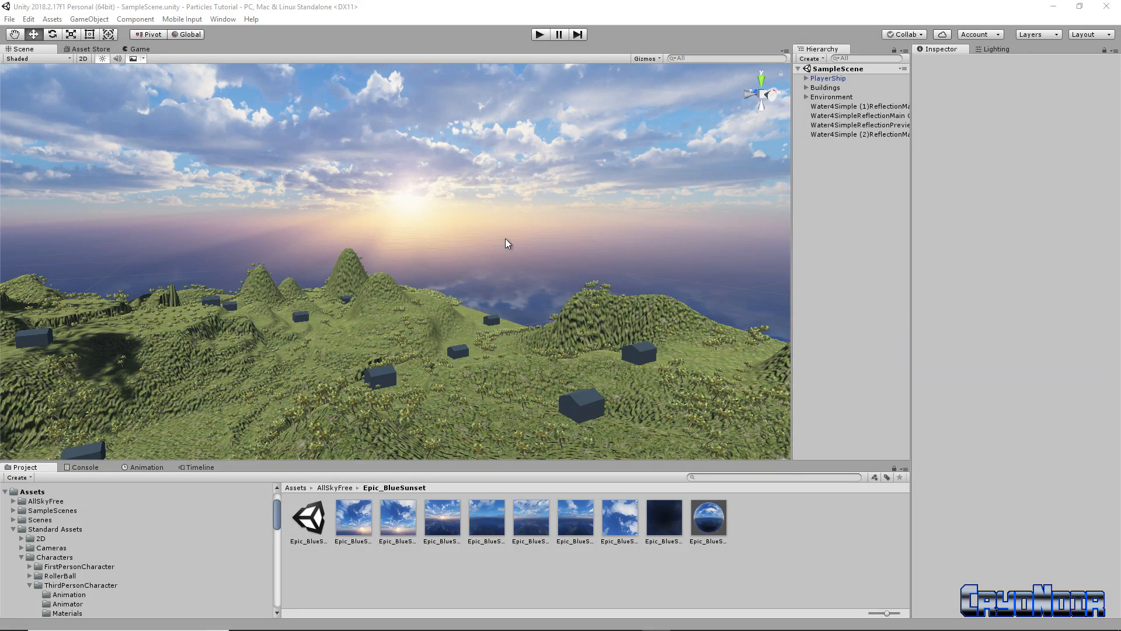
# Collapse the Standard Assets folder and load the Asset Store storefront in the editor
pyautogui.click(14, 530)
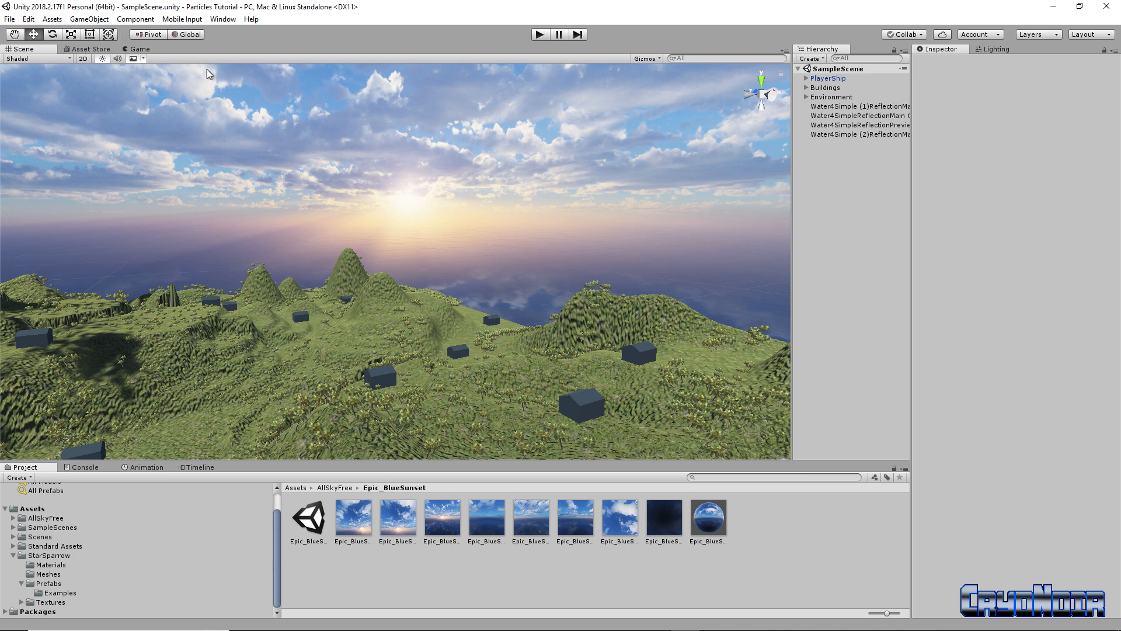
pyautogui.click(90, 49)
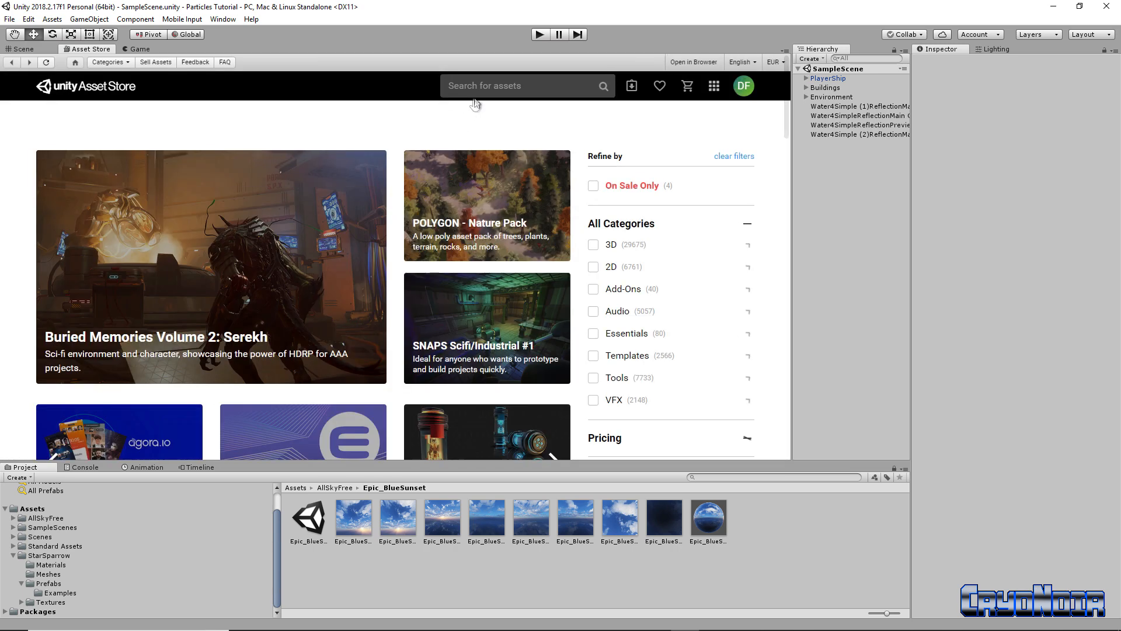
# Search the Asset Store for 'starsparrow' to list its 7 results
pyautogui.click(485, 83)
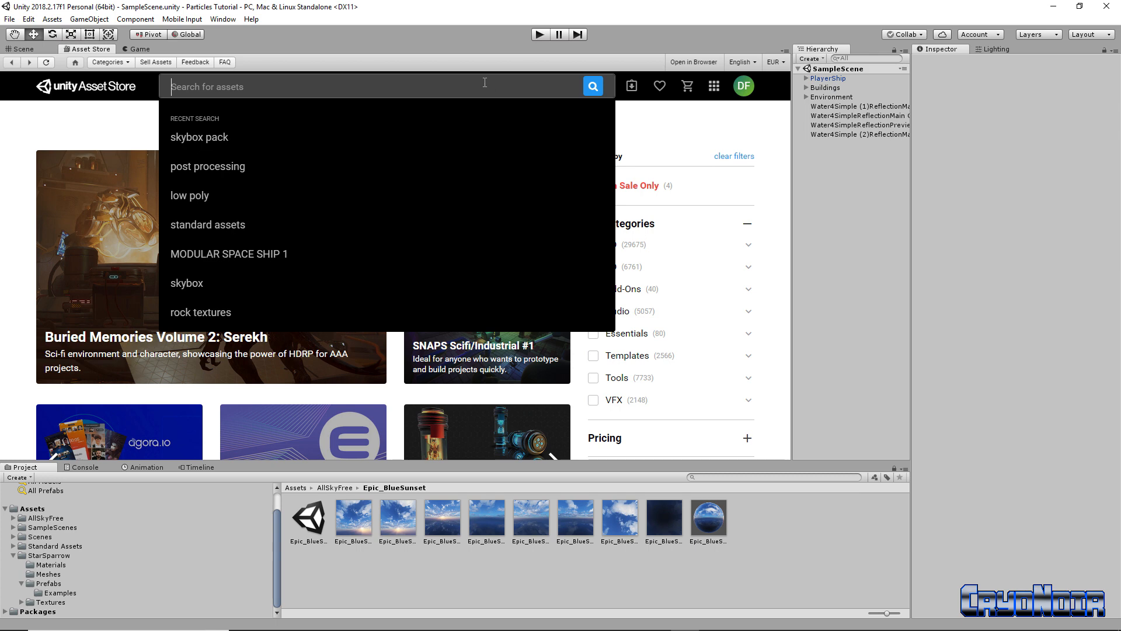
pyautogui.write('starspa')
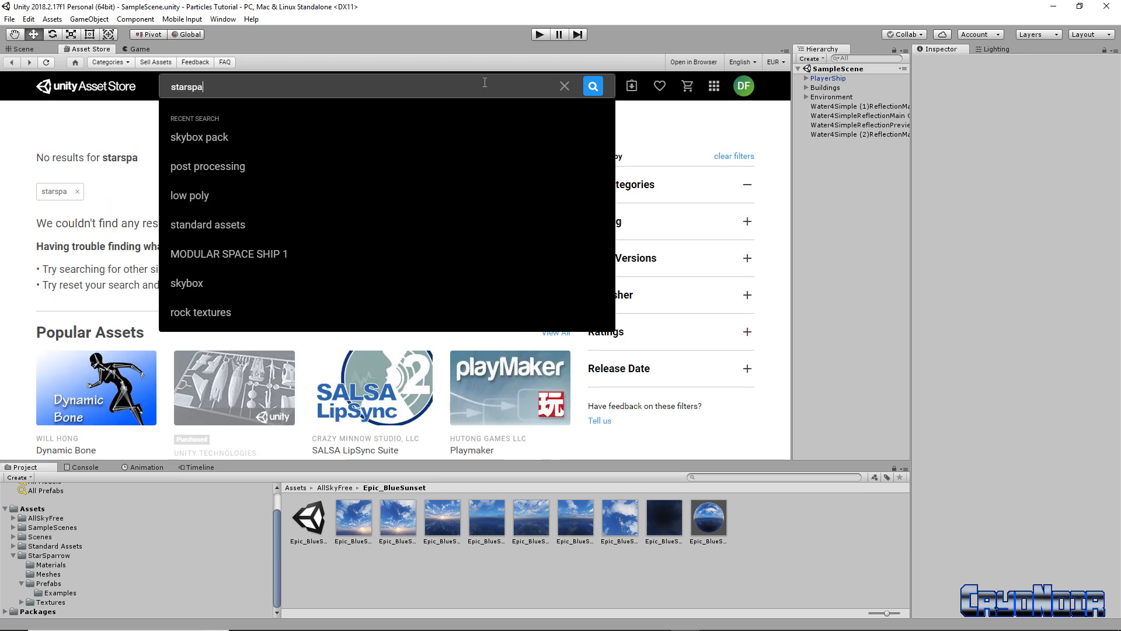
pyautogui.write('rr')
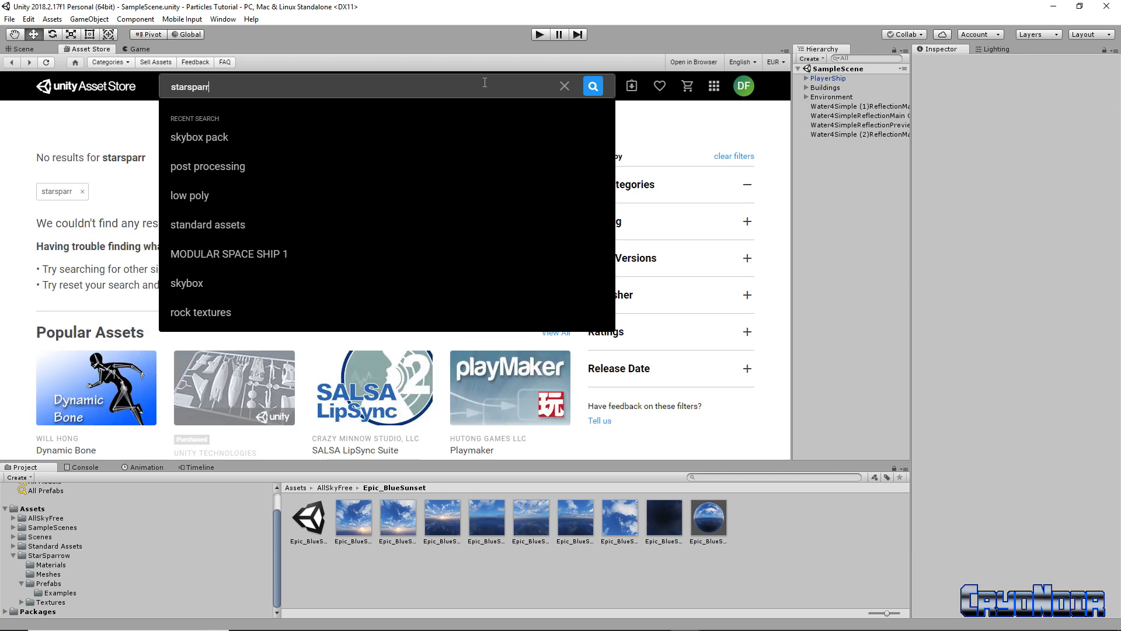
pyautogui.write('ow')
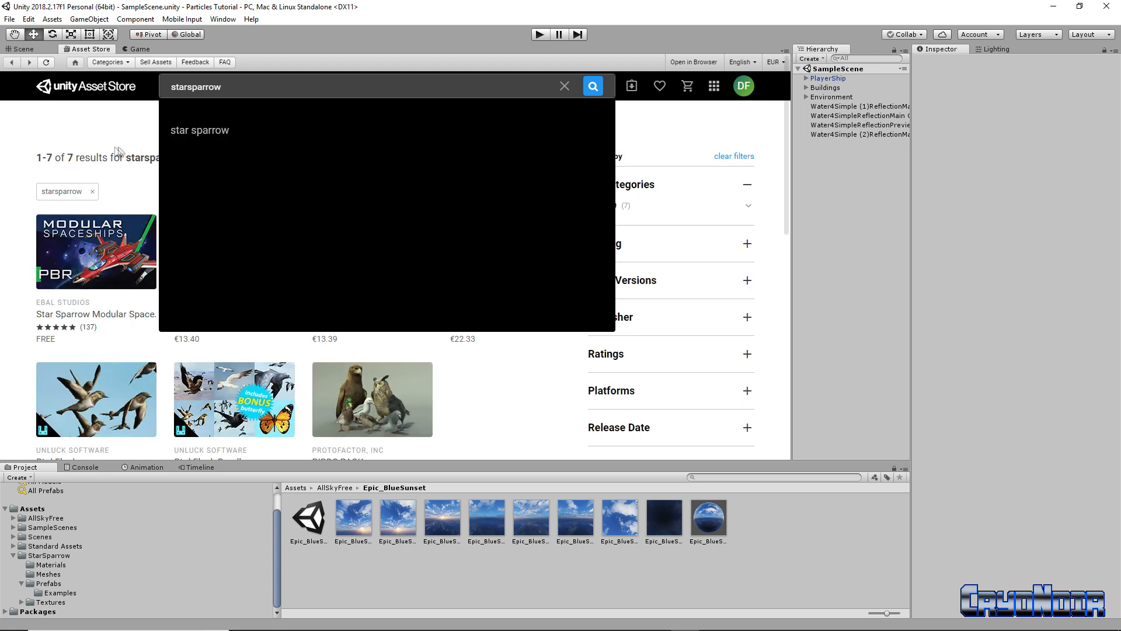
pyautogui.click(124, 131)
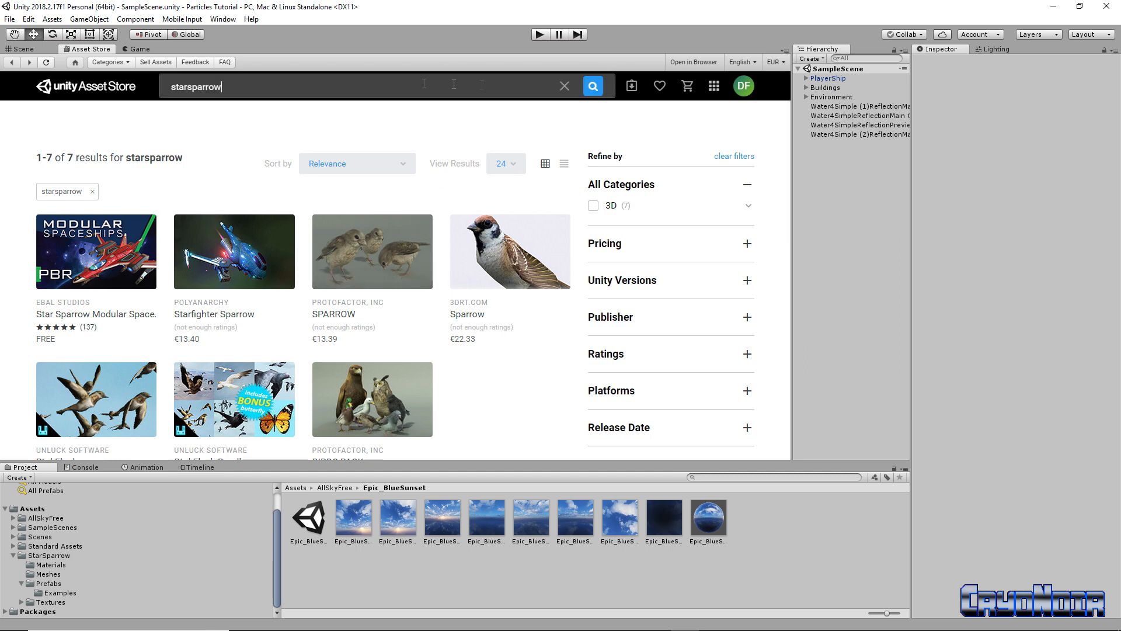
# Replace the search text with 'skybox'
pyautogui.click(390, 87)
pyautogui.doubleClick(209, 82)
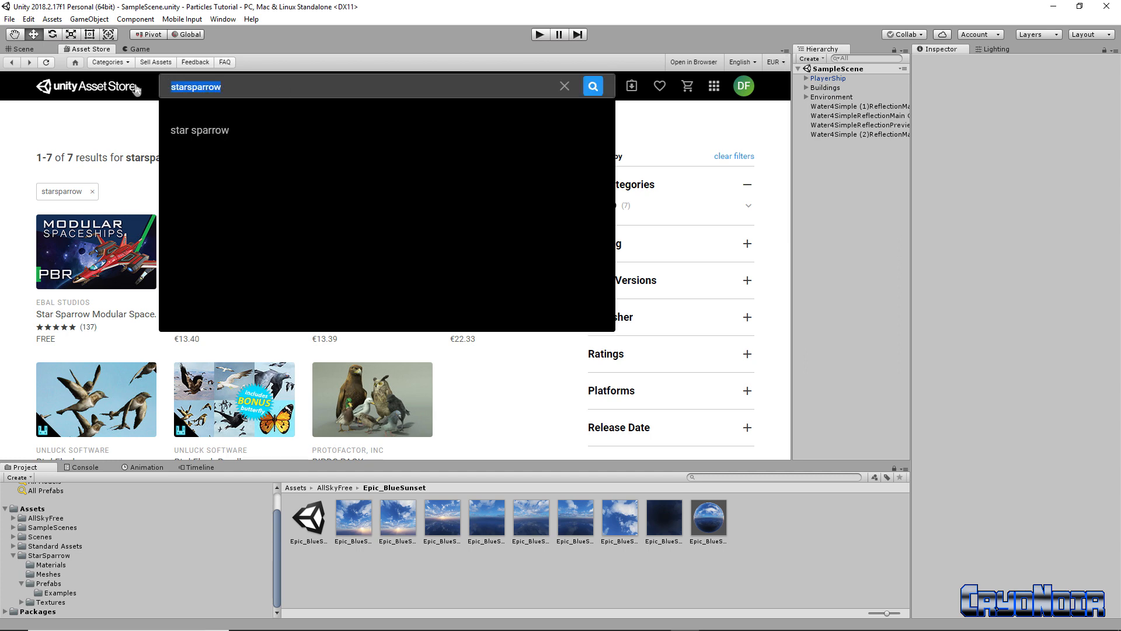
pyautogui.write('sky')
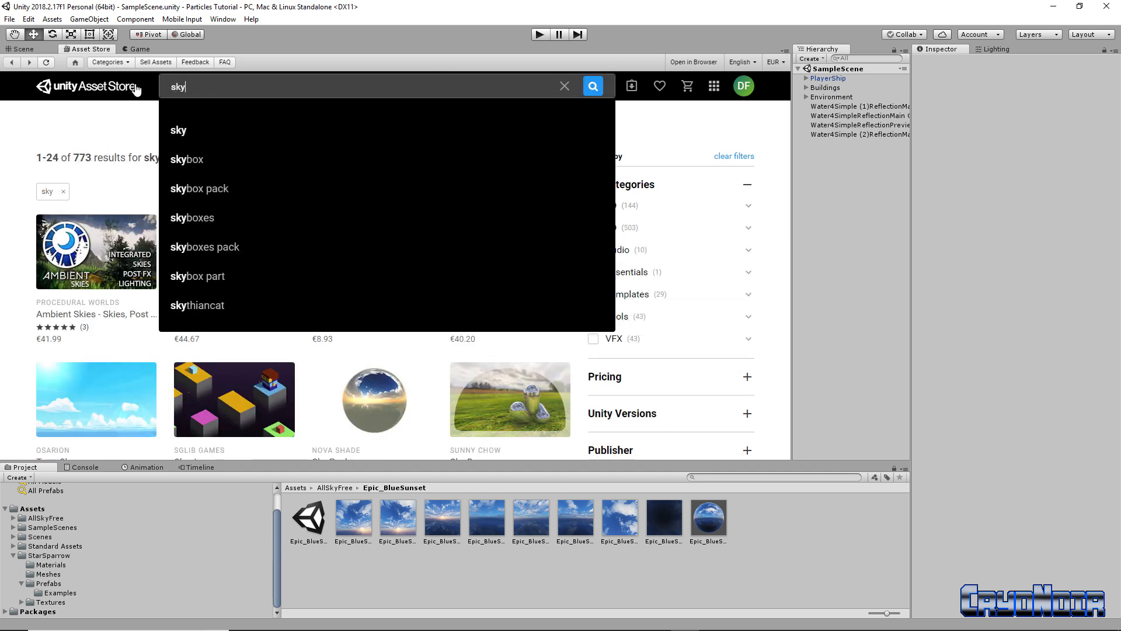
pyautogui.write('box')
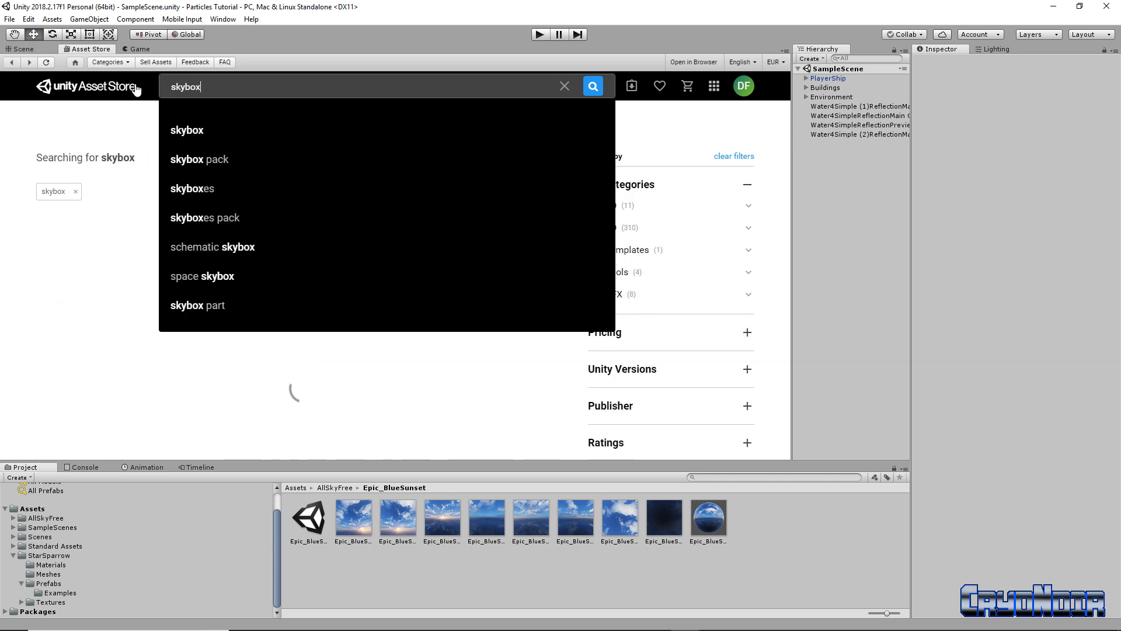
# Run the skybox search and scroll through the results
pyautogui.press('Return')
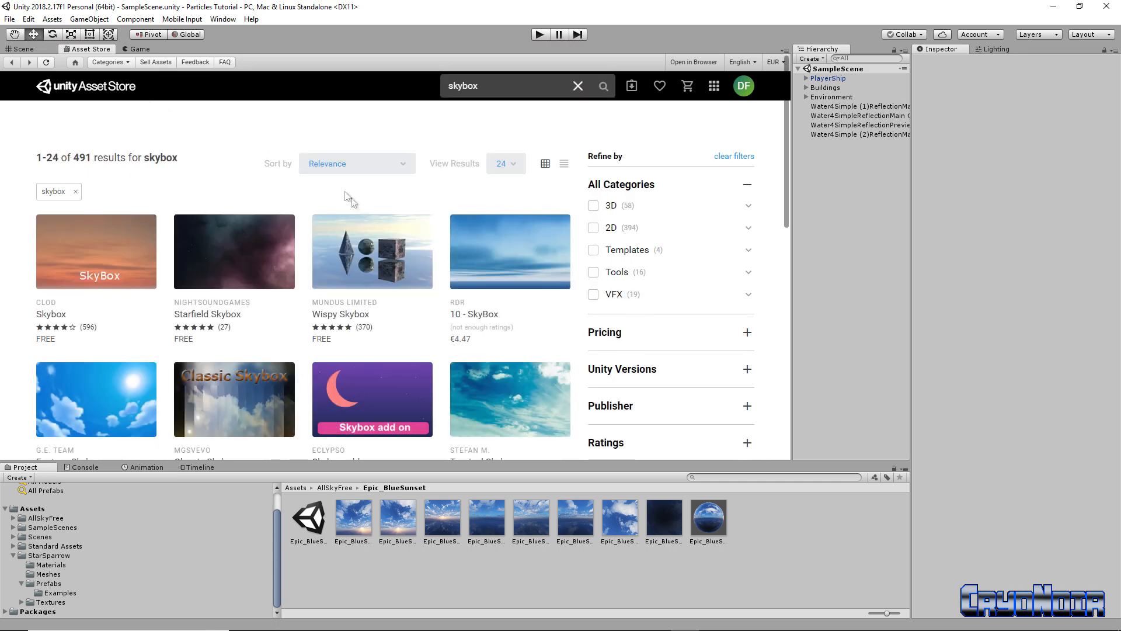
pyautogui.scroll(-2, 383, 315)
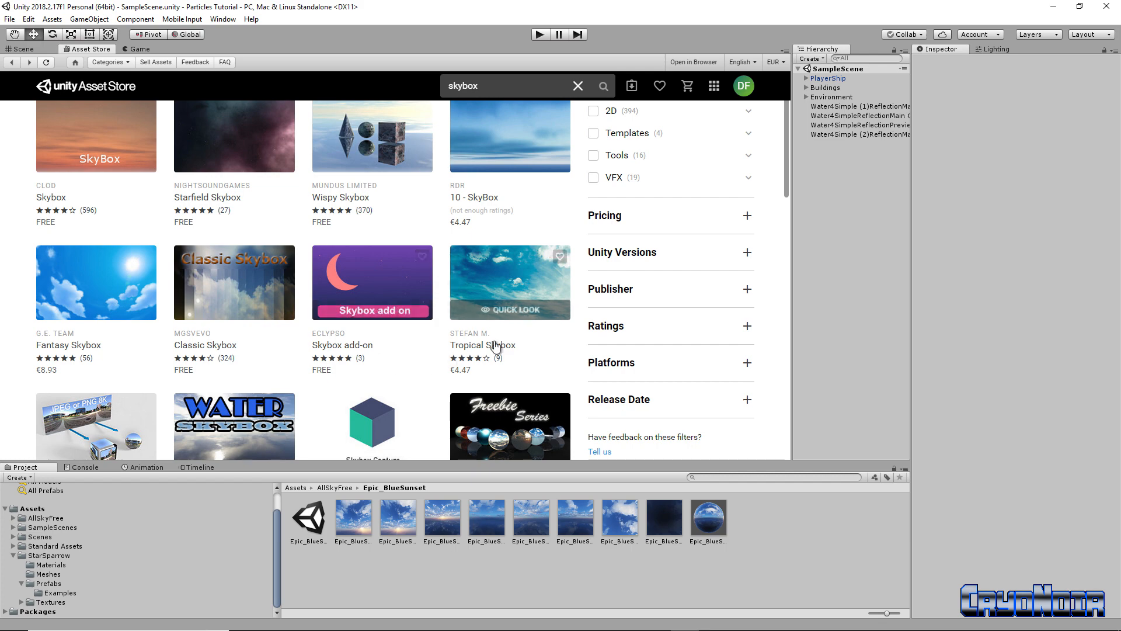
pyautogui.scroll(-5, 429, 342)
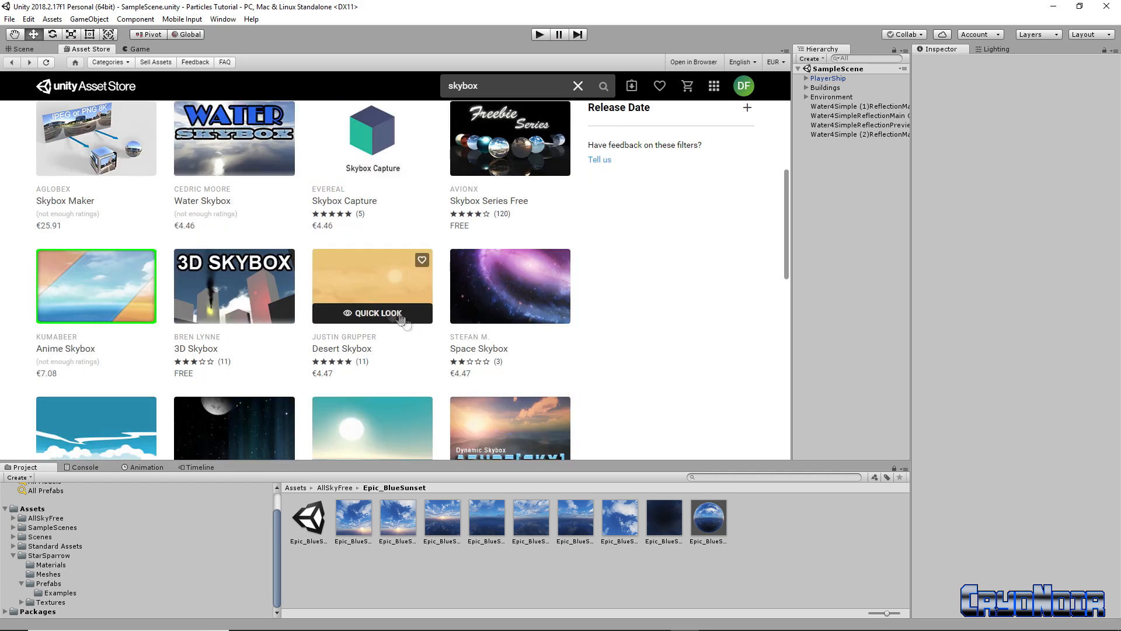
pyautogui.scroll(-3, 403, 347)
pyautogui.scroll(-2, 431, 334)
pyautogui.scroll(10, 433, 334)
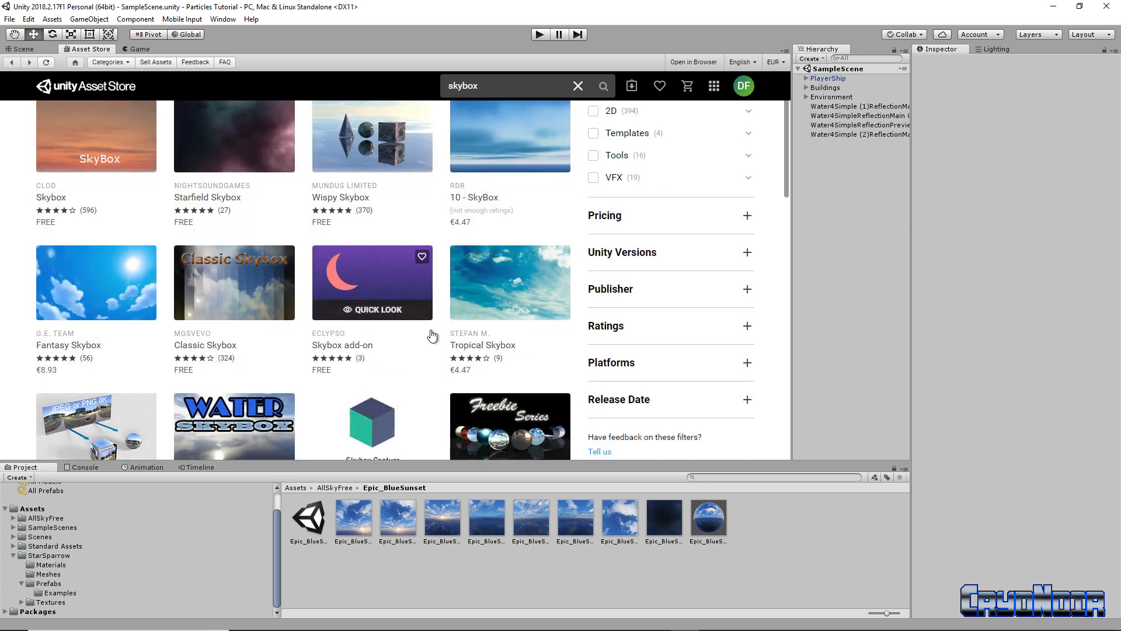
# Filter to Free Assets (42 skyboxes), browse them, then return to the Scene view
pyautogui.click(617, 217)
pyautogui.click(592, 286)
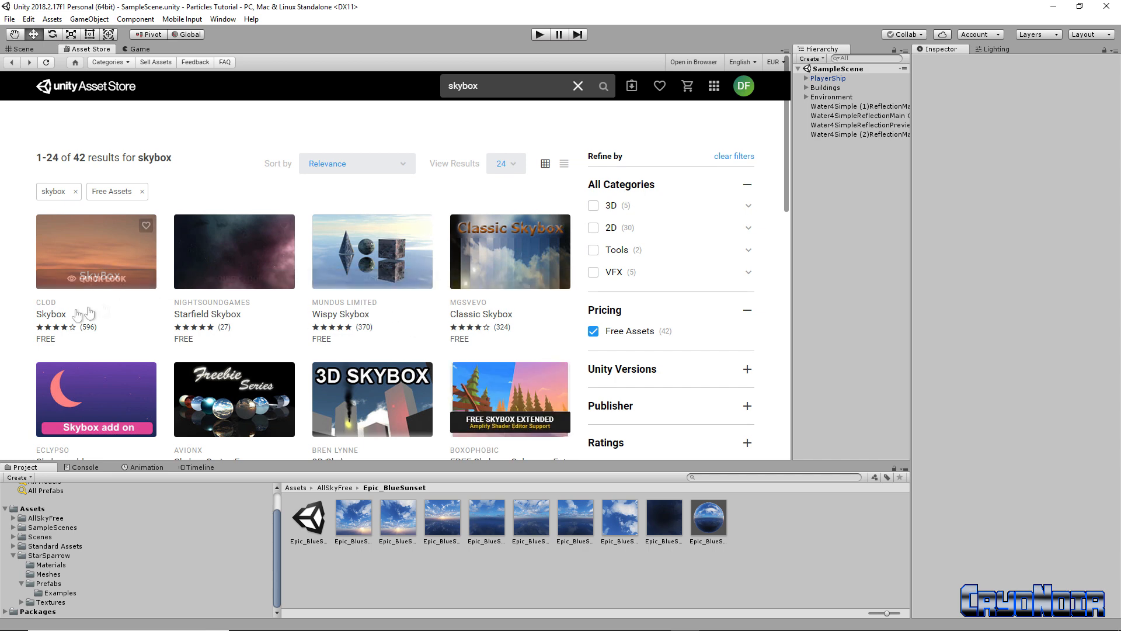
pyautogui.scroll(-1, 297, 312)
pyautogui.scroll(-4, 294, 270)
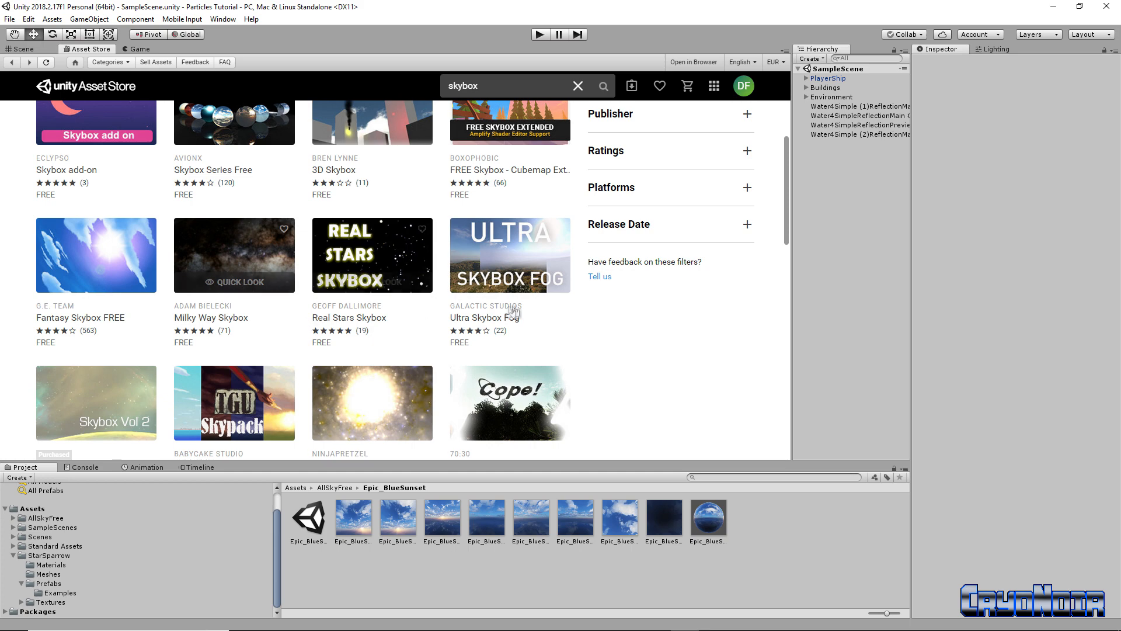
pyautogui.scroll(-4, 430, 312)
pyautogui.scroll(-4, 267, 266)
pyautogui.scroll(3, 268, 266)
pyautogui.scroll(-2, 268, 267)
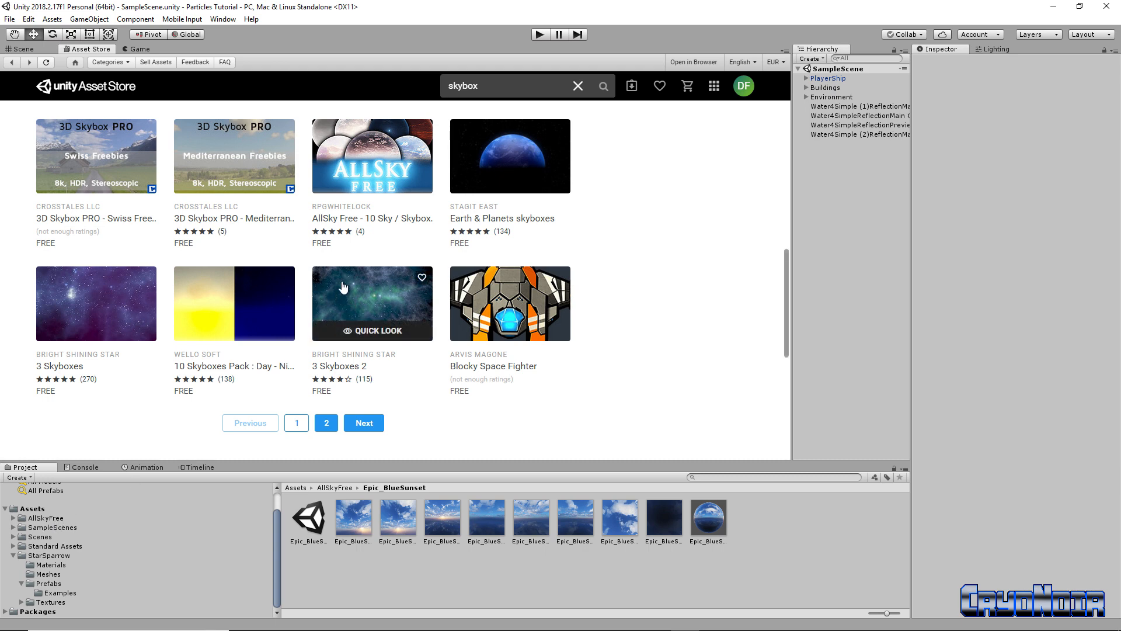
pyautogui.scroll(1, 362, 187)
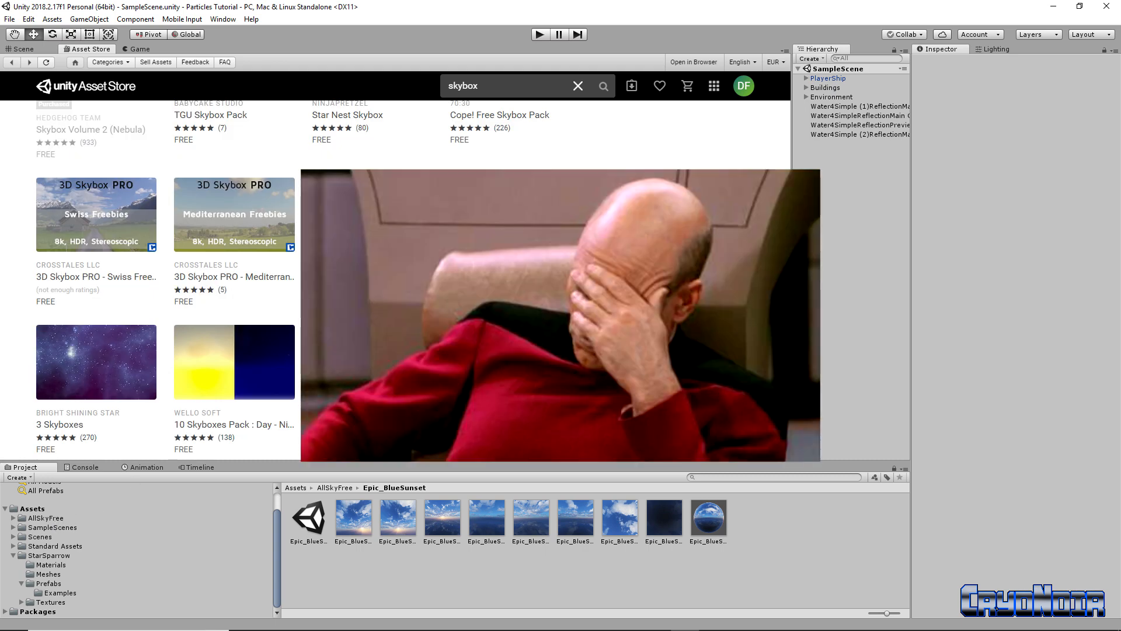
pyautogui.scroll(2, 267, 267)
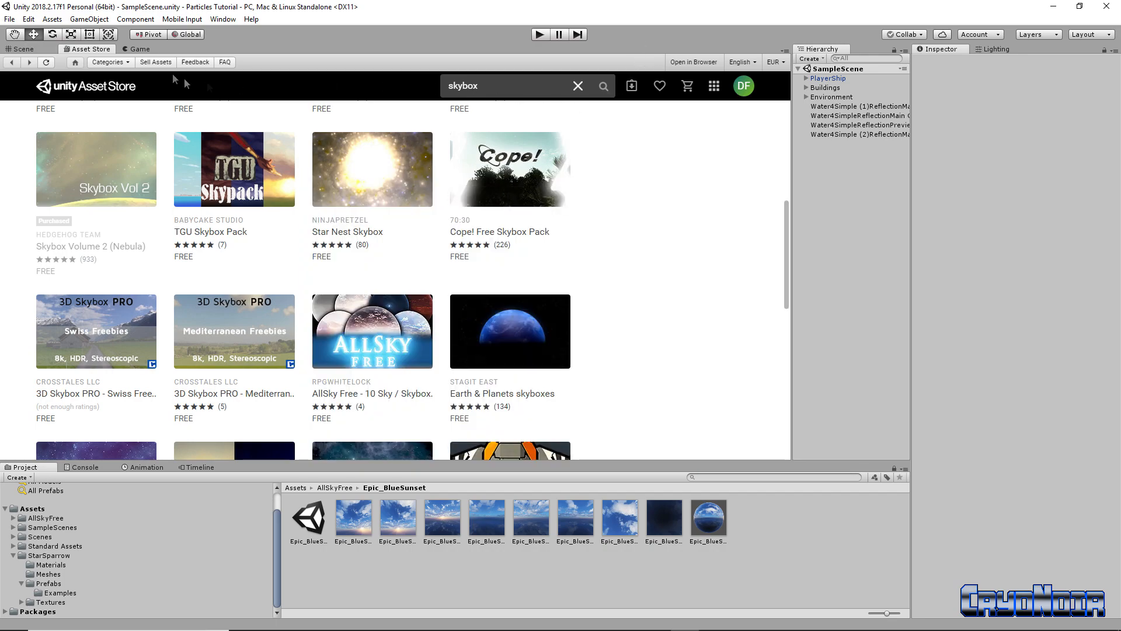
pyautogui.click(29, 51)
pyautogui.moveTo(491, 205)
pyautogui.mouseDown(button='right')
pyautogui.moveTo(450, 200)
pyautogui.moveTo(499, 202)
pyautogui.mouseUp(button='right')
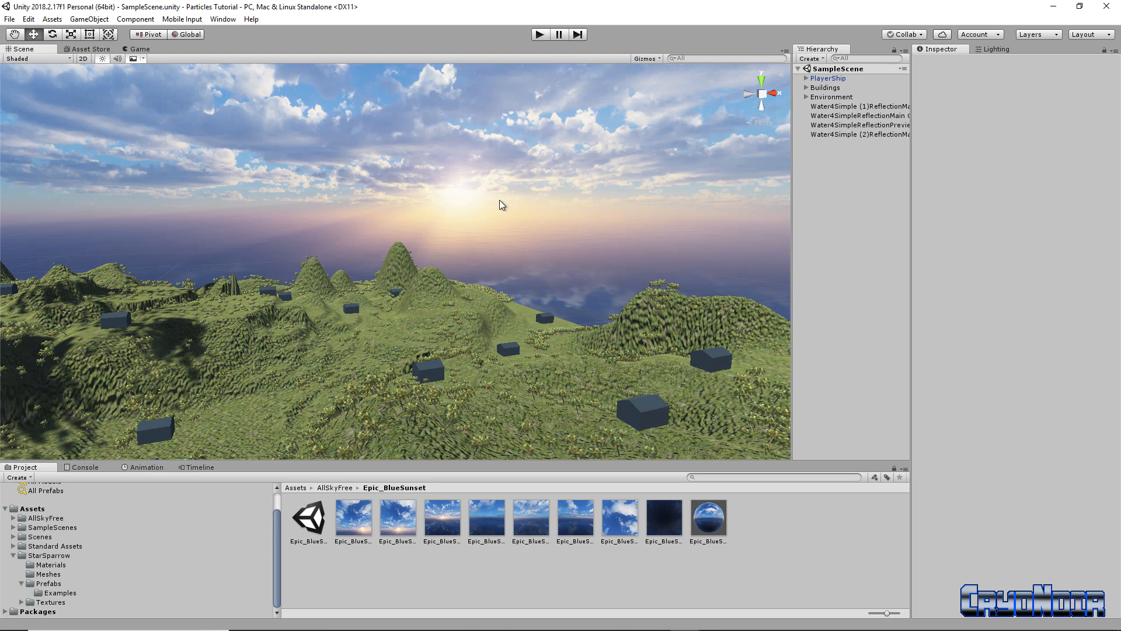
# Collapse StarSparrow, fly the scene view down over the building-dotted terrain, and select Environment
pyautogui.click(12, 556)
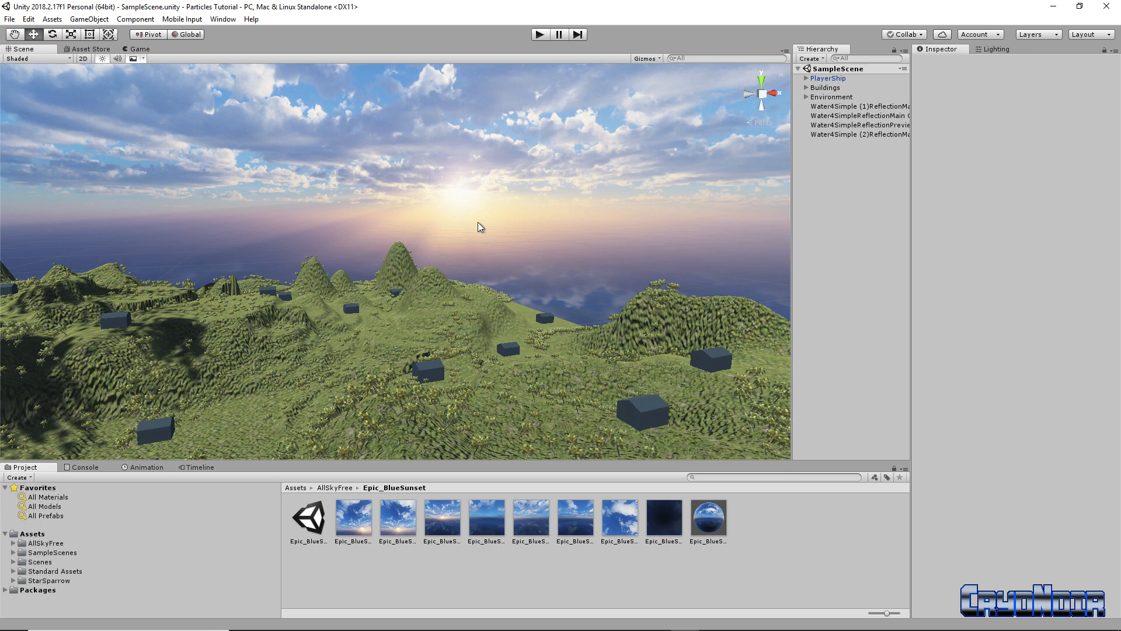
pyautogui.moveTo(558, 278); pyautogui.dragTo(625, 259, button='right')
pyautogui.press('w')
pyautogui.click(800, 98)
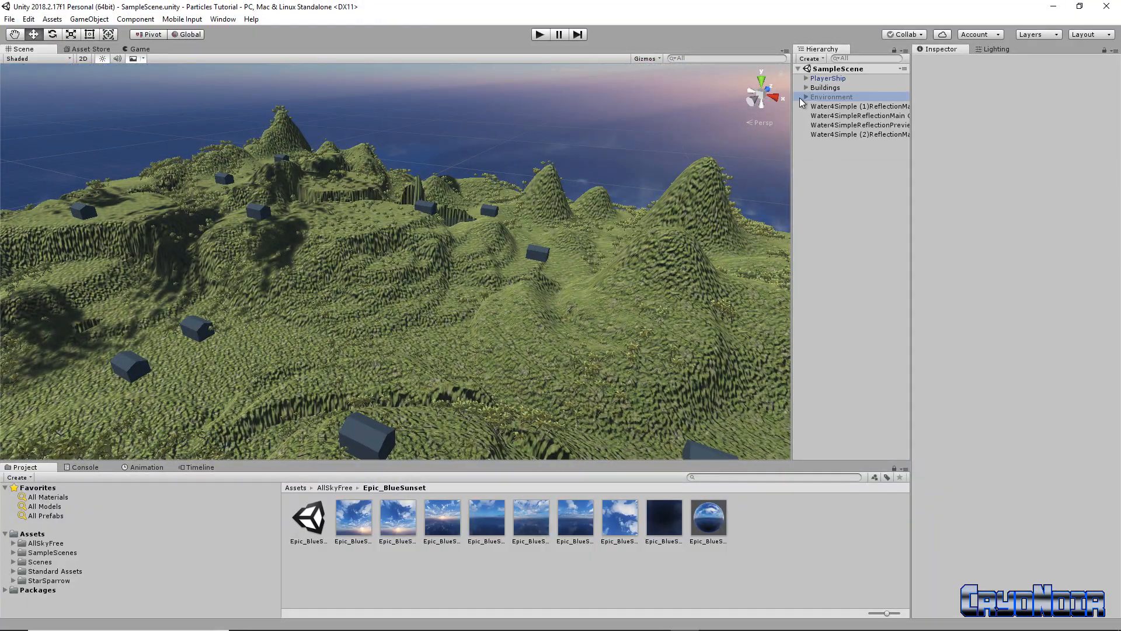
# Show Terrain Settings (1000 × 1000, height 600) and fly the view toward the sky
pyautogui.click(805, 98)
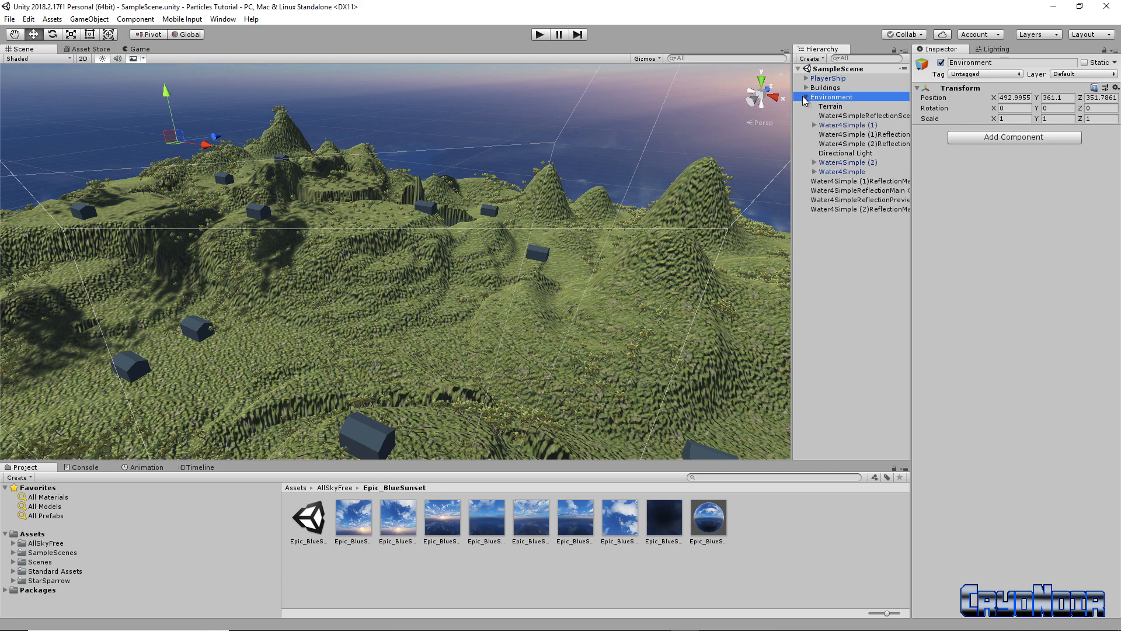
pyautogui.click(831, 107)
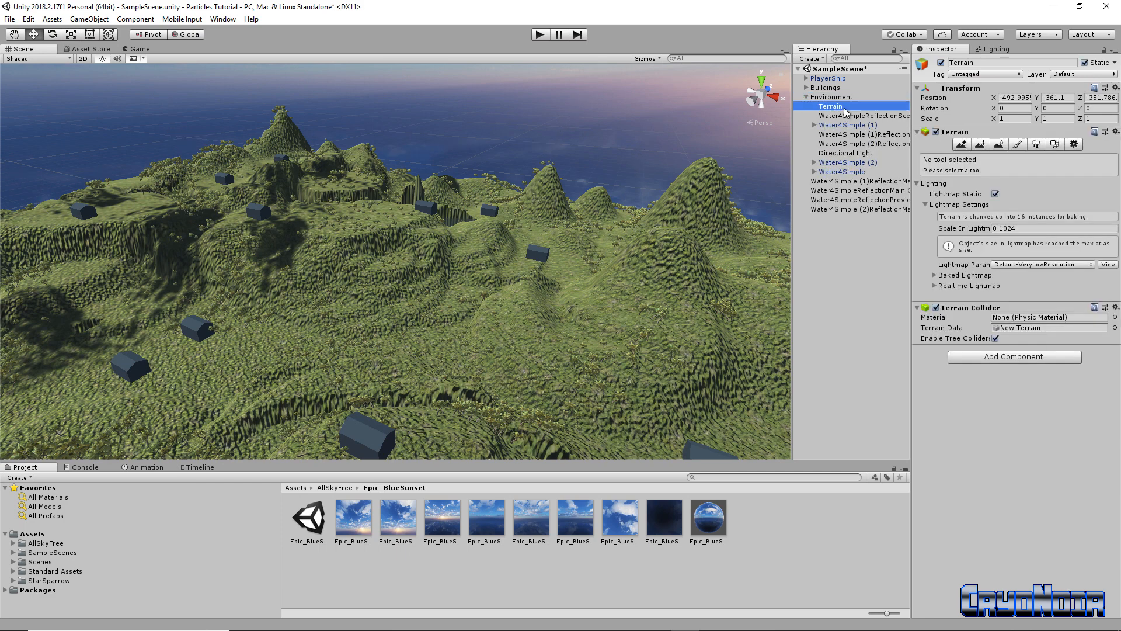
pyautogui.click(844, 107)
pyautogui.click(836, 116)
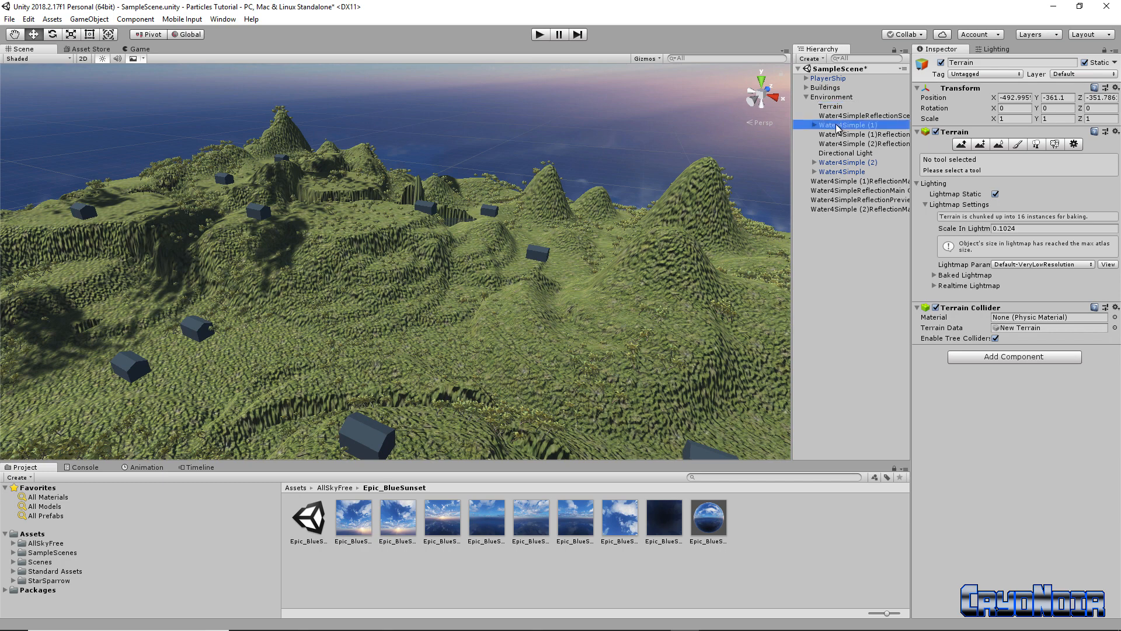
pyautogui.click(834, 108)
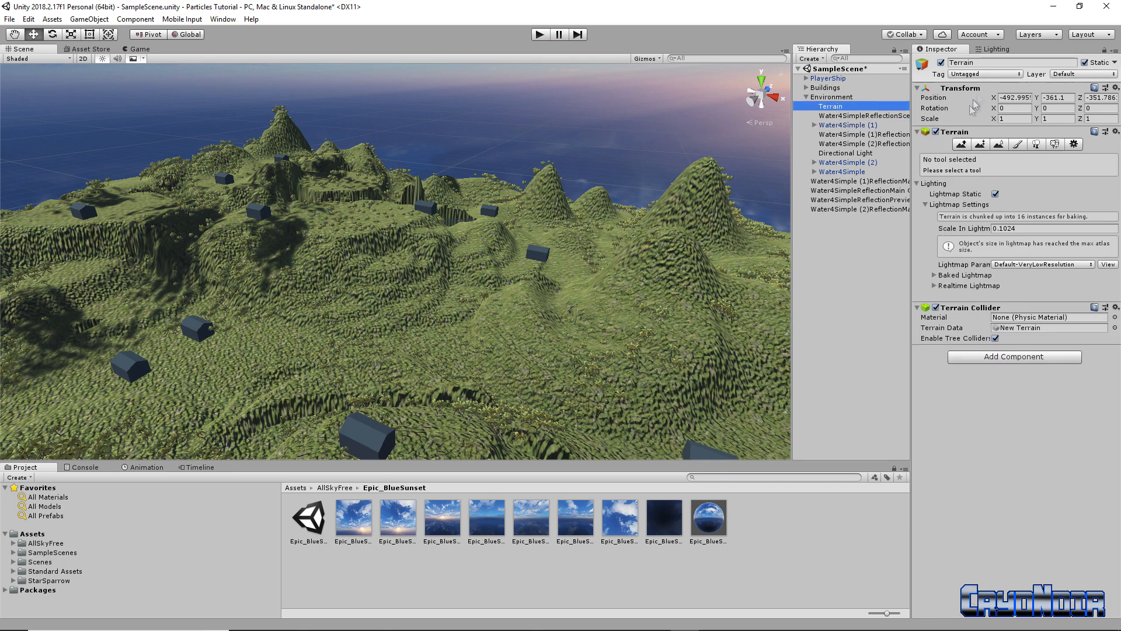
pyautogui.click(1074, 144)
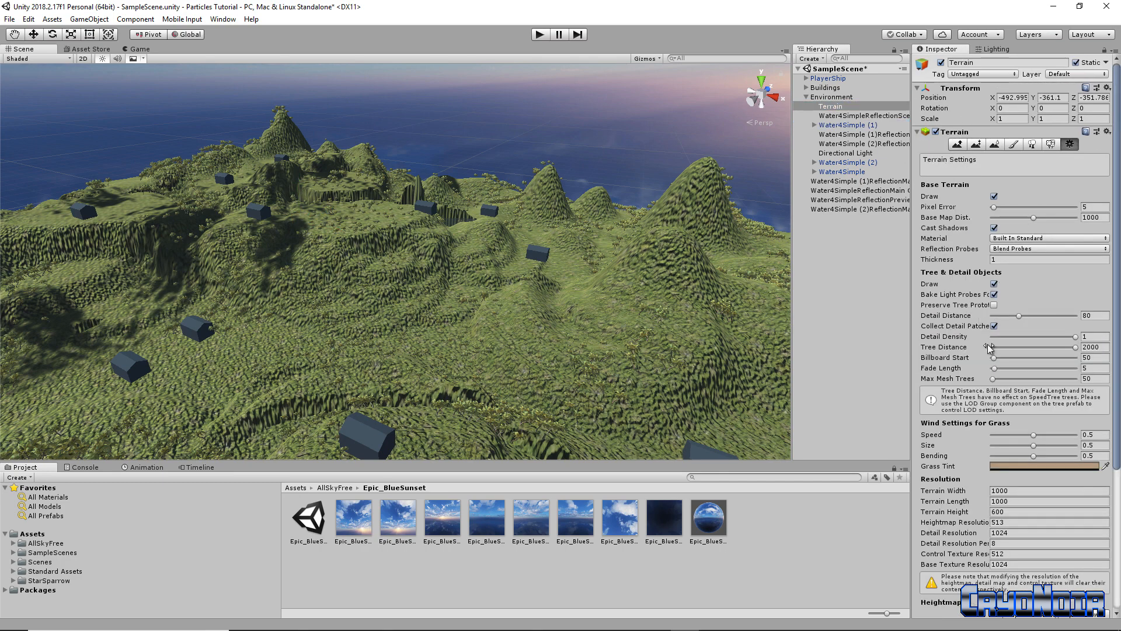
pyautogui.scroll(-3, 996, 351)
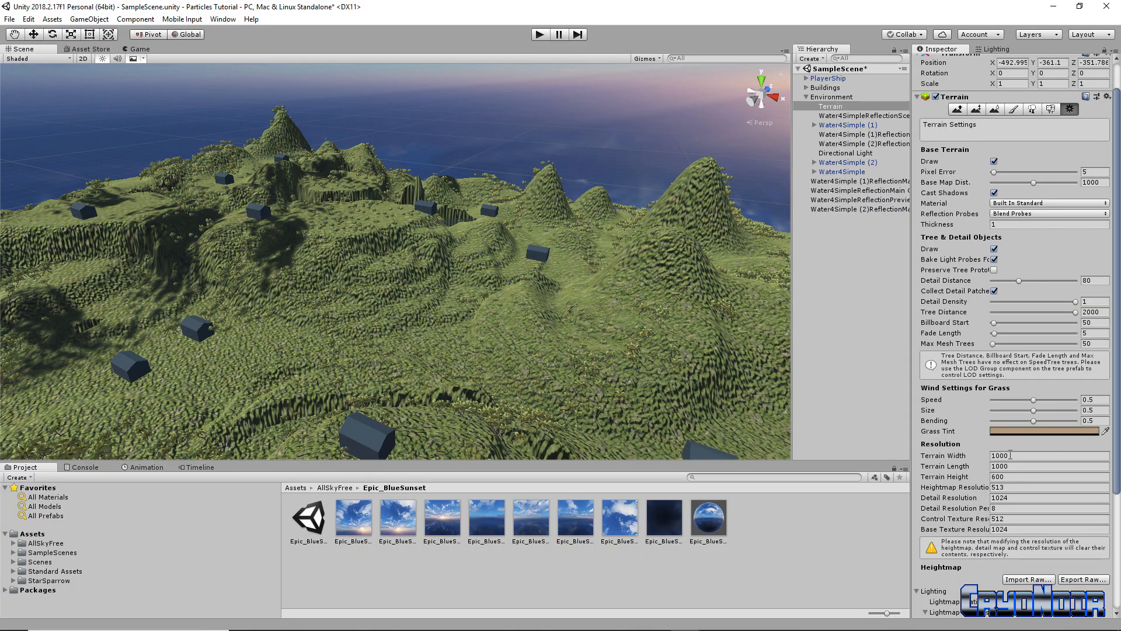
pyautogui.moveTo(512, 340); pyautogui.dragTo(605, 298, button='right')
pyautogui.moveTo(642, 350); pyautogui.dragTo(623, 248, button='right')
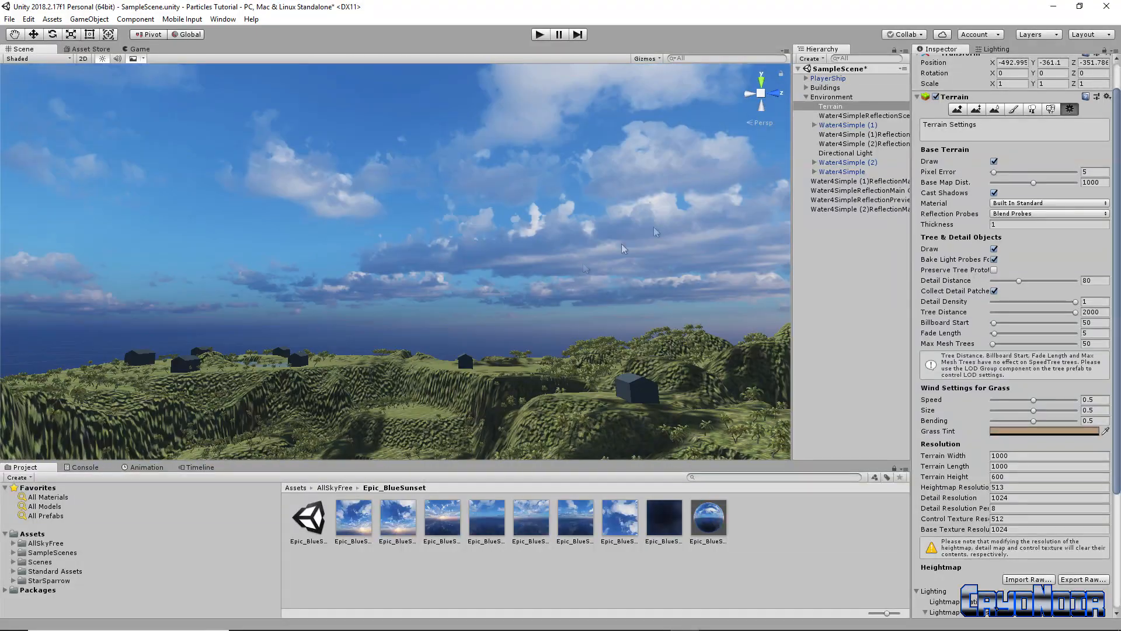
# Frame the PlayerShip (Speed 100) over the sea and start Play mode
pyautogui.click(807, 97)
pyautogui.doubleClick(825, 79)
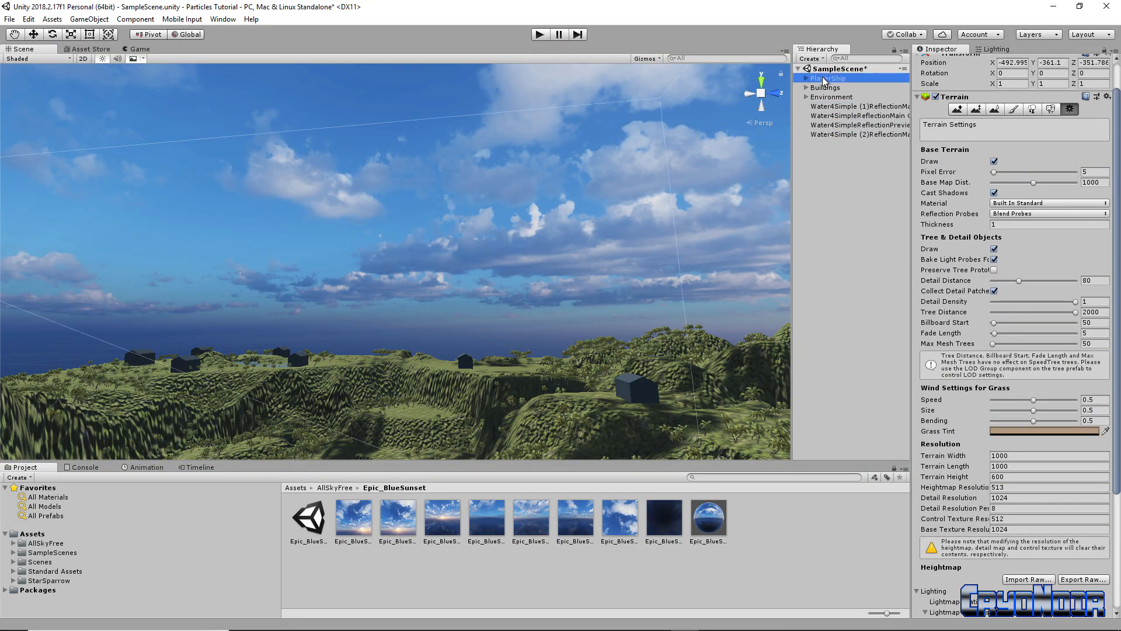
pyautogui.moveTo(555, 275); pyautogui.dragTo(498, 316, button='right')
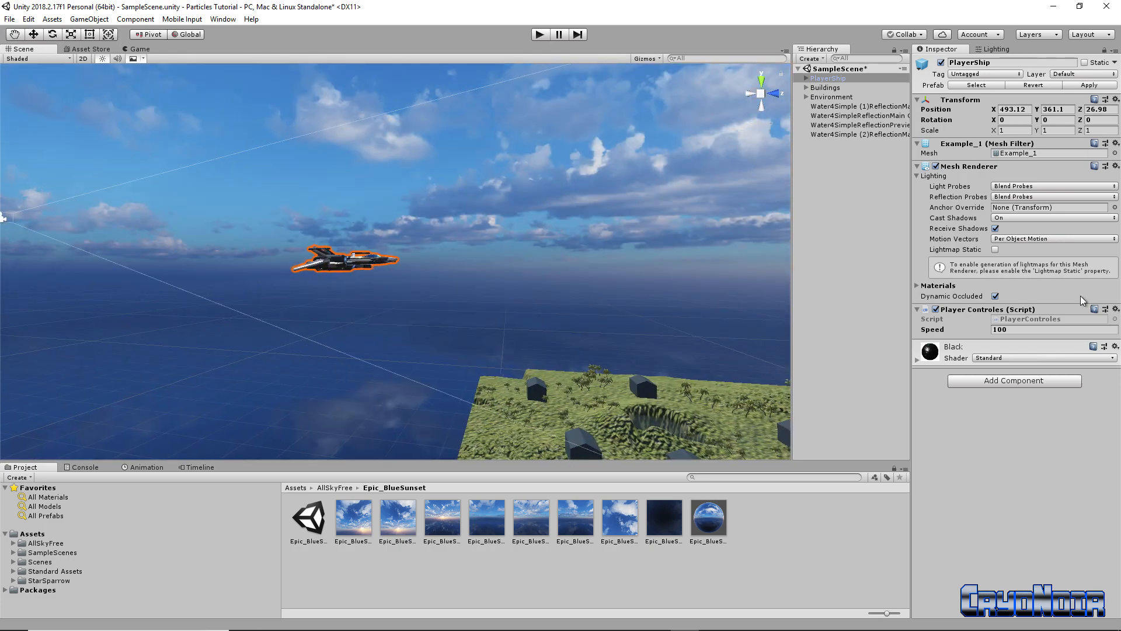
pyautogui.click(539, 35)
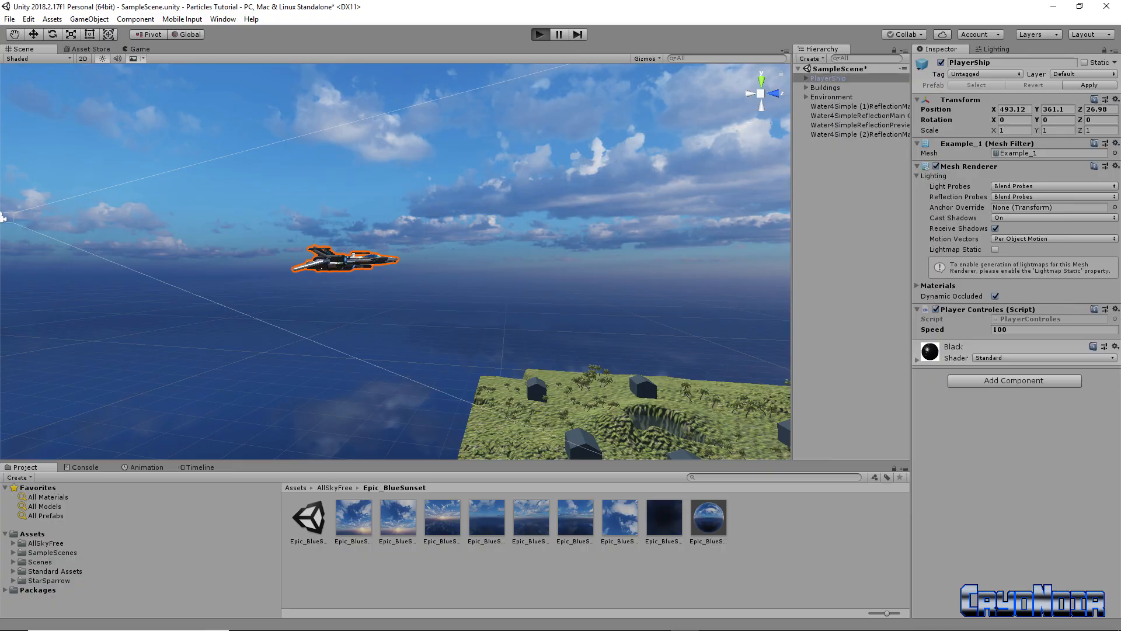
pyautogui.press('a')
pyautogui.press('s')
pyautogui.press('a')
pyautogui.press('s')
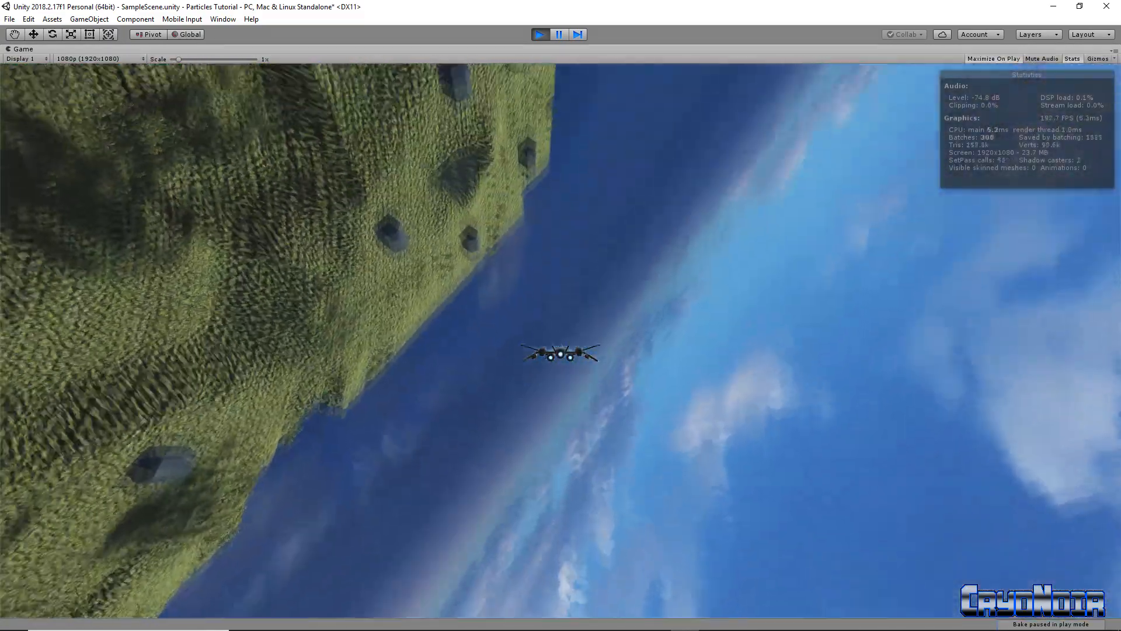
pyautogui.press('s')
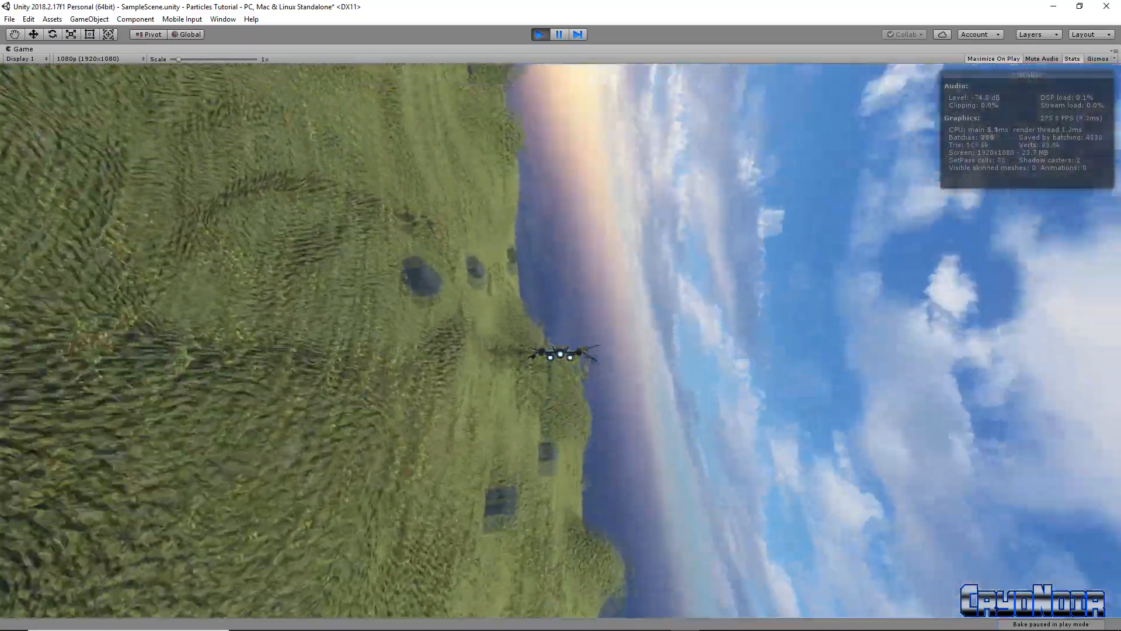
pyautogui.press('a')
pyautogui.press('s')
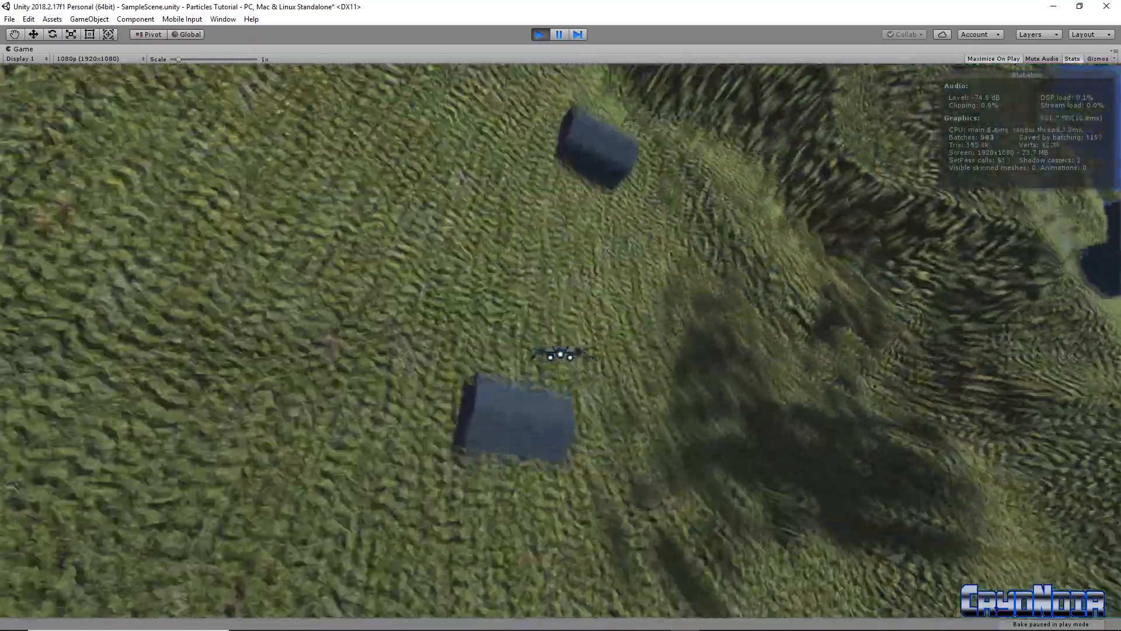
pyautogui.press('s')
pyautogui.press('d')
pyautogui.press('a')
pyautogui.press('w')
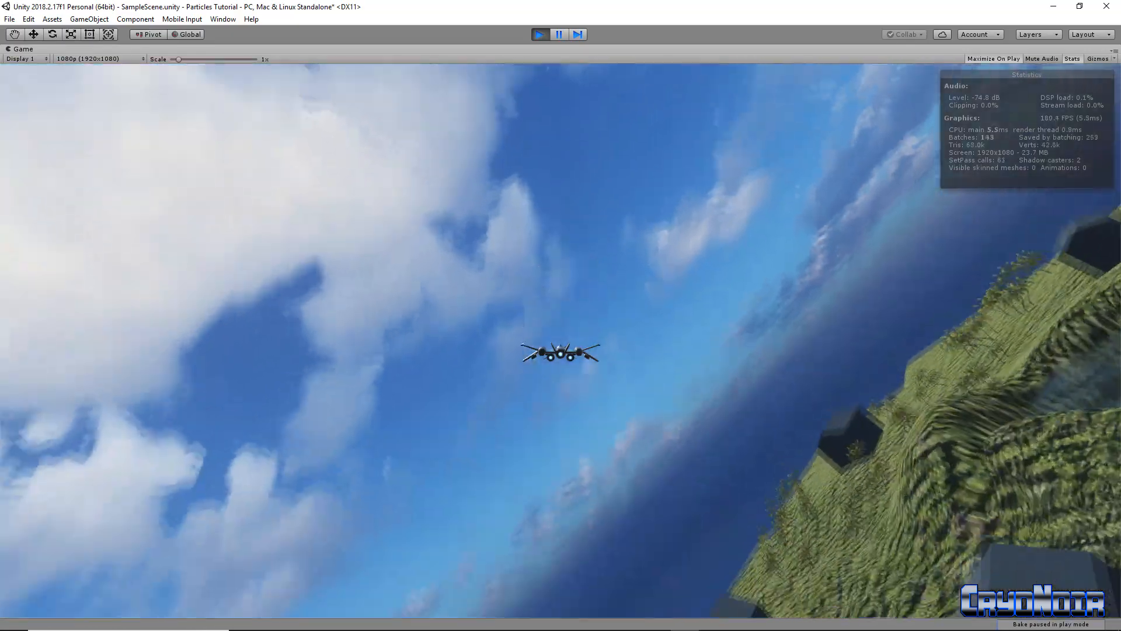
pyautogui.press('a')
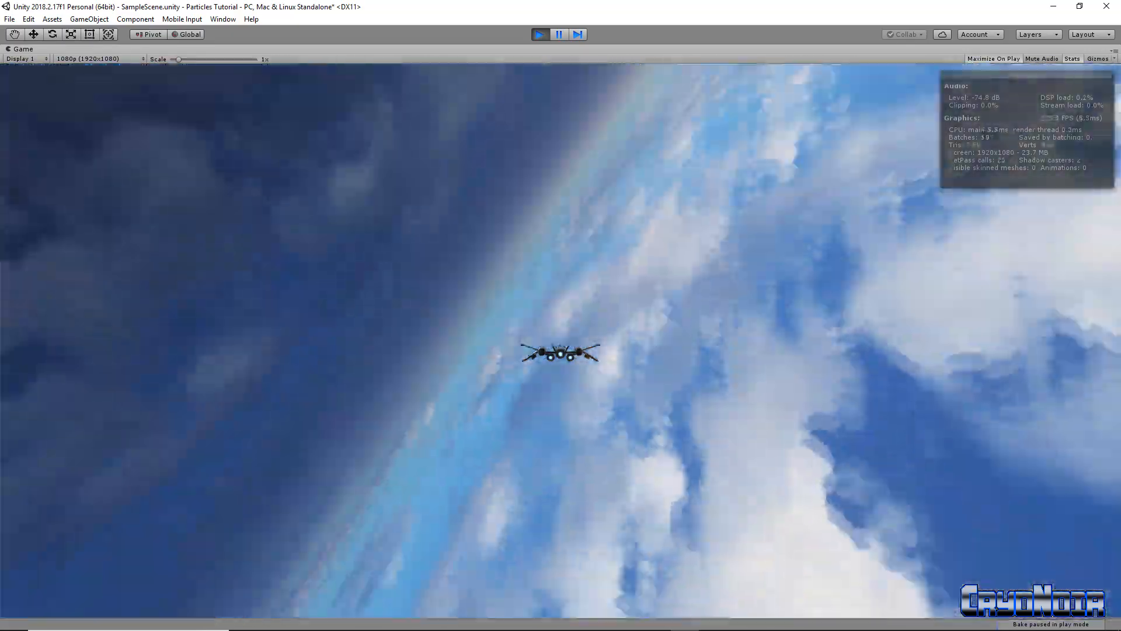
pyautogui.press('s')
pyautogui.press('s')
pyautogui.press('d')
pyautogui.press('d')
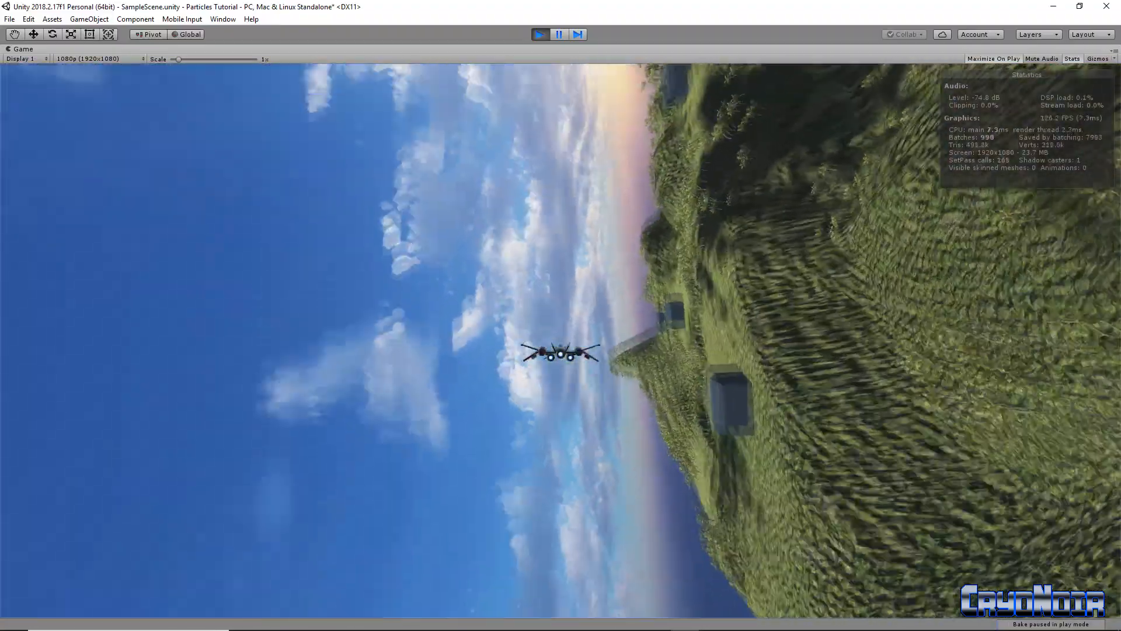
pyautogui.press('s')
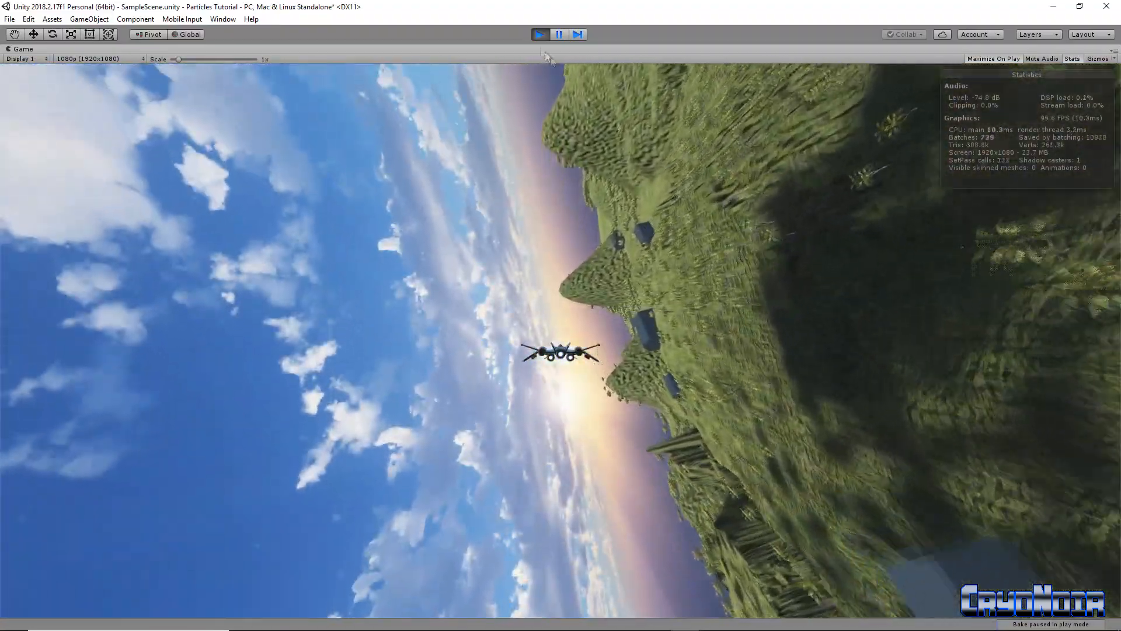
pyautogui.click(539, 34)
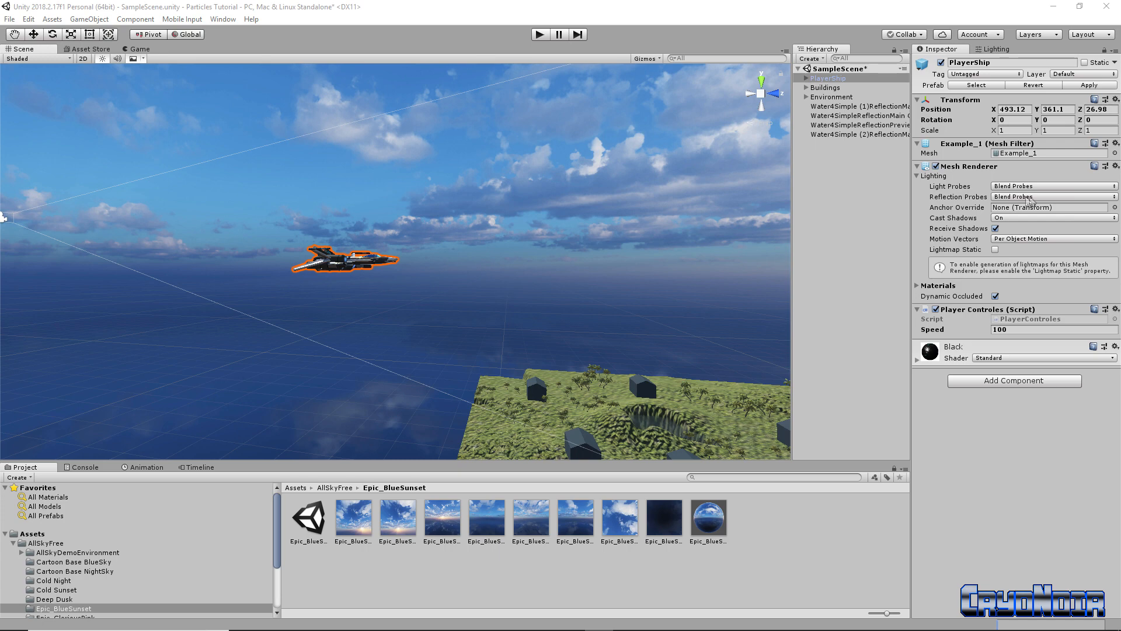
# Tilt the scene view down onto the island, then run the game to test the flight
pyautogui.moveTo(642, 243); pyautogui.dragTo(534, 273, button='right')
pyautogui.moveTo(640, 234); pyautogui.dragTo(693, 261, button='right')
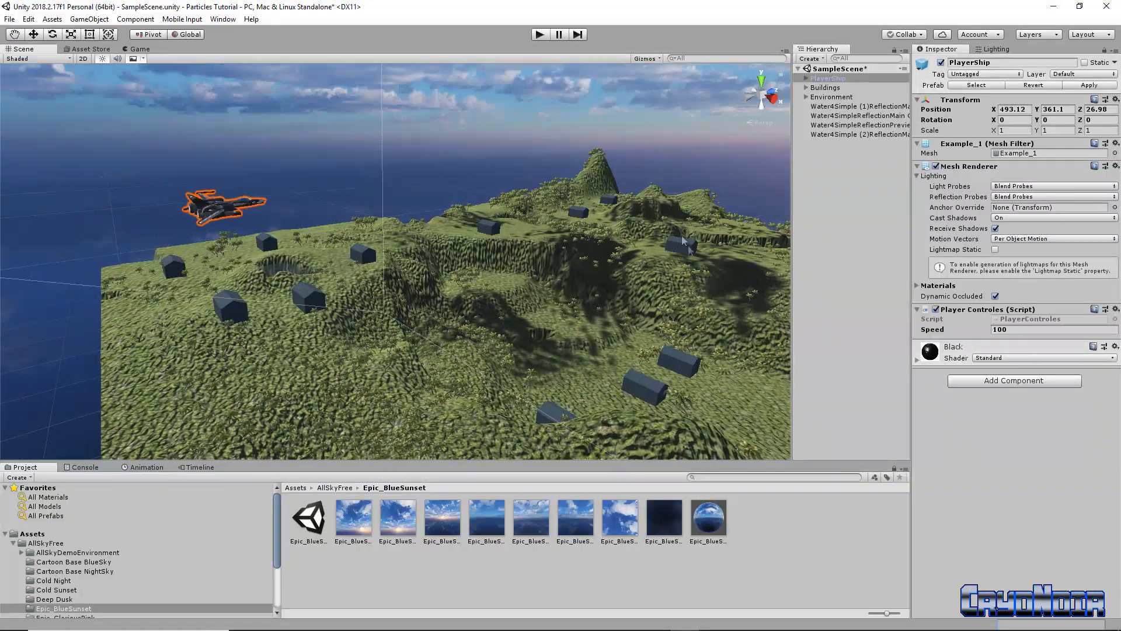
pyautogui.click(544, 36)
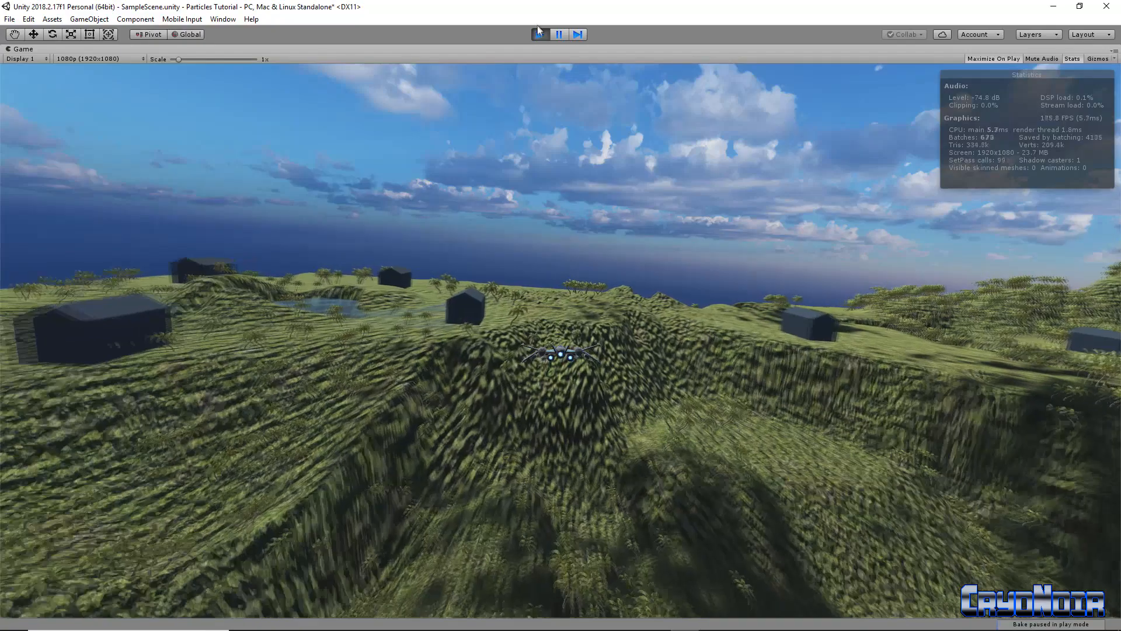
# Exit Play mode and return to editing the scene
pyautogui.click(539, 33)
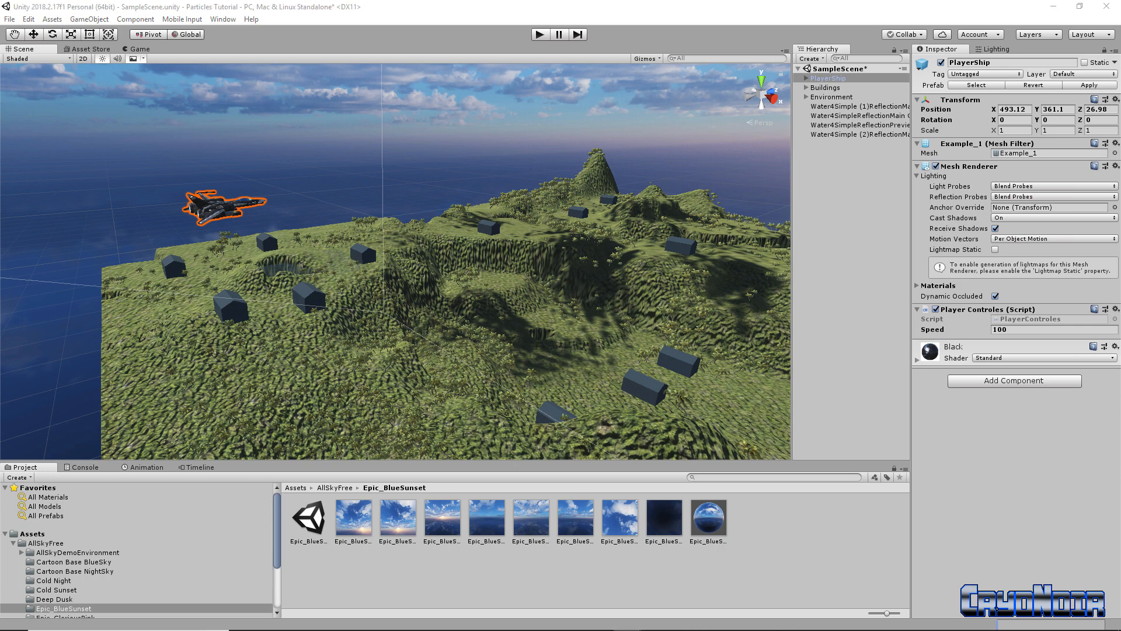
# Bring up the Hierarchy create menu's Effects submenu showing Particle System
pyautogui.rightClick(834, 167)
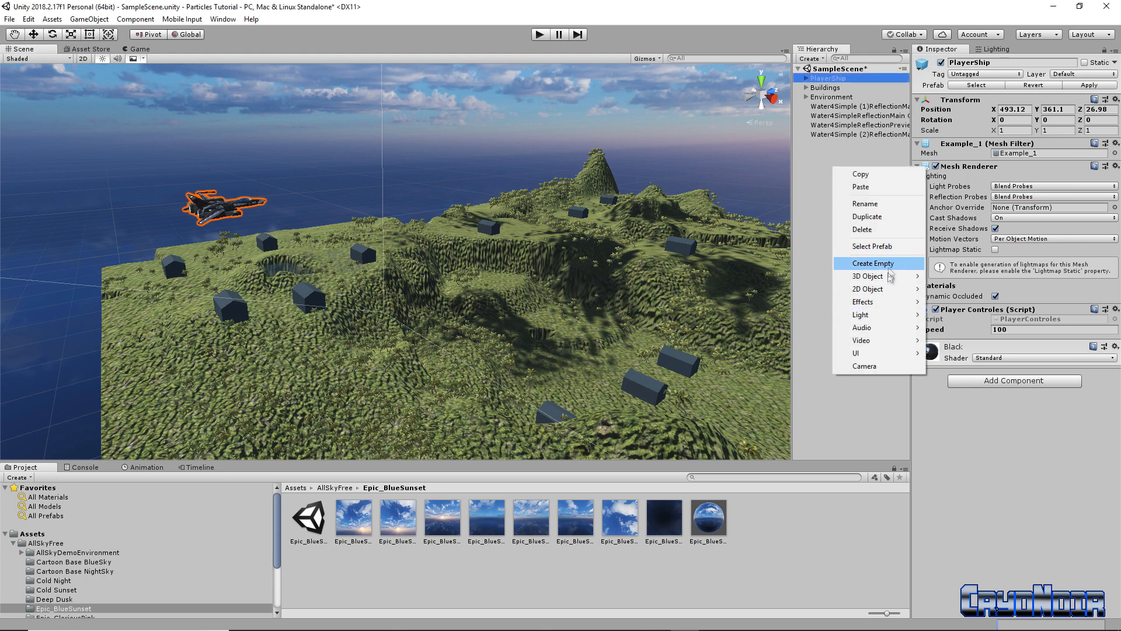
pyautogui.moveTo(897, 345)
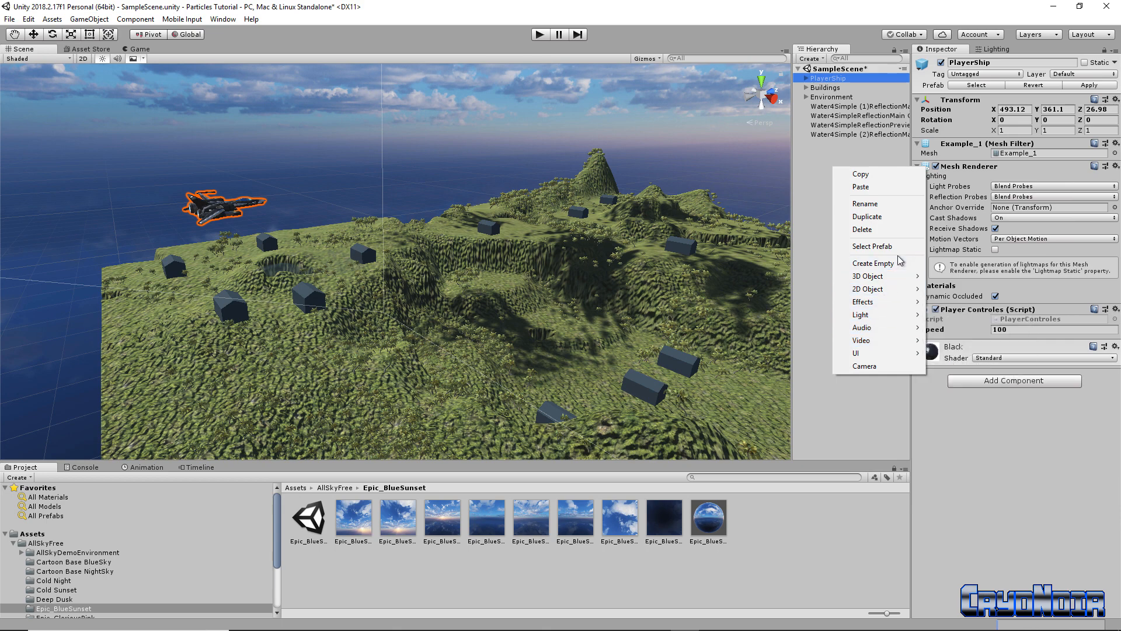
pyautogui.moveTo(893, 279)
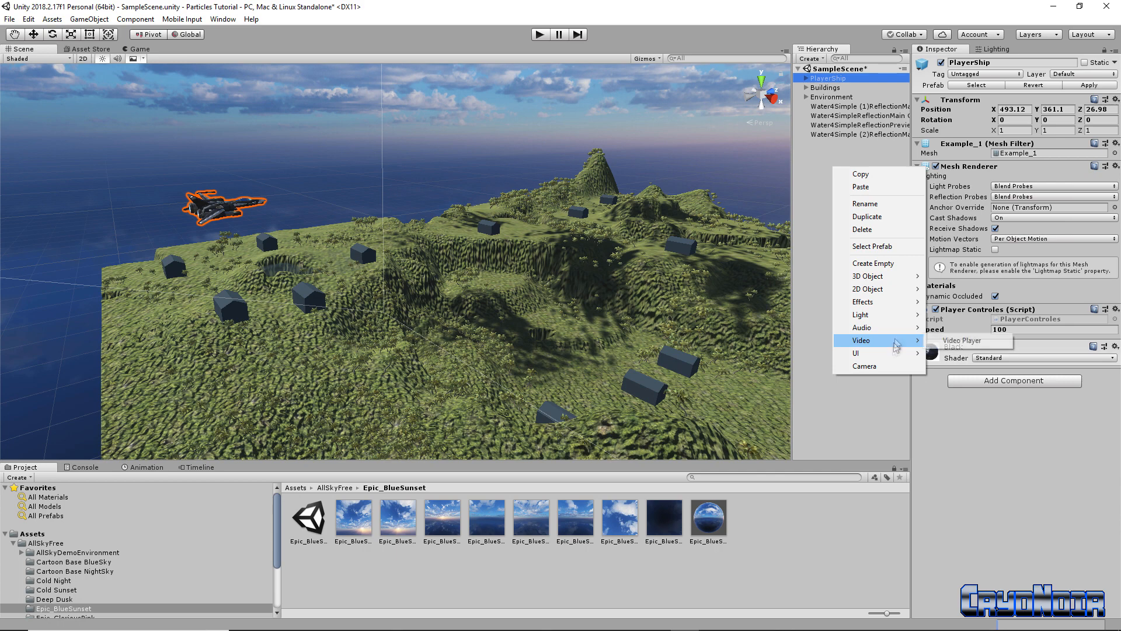
pyautogui.moveTo(901, 320)
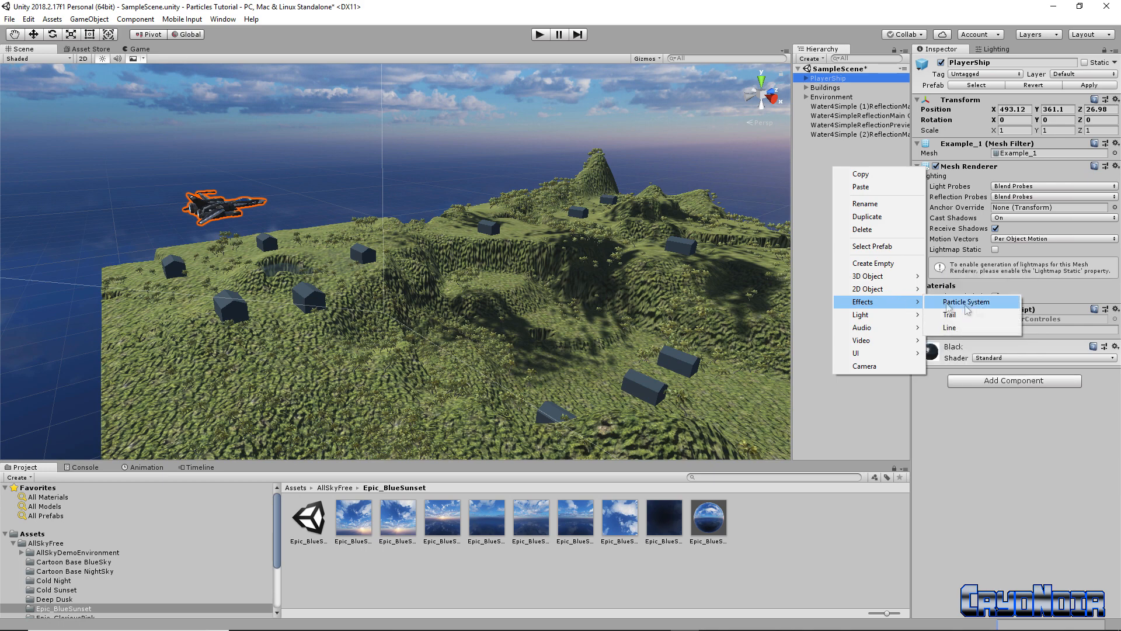
# Create a Particle System and move it from under PlayerShip to the Hierarchy root
pyautogui.click(983, 310)
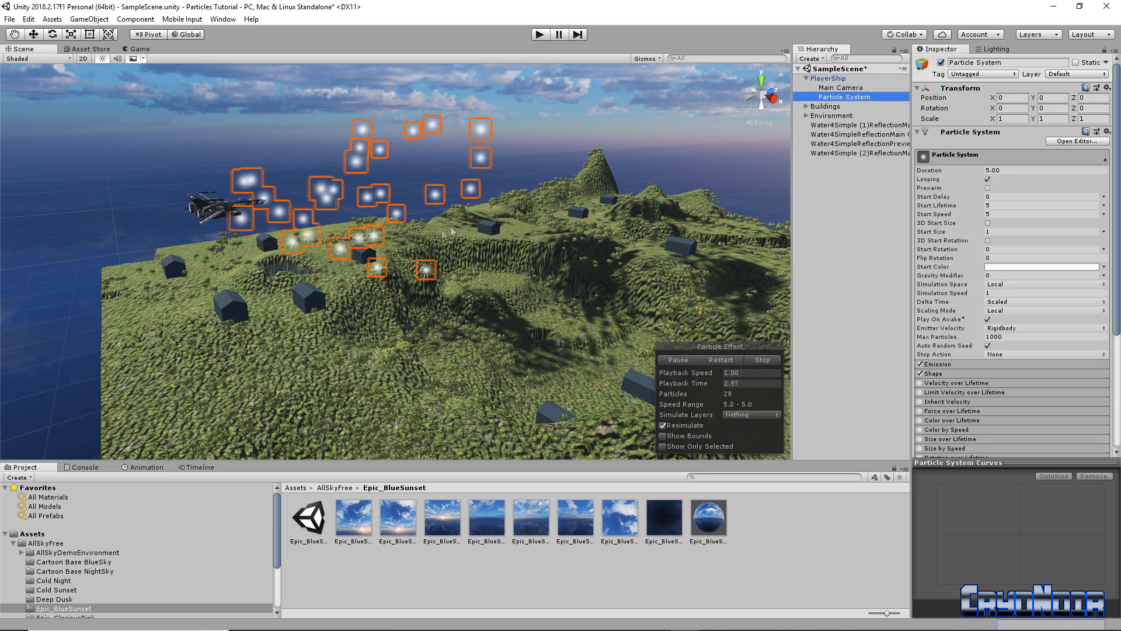
pyautogui.moveTo(424, 310); pyautogui.dragTo(446, 354, button='right')
pyautogui.press('e')
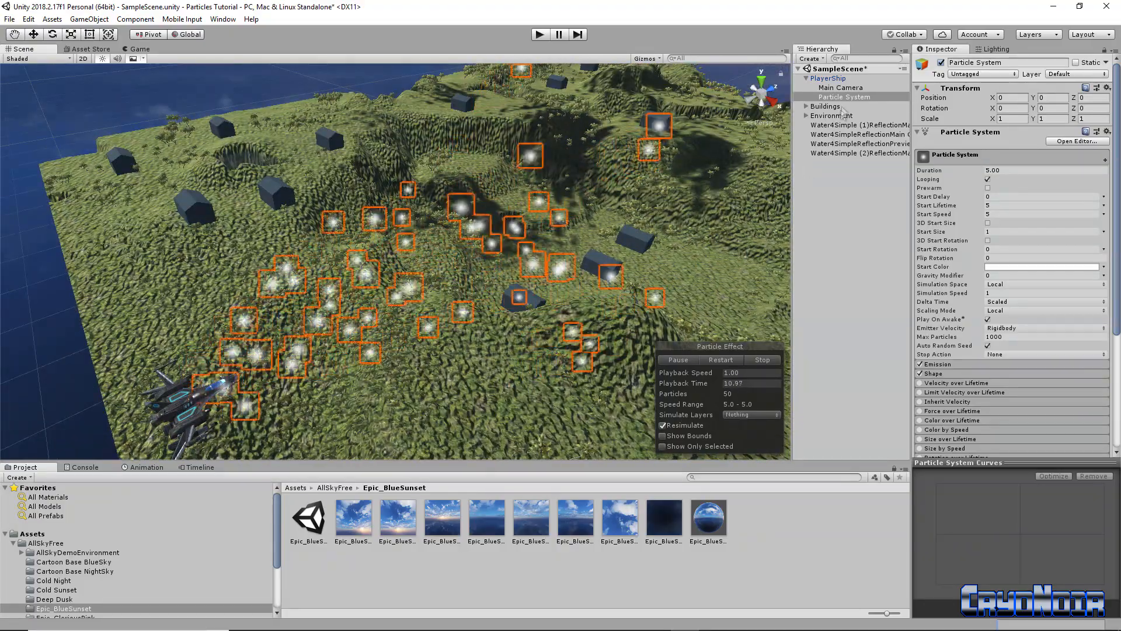
pyautogui.moveTo(843, 96); pyautogui.dragTo(829, 167)
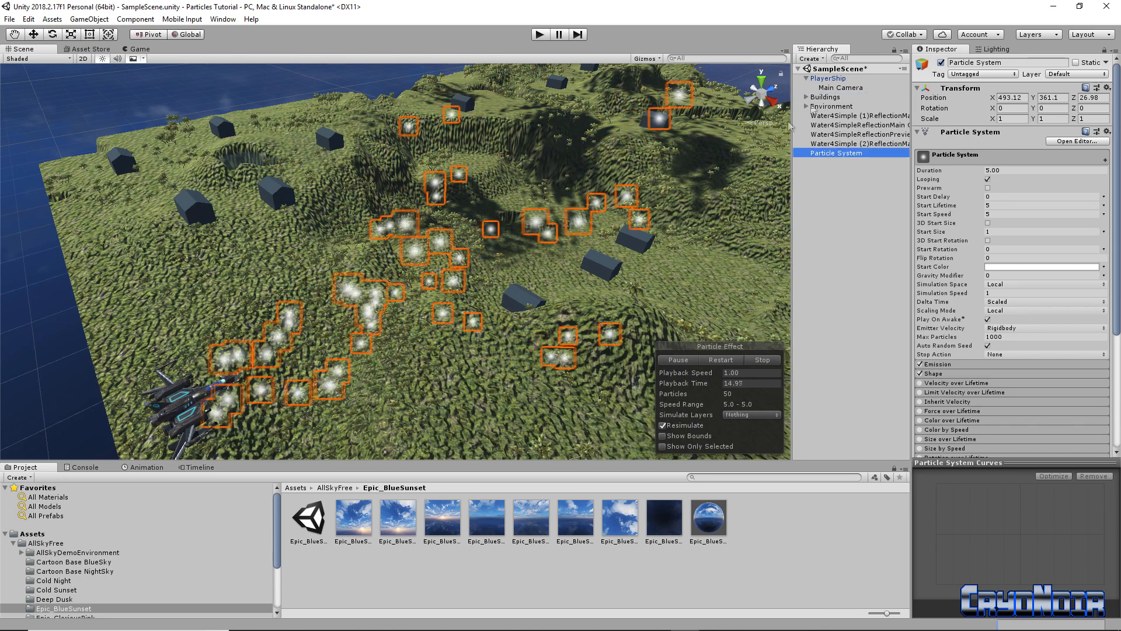
pyautogui.click(837, 154)
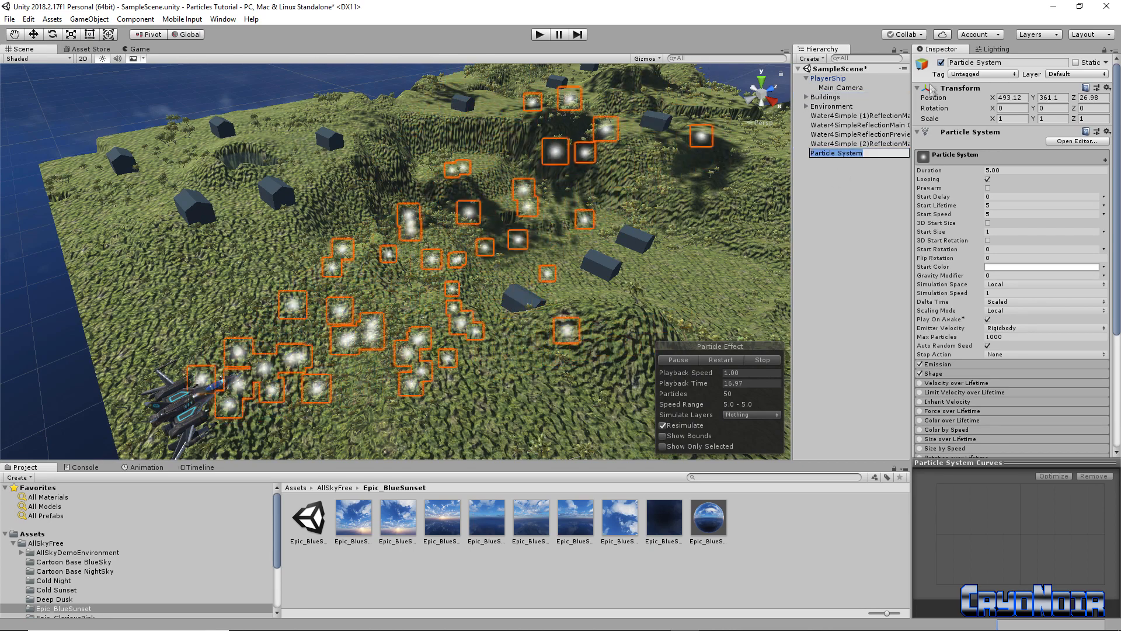
pyautogui.click(941, 63)
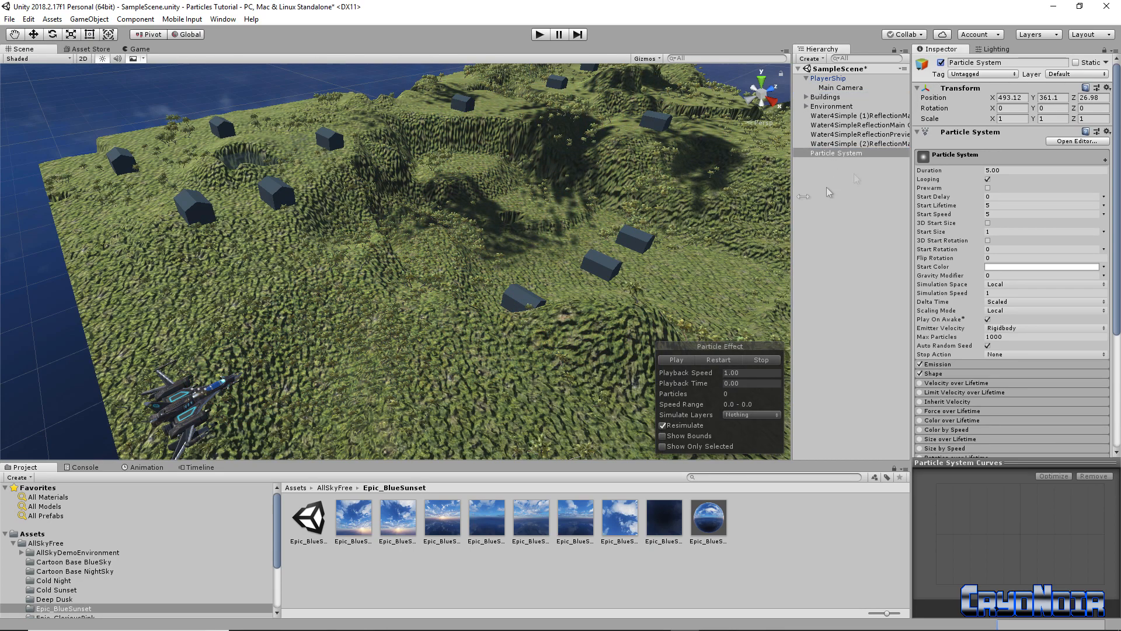
# Frame the particle system and orbit the view to see its glowing particles near the ship
pyautogui.doubleClick(822, 157)
pyautogui.moveTo(334, 301); pyautogui.dragTo(277, 324, button='right')
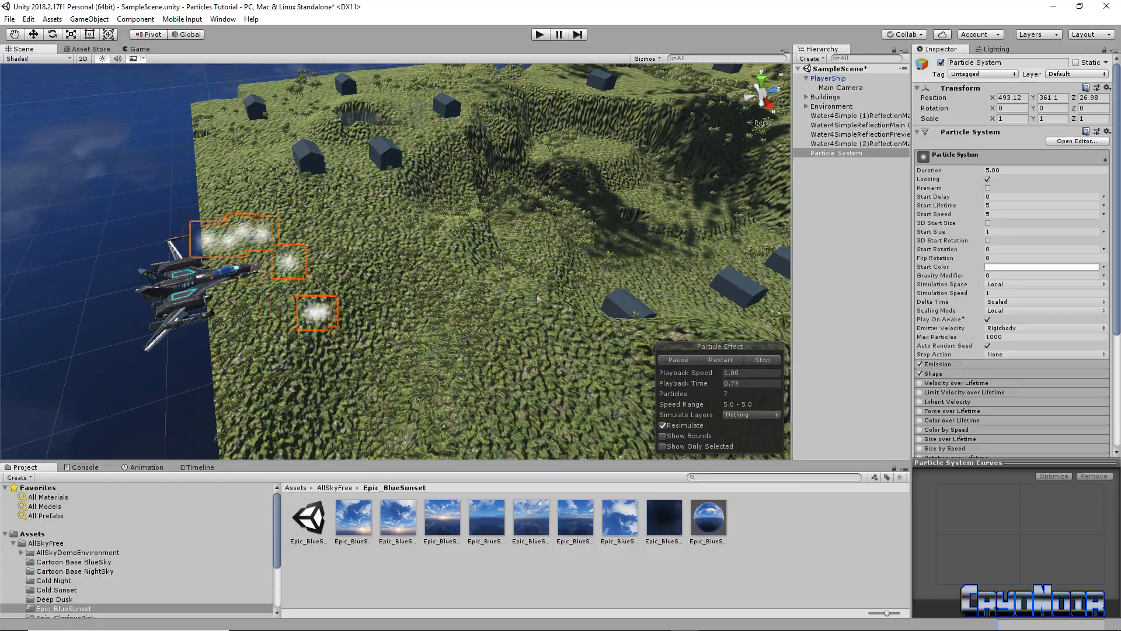
pyautogui.moveTo(357, 285); pyautogui.dragTo(486, 270, button='right')
pyautogui.moveTo(382, 270); pyautogui.dragTo(496, 245, button='right')
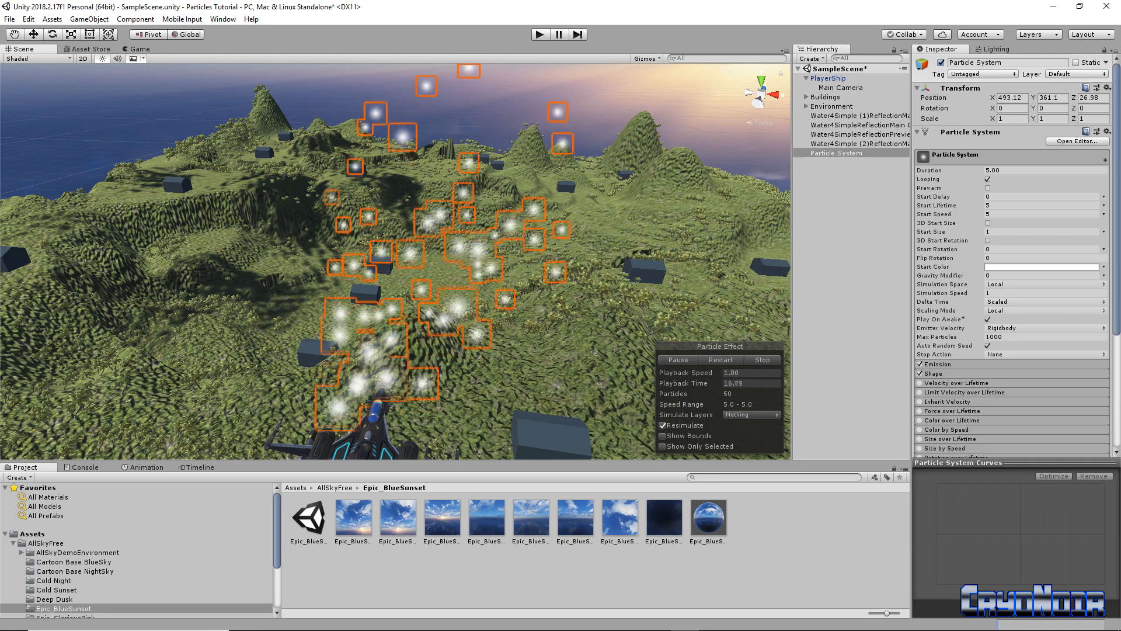
# Set the particle Duration to 0.20 and toggle Prewarm
pyautogui.click(1013, 171)
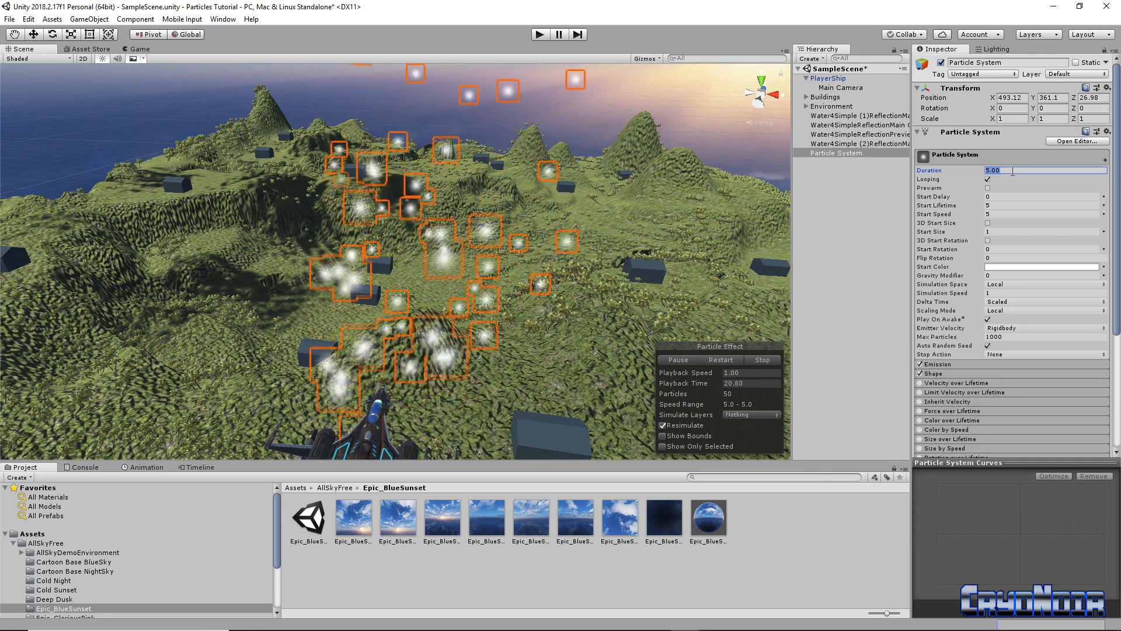
pyautogui.write('.')
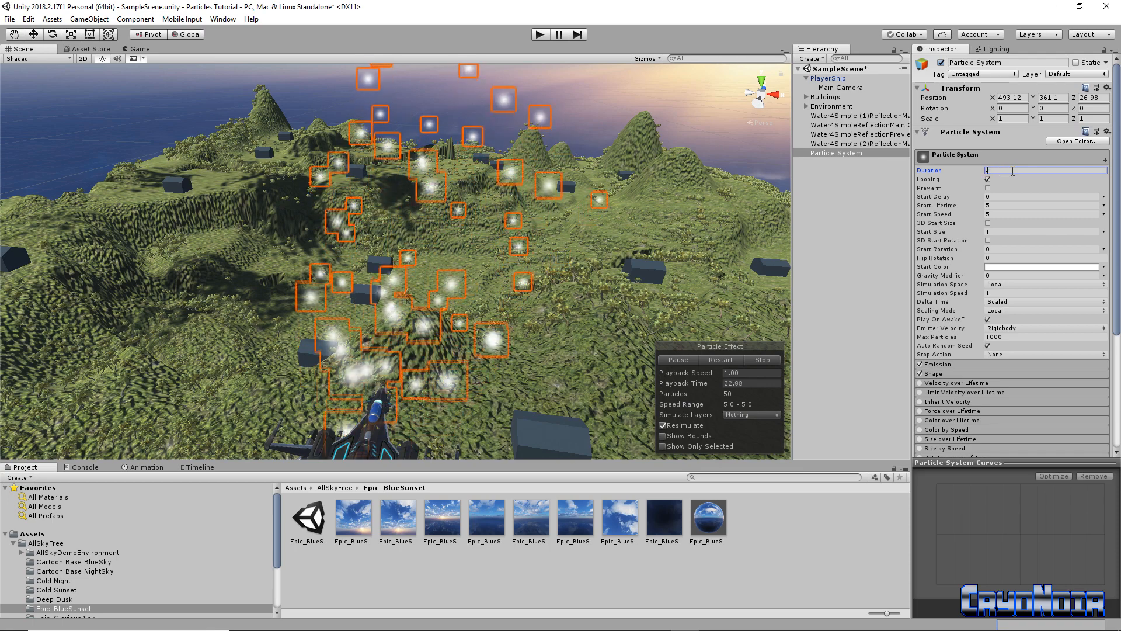
pyautogui.write('20')
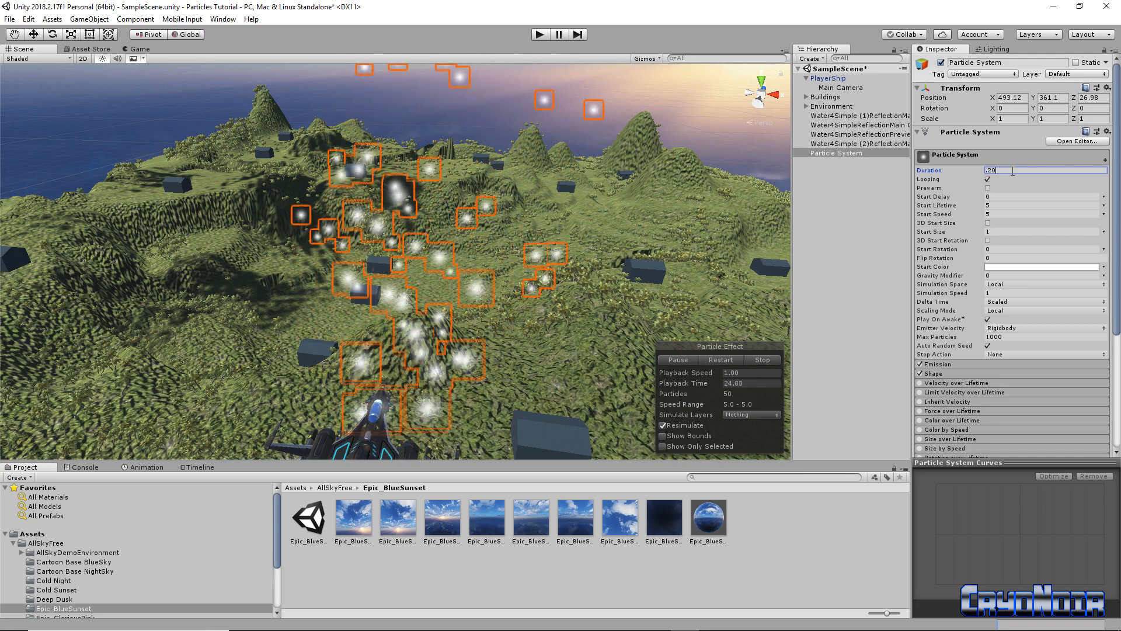
pyautogui.click(996, 187)
pyautogui.click(988, 188)
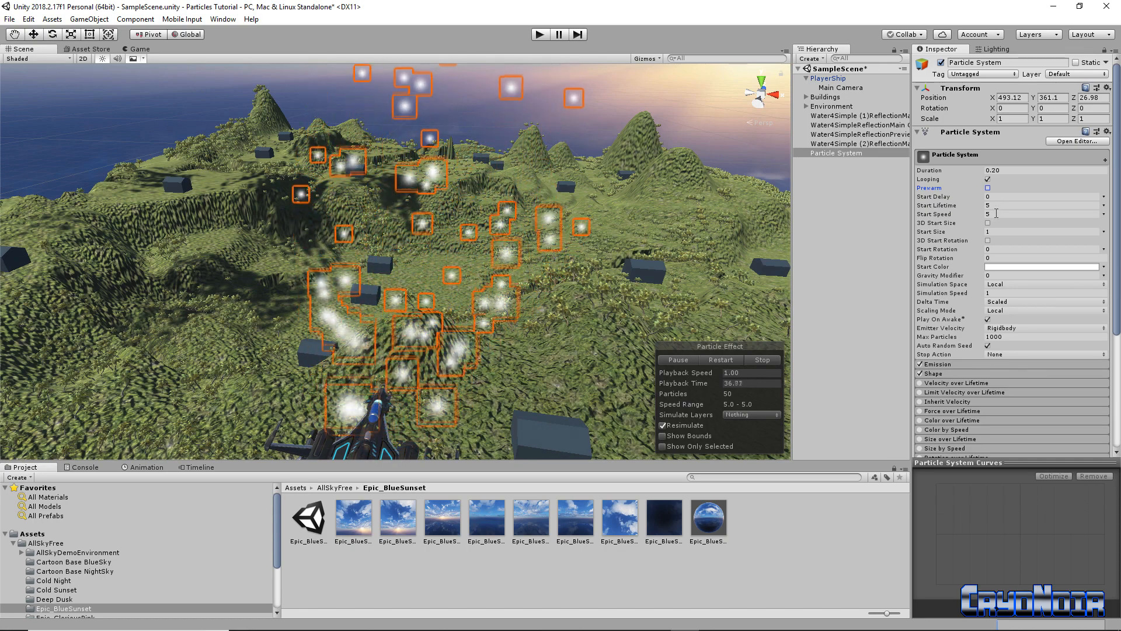
# Raise the particle Start Speed to 500
pyautogui.click(996, 214)
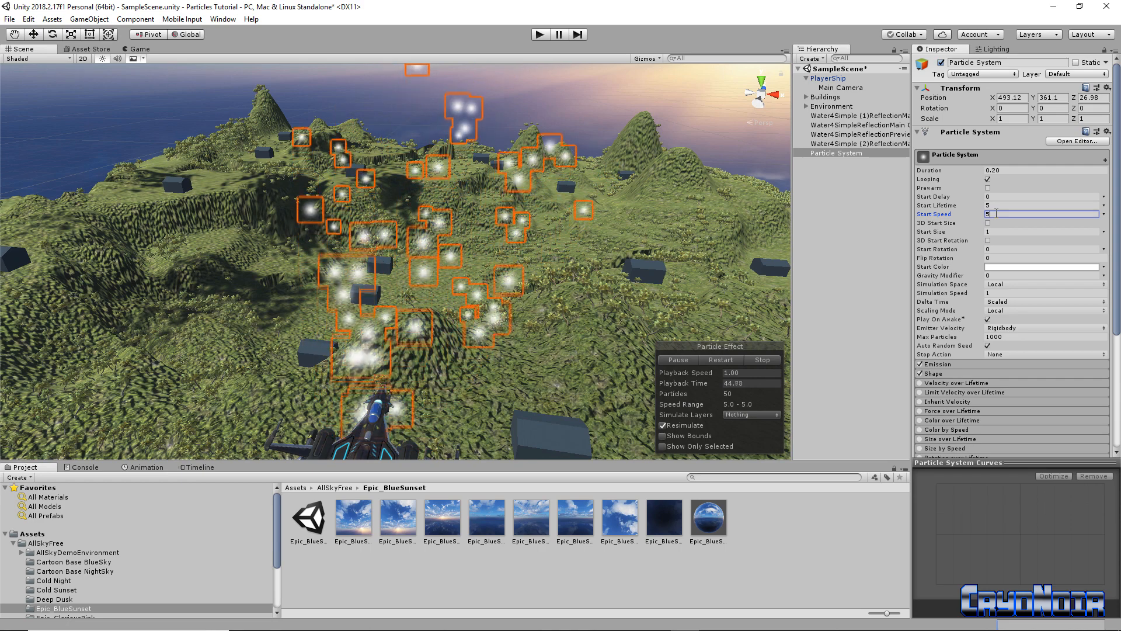
pyautogui.write('00')
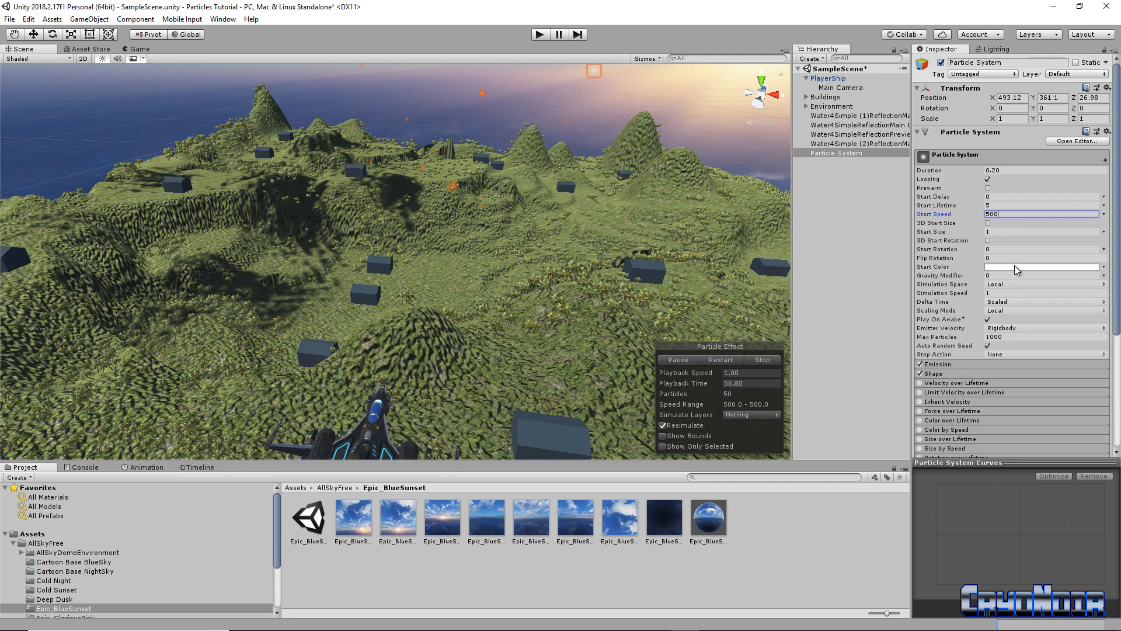
pyautogui.click(1016, 267)
# Make the Start Color yellow, then bring up the Simulation Space choices
pyautogui.moveTo(774, 227); pyautogui.dragTo(688, 181)
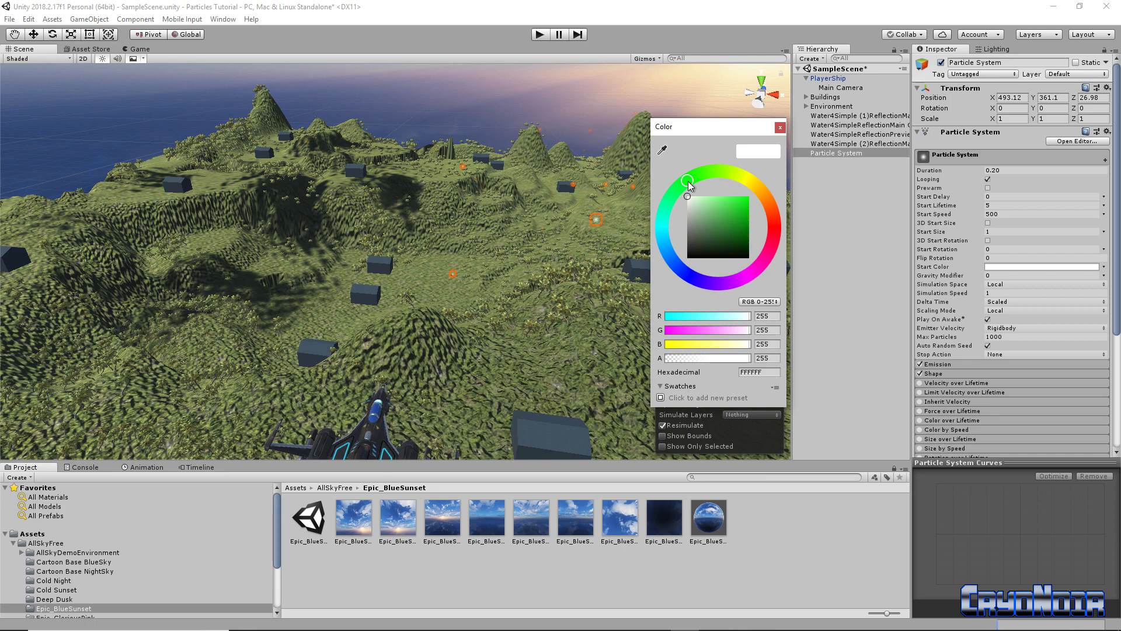
pyautogui.moveTo(727, 198); pyautogui.dragTo(767, 203)
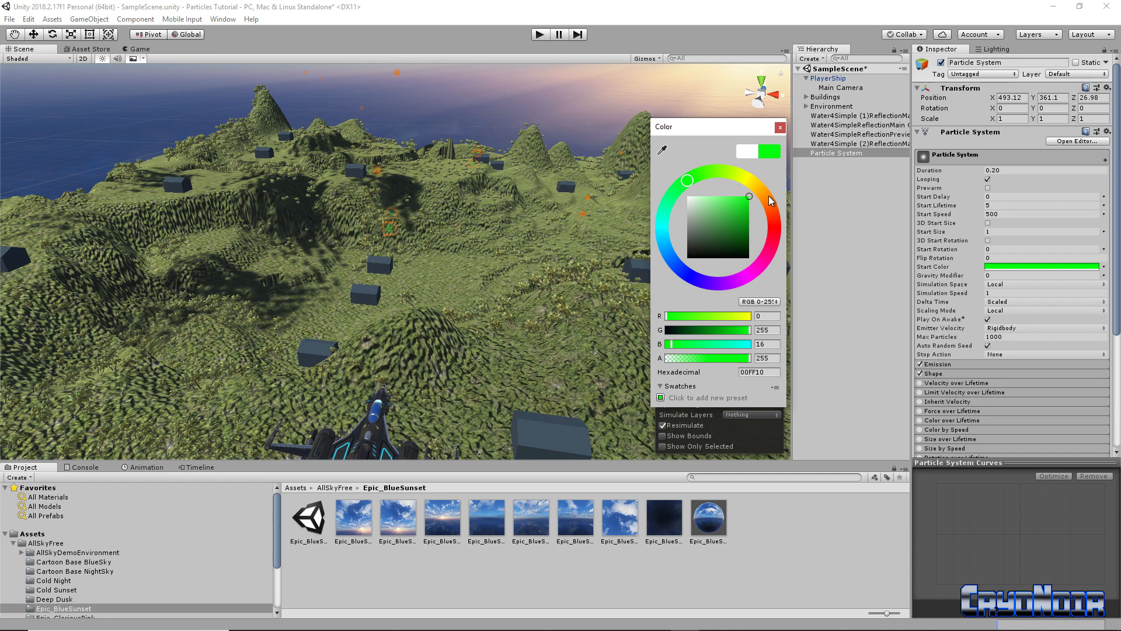
pyautogui.moveTo(754, 186); pyautogui.dragTo(747, 179)
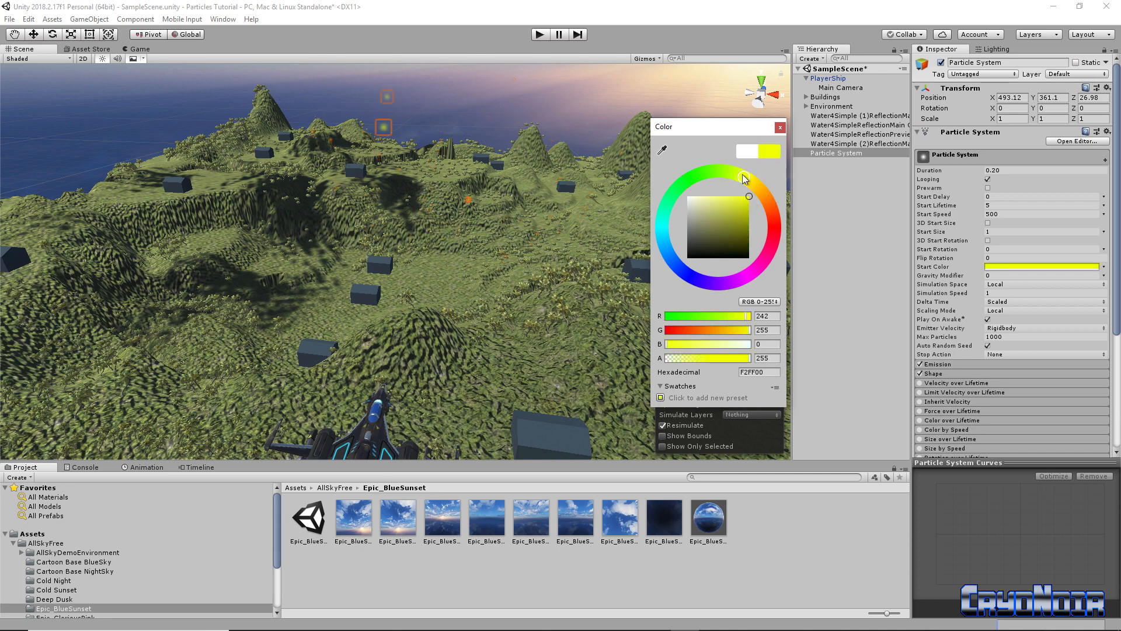
pyautogui.click(780, 128)
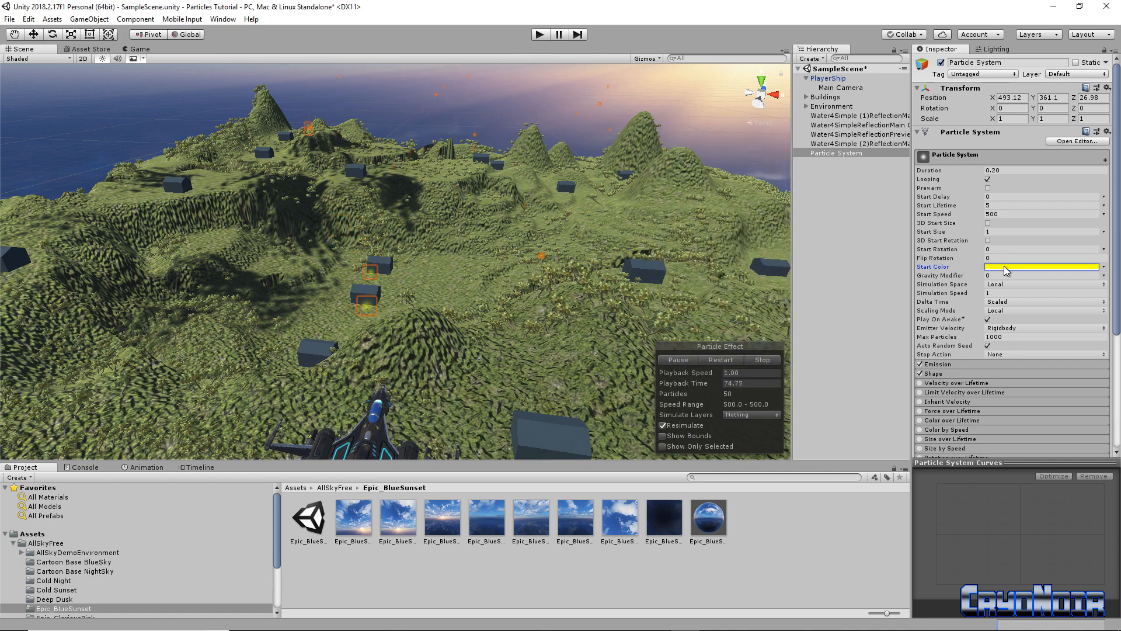
pyautogui.click(1022, 284)
# Choose World instead of Local as the particle Simulation Space
pyautogui.click(1022, 303)
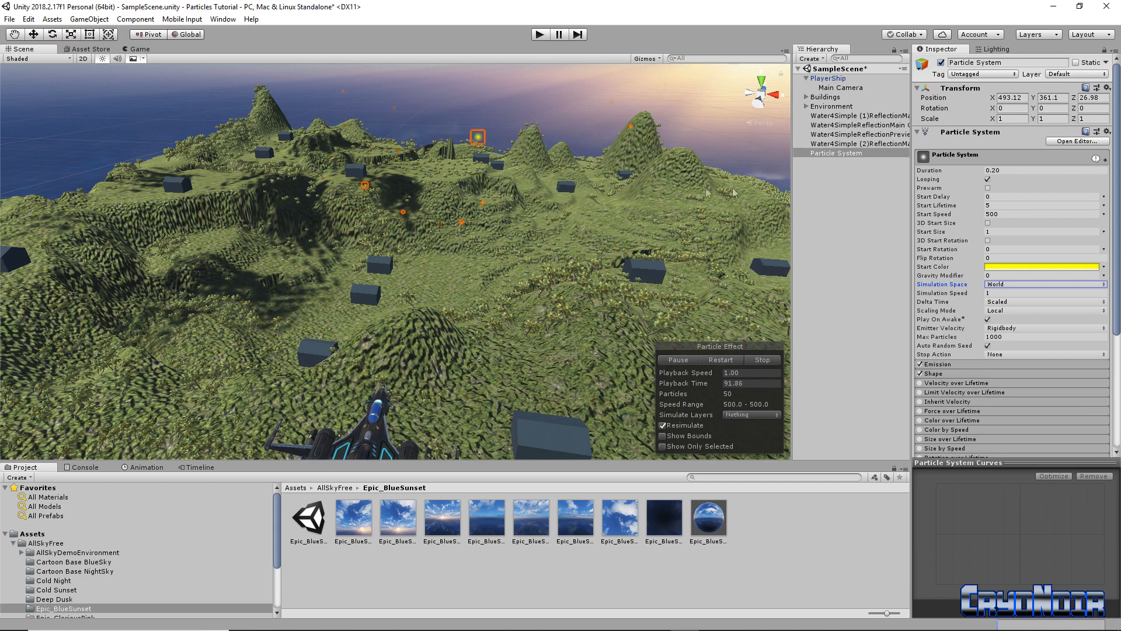
pyautogui.moveTo(556, 256); pyautogui.dragTo(513, 219, button='right')
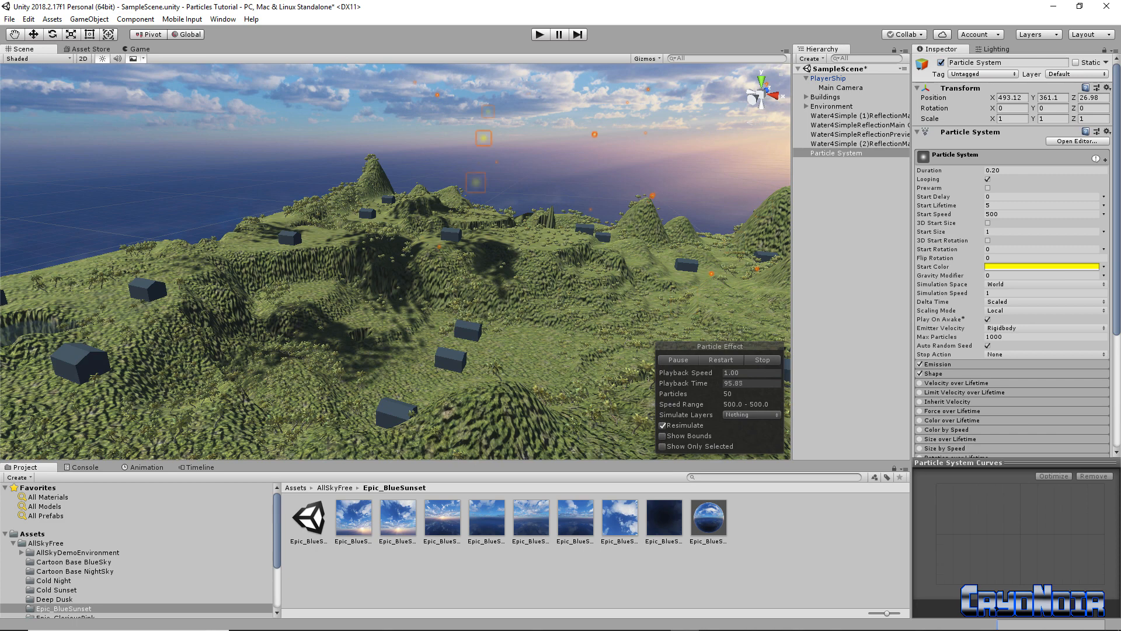
pyautogui.moveTo(1116, 277); pyautogui.dragTo(1116, 342)
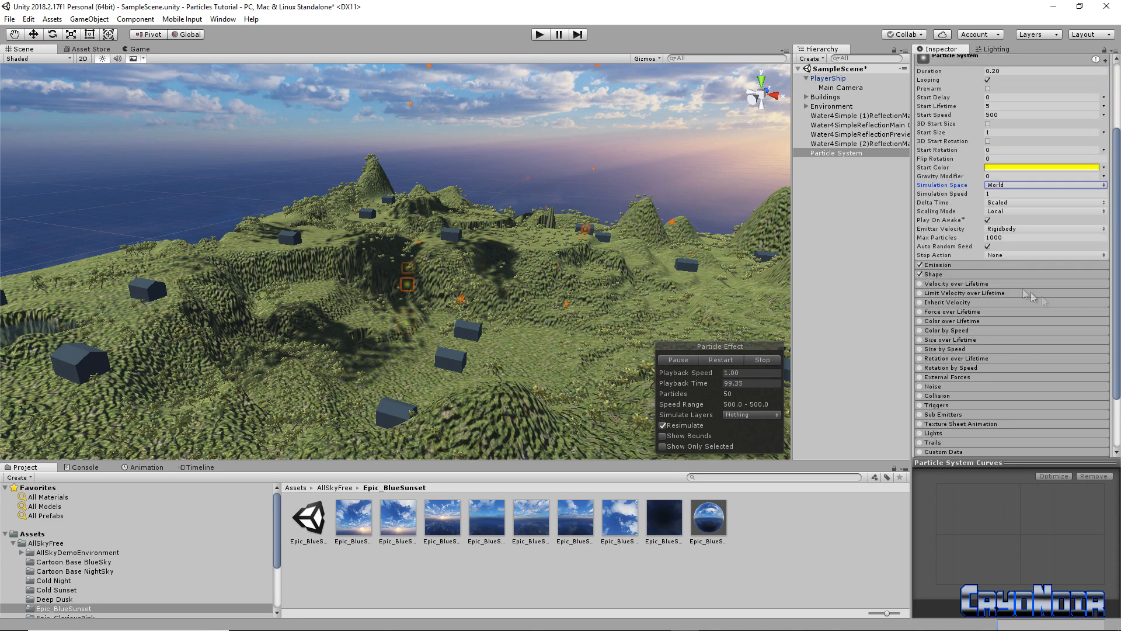
# Set Emission Rate over Time to 20 and show the Shape module (Cone, Angle 25, Radius 1)
pyautogui.click(986, 266)
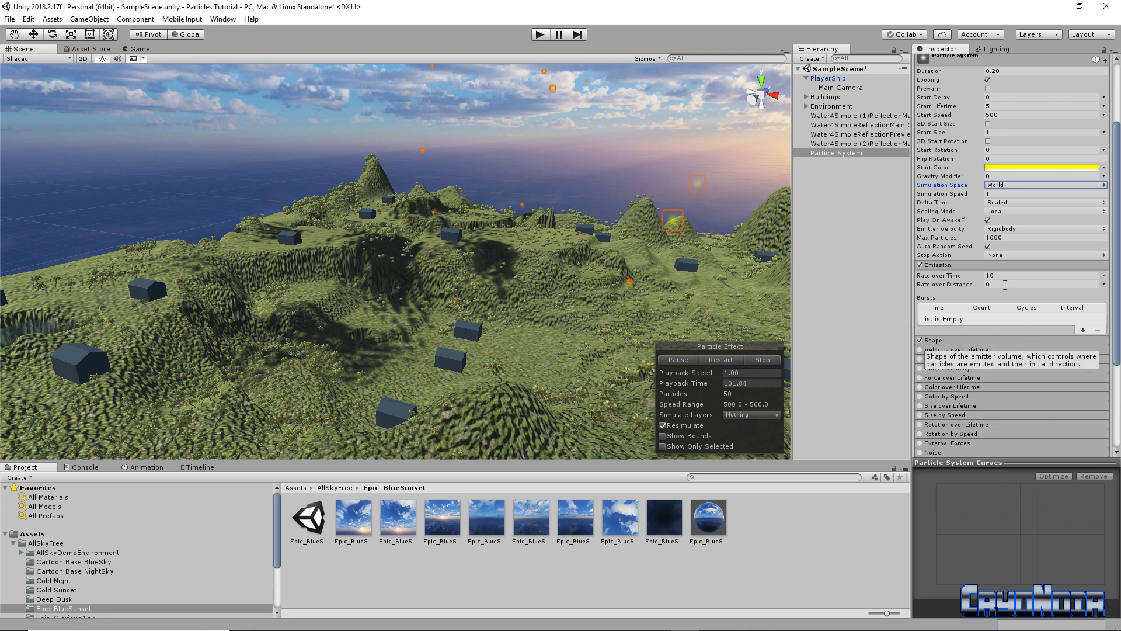
pyautogui.click(1011, 275)
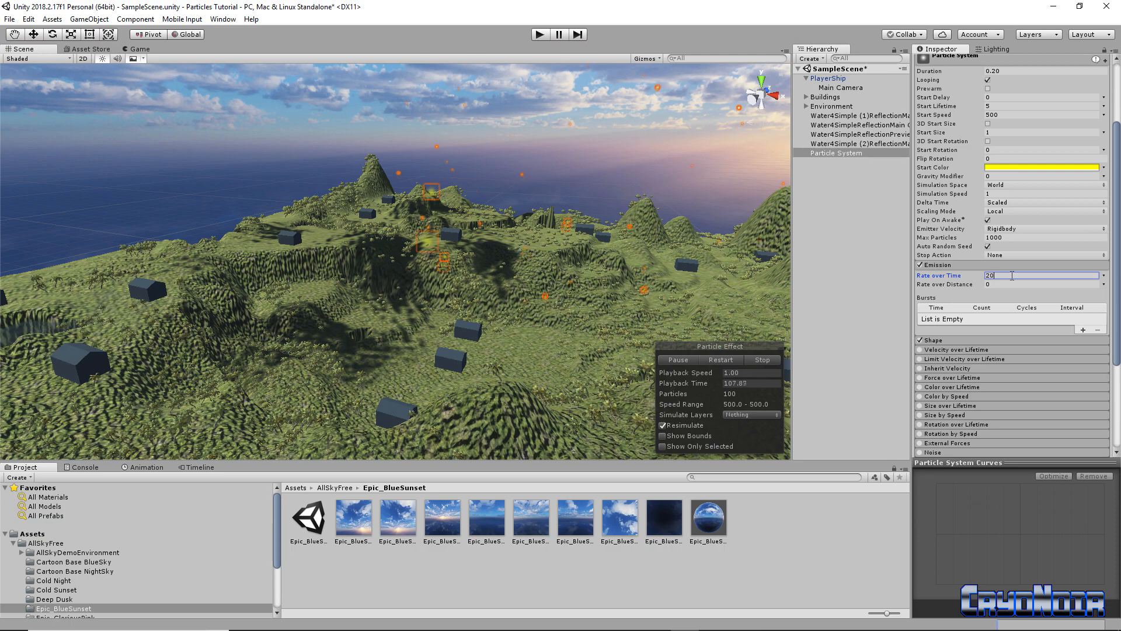
pyautogui.moveTo(566, 210); pyautogui.dragTo(591, 222, button='right')
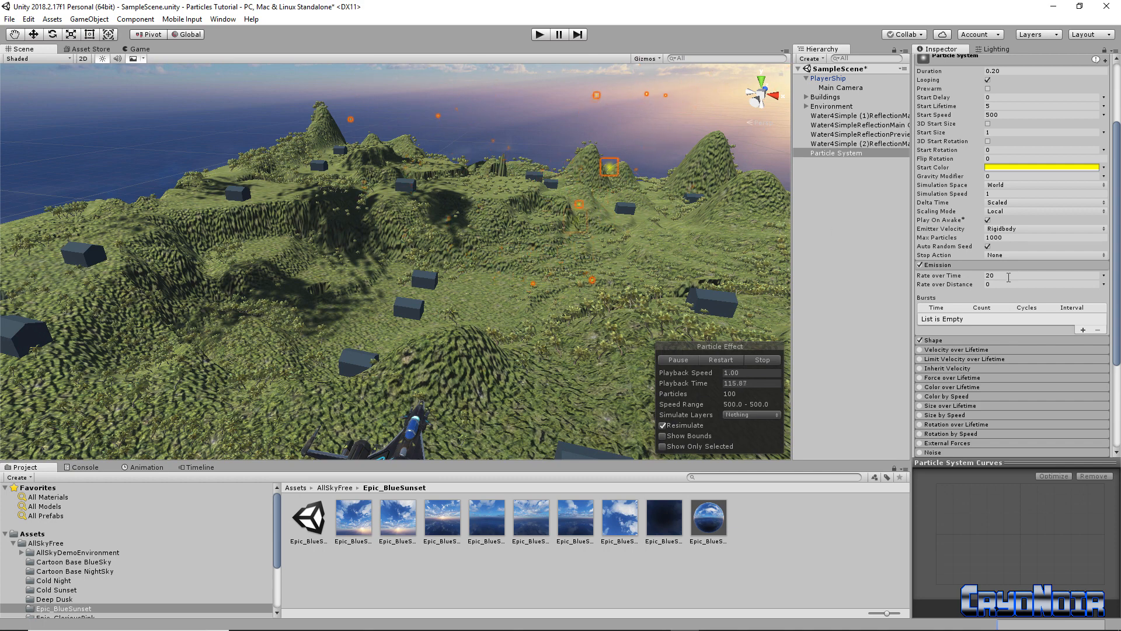
pyautogui.click(987, 340)
pyautogui.moveTo(597, 279)
pyautogui.mouseDown(button='right')
pyautogui.moveTo(627, 209)
pyautogui.moveTo(638, 264)
pyautogui.moveTo(606, 261)
pyautogui.mouseUp(button='right')
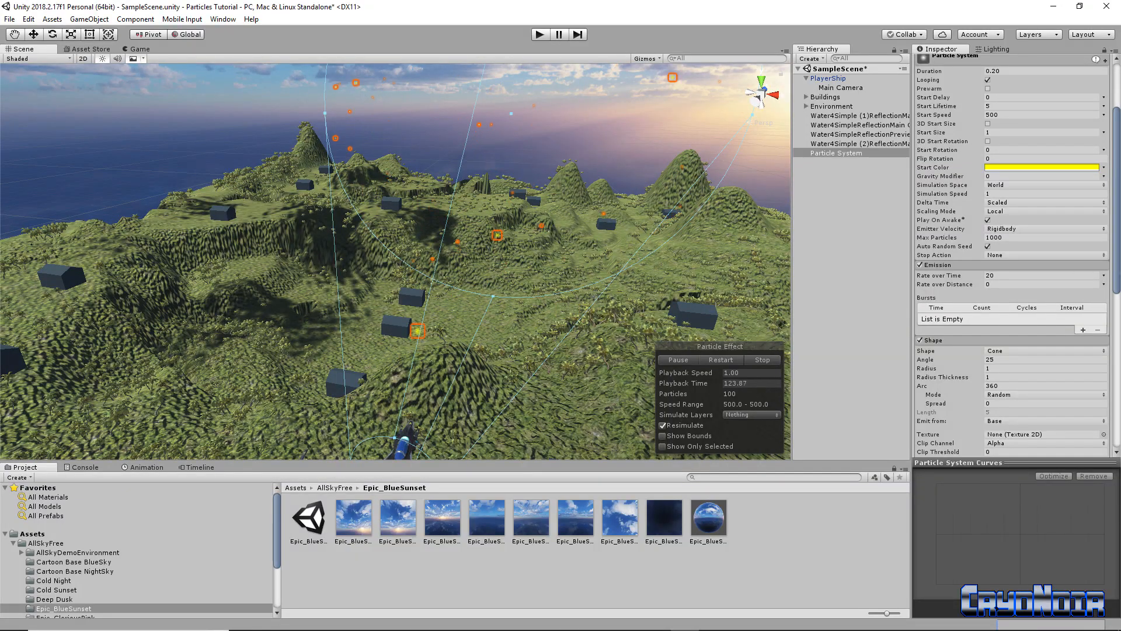
# Set the Shape cone Angle to 0 and Radius to 0.000001 for a straight beam
pyautogui.click(1116, 269)
pyautogui.moveTo(1117, 268); pyautogui.dragTo(1116, 299)
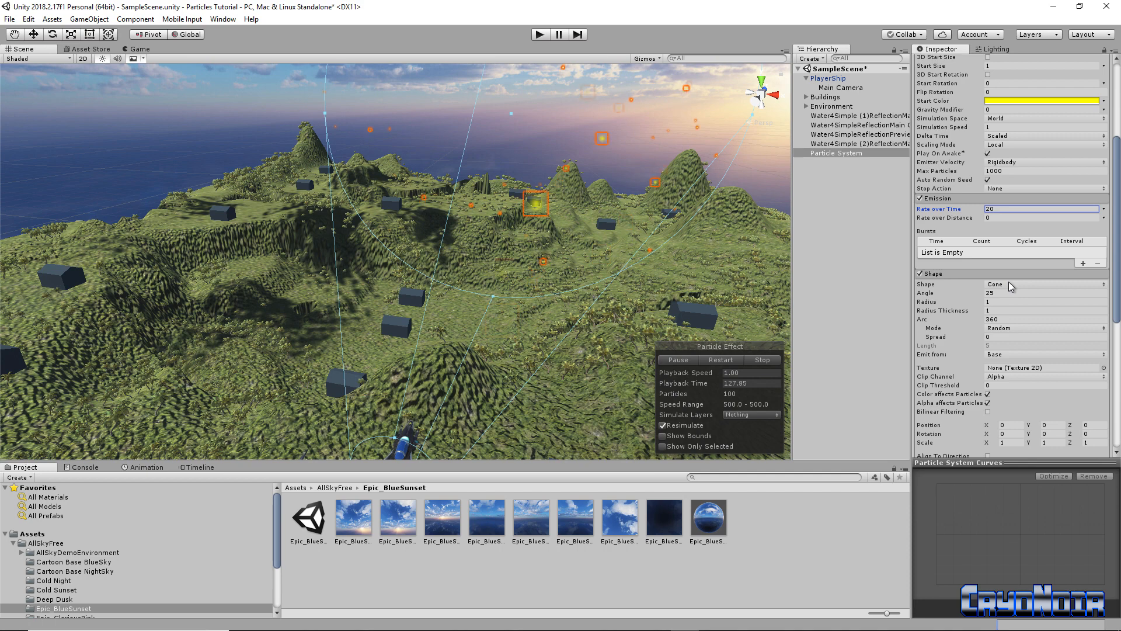
pyautogui.click(1002, 293)
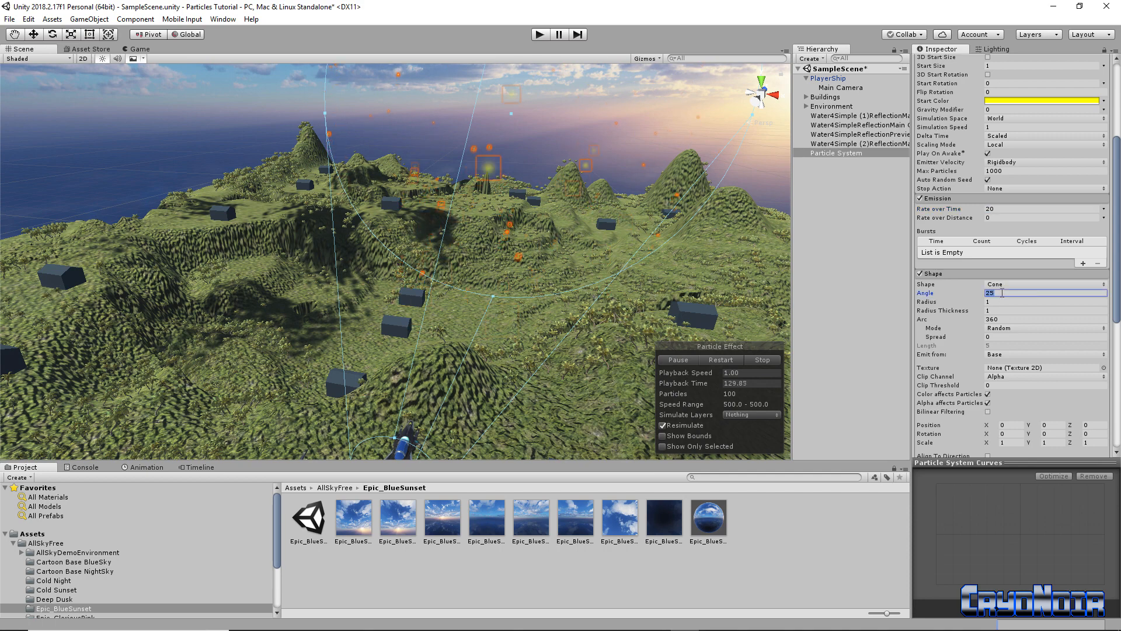
pyautogui.write('0')
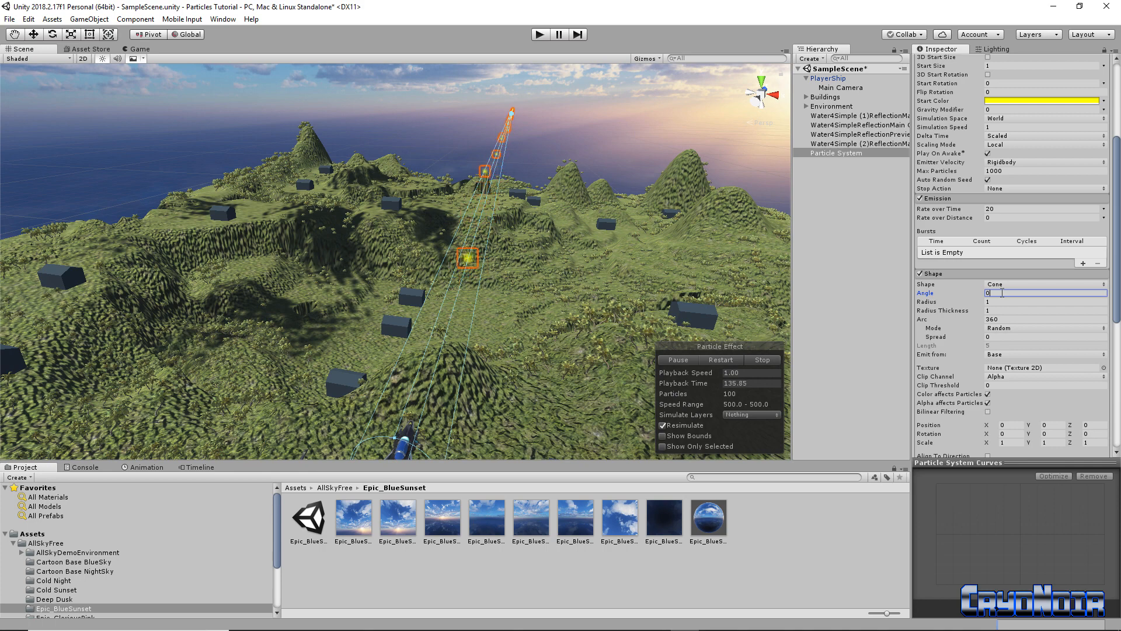
pyautogui.click(1005, 303)
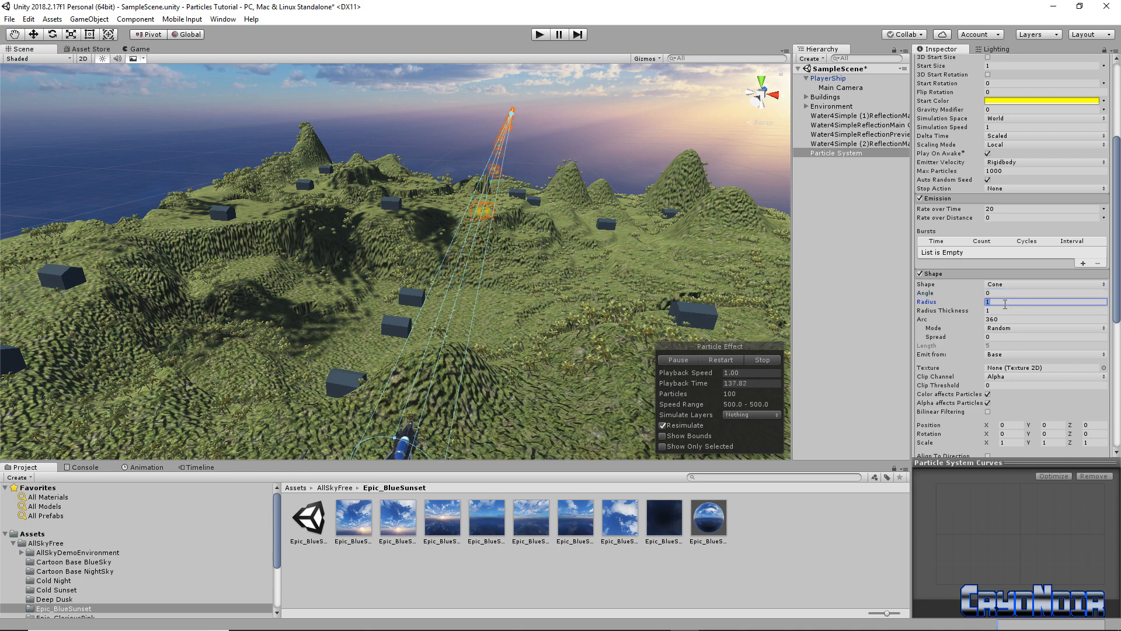
pyautogui.write('0.00000')
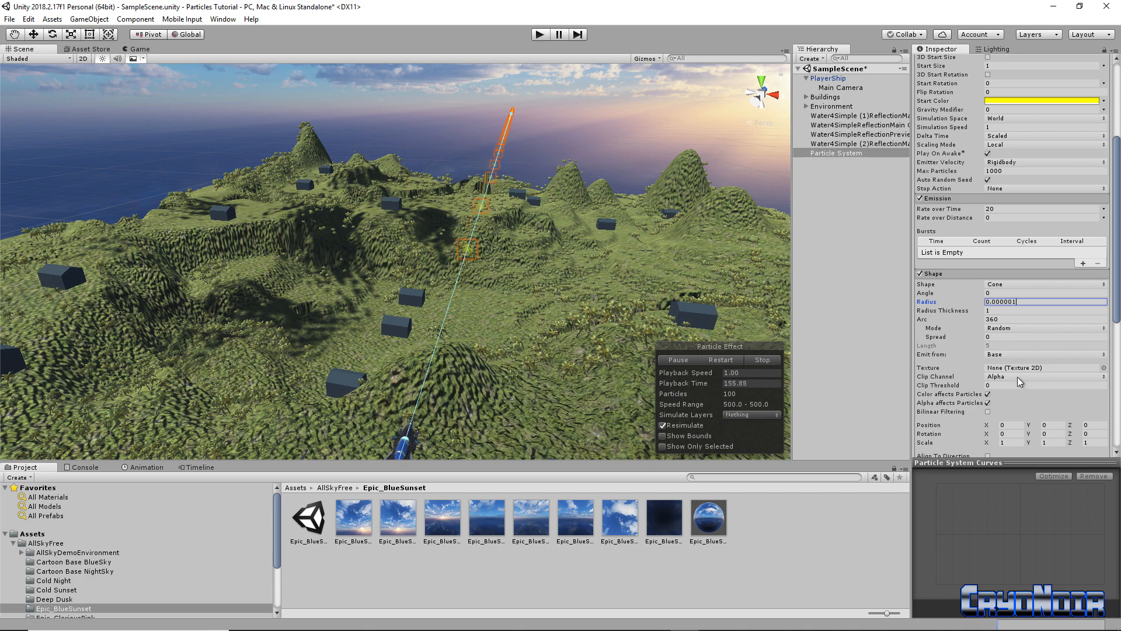
pyautogui.scroll(-3, 1020, 381)
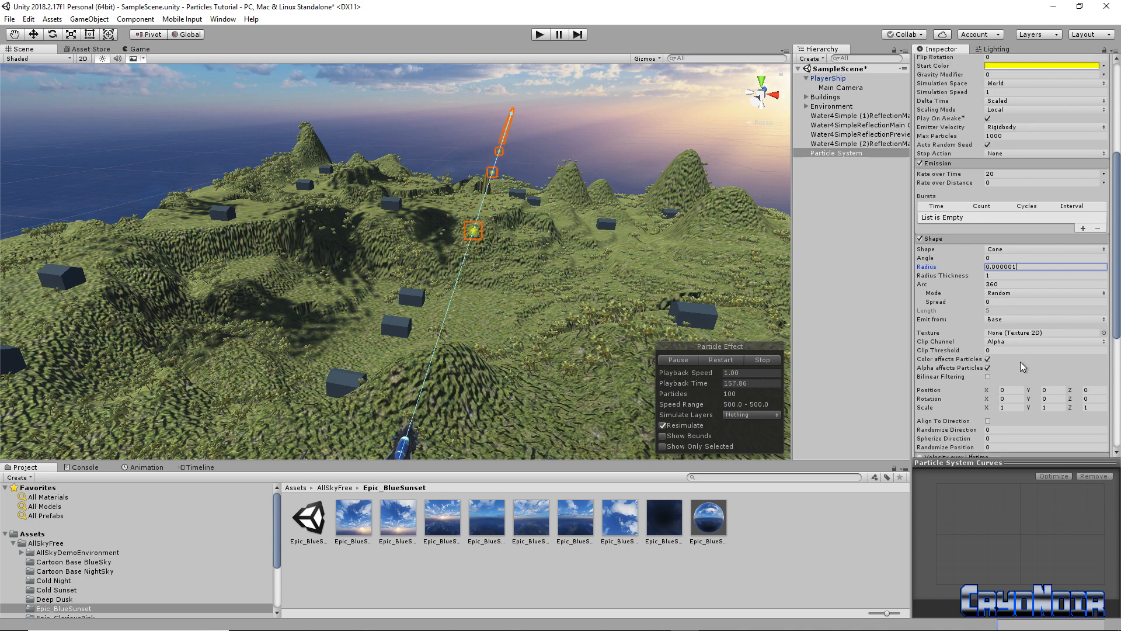
pyautogui.scroll(-6, 1021, 366)
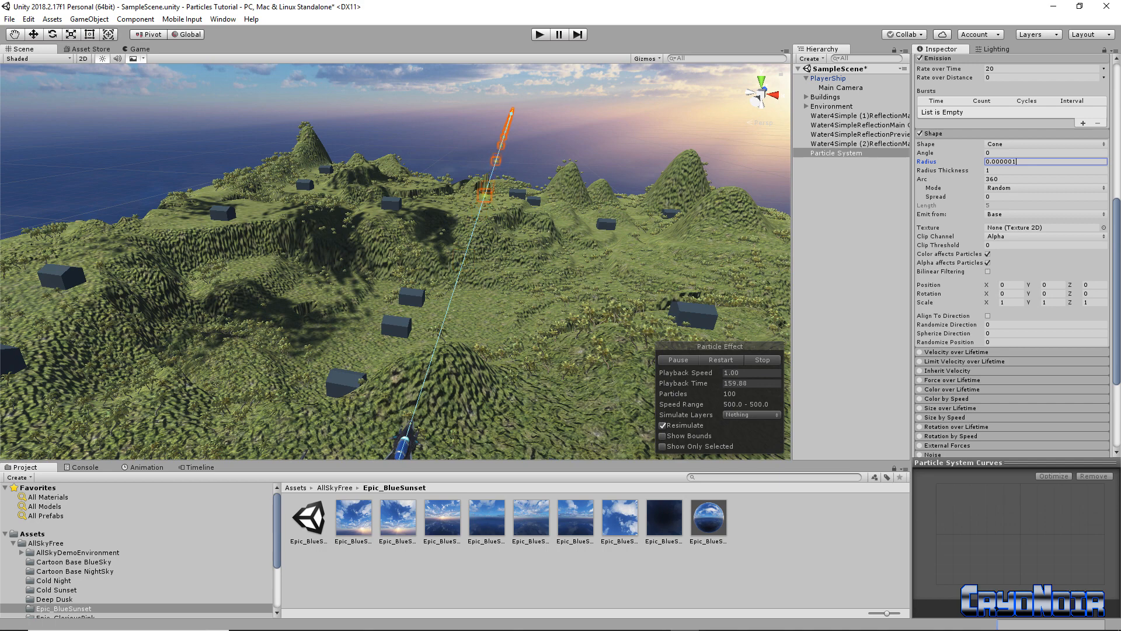
pyautogui.scroll(-8, 1058, 346)
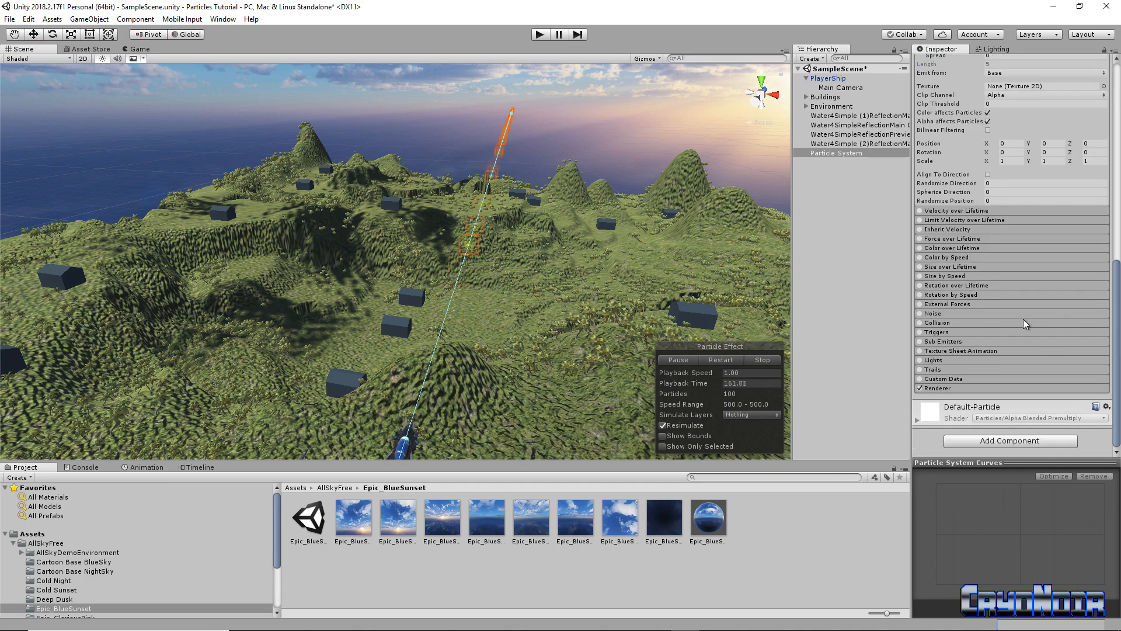
# Expand the Renderer module and inspect the Default-Particle material and its texture
pyautogui.click(970, 388)
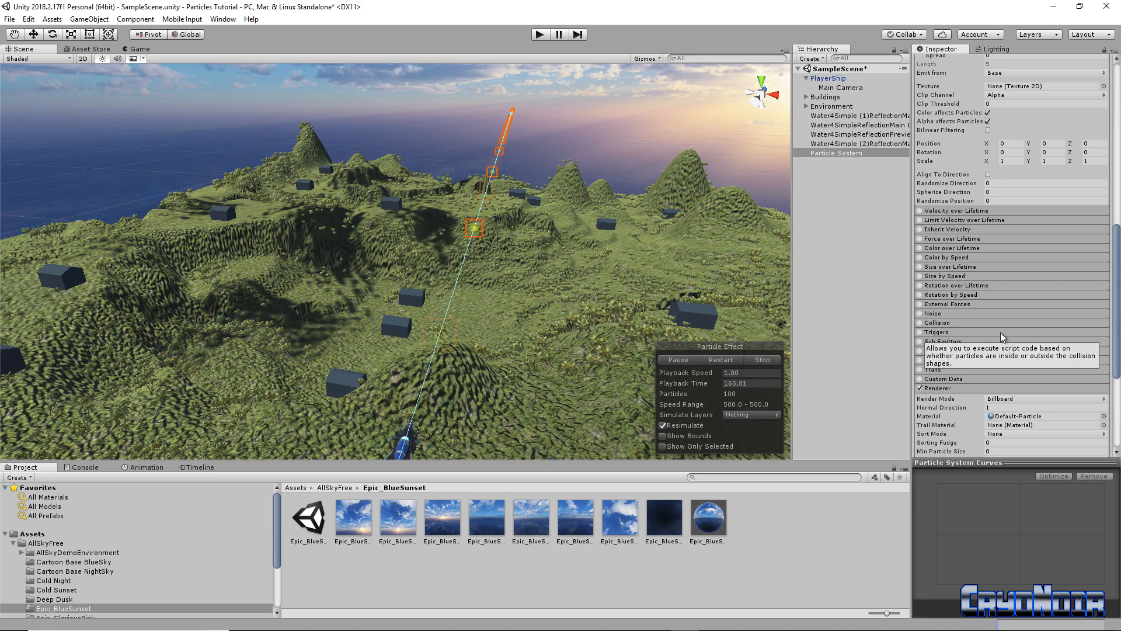
pyautogui.scroll(-10, 1006, 337)
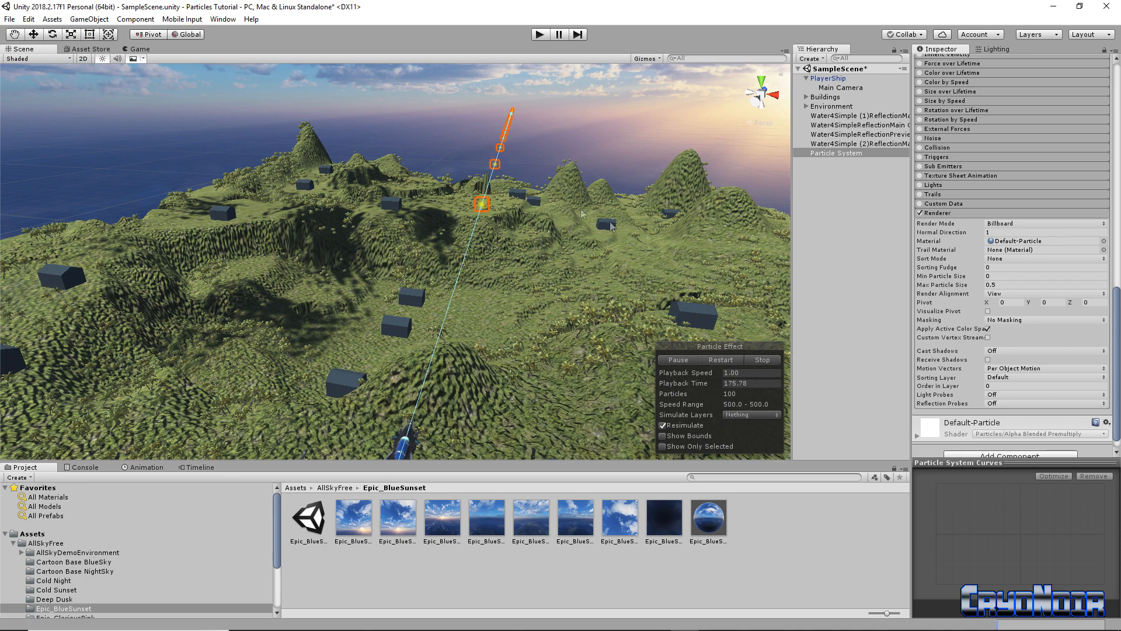
pyautogui.doubleClick(1042, 241)
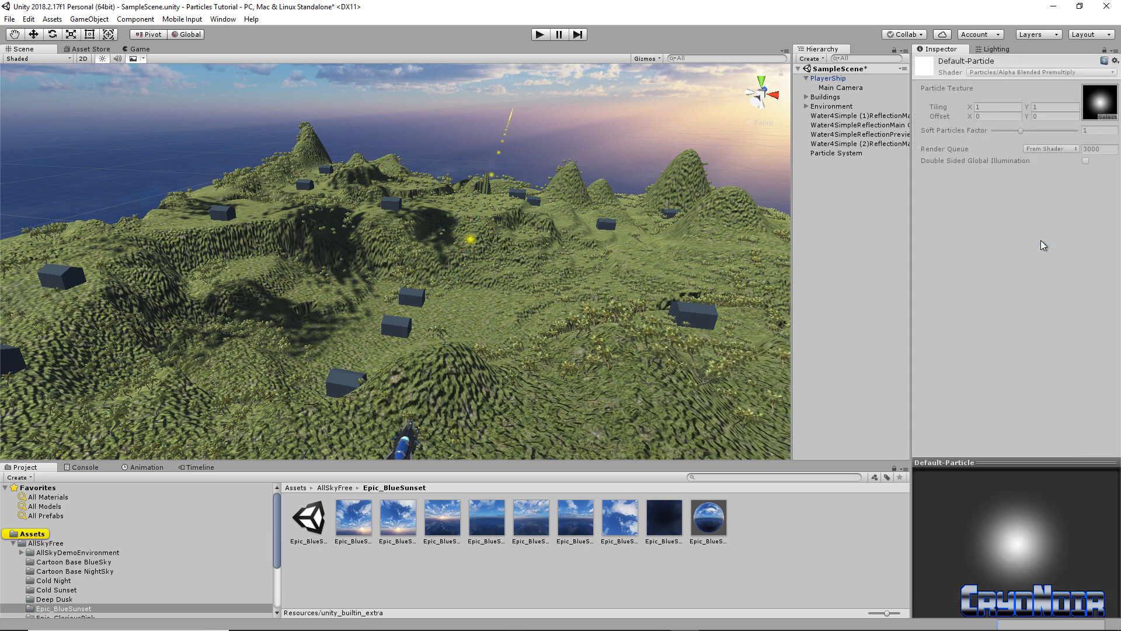
pyautogui.doubleClick(1096, 109)
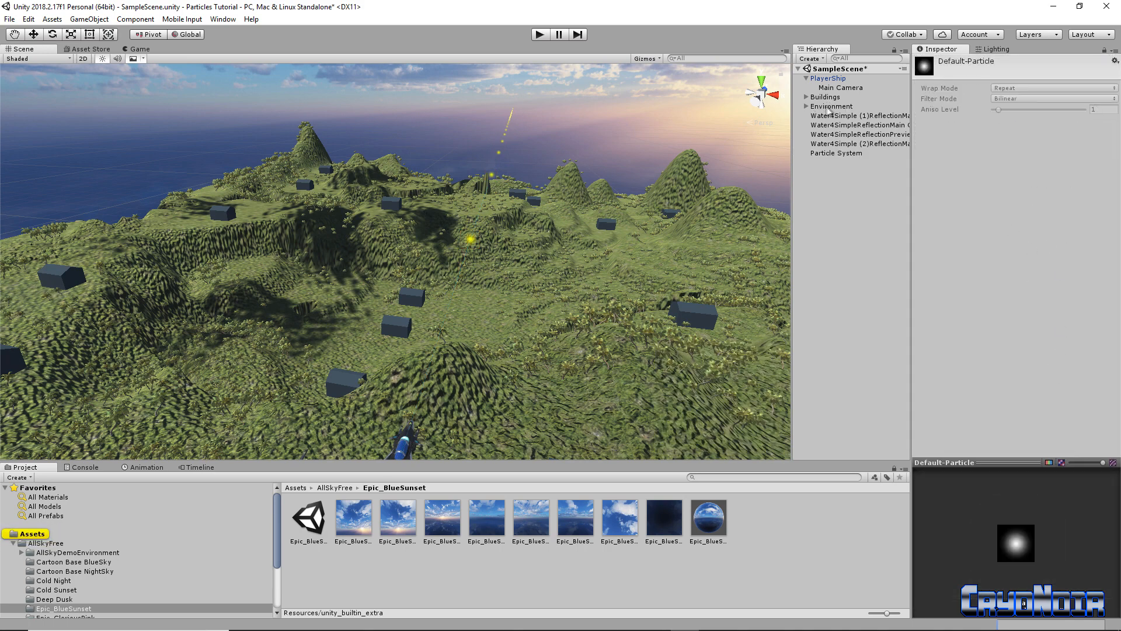
pyautogui.click(836, 153)
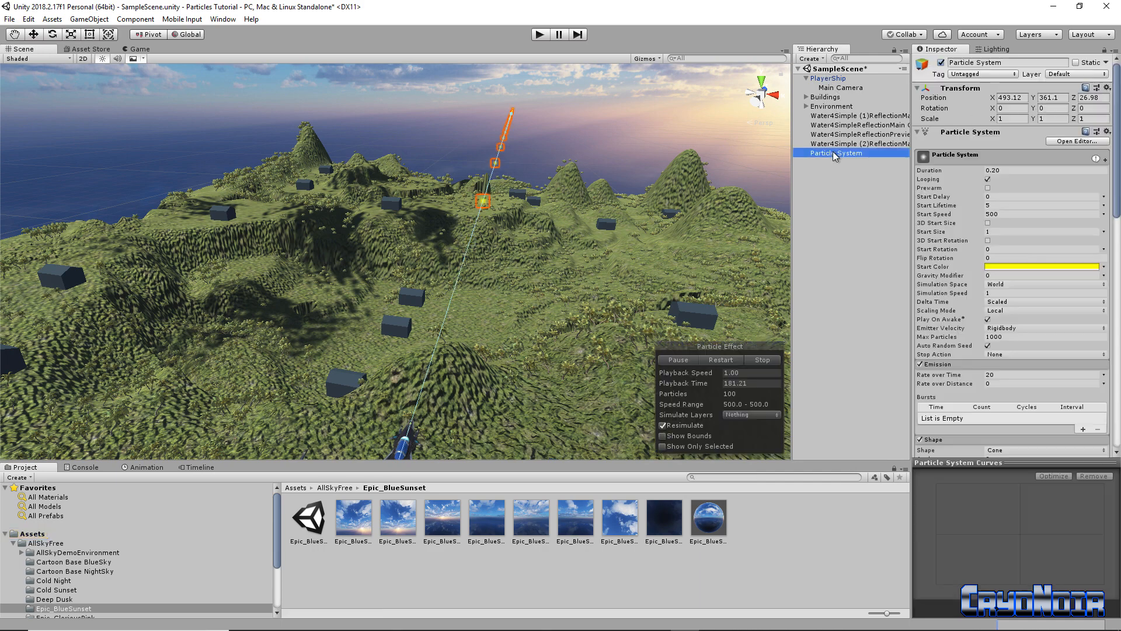
# Recheck Default-Particle, then bring up the Renderer's Select Material picker
pyautogui.scroll(-15, 1031, 407)
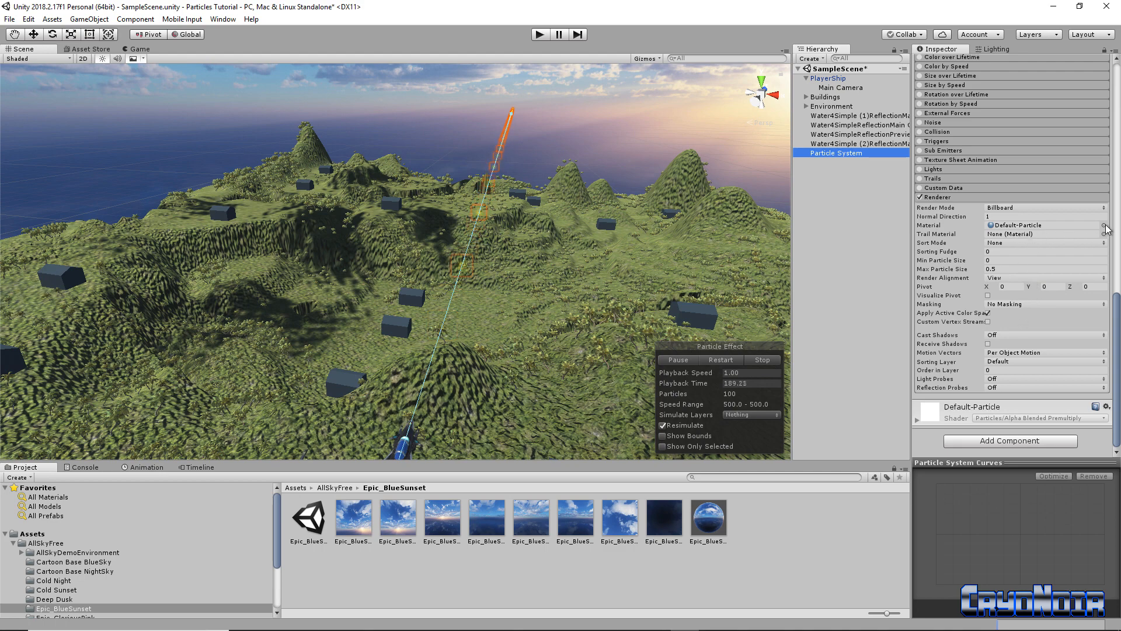
pyautogui.doubleClick(996, 228)
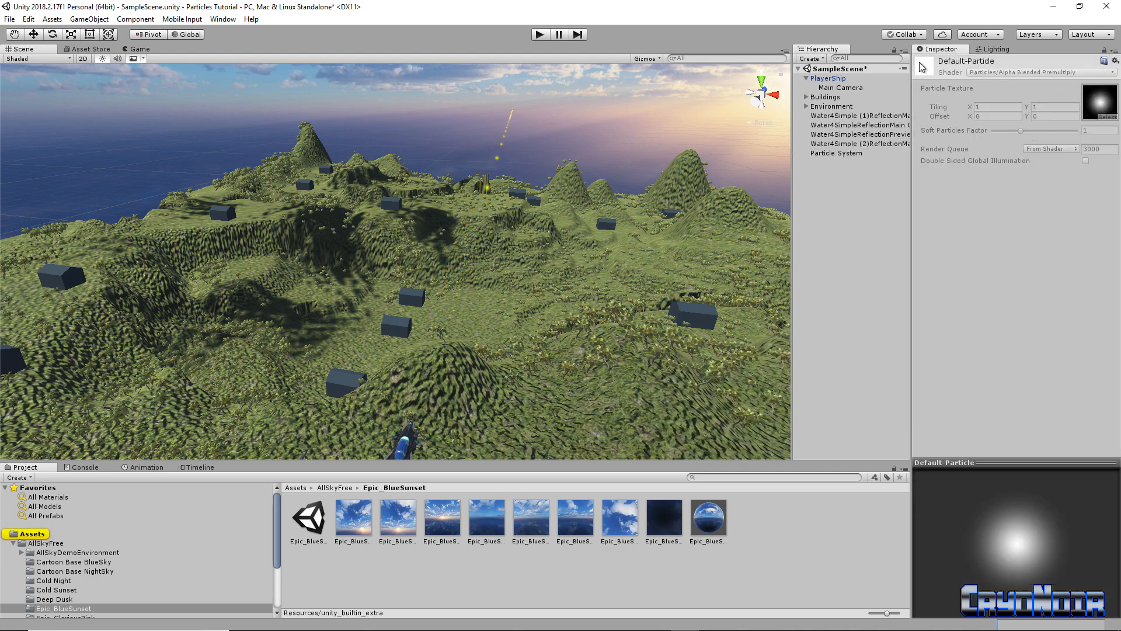
pyautogui.doubleClick(1103, 100)
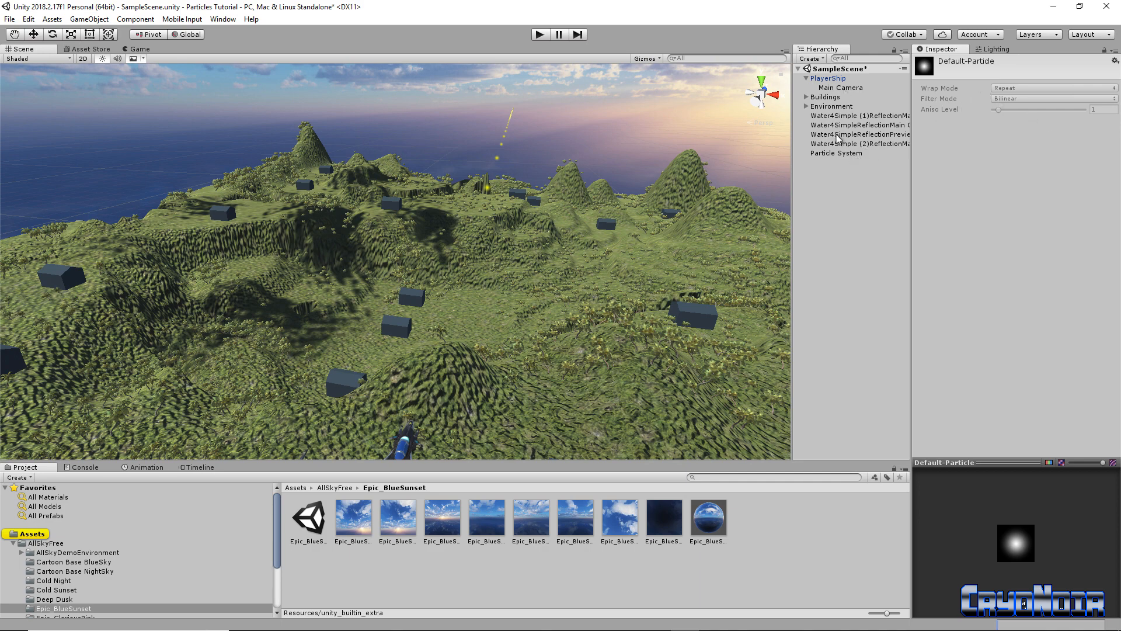
pyautogui.click(836, 153)
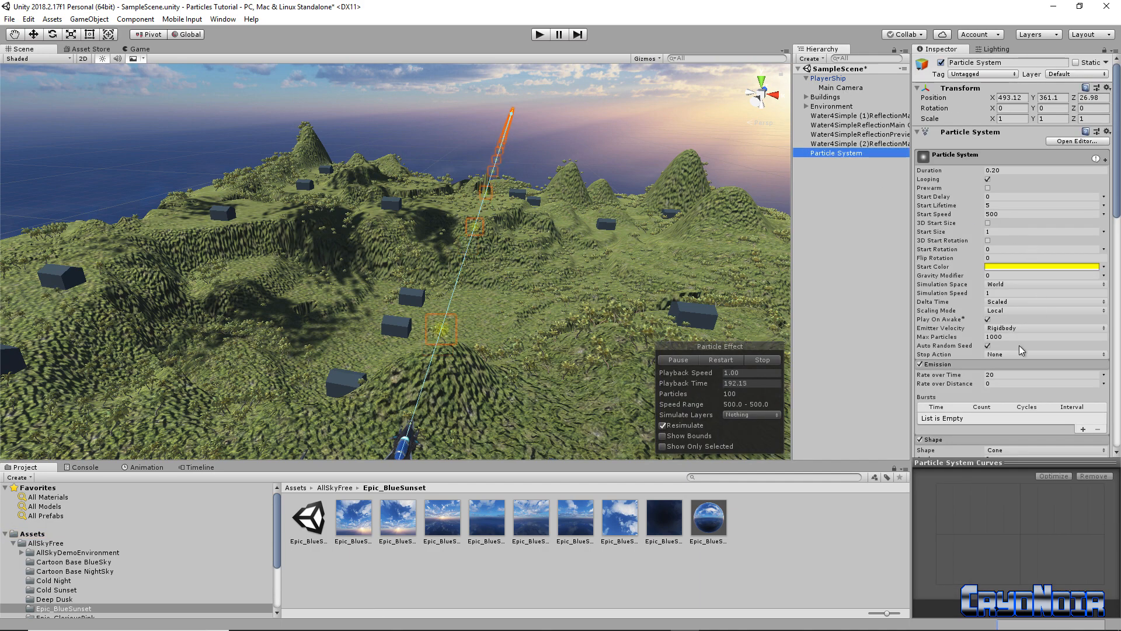
pyautogui.scroll(-3, 1035, 363)
pyautogui.scroll(-15, 1035, 363)
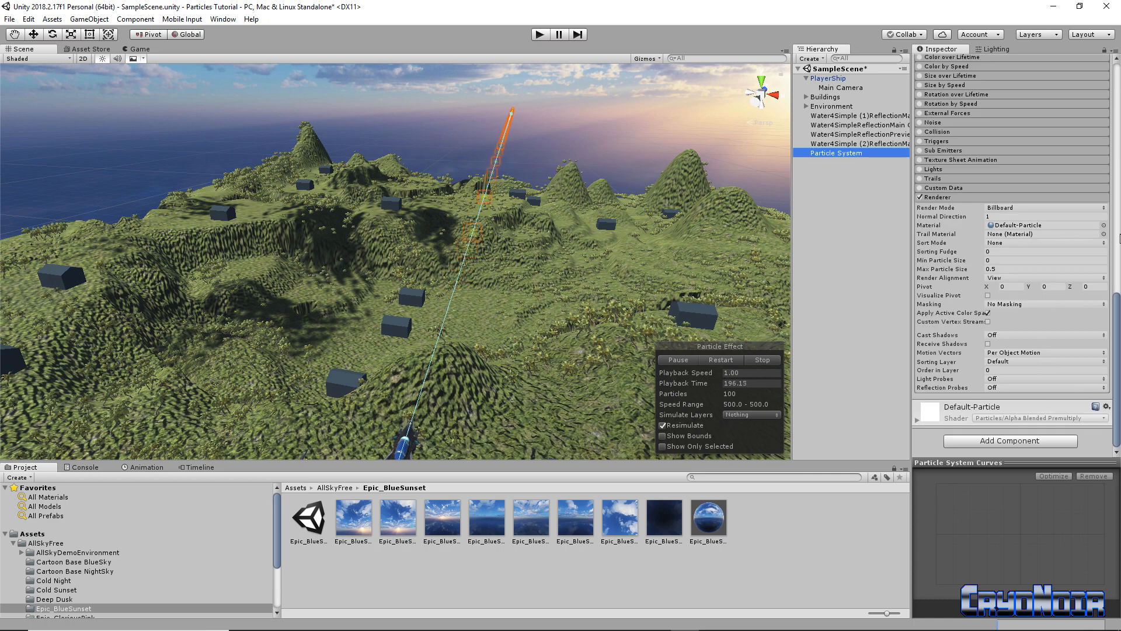
pyautogui.click(1103, 225)
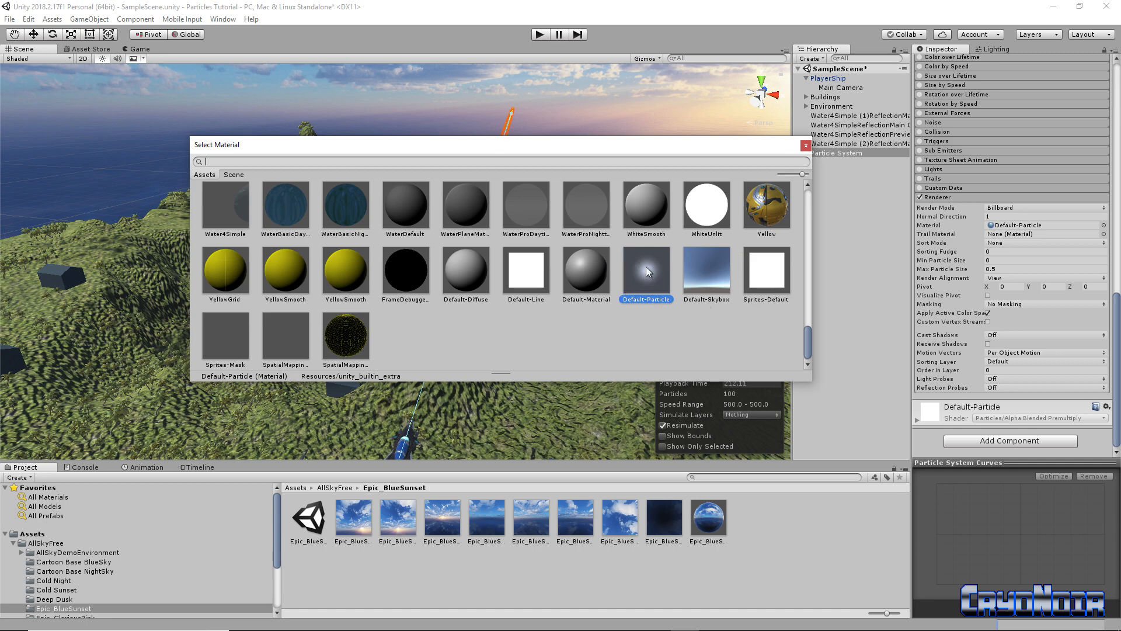
# Assign Sprites-Default as the particle Renderer material, making square particles
pyautogui.doubleClick(770, 278)
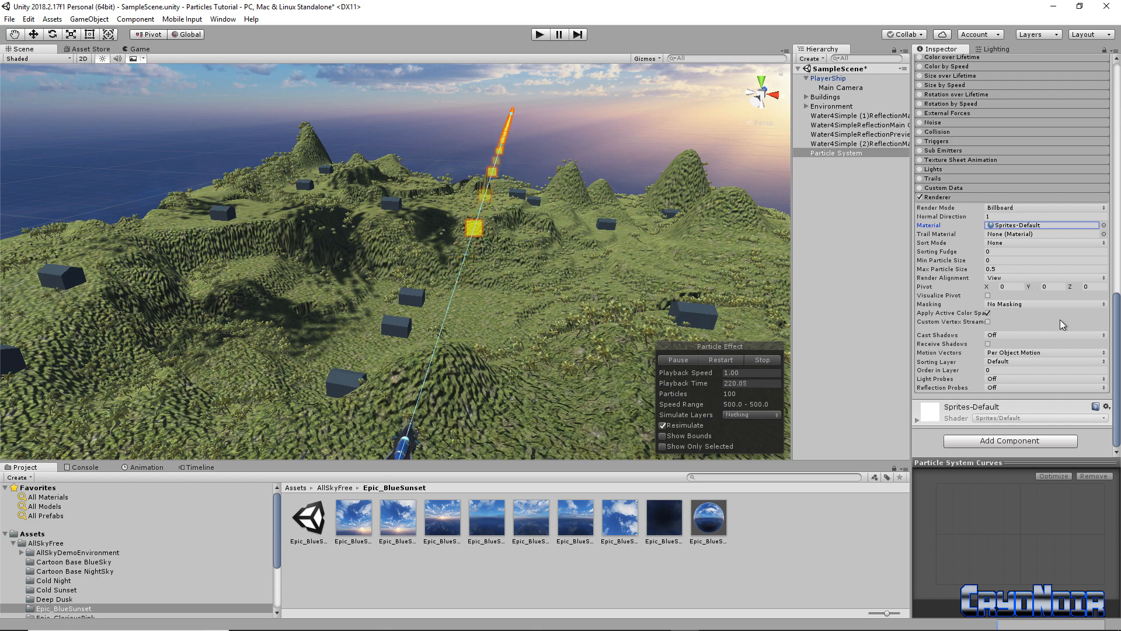
pyautogui.scroll(5, 1076, 338)
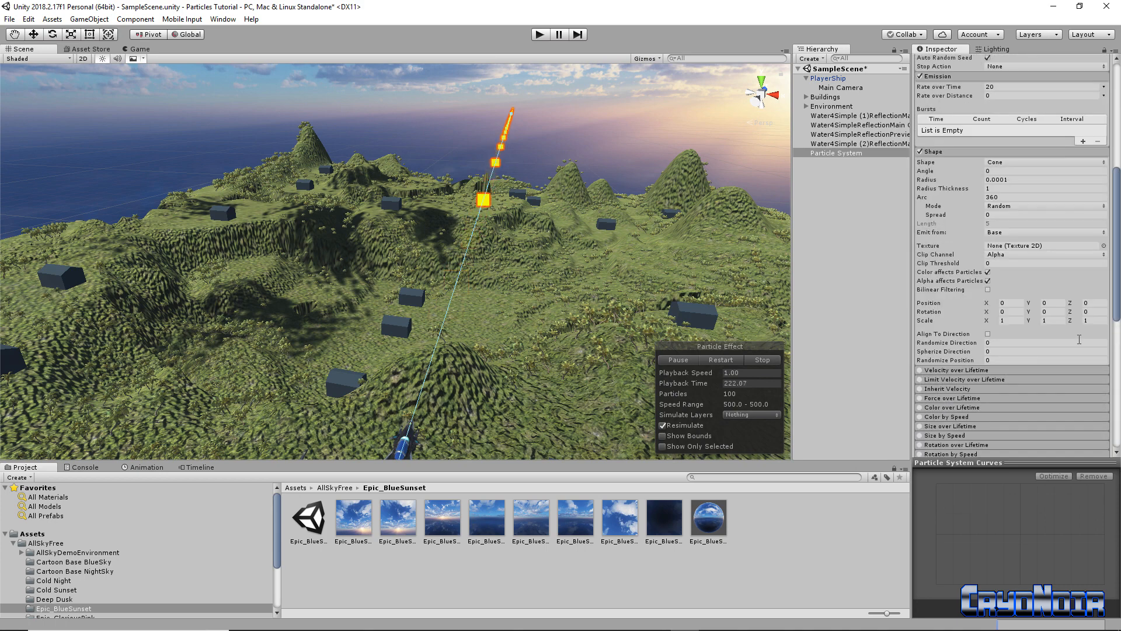
# Set the maximum particle size to 1
pyautogui.scroll(-4, 1081, 343)
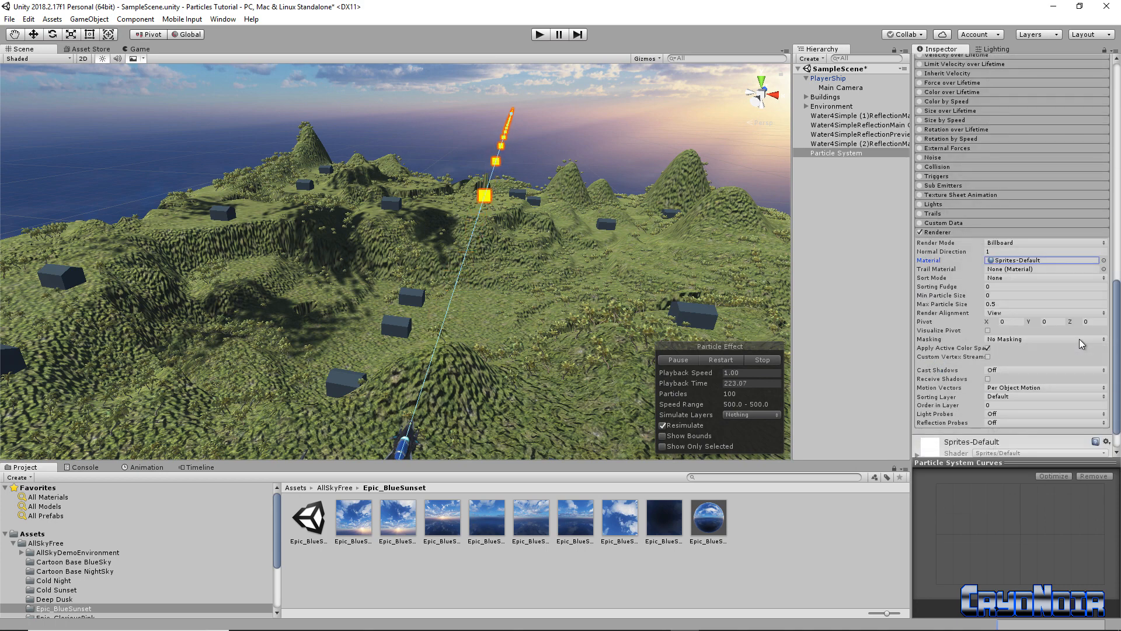
pyautogui.click(1005, 303)
pyautogui.write('1')
pyautogui.scroll(-1, 1031, 290)
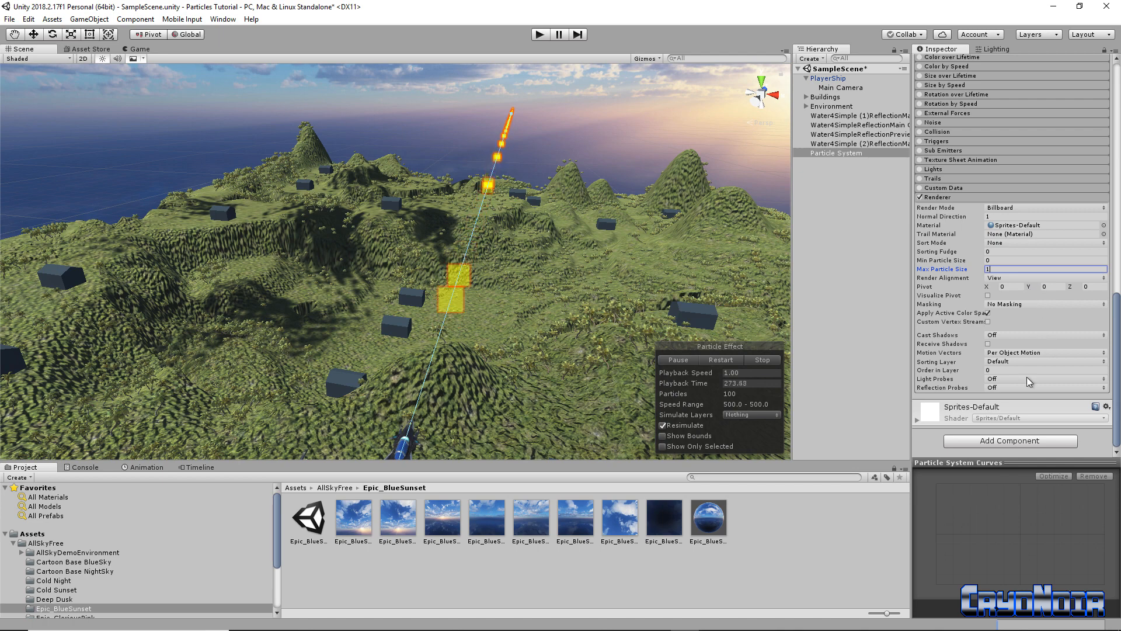
pyautogui.scroll(5, 1029, 381)
pyautogui.scroll(7, 1029, 382)
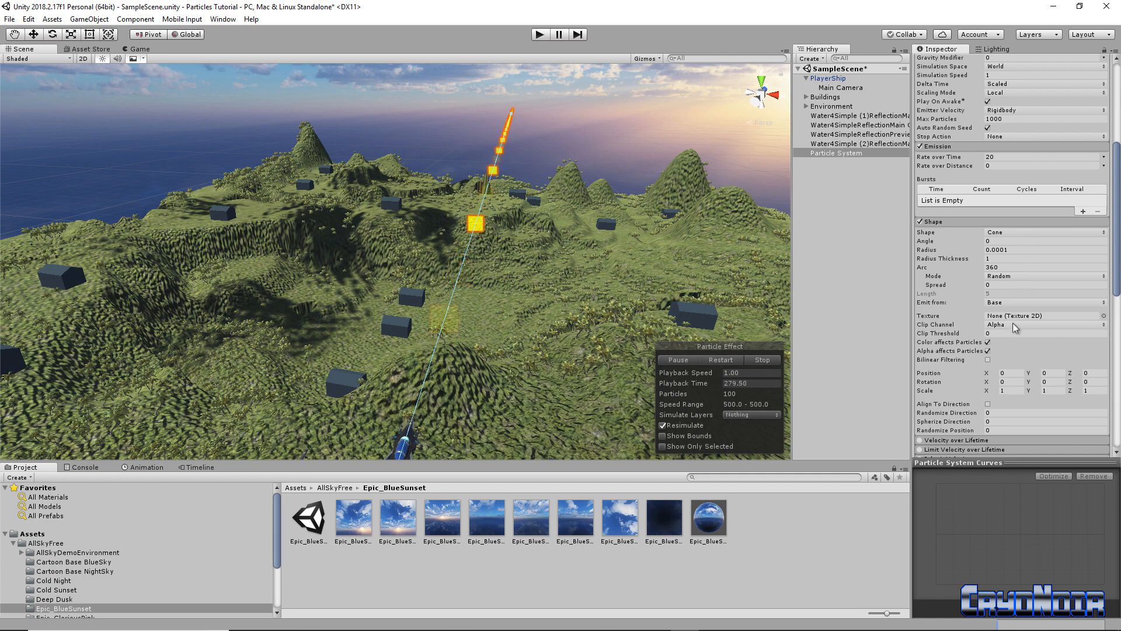
pyautogui.scroll(-1, 1016, 328)
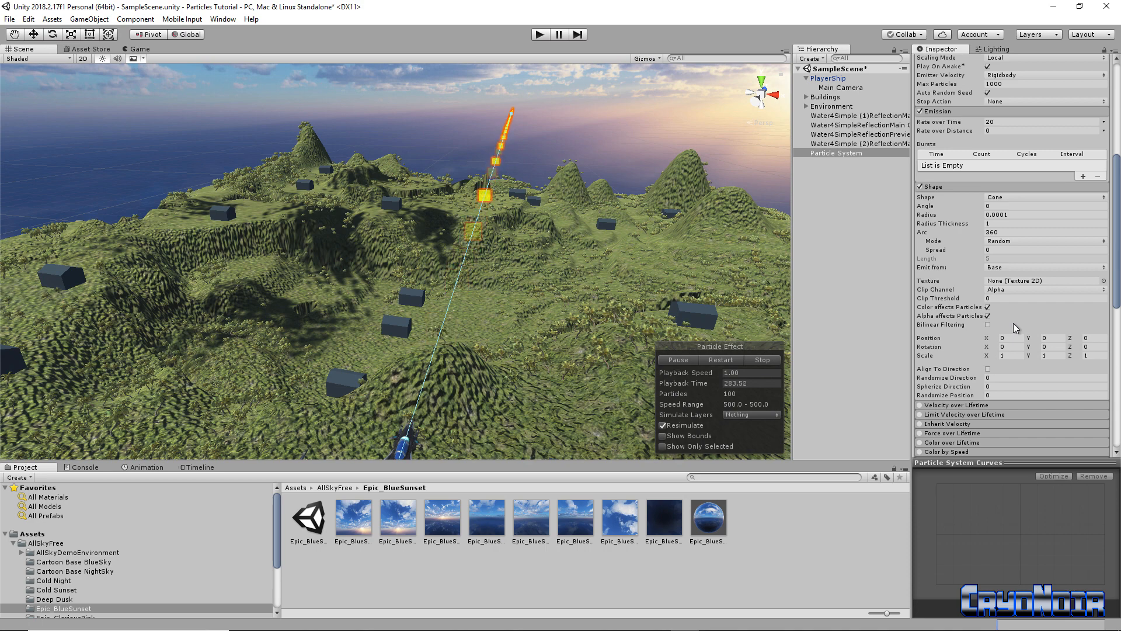
pyautogui.scroll(5, 1014, 328)
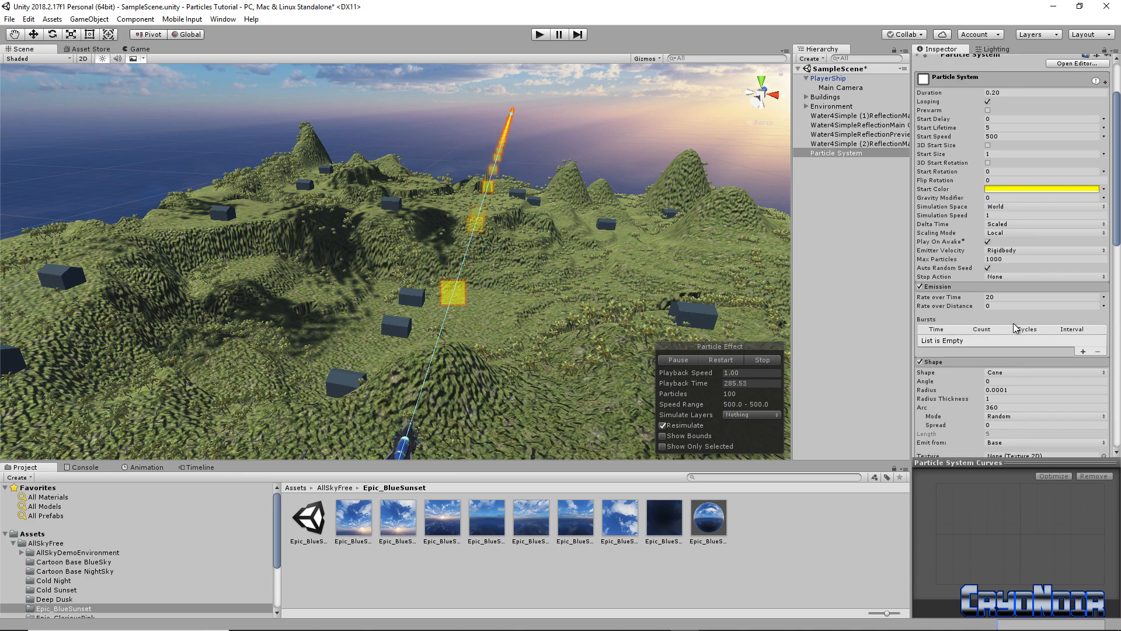
pyautogui.scroll(2, 1014, 328)
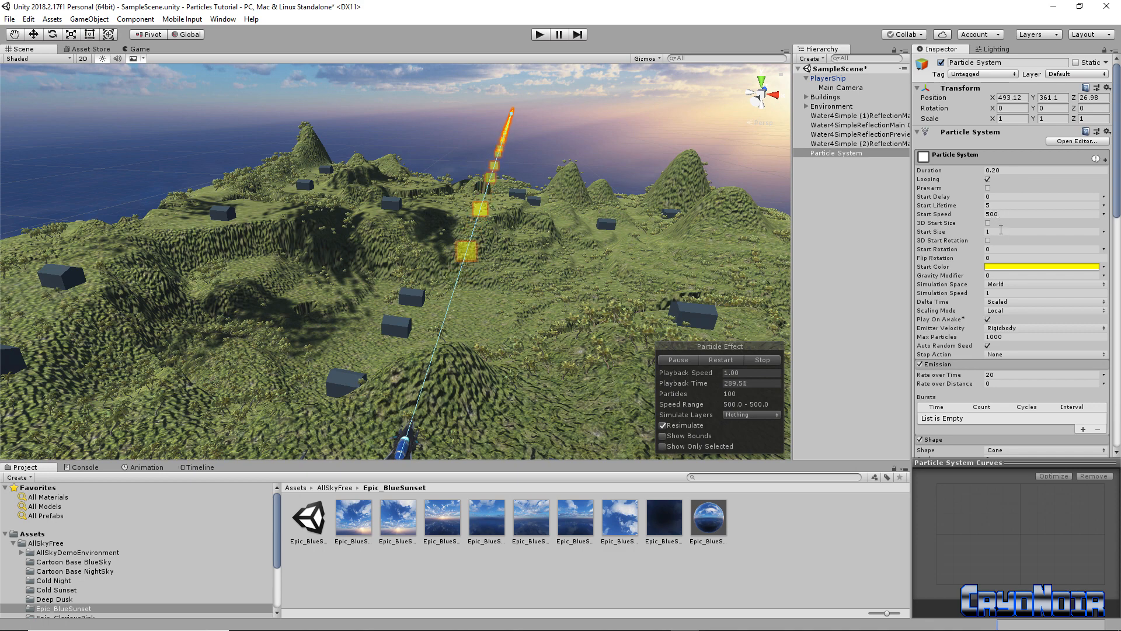
# Reduce the particle Start Size to 0.34
pyautogui.click(986, 231)
pyautogui.write('0.22')
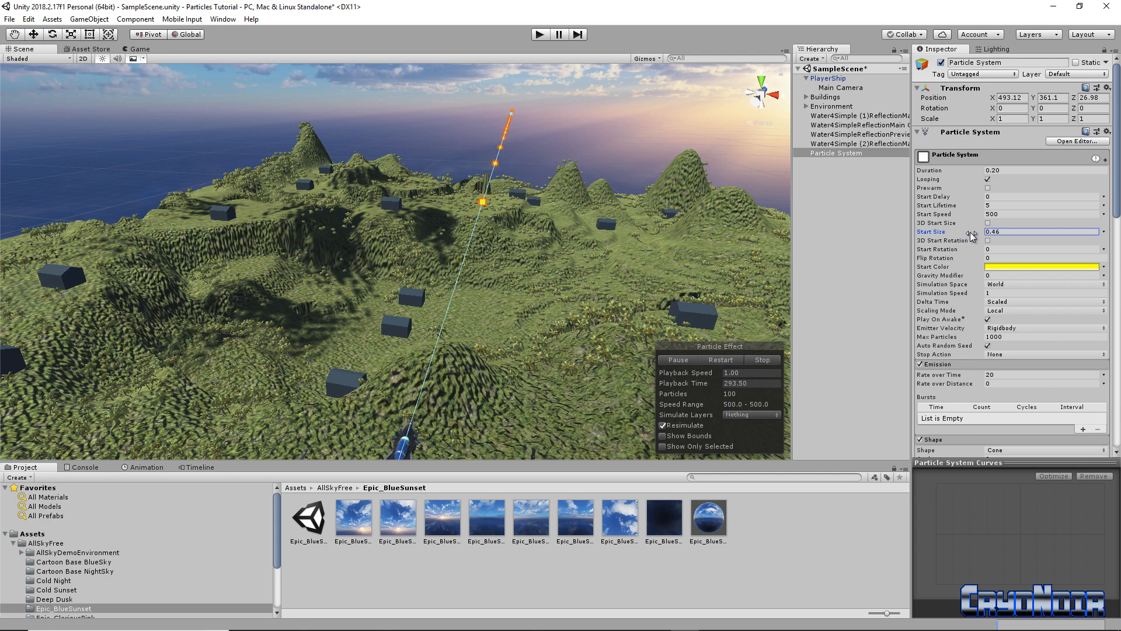
pyautogui.moveTo(973, 235); pyautogui.dragTo(969, 235)
pyautogui.moveTo(522, 292); pyautogui.dragTo(461, 326, button='right')
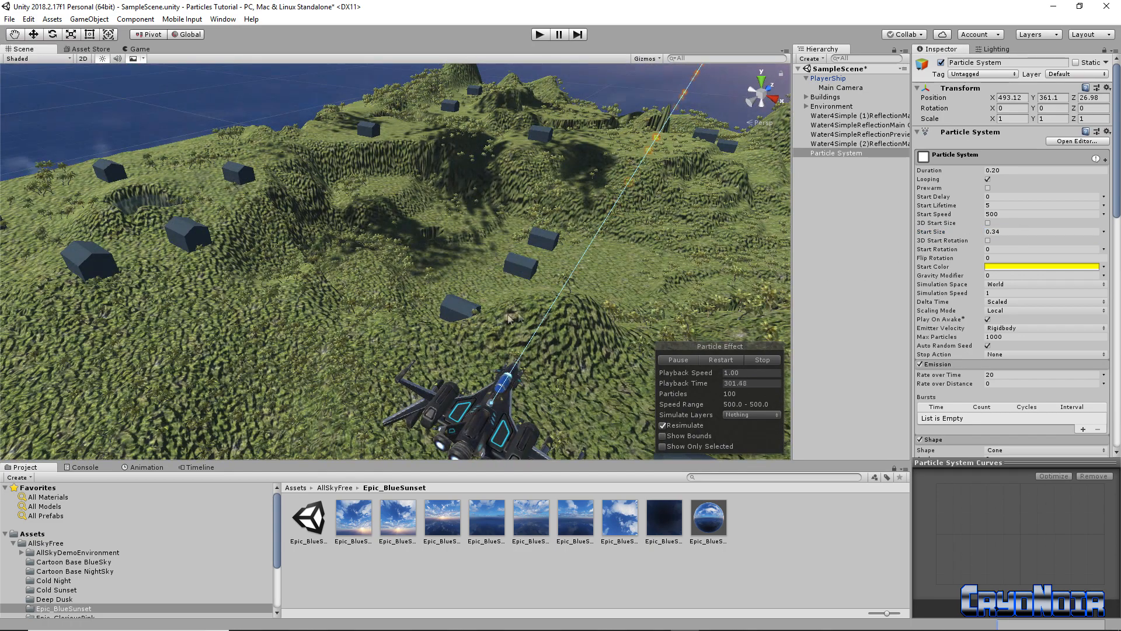
pyautogui.moveTo(625, 260); pyautogui.dragTo(526, 241, button='right')
# Rename Particle System to Gun1 and nest it under PlayerShip at local position 0, 0, 0
pyautogui.click(853, 151)
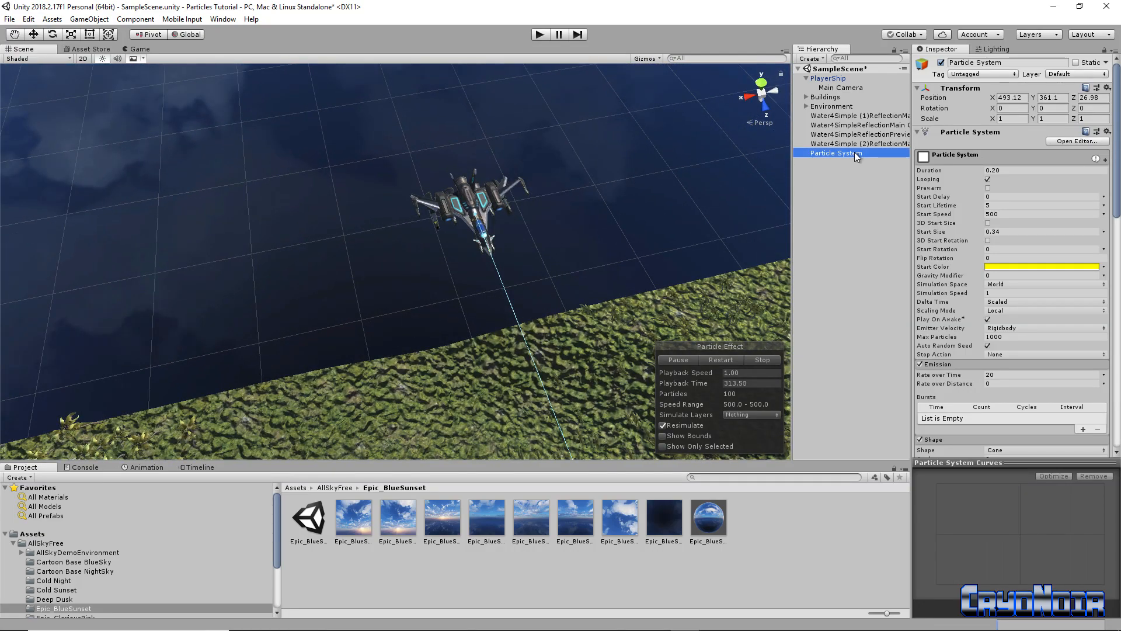
pyautogui.rightClick(854, 152)
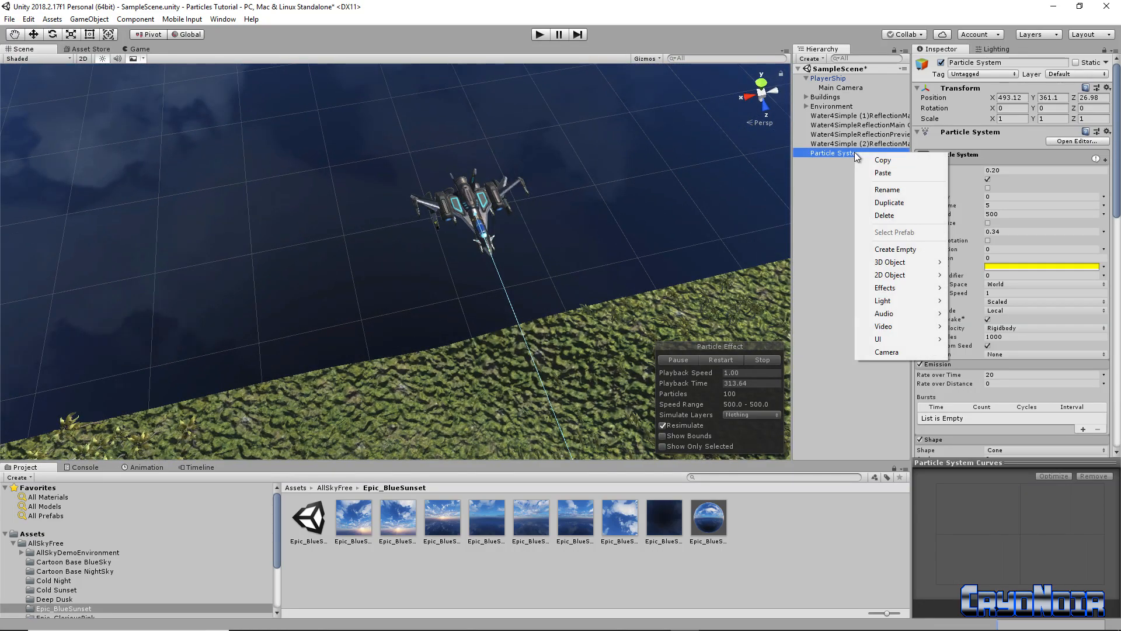
pyautogui.click(887, 189)
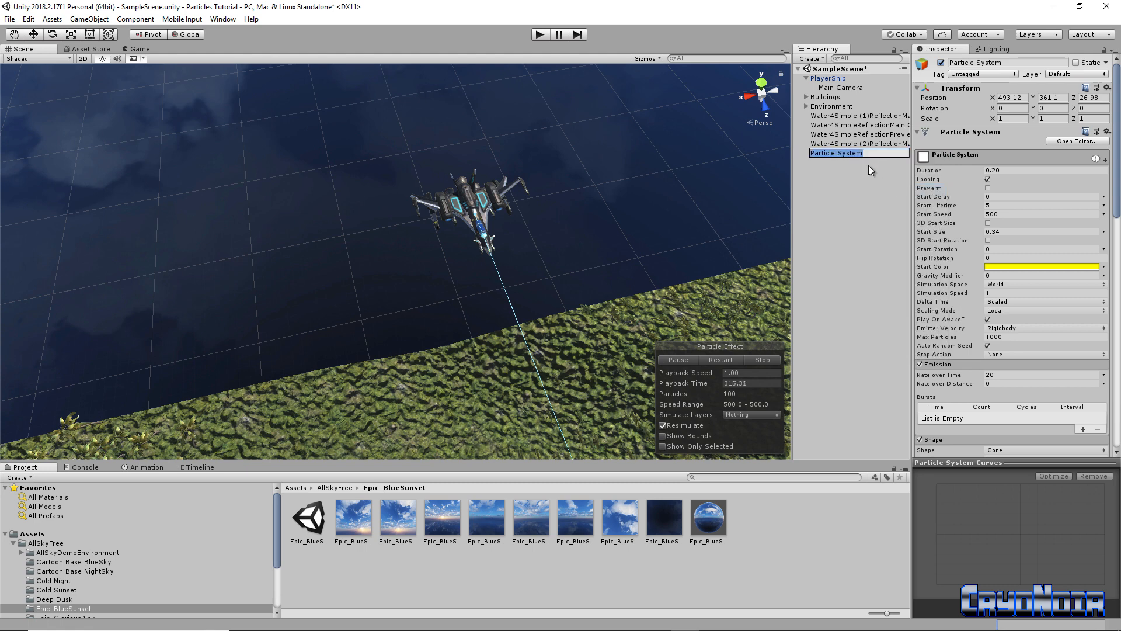
pyautogui.write('Gun1')
pyautogui.press('Return')
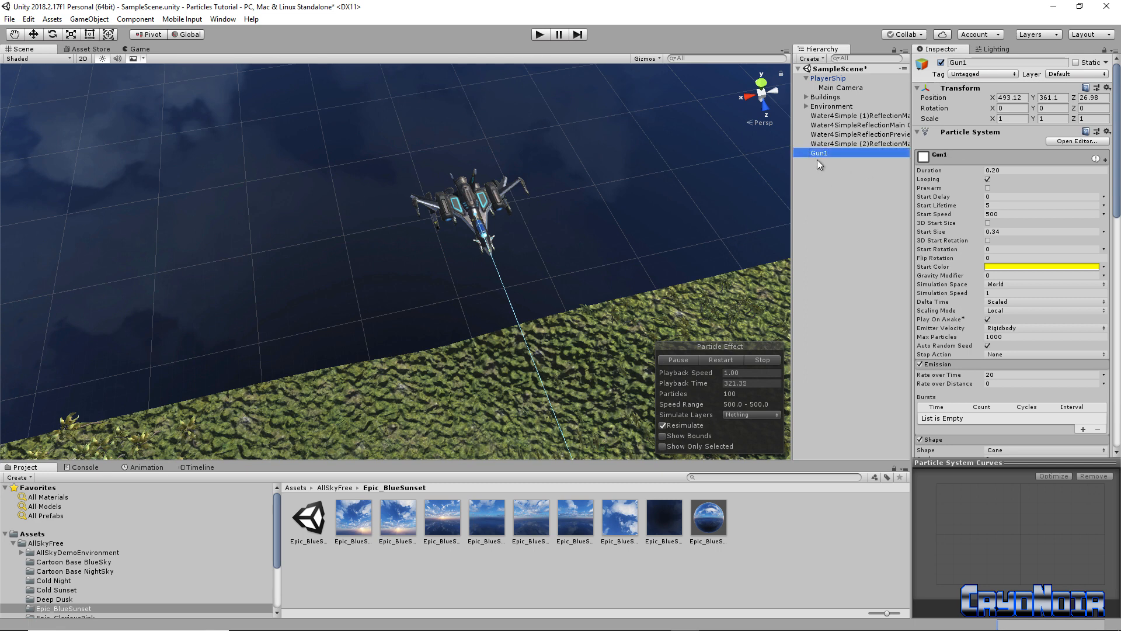
pyautogui.moveTo(821, 153); pyautogui.dragTo(853, 78)
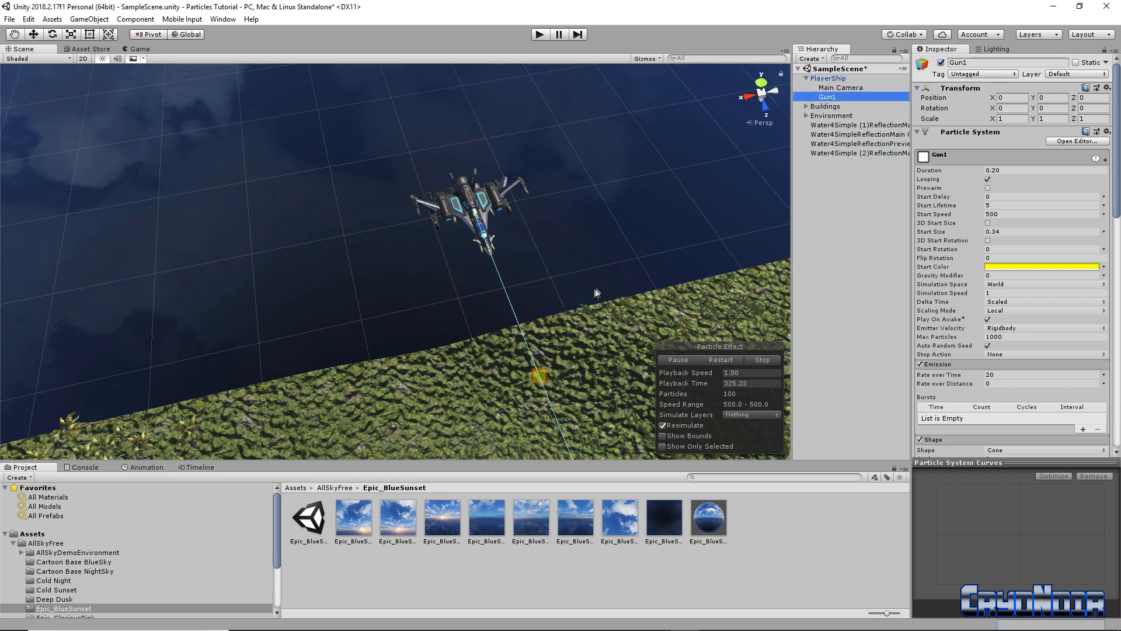
# Enter Play mode and fly the ship with W, A, S, D while Gun1 fires
pyautogui.click(537, 35)
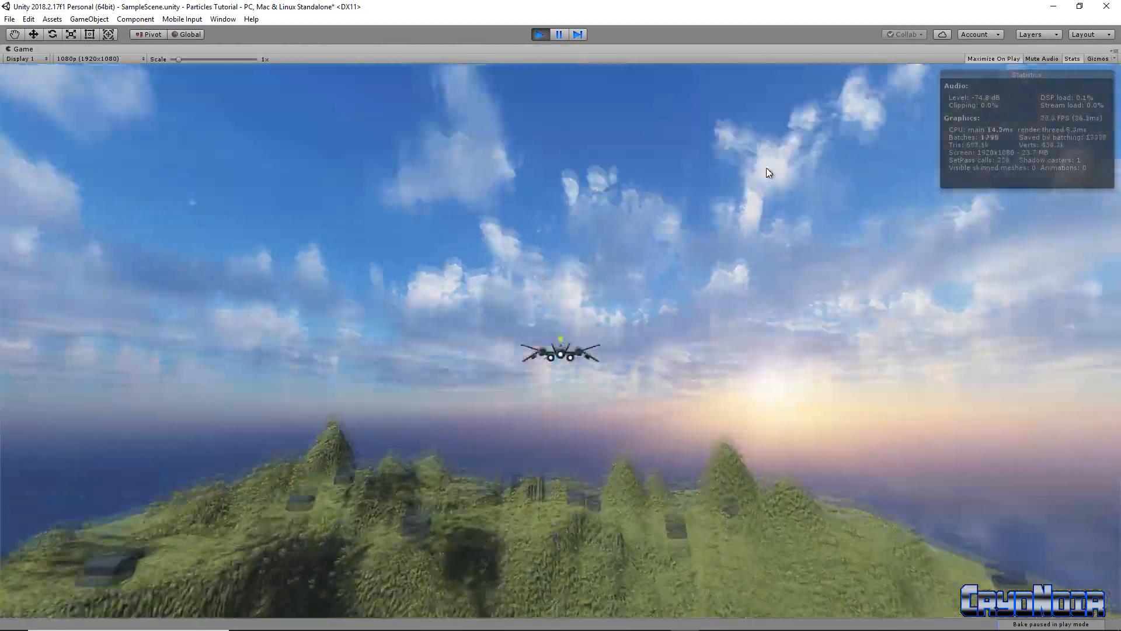
pyautogui.press('w')
pyautogui.press('a')
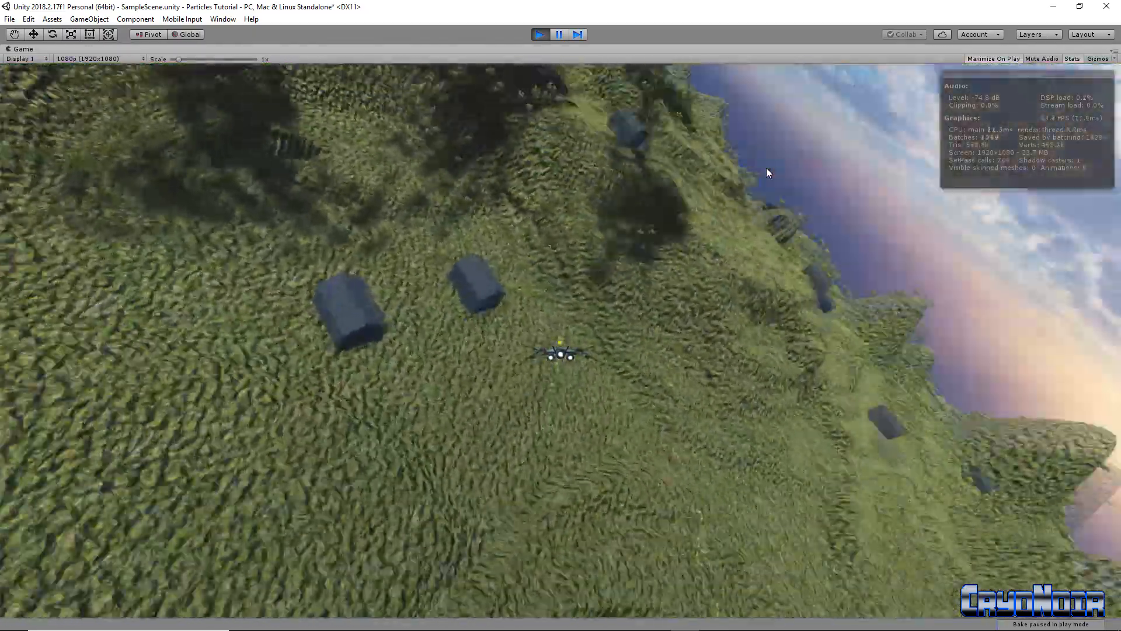
pyautogui.press('a')
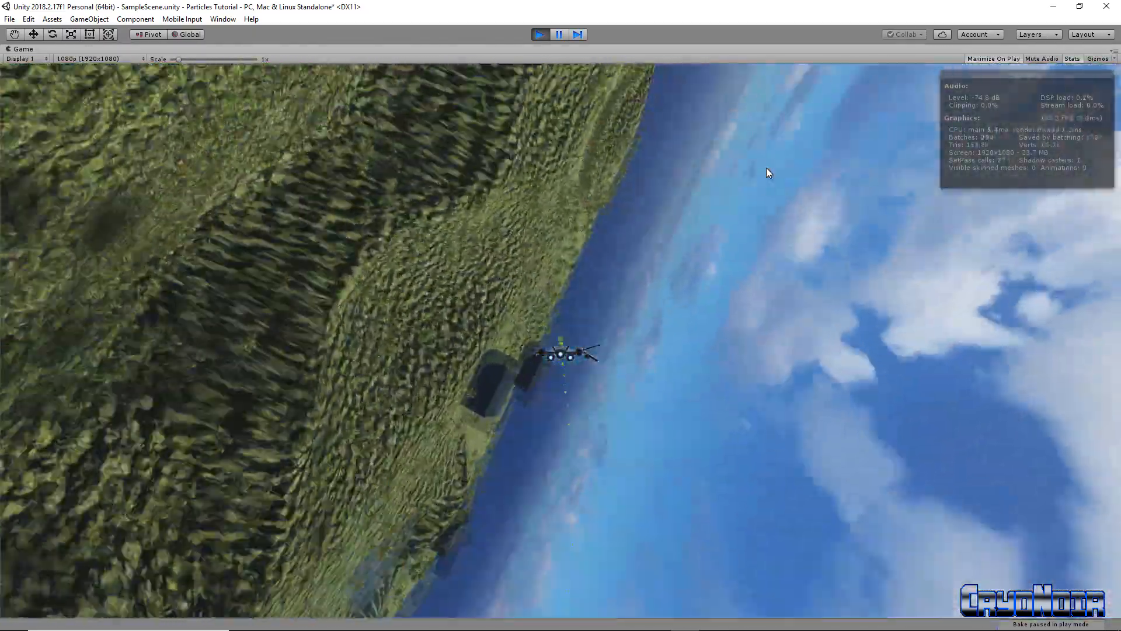
pyautogui.press('d')
pyautogui.press('d')
pyautogui.press('s')
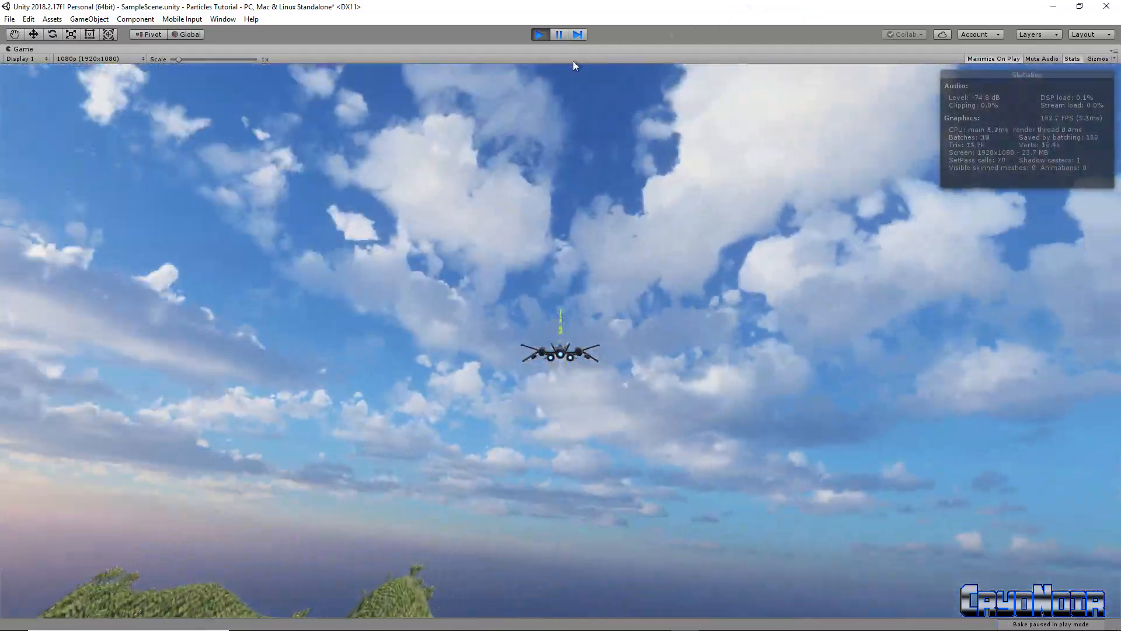
pyautogui.press('w')
pyautogui.press('s')
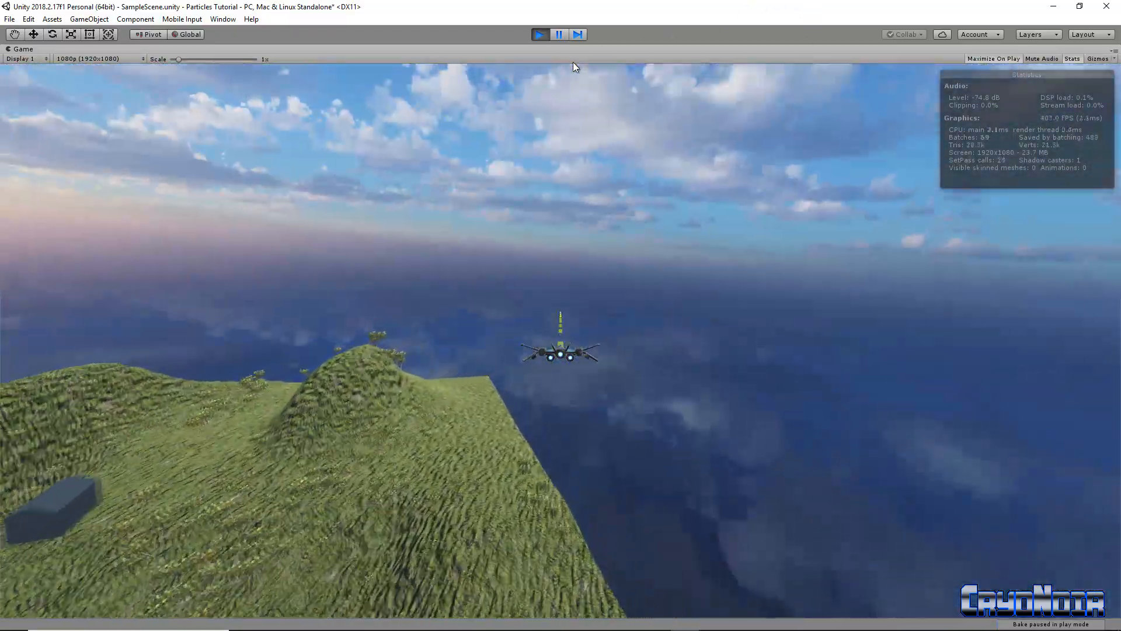
pyautogui.press('a')
pyautogui.press('s')
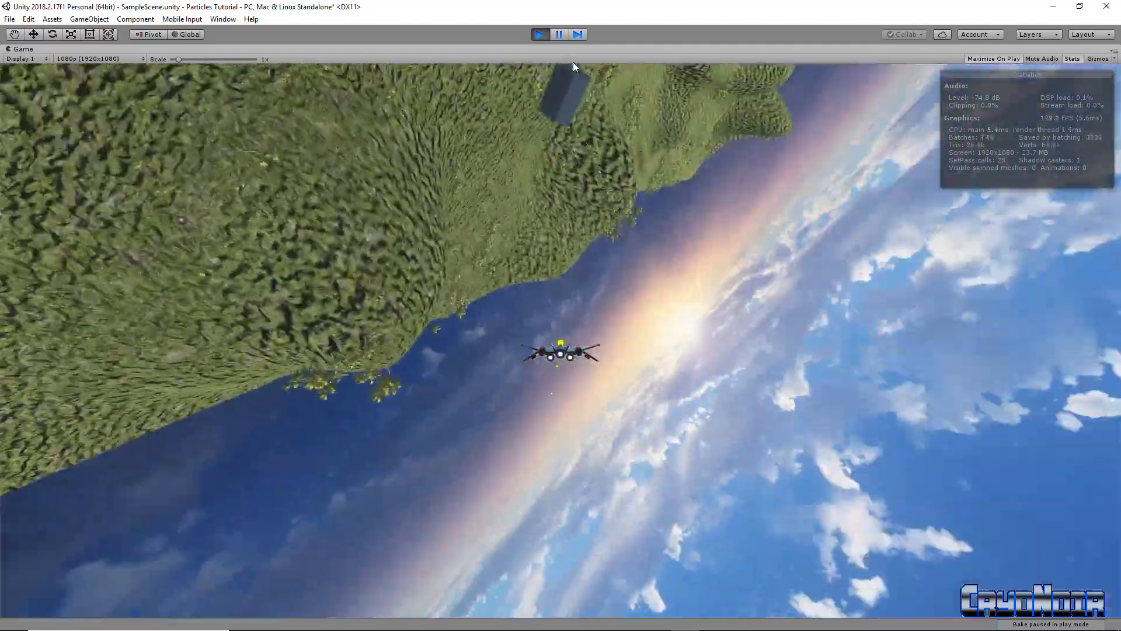
pyautogui.press('s')
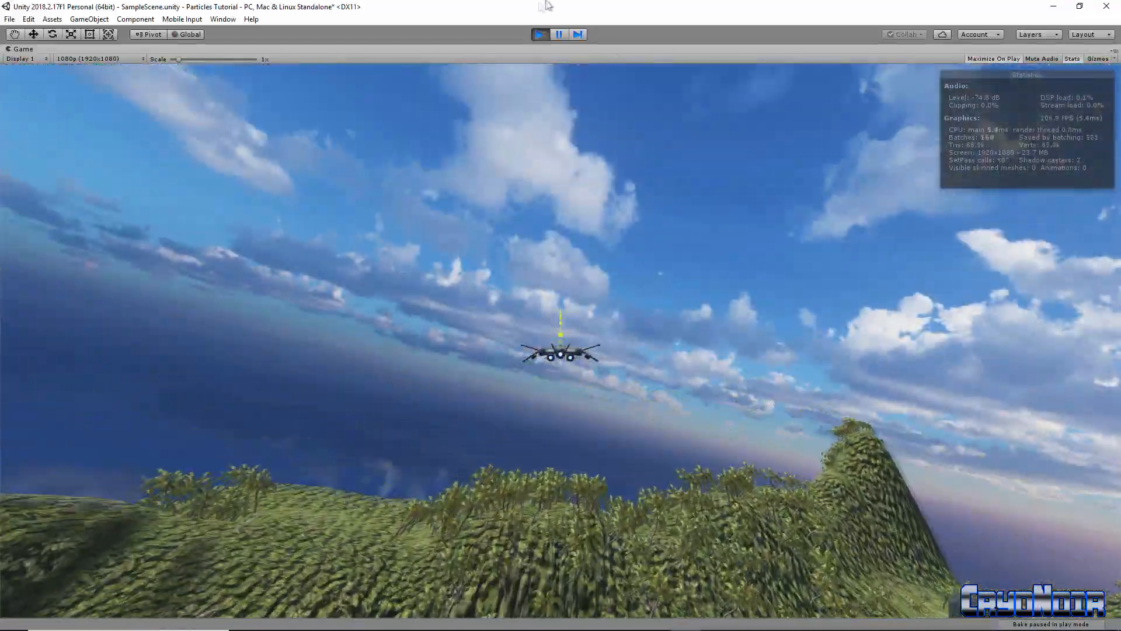
# Stop the running game and orbit the Scene view to a centred rear view of the ship
pyautogui.click(538, 34)
pyautogui.moveTo(510, 284); pyautogui.dragTo(551, 241, button='right')
pyautogui.click(681, 361)
pyautogui.moveTo(466, 337); pyautogui.dragTo(442, 330, button='right')
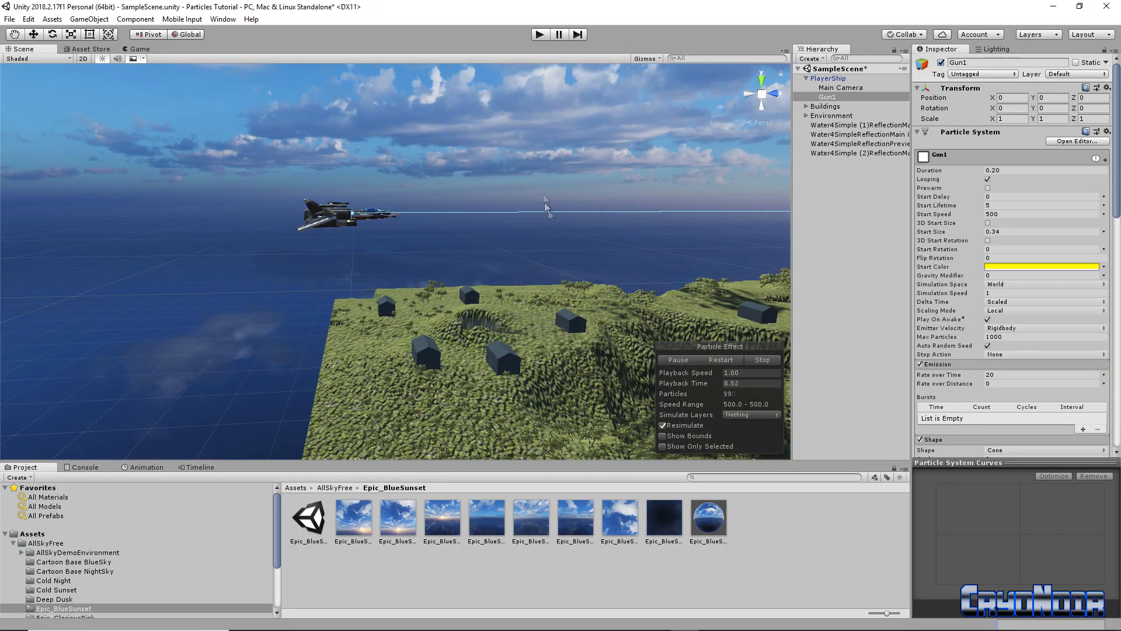
pyautogui.moveTo(625, 285); pyautogui.dragTo(274, 104, button='right')
pyautogui.moveTo(303, 155); pyautogui.dragTo(391, 189, button='right')
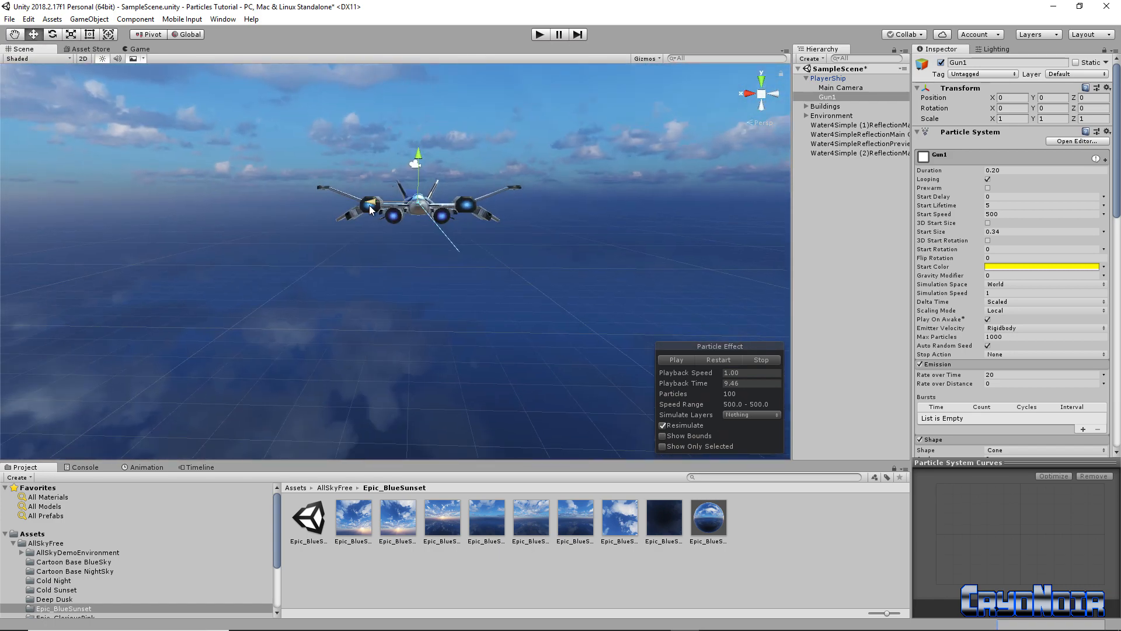
# Move Gun1 to about X -0.71 and Y -0.2, under one side of the ship
pyautogui.moveTo(373, 206); pyautogui.dragTo(409, 209)
pyautogui.moveTo(415, 223); pyautogui.dragTo(414, 215, button='right')
pyautogui.moveTo(429, 147); pyautogui.dragTo(429, 159)
pyautogui.moveTo(425, 205); pyautogui.dragTo(429, 284, button='right')
pyautogui.press('w')
pyautogui.press('s')
pyautogui.moveTo(334, 260); pyautogui.dragTo(339, 259)
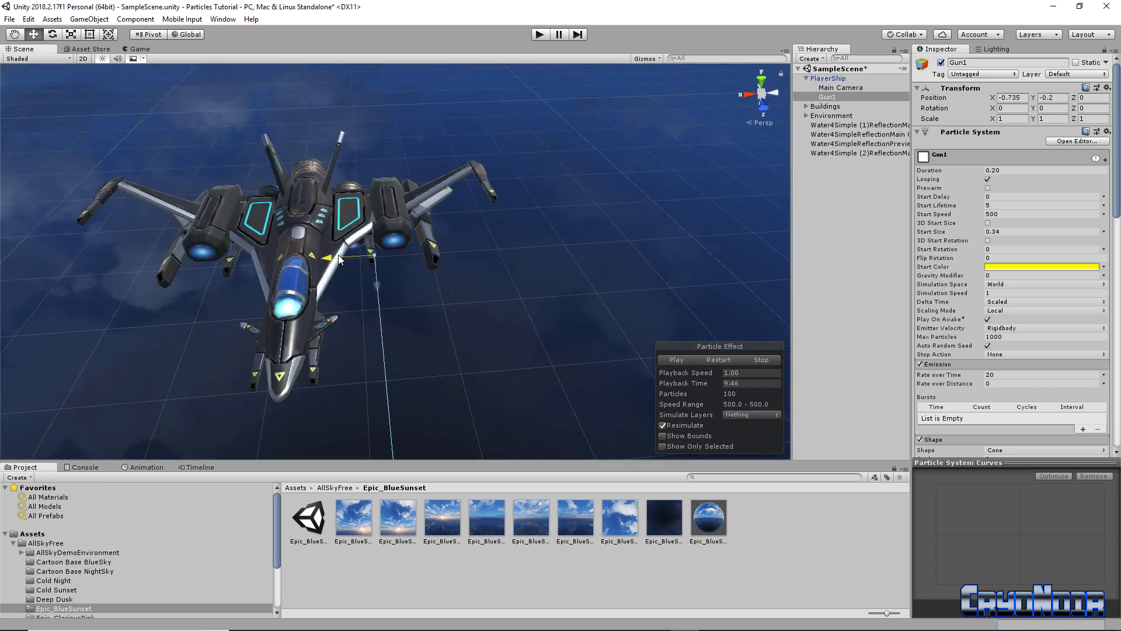
pyautogui.scroll(-3, 390, 264)
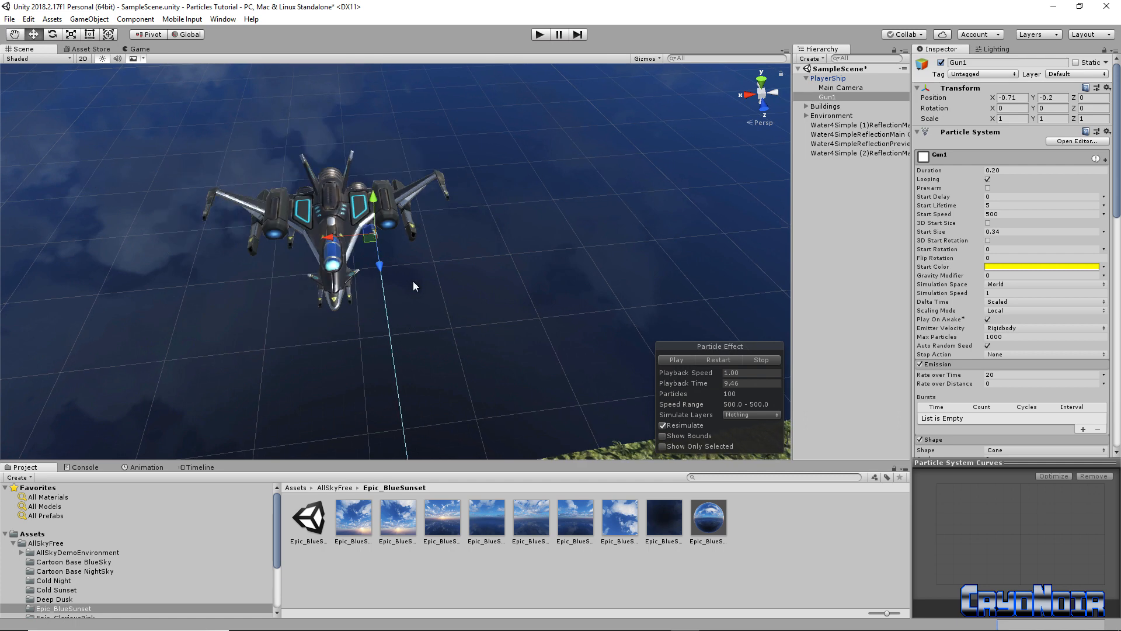
# Duplicate Gun1 with Ctrl+D as Gun2 at X 0.692 on the opposite side, then press Play
pyautogui.rightClick(853, 96)
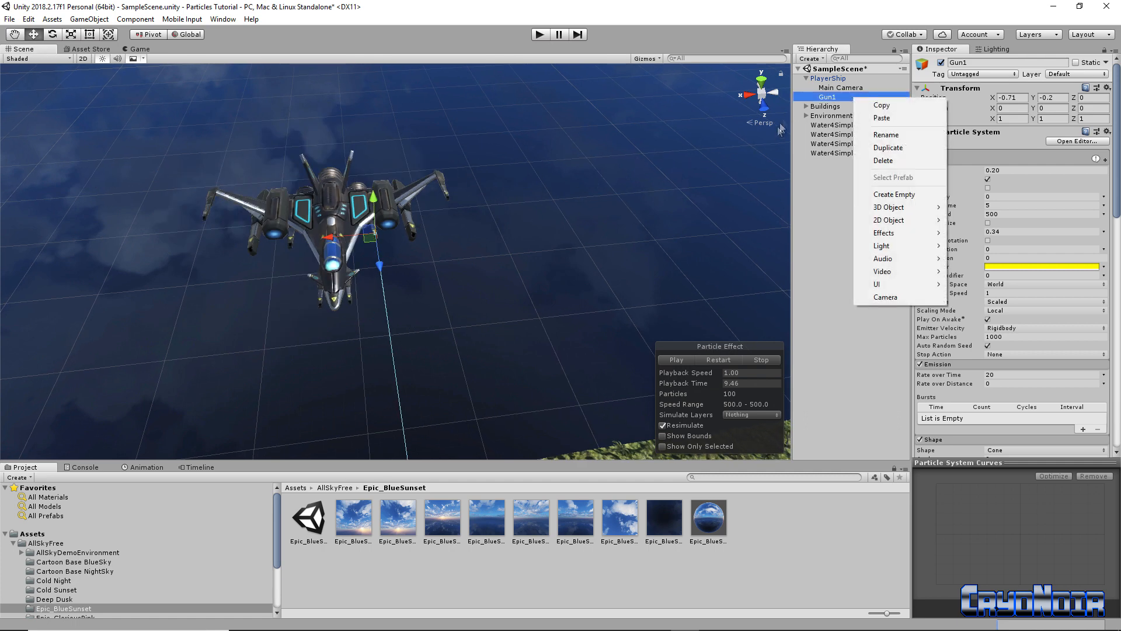
pyautogui.click(841, 87)
pyautogui.click(827, 97)
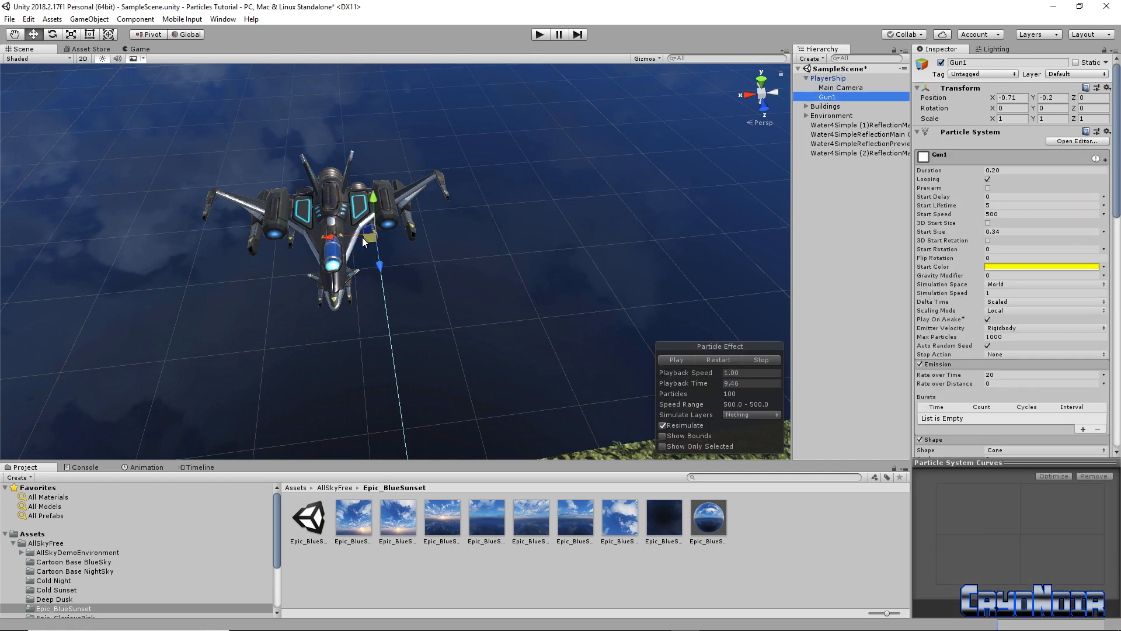
pyautogui.hotkey('ctrl', 'd')
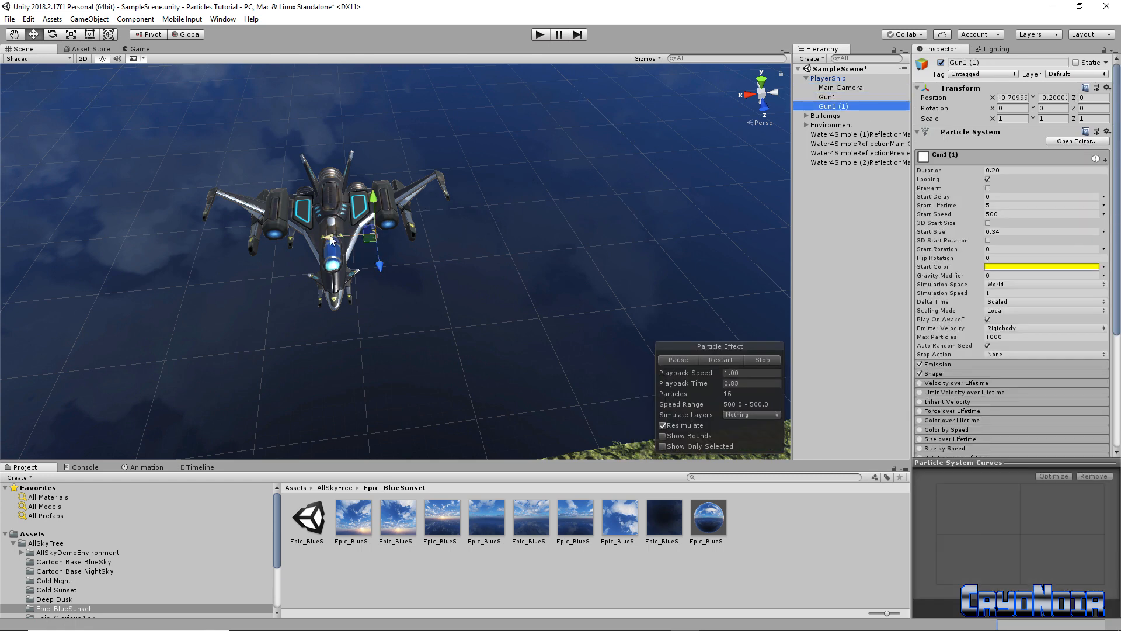
pyautogui.moveTo(331, 239); pyautogui.dragTo(296, 242)
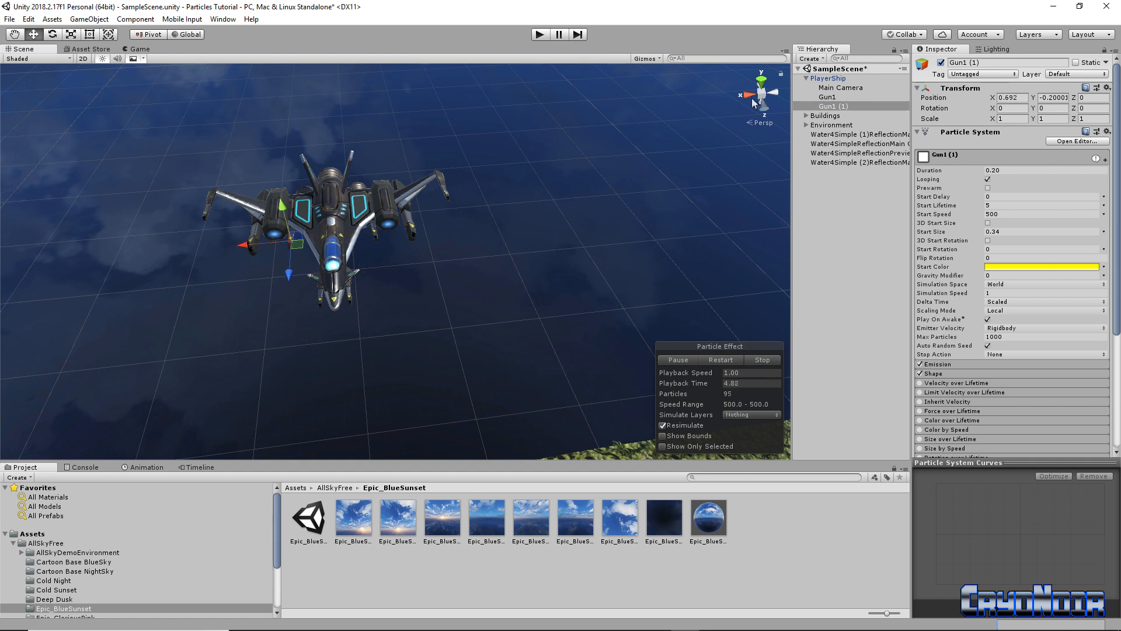
pyautogui.doubleClick(857, 105)
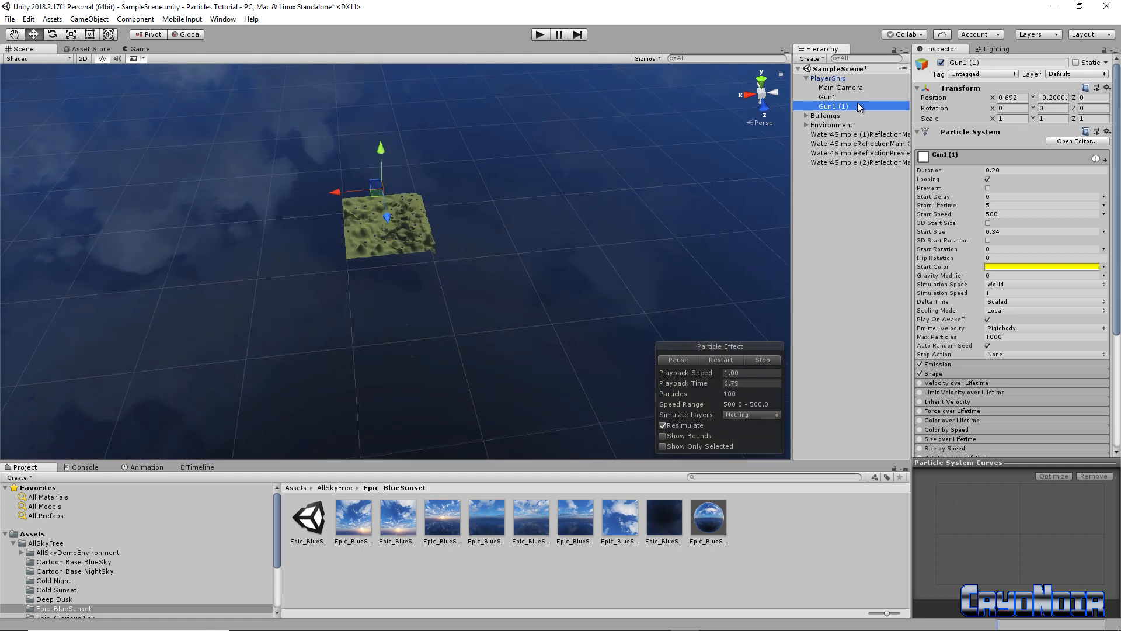
pyautogui.click(857, 104)
pyautogui.click(538, 35)
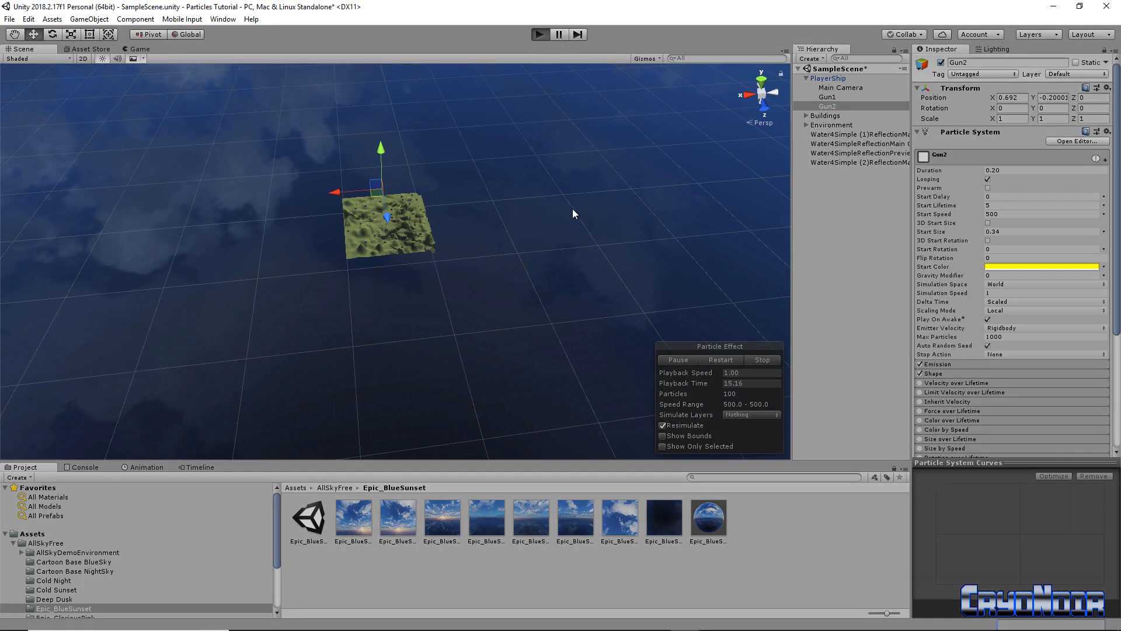
# Fly the ship with WASD, rolling and pitching over the island's terrain and buildings while both guns fire
pyautogui.press('d')
pyautogui.press('w')
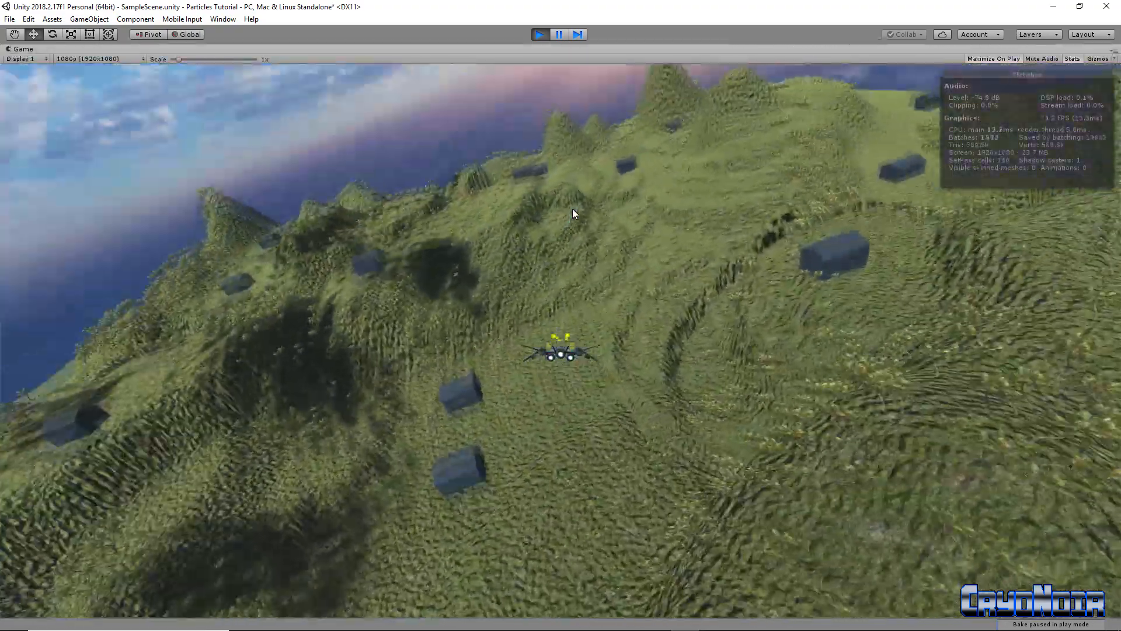
pyautogui.press('s')
pyautogui.press('a')
pyautogui.press('d')
pyautogui.press('s')
pyautogui.press('a')
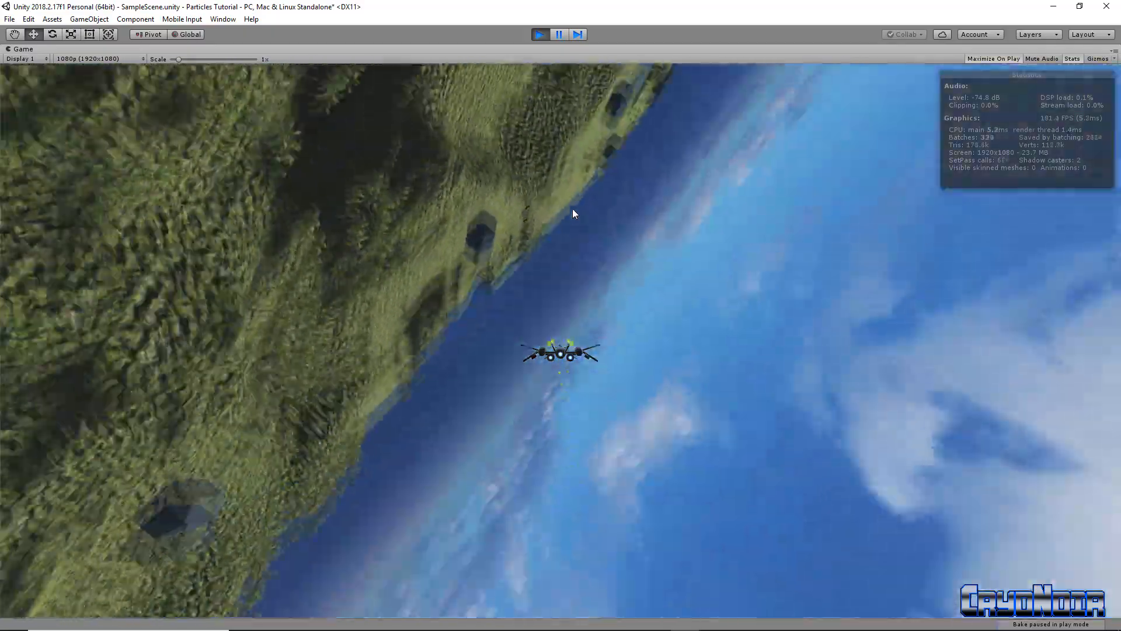
pyautogui.press('d')
pyautogui.press('d')
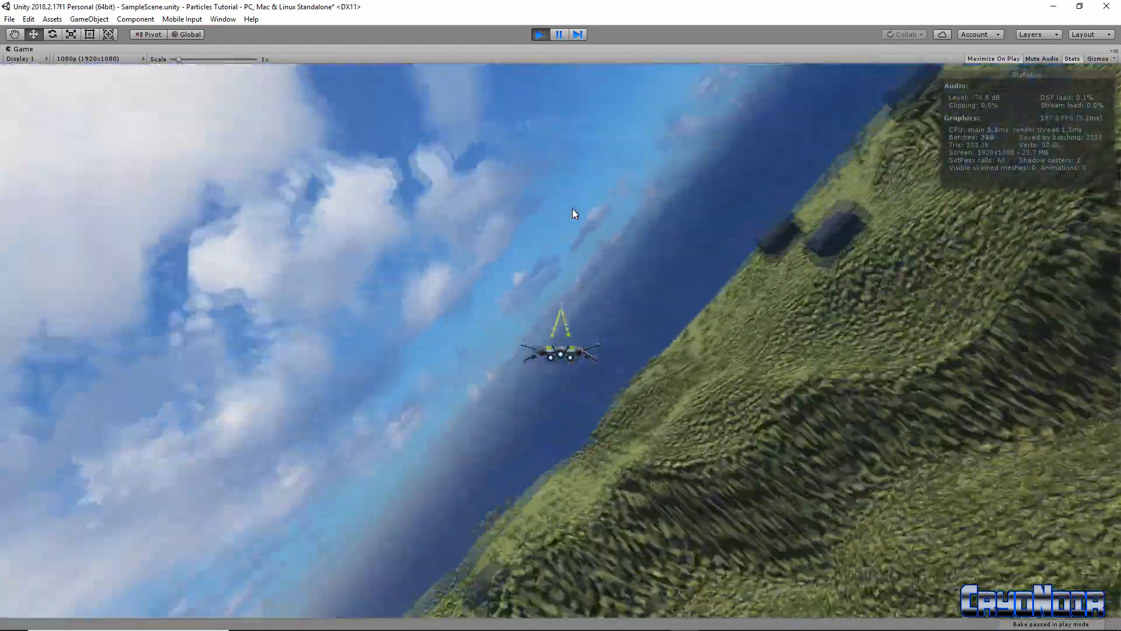
pyautogui.press('a')
pyautogui.press('s')
pyautogui.press('d')
pyautogui.press('a')
pyautogui.press('a')
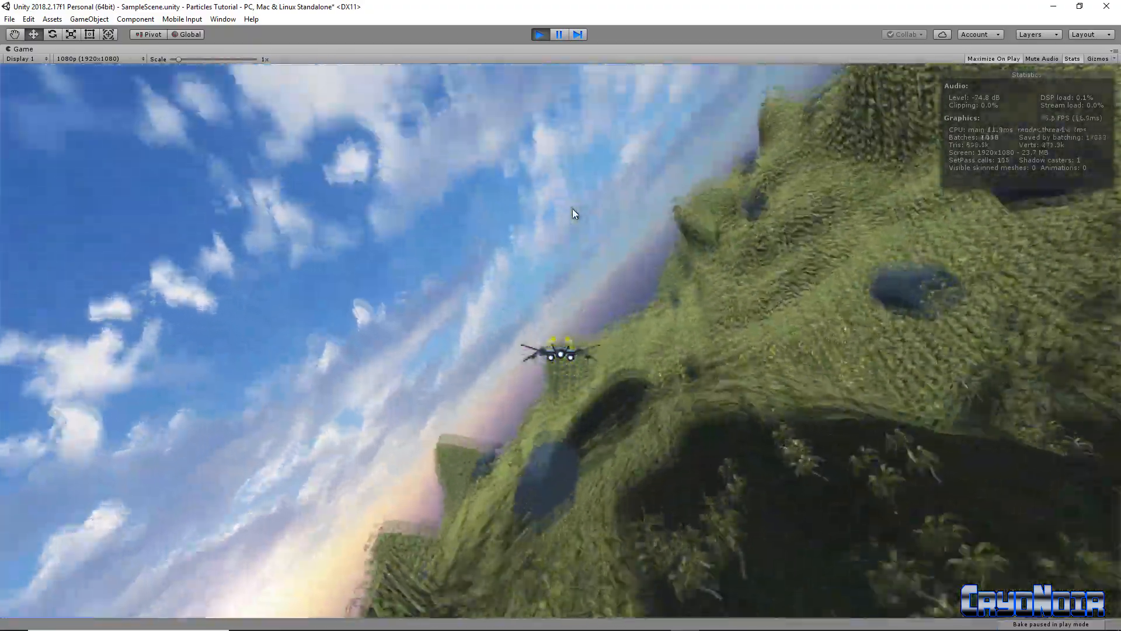
pyautogui.press('d')
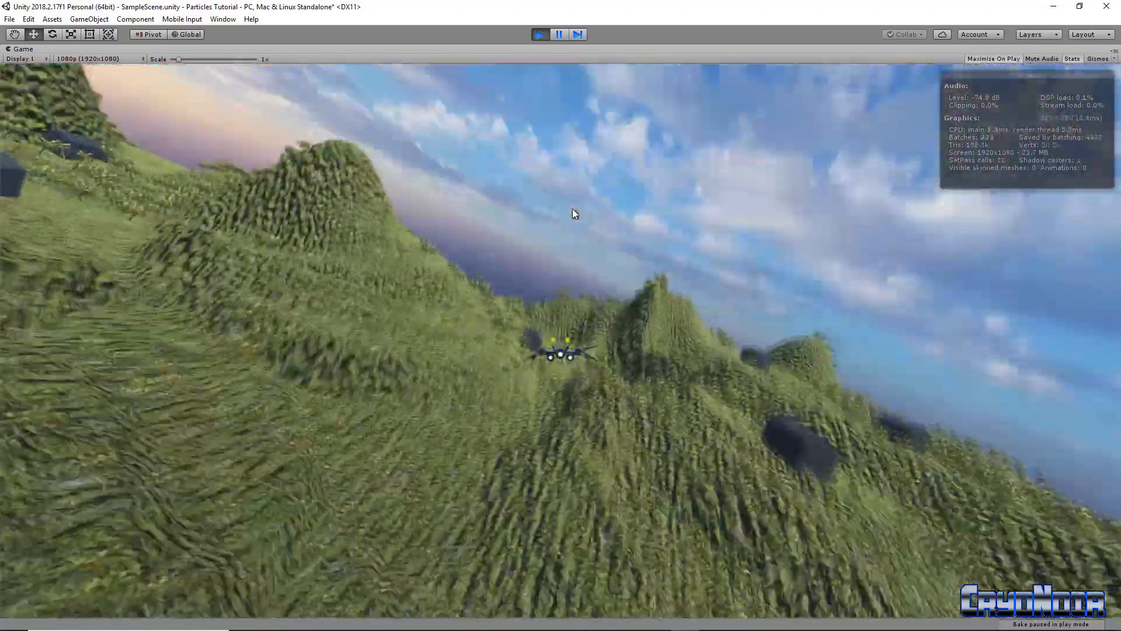
pyautogui.press('a')
pyautogui.press('d')
pyautogui.press('s')
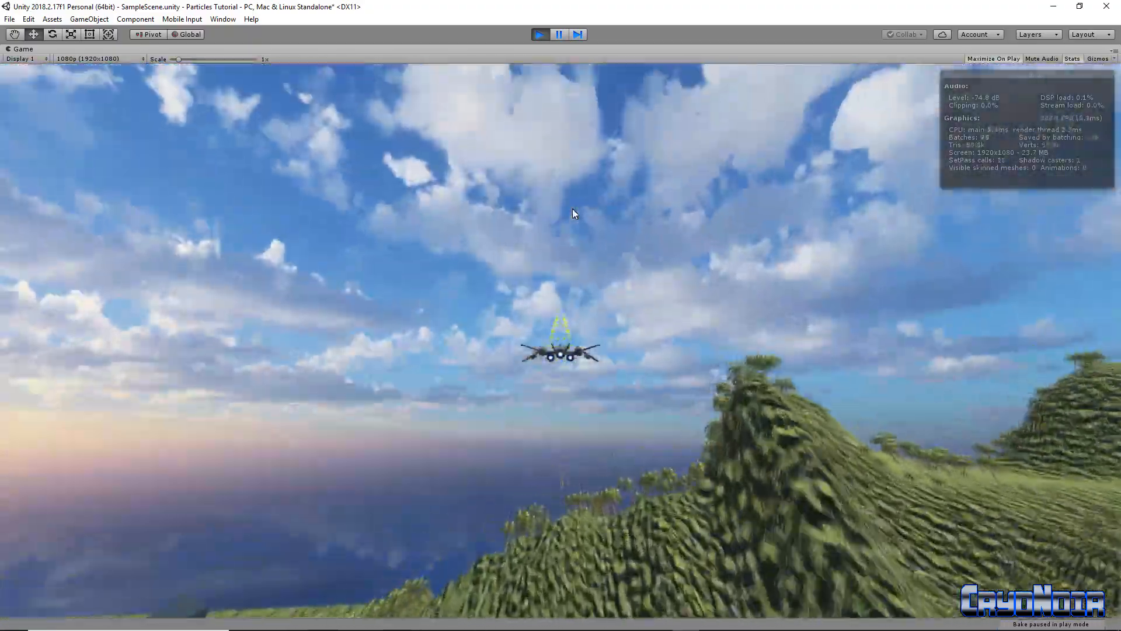
pyautogui.press('w')
pyautogui.press('s')
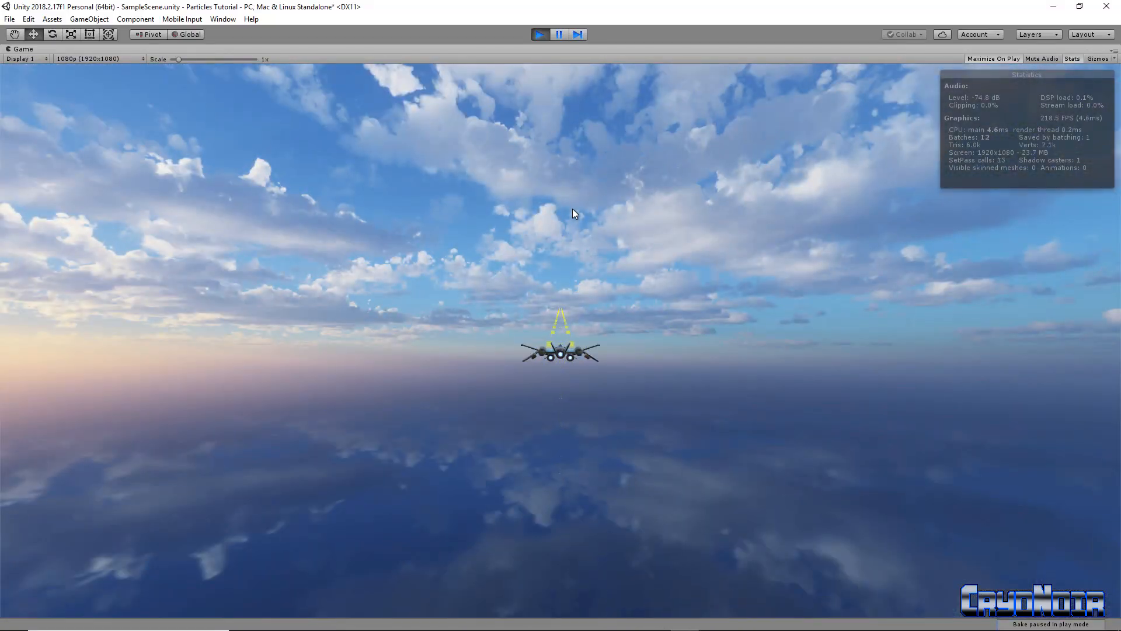
pyautogui.press('a')
pyautogui.press('s')
pyautogui.press('d')
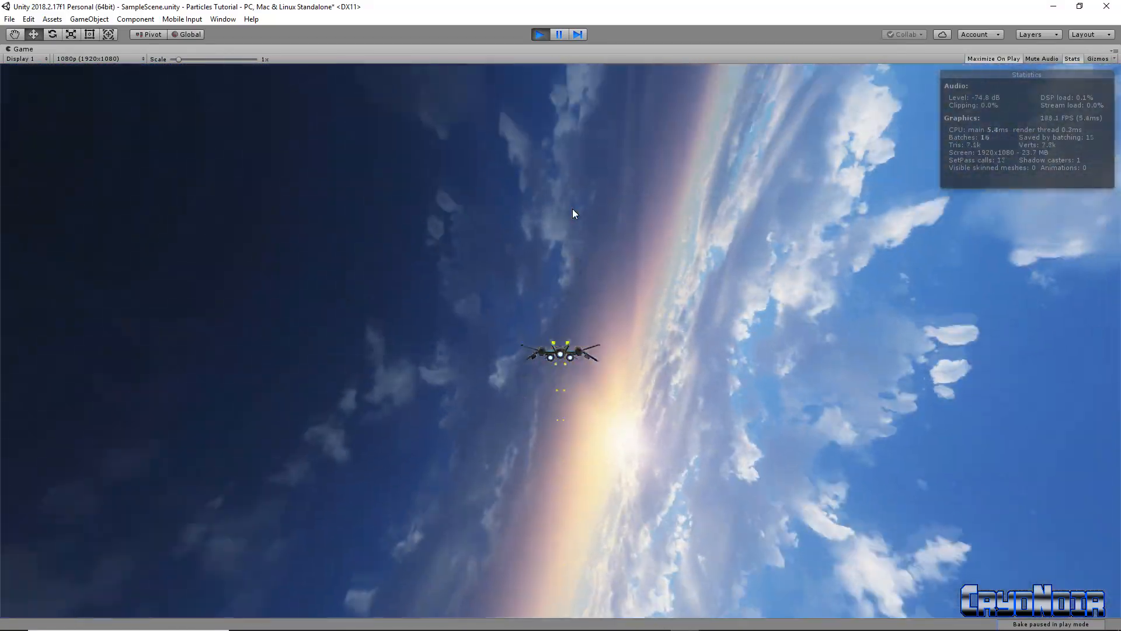
pyautogui.press('d')
pyautogui.press('a')
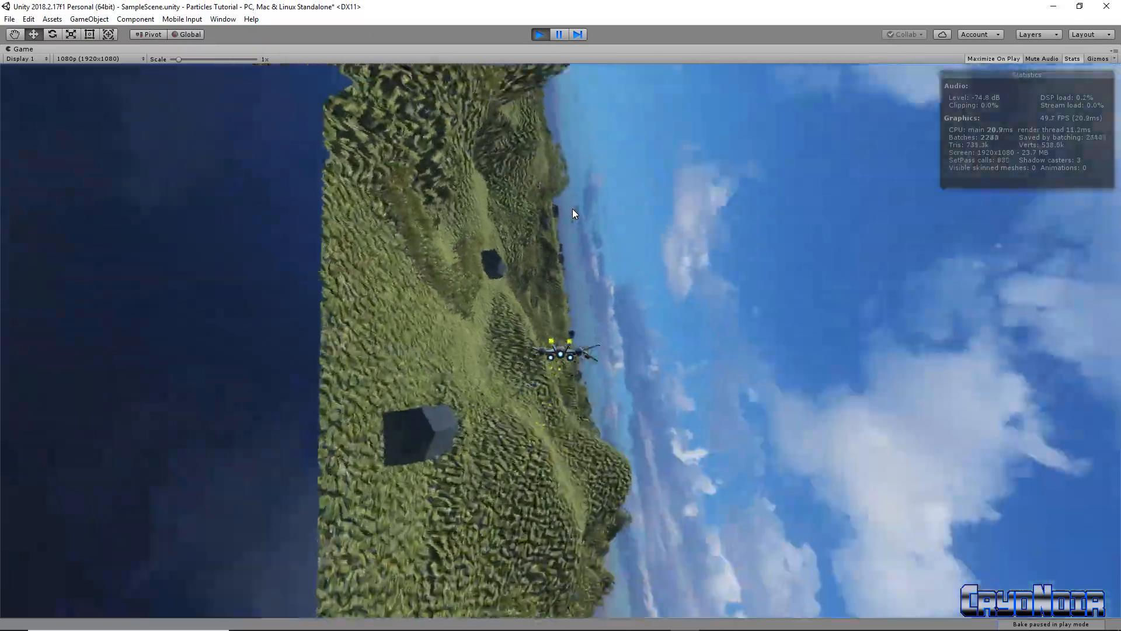
pyautogui.press('d')
pyautogui.press('d')
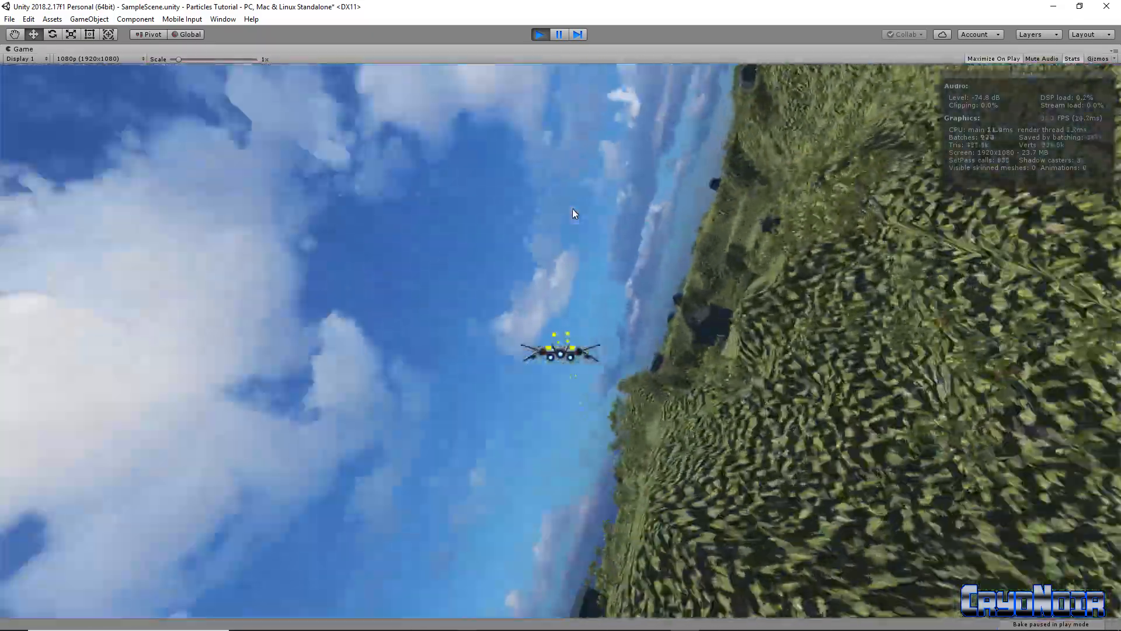
pyautogui.press('s')
pyautogui.press('a')
pyautogui.press('a')
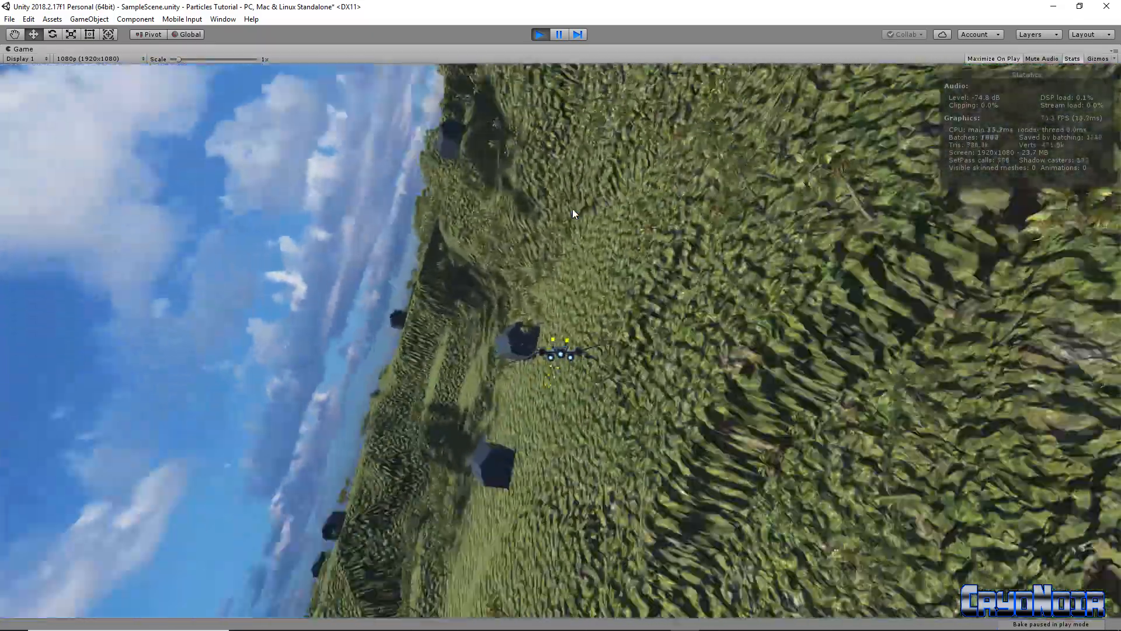
pyautogui.press('s')
pyautogui.press('a')
pyautogui.press('d')
pyautogui.press('d')
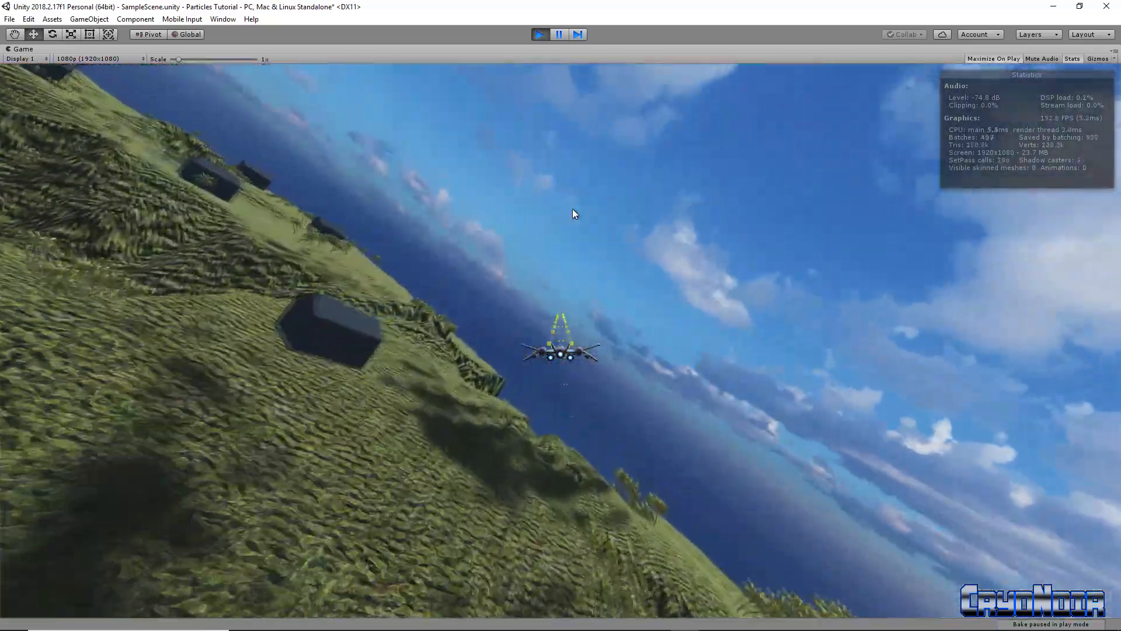
# Stop Play mode, frame PlayerShip, and orbit the Scene view over the hilly, building-dotted island
pyautogui.click(540, 35)
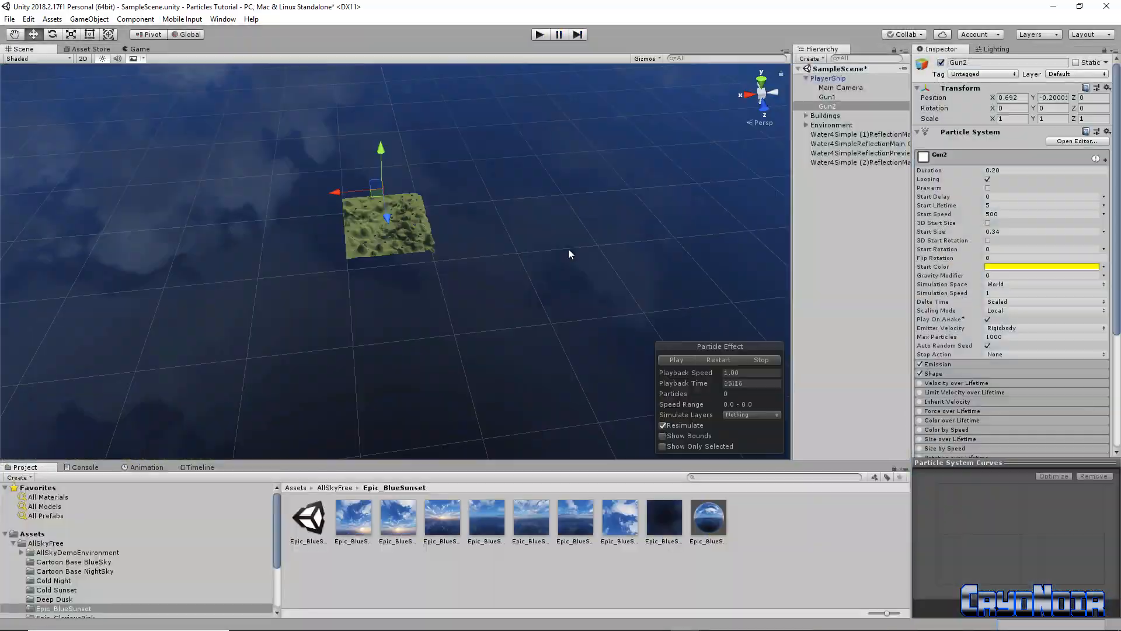
pyautogui.keyDown('alt'); pyautogui.moveTo(485, 251); pyautogui.dragTo(416, 227); pyautogui.keyUp('alt')
pyautogui.doubleClick(827, 78)
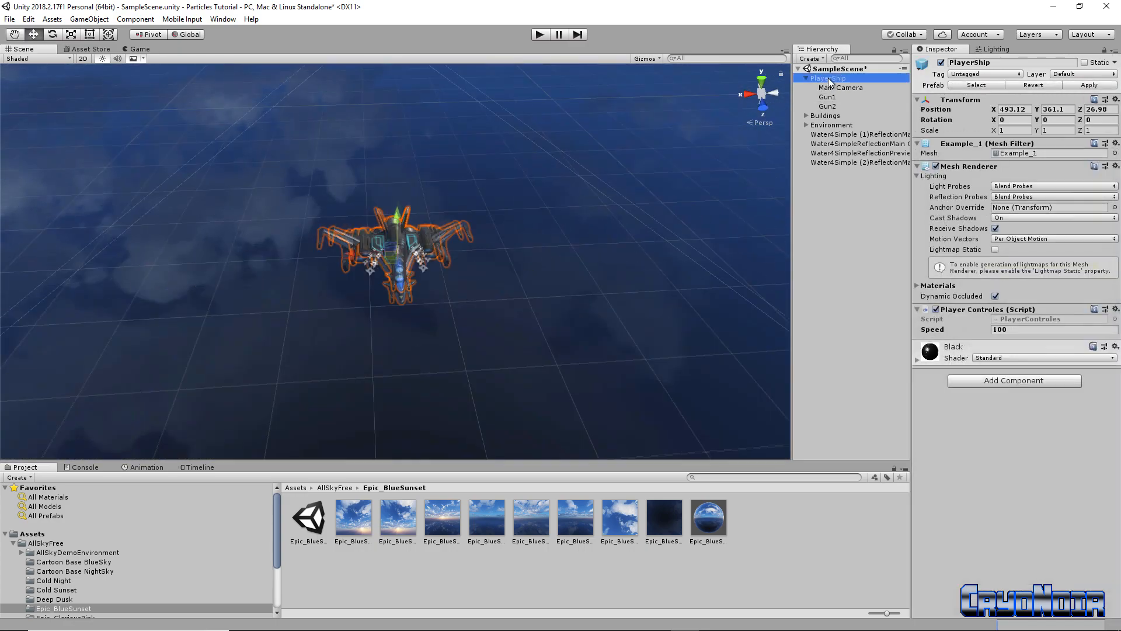
pyautogui.moveTo(606, 284); pyautogui.dragTo(693, 245, button='right')
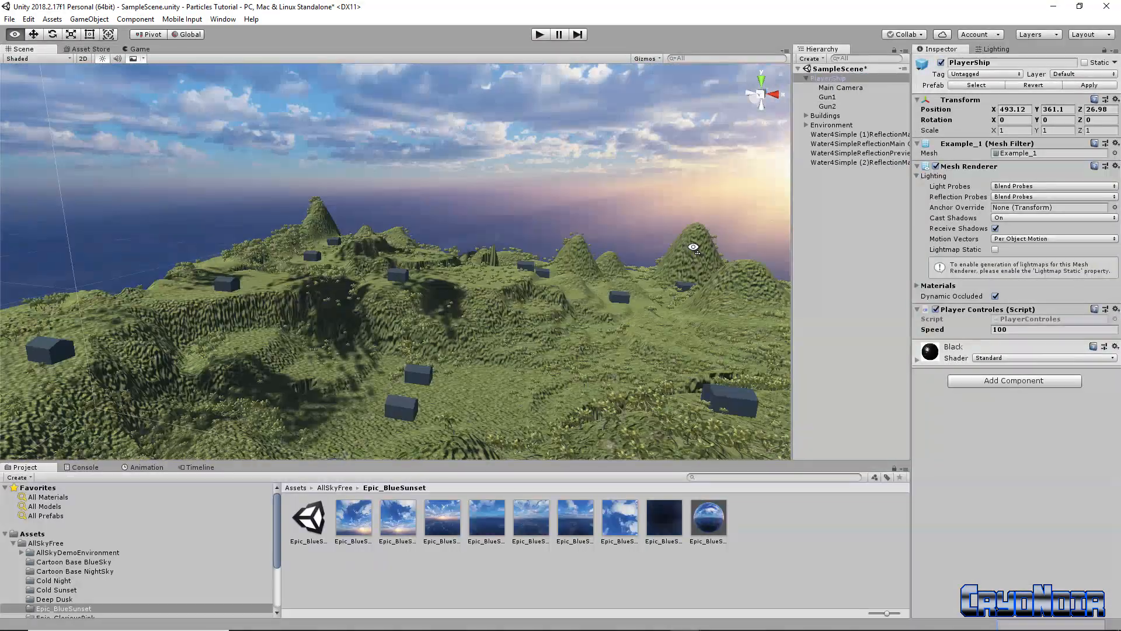
pyautogui.moveTo(372, 301); pyautogui.dragTo(747, 189, button='right')
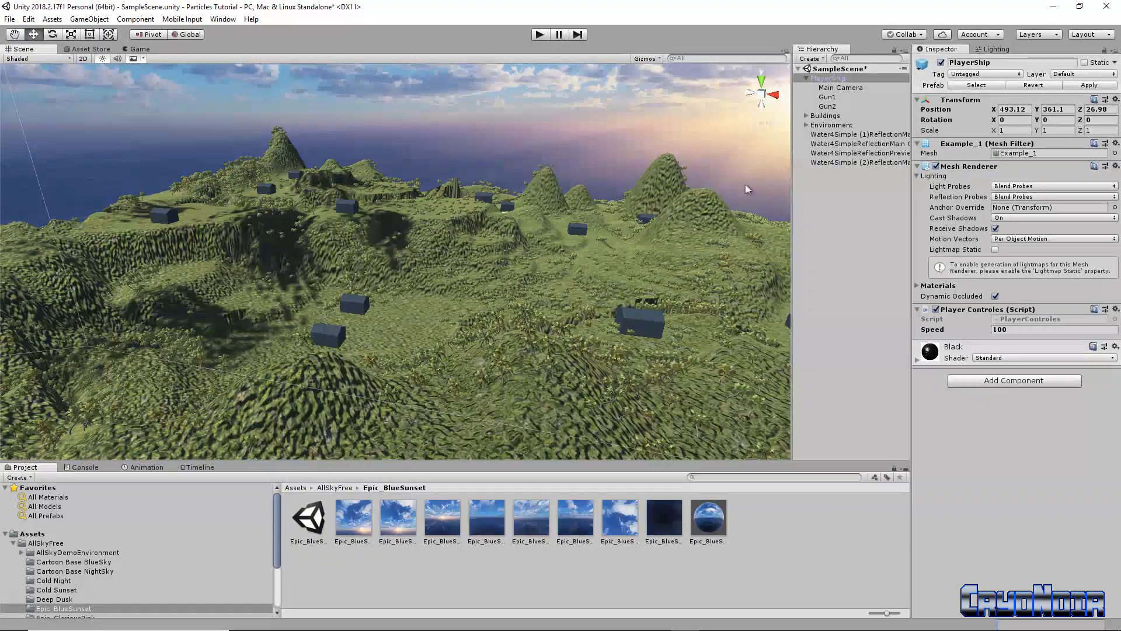
# Collapse PlayerShip's children in the Hierarchy and clear the selection
pyautogui.click(798, 68)
pyautogui.click(797, 68)
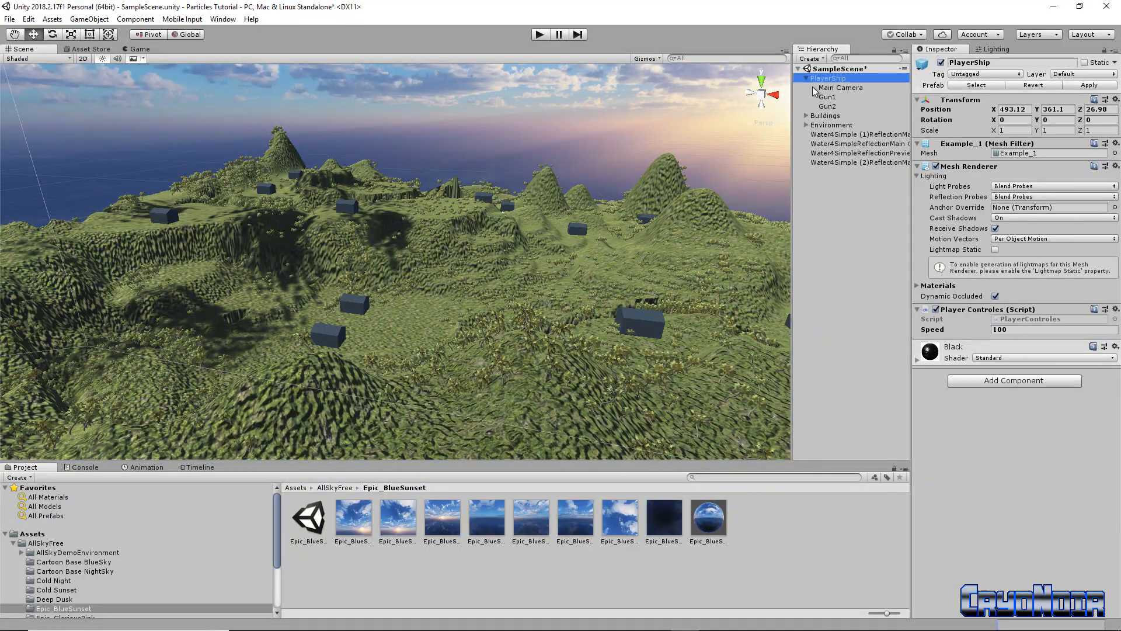
pyautogui.click(806, 78)
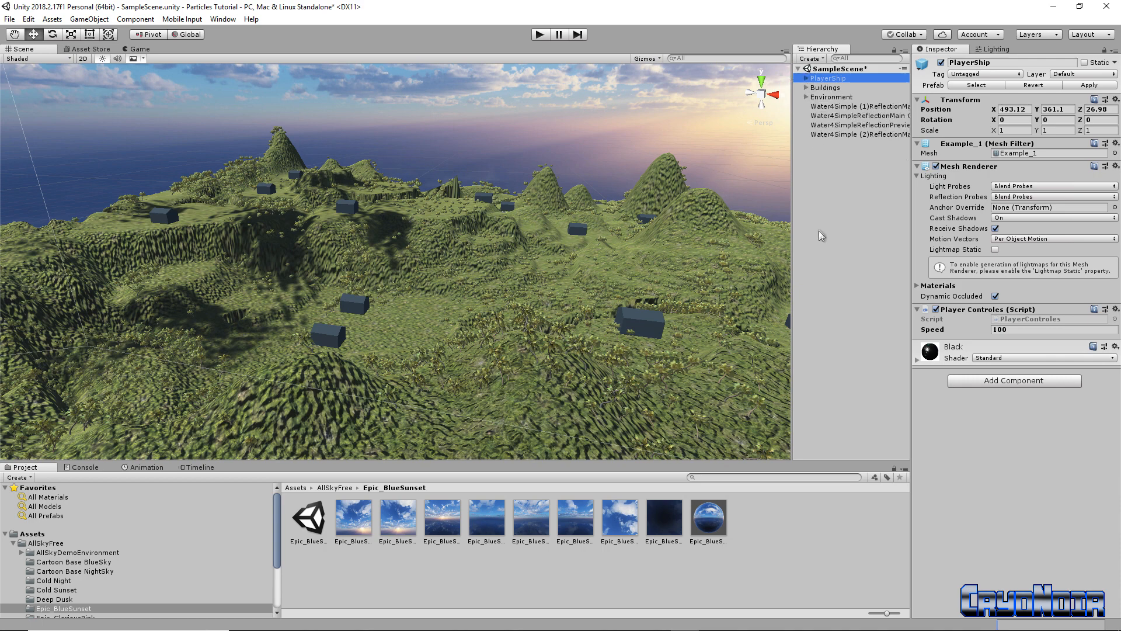
pyautogui.click(831, 215)
# Create an Effects > Particle System named 'Explosion' and uncheck its Looping option
pyautogui.rightClick(836, 222)
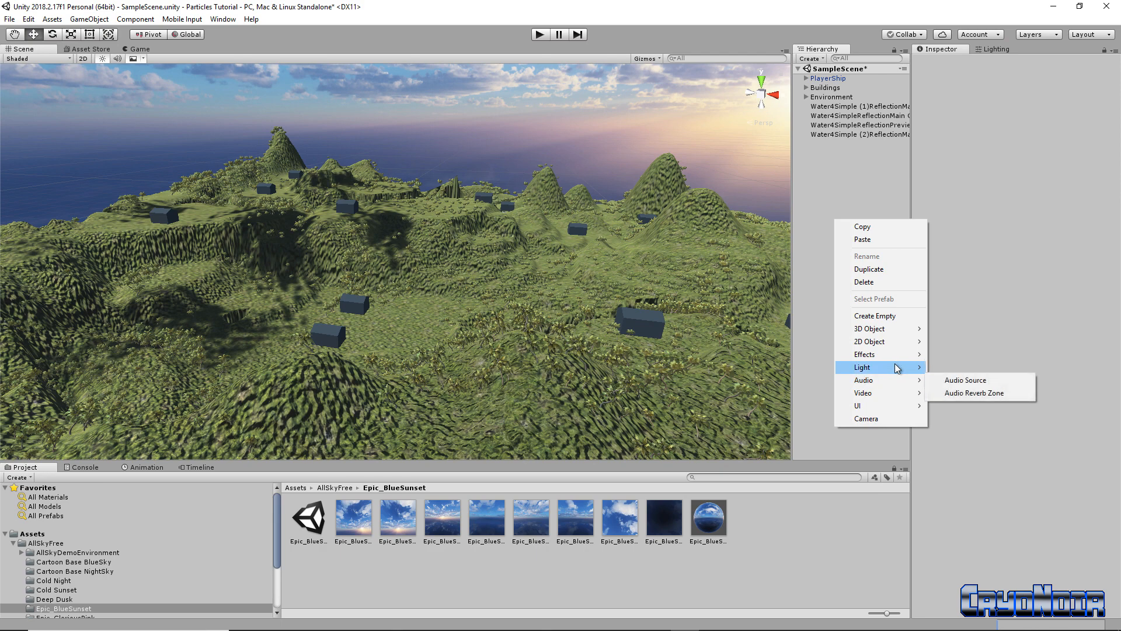
pyautogui.moveTo(899, 362)
pyautogui.click(968, 354)
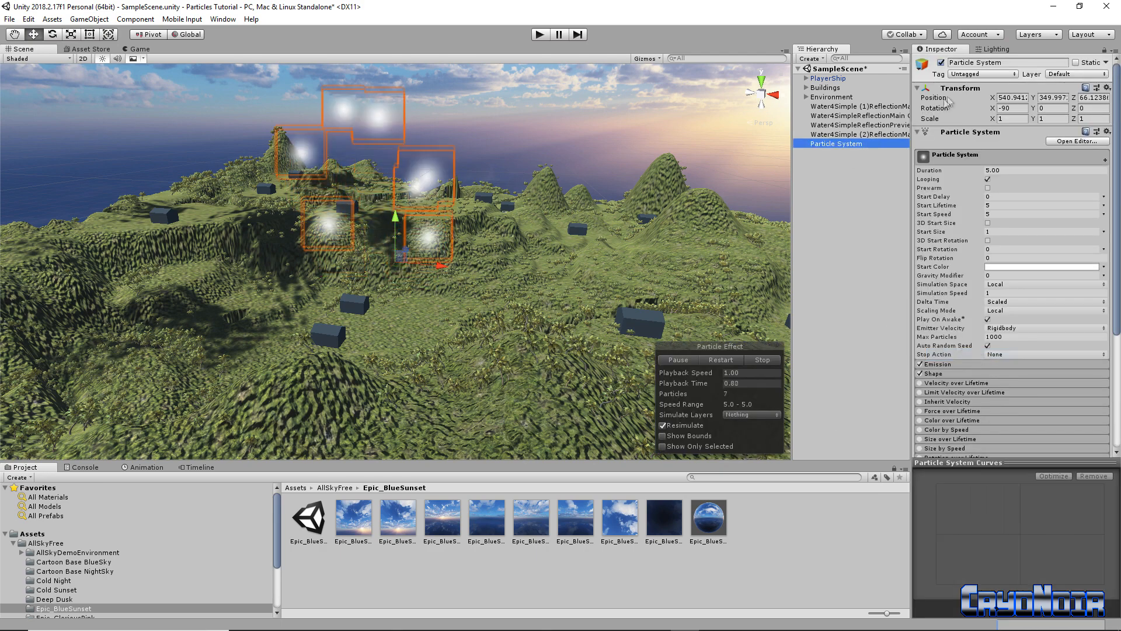
pyautogui.click(998, 62)
pyautogui.write('Explosion')
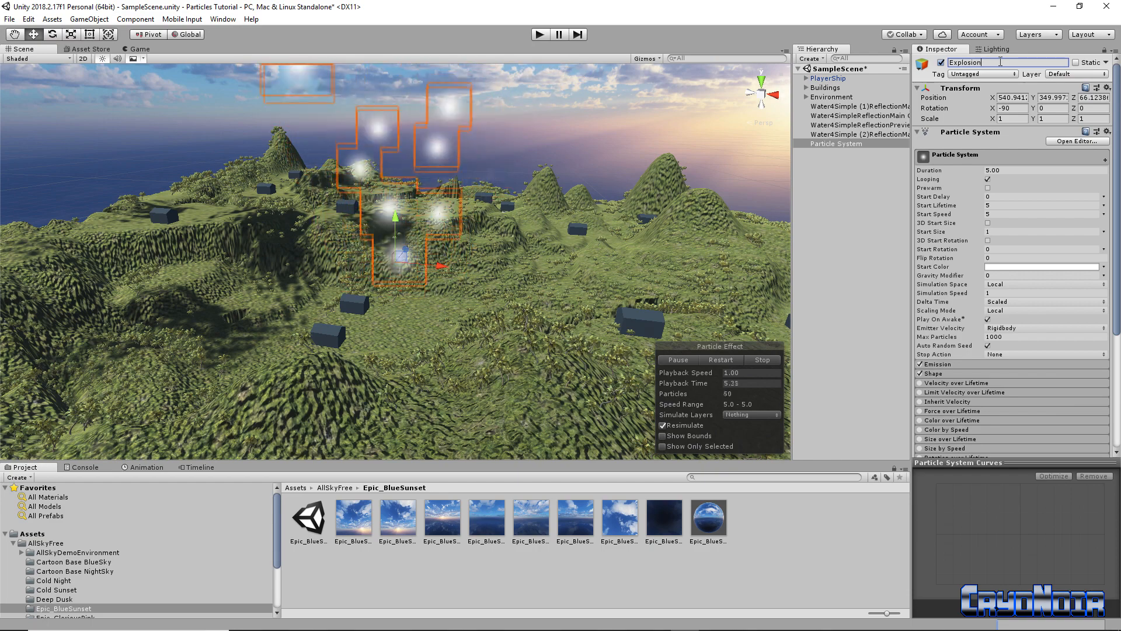
pyautogui.press('Return')
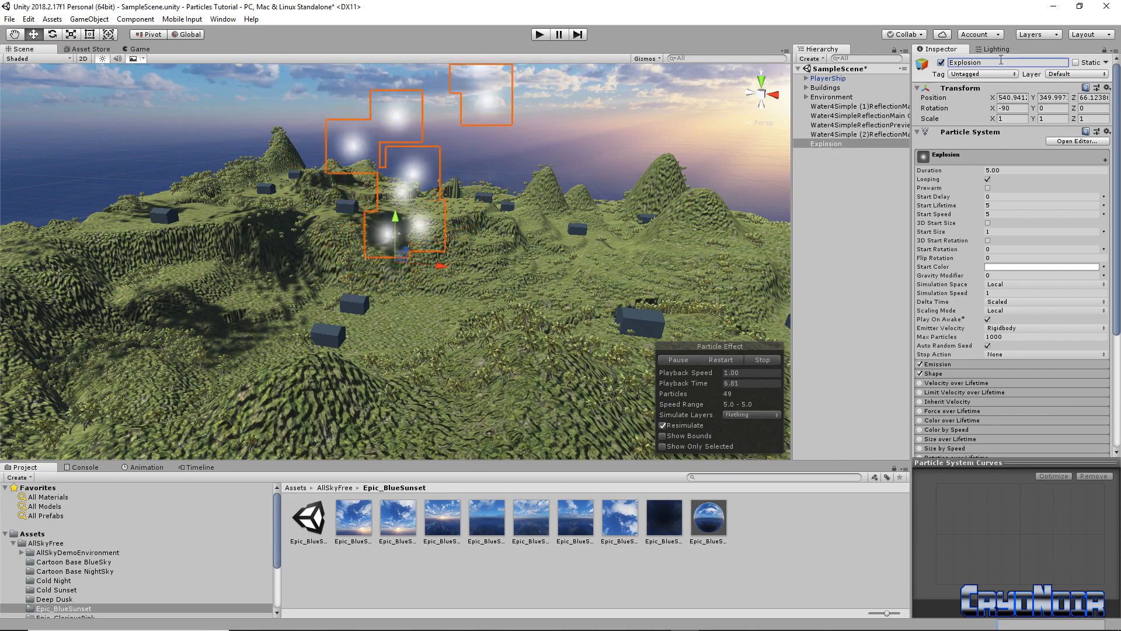
pyautogui.keyDown('alt'); pyautogui.moveTo(562, 201); pyautogui.dragTo(476, 277); pyautogui.keyUp('alt')
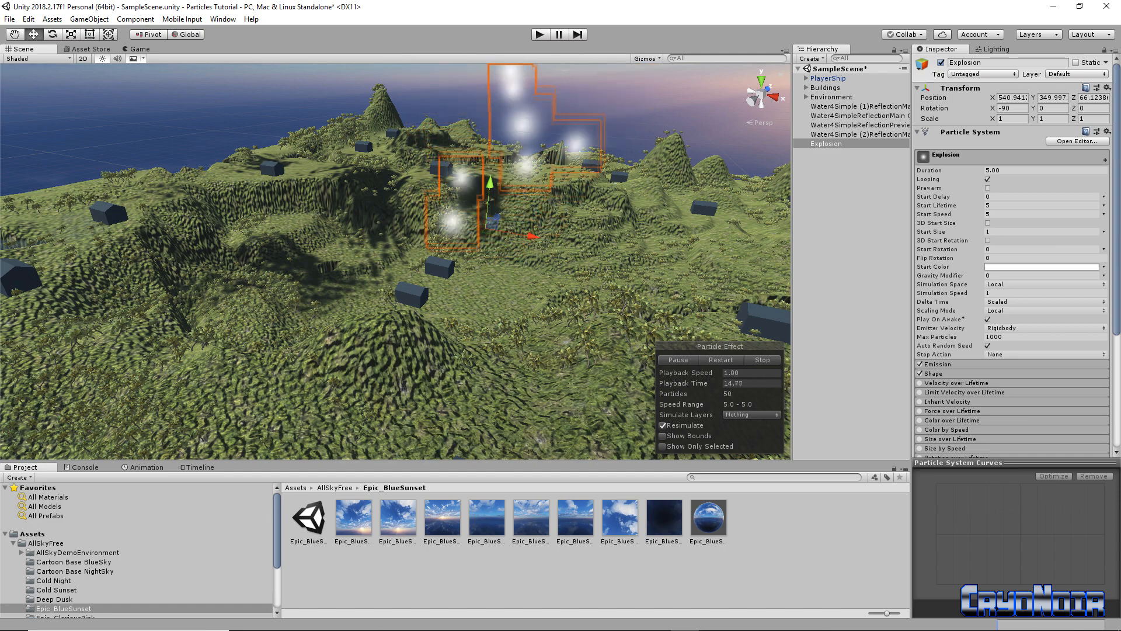
pyautogui.click(988, 180)
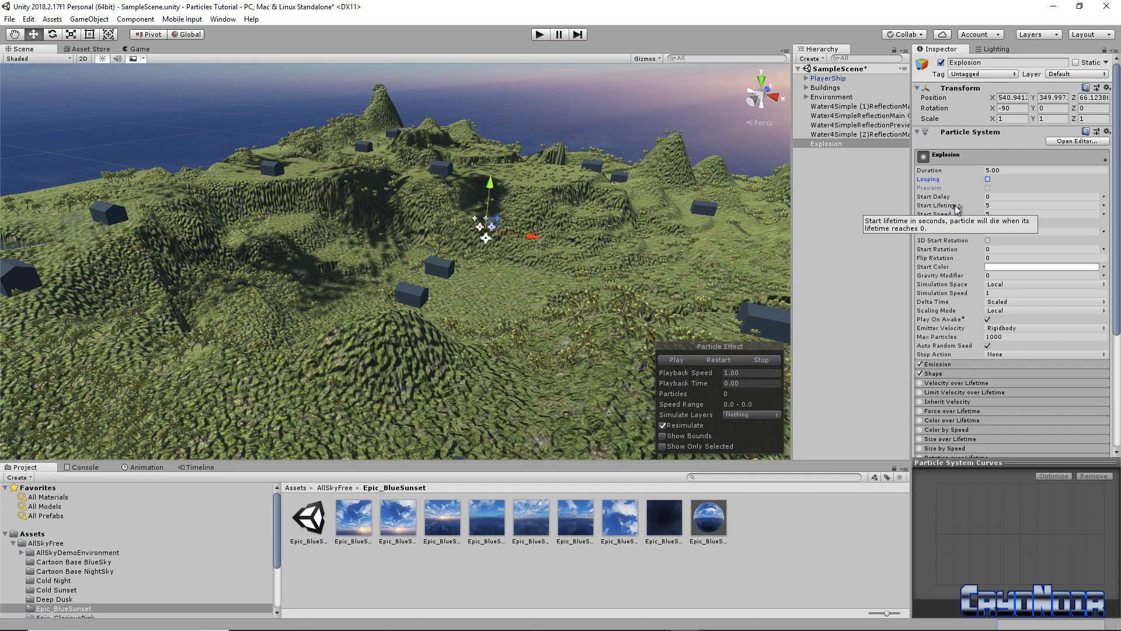
# Set Start Lifetime 0.2 and Start Speed Random Between Two Constants 0.5–5, then preview it
pyautogui.click(988, 205)
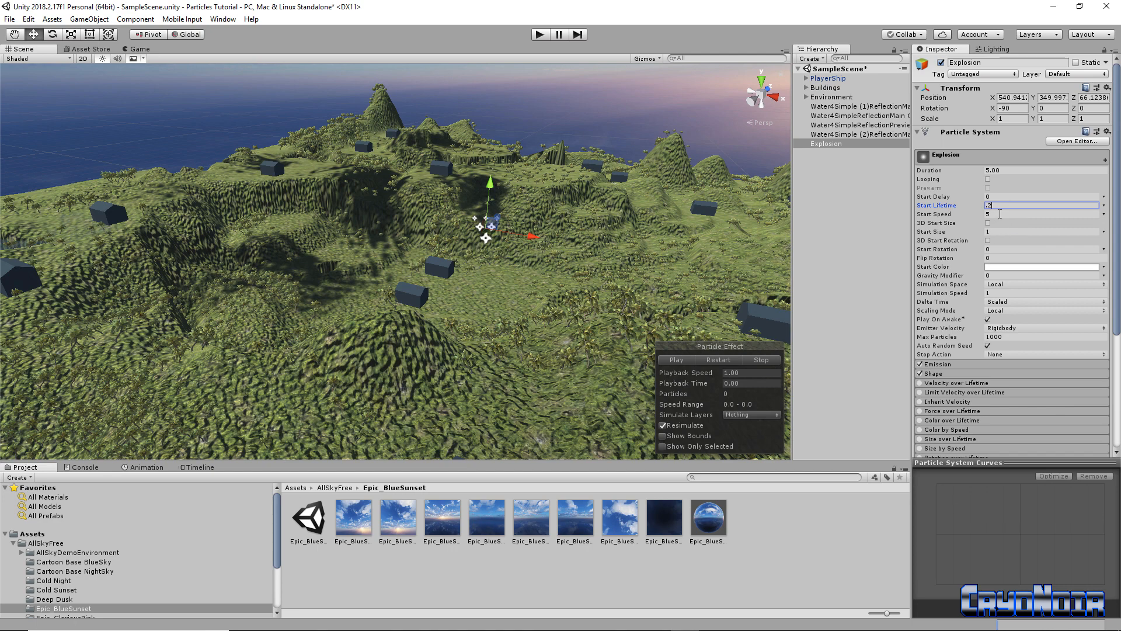
pyautogui.click(1104, 214)
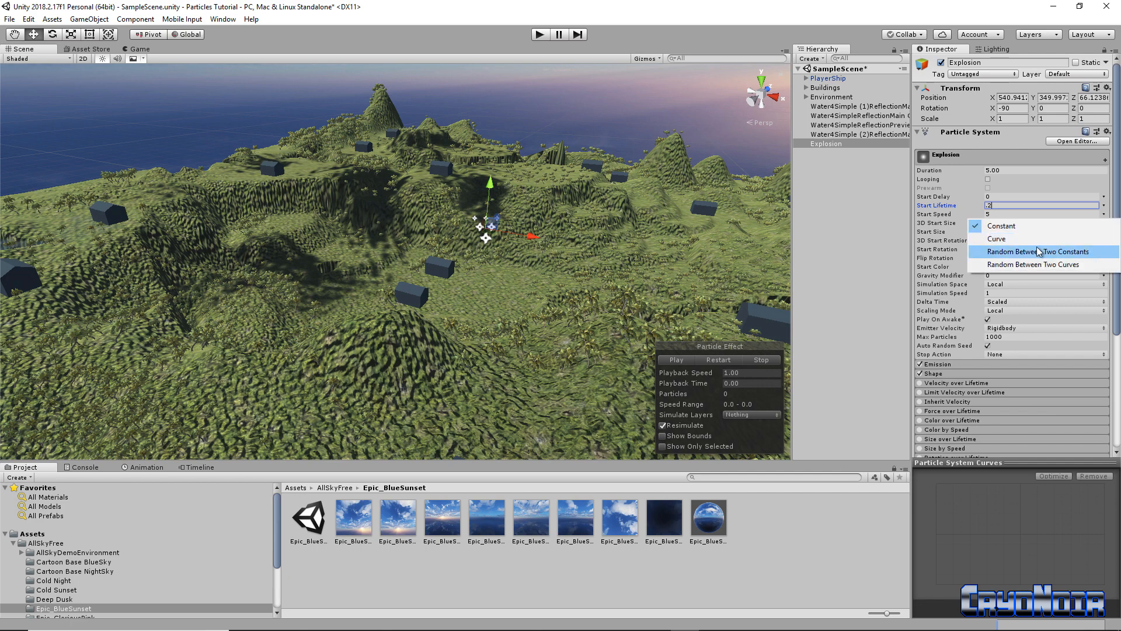
pyautogui.click(1083, 255)
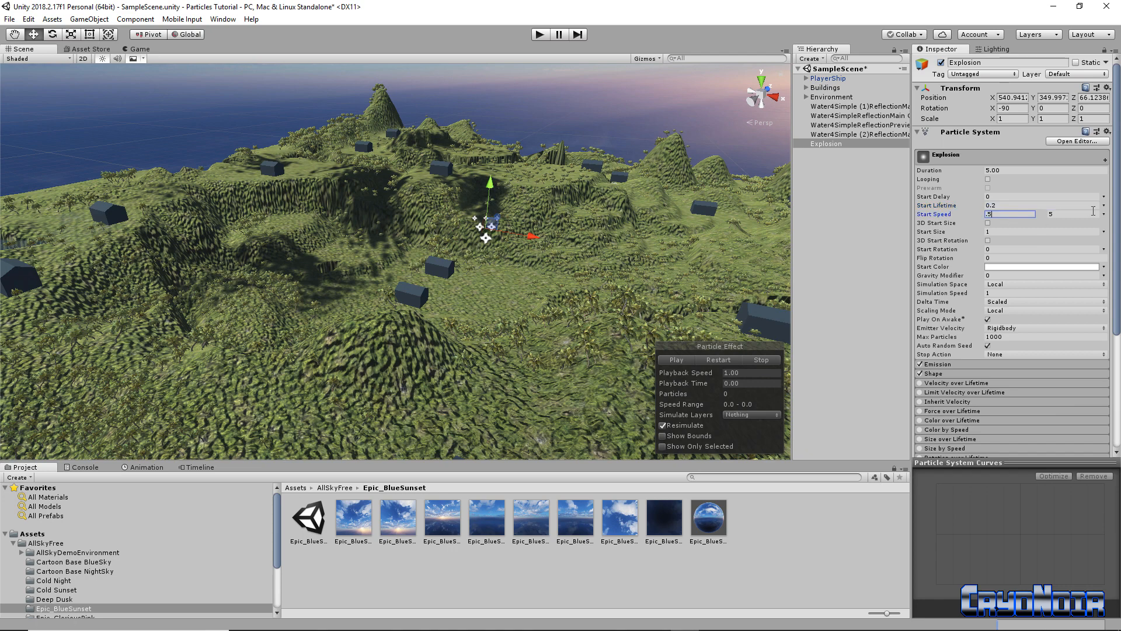
pyautogui.click(681, 360)
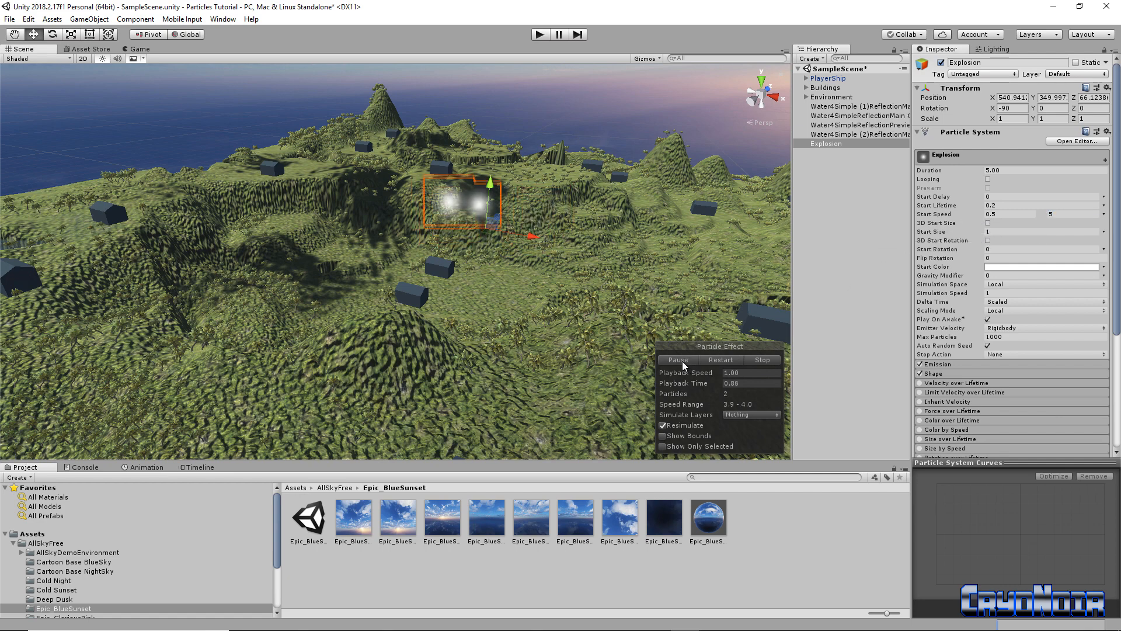
pyautogui.click(682, 361)
pyautogui.click(683, 360)
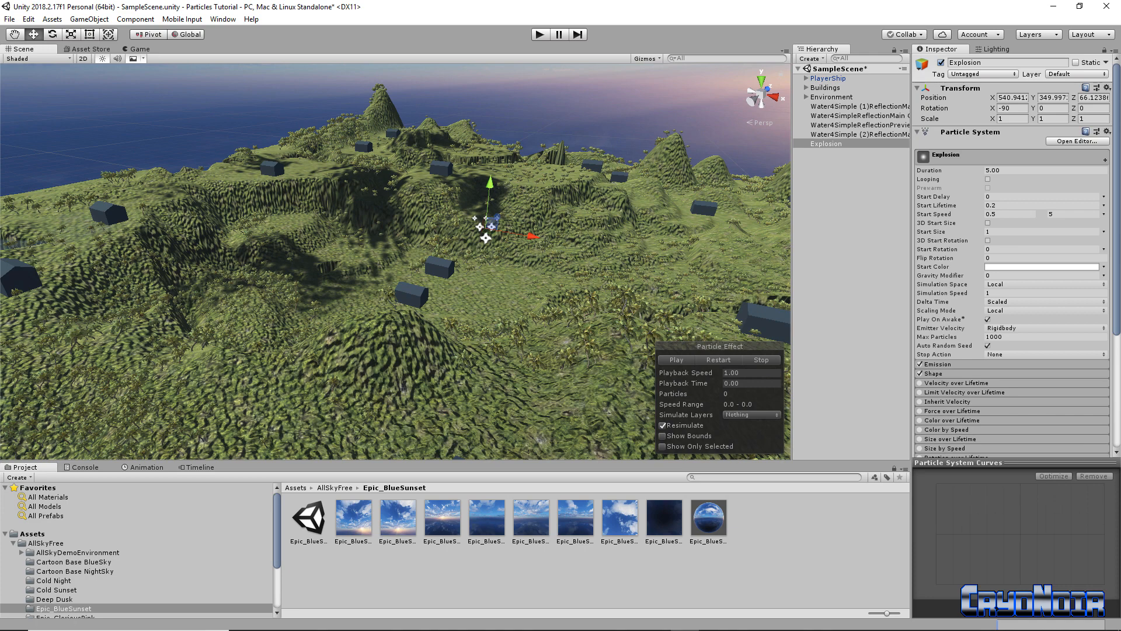
# Set the Explosion's Start Color to red-orange EF340B and its Simulation Space to World
pyautogui.click(1052, 268)
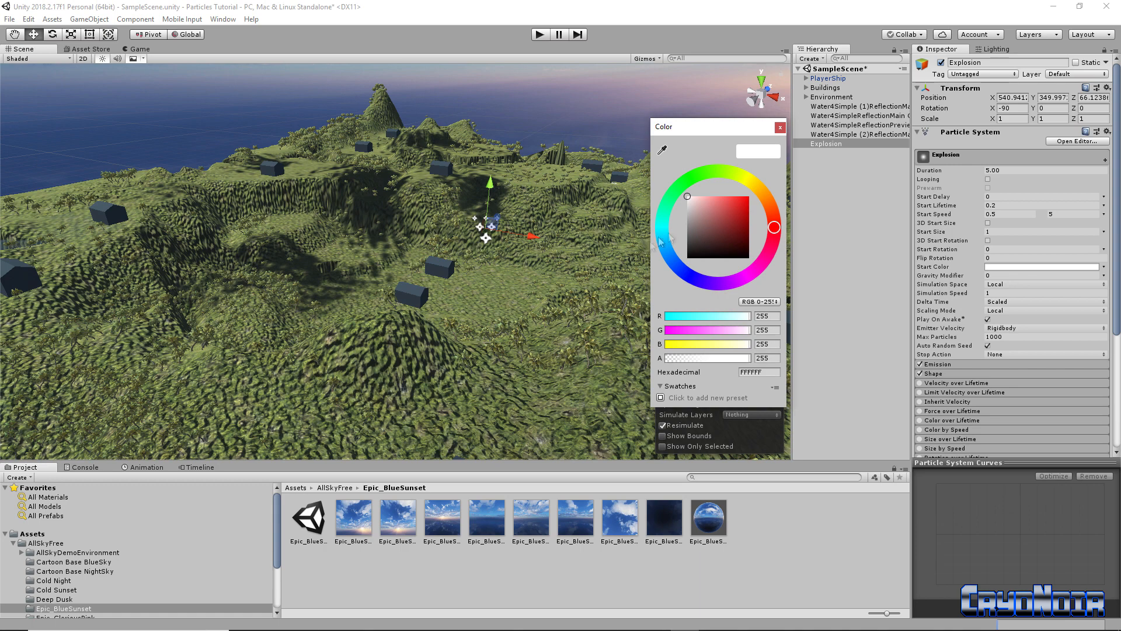
pyautogui.click(747, 179)
pyautogui.click(730, 210)
pyautogui.moveTo(733, 210); pyautogui.dragTo(779, 219)
pyautogui.click(780, 128)
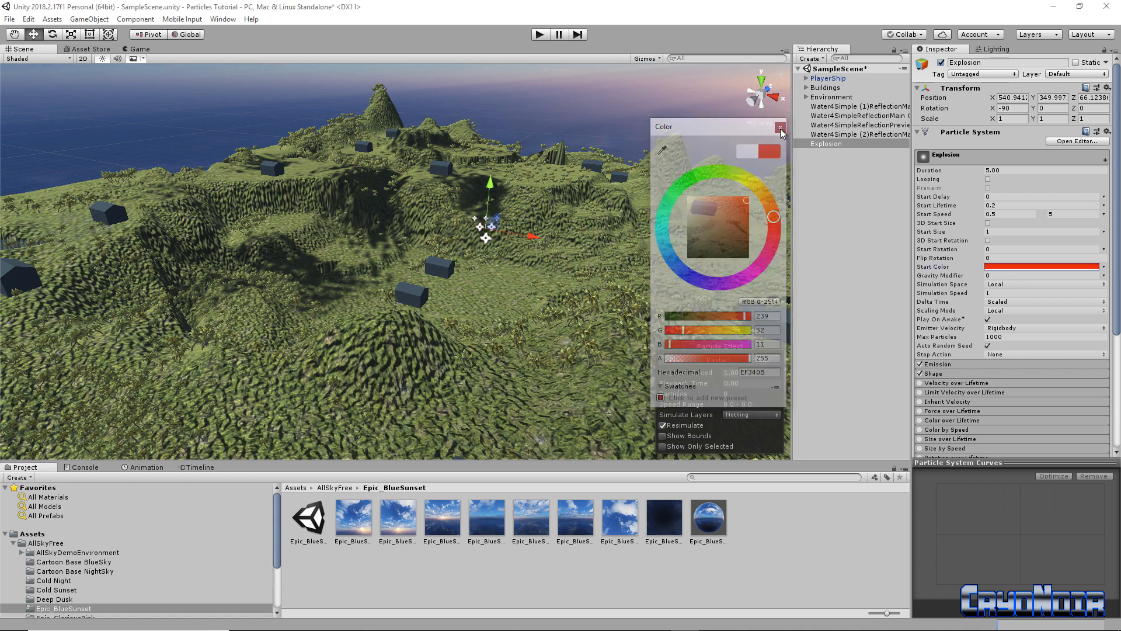
pyautogui.click(1026, 284)
pyautogui.click(1028, 304)
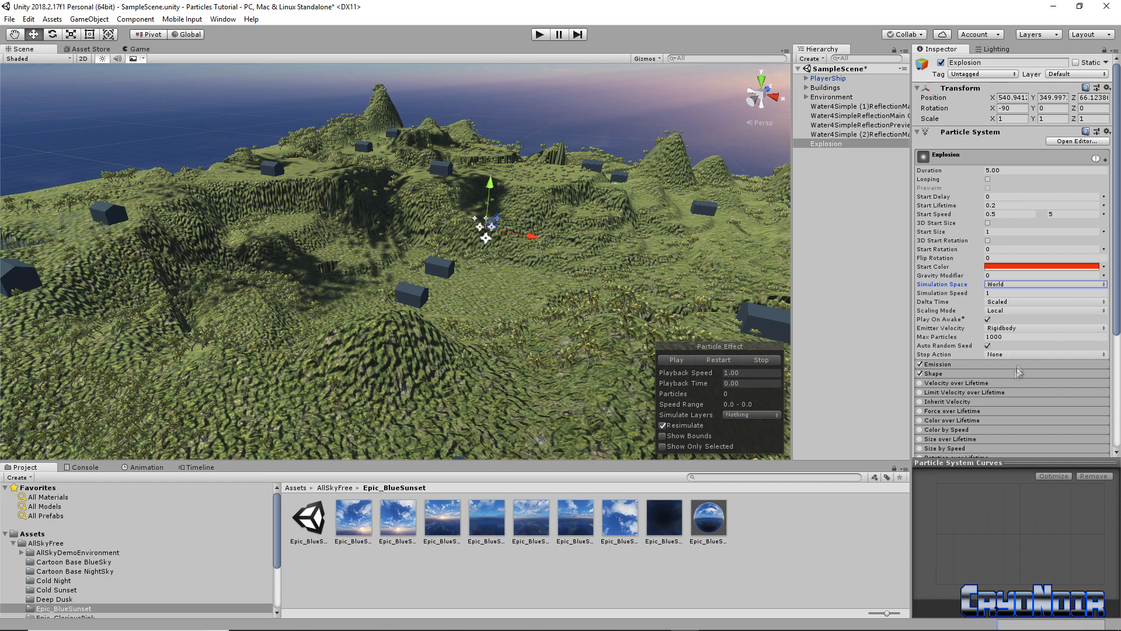
# Set Emission Rate over Time to 250 and Rate over Distance to 1.98, then play the preview
pyautogui.click(985, 363)
pyautogui.scroll(-3, 1008, 379)
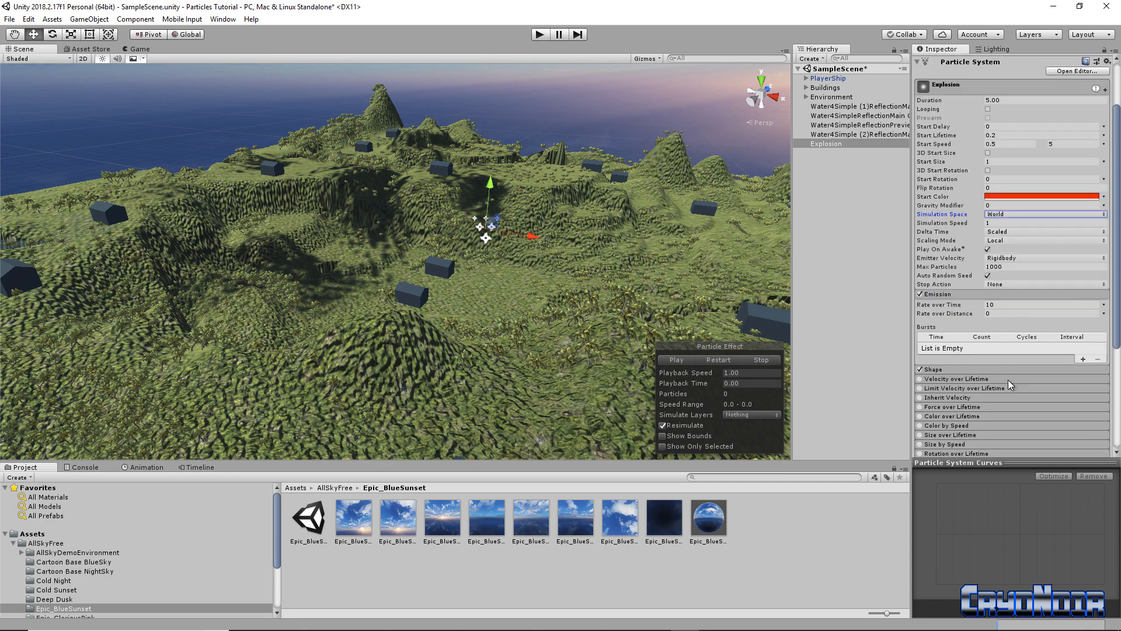
pyautogui.click(996, 306)
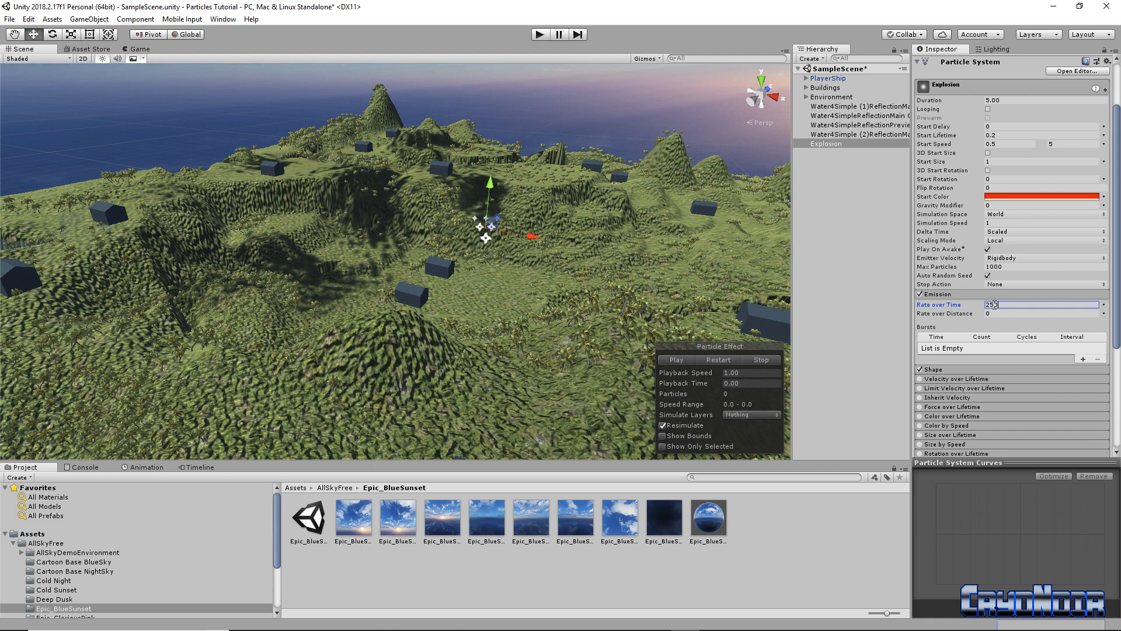
pyautogui.write('250')
pyautogui.click(1008, 314)
pyautogui.write('0.84')
pyautogui.moveTo(985, 317); pyautogui.dragTo(1009, 315)
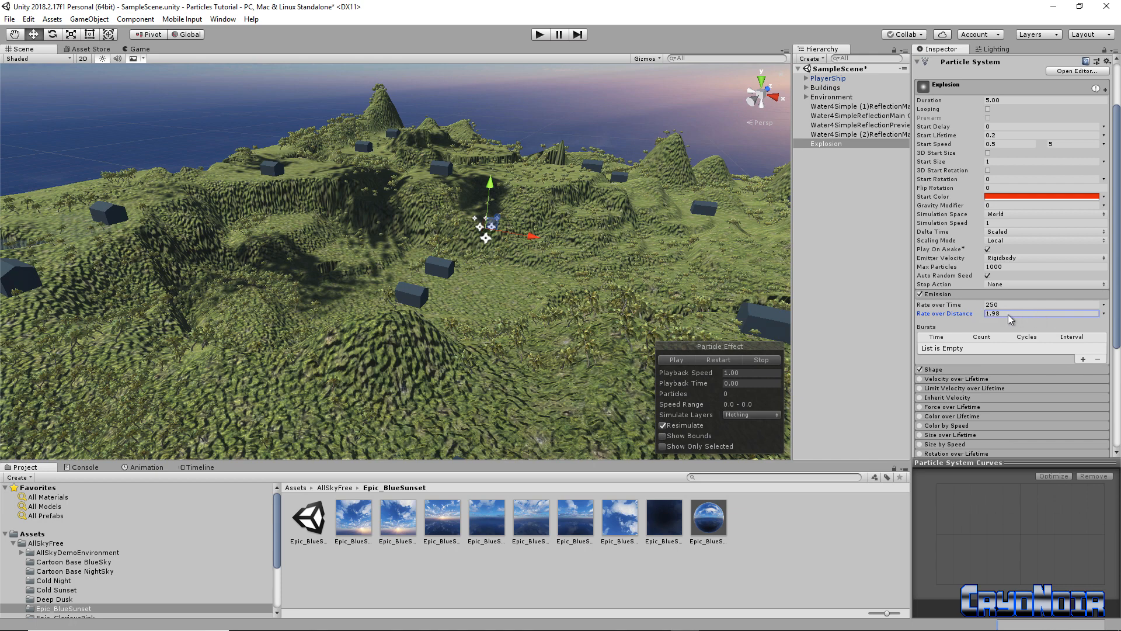
pyautogui.click(673, 362)
pyautogui.moveTo(511, 321); pyautogui.dragTo(555, 283, button='right')
pyautogui.press('w')
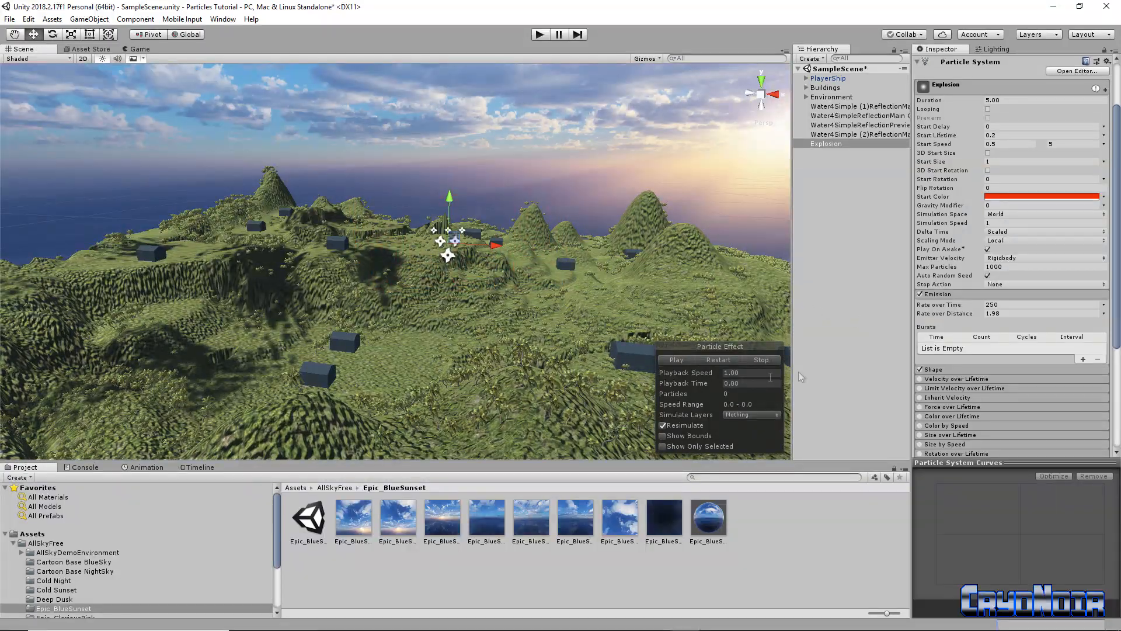
# Raise the Start Speed maximum to 100 and make Start Size random between 0.5 and 5
pyautogui.click(677, 360)
pyautogui.click(1065, 145)
pyautogui.click(1103, 162)
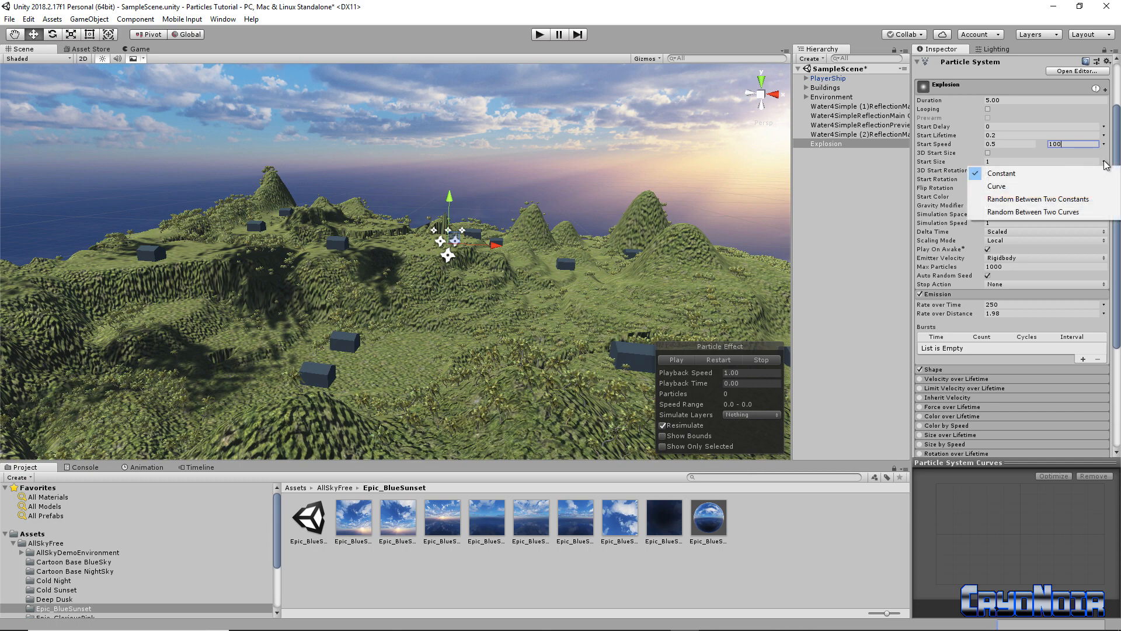
pyautogui.click(1025, 196)
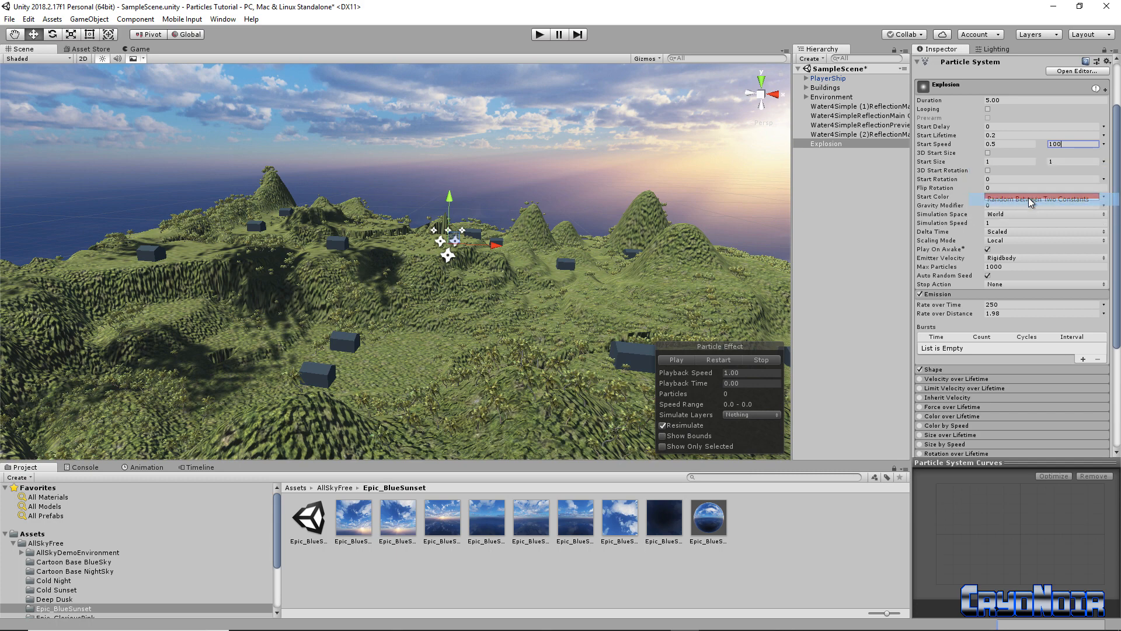
pyautogui.click(997, 162)
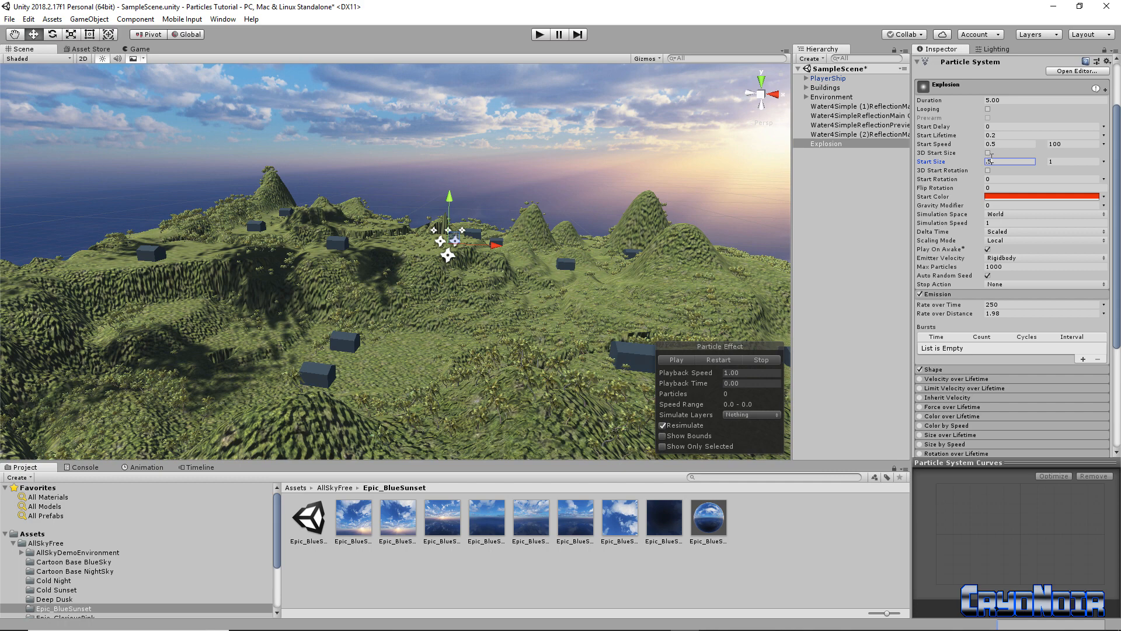
pyautogui.click(1054, 163)
pyautogui.write('5')
pyautogui.click(676, 360)
pyautogui.keyDown('alt'); pyautogui.moveTo(513, 346); pyautogui.dragTo(527, 301); pyautogui.keyUp('alt')
pyautogui.click(669, 359)
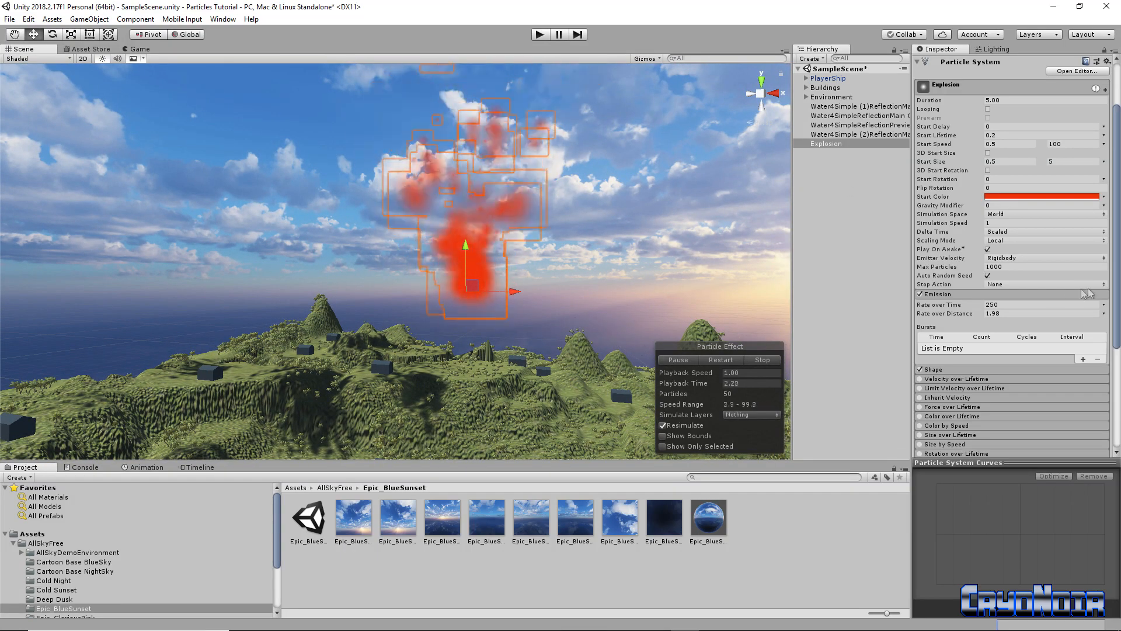
pyautogui.scroll(-3, 987, 327)
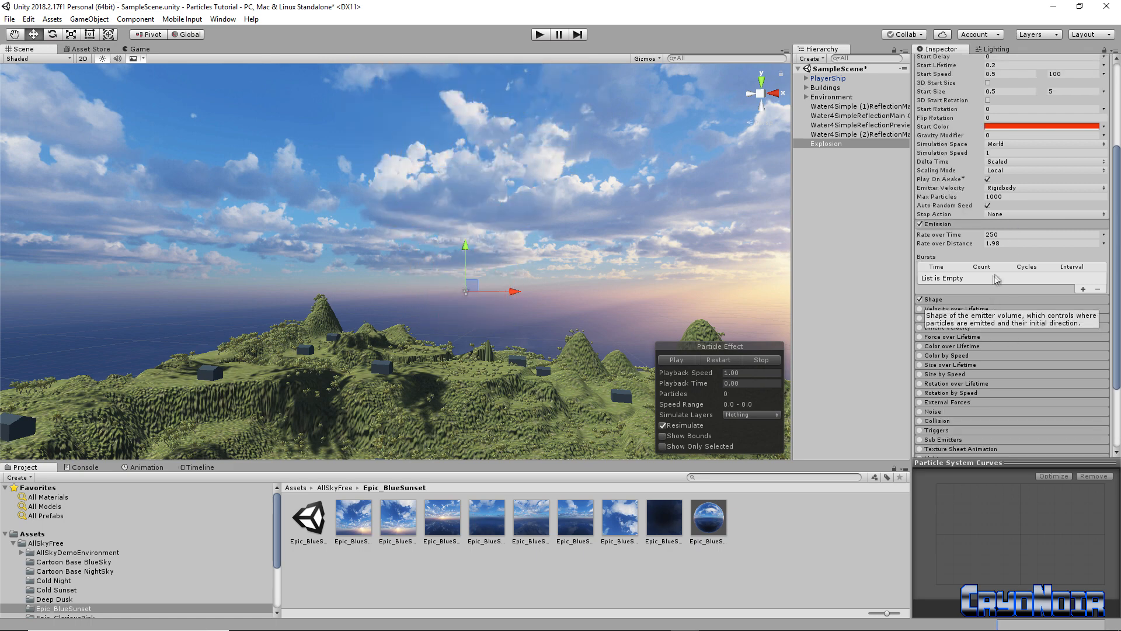
# Lower Rate over Distance to 1.31 and change the Shape module's emitter from Cone to Sphere
pyautogui.moveTo(978, 247); pyautogui.dragTo(964, 250)
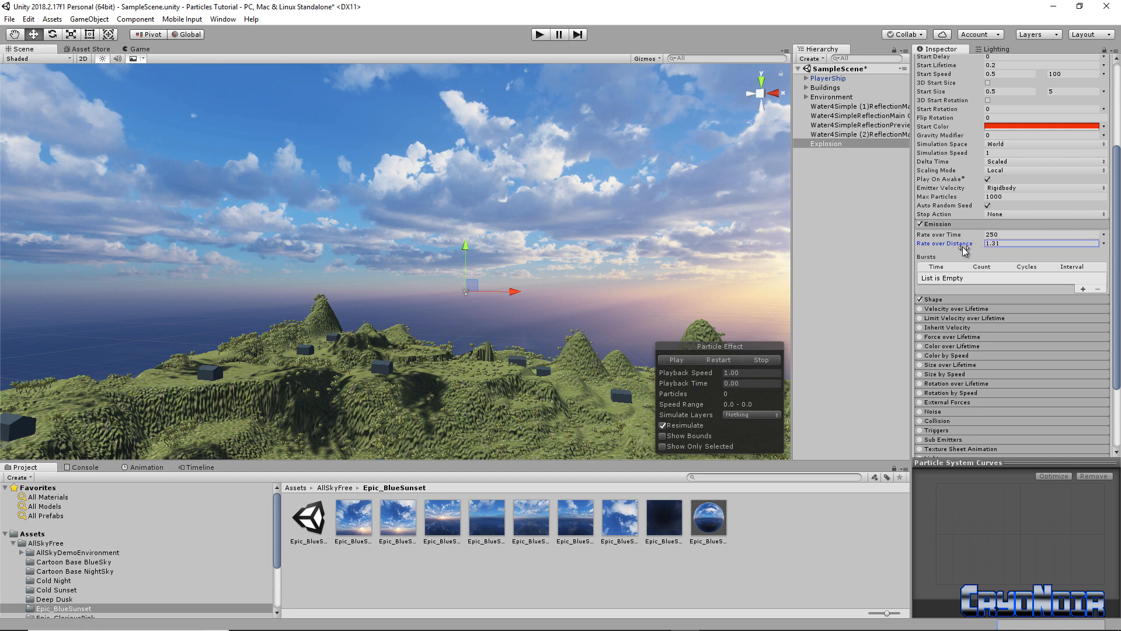
pyautogui.click(676, 359)
pyautogui.click(676, 359)
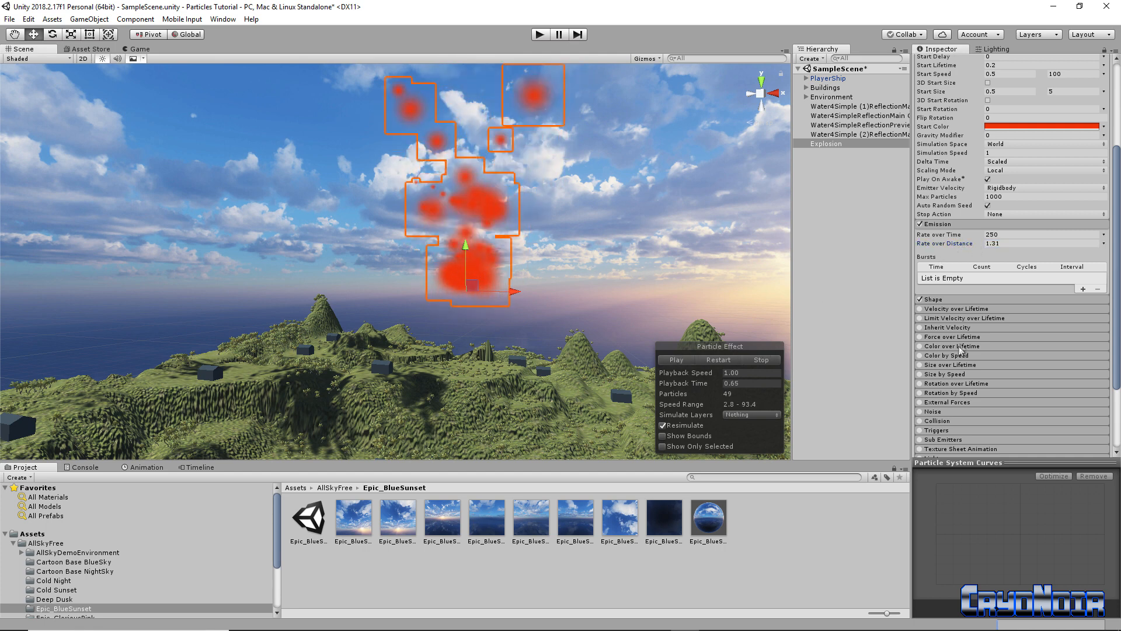
pyautogui.click(984, 299)
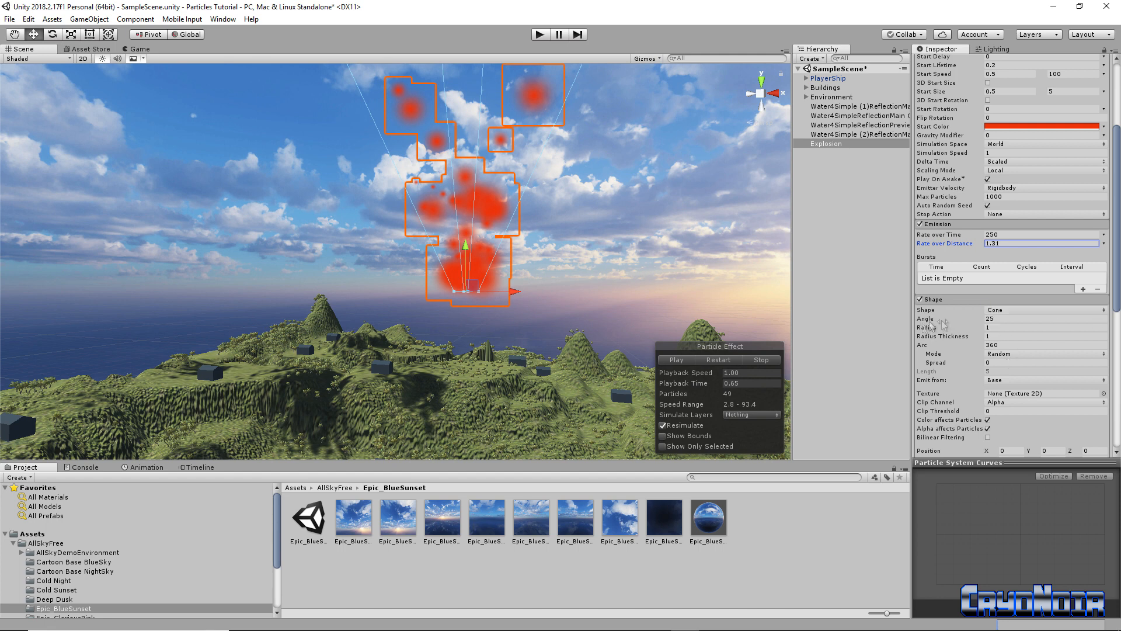
pyautogui.click(1020, 310)
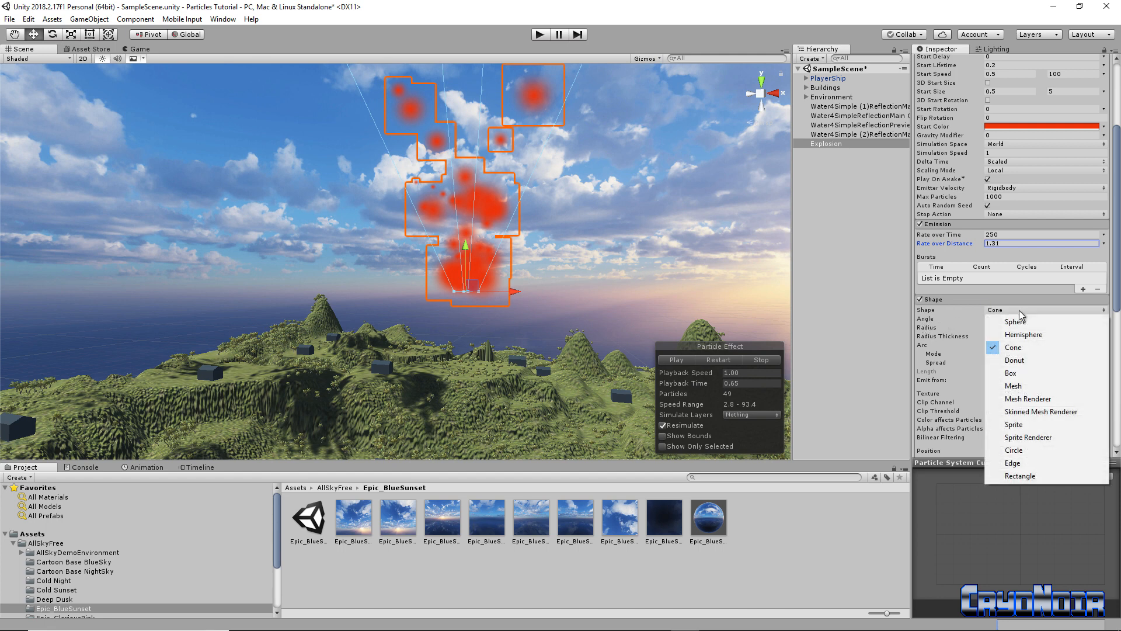
pyautogui.click(1017, 321)
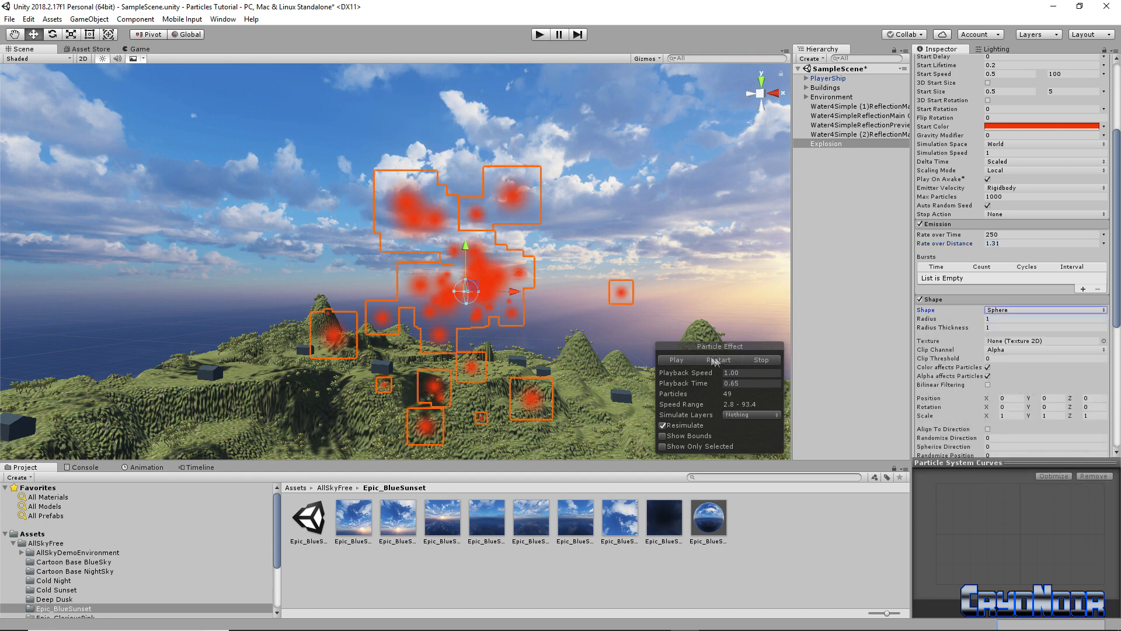
pyautogui.click(680, 357)
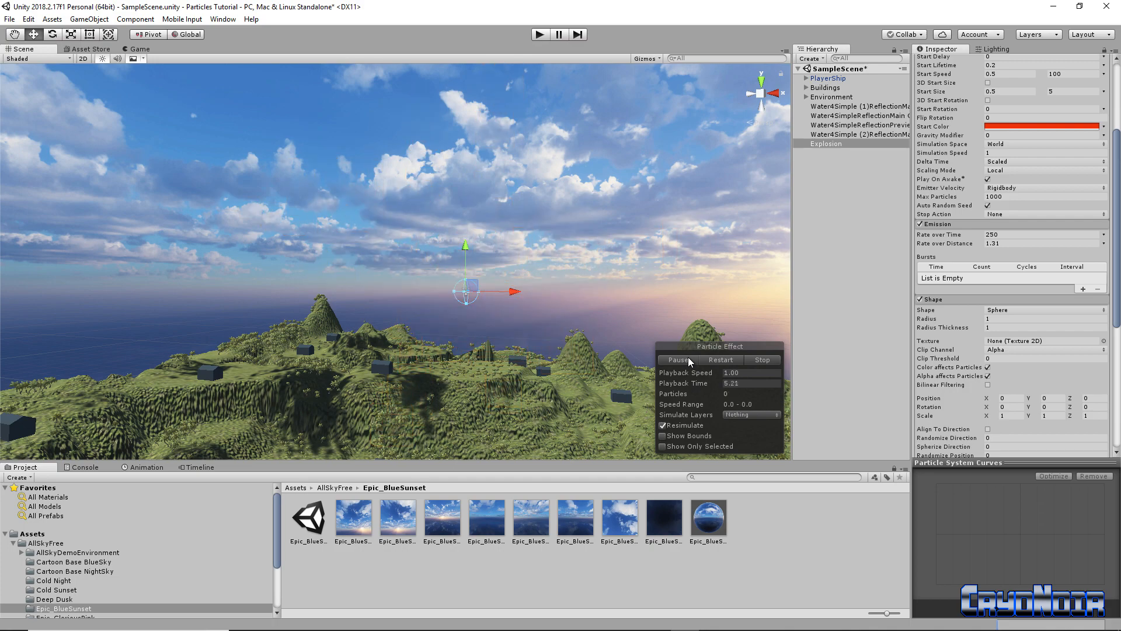
# Change the Explosion's Start Color from red to orange-yellow EEB00A and replay the preview
pyautogui.click(688, 358)
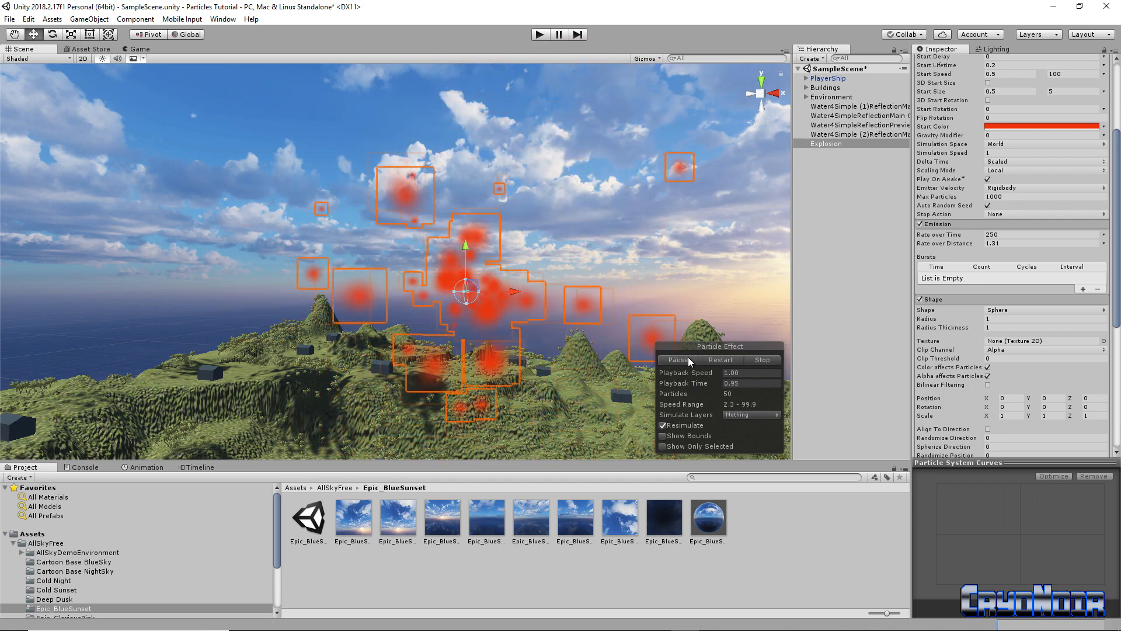
pyautogui.click(1039, 126)
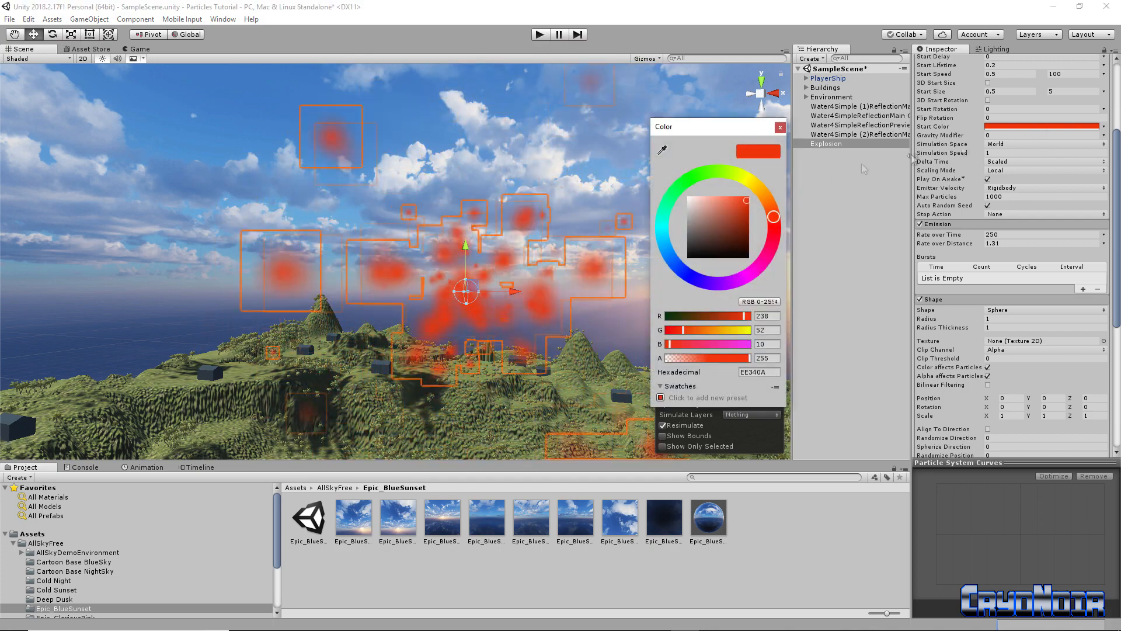
pyautogui.moveTo(756, 200); pyautogui.dragTo(757, 190)
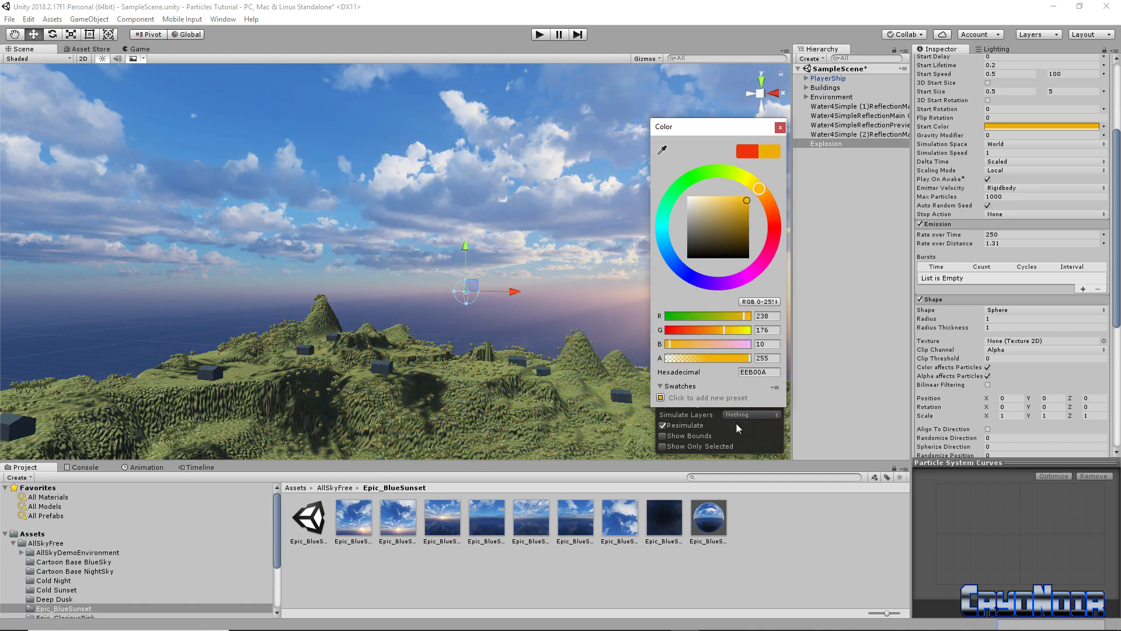
pyautogui.click(780, 128)
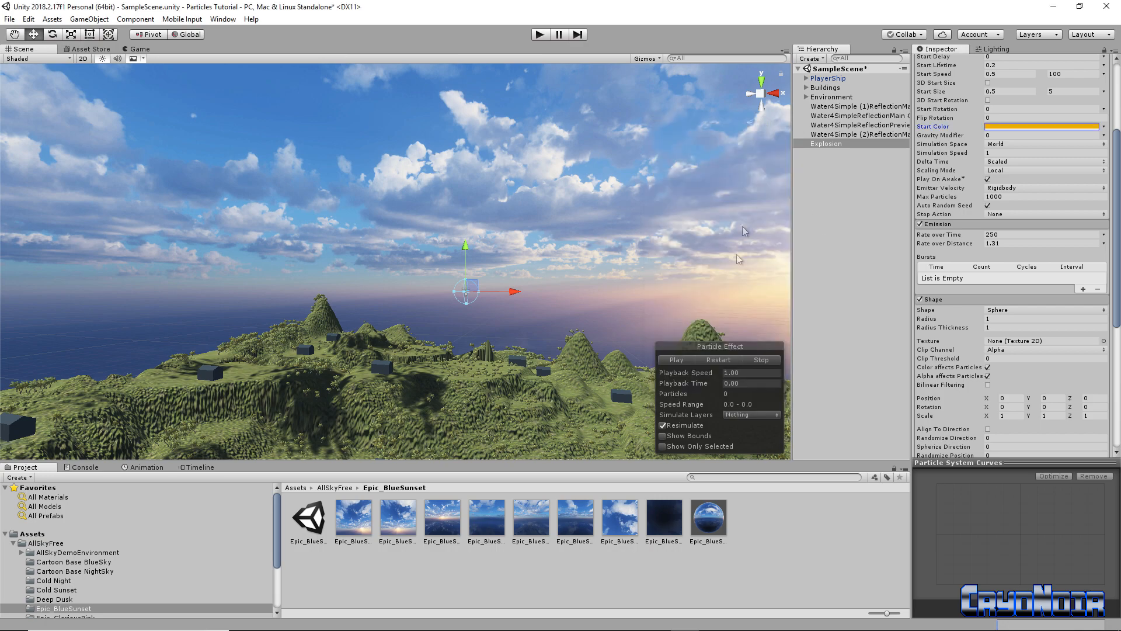
pyautogui.click(672, 360)
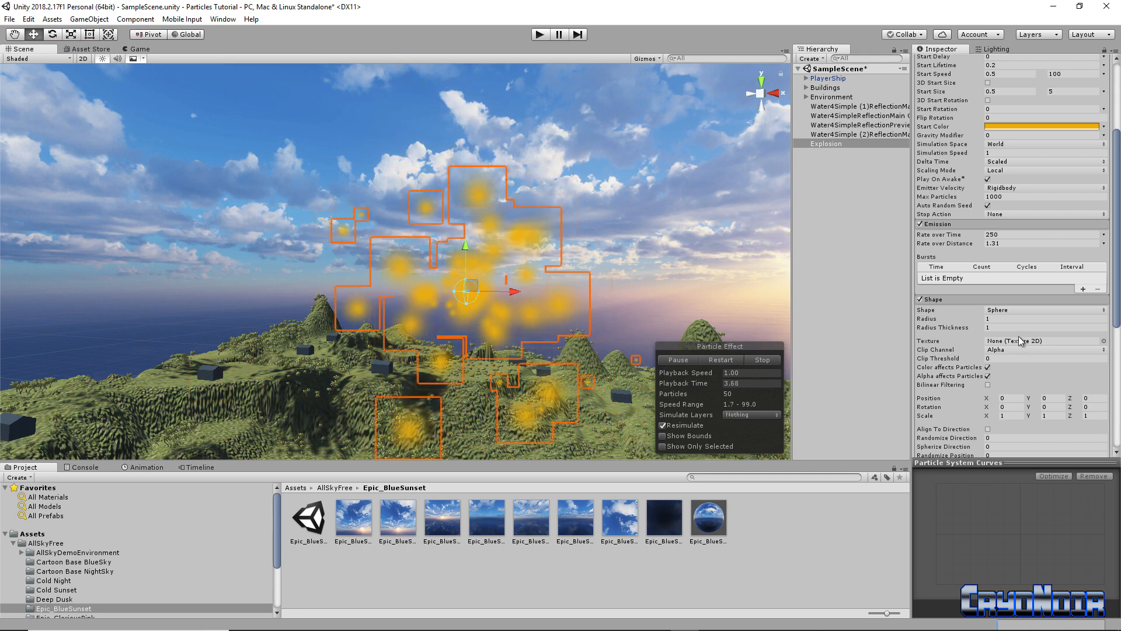
# Set the Shape module's sphere Radius to 0.0001 and preview the burst
pyautogui.click(986, 318)
pyautogui.write('1')
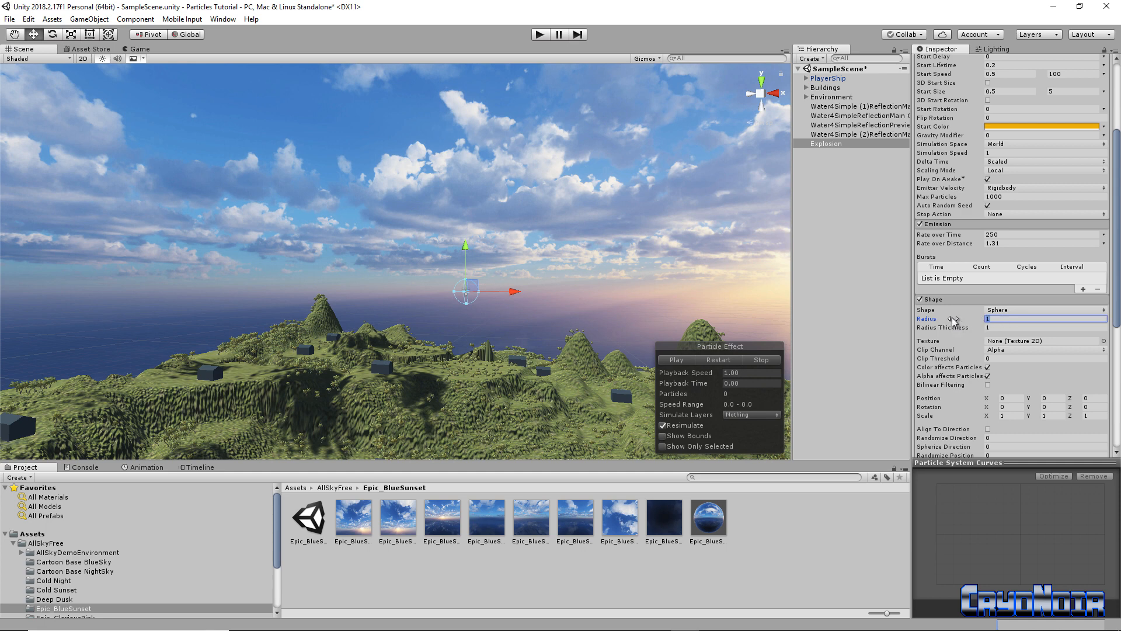
pyautogui.press('BackSpace')
pyautogui.write('.')
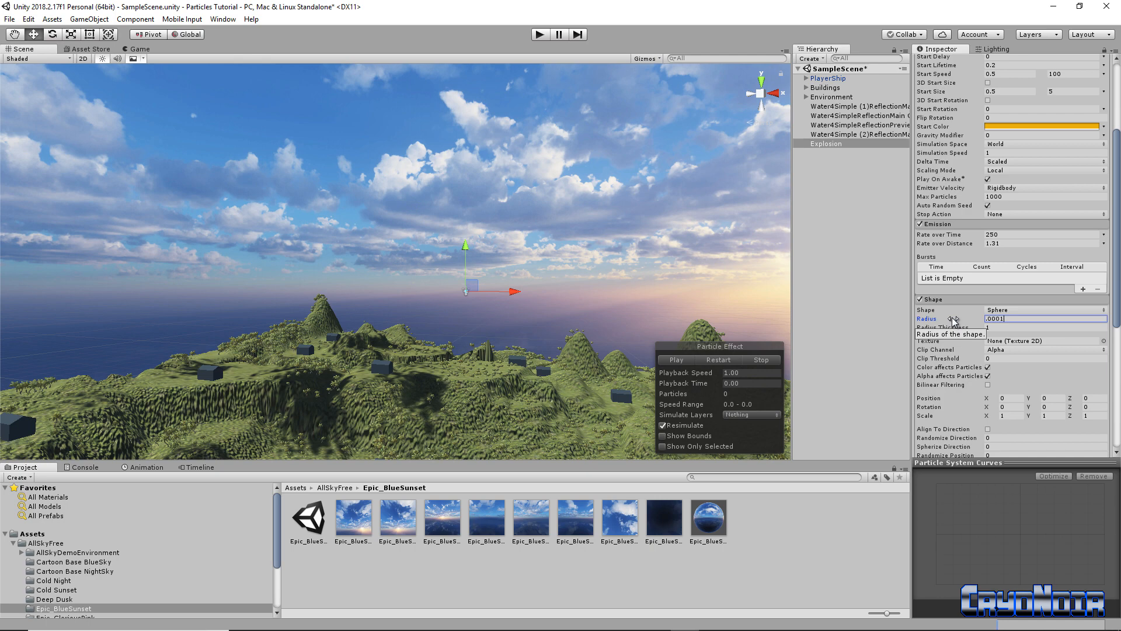
pyautogui.click(680, 362)
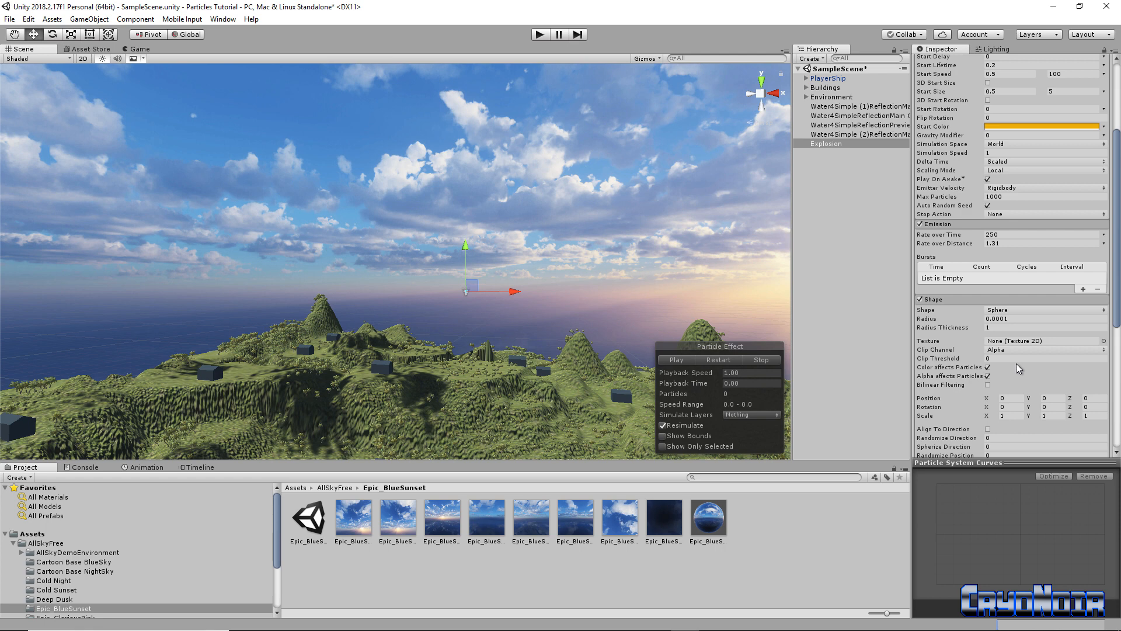
# Scroll down the Inspector and expand the Renderer module
pyautogui.scroll(-2, 1017, 369)
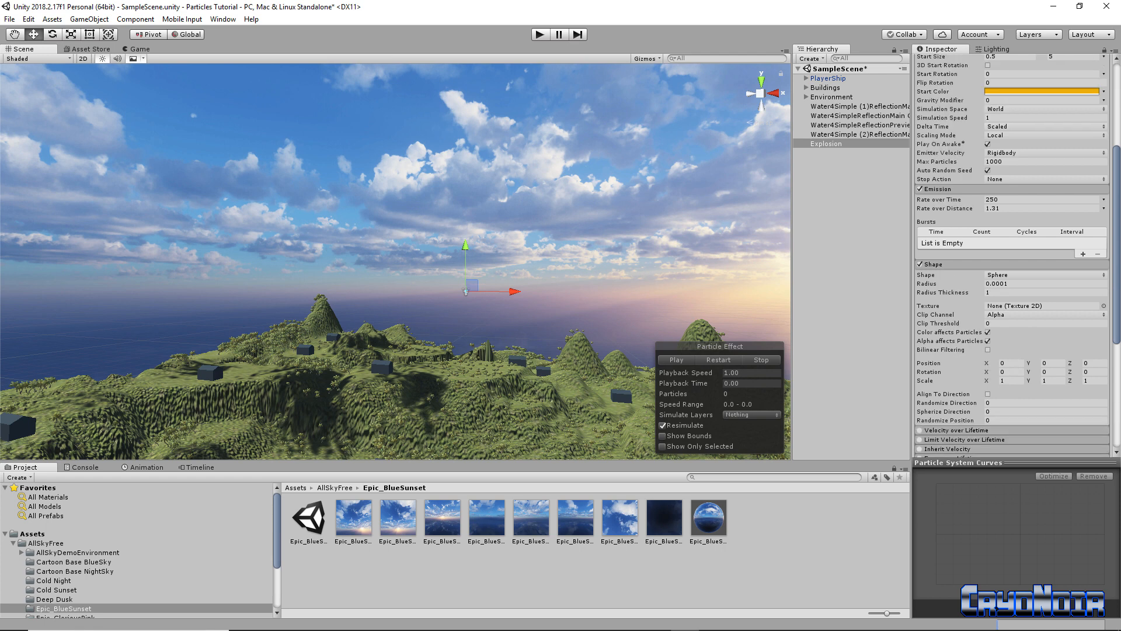
pyautogui.scroll(-3, 978, 359)
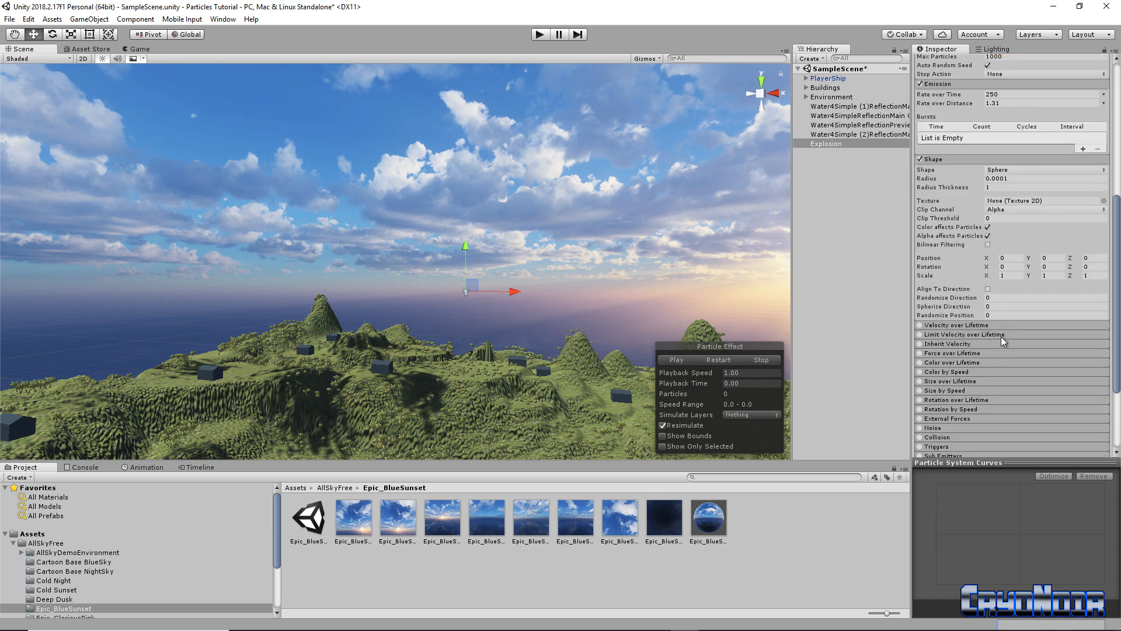
pyautogui.scroll(-4, 1002, 341)
pyautogui.click(996, 388)
pyautogui.scroll(-4, 1023, 389)
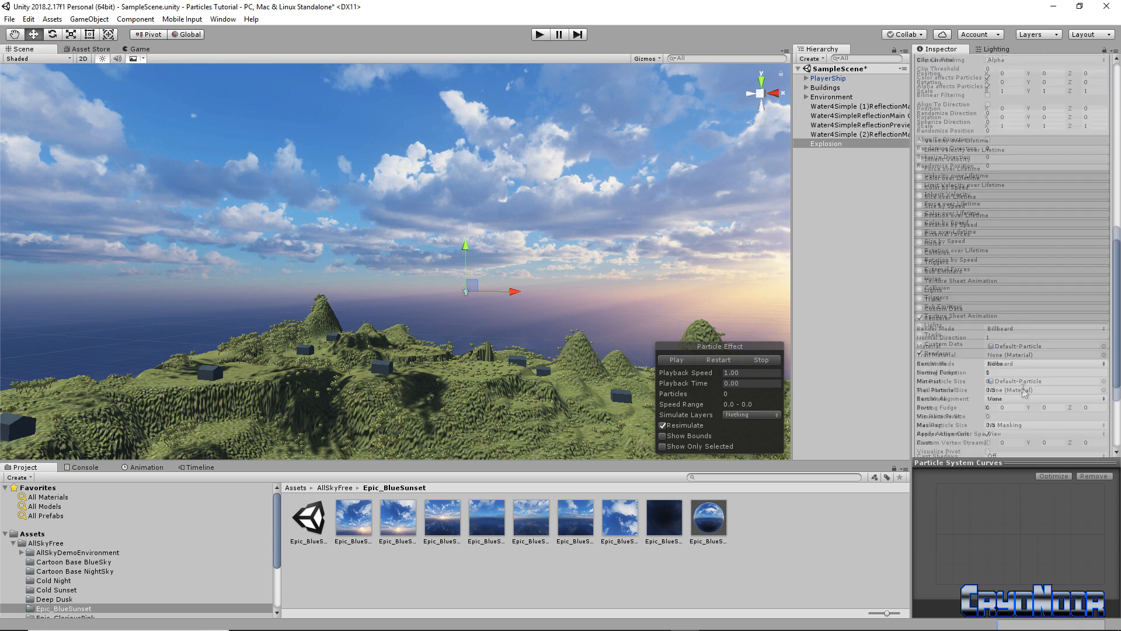
pyautogui.scroll(-2, 1023, 389)
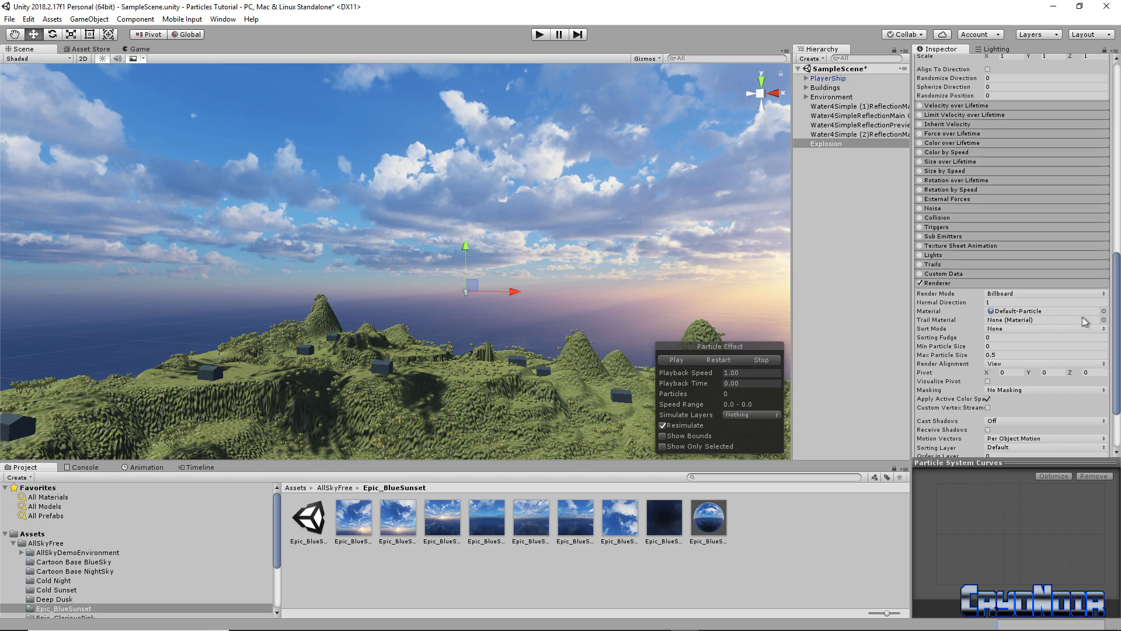
# Assign Sprites-Default as the Renderer material and preview the solid orange squares
pyautogui.click(1104, 310)
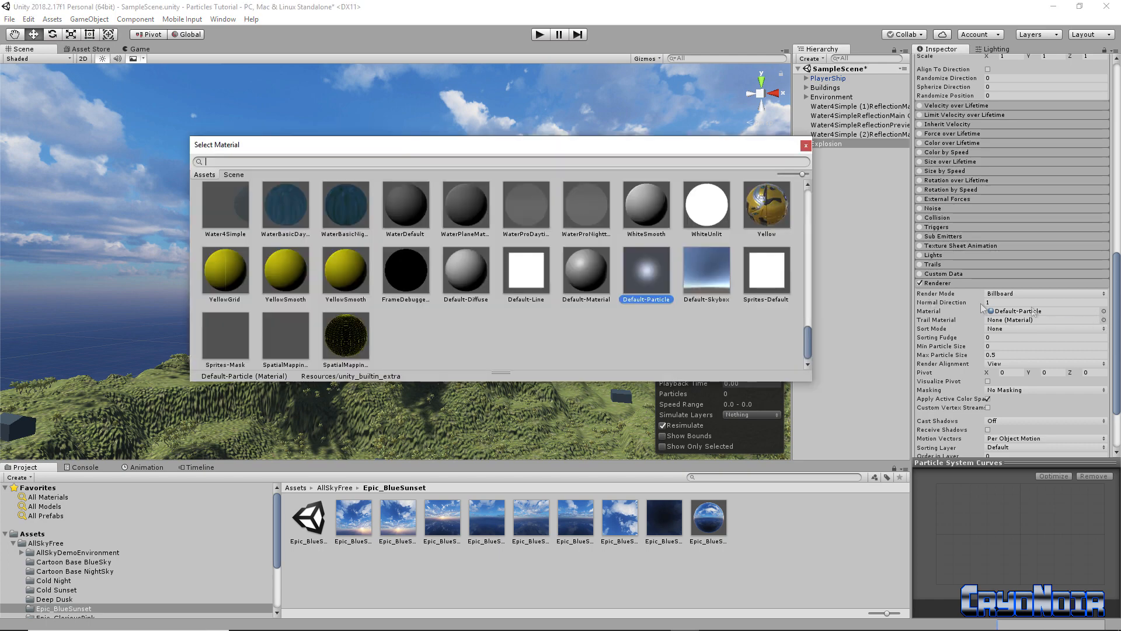
pyautogui.doubleClick(771, 274)
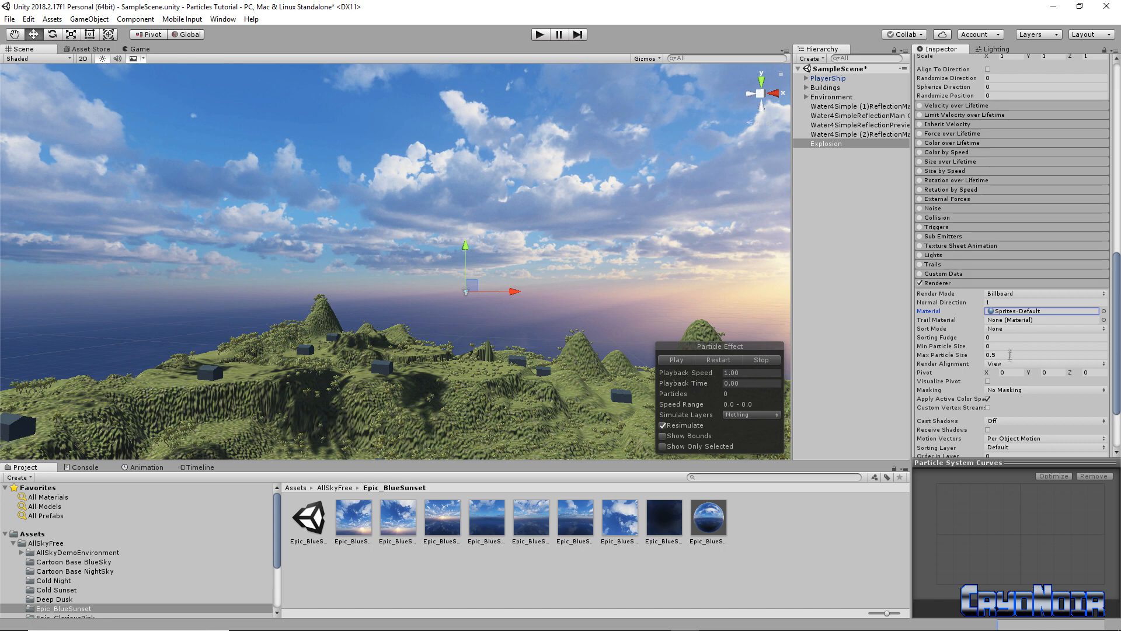
pyautogui.scroll(-1, 1018, 409)
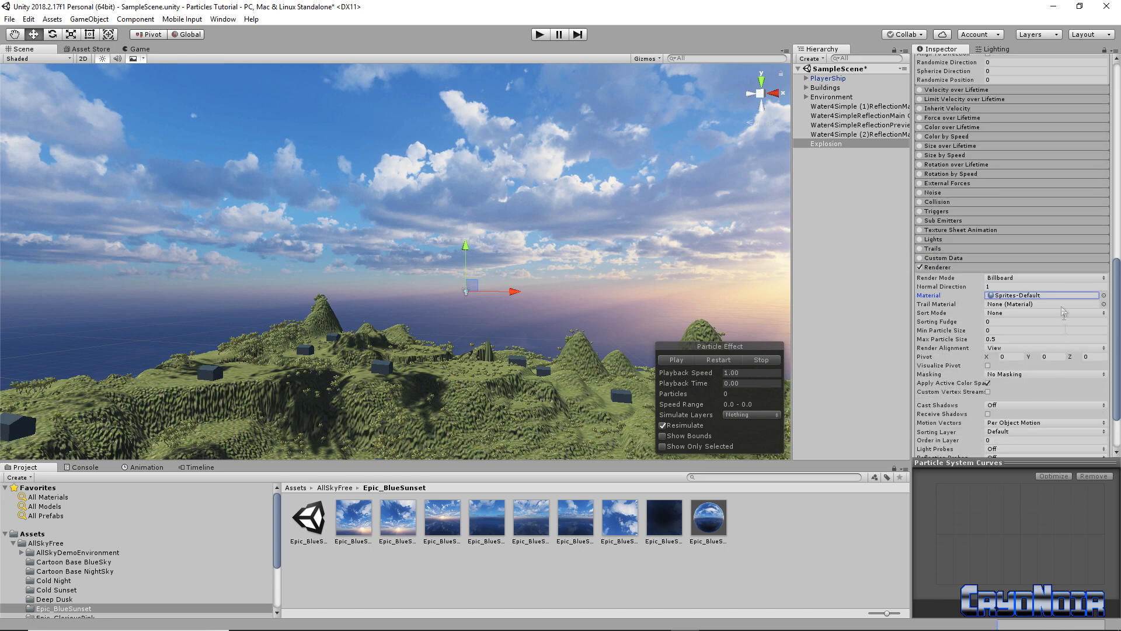
pyautogui.scroll(12, 1058, 292)
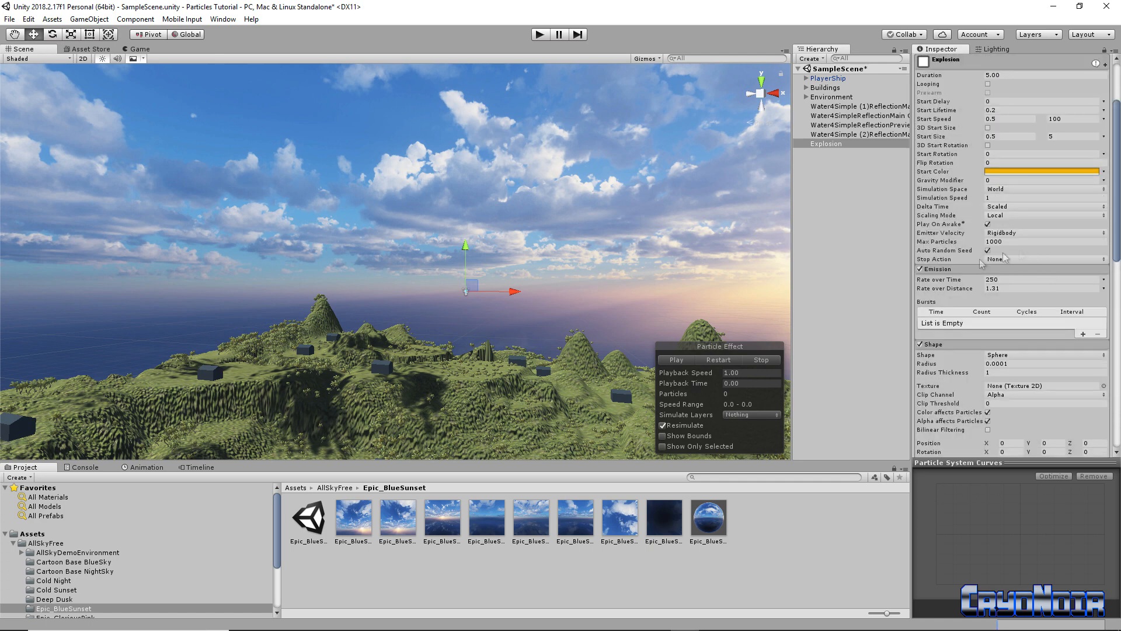
pyautogui.click(676, 359)
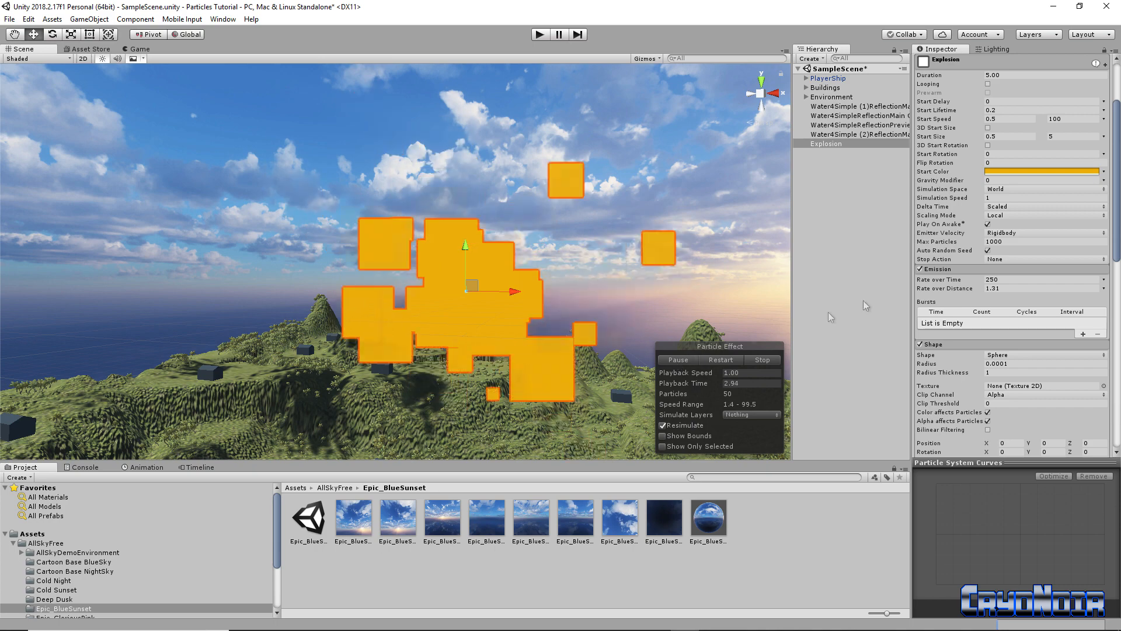
pyautogui.scroll(3, 1070, 229)
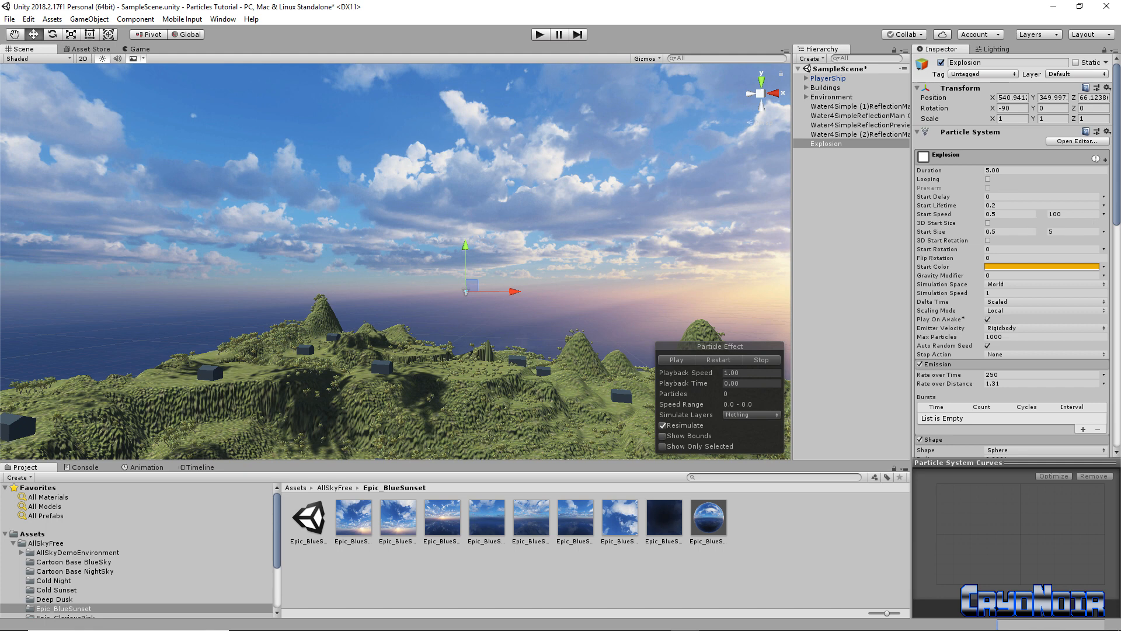
# Change Duration from 5.00 to 0.50 seconds and replay the quick burst several times
pyautogui.click(1006, 169)
pyautogui.hotkey('shift', 'Right')
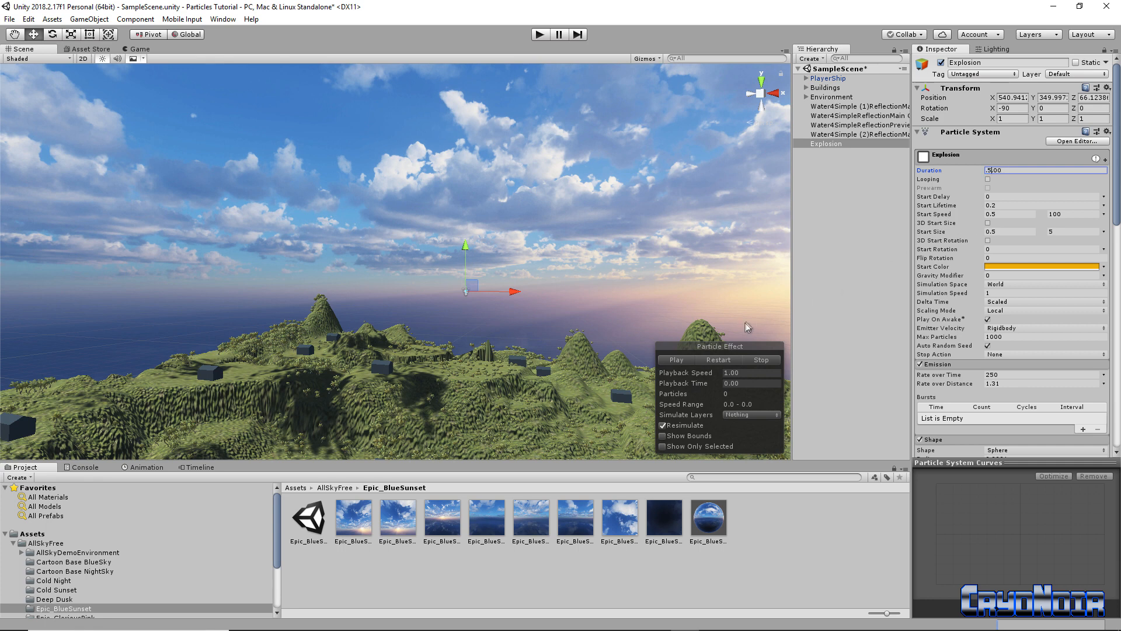
pyautogui.click(947, 170)
pyautogui.press('BackSpace')
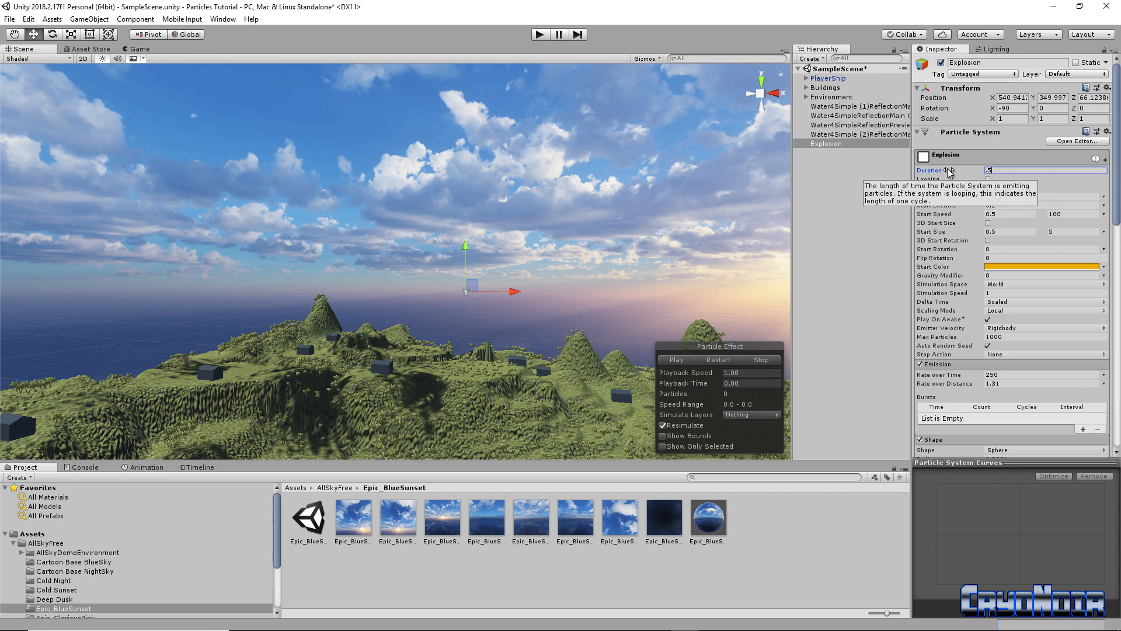
pyautogui.click(676, 360)
pyautogui.click(676, 359)
pyautogui.click(676, 359)
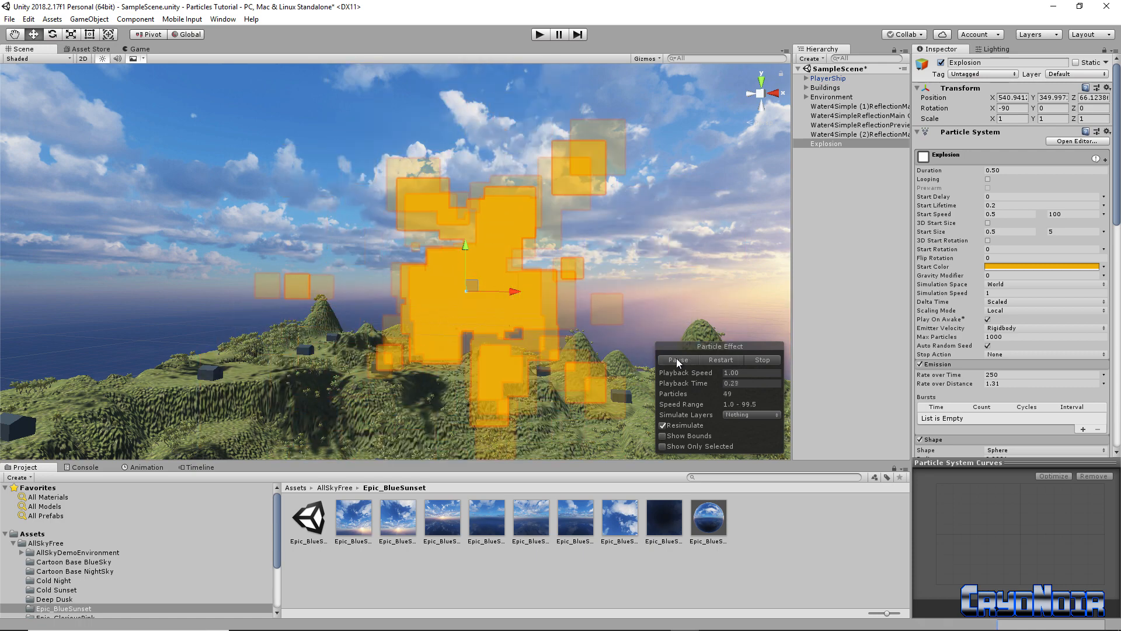
pyautogui.click(676, 359)
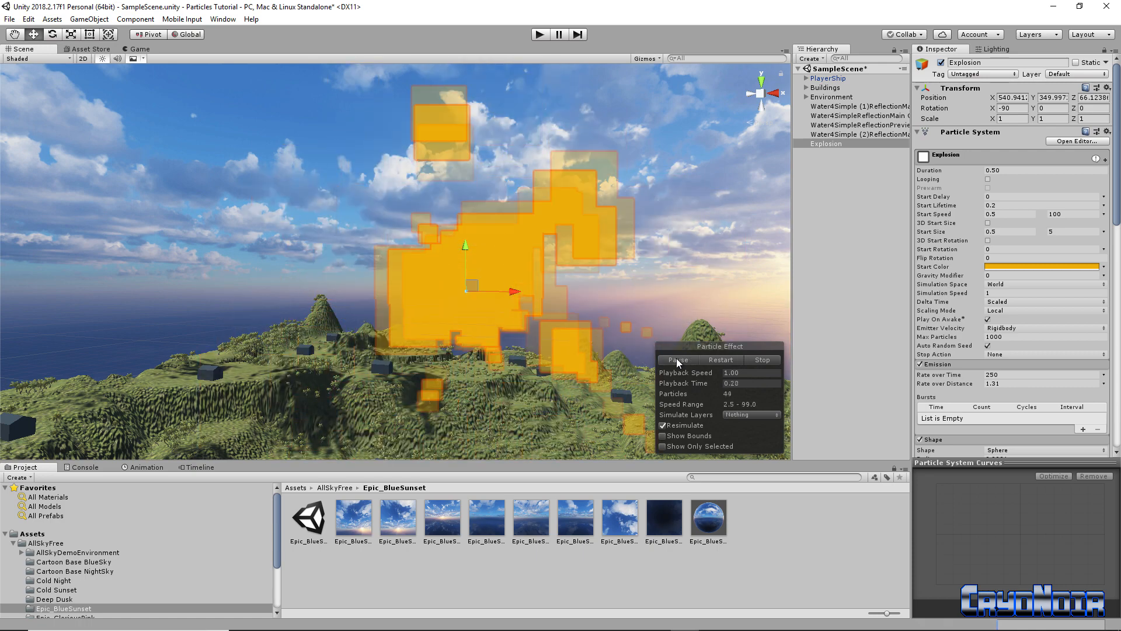
pyautogui.scroll(-5, 1010, 303)
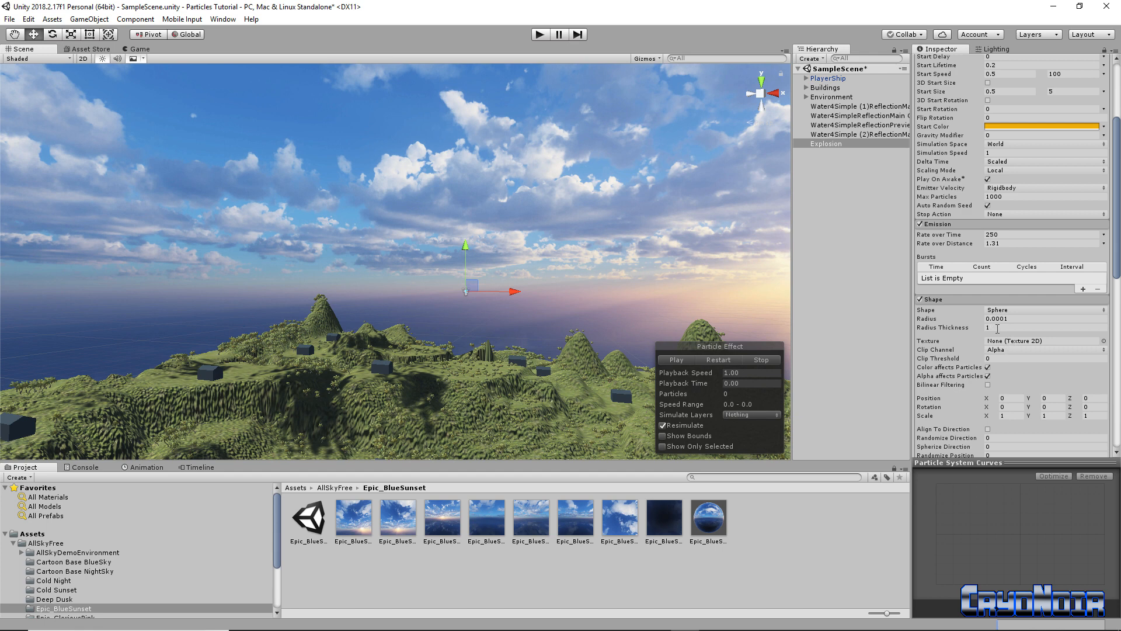
# Set the maximum Start Size to 1 and preview the burst from an orbited view
pyautogui.scroll(4, 992, 301)
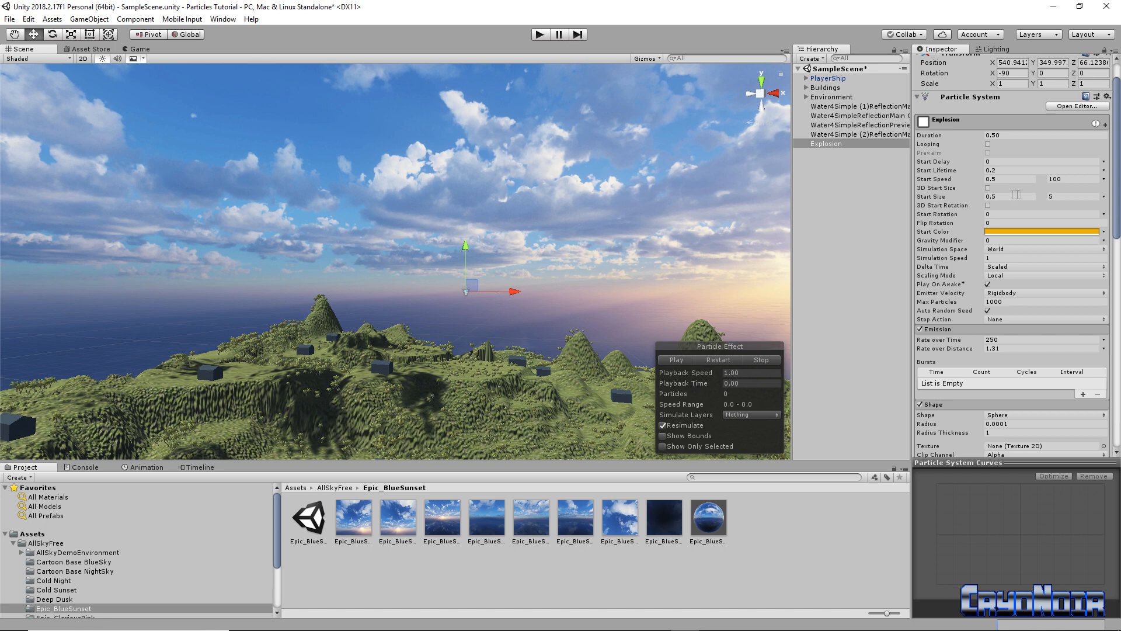
pyautogui.click(1050, 198)
pyautogui.click(678, 360)
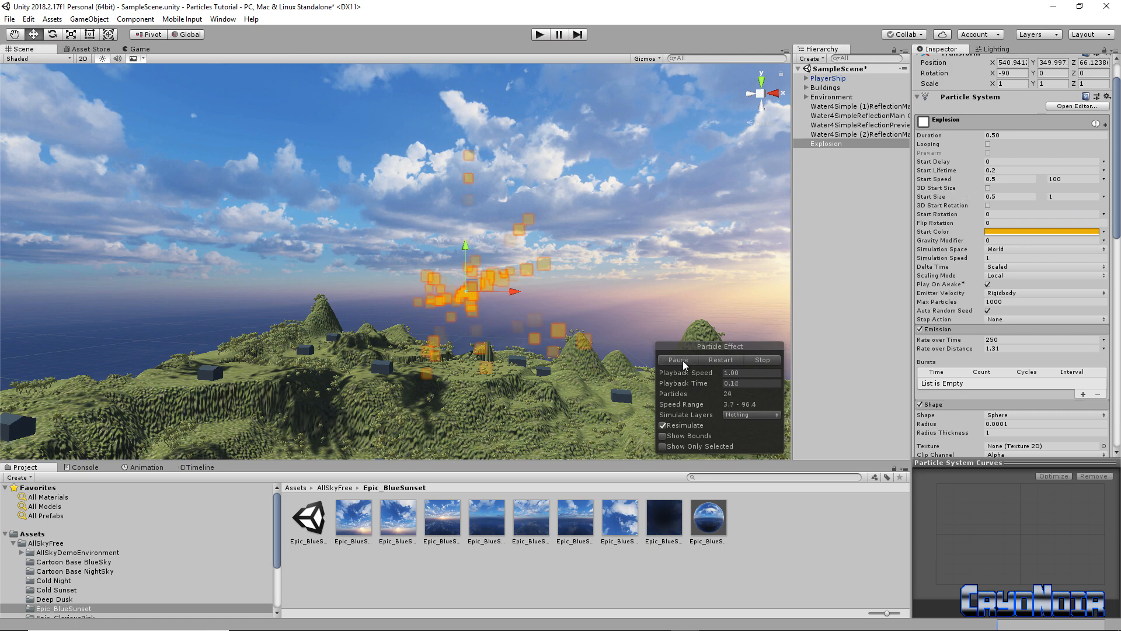
pyautogui.keyDown('alt'); pyautogui.moveTo(482, 432); pyautogui.dragTo(481, 393); pyautogui.keyUp('alt')
pyautogui.click(674, 360)
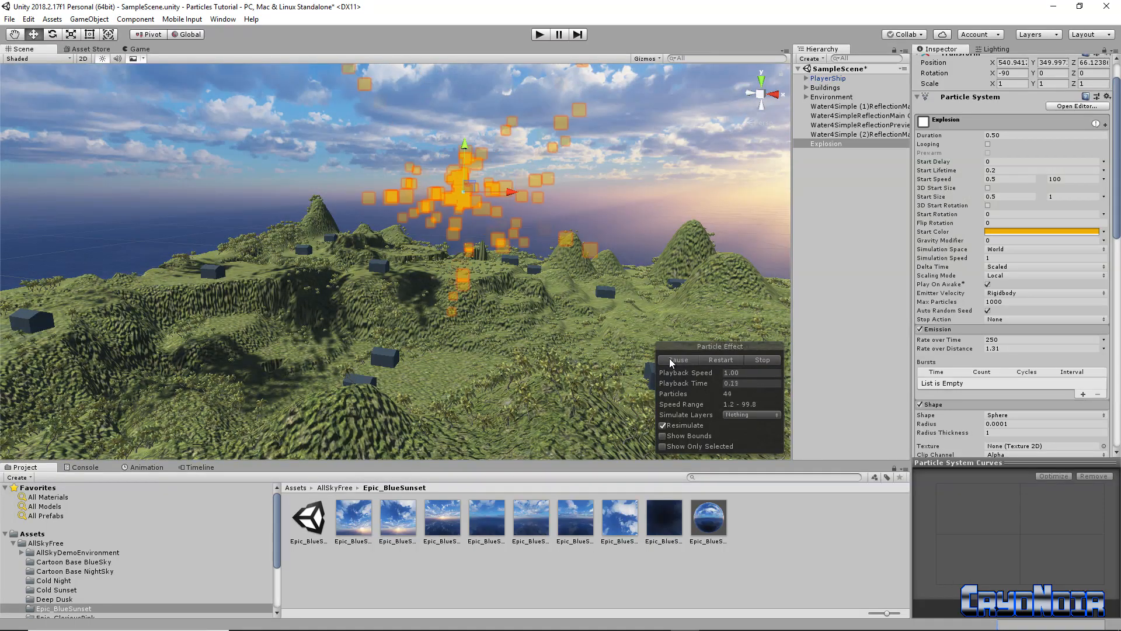
pyautogui.click(674, 360)
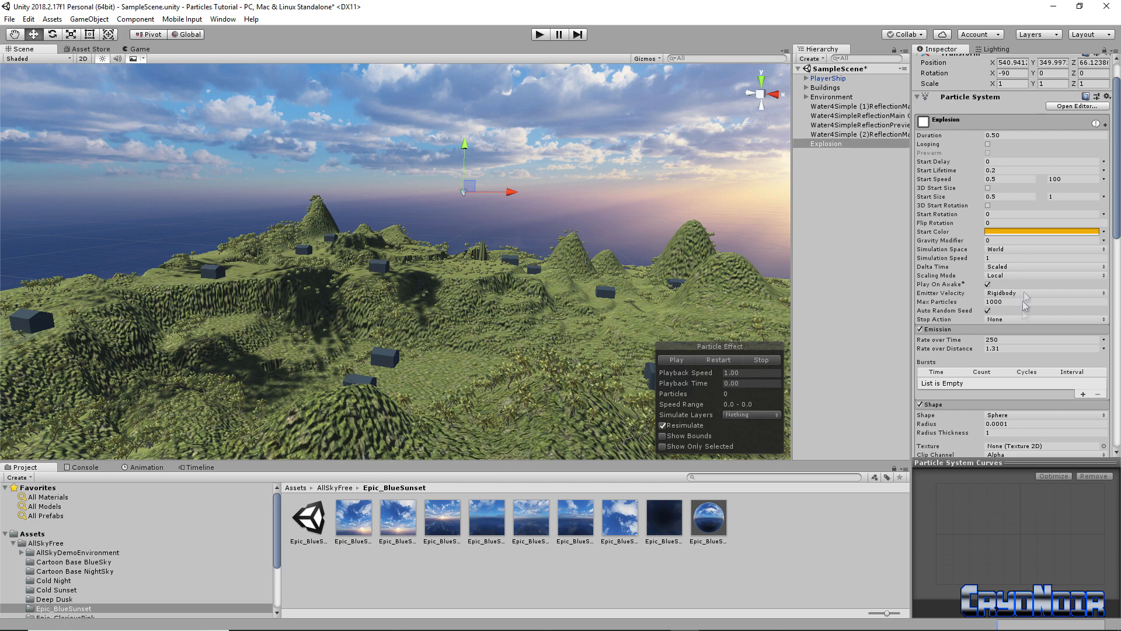
# Set Emission Rate over Time to 300 and replay the burst
pyautogui.moveTo(993, 339); pyautogui.dragTo(1063, 338)
pyautogui.click(966, 342)
pyautogui.write('300')
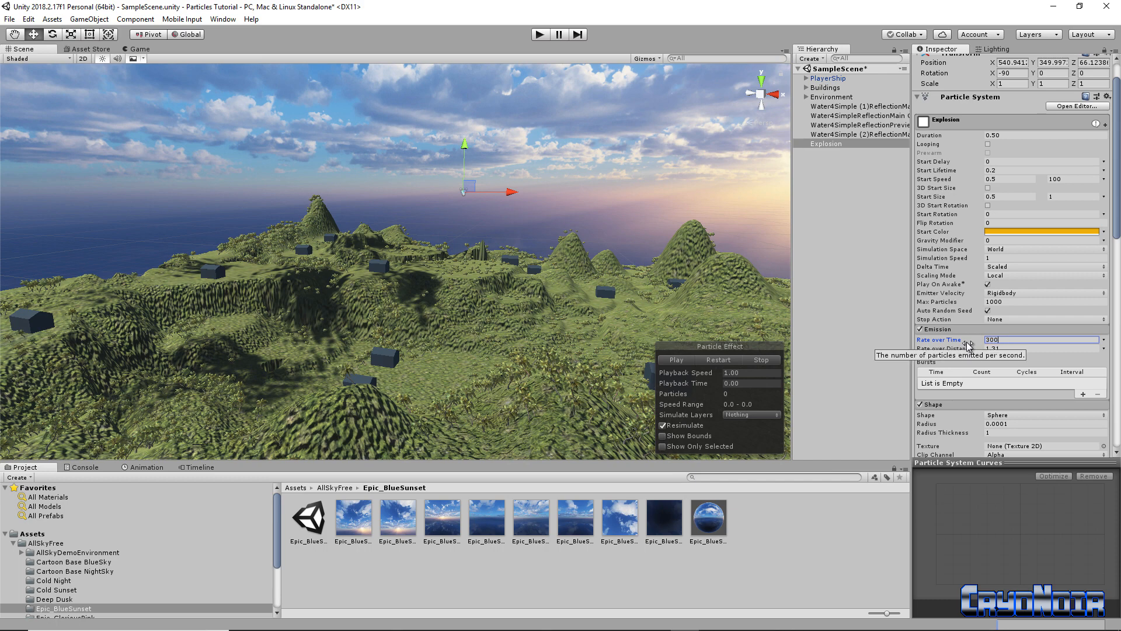
pyautogui.click(675, 360)
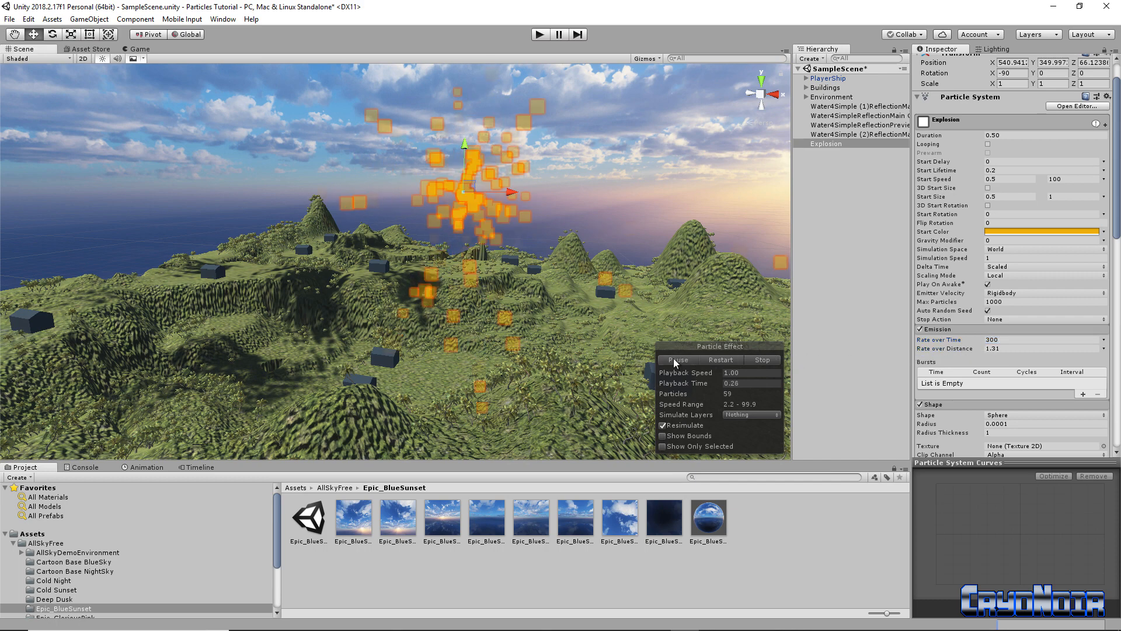
pyautogui.click(675, 360)
# Lower the Explosion from the sky and move it beside the bottom-left house
pyautogui.click(675, 360)
pyautogui.moveTo(549, 269)
pyautogui.mouseDown(button='right')
pyautogui.moveTo(547, 308)
pyautogui.moveTo(548, 254)
pyautogui.mouseUp(button='right')
pyautogui.moveTo(468, 141); pyautogui.dragTo(460, 418)
pyautogui.moveTo(519, 333); pyautogui.dragTo(555, 421, button='right')
pyautogui.moveTo(507, 225); pyautogui.dragTo(384, 285)
pyautogui.moveTo(386, 316); pyautogui.dragTo(589, 305, button='right')
pyautogui.moveTo(450, 86); pyautogui.dragTo(370, 71)
pyautogui.moveTo(426, 171); pyautogui.dragTo(442, 117, button='right')
pyautogui.moveTo(397, 135); pyautogui.dragTo(394, 379)
pyautogui.moveTo(472, 336); pyautogui.dragTo(622, 248, button='right')
pyautogui.moveTo(613, 238); pyautogui.dragTo(229, 432)
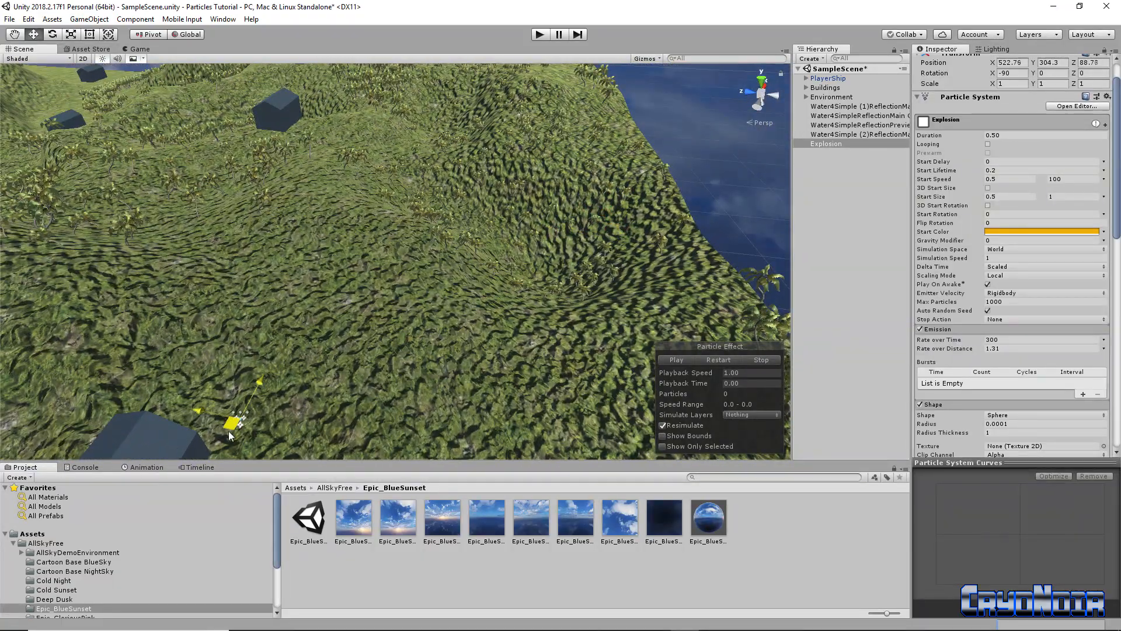
# Bring the Explosion down onto the house's roof corner
pyautogui.moveTo(161, 426); pyautogui.dragTo(318, 211, button='right')
pyautogui.moveTo(323, 173); pyautogui.dragTo(507, 354)
pyautogui.moveTo(504, 355); pyautogui.dragTo(722, 301, button='right')
pyautogui.moveTo(705, 304); pyautogui.dragTo(575, 409)
pyautogui.moveTo(575, 408); pyautogui.dragTo(564, 223, button='right')
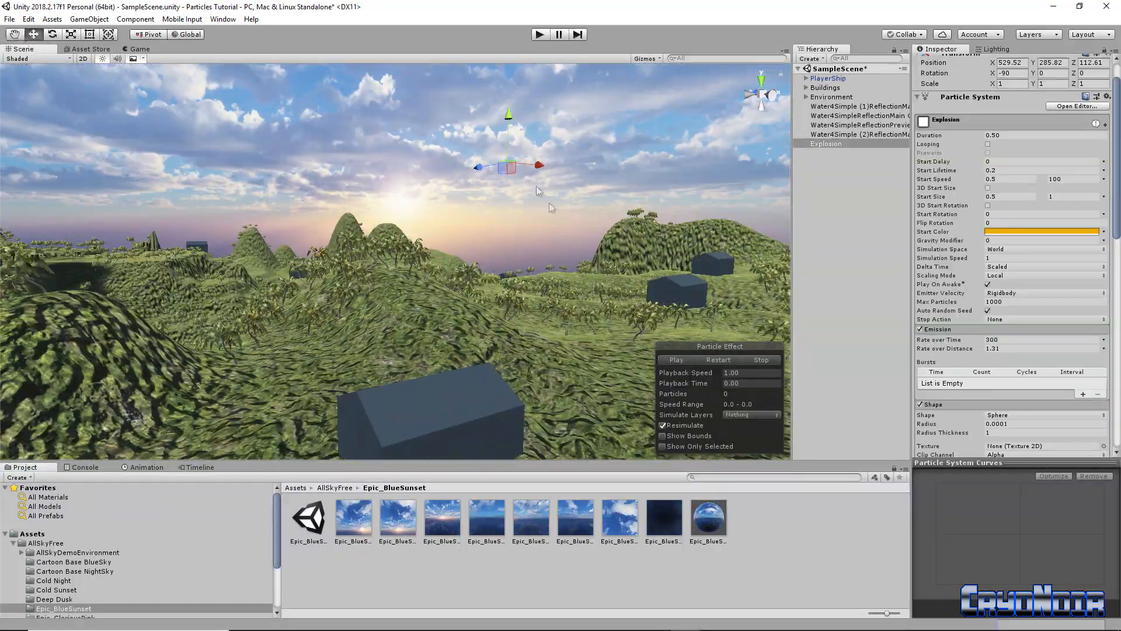
pyautogui.moveTo(508, 114); pyautogui.dragTo(477, 379)
pyautogui.moveTo(433, 349); pyautogui.dragTo(434, 359)
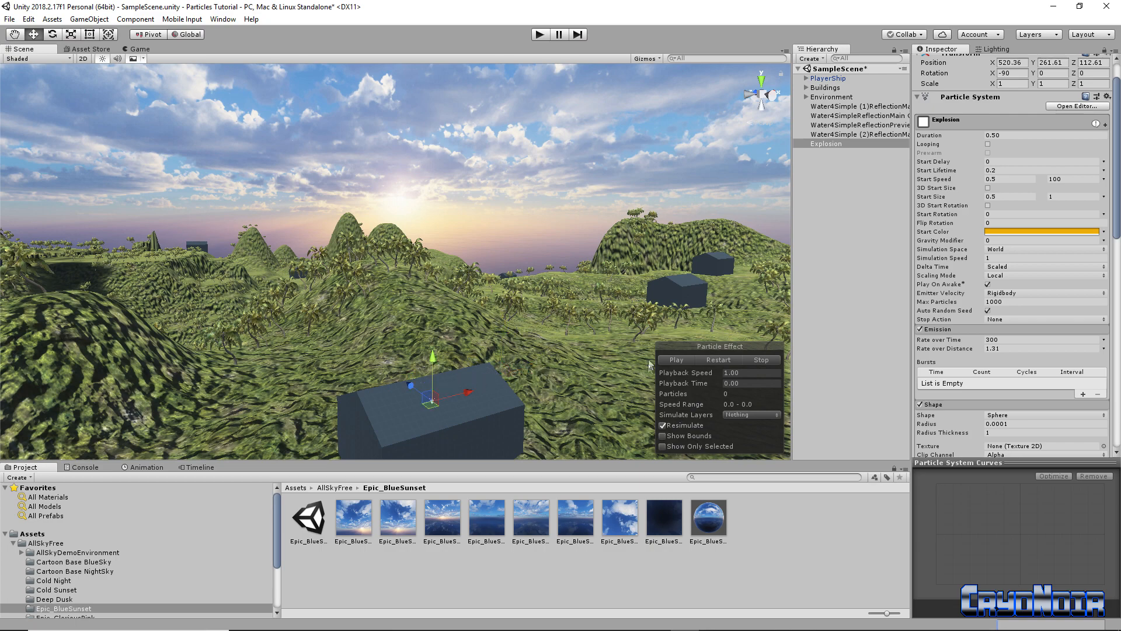
# Push the Explosion back onto the roof at 520.36, 261.61, 120.17 and preview the burst
pyautogui.click(676, 359)
pyautogui.keyDown('alt'); pyautogui.moveTo(676, 359); pyautogui.dragTo(574, 434); pyautogui.keyUp('alt')
pyautogui.moveTo(519, 377); pyautogui.dragTo(384, 362)
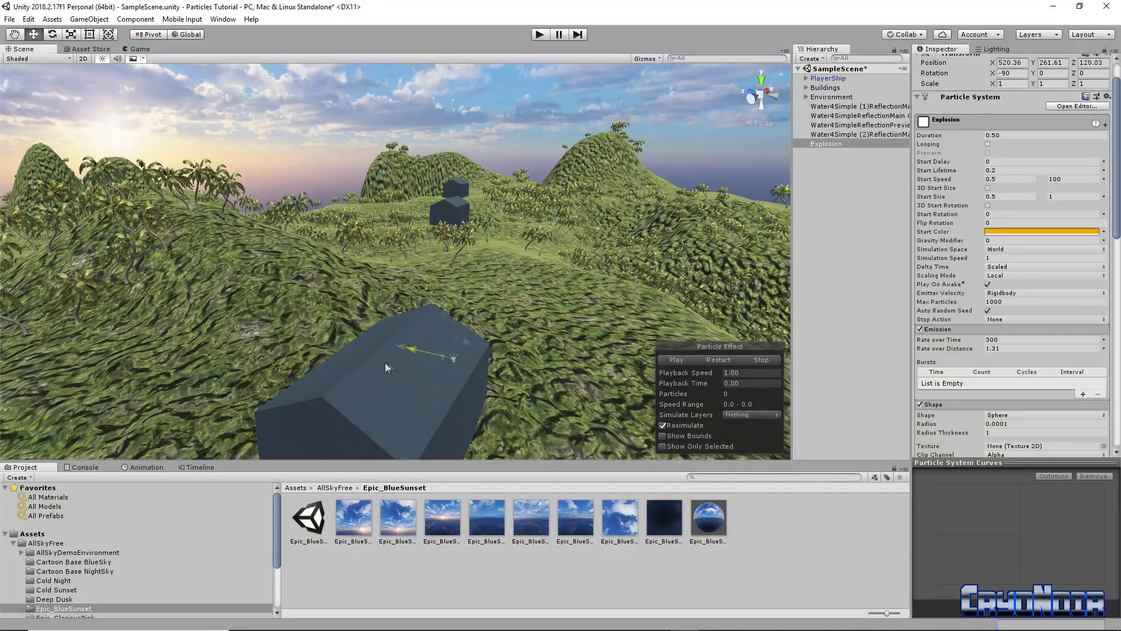
pyautogui.click(678, 359)
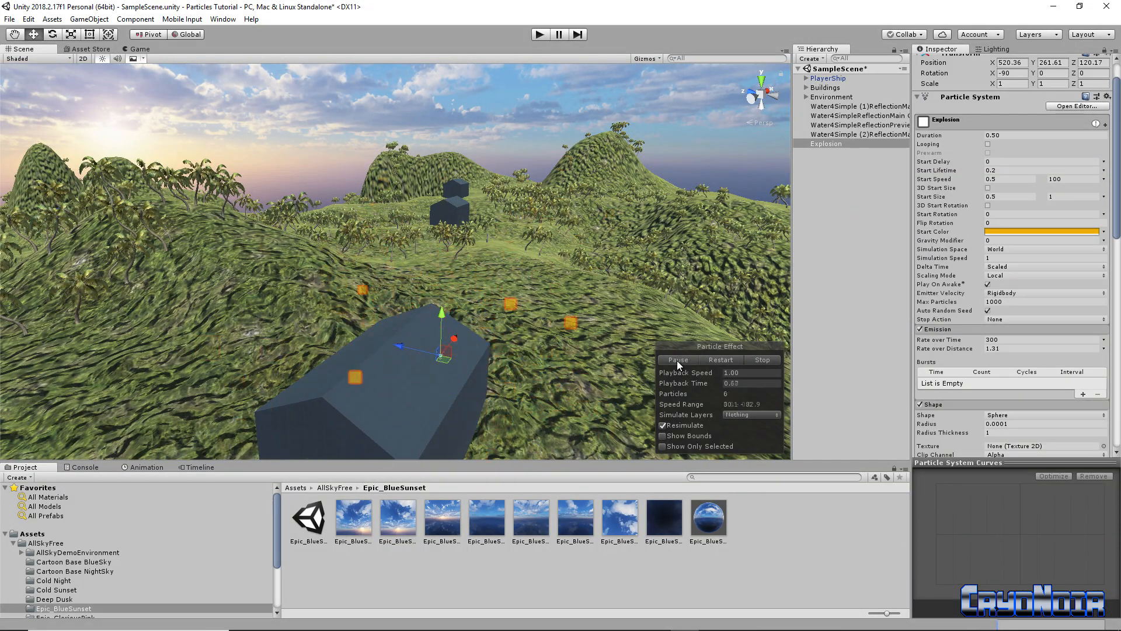
pyautogui.click(677, 360)
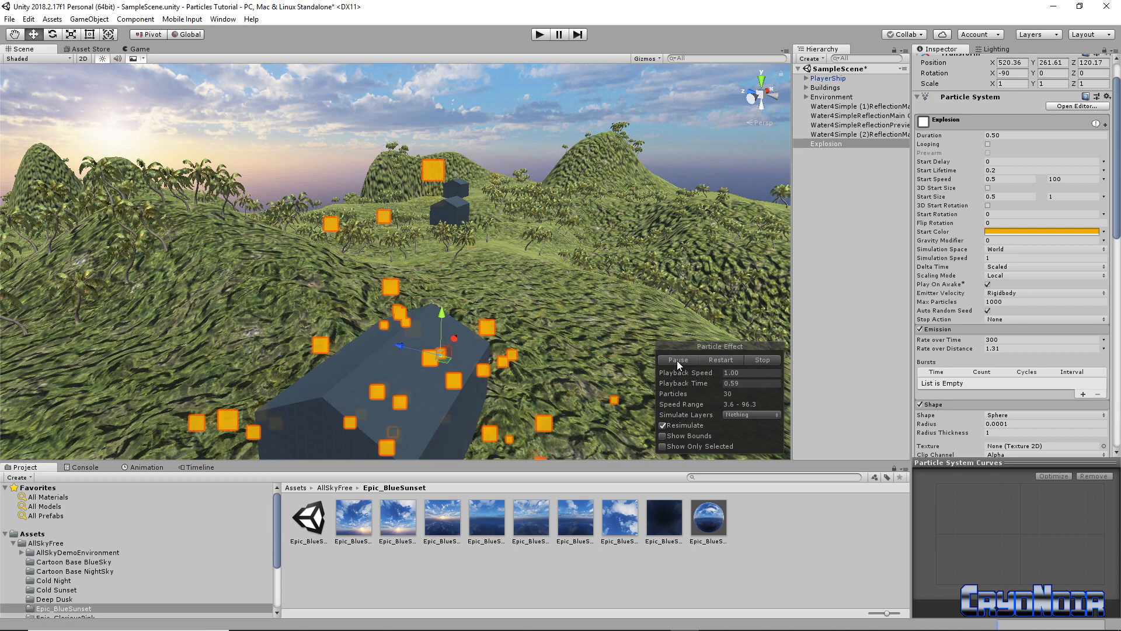
# Raise Emission Rate over Time to 400 and preview the denser burst
pyautogui.scroll(-3, 1047, 363)
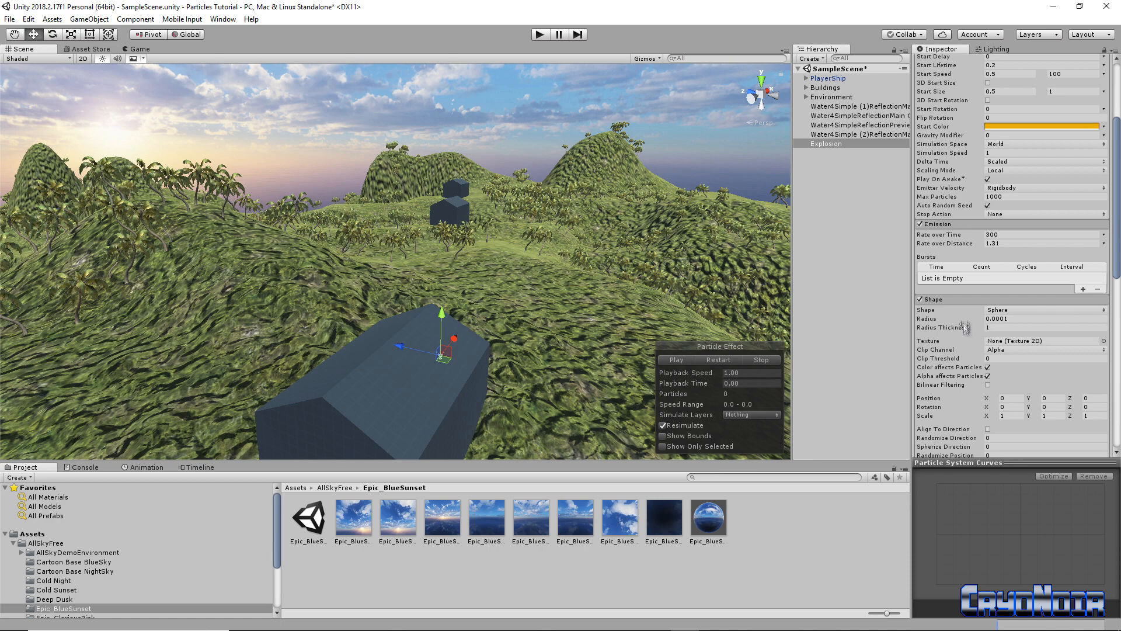
pyautogui.scroll(4, 1039, 308)
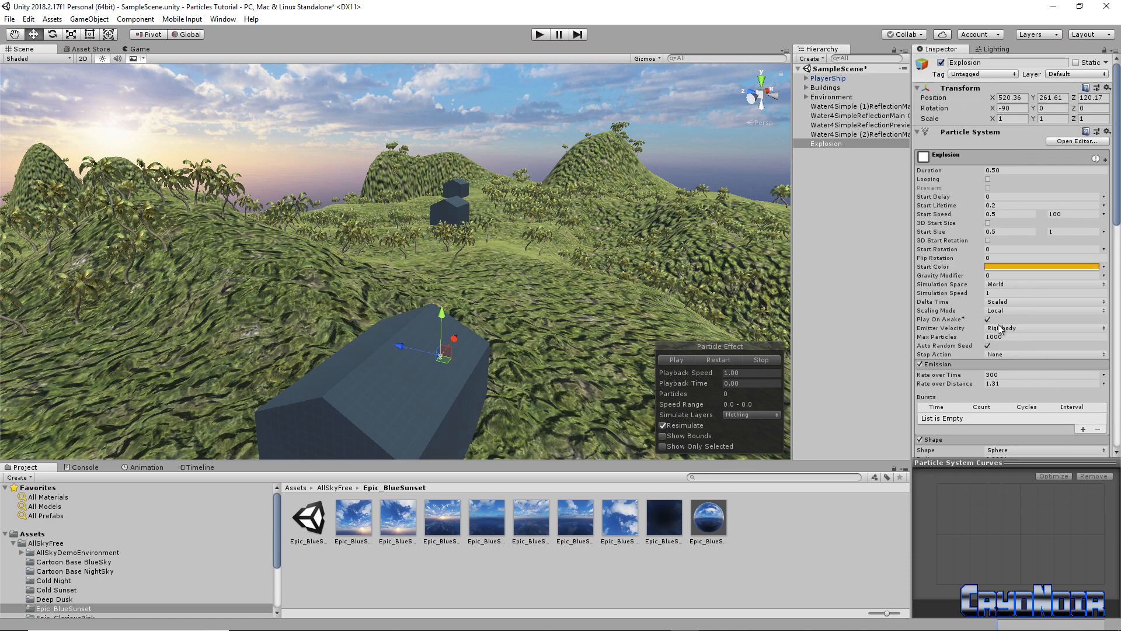
pyautogui.moveTo(982, 378)
pyautogui.mouseDown()
pyautogui.moveTo(1061, 381)
pyautogui.moveTo(987, 379)
pyautogui.mouseUp()
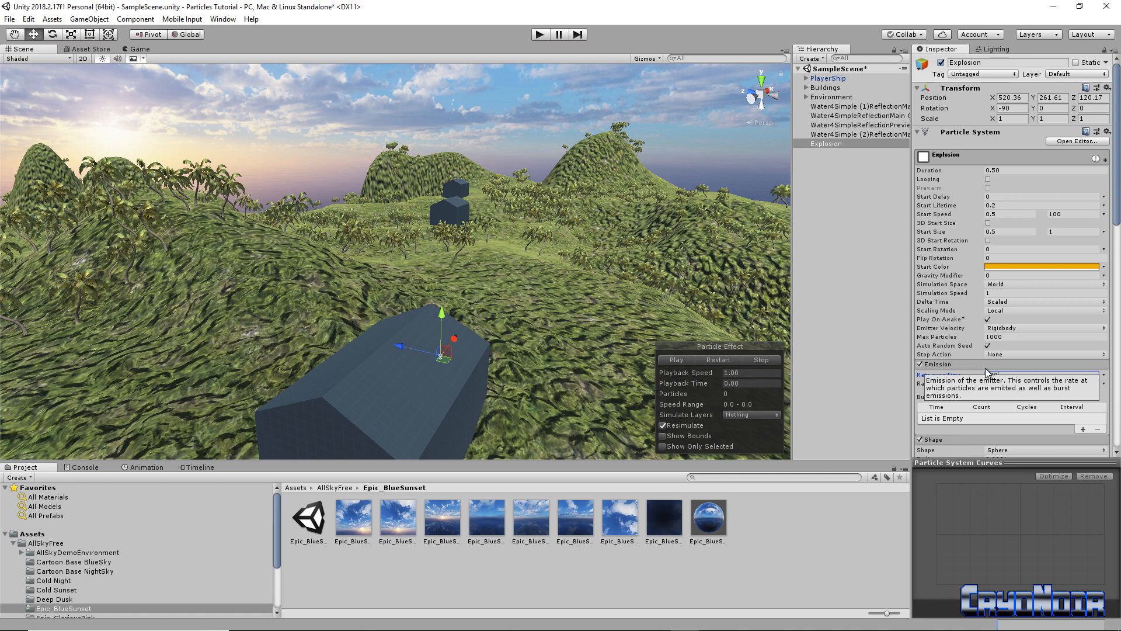
pyautogui.click(987, 364)
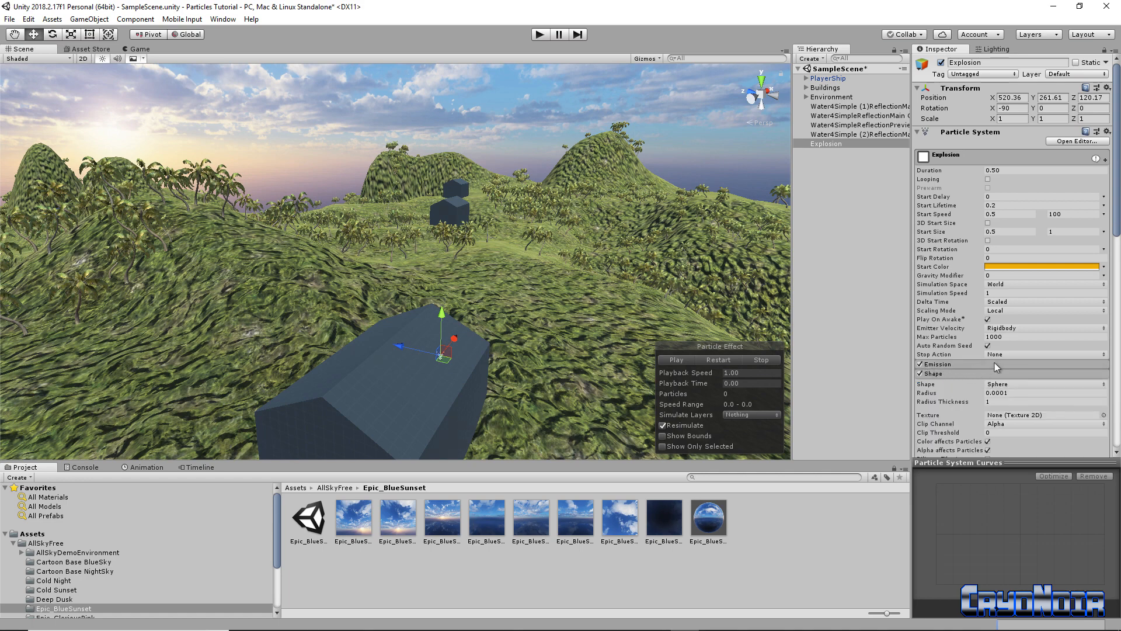
pyautogui.click(993, 364)
pyautogui.click(671, 360)
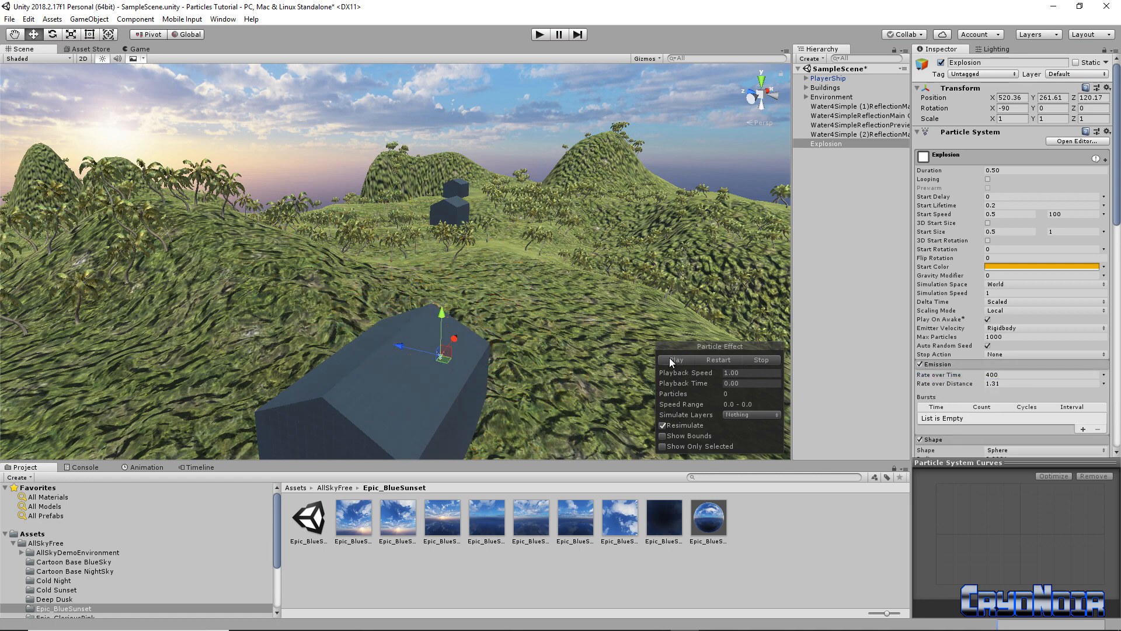
pyautogui.click(671, 360)
# Set Emission Rate over Distance to 14
pyautogui.click(988, 383)
pyautogui.write('17')
pyautogui.click(688, 366)
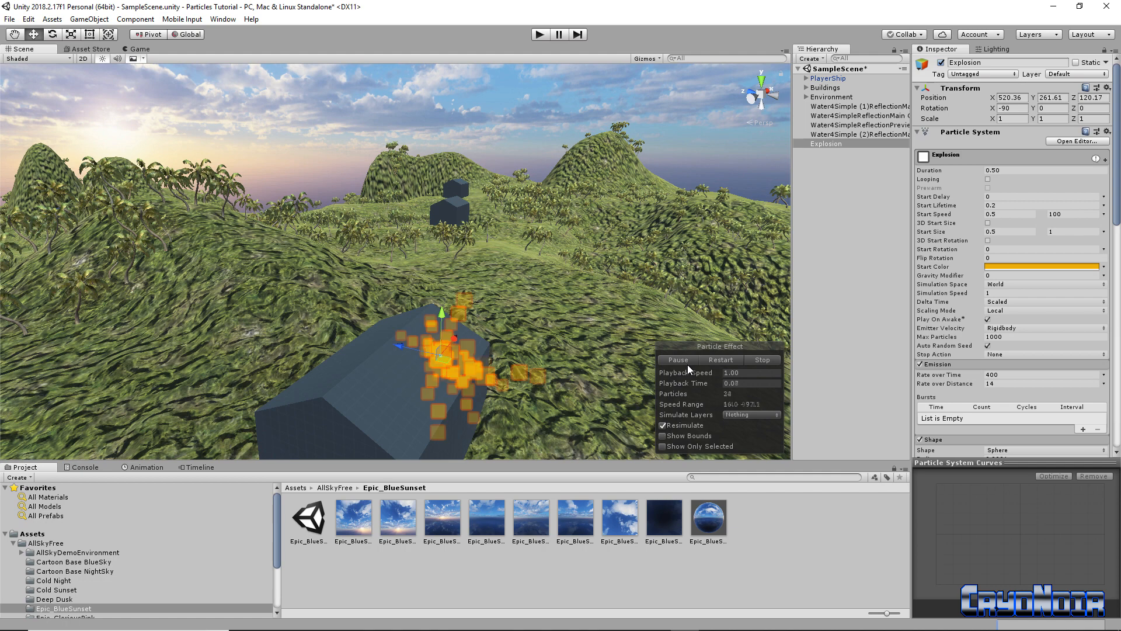
pyautogui.click(1006, 384)
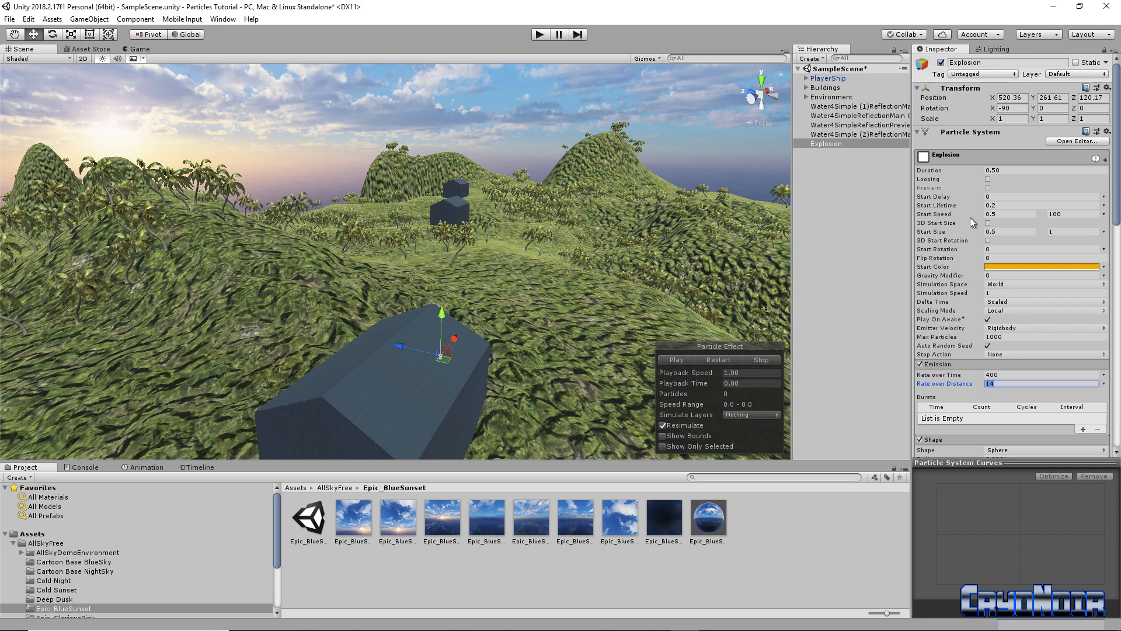
# Set the upper Start Size to 3 and replay the larger burst over the house
pyautogui.click(1051, 231)
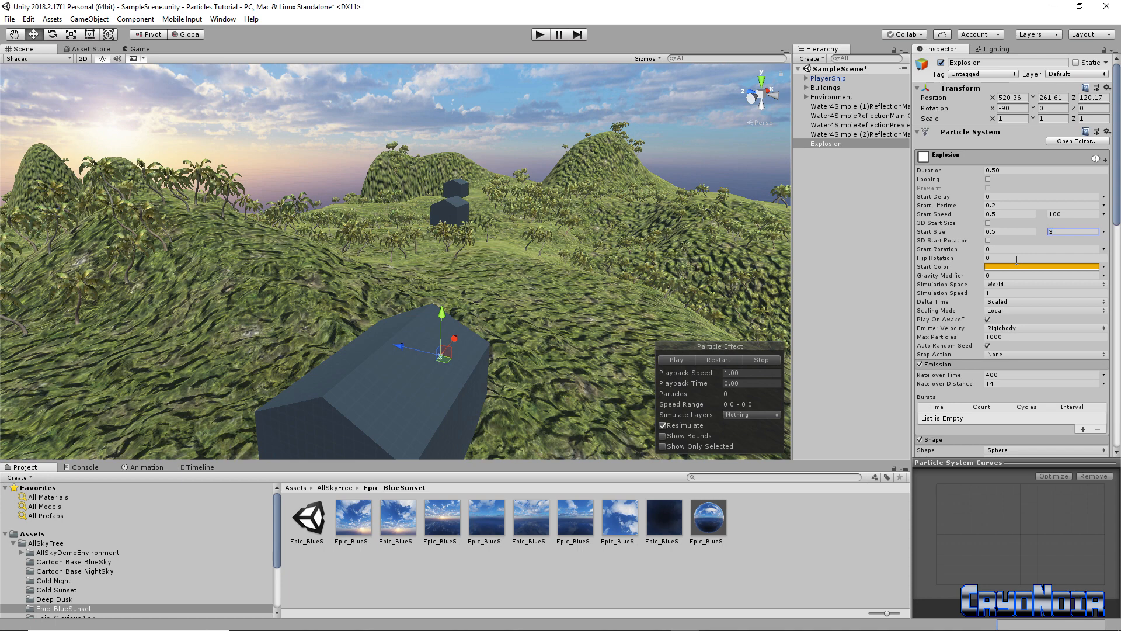
pyautogui.click(675, 362)
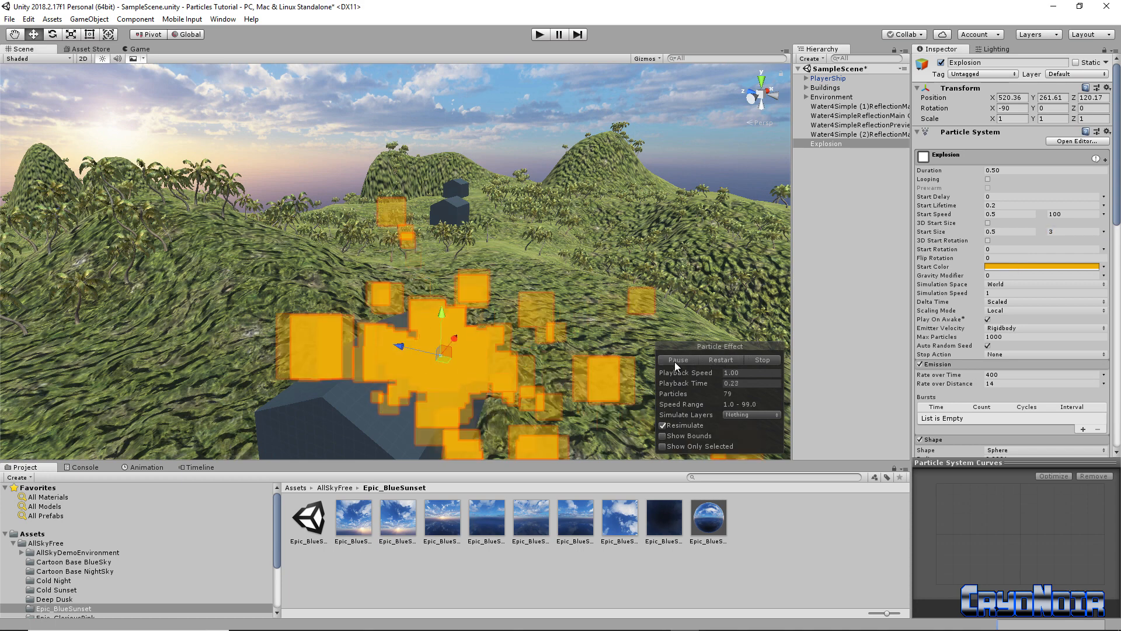
pyautogui.click(674, 361)
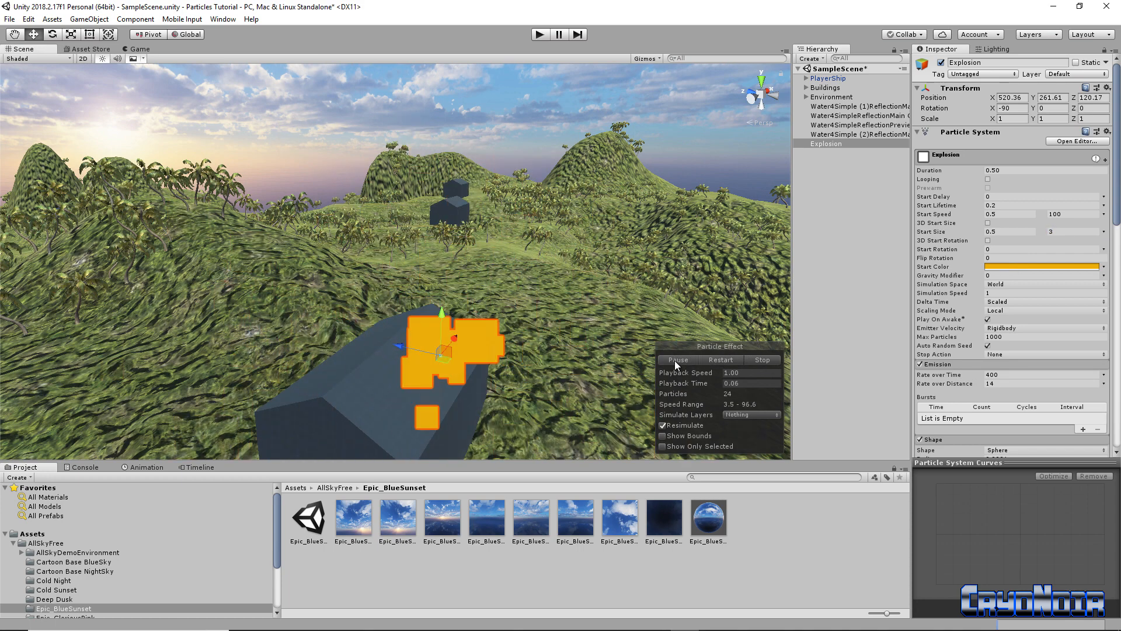
pyautogui.click(675, 361)
pyautogui.moveTo(573, 280); pyautogui.dragTo(575, 306, button='right')
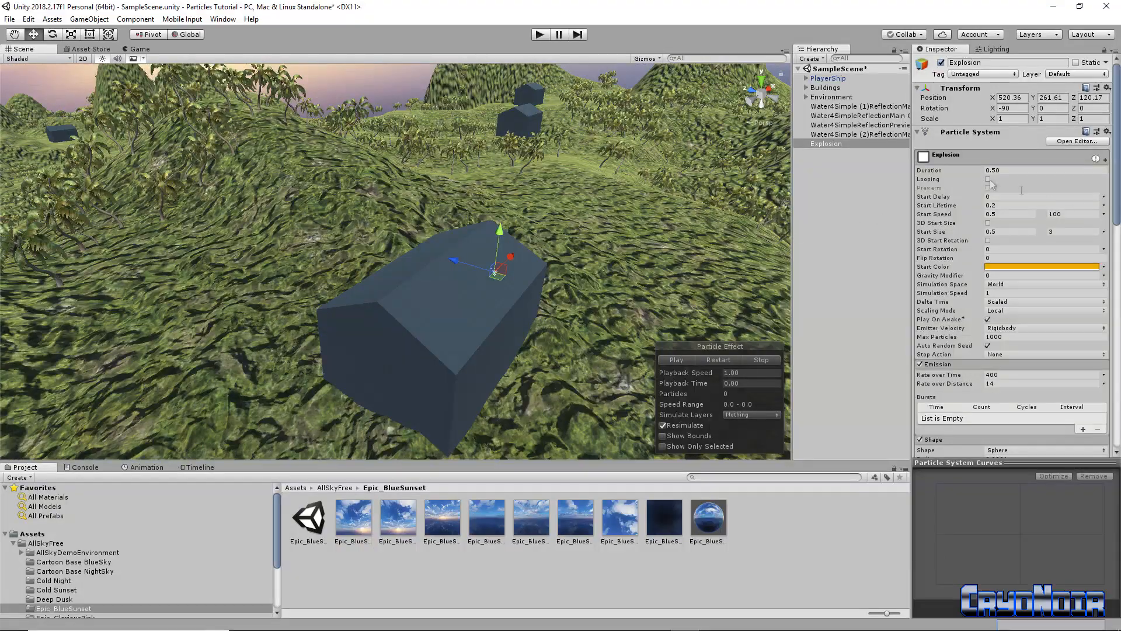
pyautogui.click(677, 360)
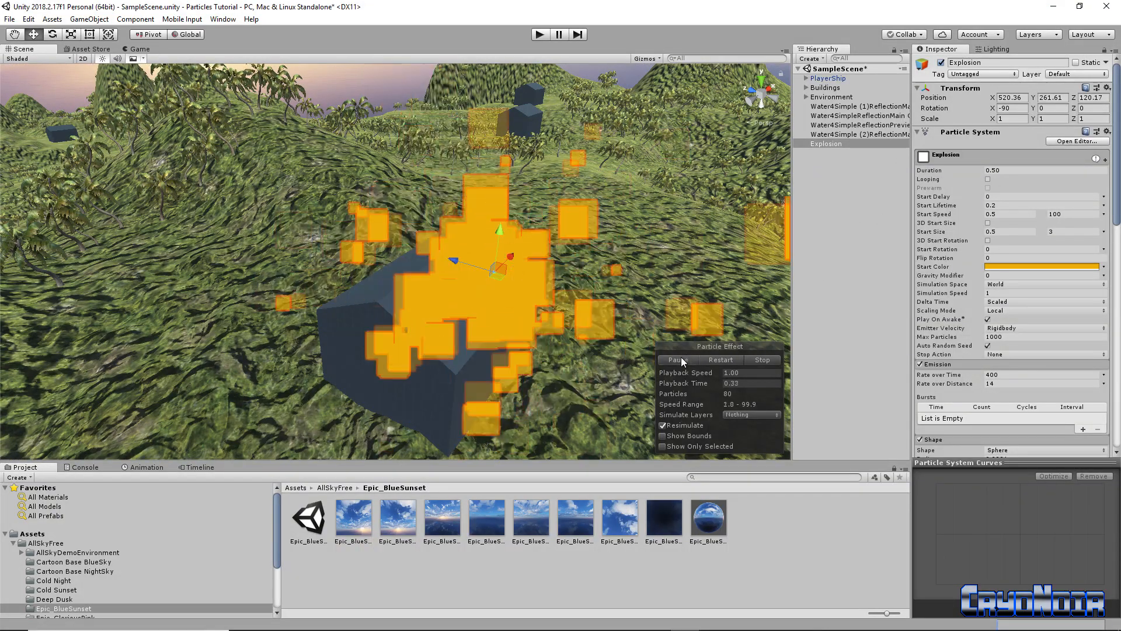
pyautogui.click(681, 355)
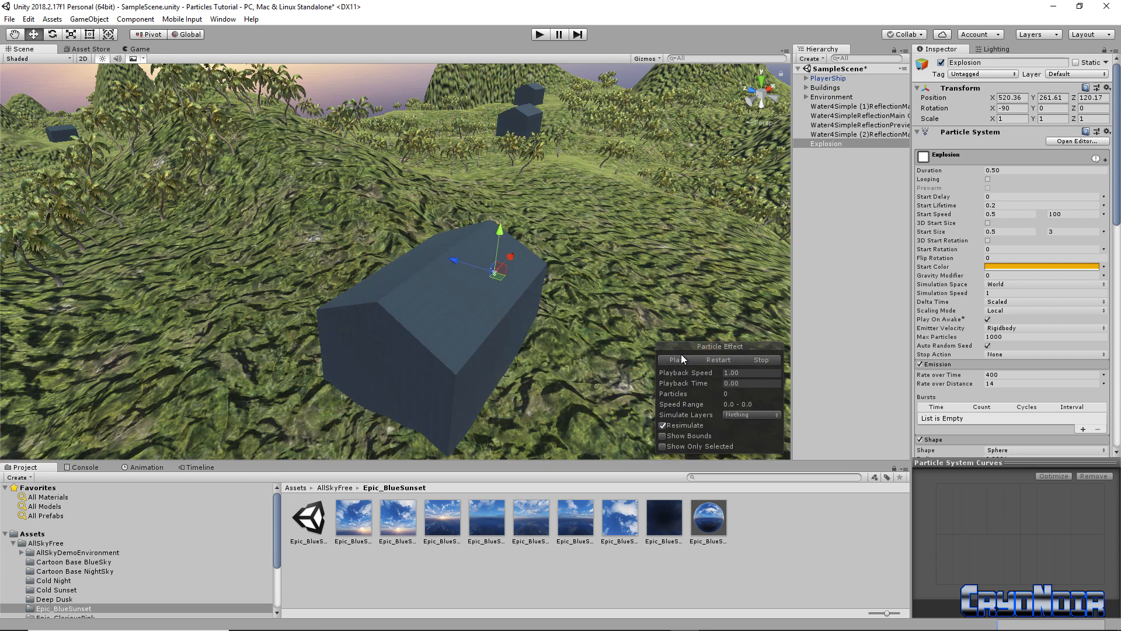
pyautogui.click(678, 358)
pyautogui.click(675, 360)
pyautogui.click(670, 359)
pyautogui.click(541, 35)
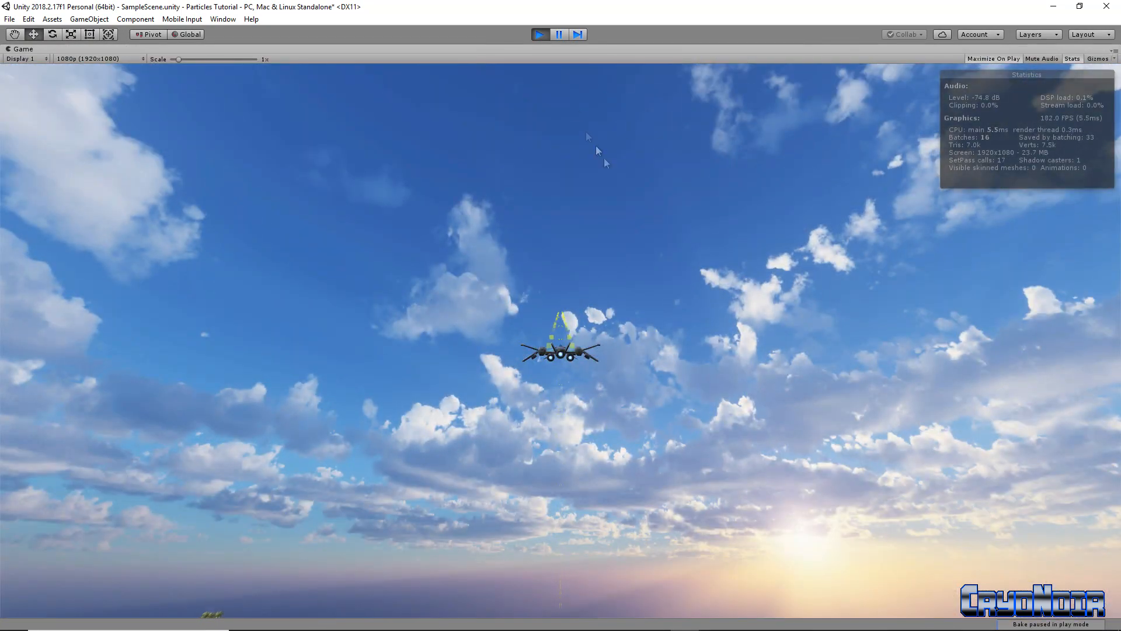
pyautogui.click(539, 34)
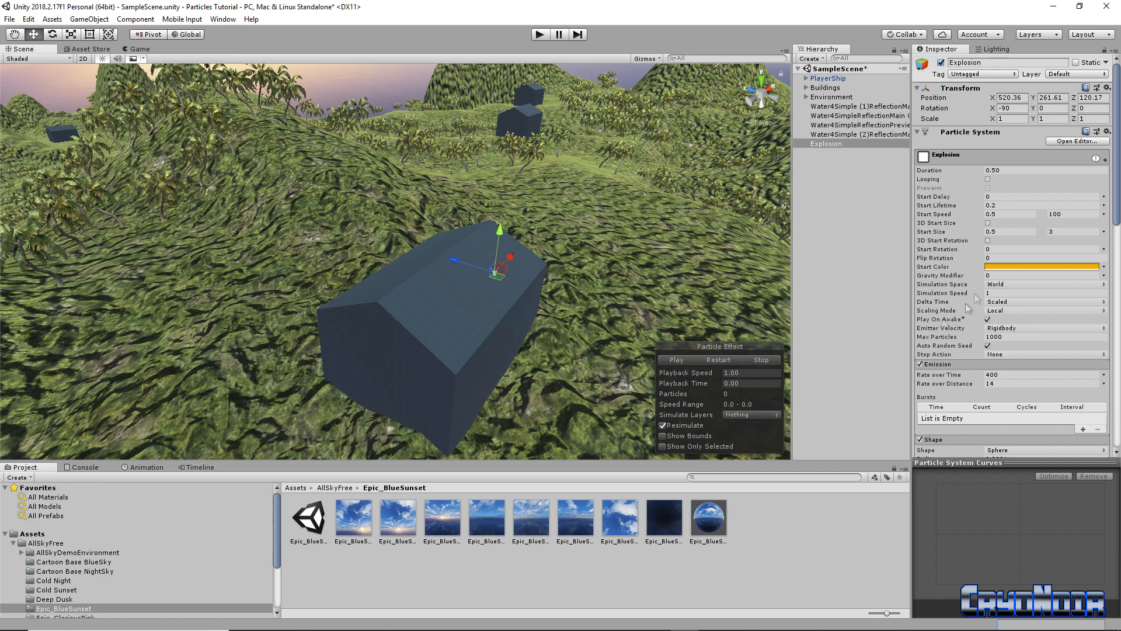
pyautogui.click(682, 360)
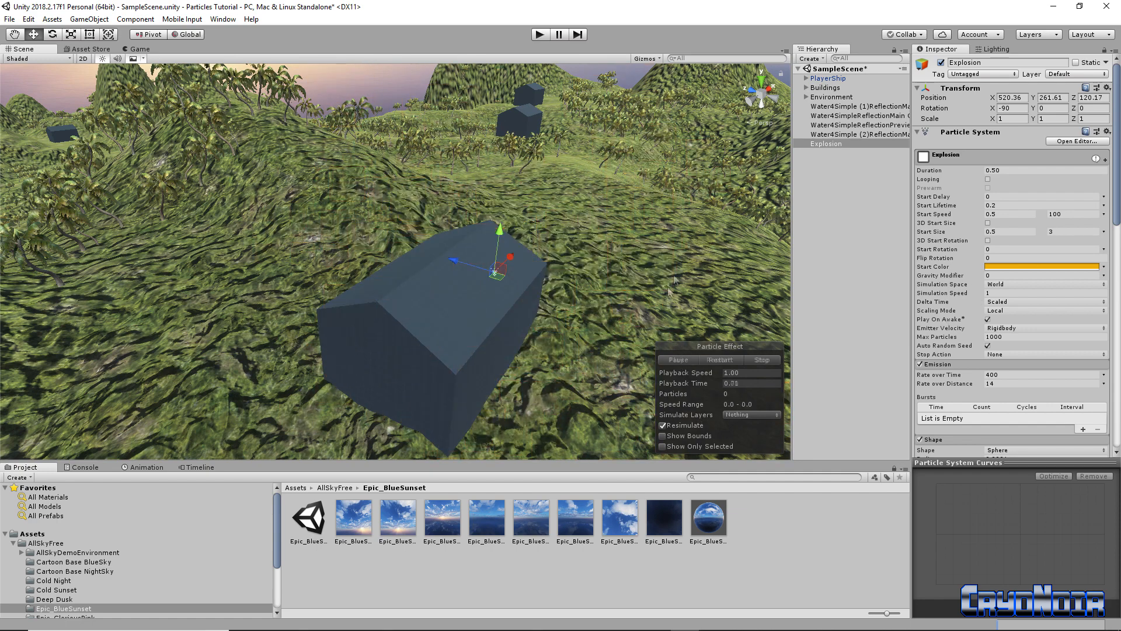
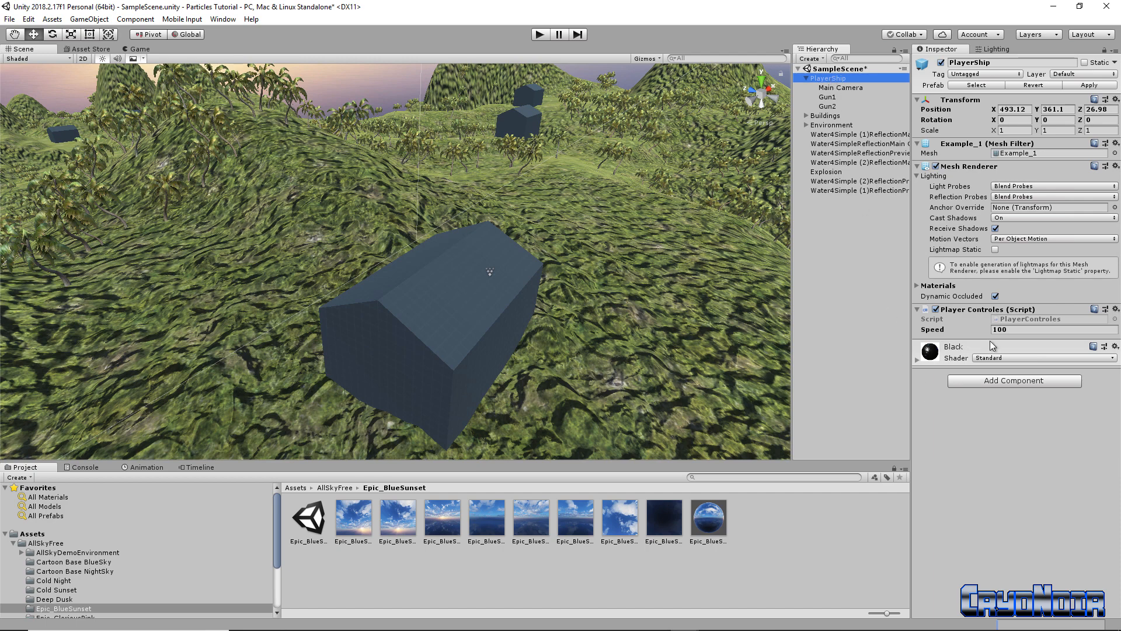
# Open the PlayerControles script in Visual Studio
pyautogui.doubleClick(1025, 317)
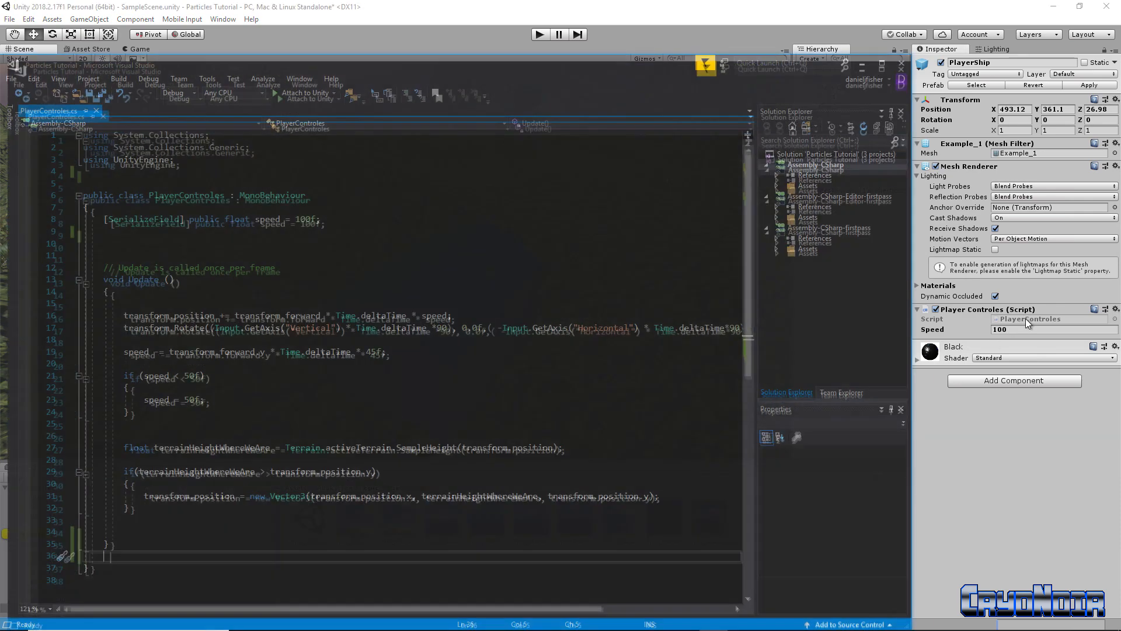
pyautogui.scroll(-4, 486, 323)
pyautogui.scroll(4, 523, 251)
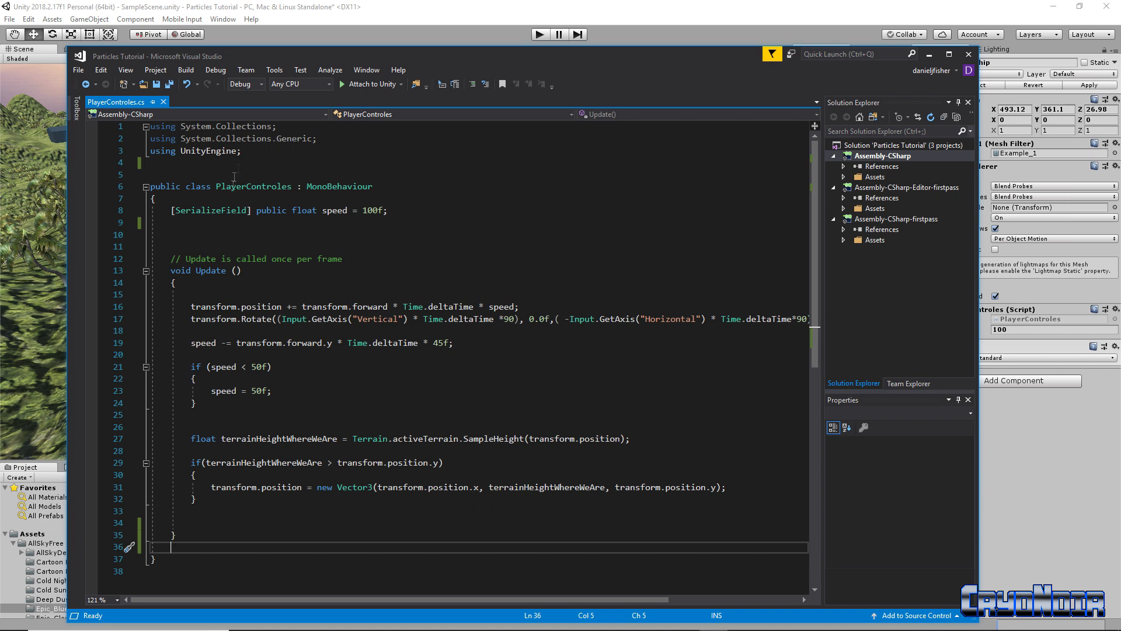
# Add 'using UnityStandardAssets.CrossPlatformInput;' below 'using UnityEngine;'
pyautogui.click(247, 152)
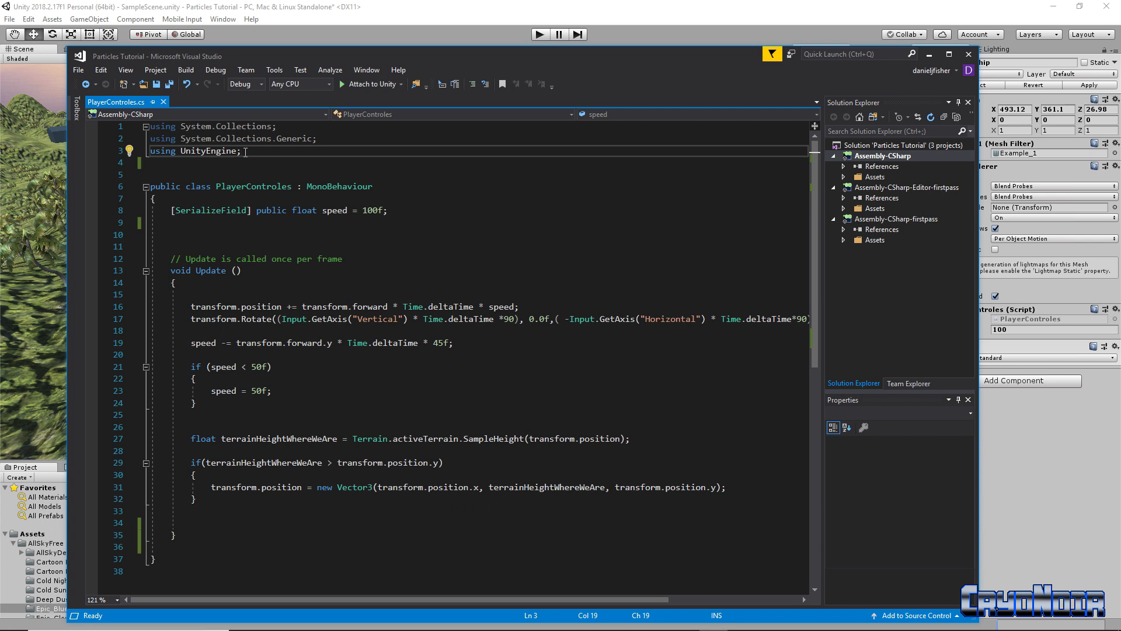
pyautogui.press('Return')
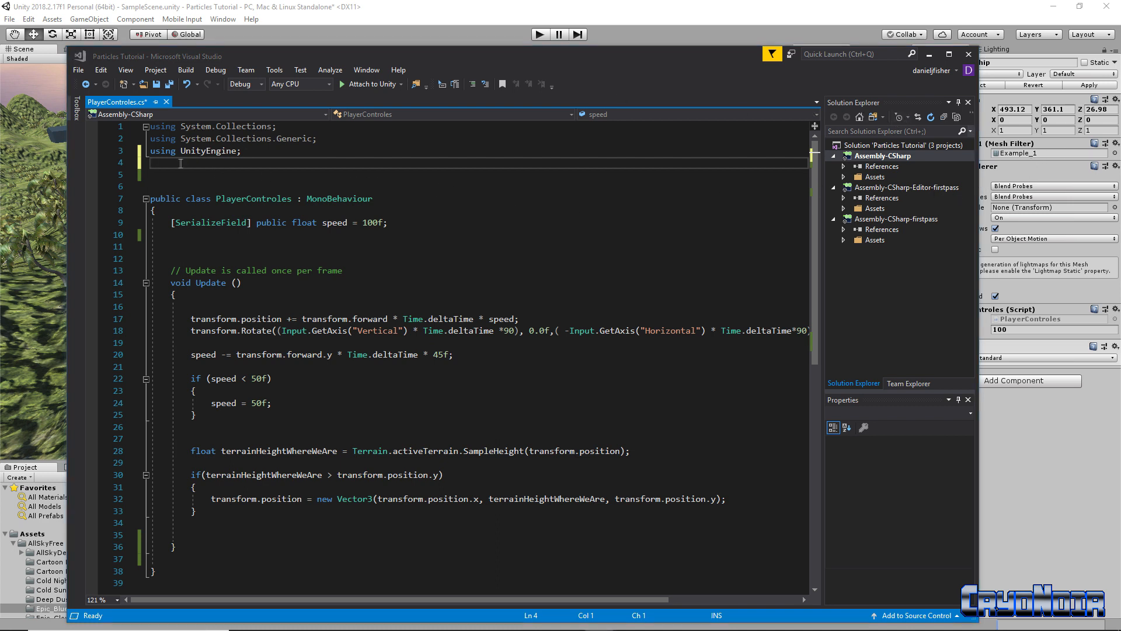
pyautogui.write('using ')
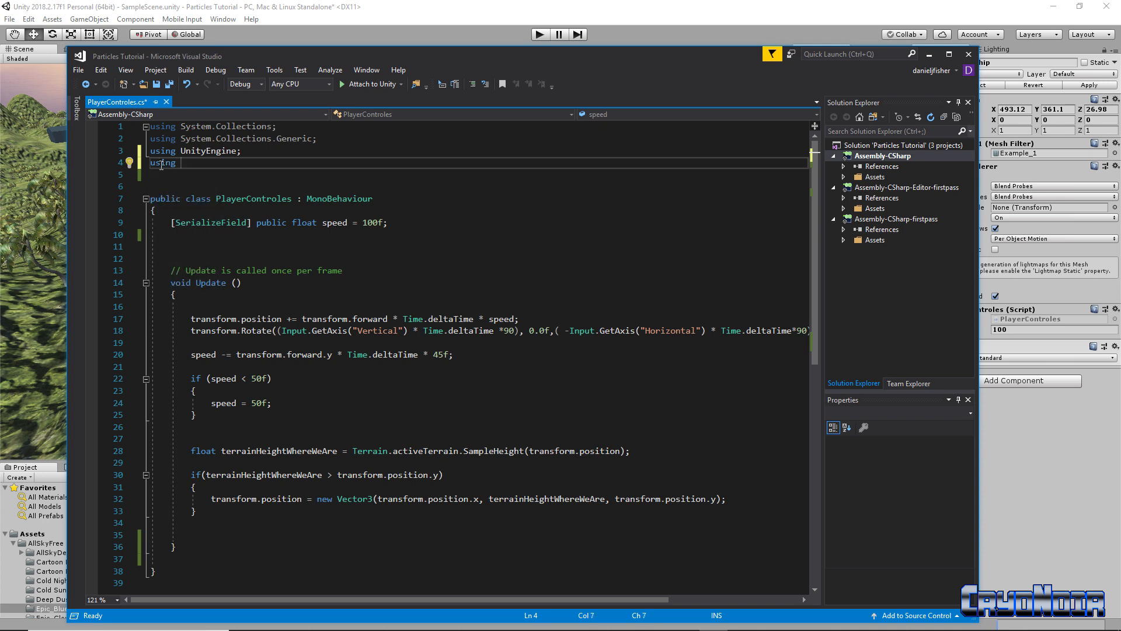
pyautogui.write('Un')
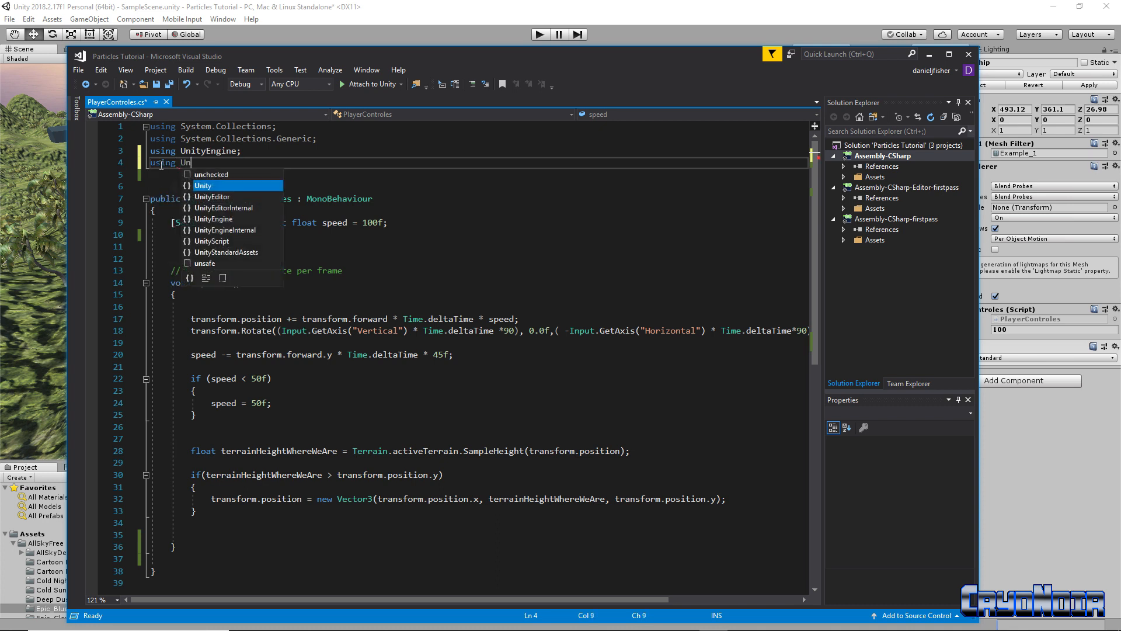
pyautogui.press('Down')
pyautogui.press('Down')
pyautogui.press('Down')
pyautogui.press('Down')
pyautogui.press('Down')
pyautogui.press('Down')
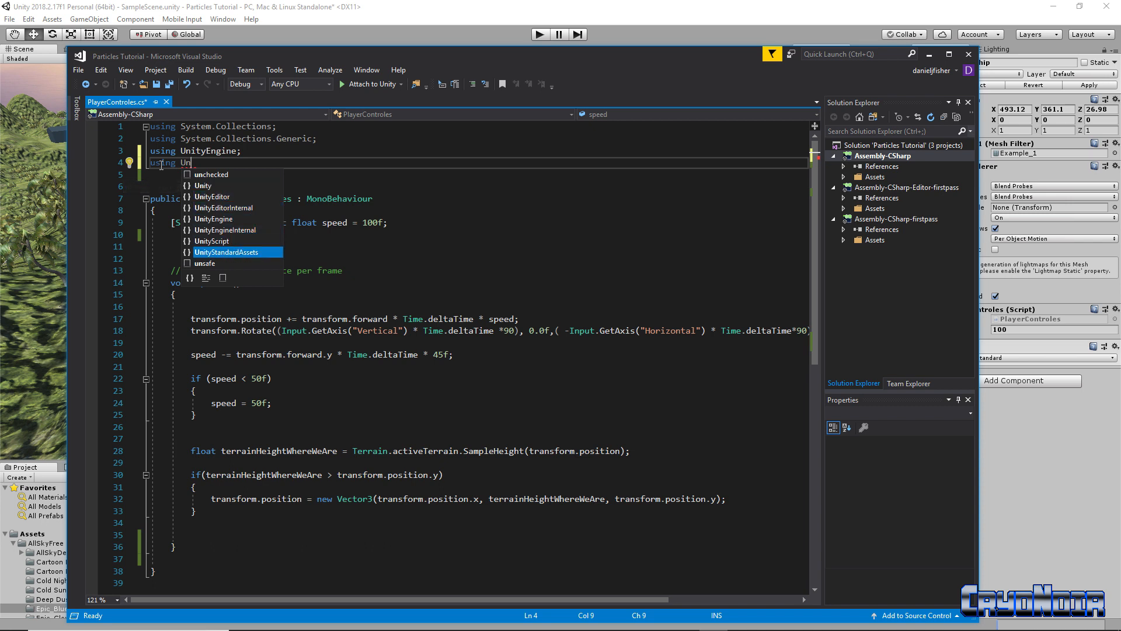
pyautogui.press('Tab')
pyautogui.write('.')
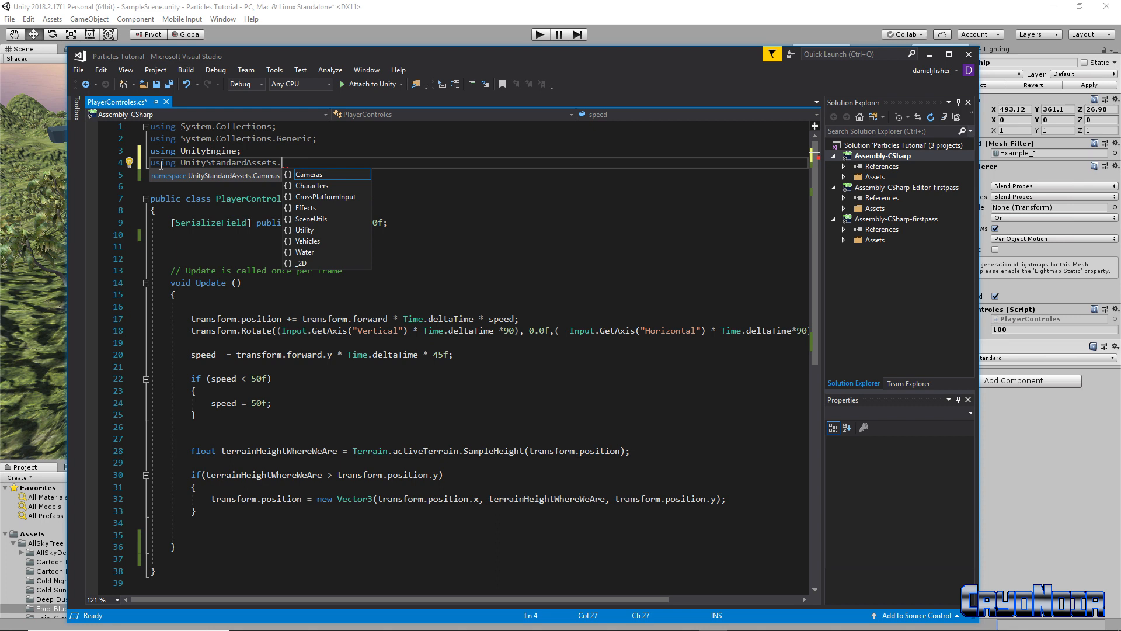
pyautogui.press('Down')
pyautogui.press('Down')
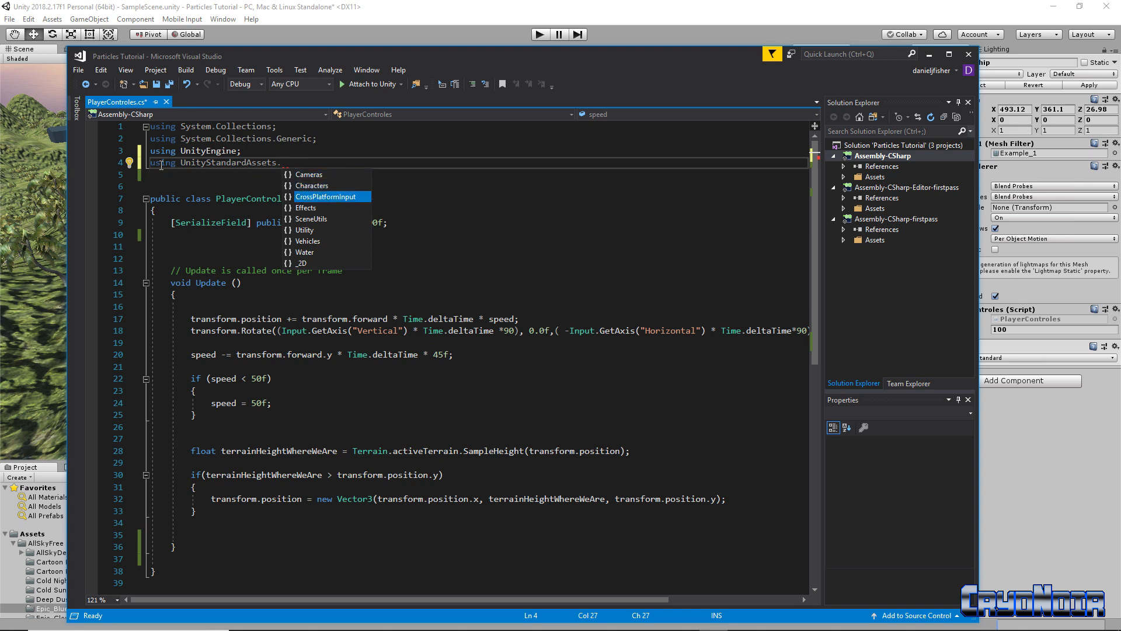
pyautogui.press('Tab')
pyautogui.write(';')
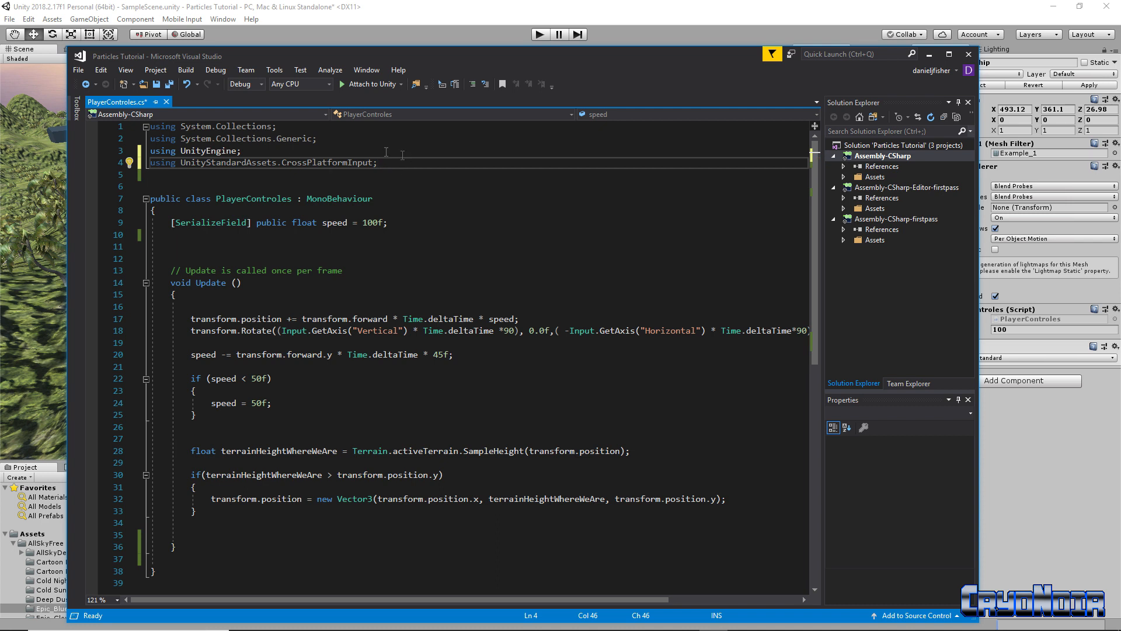
pyautogui.moveTo(390, 165)
pyautogui.doubleClick(400, 202)
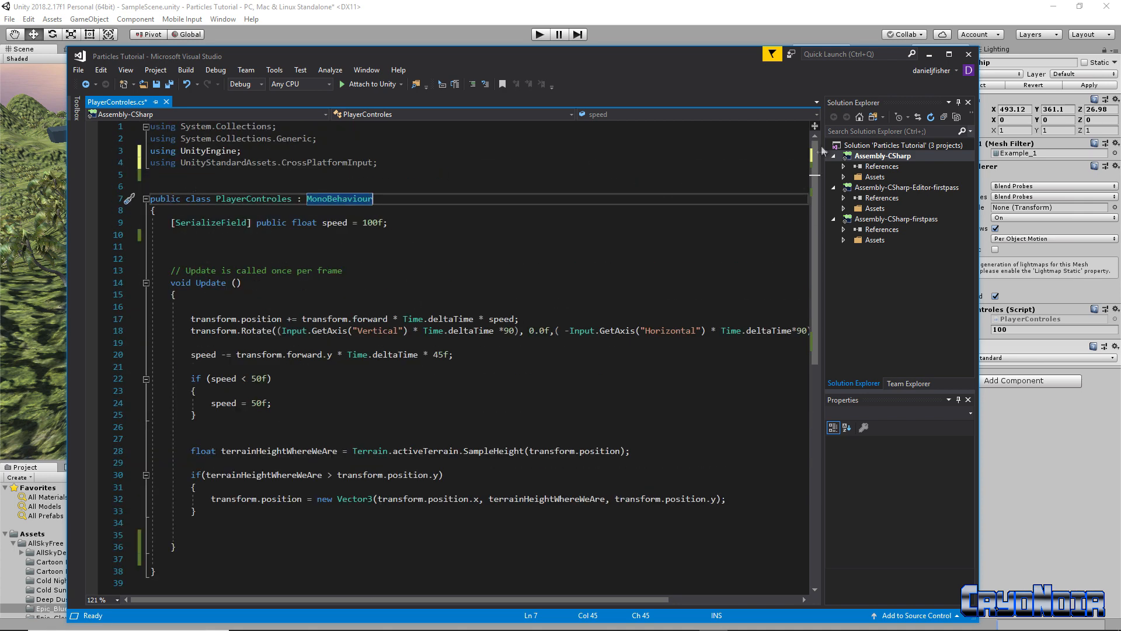
# Open Unity's Project Settings Input axes
pyautogui.click(928, 55)
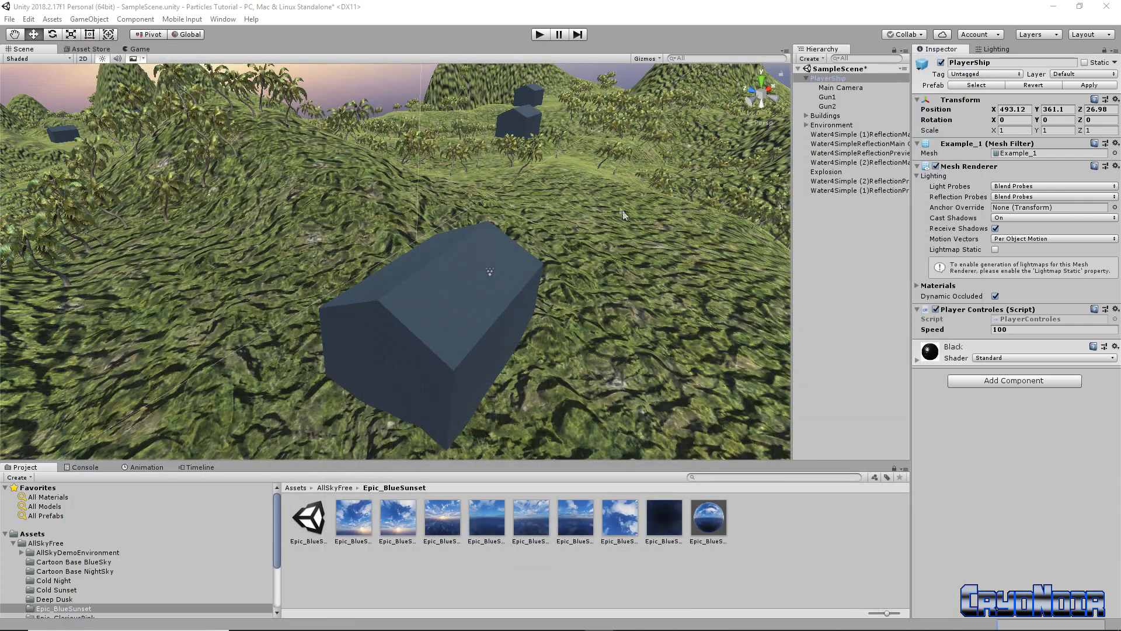
pyautogui.click(32, 20)
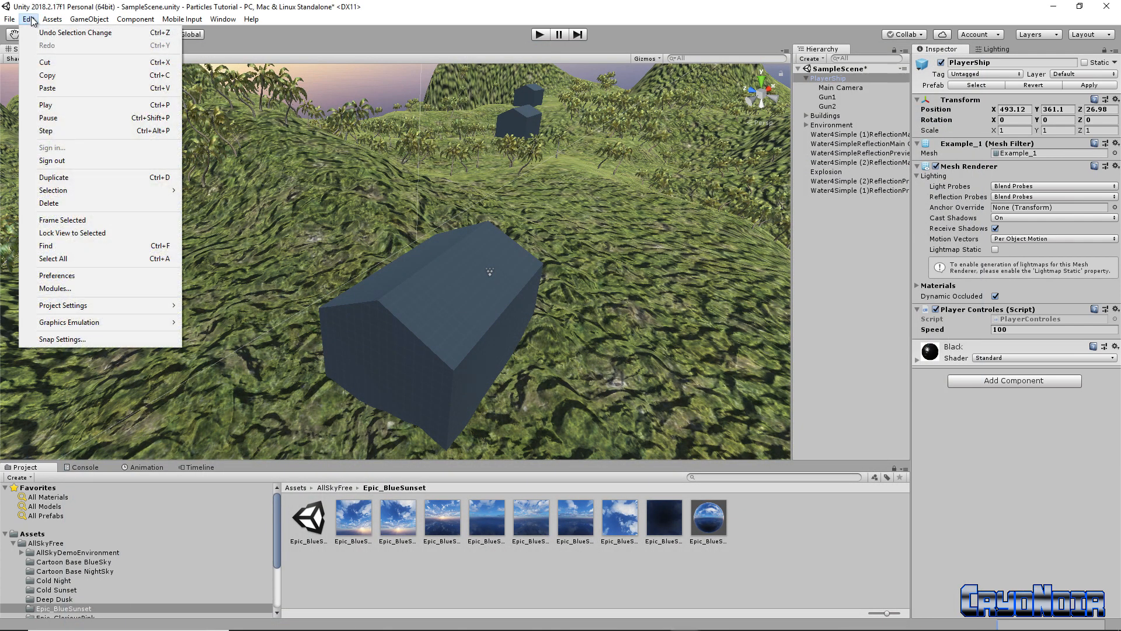
pyautogui.moveTo(98, 309)
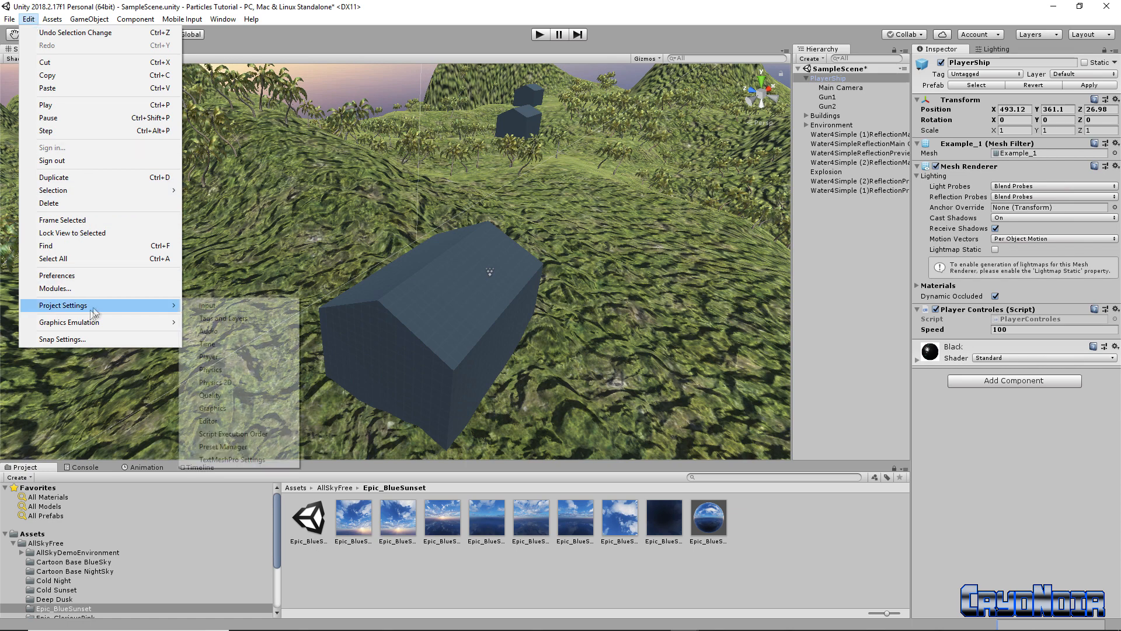
pyautogui.click(263, 307)
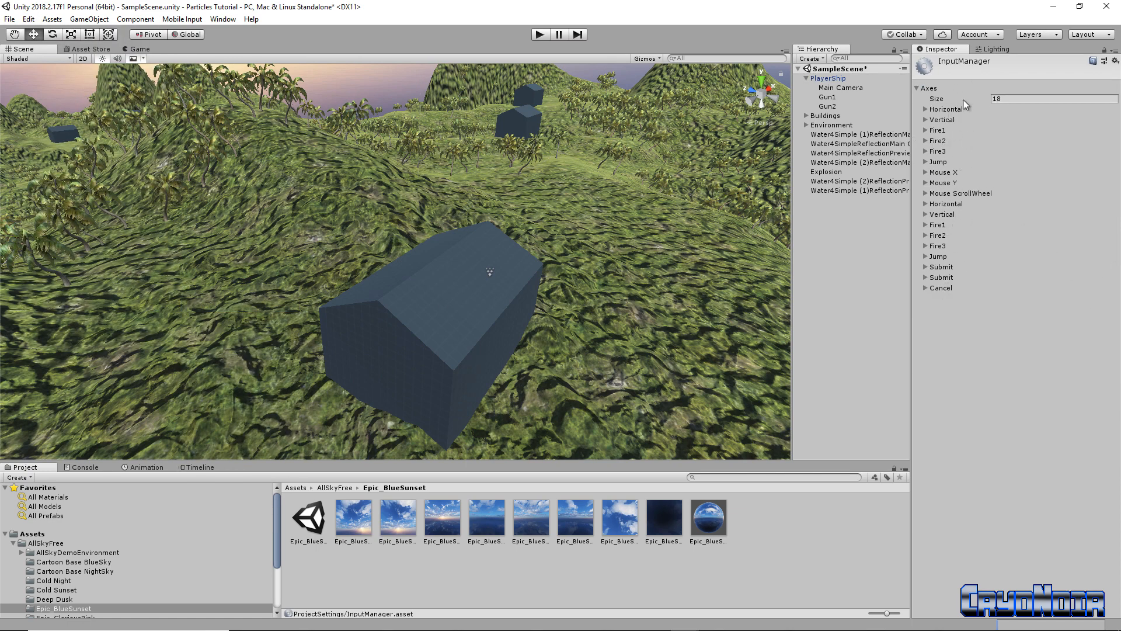
# Rename the Fire1 axis to Fire, set its positive button to Space, and select PlayerShip
pyautogui.click(925, 130)
pyautogui.click(1027, 142)
pyautogui.click(1027, 141)
pyautogui.press('BackSpace')
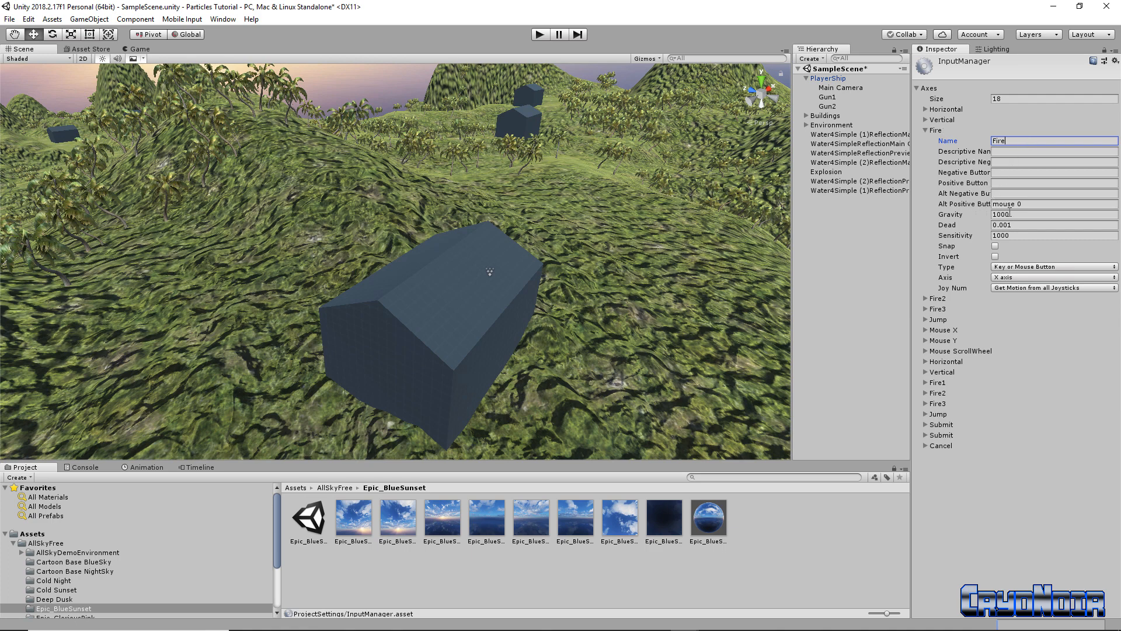
pyautogui.click(998, 185)
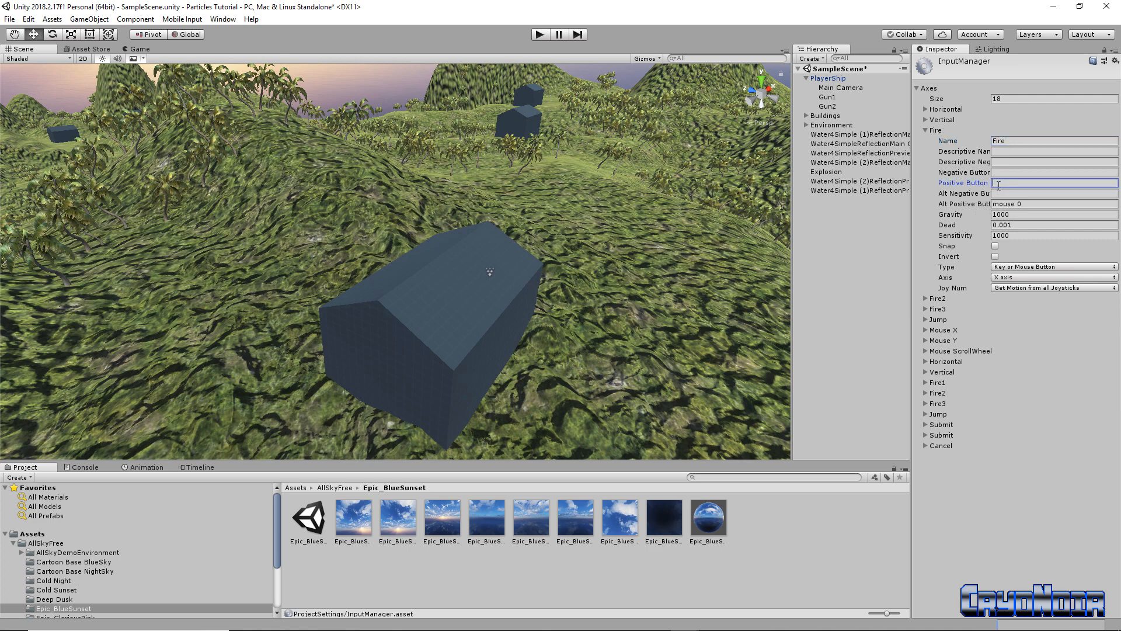
pyautogui.write('Space')
pyautogui.click(839, 79)
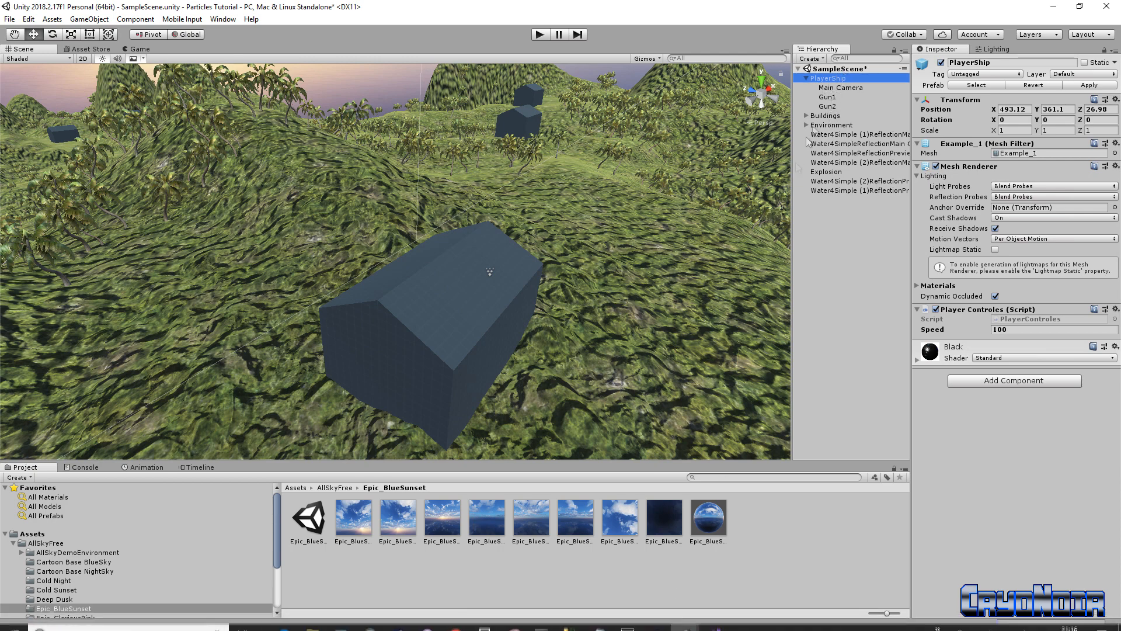
# Add if (CrossPlatformInputManager.GetButton("Fire")) with an empty block at the end of Update
pyautogui.click(719, 617)
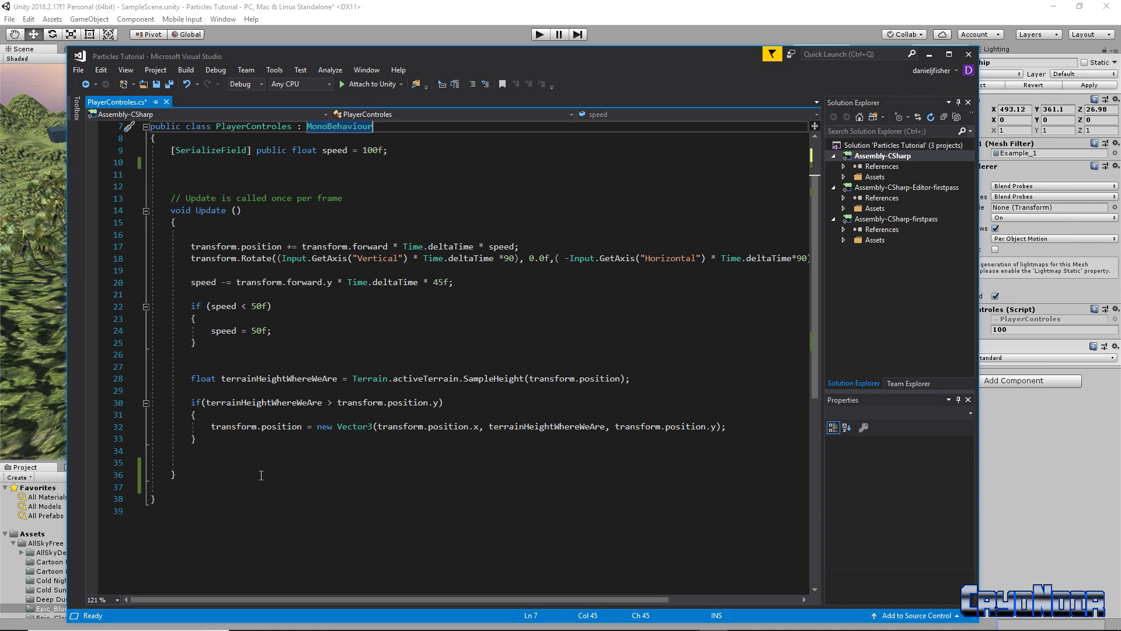
pyautogui.click(208, 456)
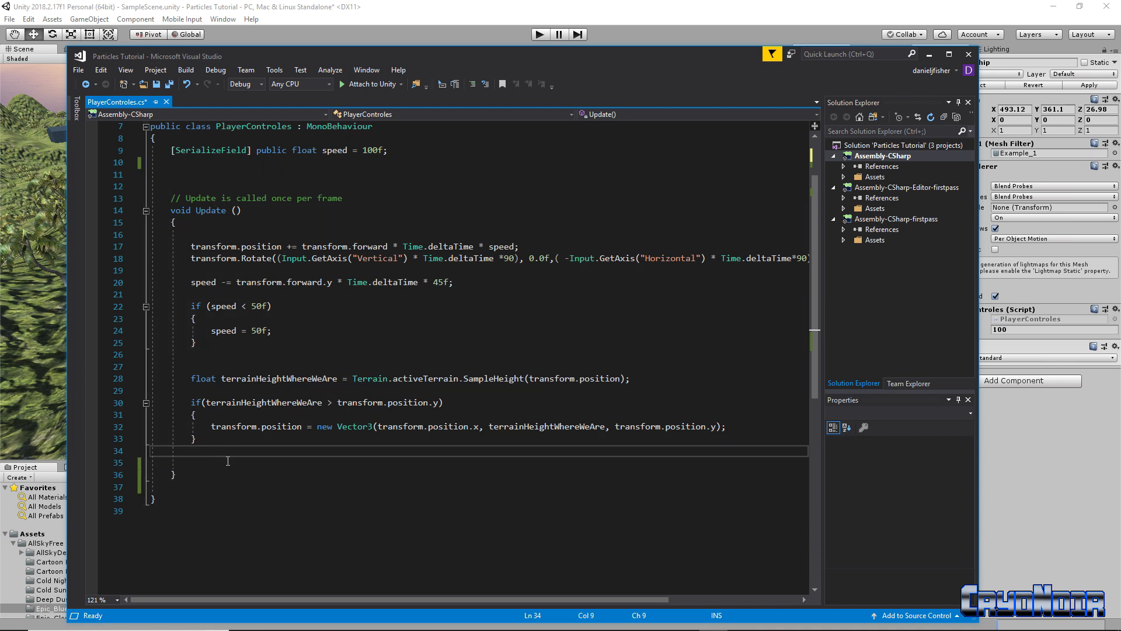
pyautogui.press('Return')
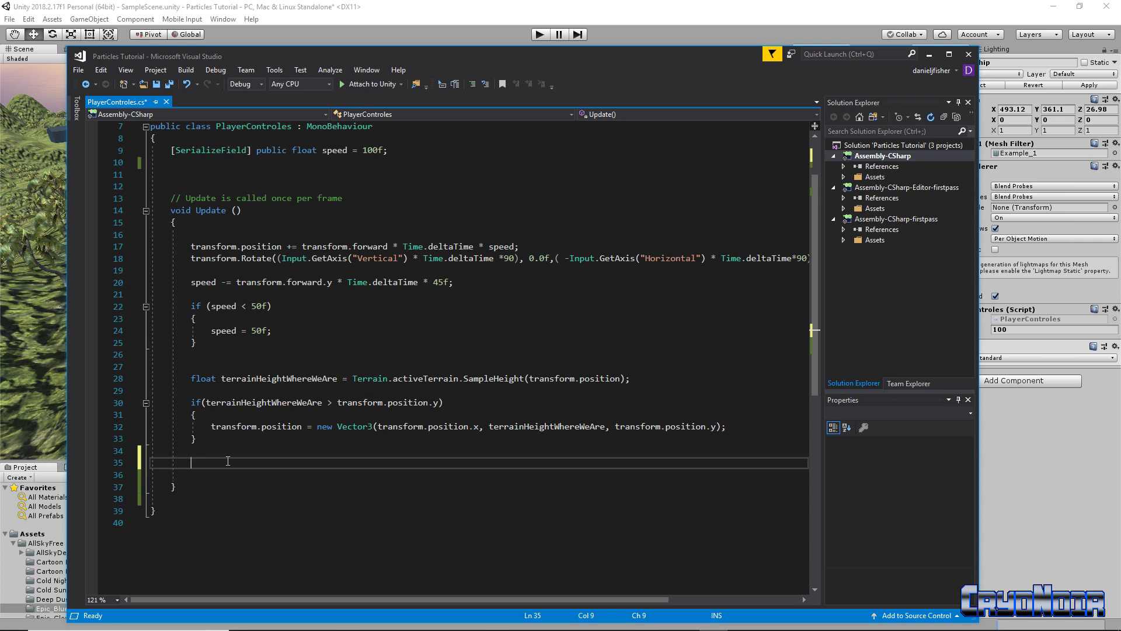
pyautogui.write('if (c')
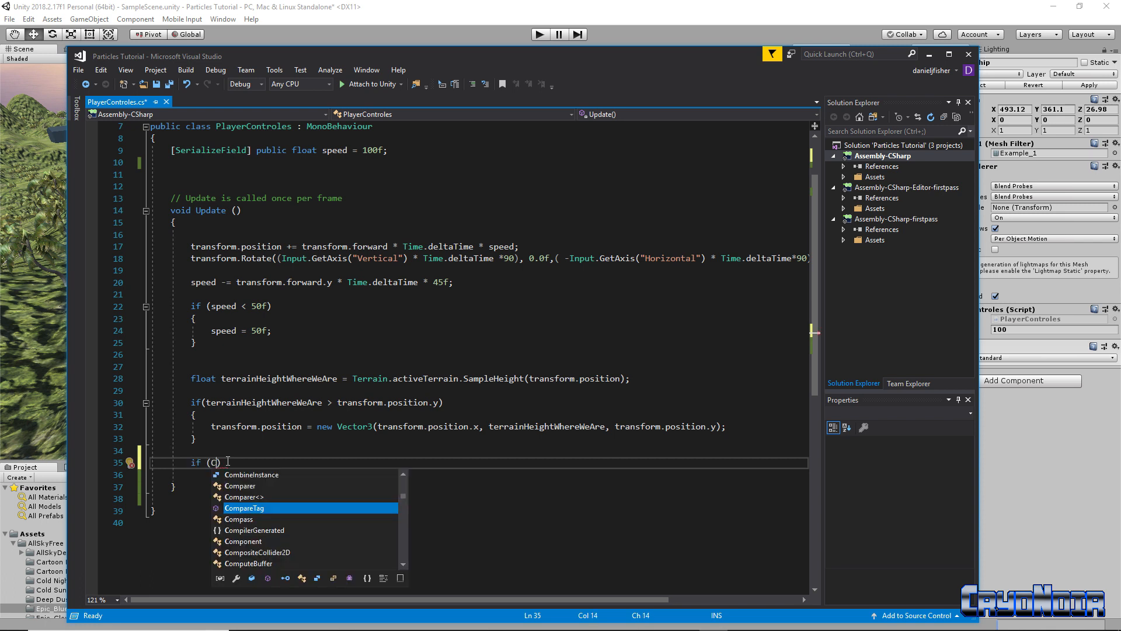
pyautogui.write('ro')
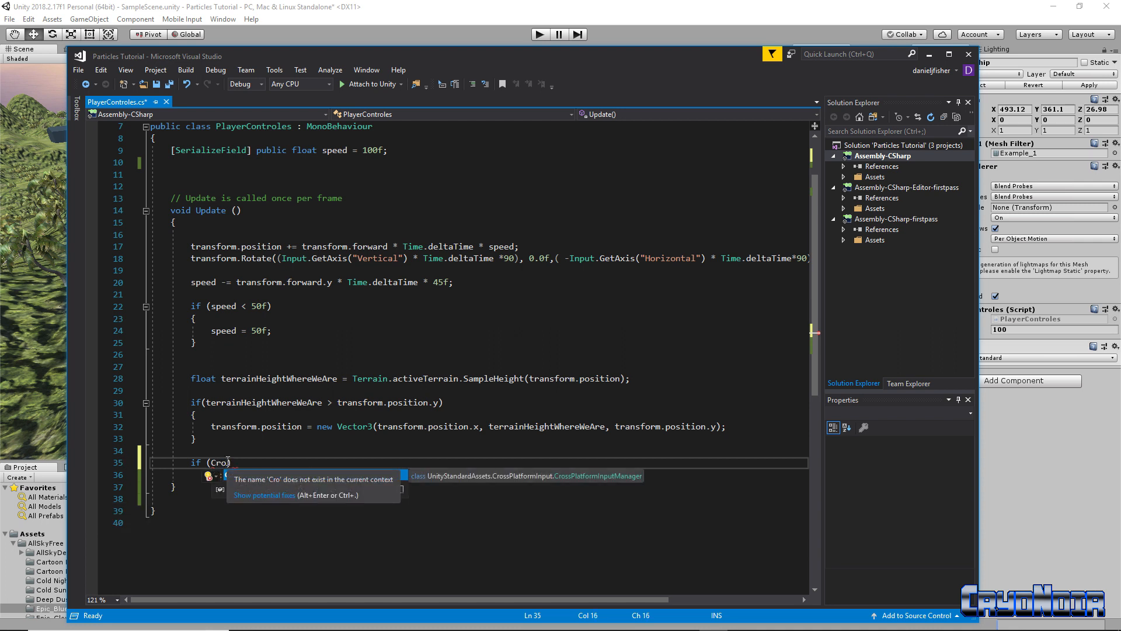
pyautogui.press('Tab')
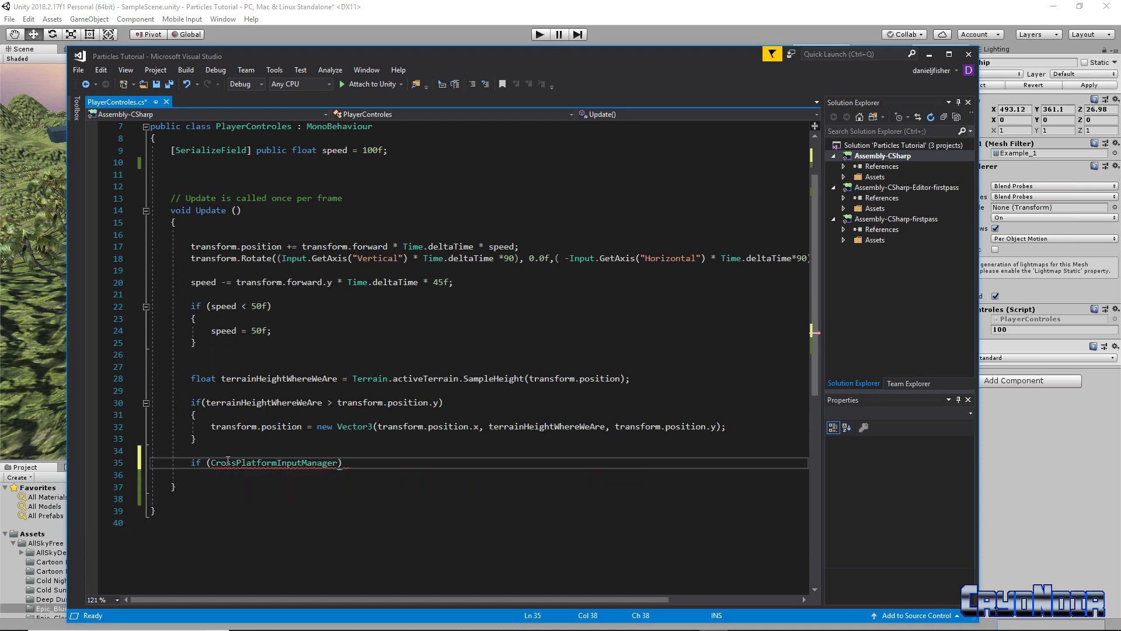
pyautogui.write('.GetButt')
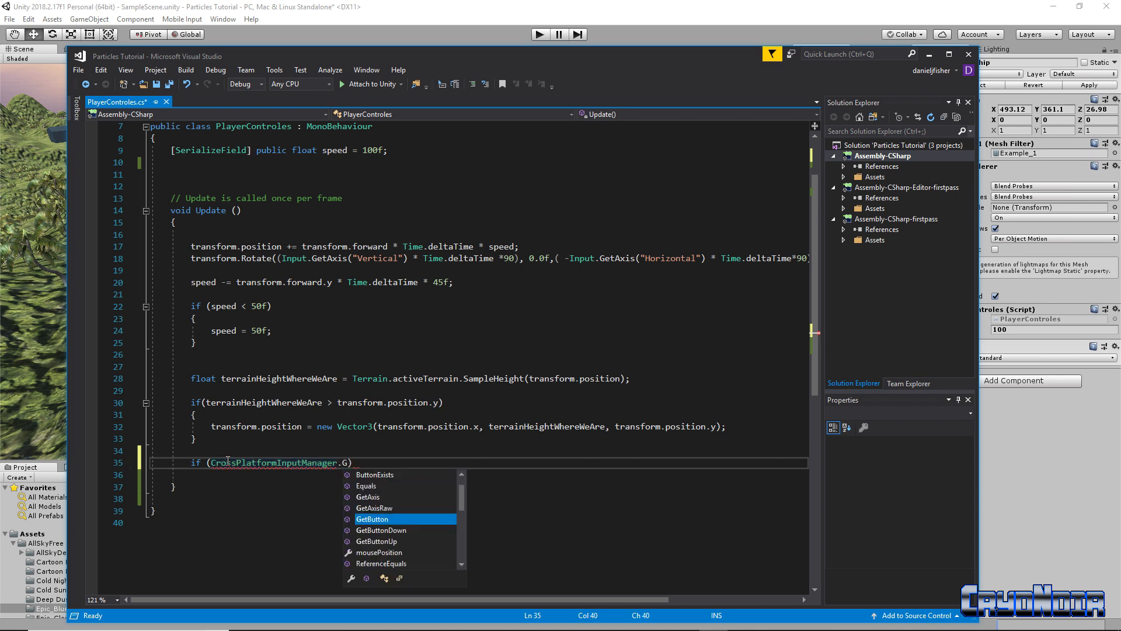
pyautogui.write('on')
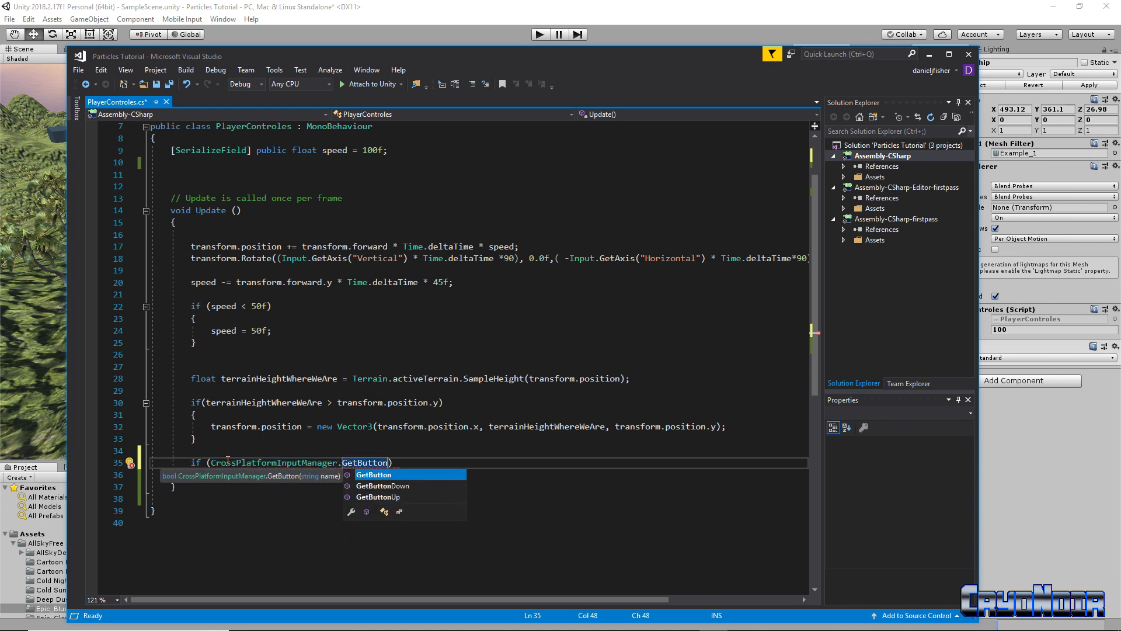
pyautogui.write('(')
pyautogui.write('"Fire')
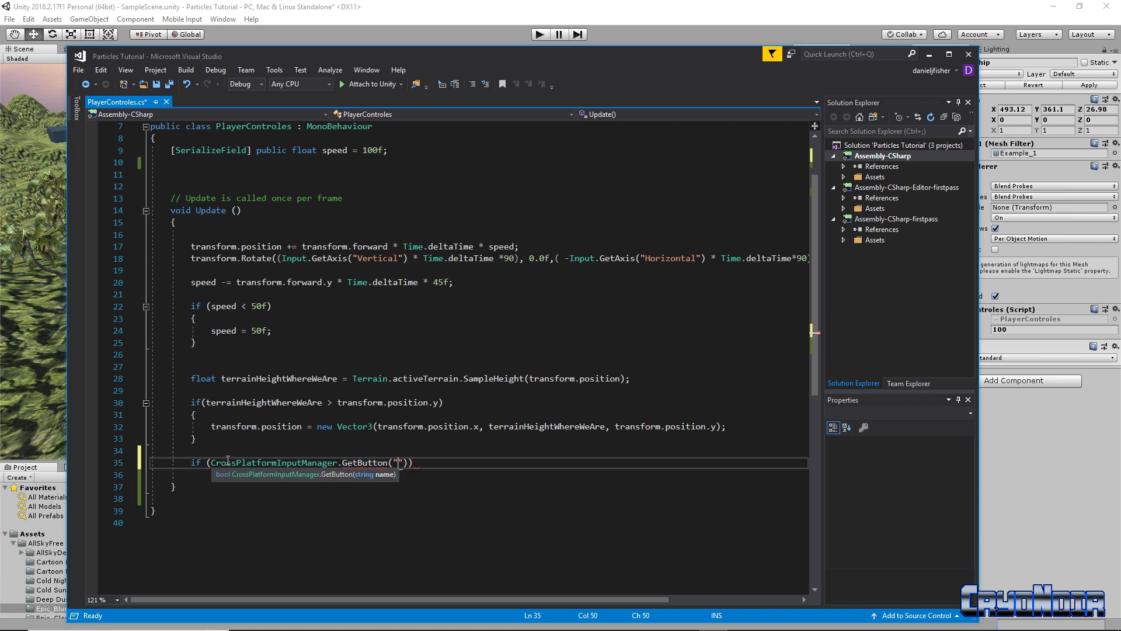
pyautogui.write('"))')
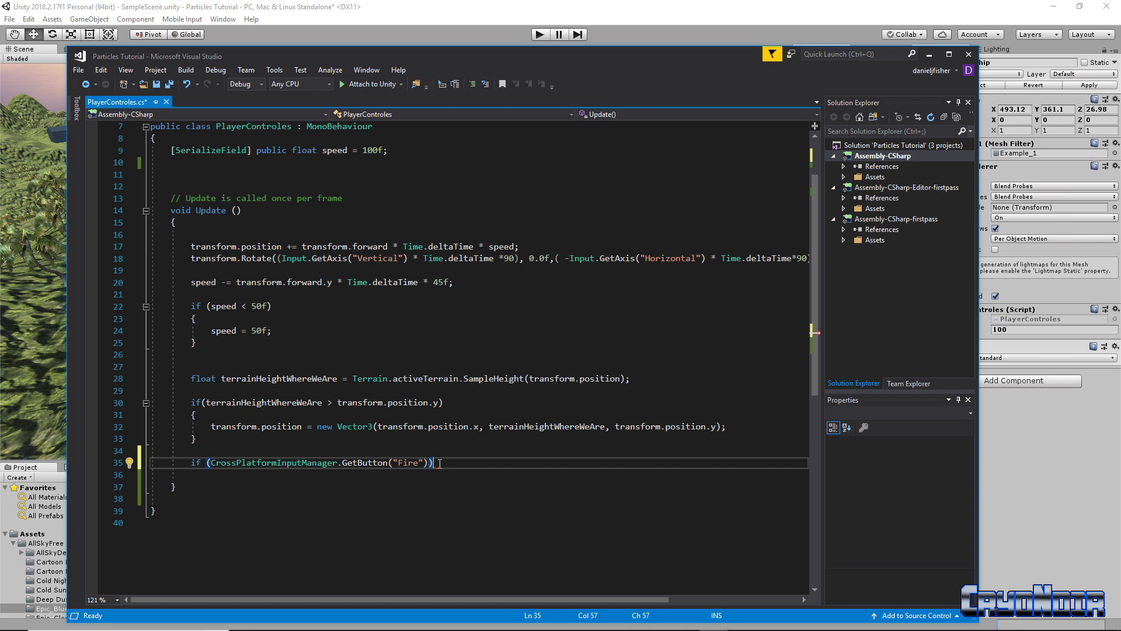
pyautogui.press('Return')
pyautogui.write('{')
pyautogui.press('Return')
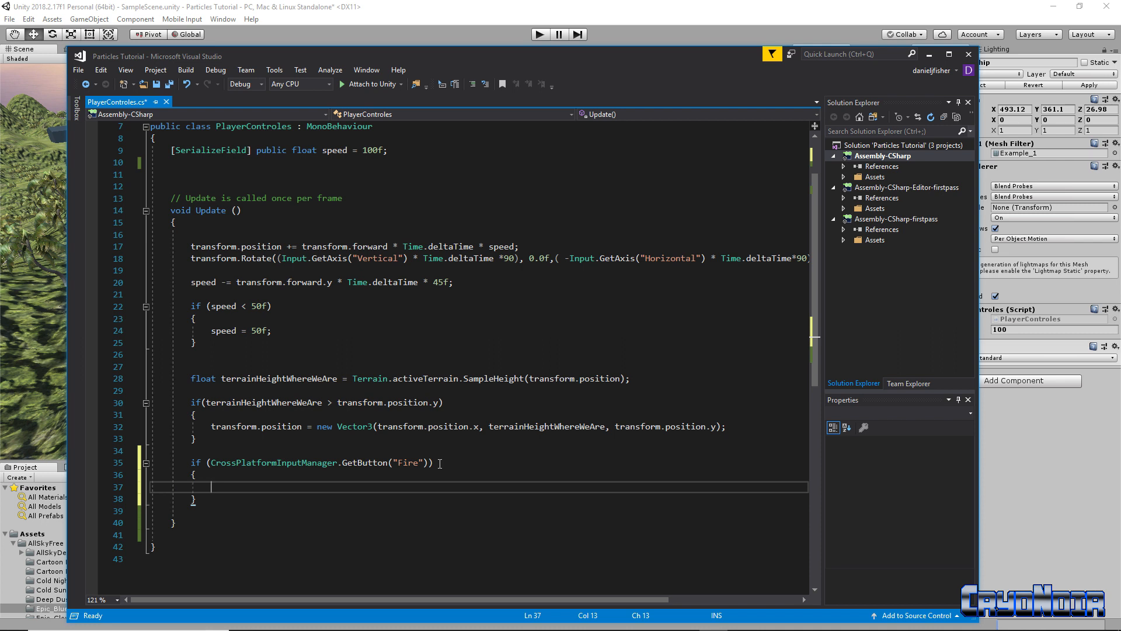
# Call SetGunsActive(true) inside the Fire check
pyautogui.write('Se')
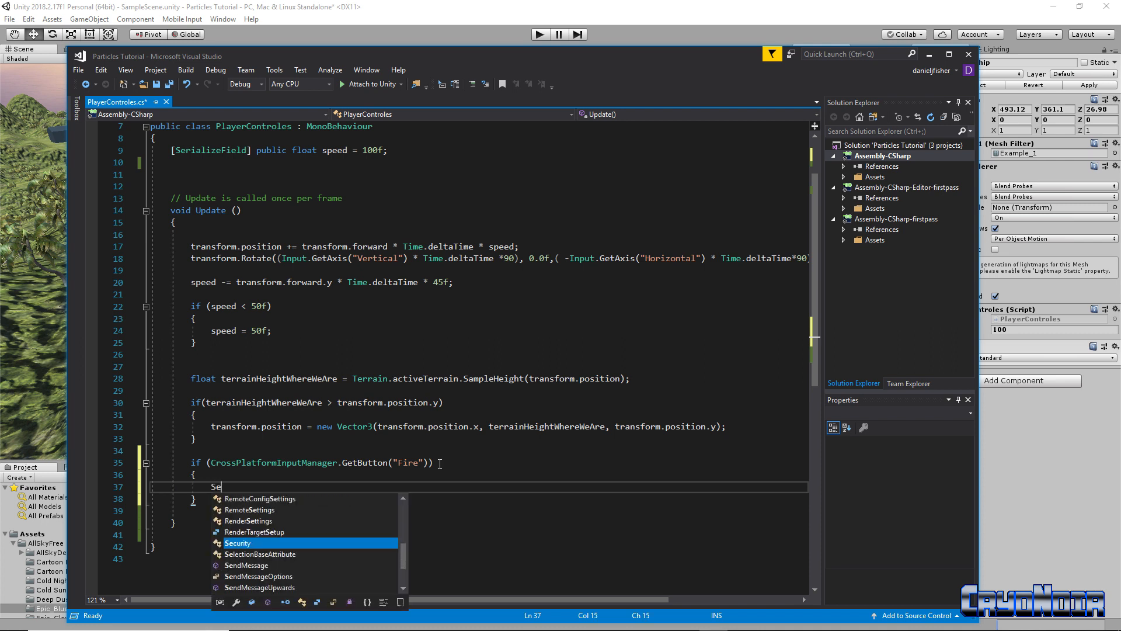
pyautogui.write('tGunsAc')
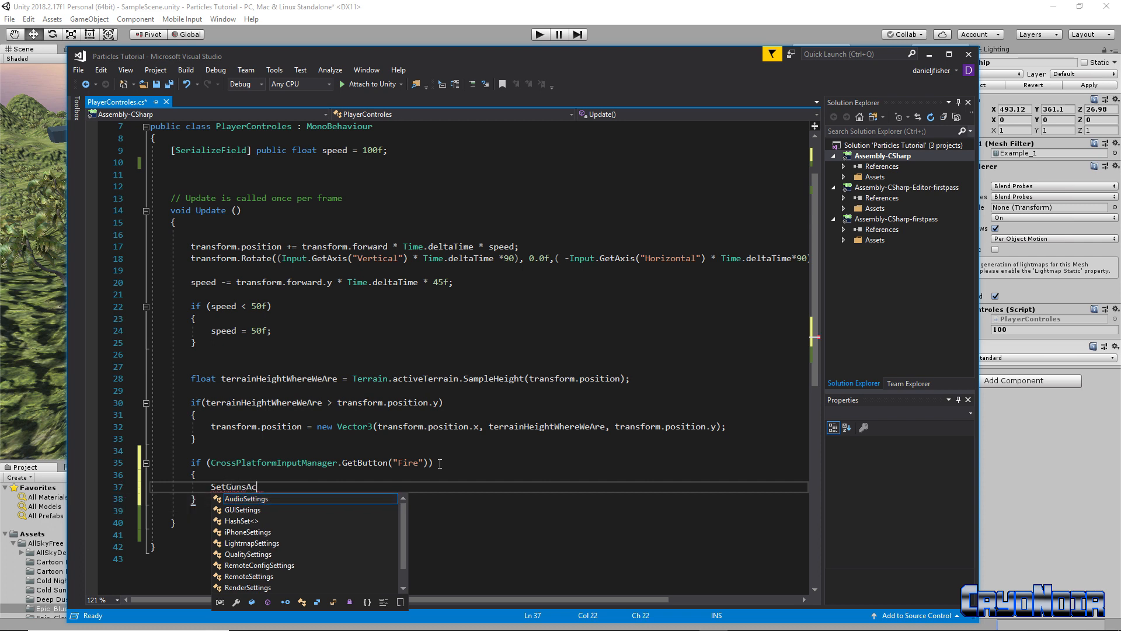
pyautogui.write('tive')
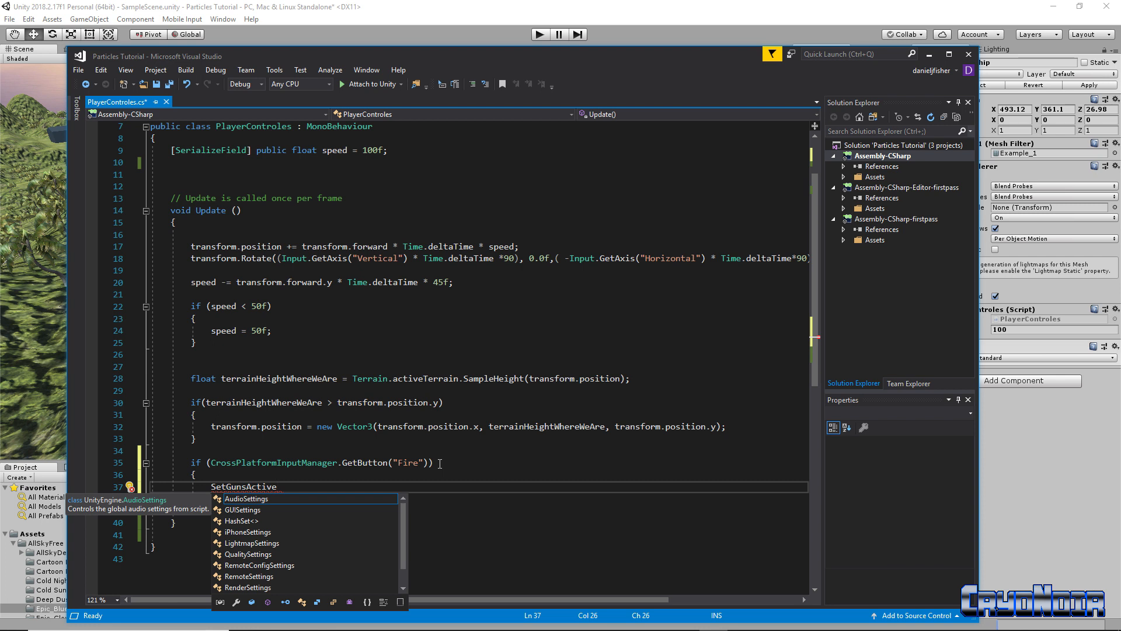
pyautogui.write('(')
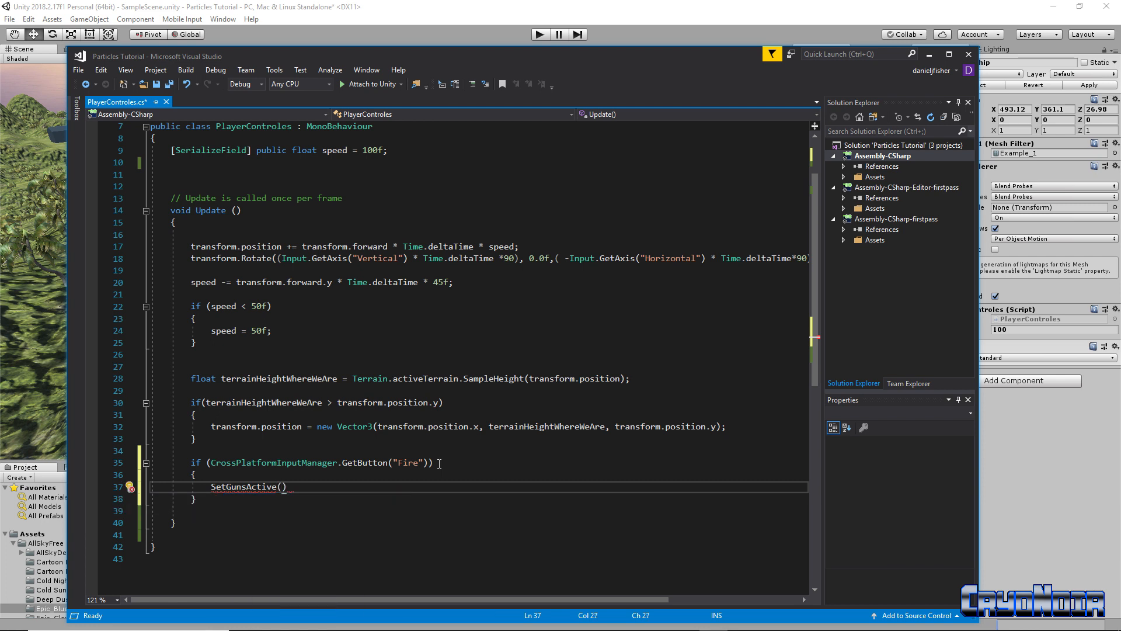
pyautogui.write('tru')
pyautogui.write(');')
pyautogui.press('Down')
pyautogui.press('Return')
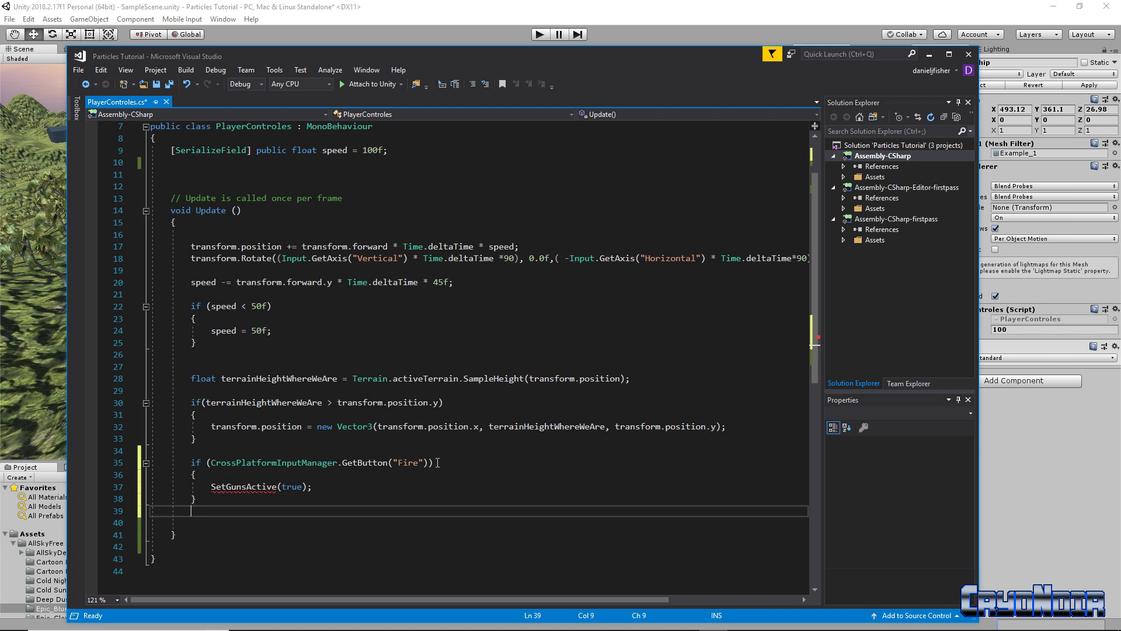
# Add an else branch that calls SetGunsActive(false)
pyautogui.write('else')
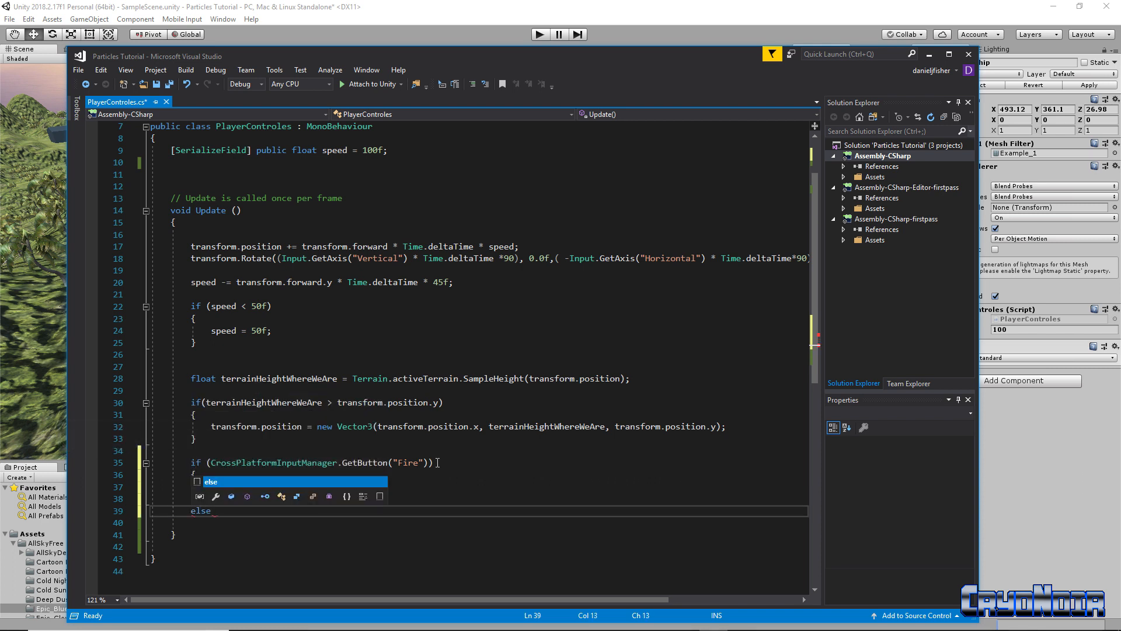
pyautogui.press('Escape')
pyautogui.press('Return')
pyautogui.write('{')
pyautogui.press('Return')
pyautogui.write('Set')
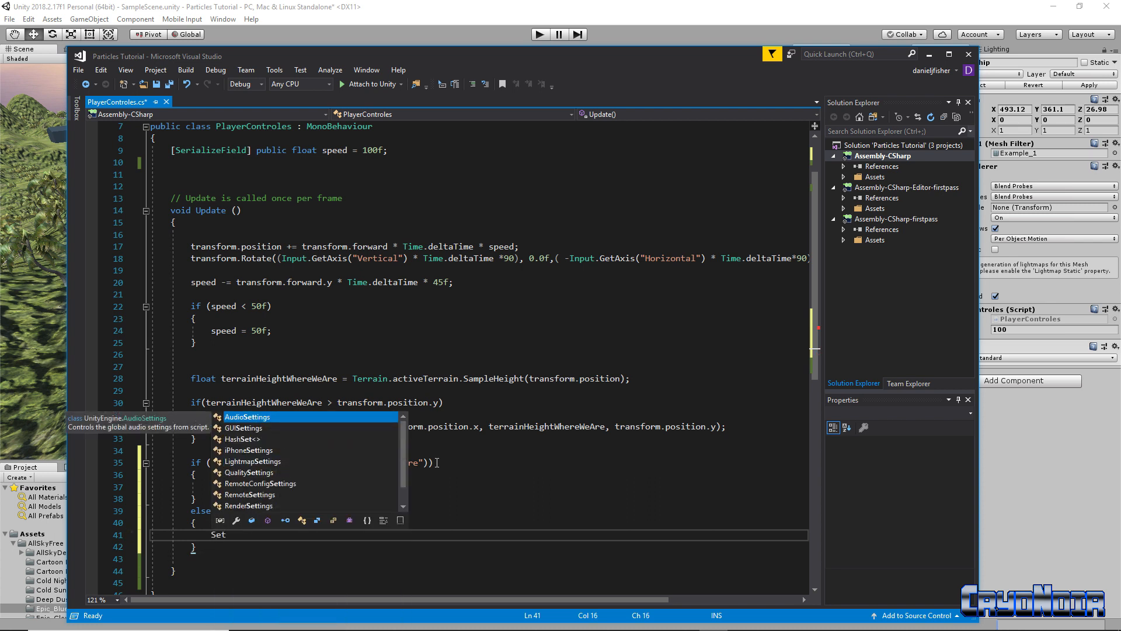
pyautogui.write('Guns')
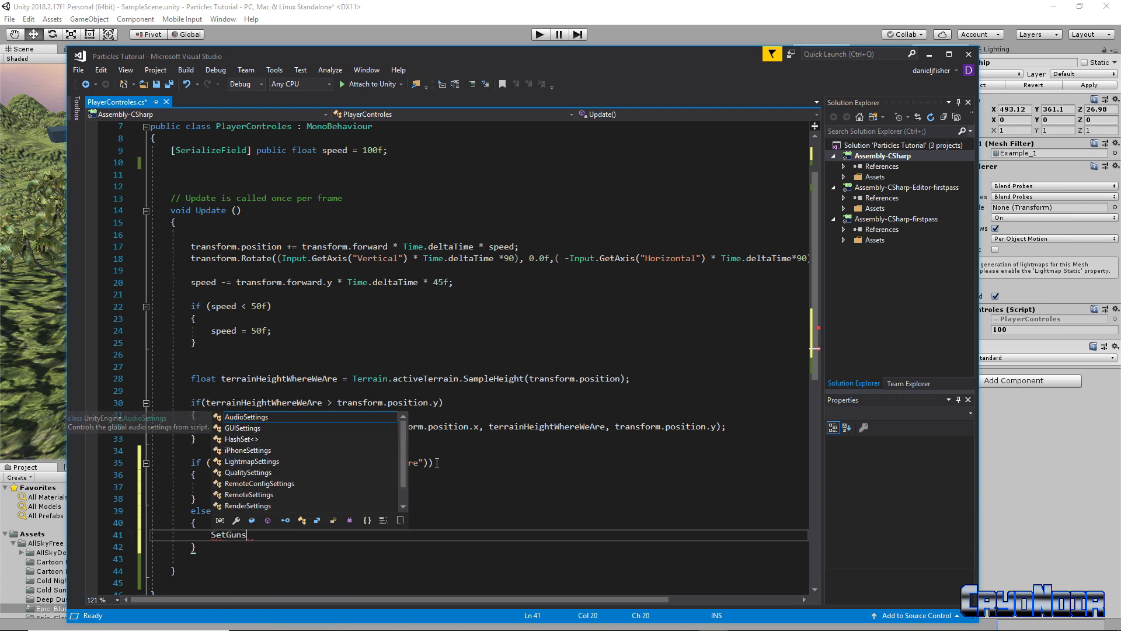
pyautogui.write('Active')
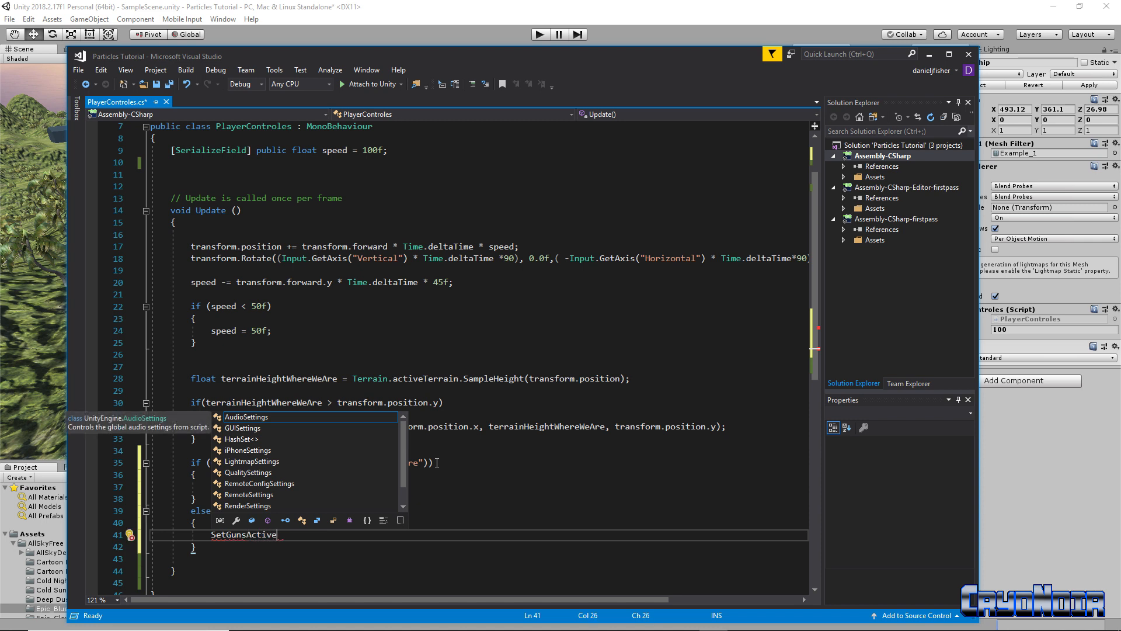
pyautogui.write('(')
pyautogui.write('fal')
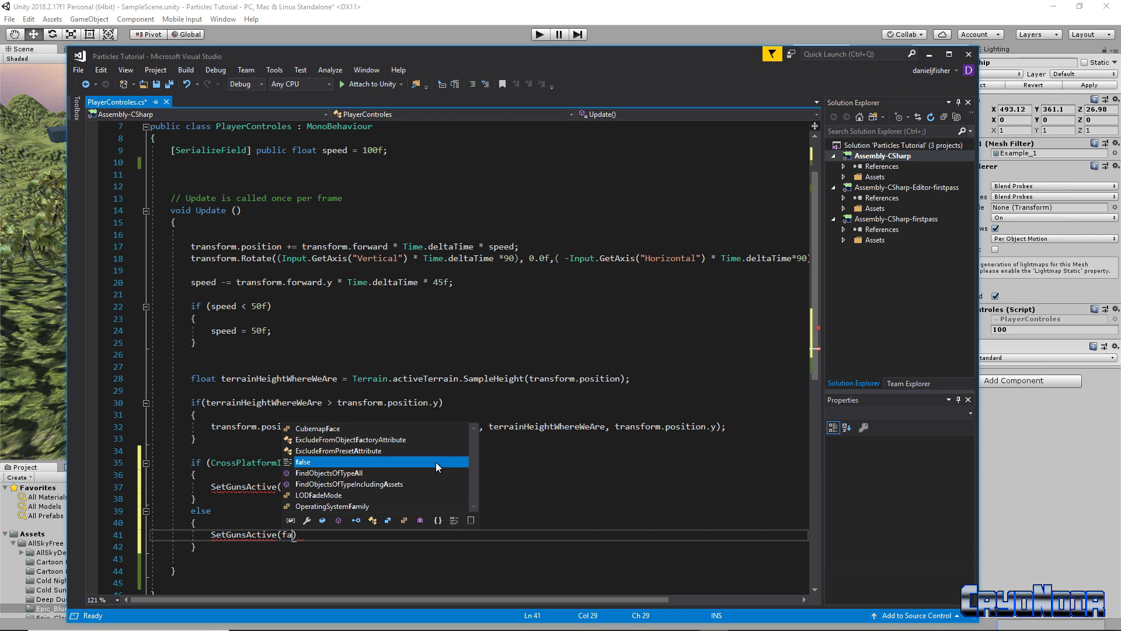
pyautogui.write('se);')
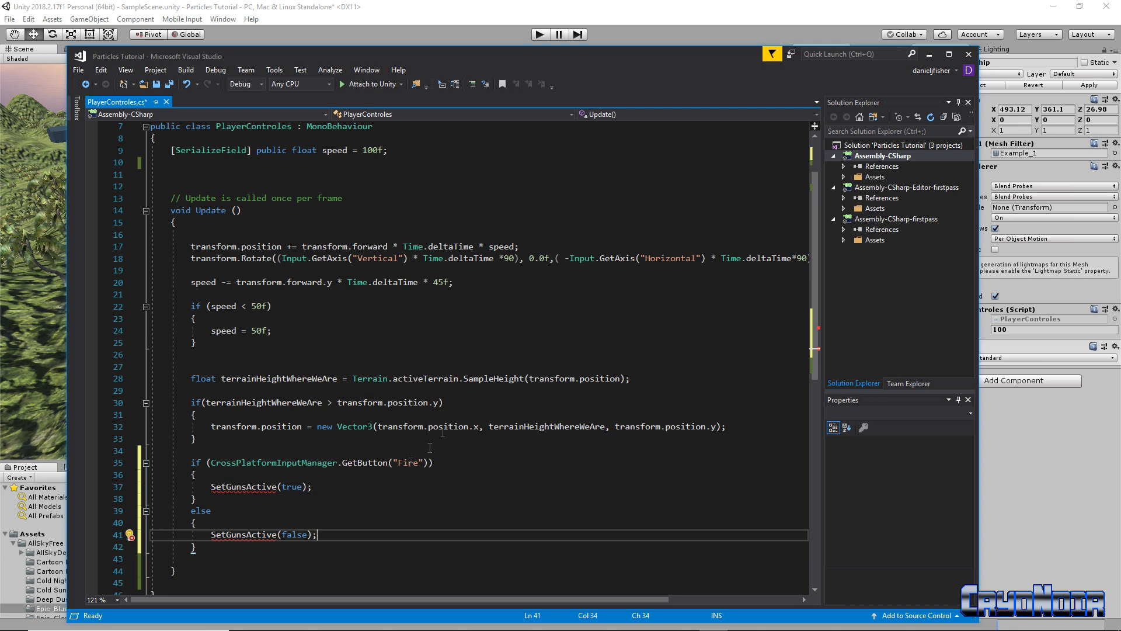
pyautogui.moveTo(210, 487); pyautogui.dragTo(272, 488)
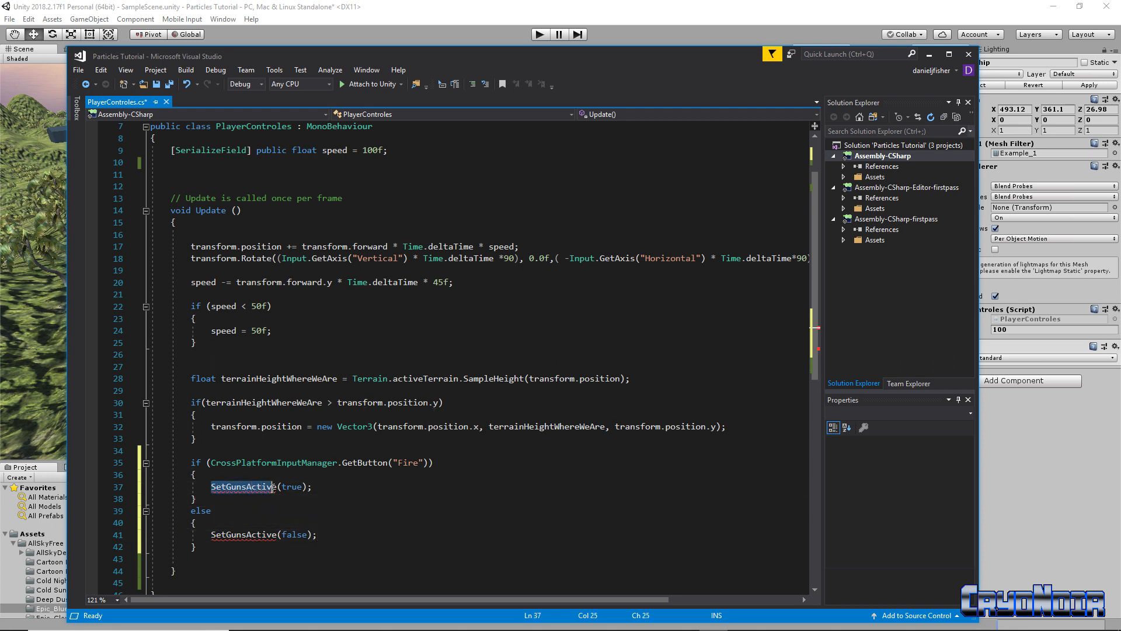
pyautogui.moveTo(281, 484)
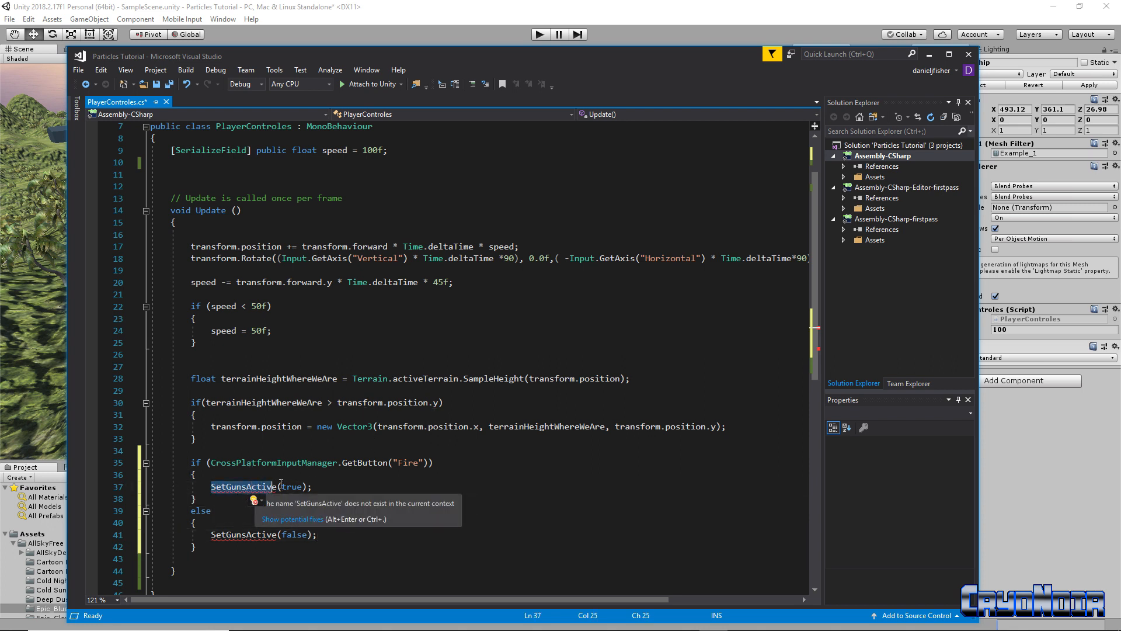
pyautogui.click(327, 490)
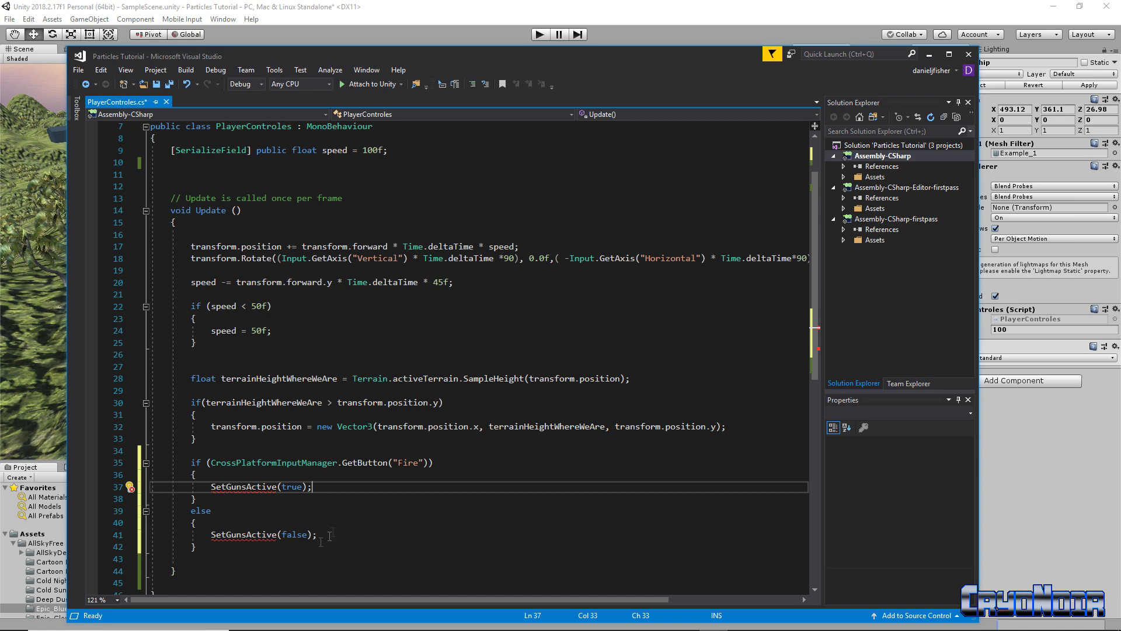
# Add blank lines just below the Update method's closing brace
pyautogui.scroll(-2, 288, 545)
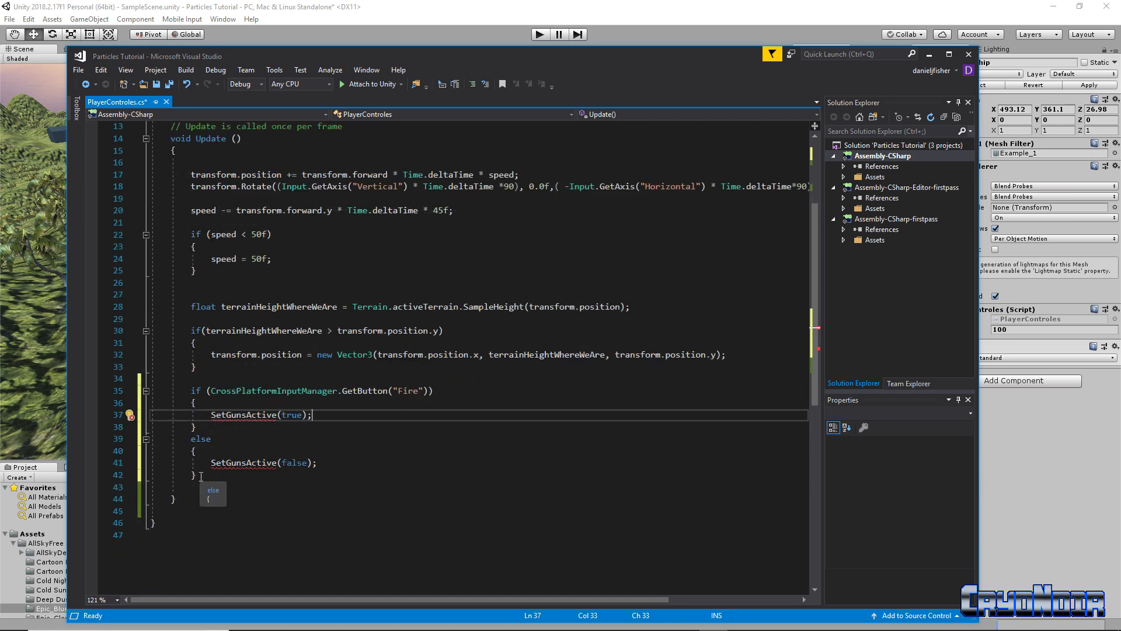
pyautogui.scroll(4, 221, 485)
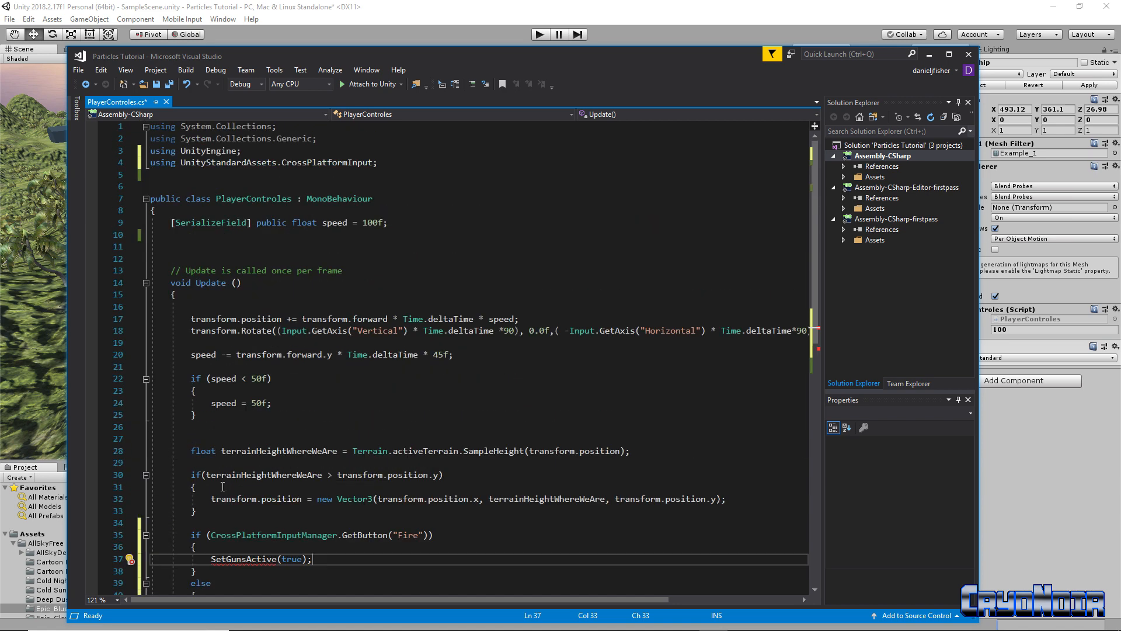
pyautogui.scroll(-2, 222, 362)
pyautogui.scroll(-3, 223, 363)
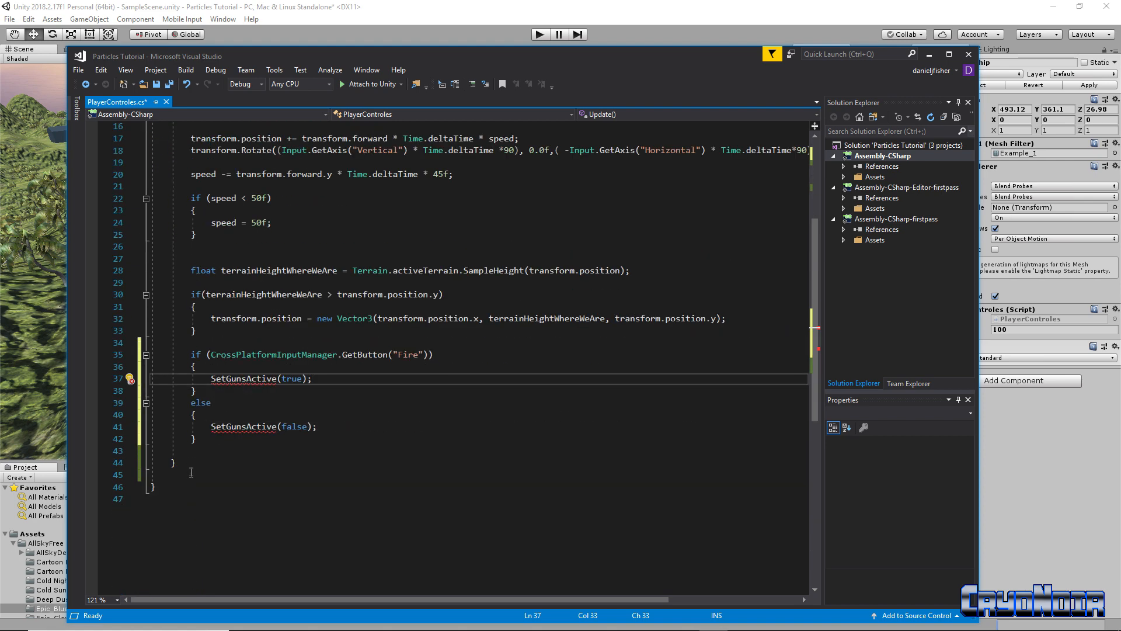
pyautogui.click(205, 467)
pyautogui.press('Return')
pyautogui.press('Return')
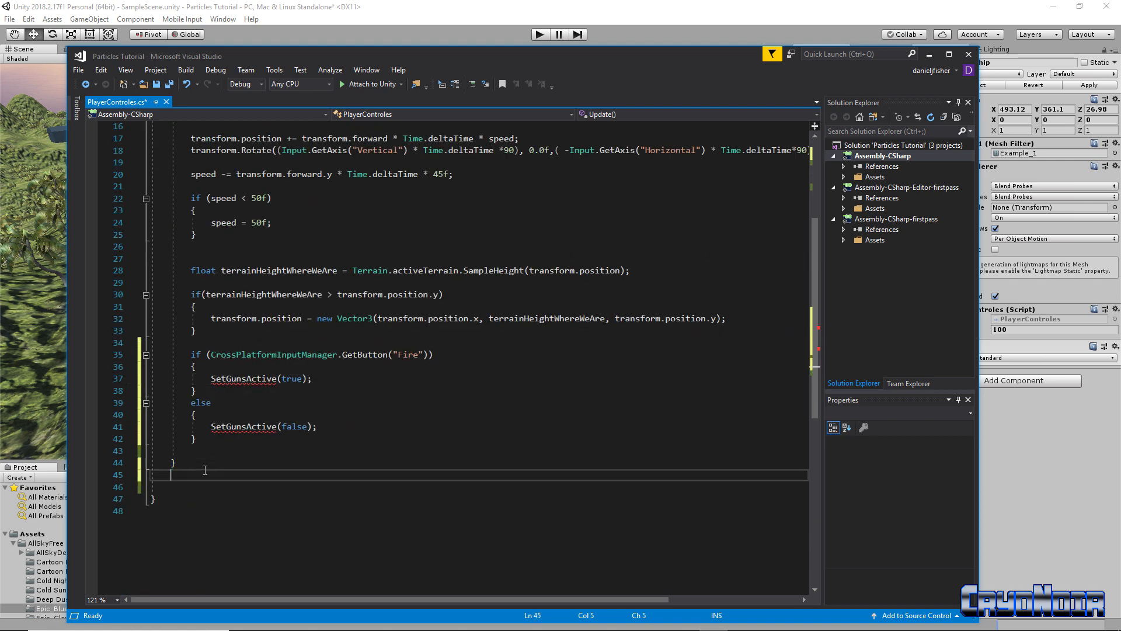
# Write an empty private void SetGunsActive(bool isActive) method below Update, fixing the 'prive' typo
pyautogui.write('pr')
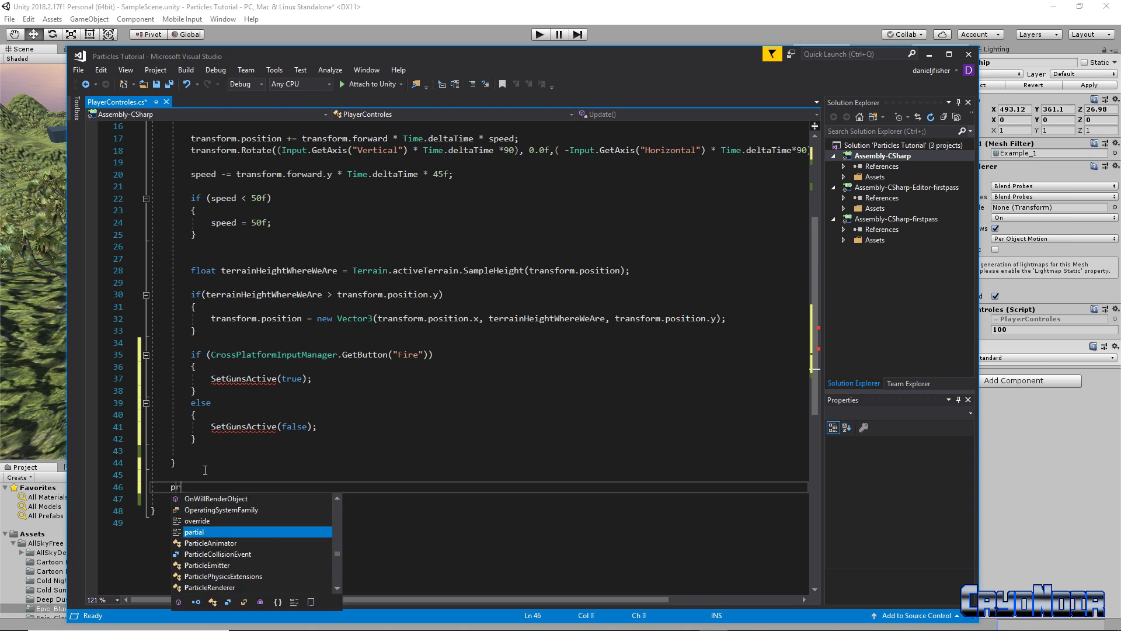
pyautogui.write('ive voif')
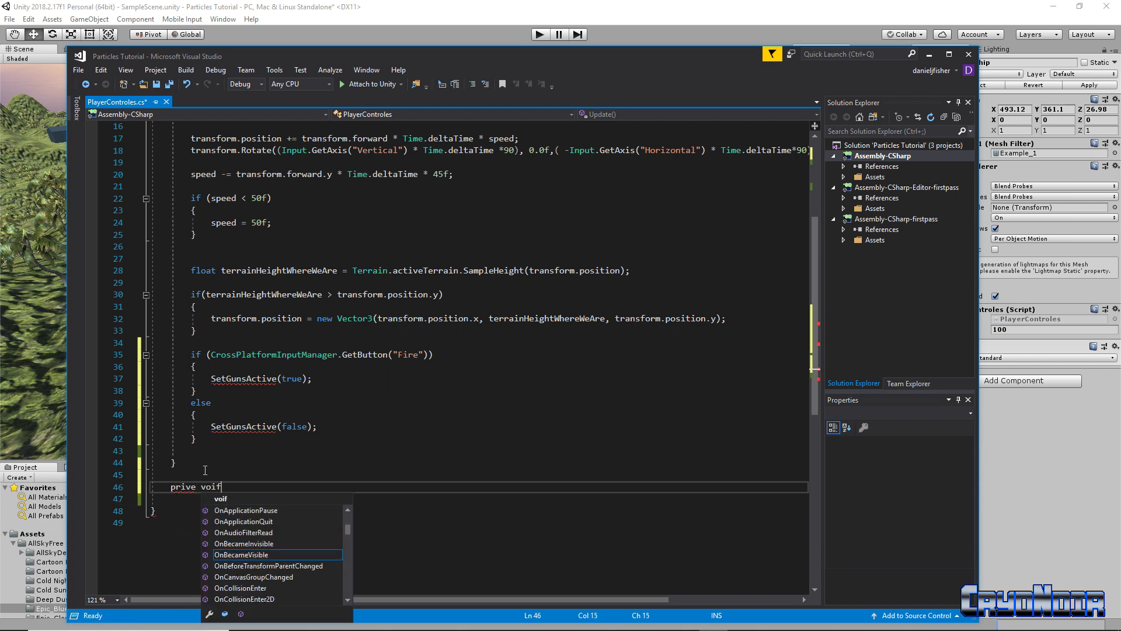
pyautogui.press('BackSpace')
pyautogui.write('d')
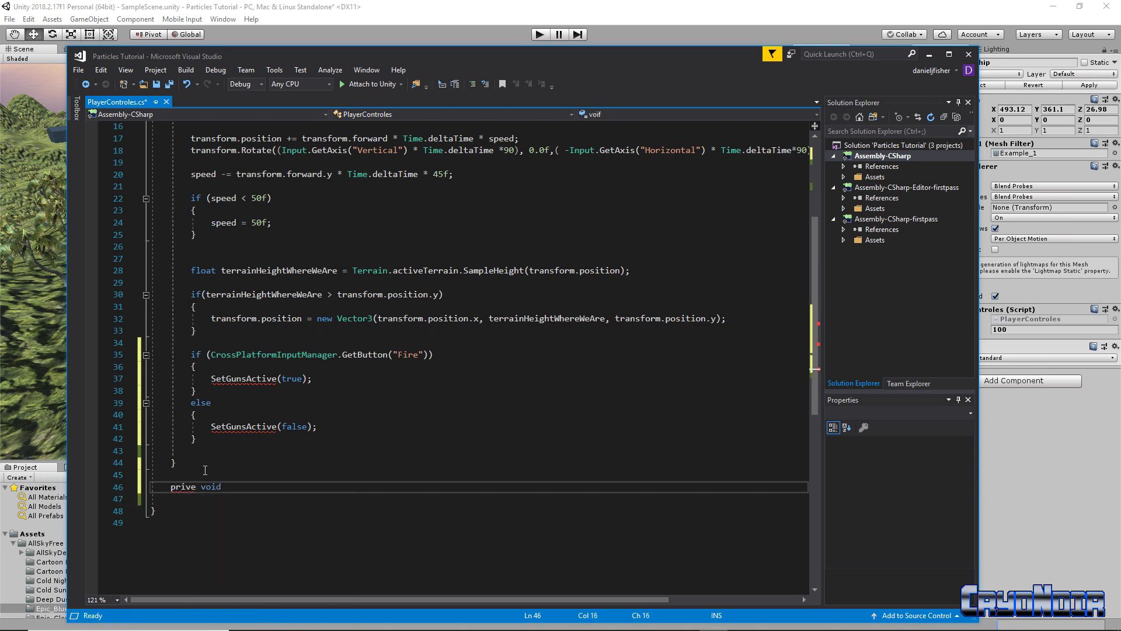
pyautogui.write(' SetGuns')
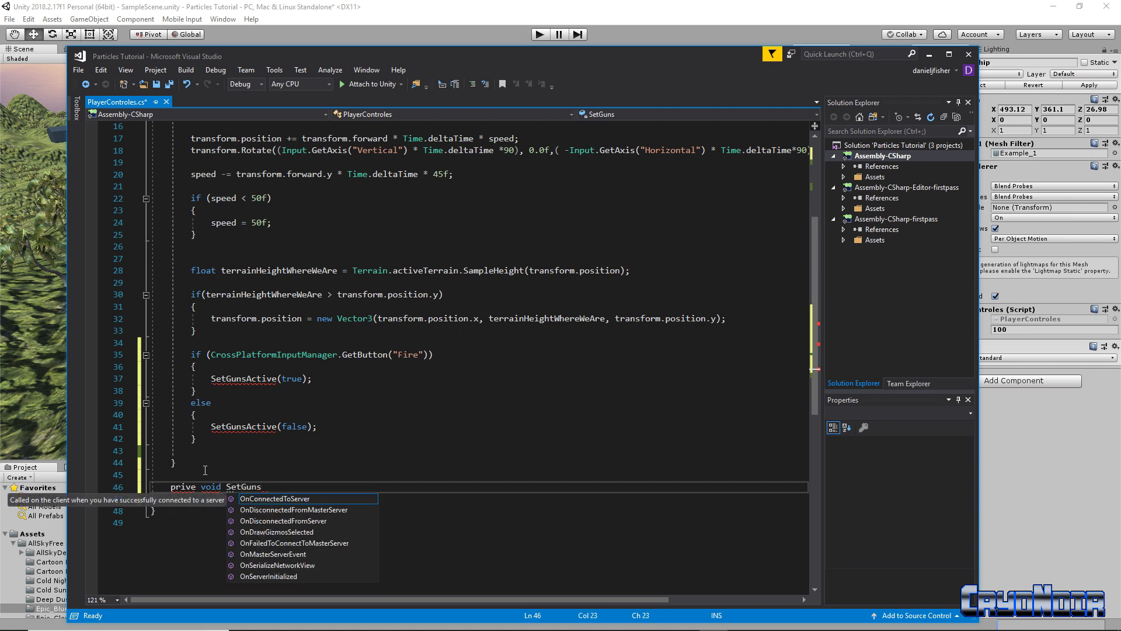
pyautogui.write('Active')
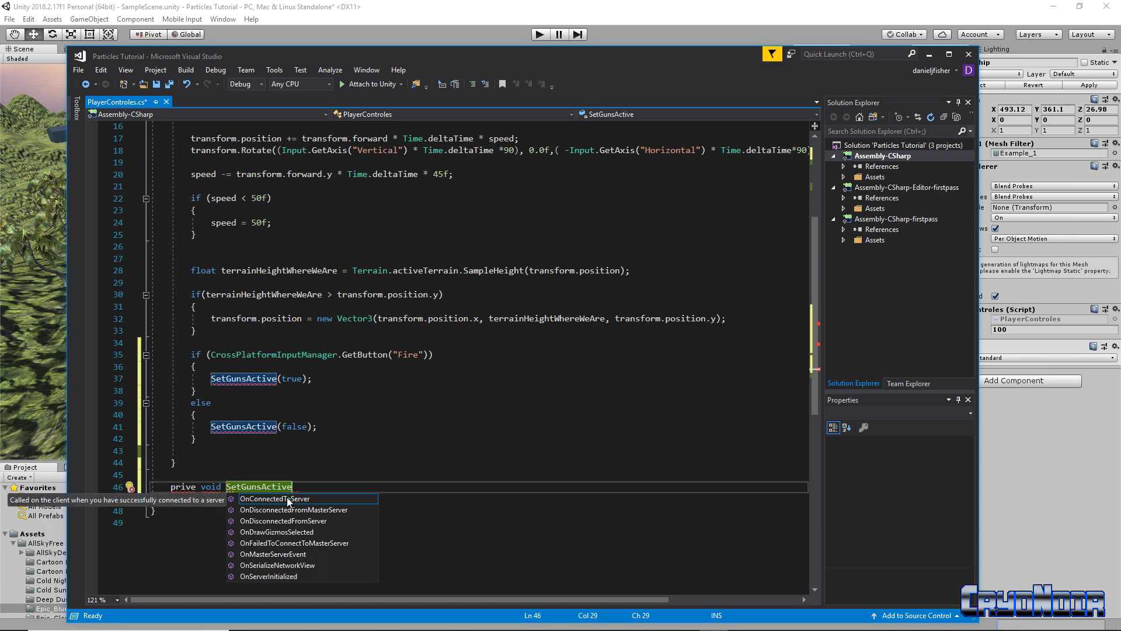
pyautogui.write('(')
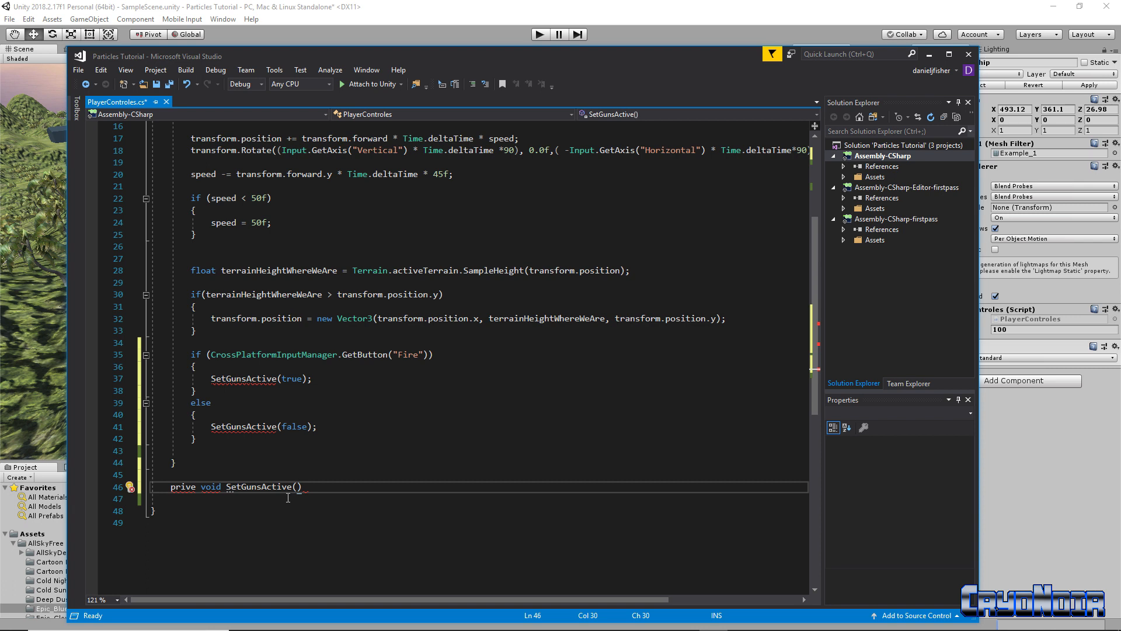
pyautogui.write('bool isActive)')
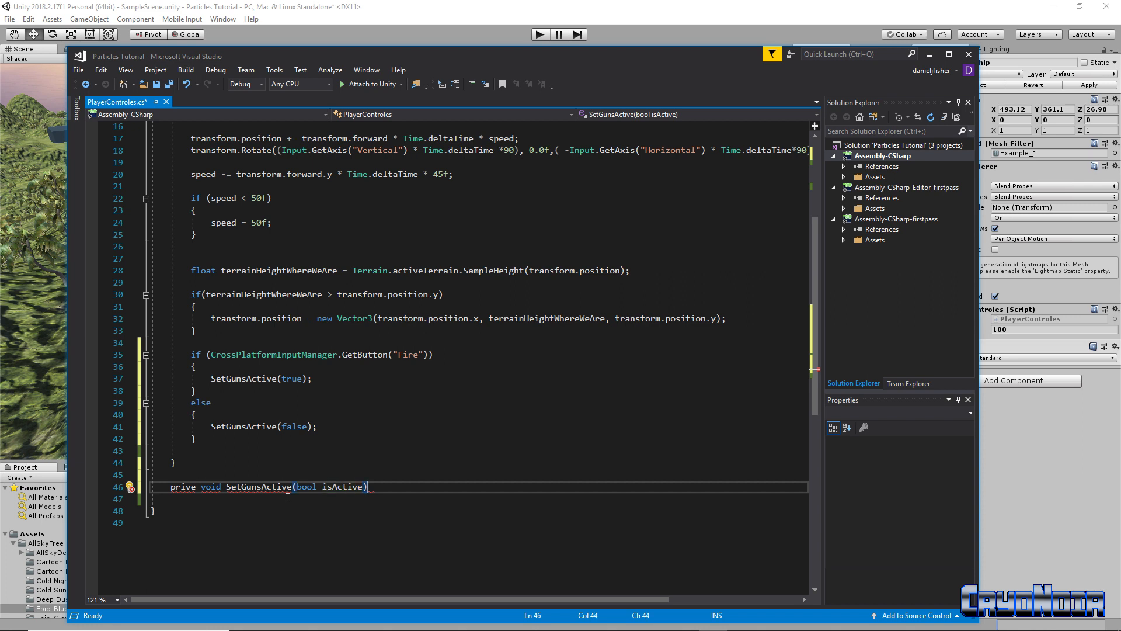
pyautogui.press('Return')
pyautogui.write('{')
pyautogui.press('Return')
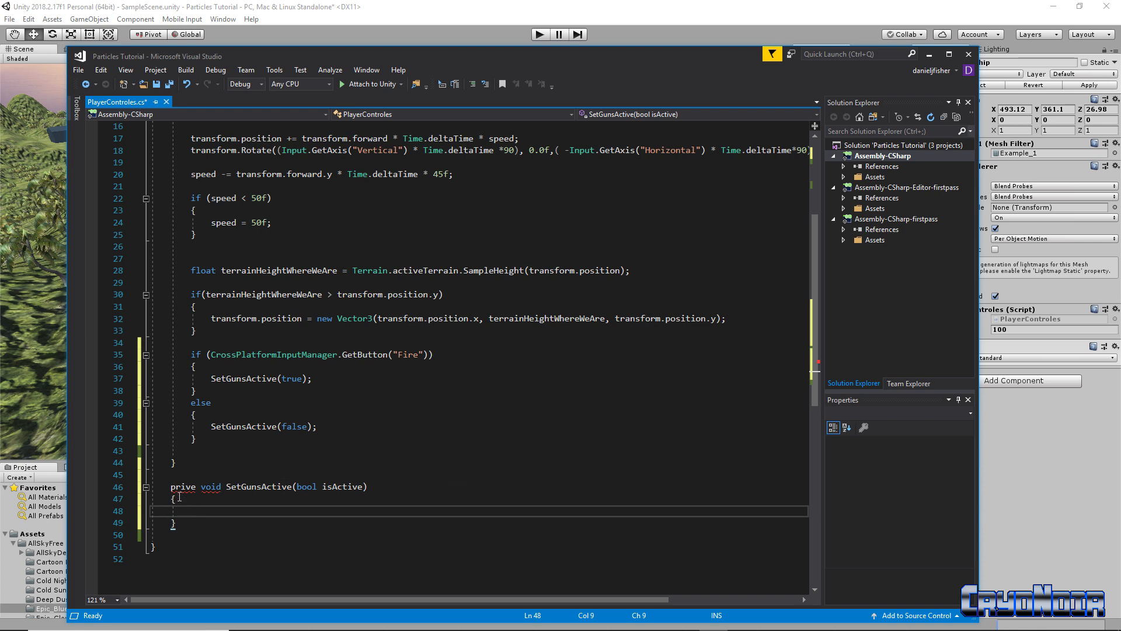
pyautogui.press('Up')
pyautogui.press('Up')
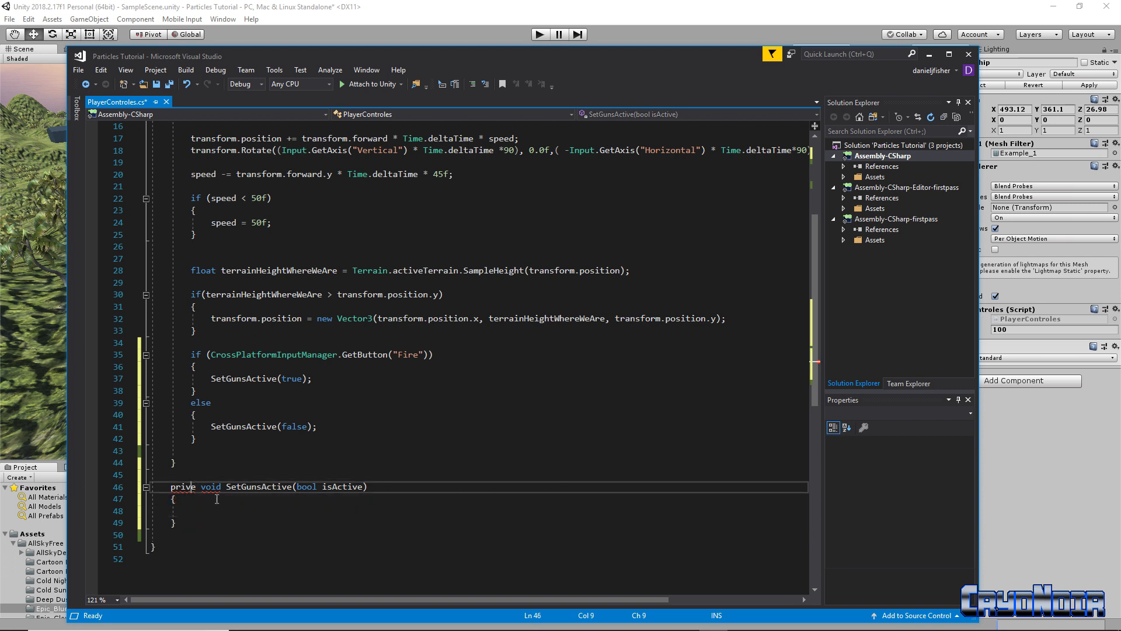
pyautogui.write('at')
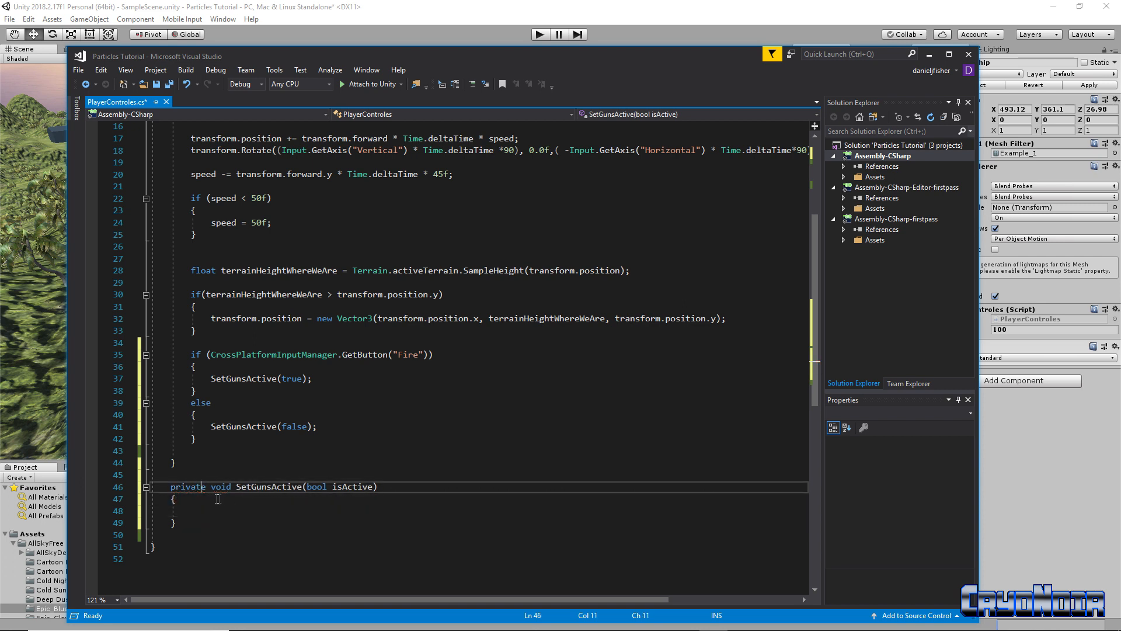
pyautogui.click(395, 489)
pyautogui.click(194, 502)
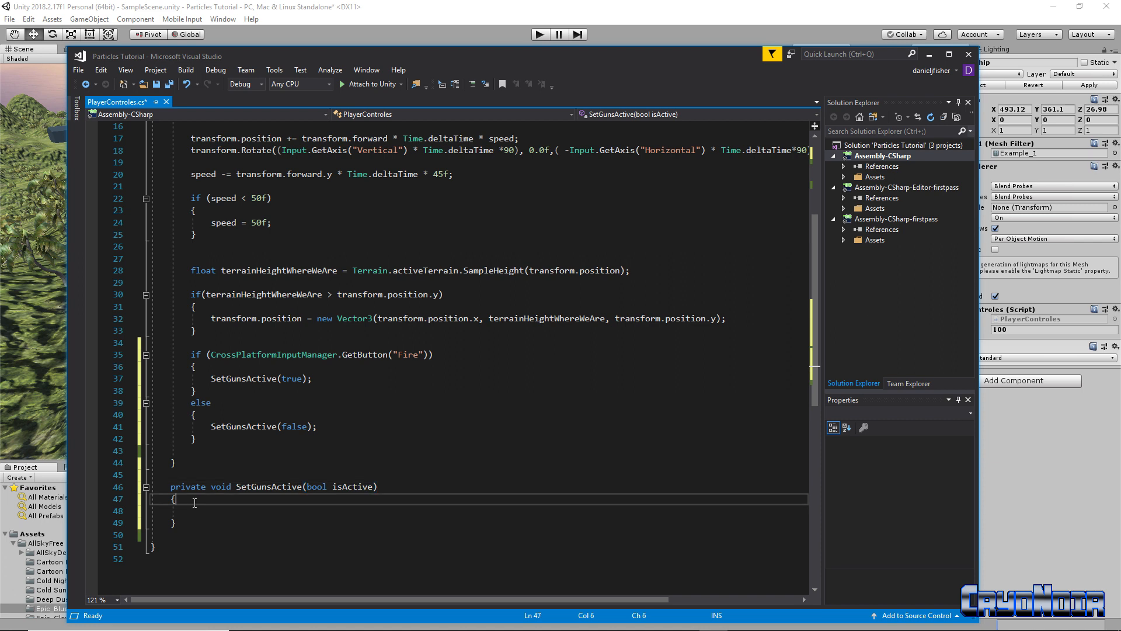
pyautogui.press('Return')
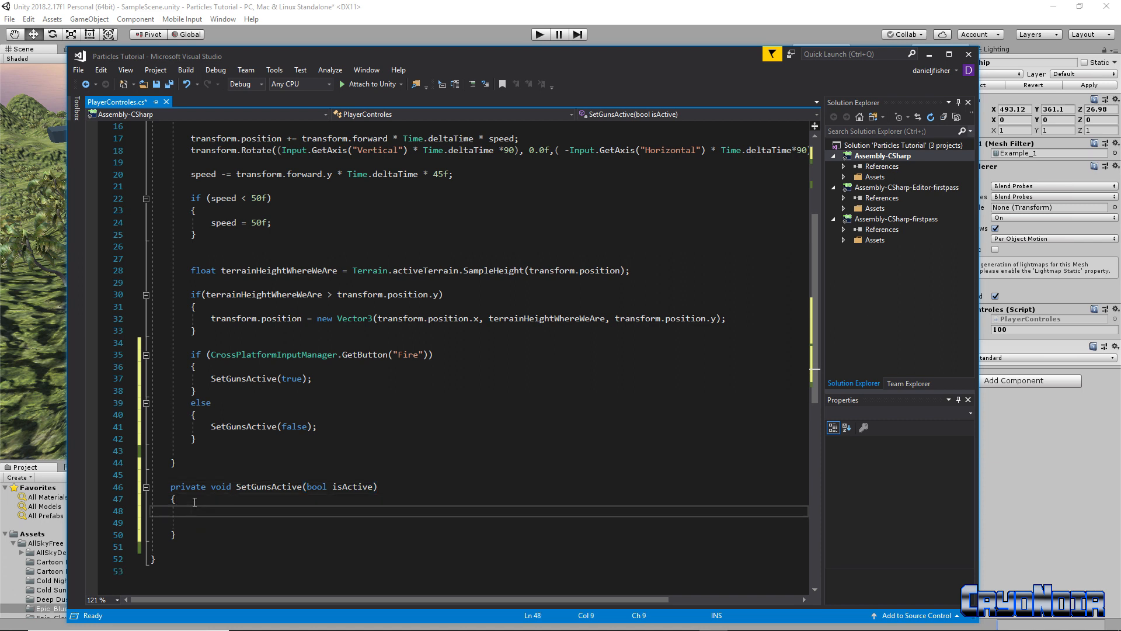
# Add a foreach (GameObject Gun in guns) loop with an empty body inside SetGunsActive
pyautogui.write('fore')
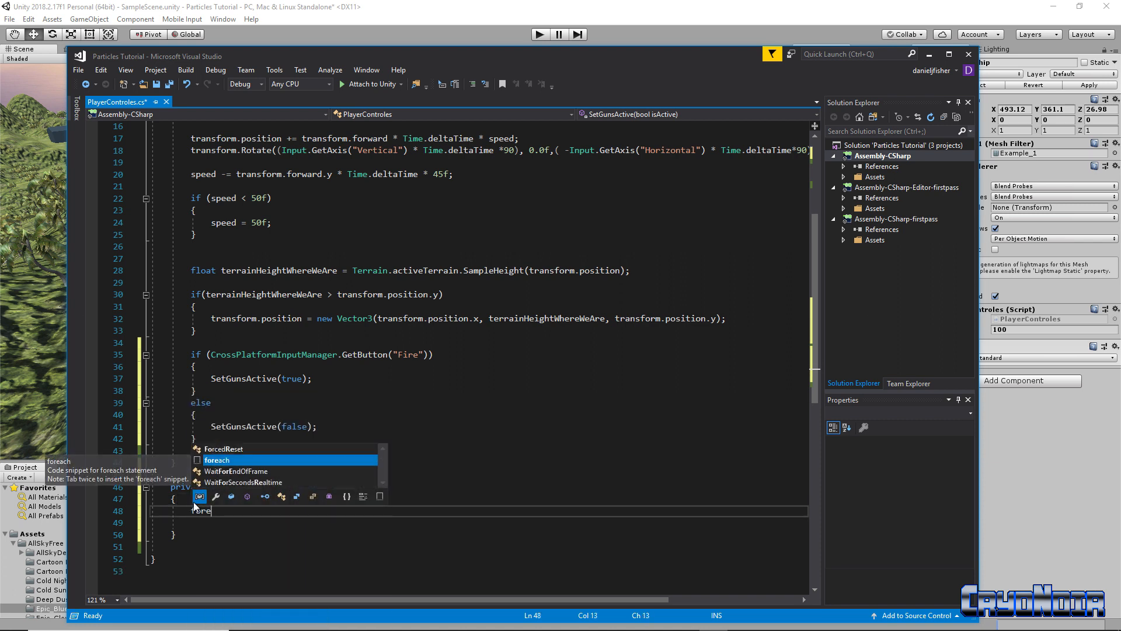
pyautogui.write('ach')
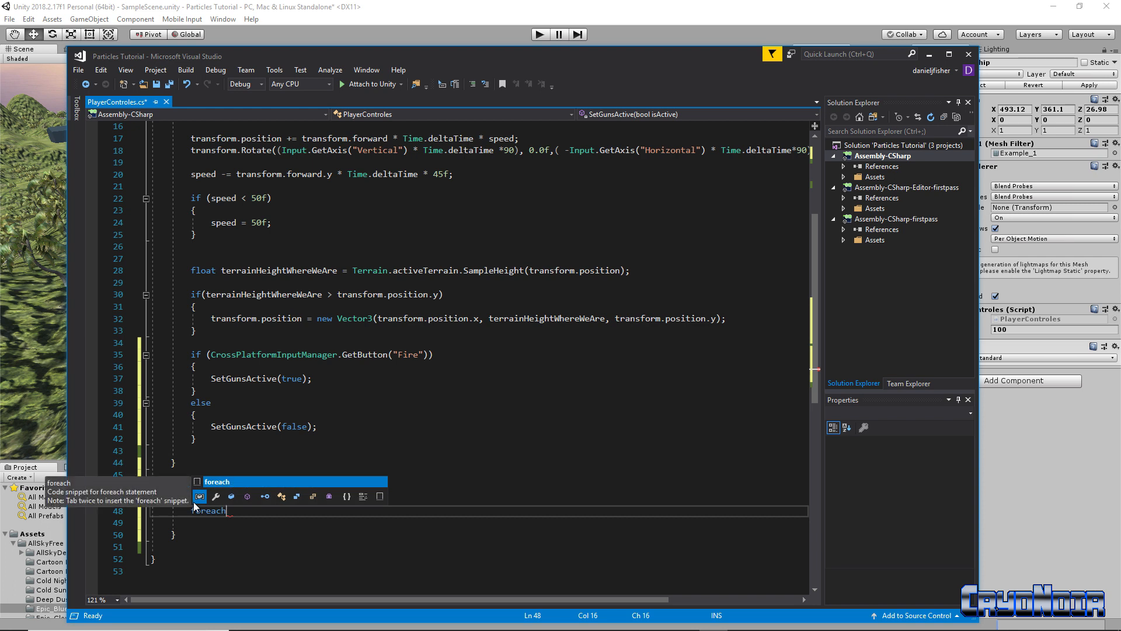
pyautogui.write(' (')
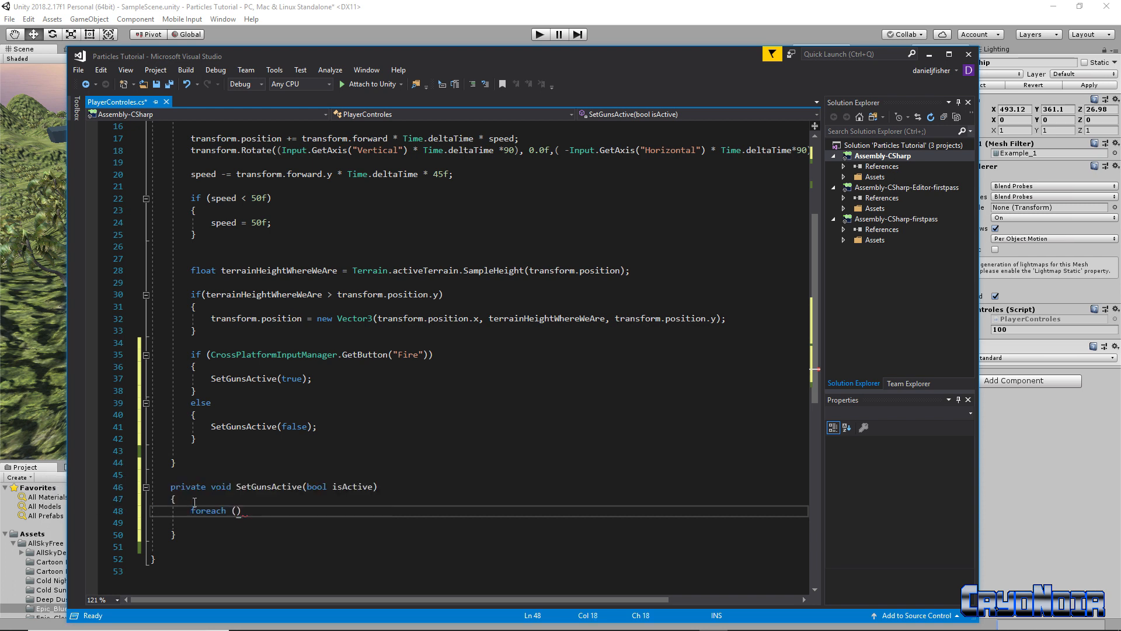
pyautogui.write('Game')
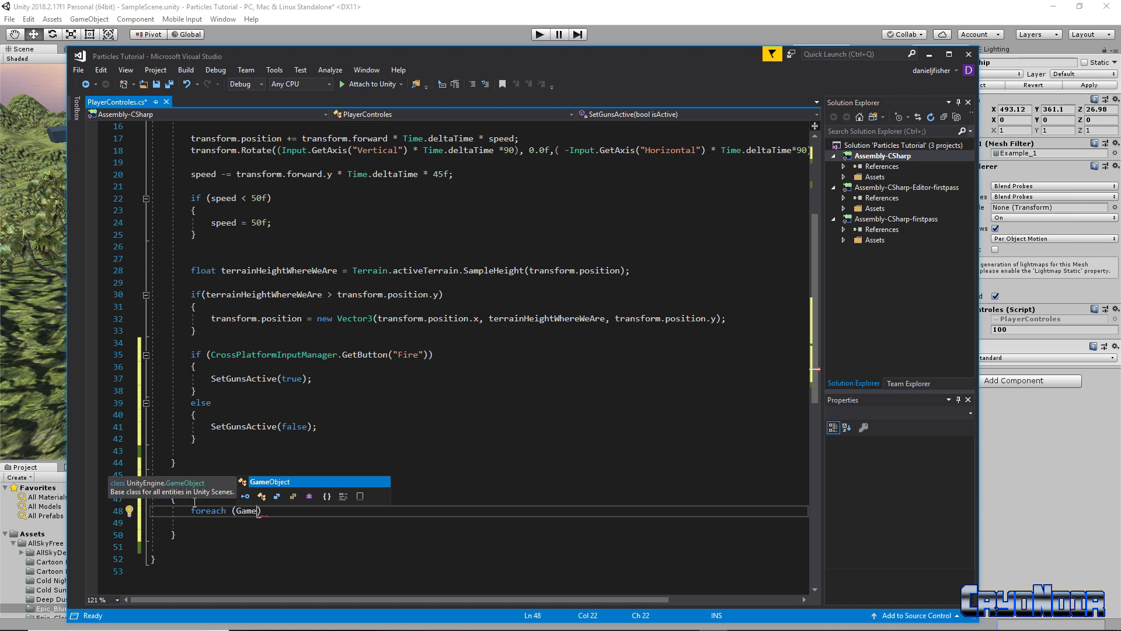
pyautogui.press('Tab')
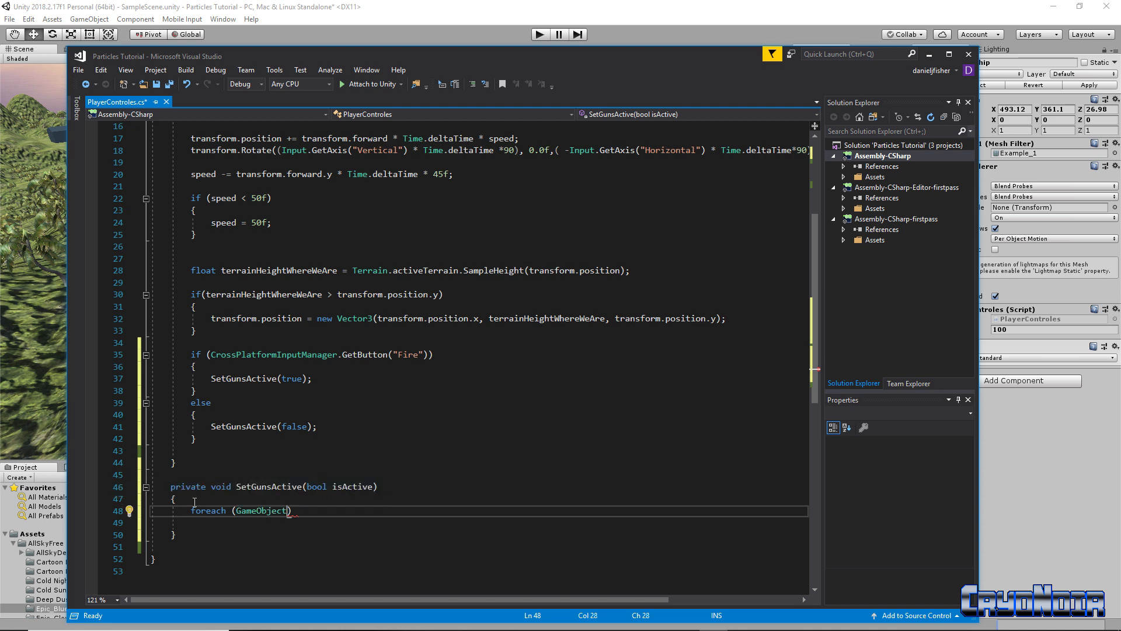
pyautogui.write('Gu')
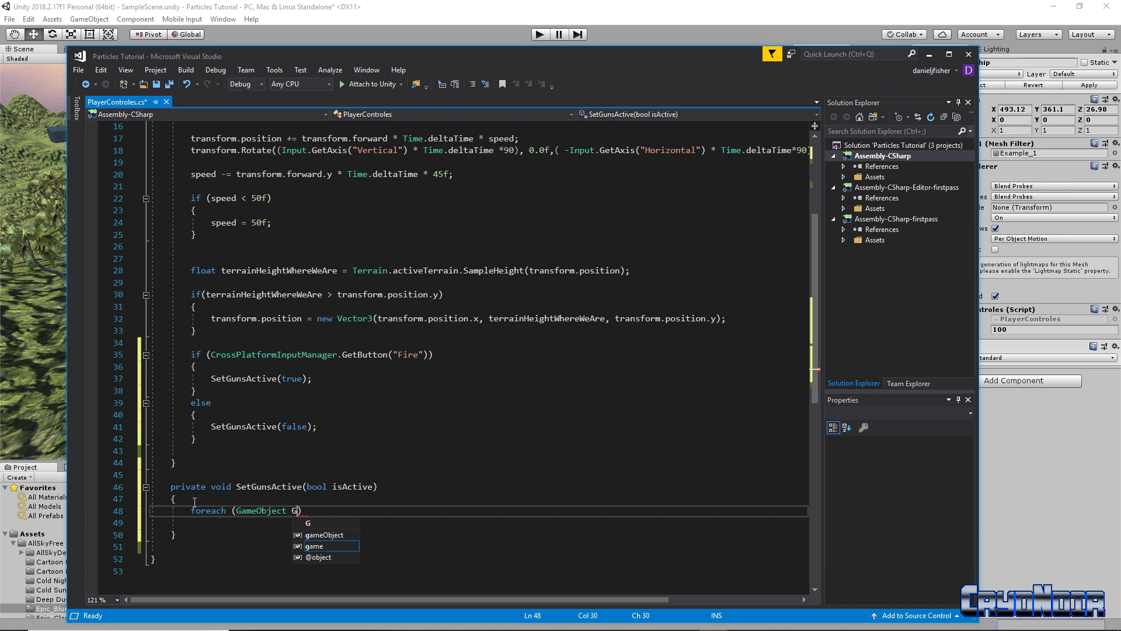
pyautogui.write('n')
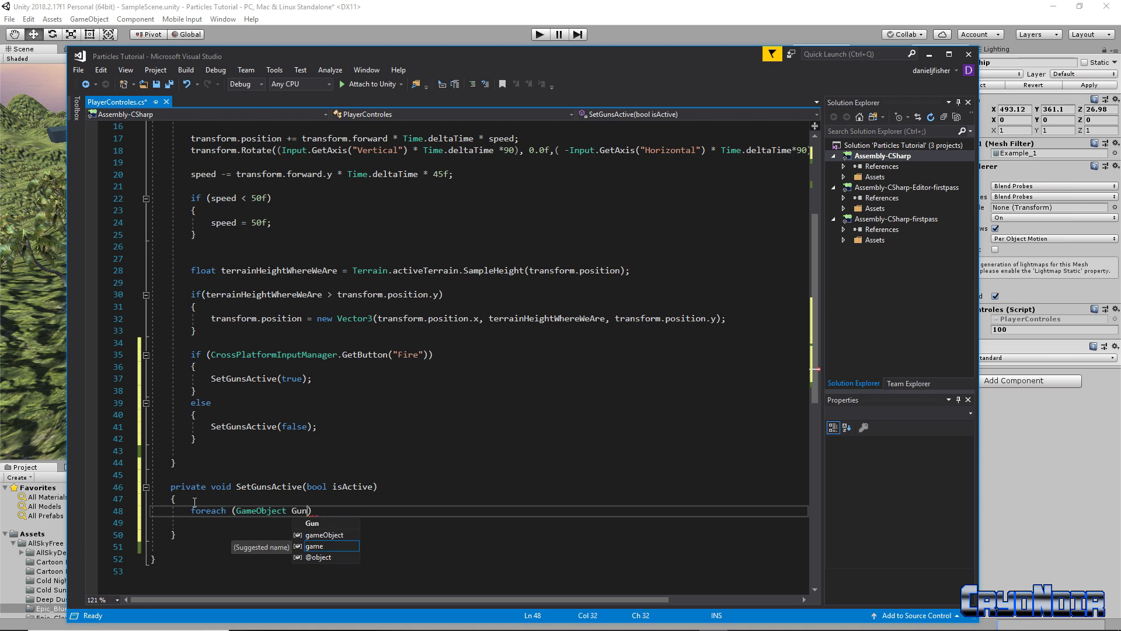
pyautogui.write(' in ')
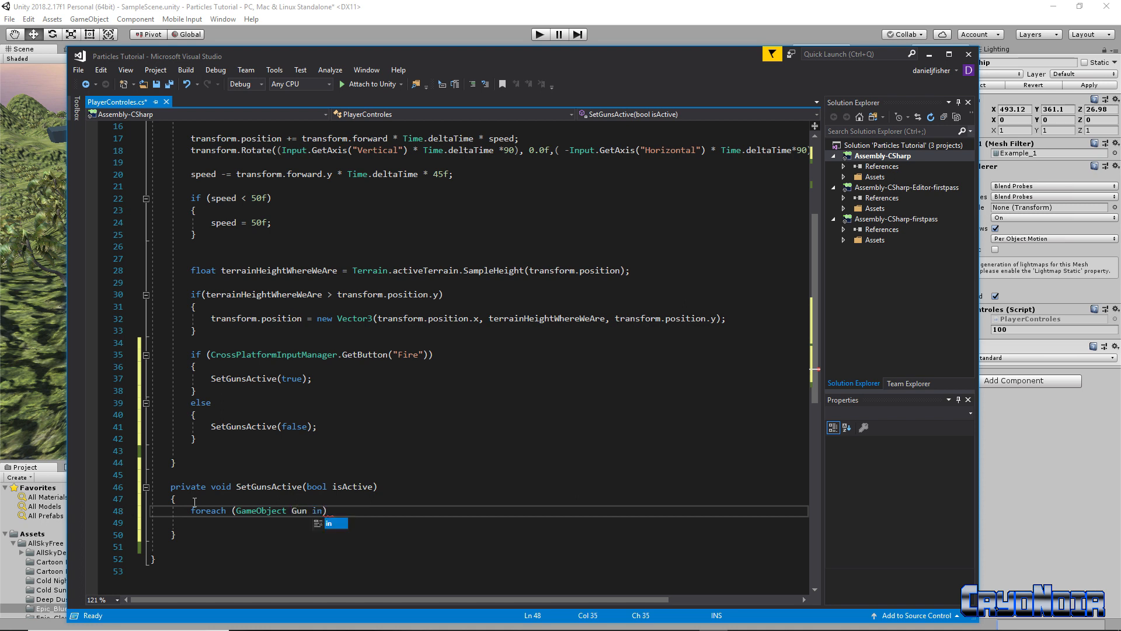
pyautogui.write('guns')
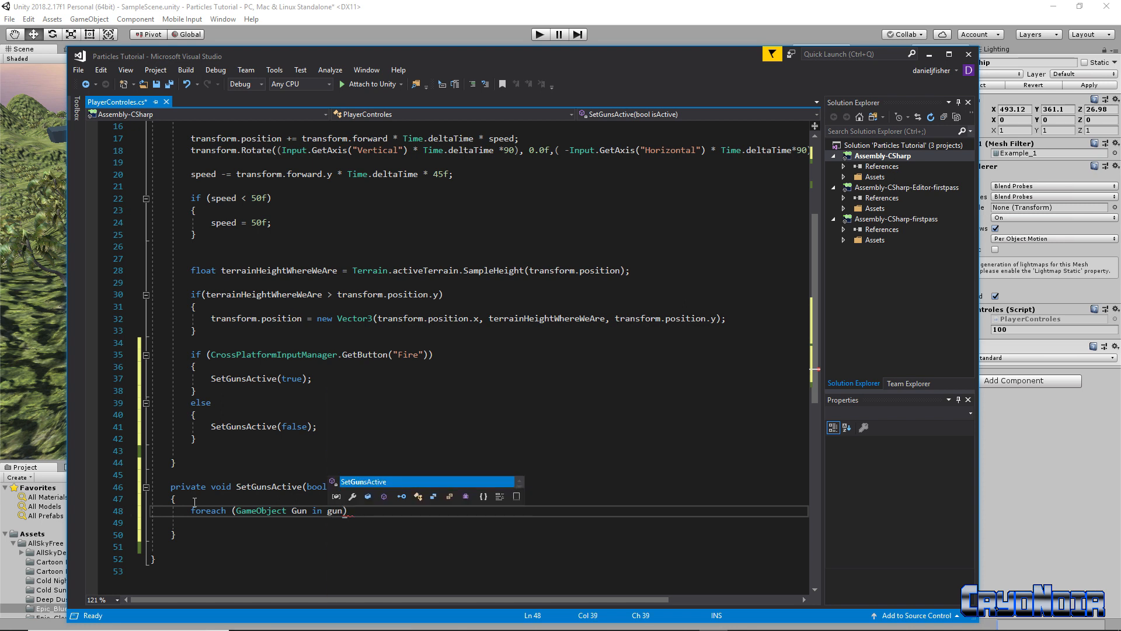
pyautogui.write(')')
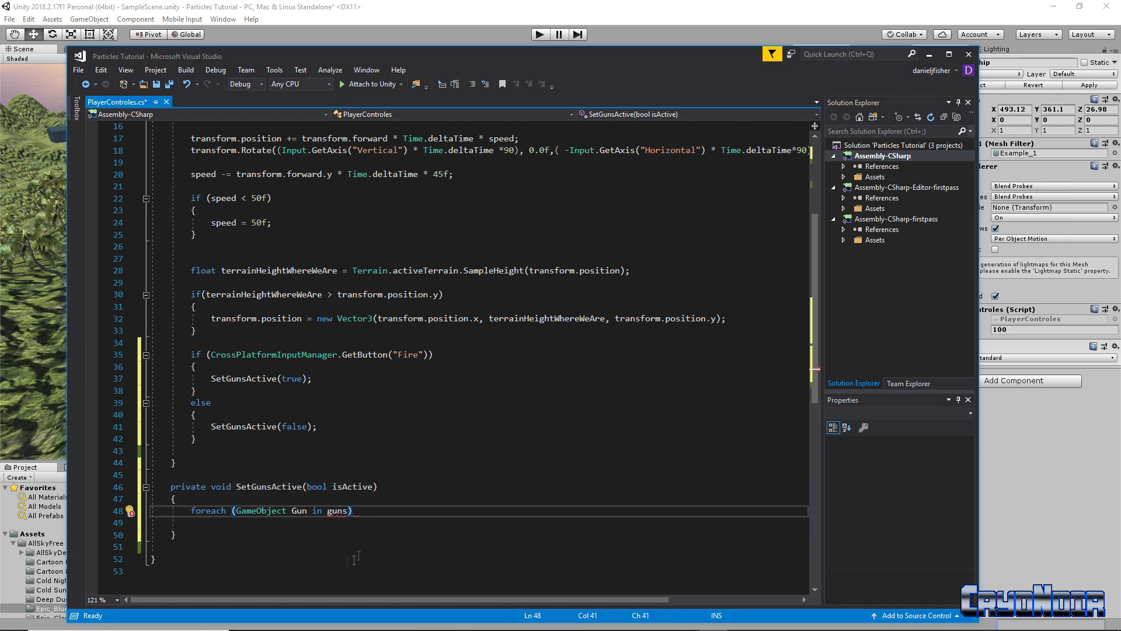
pyautogui.moveTo(328, 512); pyautogui.dragTo(344, 512)
pyautogui.click(308, 511)
pyautogui.moveTo(328, 511); pyautogui.dragTo(344, 511)
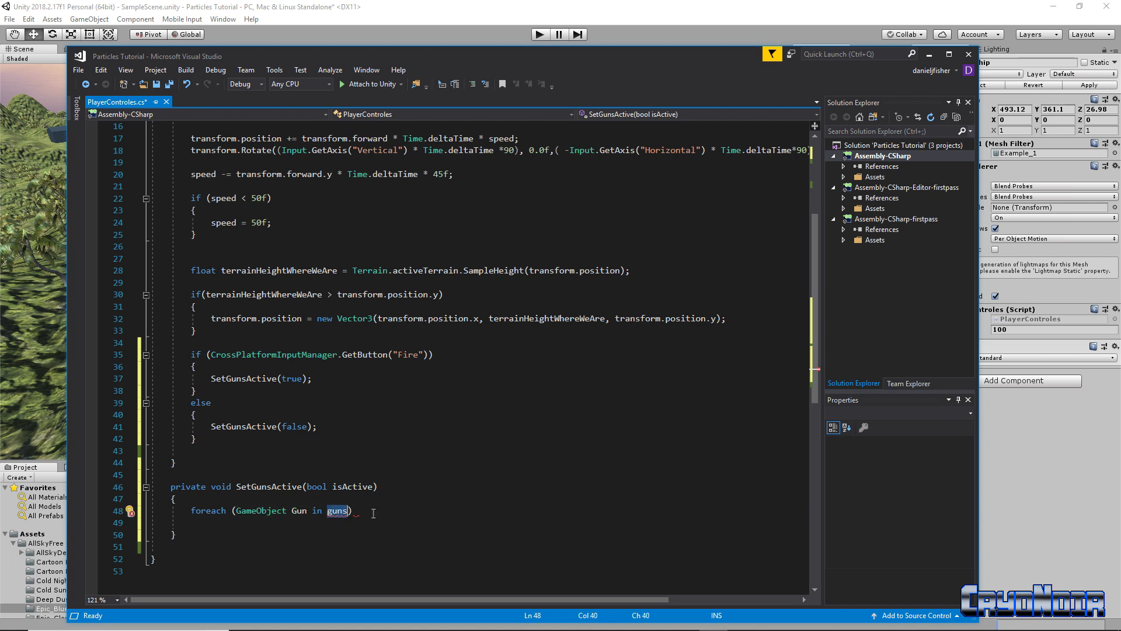
pyautogui.click(364, 513)
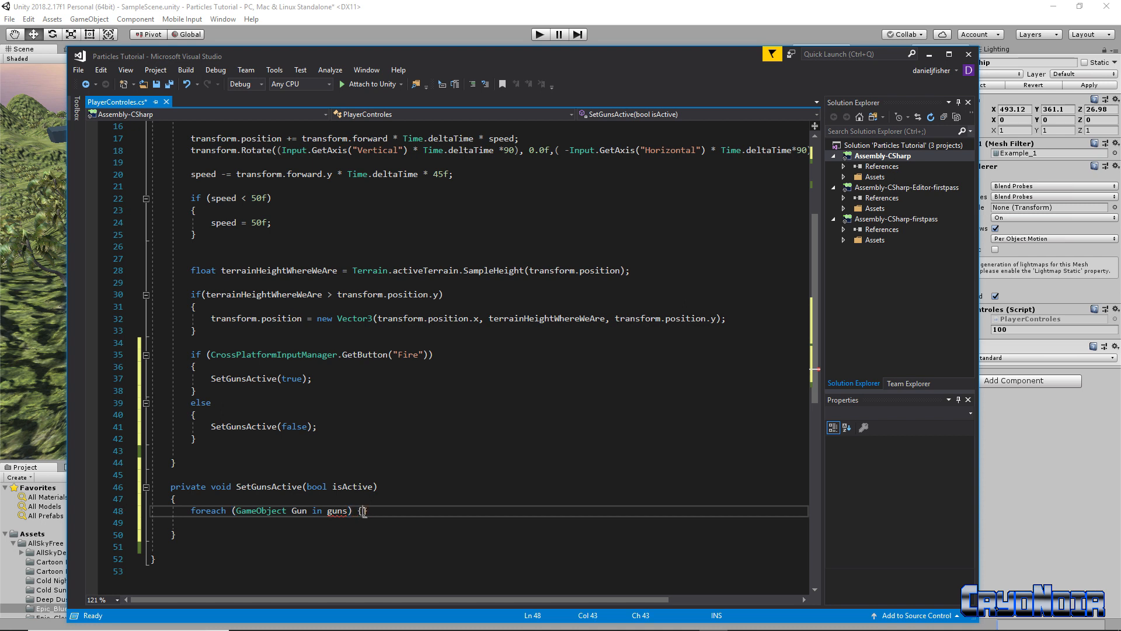
pyautogui.write('{')
pyautogui.press('Return')
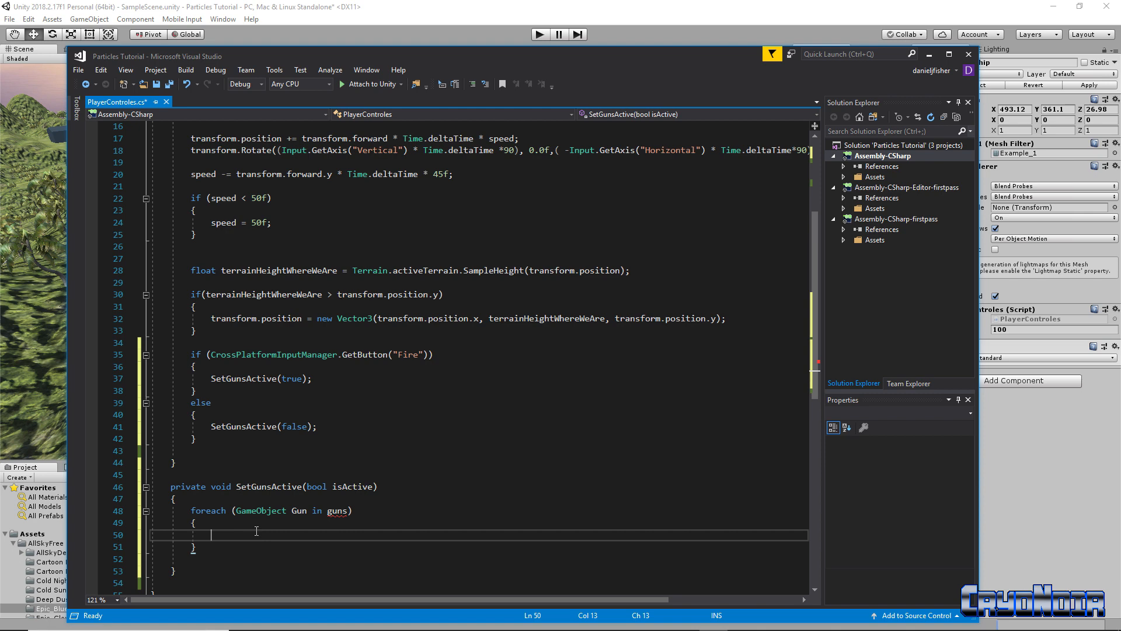
pyautogui.scroll(5, 375, 505)
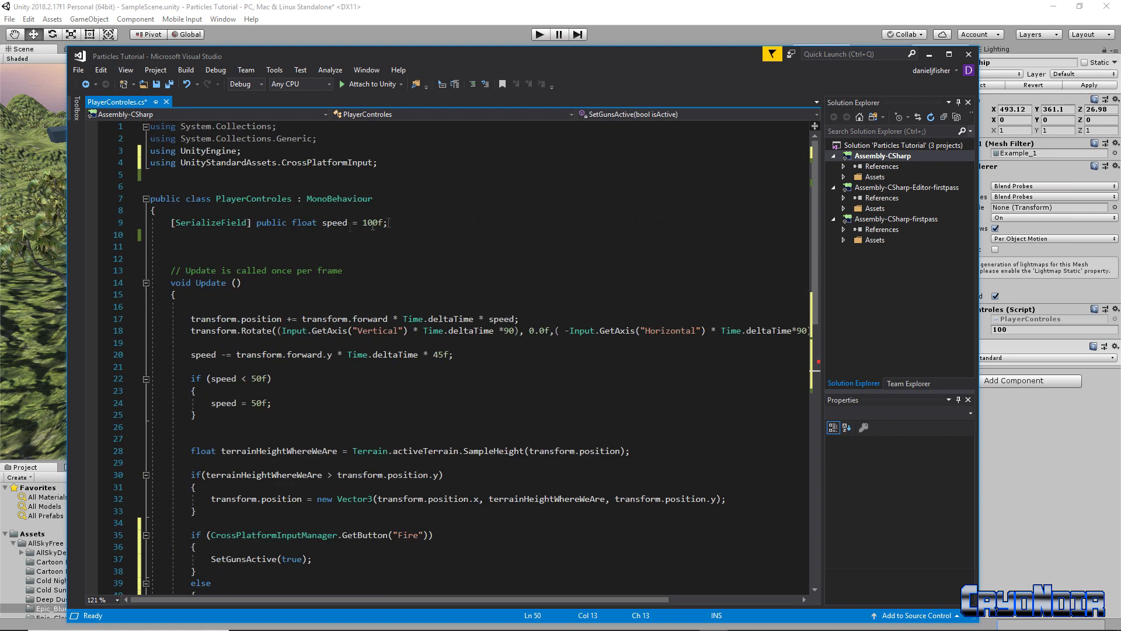
pyautogui.moveTo(654, 50); pyautogui.dragTo(460, 63)
pyautogui.moveTo(339, 71); pyautogui.dragTo(515, 64)
pyautogui.scroll(-7, 301, 385)
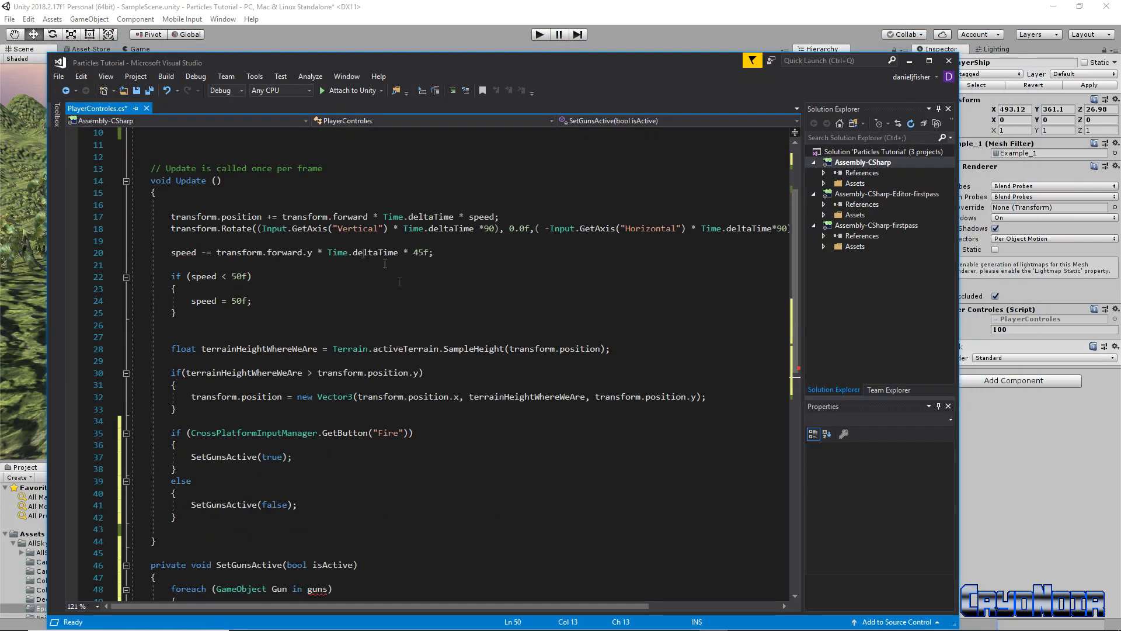
pyautogui.scroll(2, 301, 385)
pyautogui.scroll(4, 301, 385)
pyautogui.scroll(-4, 315, 408)
pyautogui.scroll(5, 330, 437)
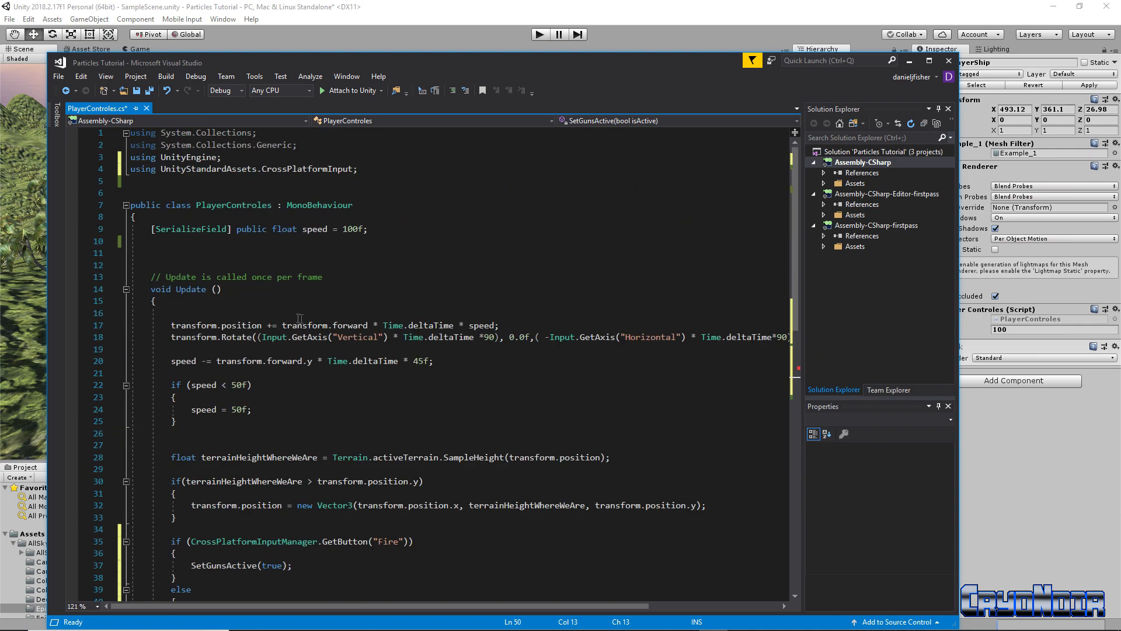
pyautogui.scroll(-3, 290, 445)
pyautogui.scroll(3, 342, 402)
pyautogui.scroll(-8, 357, 412)
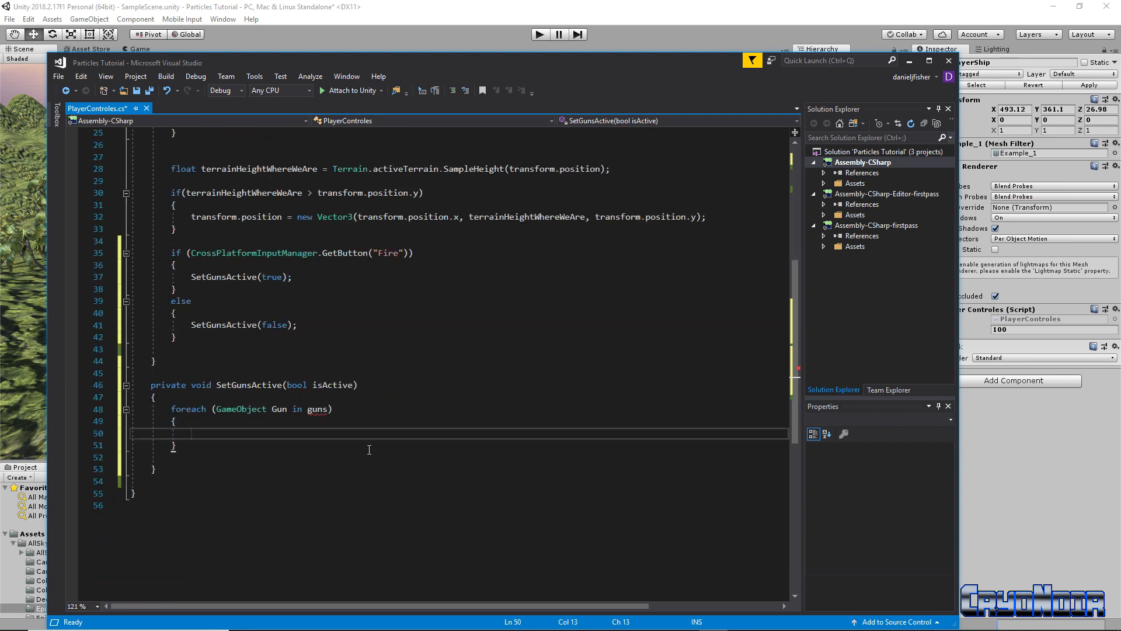
pyautogui.scroll(5, 423, 415)
pyautogui.scroll(1, 282, 418)
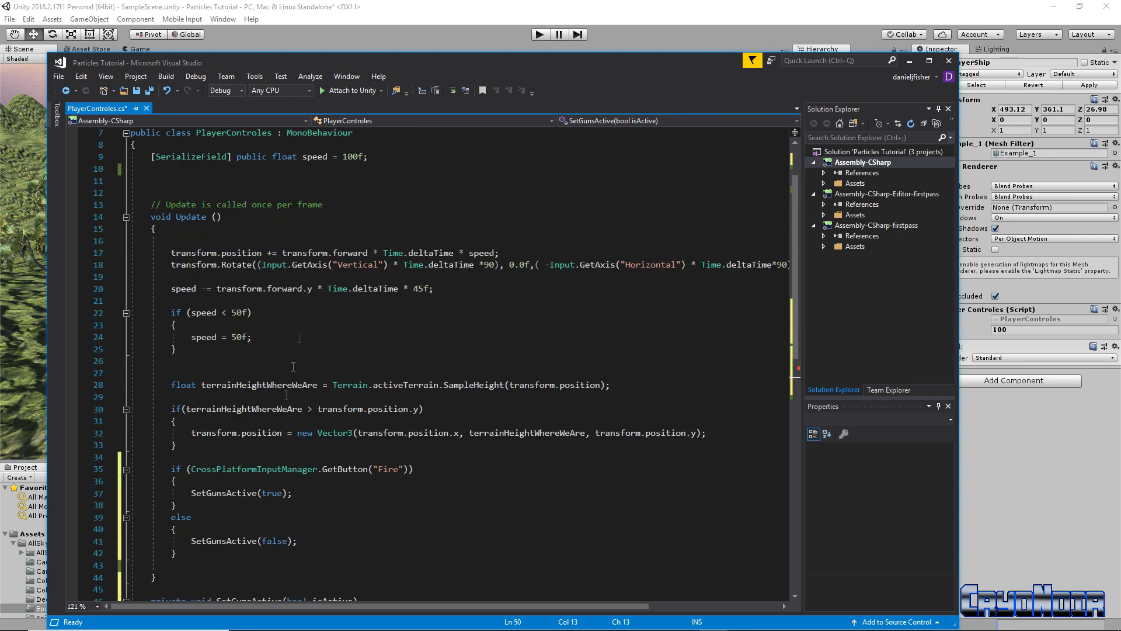
pyautogui.scroll(2, 326, 336)
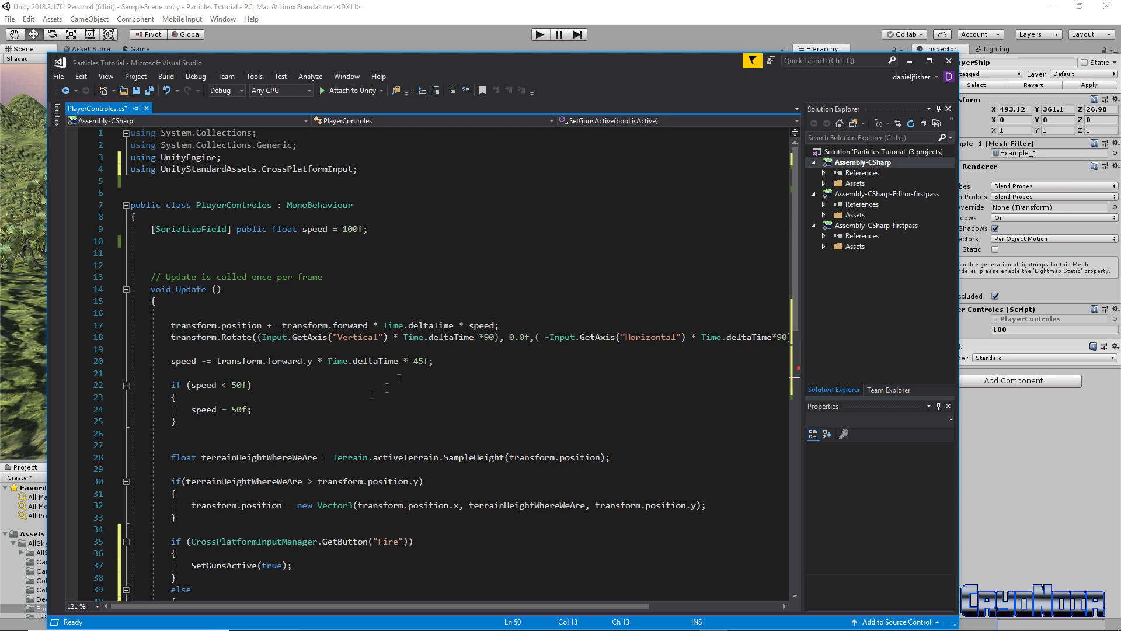
pyautogui.scroll(-1, 321, 537)
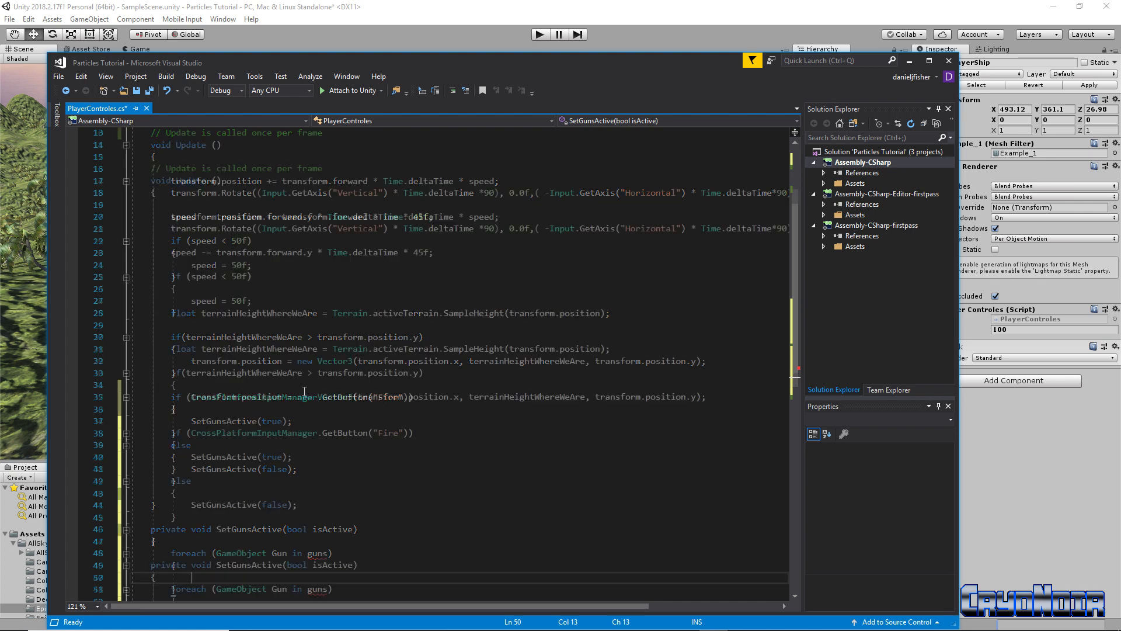
pyautogui.scroll(-1, 336, 427)
pyautogui.scroll(-3, 335, 421)
pyautogui.scroll(4, 351, 351)
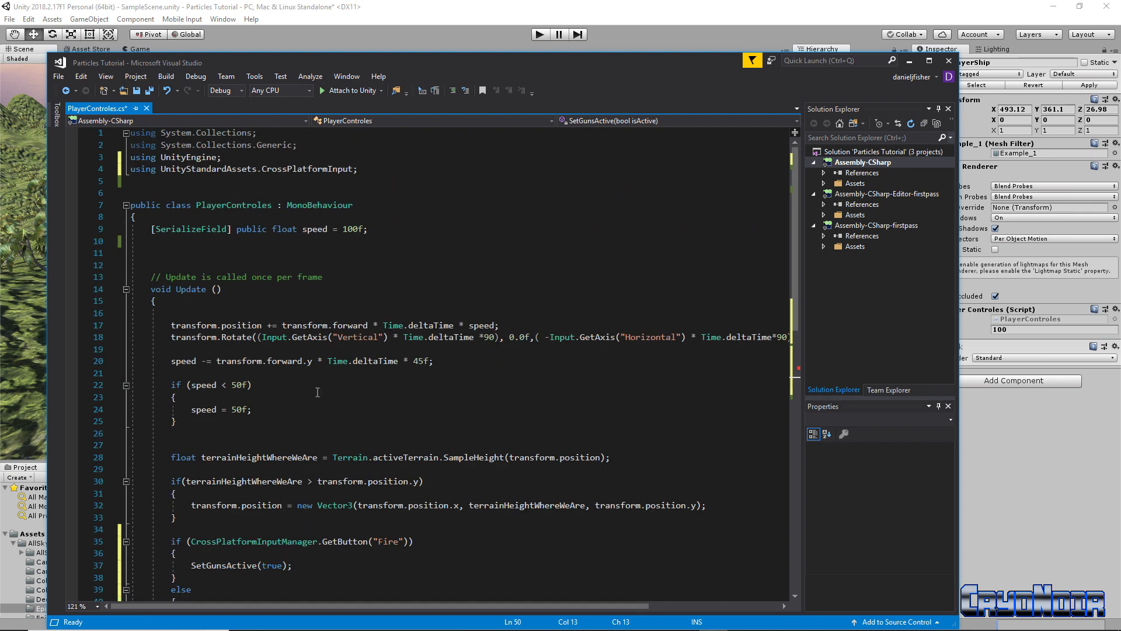
pyautogui.click(378, 234)
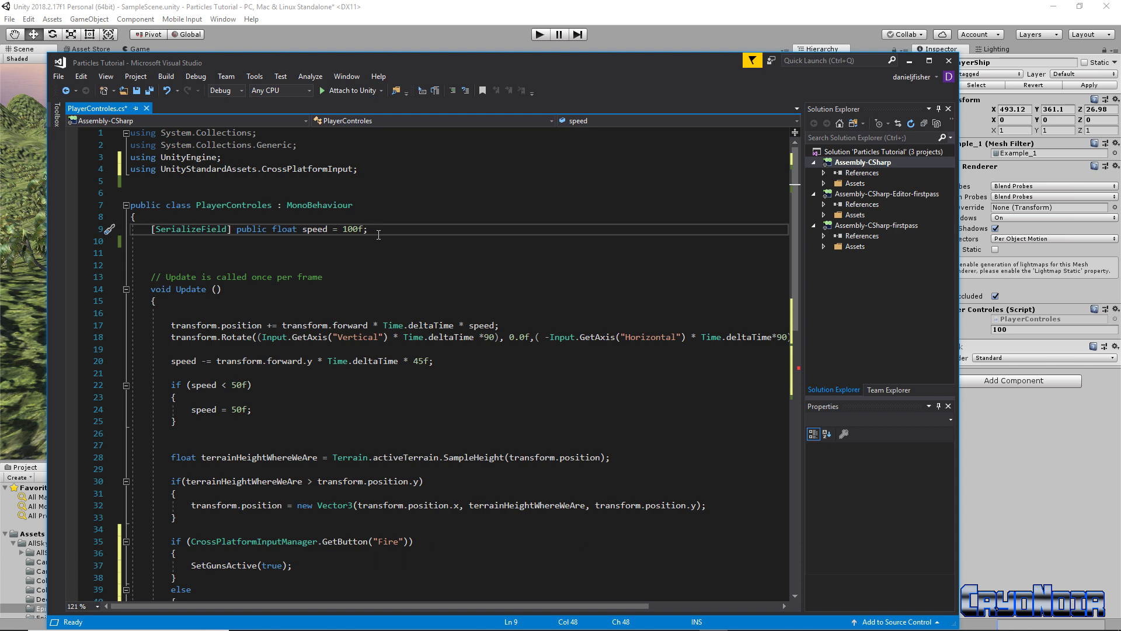
# Add a [SerializeField] GameObject[] guns; field below the speed field
pyautogui.press('Return')
pyautogui.write('{')
pyautogui.write('[Ser')
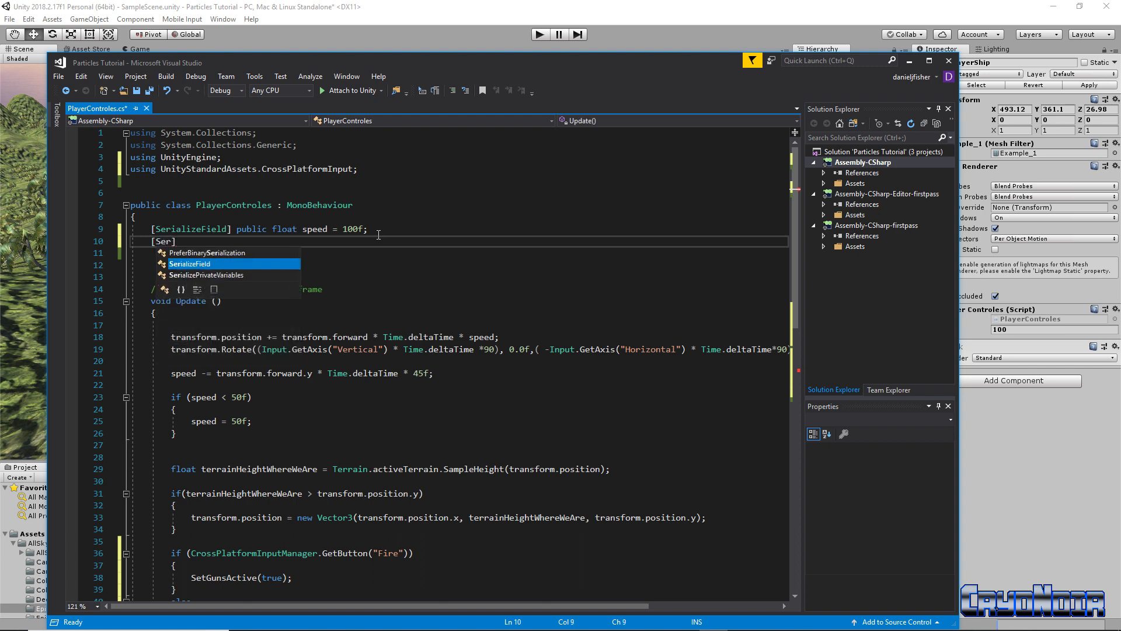
pyautogui.press('Tab')
pyautogui.press('Right')
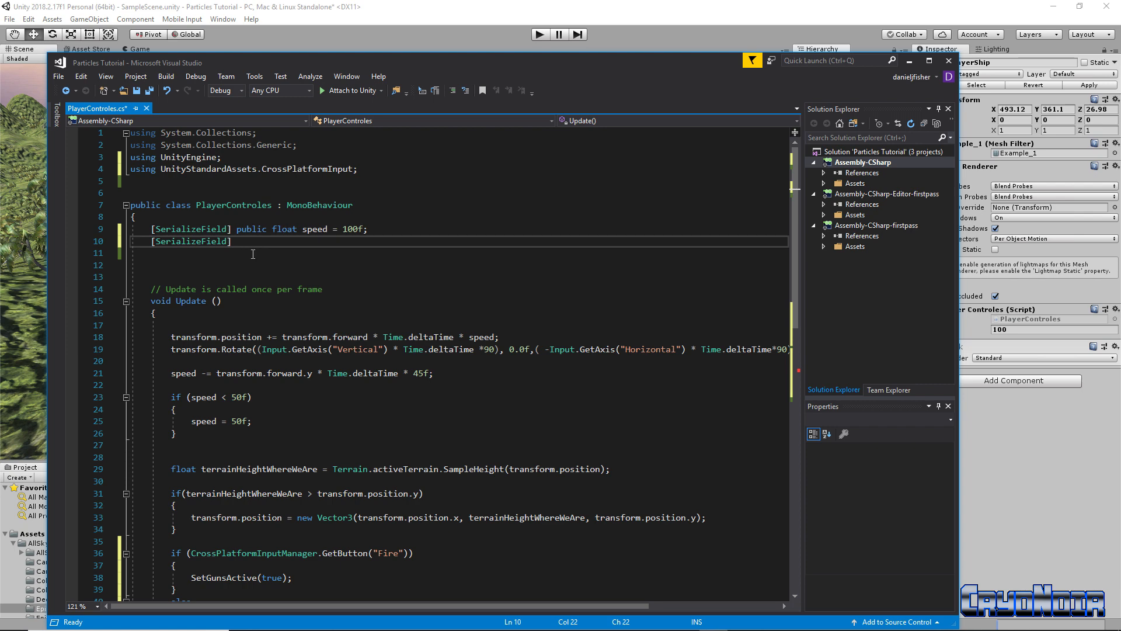
pyautogui.moveTo(663, 78); pyautogui.dragTo(515, 107)
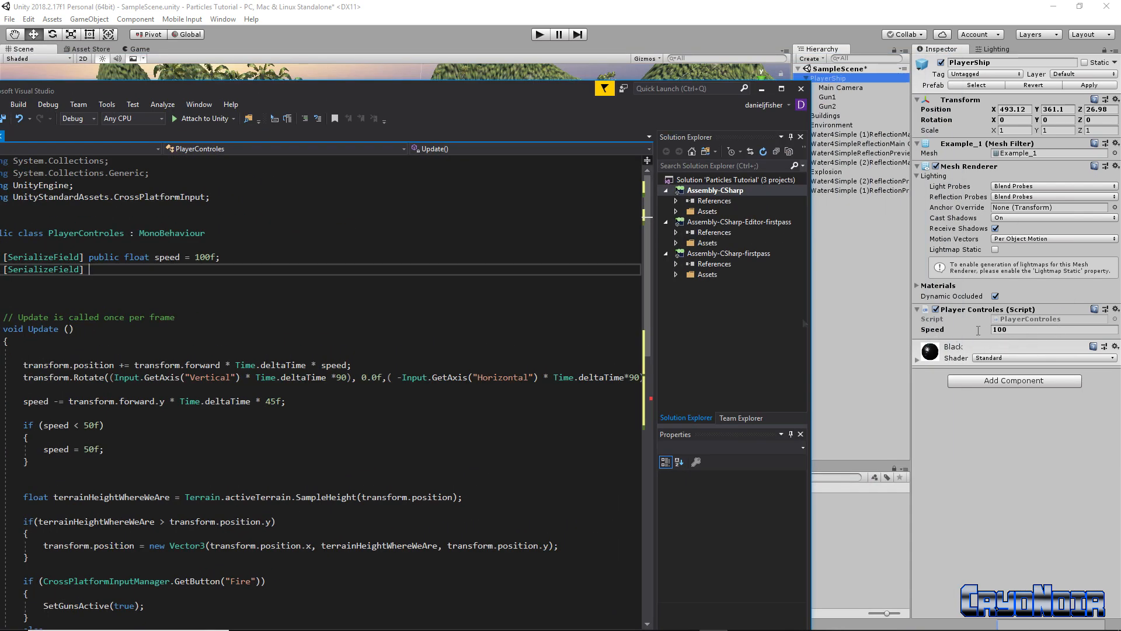
pyautogui.moveTo(286, 96); pyautogui.dragTo(432, 70)
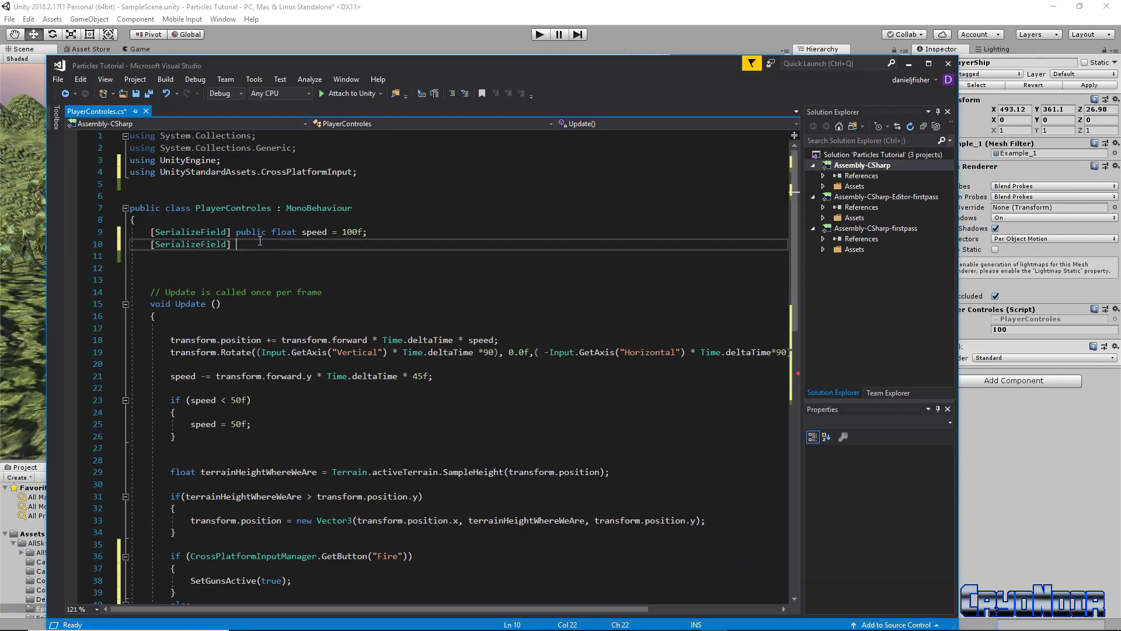
pyautogui.write('Goam')
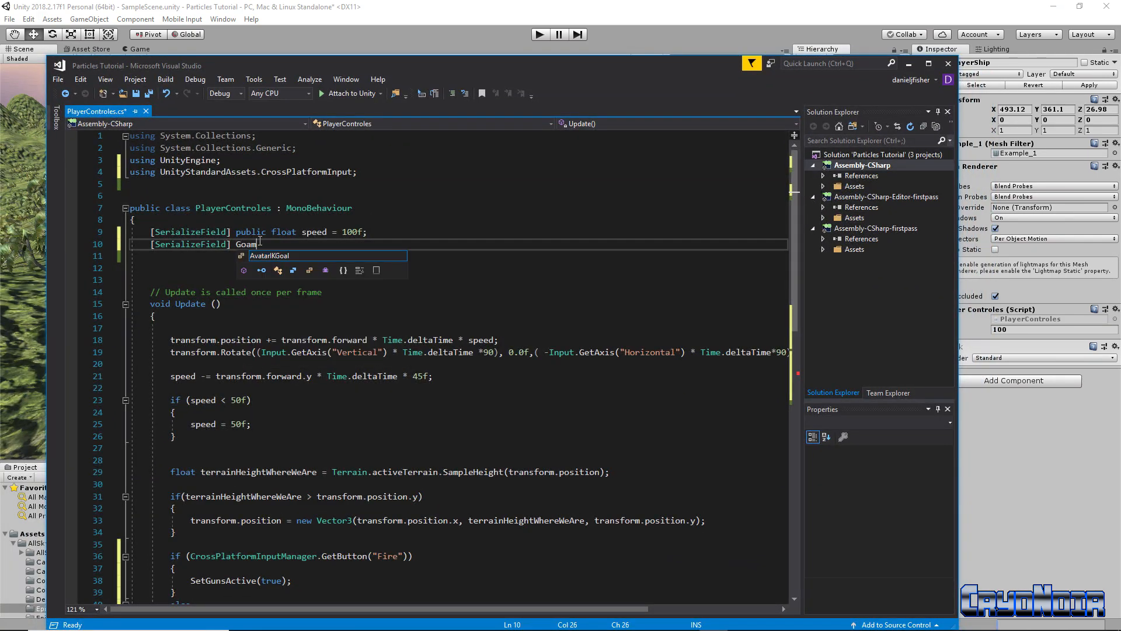
pyautogui.press('BackSpace')
pyautogui.press('BackSpace')
pyautogui.press('BackSpace')
pyautogui.write('ame')
pyautogui.press('Tab')
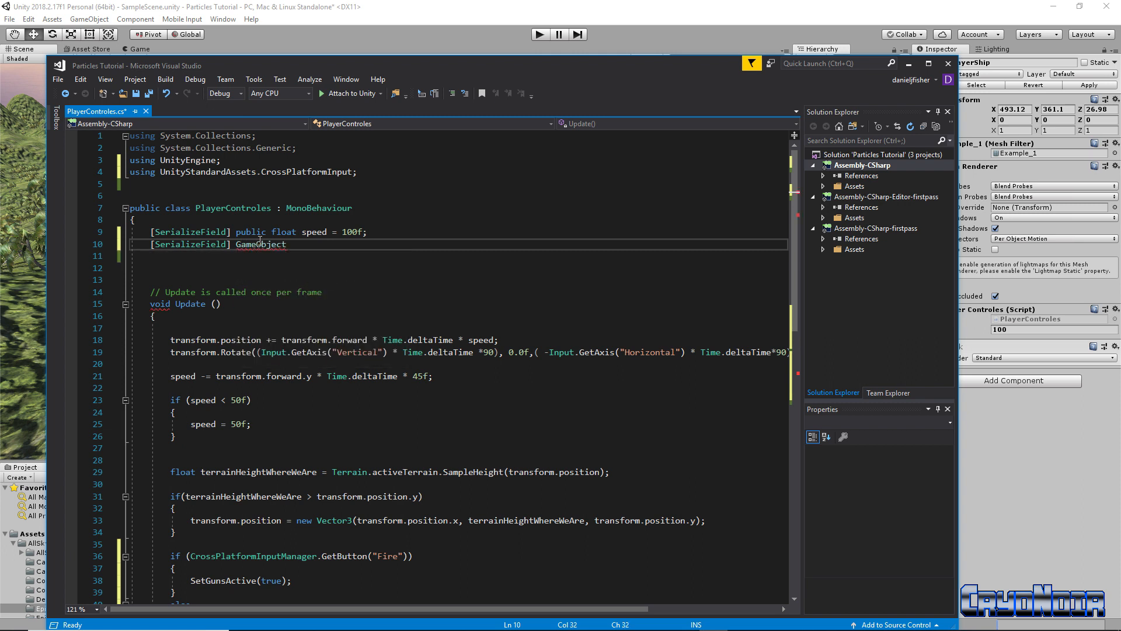
pyautogui.write('[] guns;')
# Save PlayerControles.cs
pyautogui.scroll(-8, 344, 428)
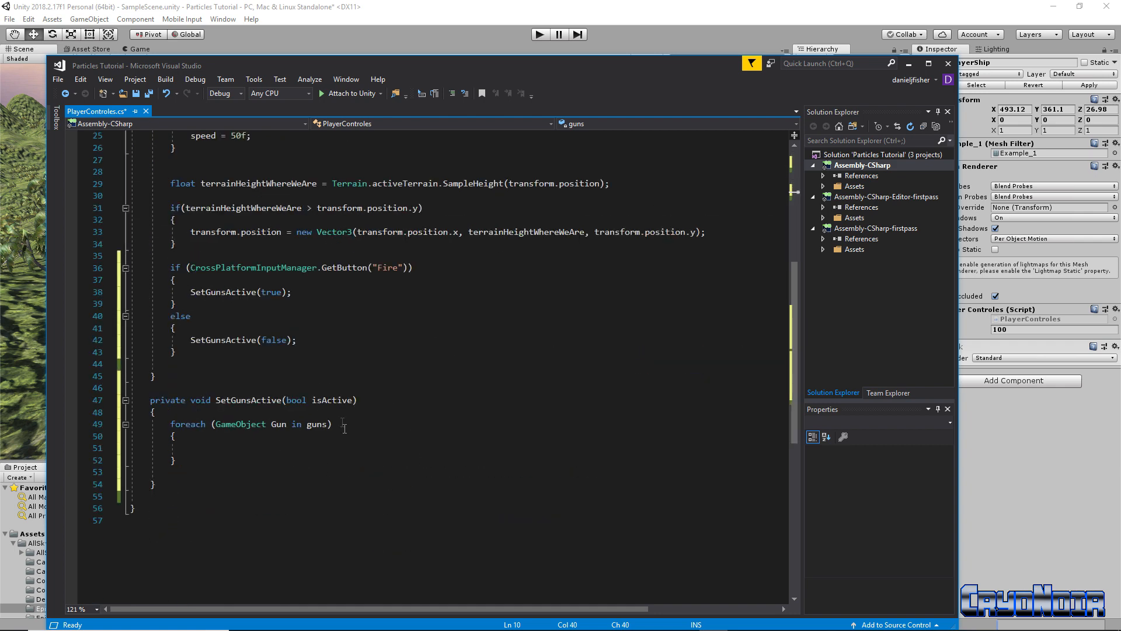
pyautogui.scroll(8, 344, 428)
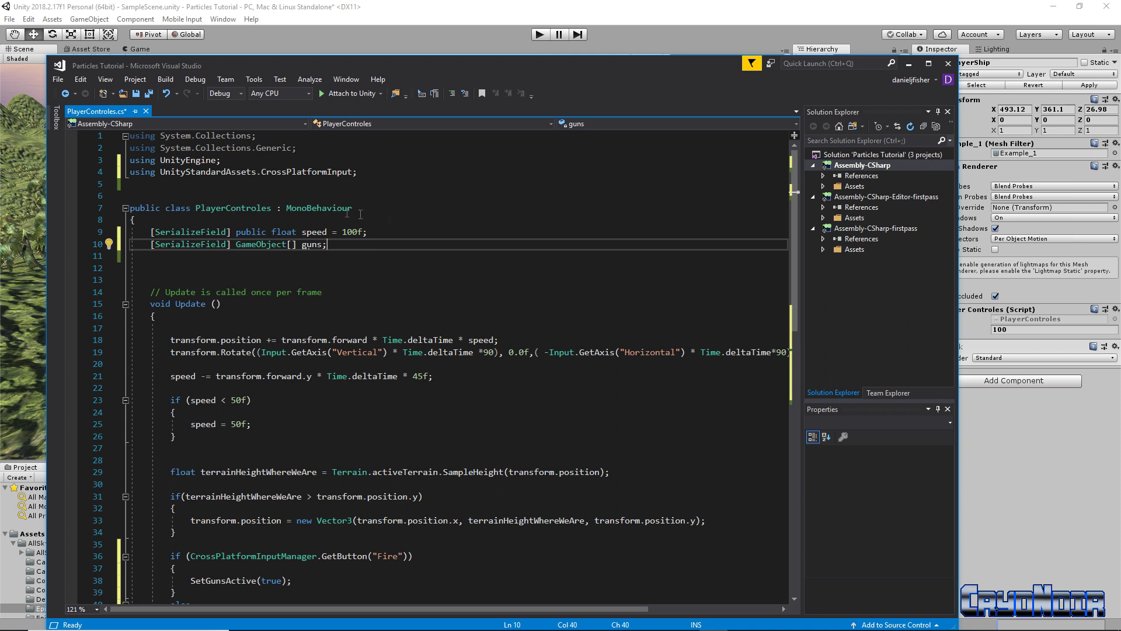
pyautogui.hotkey('ctrl', 's')
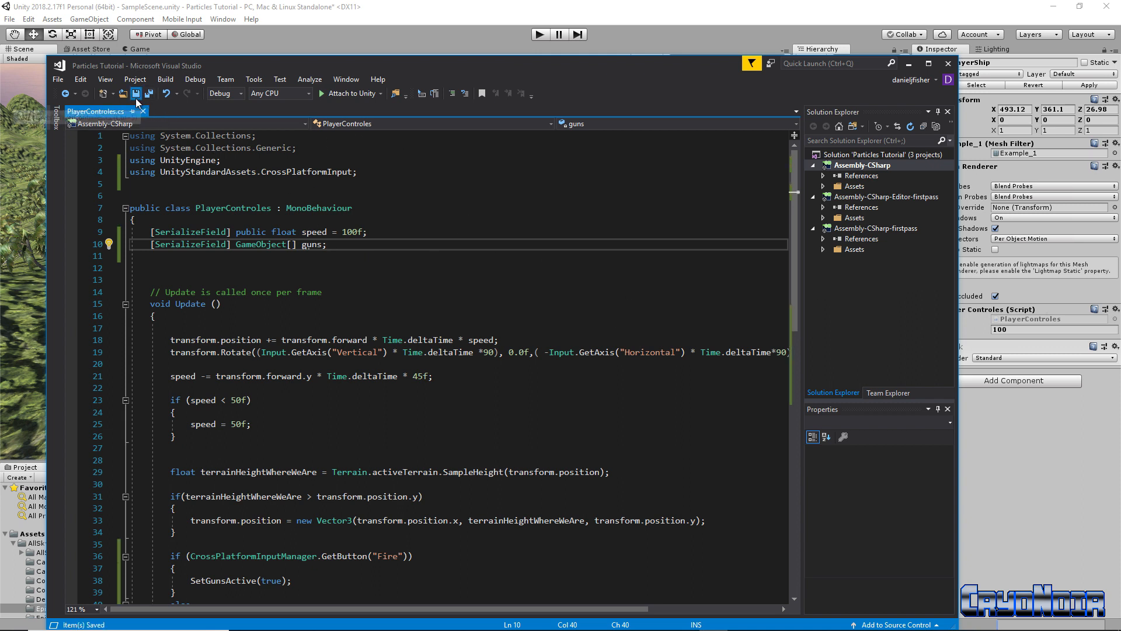
# Set PlayerShip's Guns size to 2 and assign Gun1 and Gun2 to Element 0 and 1
pyautogui.click(909, 66)
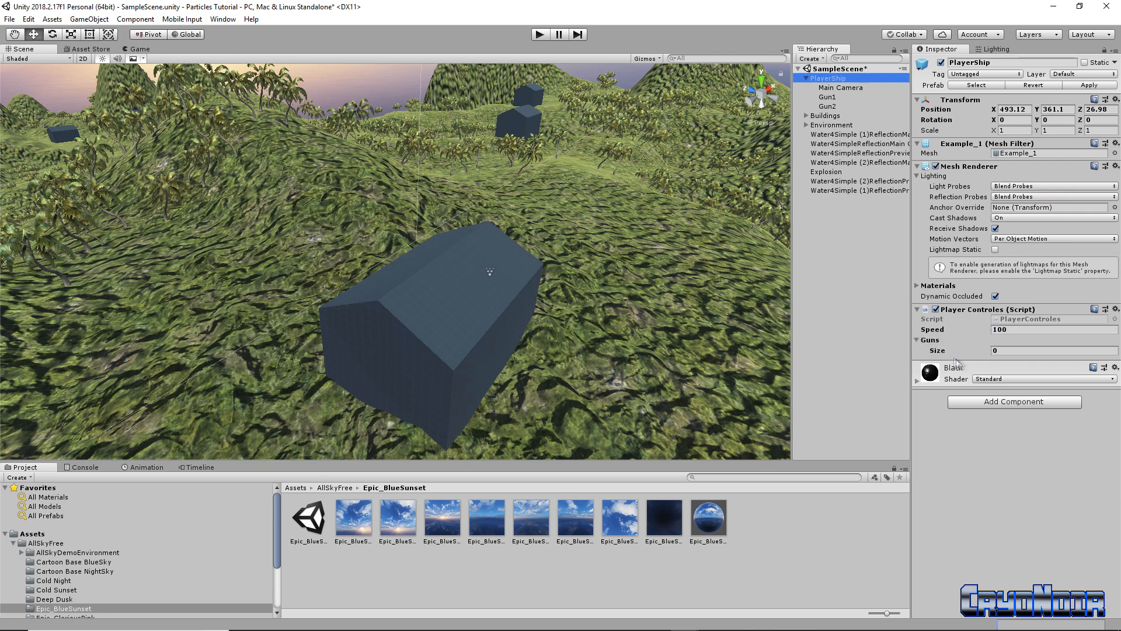
pyautogui.click(1007, 350)
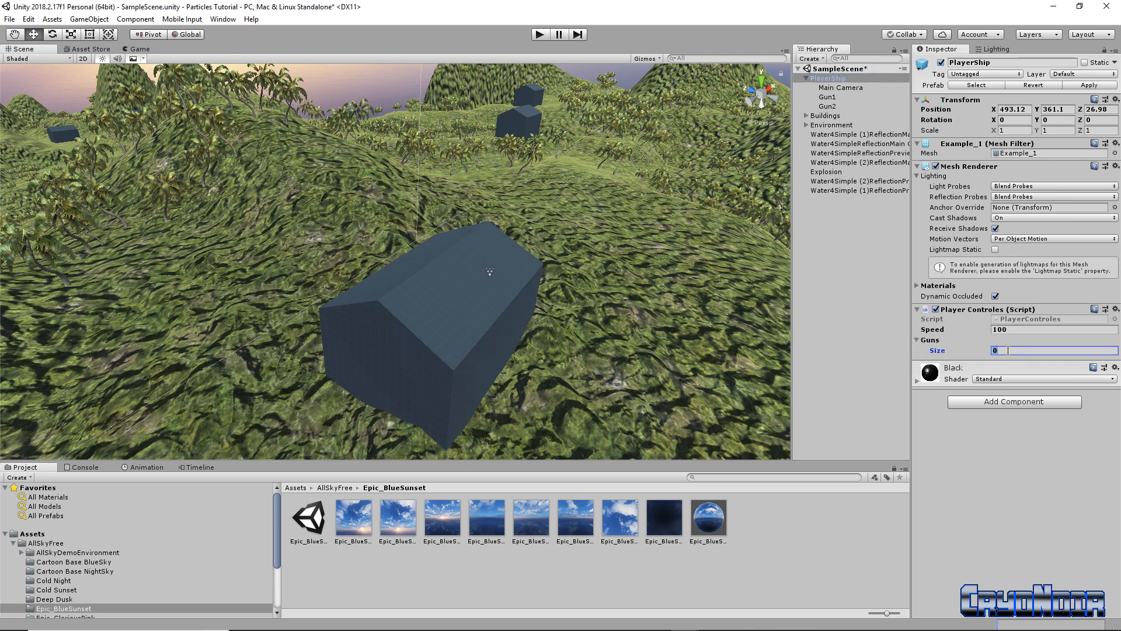
pyautogui.write('2')
pyautogui.press('Return')
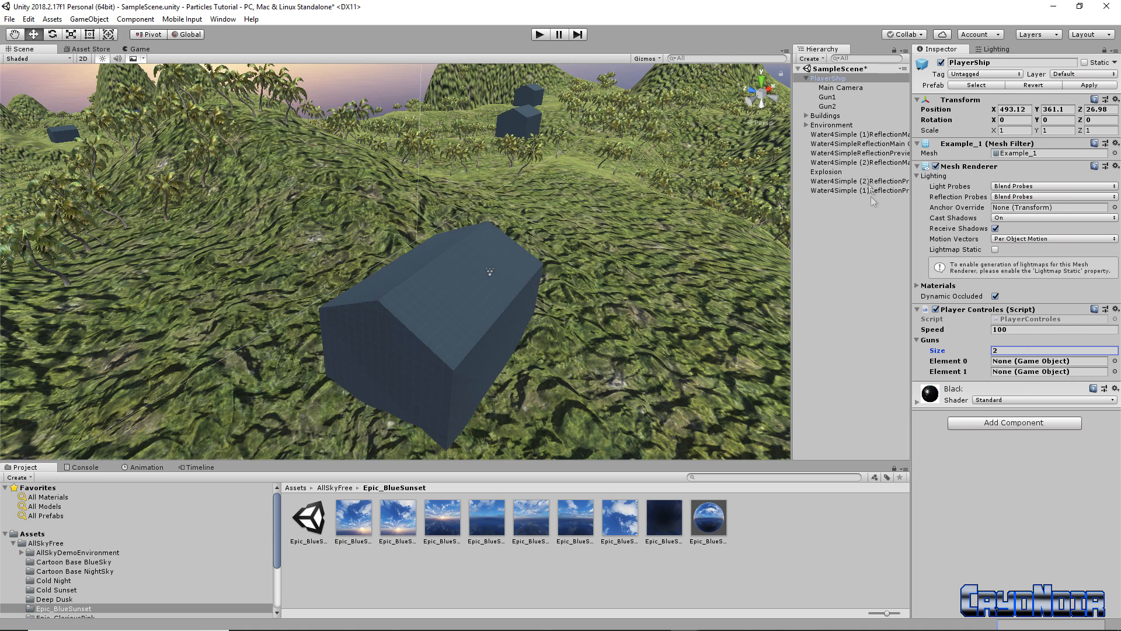
pyautogui.moveTo(835, 105); pyautogui.dragTo(1010, 365)
pyautogui.moveTo(835, 106); pyautogui.dragTo(1004, 371)
pyautogui.click(916, 339)
pyautogui.click(917, 338)
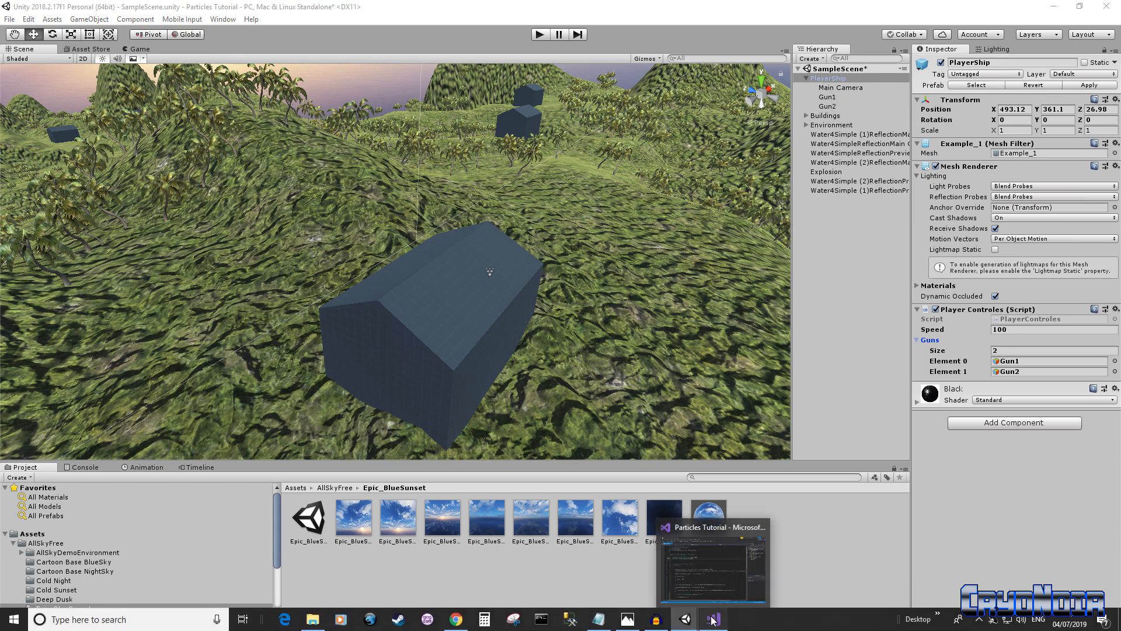
pyautogui.click(712, 620)
# Begin the foreach body with the statement 'var emmisionModule = Gun'
pyautogui.scroll(-9, 470, 366)
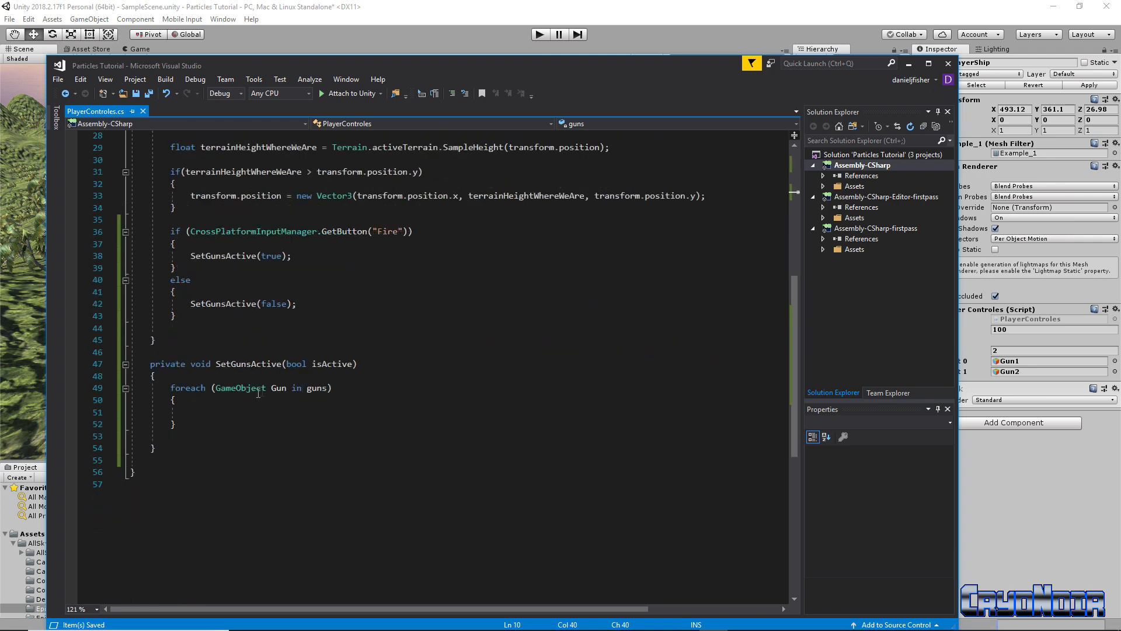
pyautogui.click(195, 411)
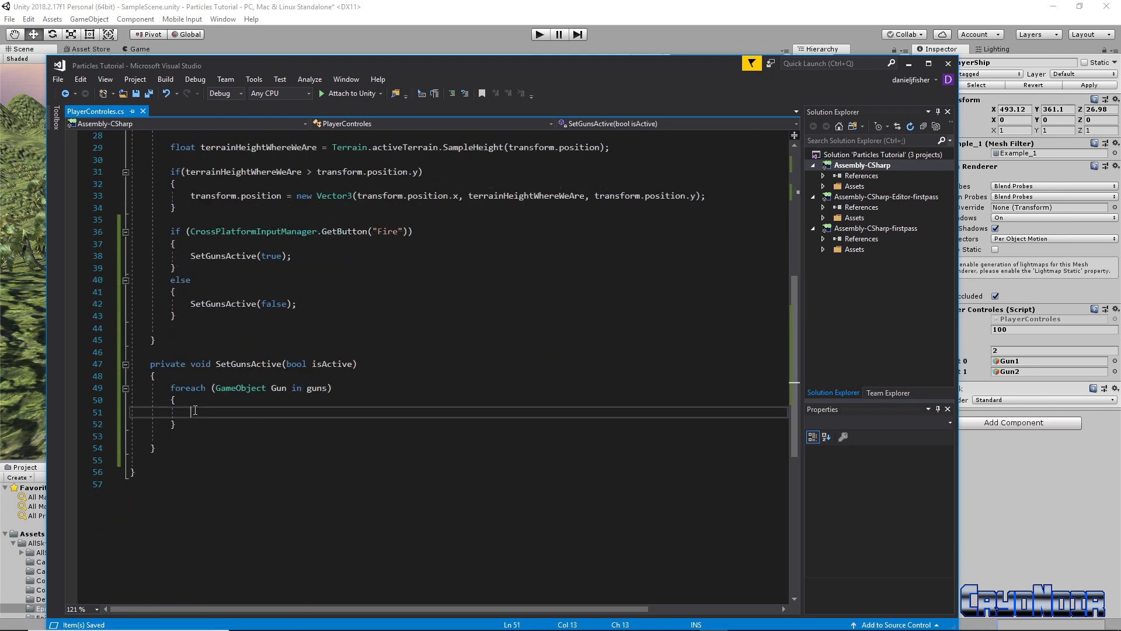
pyautogui.write('var emmisionModu')
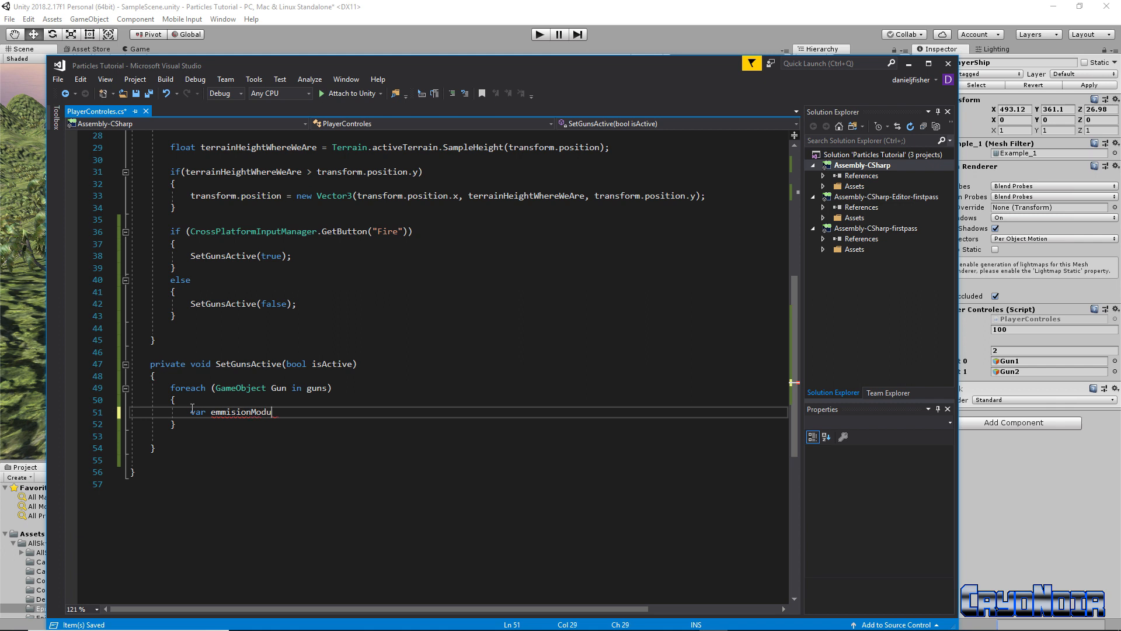
pyautogui.write('le =')
pyautogui.hotkey('ctrl', 'space')
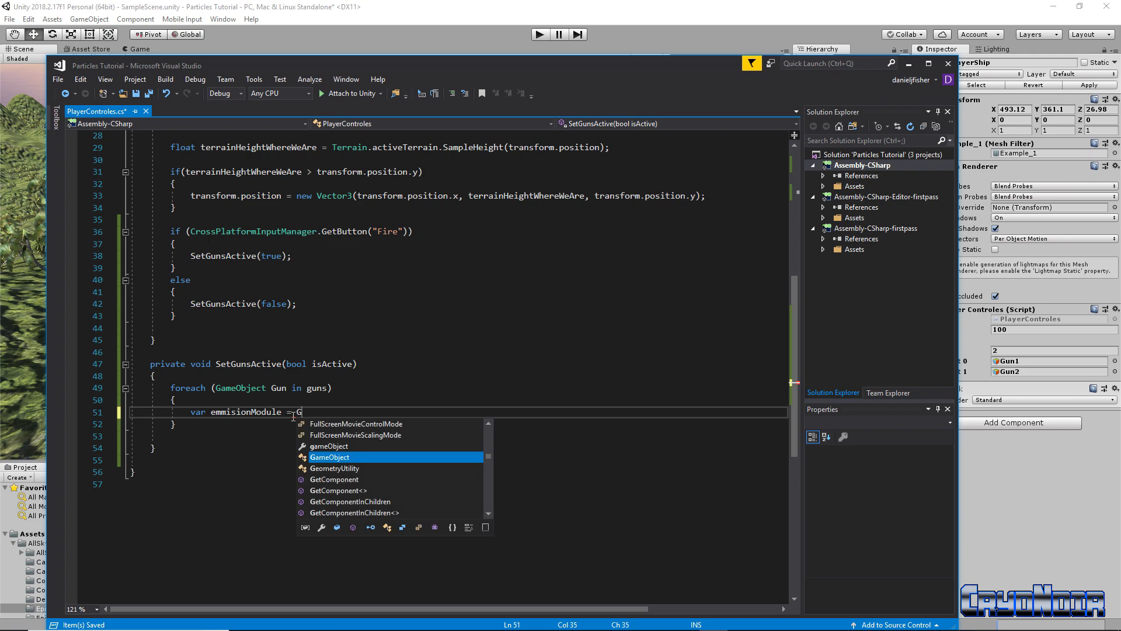
pyautogui.write('Gun')
pyautogui.moveTo(549, 69); pyautogui.dragTo(528, 83)
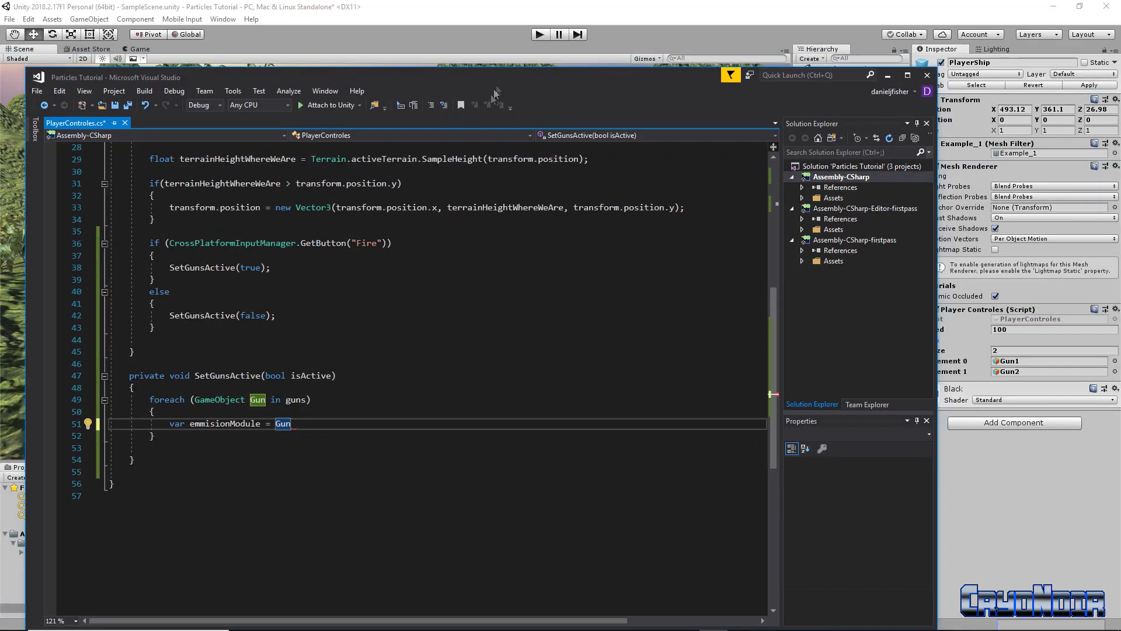
pyautogui.moveTo(500, 79); pyautogui.dragTo(436, 205)
# Inspect Gun1's particle system with its Emission module expanded, then return to Visual Studio
pyautogui.click(841, 97)
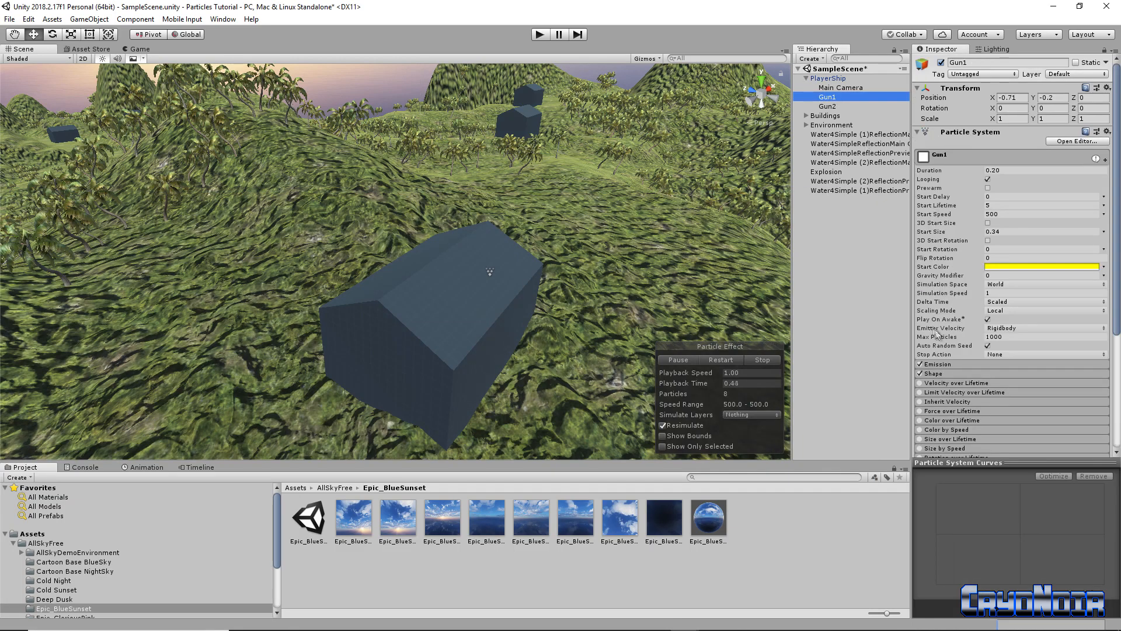
pyautogui.scroll(-6, 978, 395)
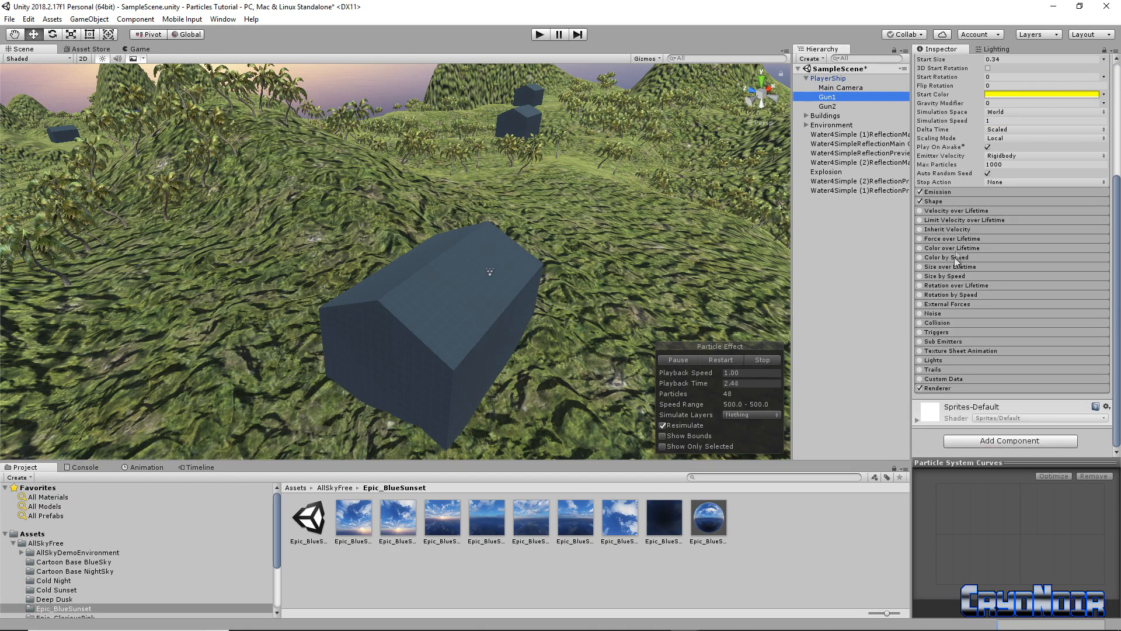
pyautogui.scroll(3, 961, 211)
pyautogui.click(942, 262)
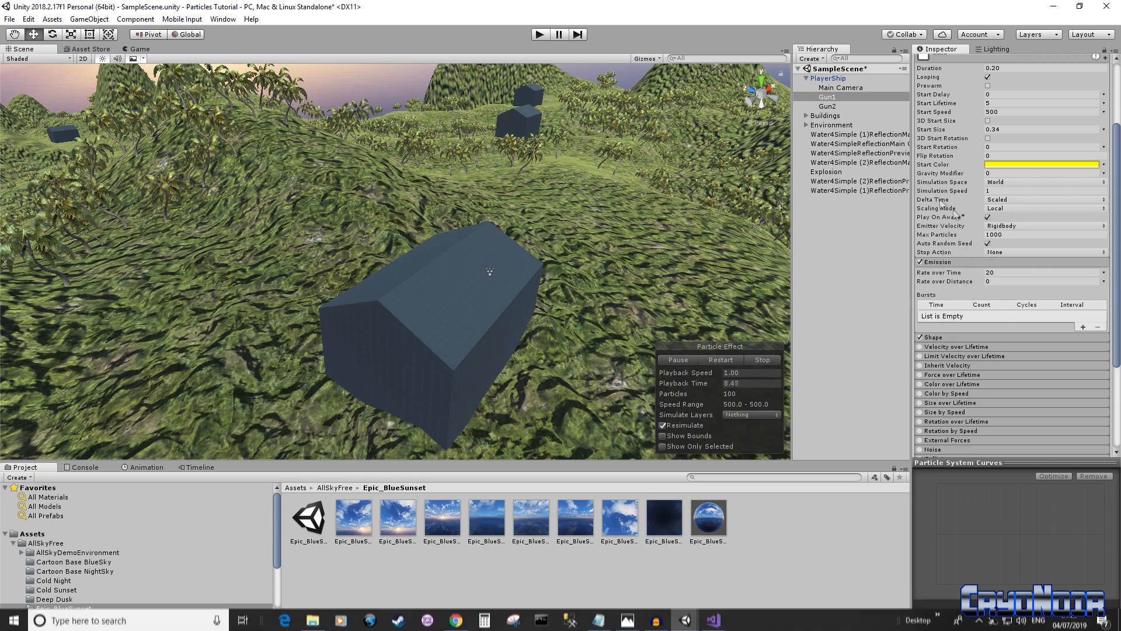
pyautogui.scroll(5, 930, 193)
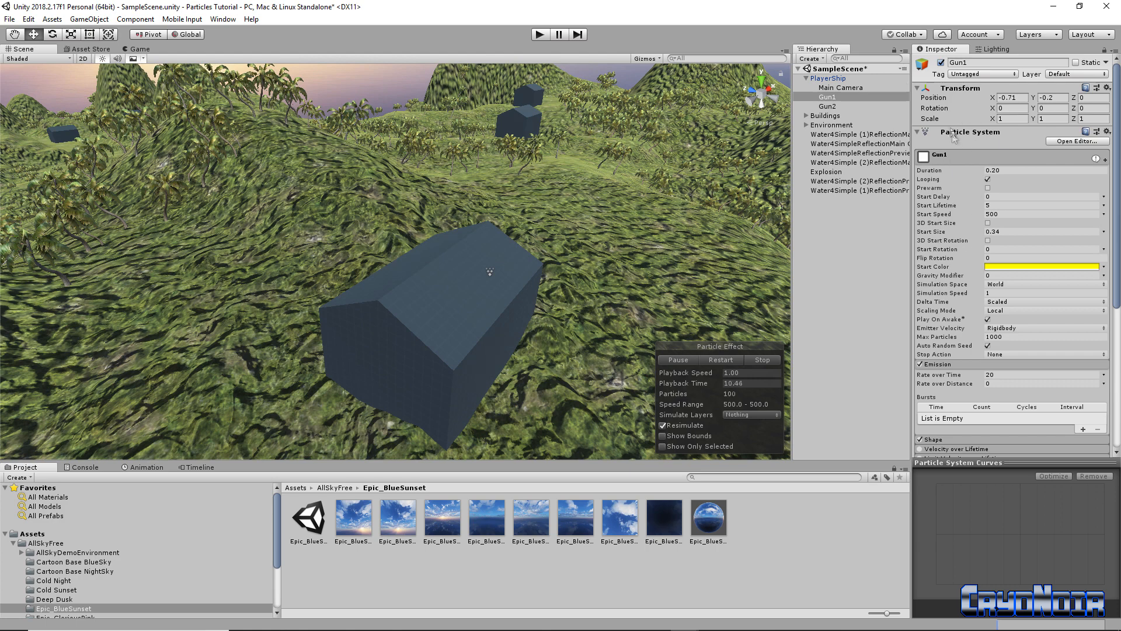
pyautogui.scroll(-6, 954, 155)
pyautogui.scroll(6, 962, 188)
pyautogui.scroll(-6, 983, 338)
pyautogui.scroll(-1, 982, 339)
pyautogui.scroll(3, 992, 363)
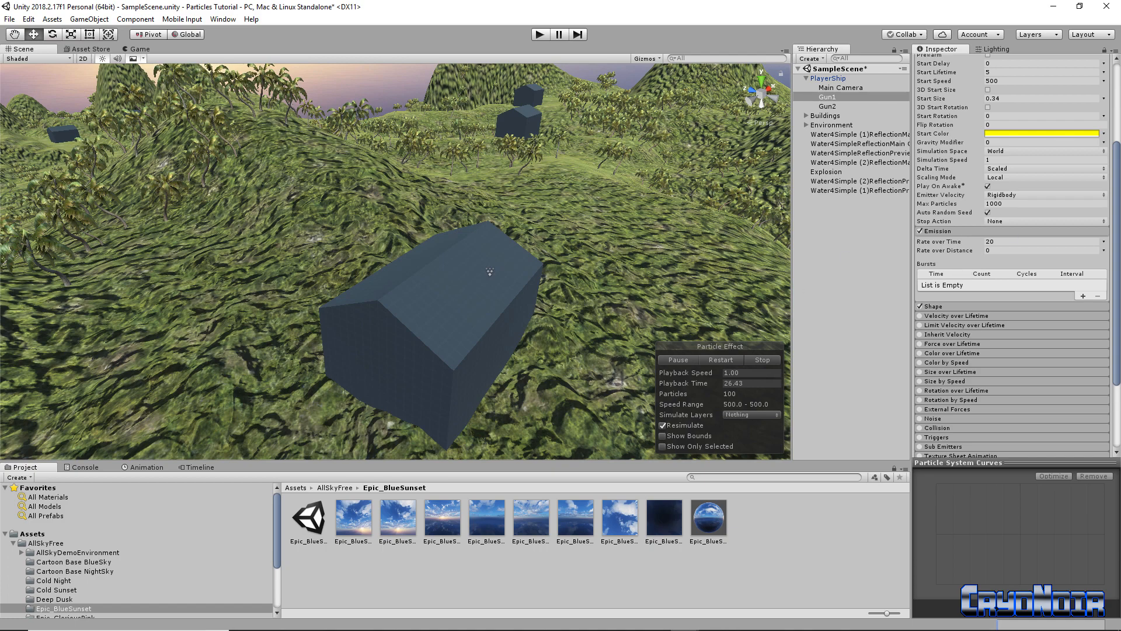
pyautogui.click(719, 619)
pyautogui.moveTo(404, 209); pyautogui.dragTo(400, 77)
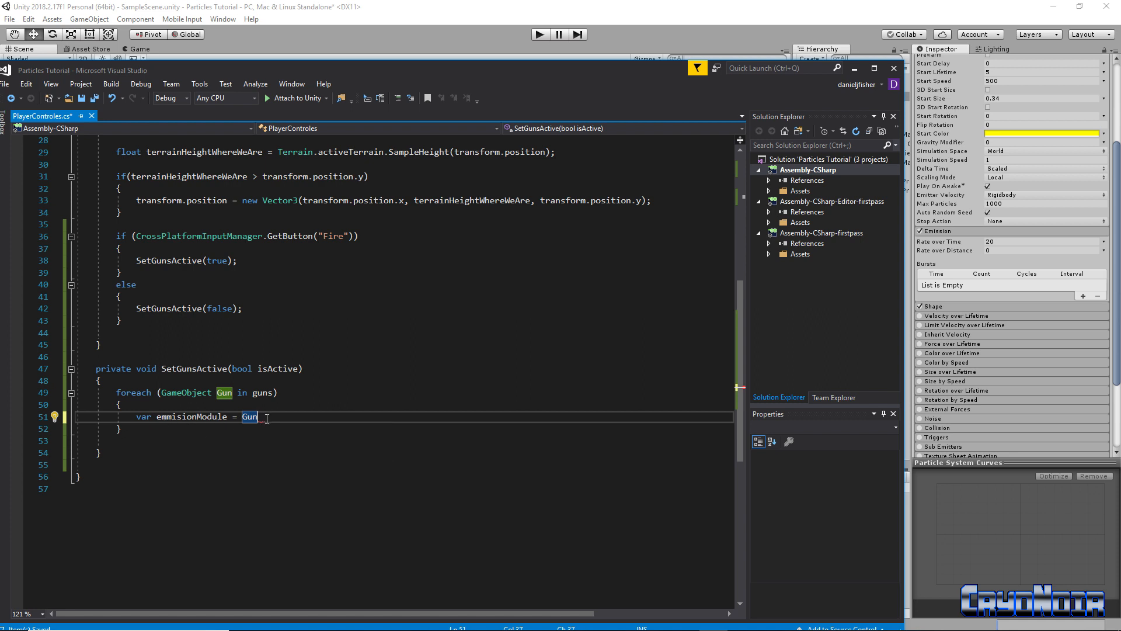
# Extend line 51 so emmisionModule is assigned Gun.GetComponent, accepted from IntelliSense
pyautogui.write('.')
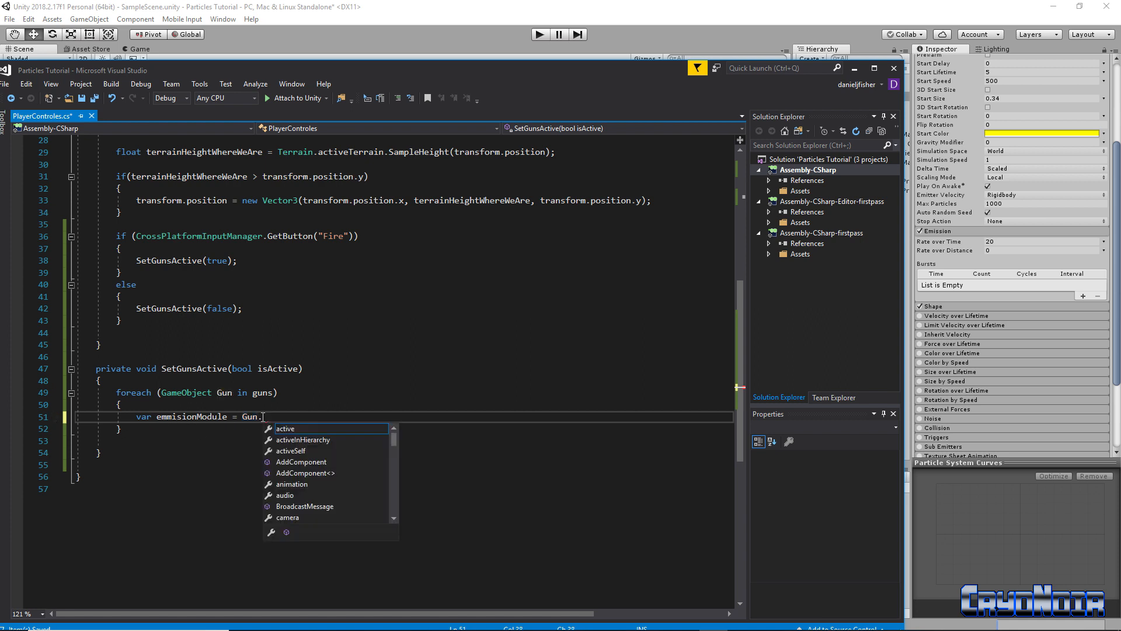
pyautogui.write('Get')
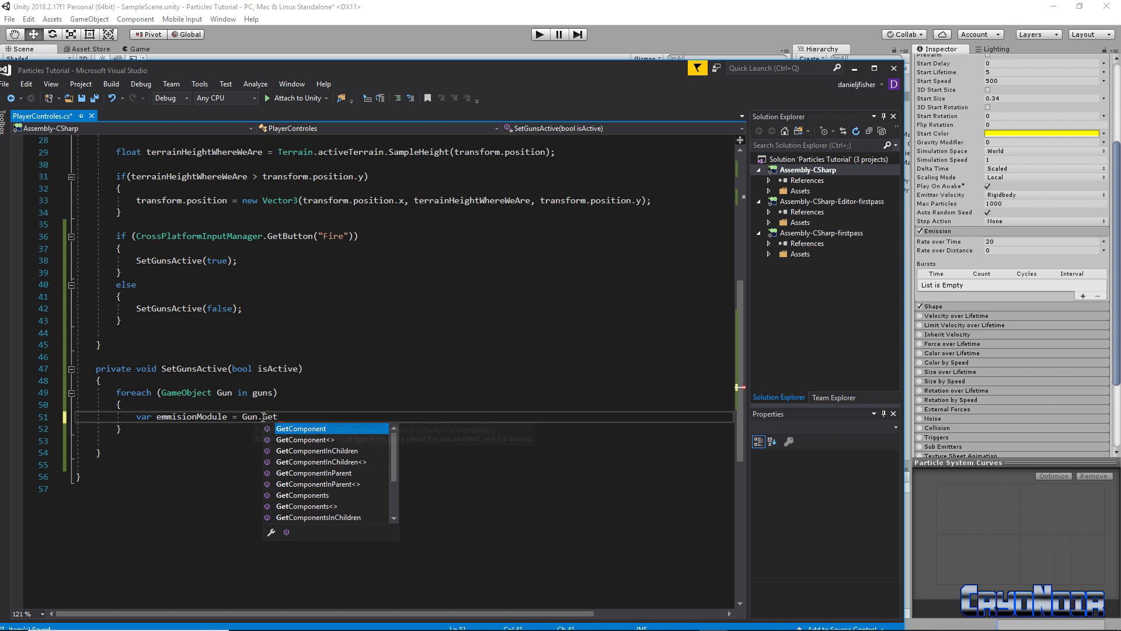
pyautogui.press('Tab')
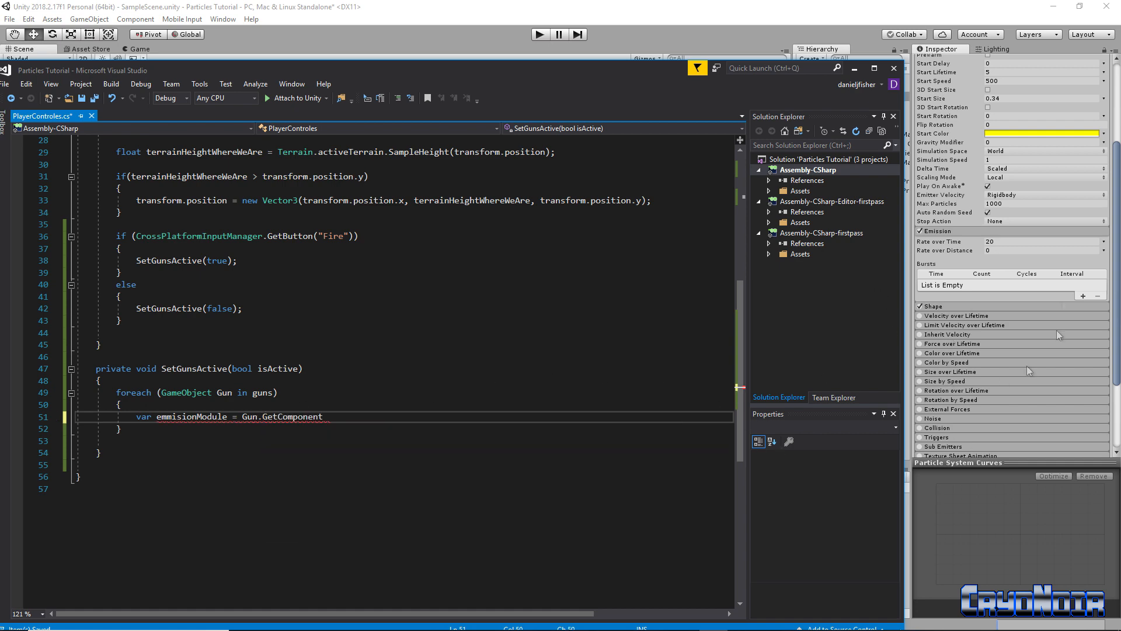
pyautogui.moveTo(614, 84); pyautogui.dragTo(586, 203)
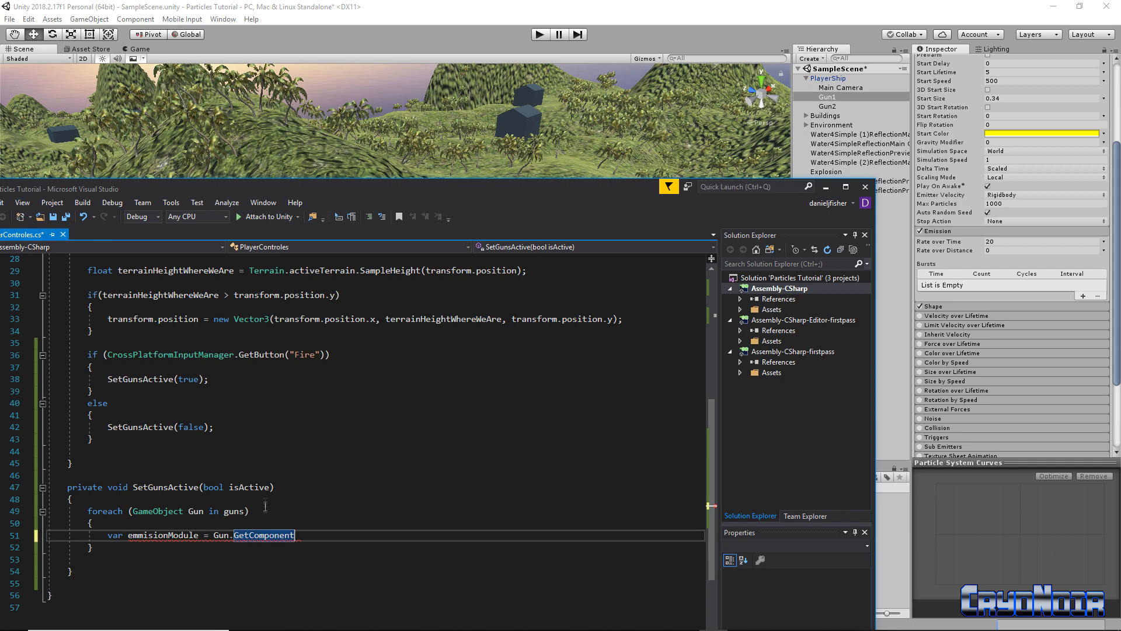
pyautogui.scroll(9, 316, 315)
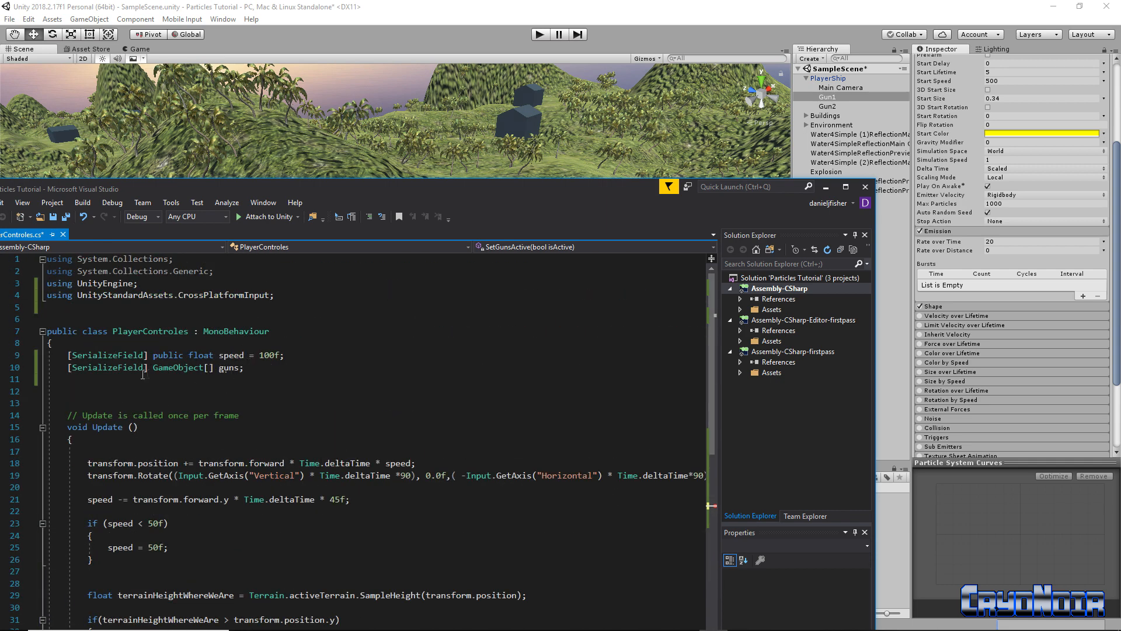
pyautogui.scroll(-3, 992, 404)
pyautogui.scroll(4, 974, 379)
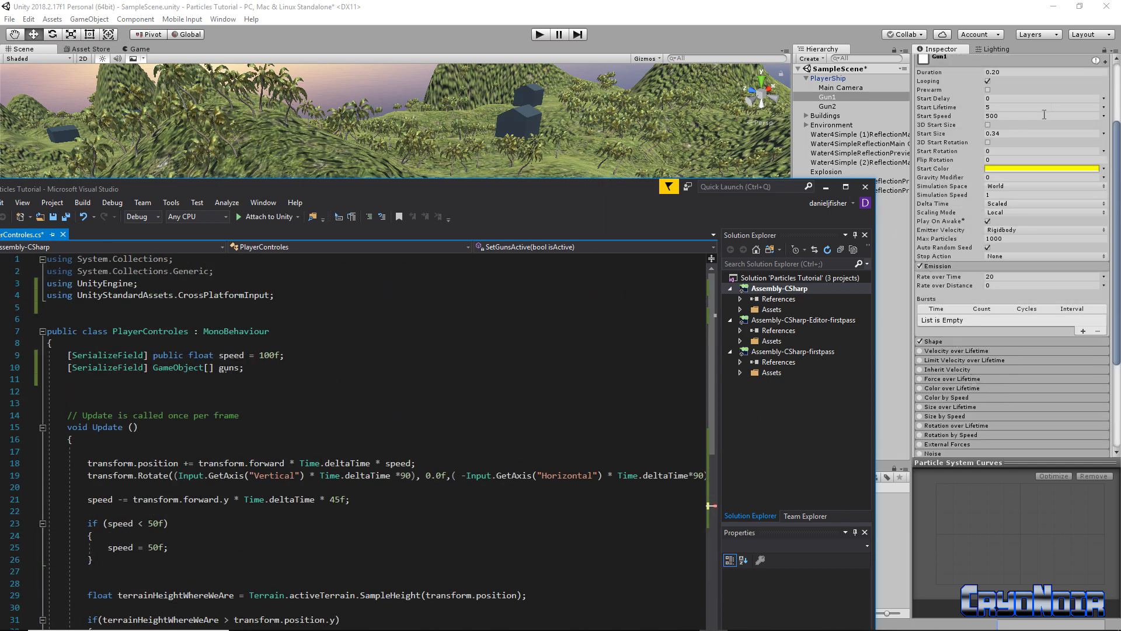
pyautogui.moveTo(454, 181); pyautogui.dragTo(496, 65)
pyautogui.scroll(-7, 368, 468)
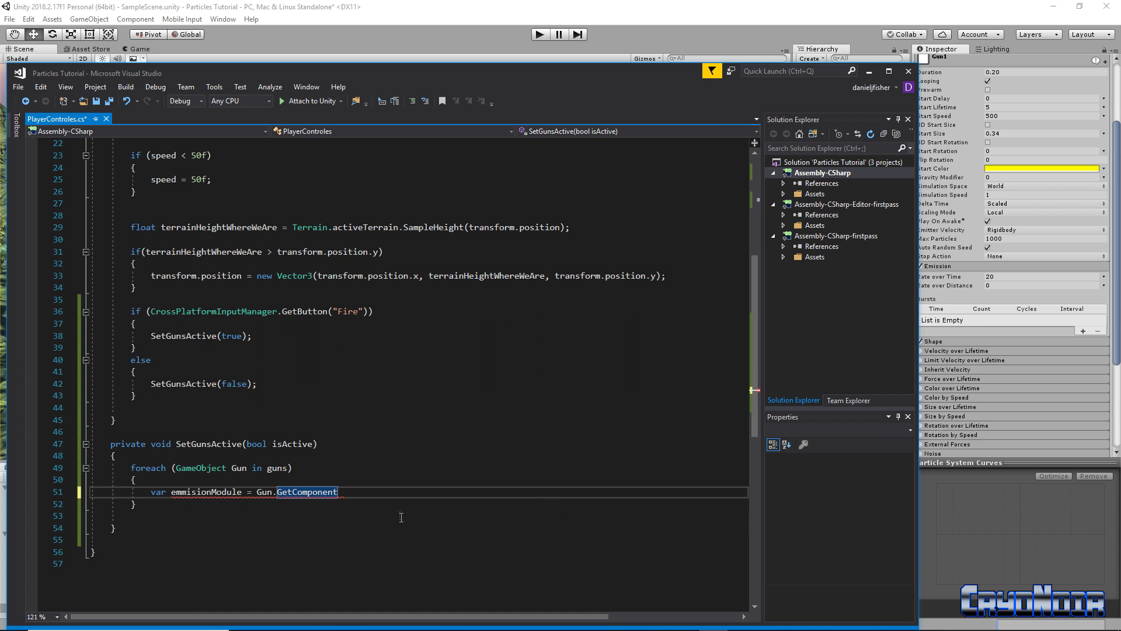
# Complete line 51 as Gun.GetComponent<ParticleSystem>().emission; using IntelliSense
pyautogui.write('<')
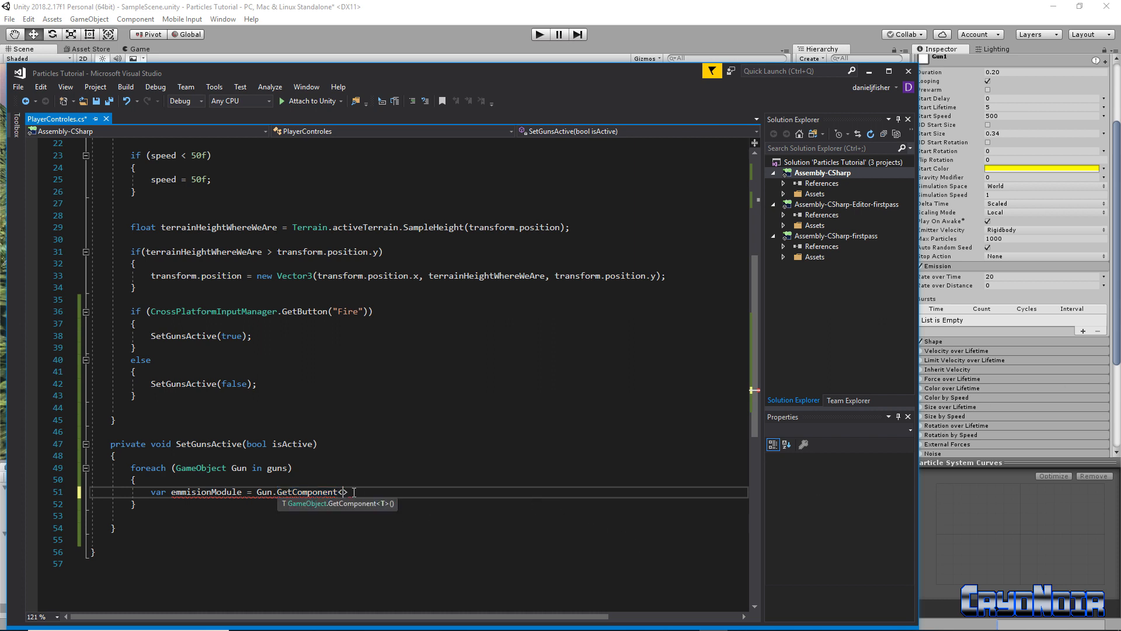
pyautogui.write('P')
pyautogui.press('Down')
pyautogui.press('Down')
pyautogui.press('Down')
pyautogui.press('Down')
pyautogui.press('Down')
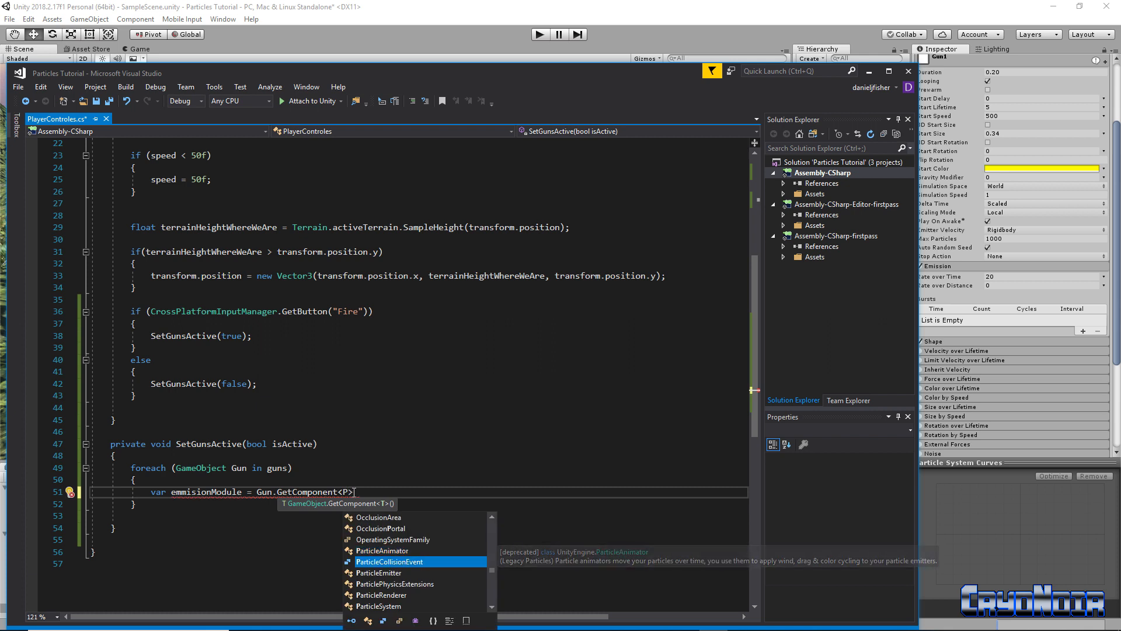
pyautogui.press('Tab')
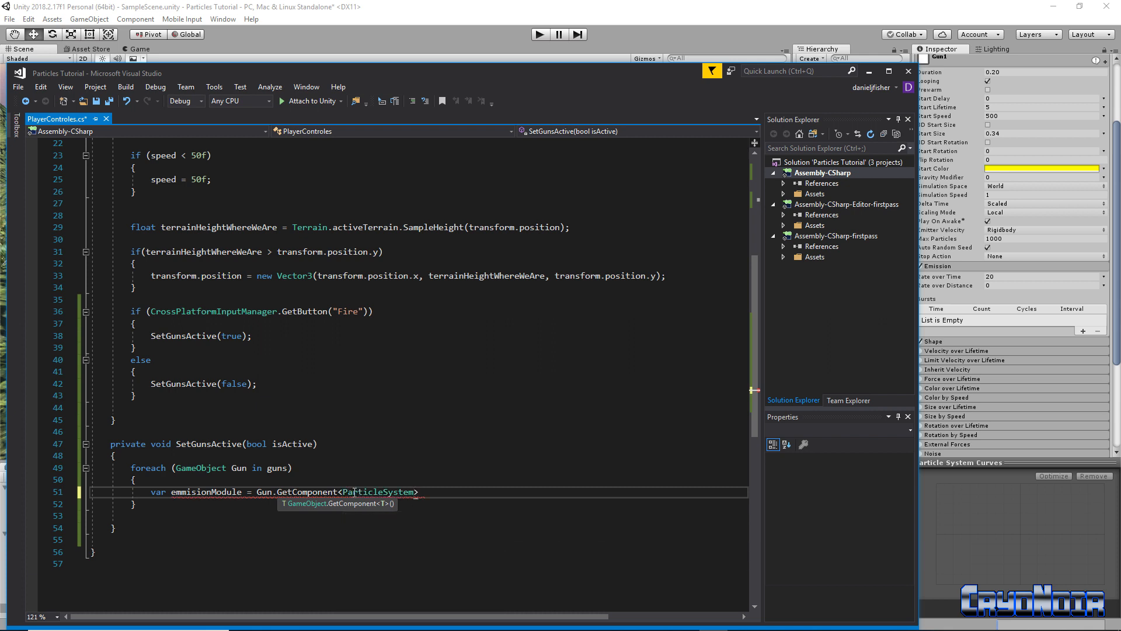
pyautogui.press('Right')
pyautogui.write('()')
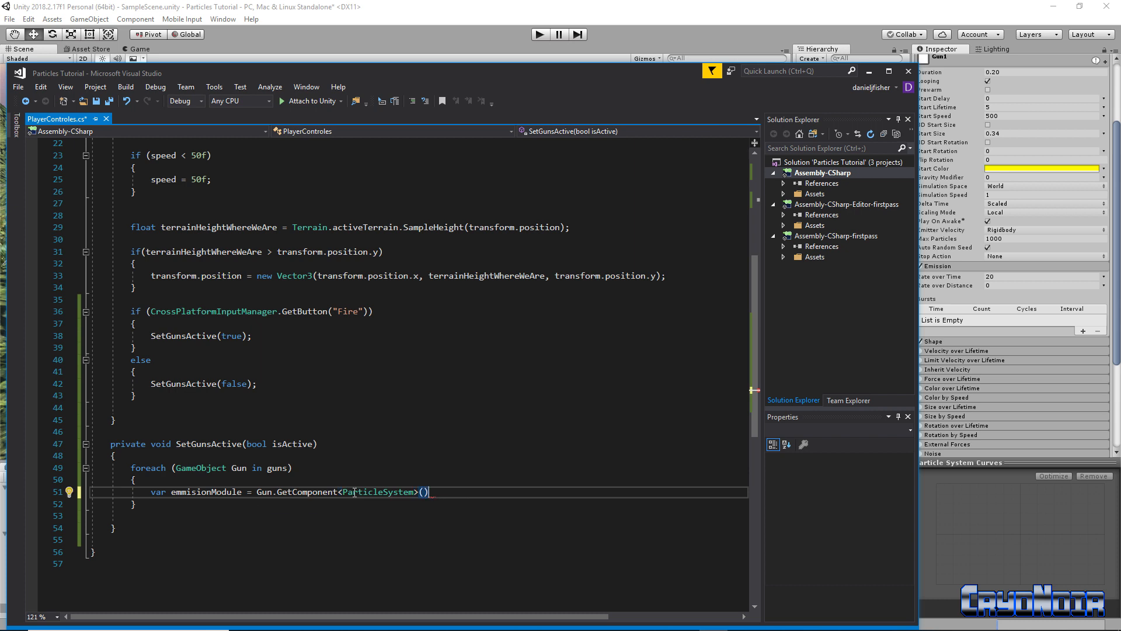
pyautogui.write('.emm')
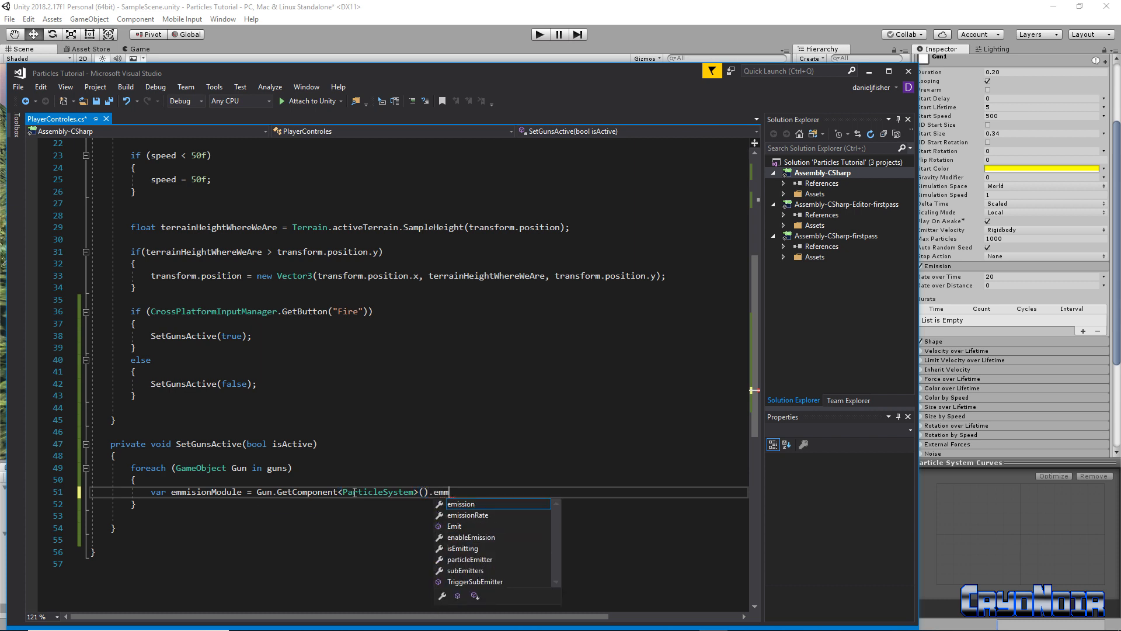
pyautogui.press('Tab')
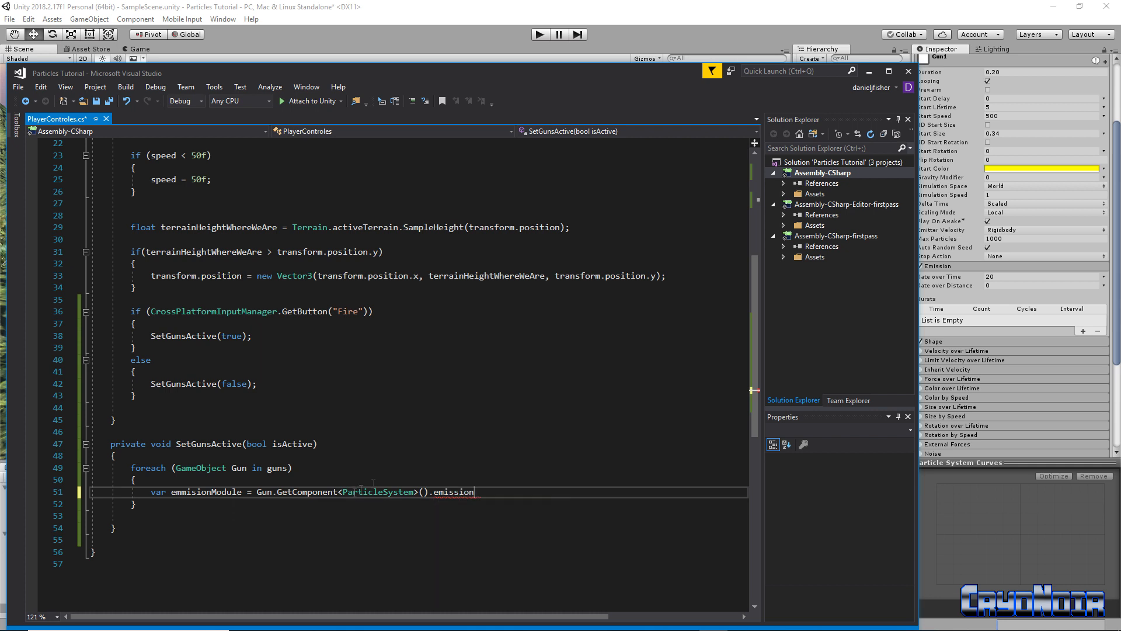
pyautogui.hotkey('ctrl', 'shift', 'Left')
pyautogui.press('End')
pyautogui.write(';')
# Rename emmisionModule to emisionModule and start a new line below
pyautogui.click(177, 491)
pyautogui.press('BackSpace')
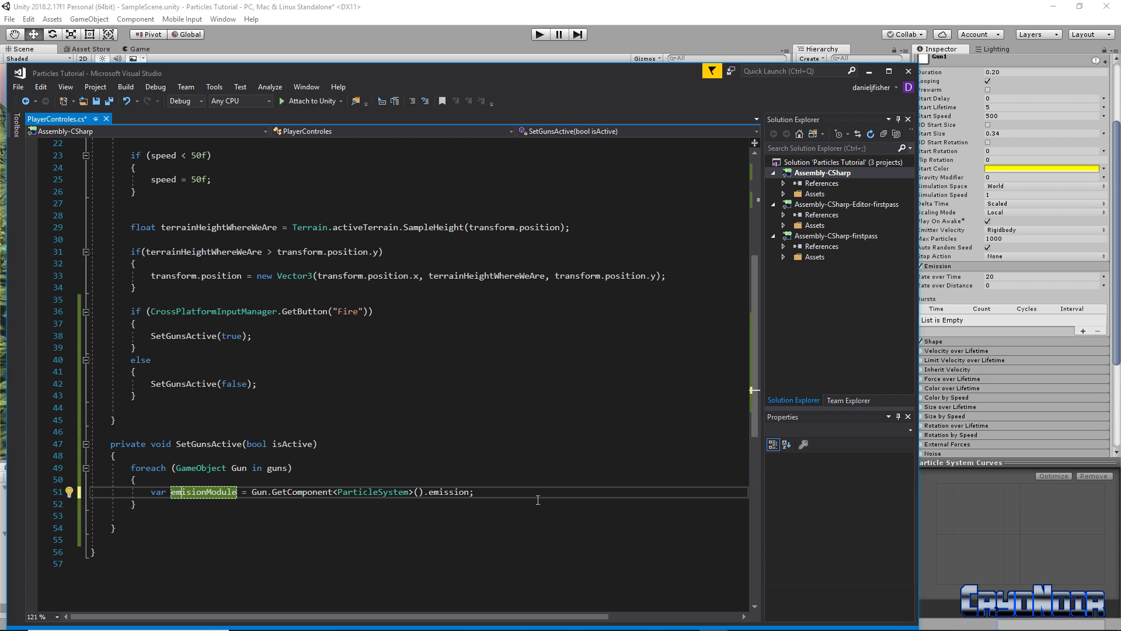
pyautogui.click(499, 492)
pyautogui.press('Return')
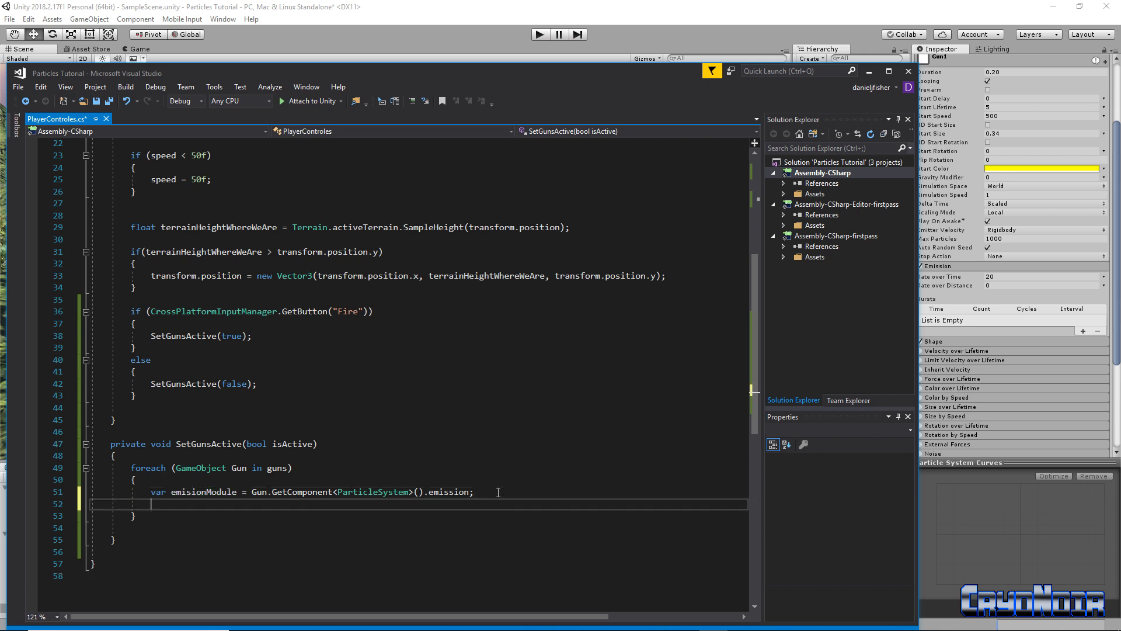
# Write emisionModule.enabled = isActive; on line 52 inside SetGunsActive
pyautogui.write('emisi')
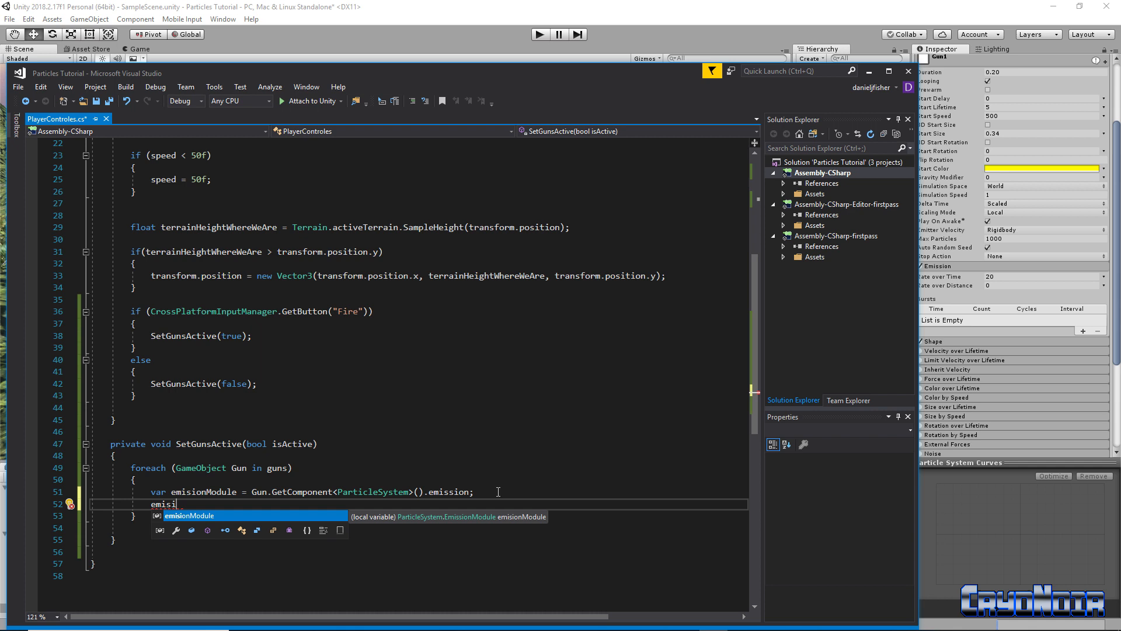
pyautogui.press('Tab')
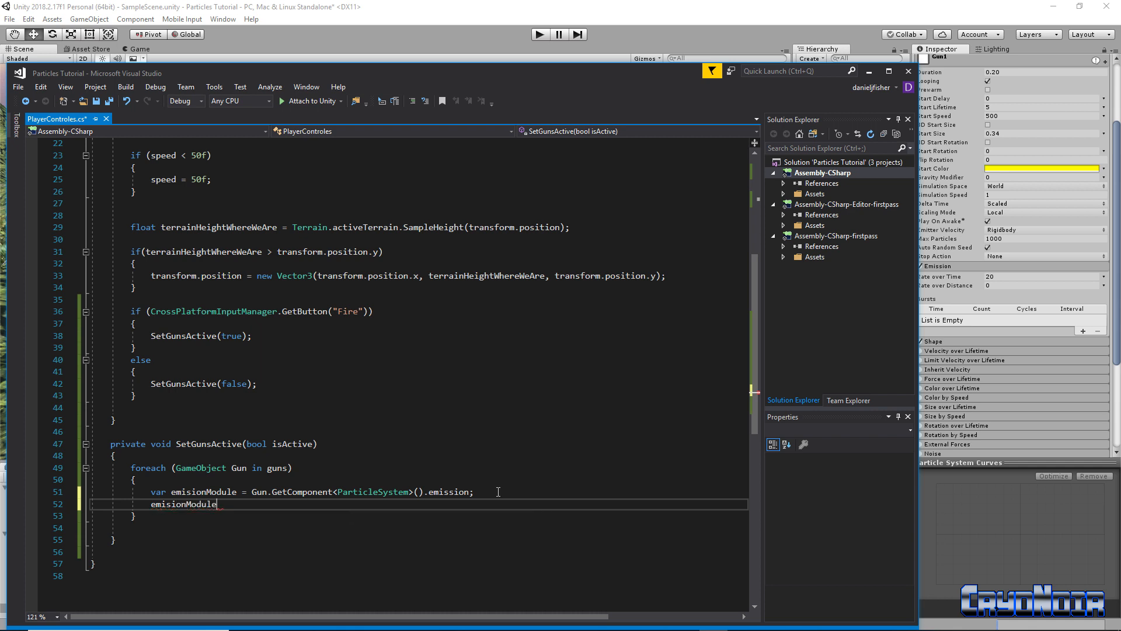
pyautogui.write('.enab')
pyautogui.press('Tab')
pyautogui.write('= is')
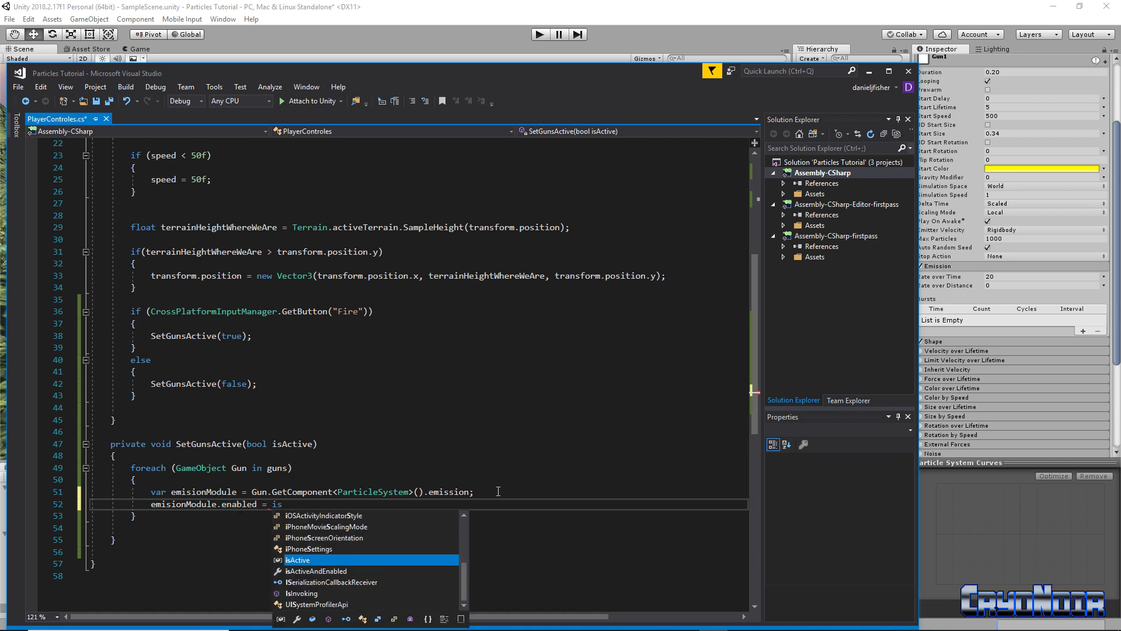
pyautogui.write('Active')
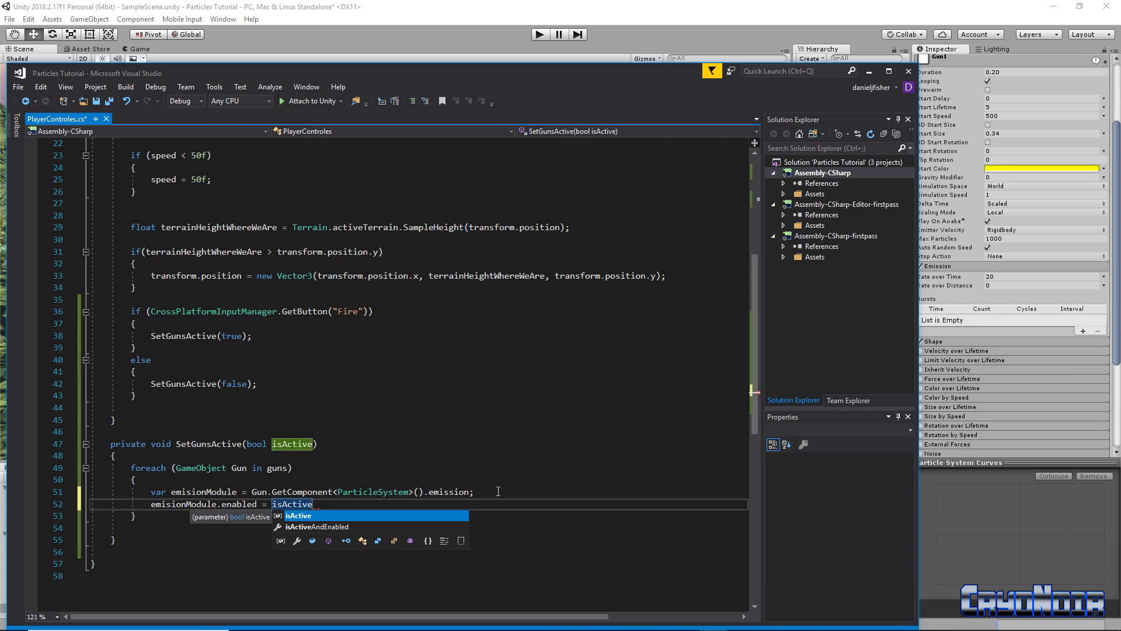
pyautogui.write(';')
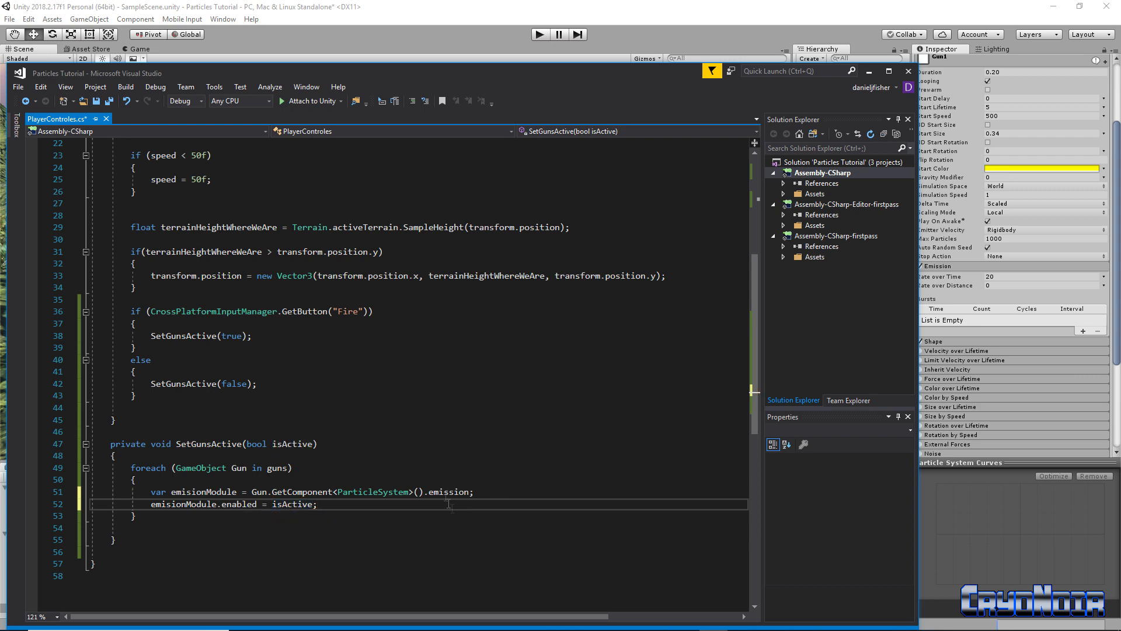
pyautogui.scroll(4, 482, 459)
pyautogui.scroll(-6, 490, 487)
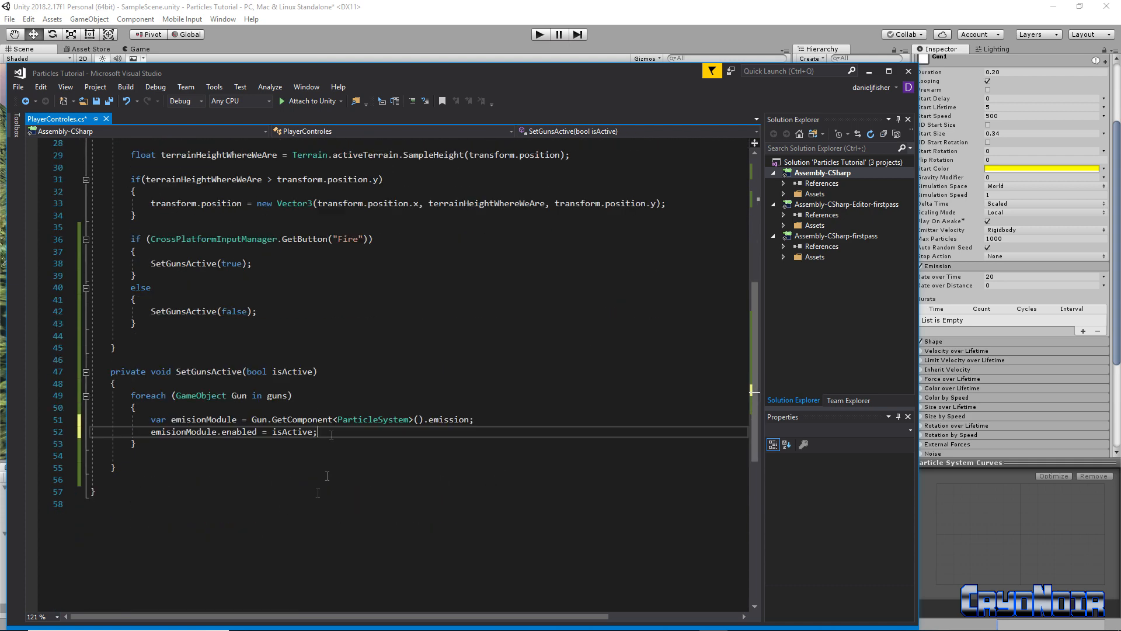
# Scroll through PlayerControles.cs to review the new SetGunsActive code
pyautogui.scroll(9, 209, 380)
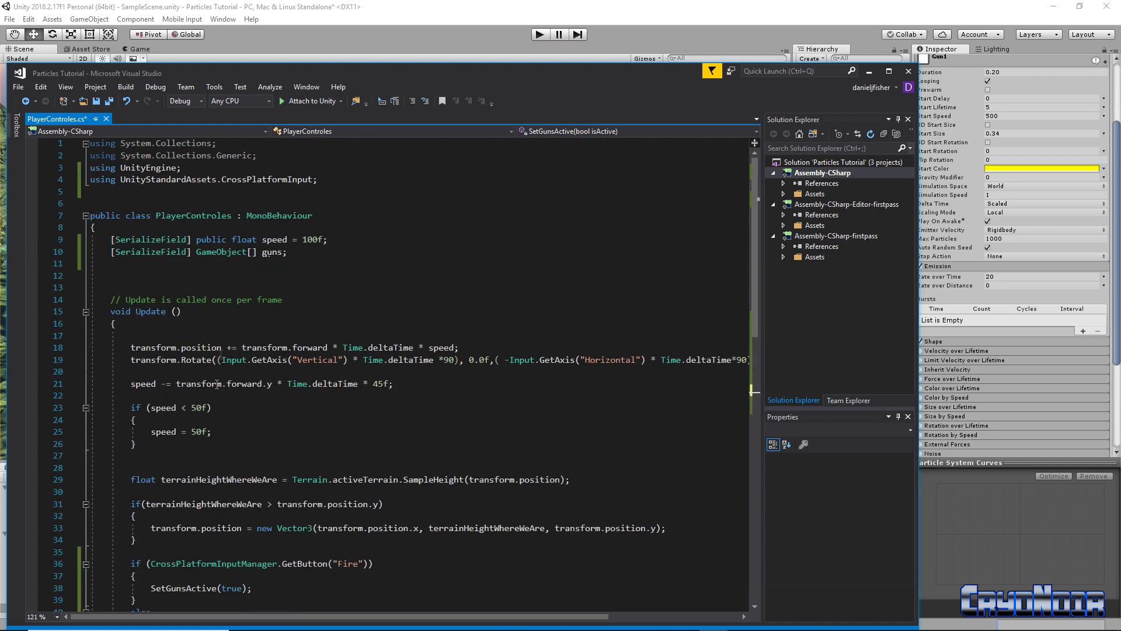
pyautogui.scroll(-7, 261, 408)
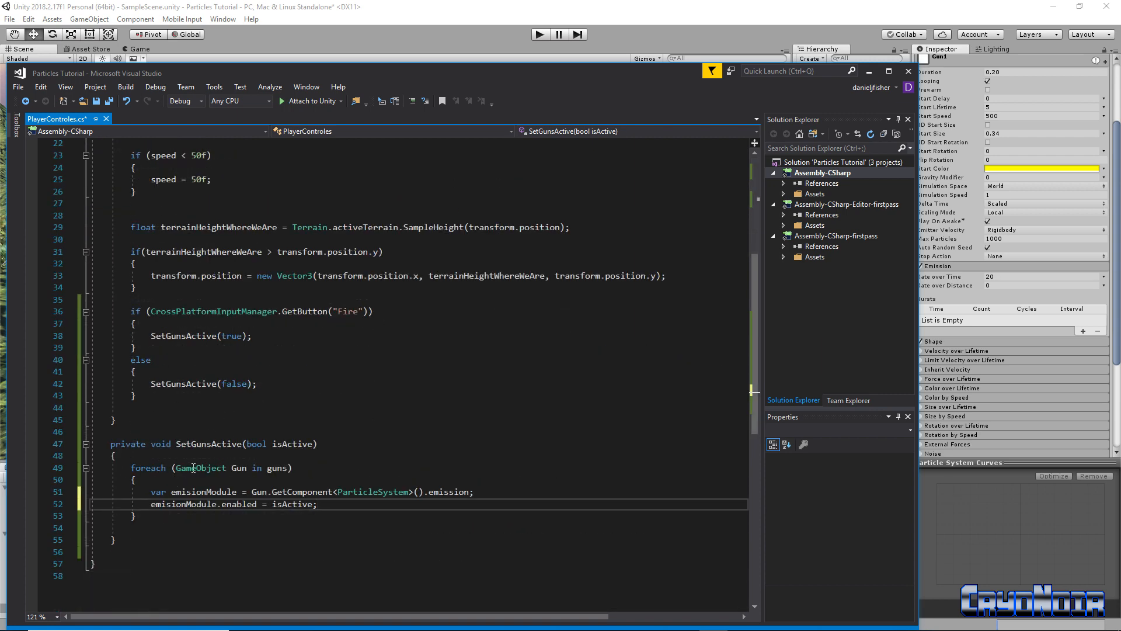
pyautogui.scroll(6, 187, 514)
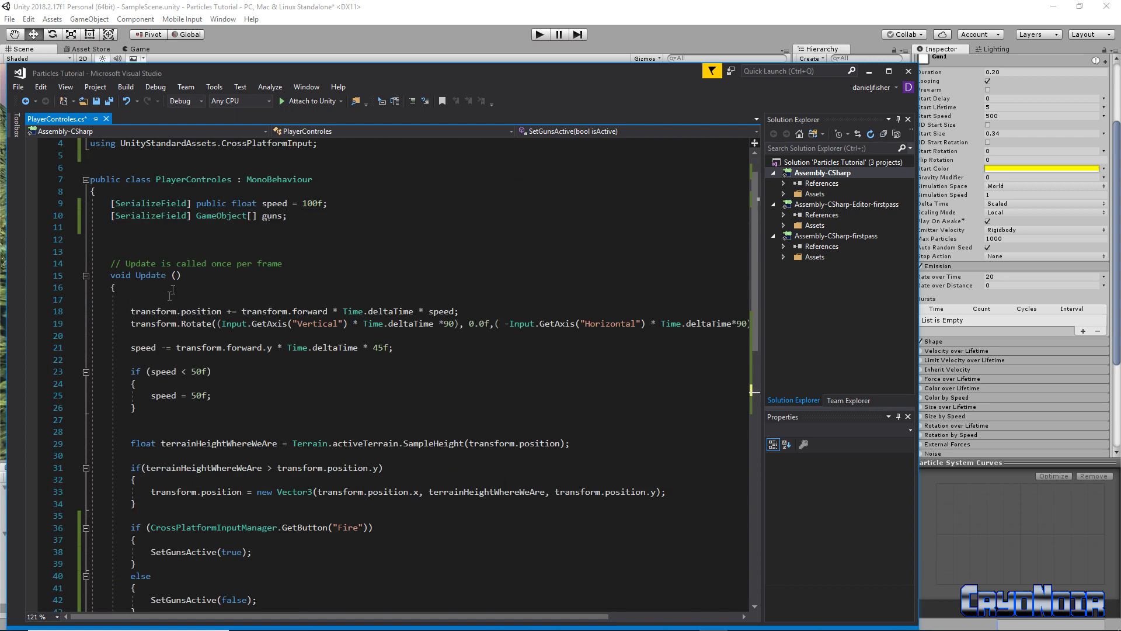
pyautogui.scroll(-6, 164, 300)
pyautogui.scroll(4, 204, 350)
pyautogui.scroll(-3, 246, 385)
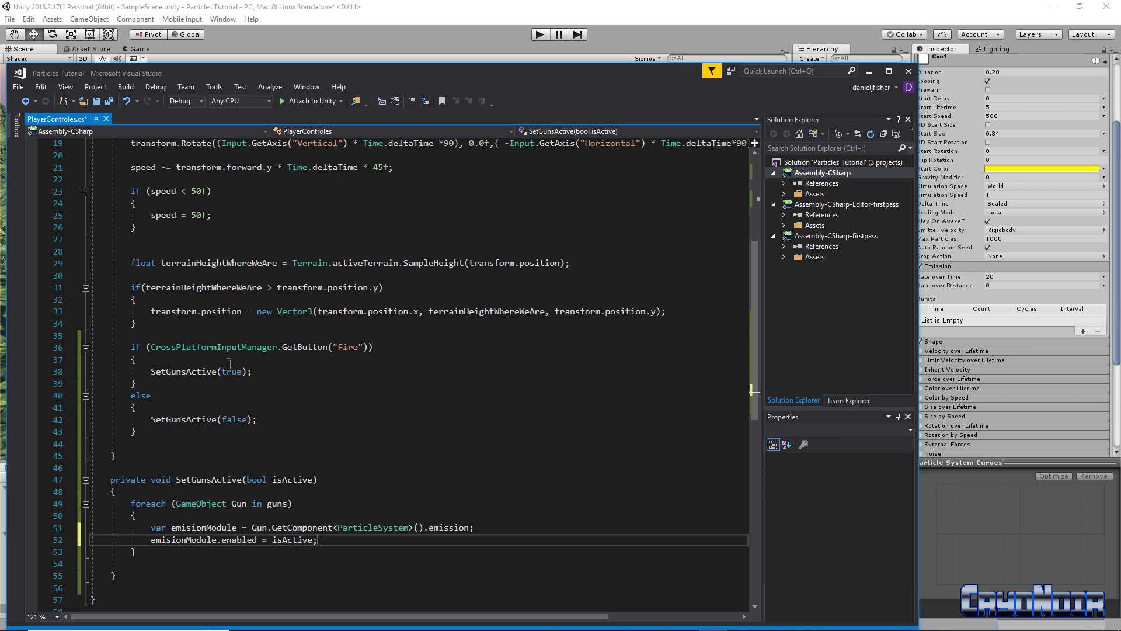
pyautogui.scroll(-2, 241, 401)
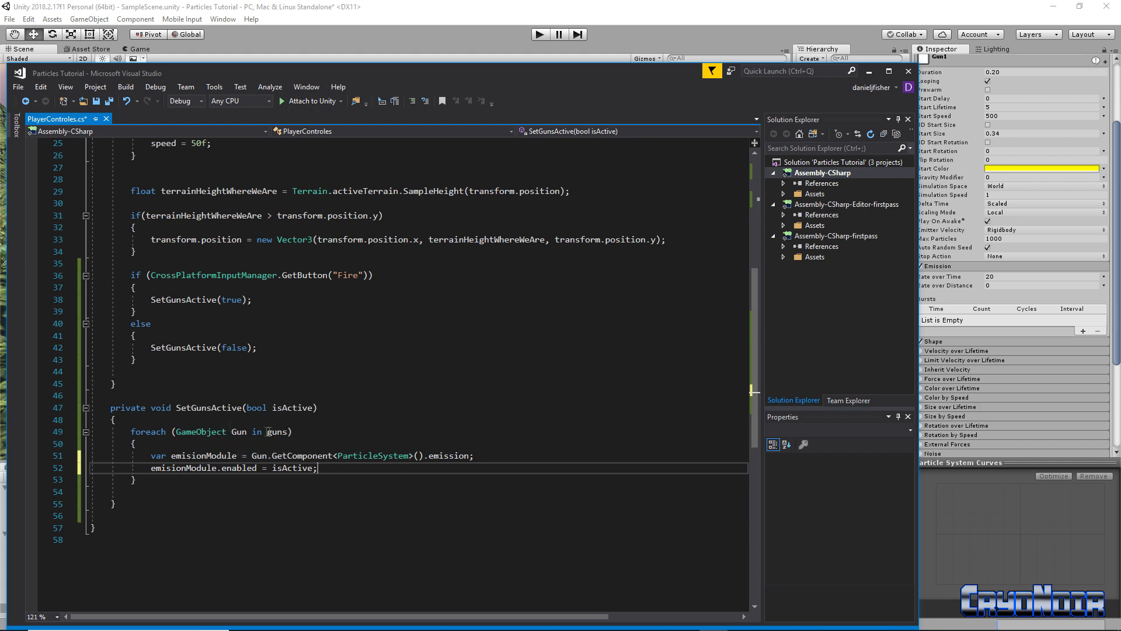
pyautogui.scroll(8, 361, 442)
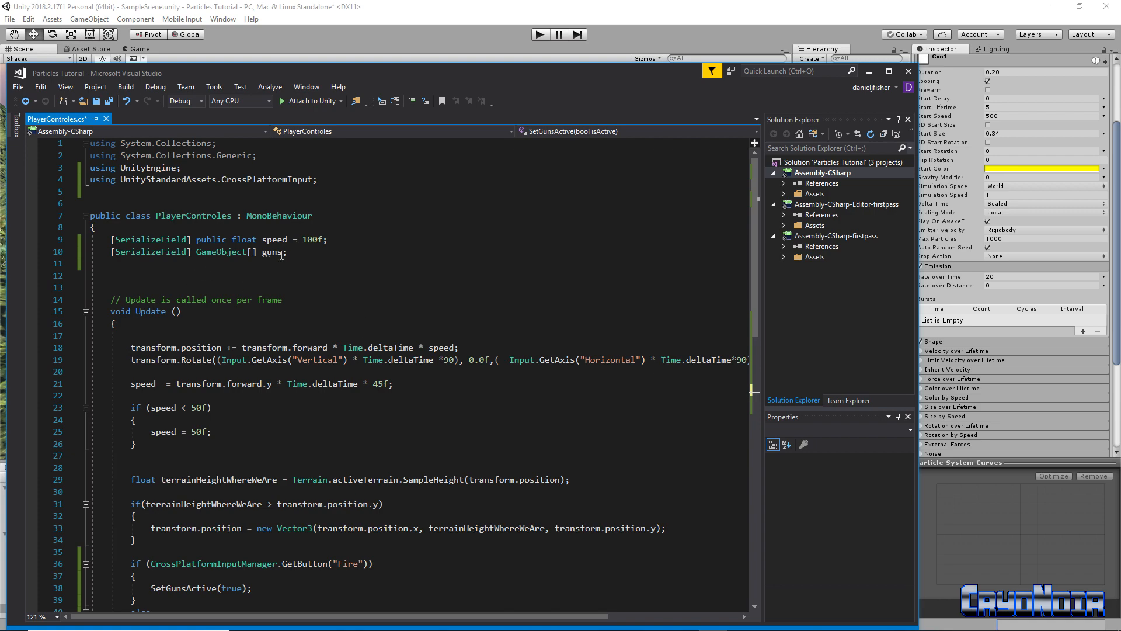
# Check PlayerShip in Unity, then save the PlayerControles script in Visual Studio
pyautogui.moveTo(592, 72); pyautogui.dragTo(475, 194)
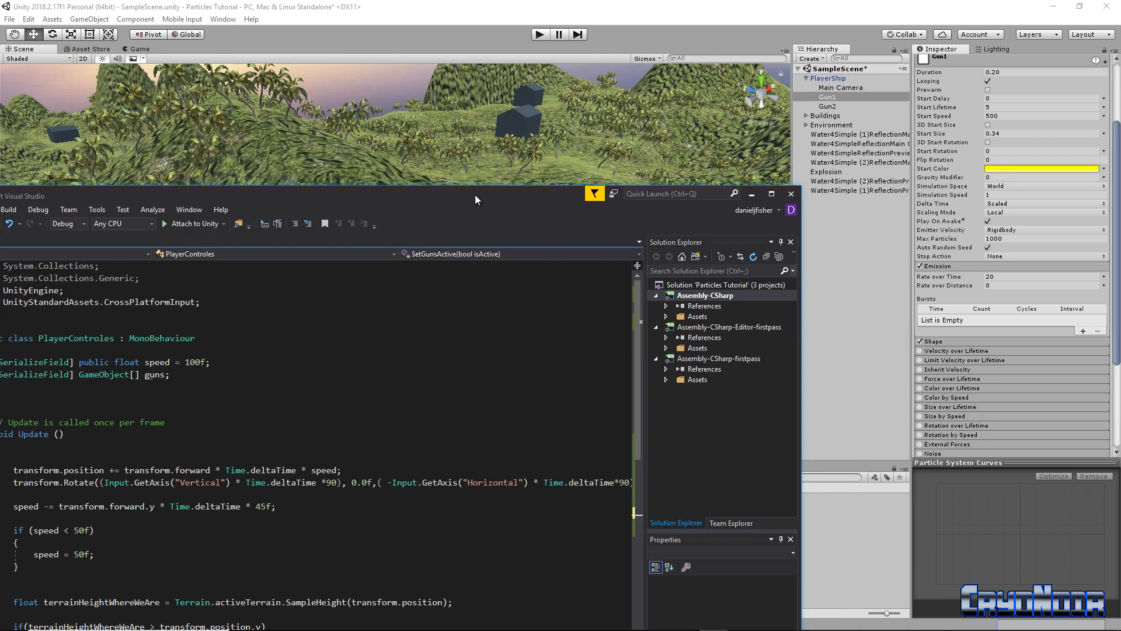
pyautogui.click(835, 80)
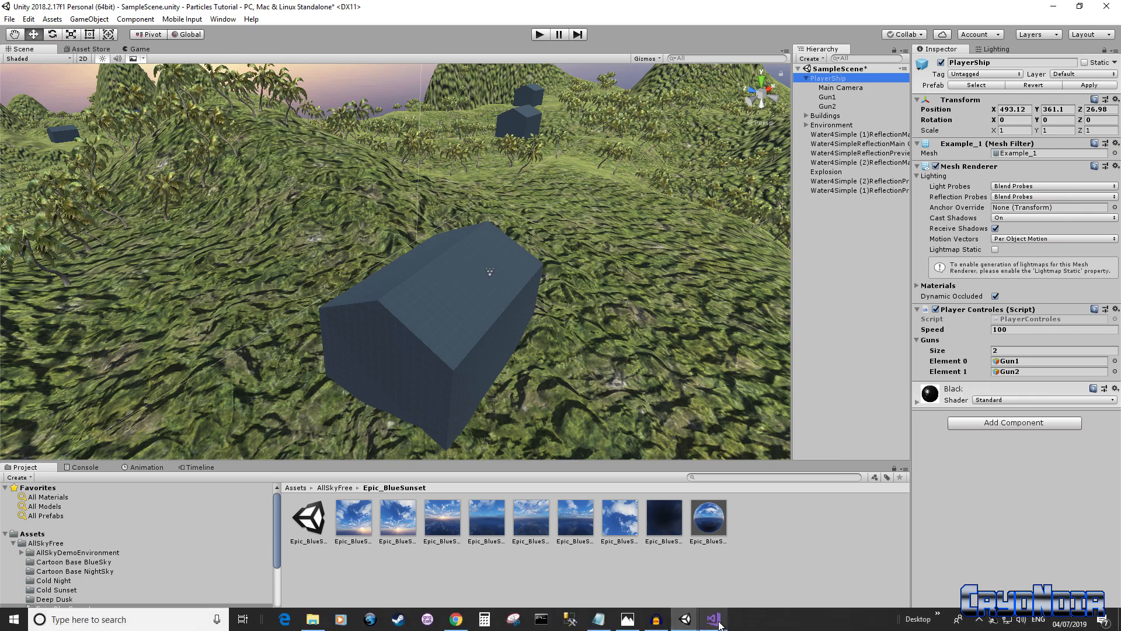
pyautogui.click(708, 620)
pyautogui.moveTo(282, 190); pyautogui.dragTo(415, 56)
pyautogui.scroll(-5, 349, 403)
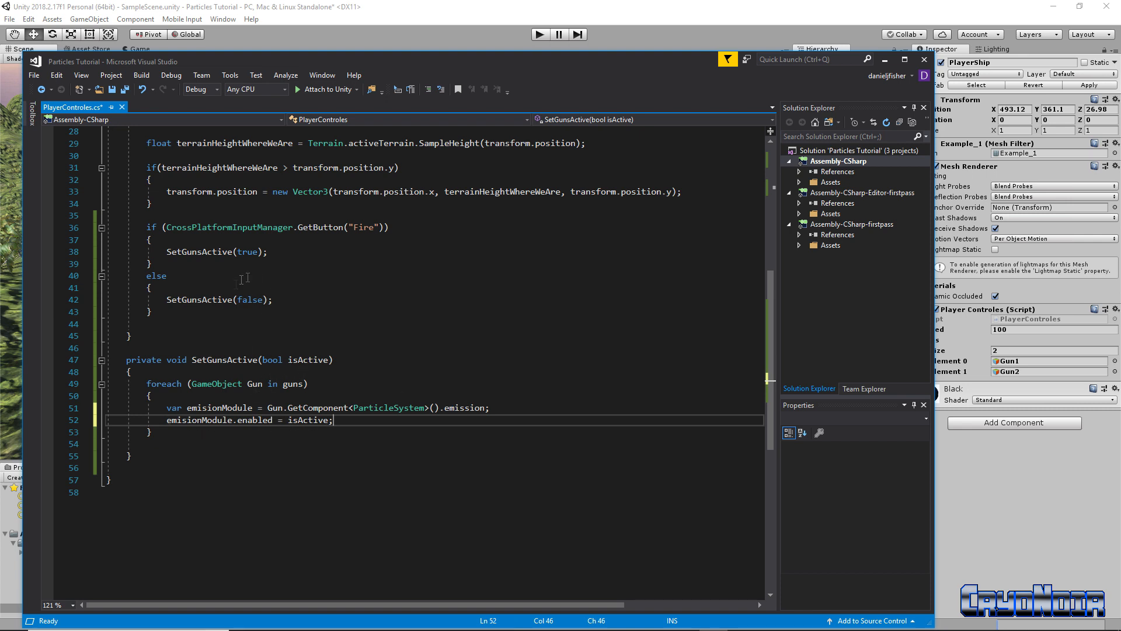
pyautogui.click(112, 89)
# Minimize Visual Studio to bring the Unity scene back
pyautogui.scroll(2, 447, 374)
pyautogui.scroll(5, 467, 383)
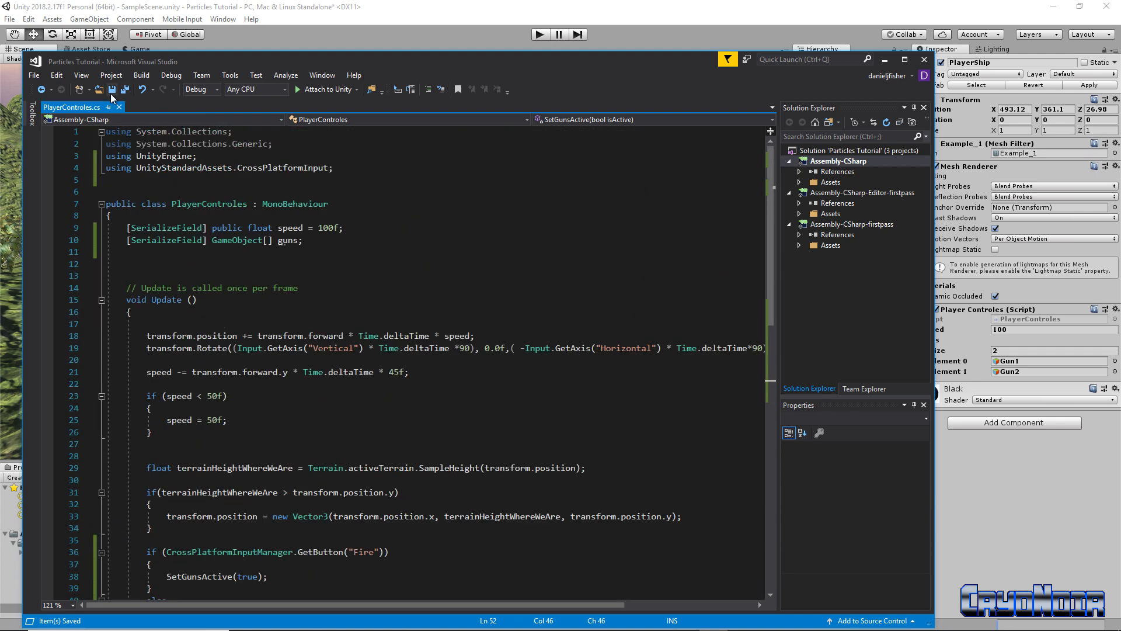
pyautogui.click(885, 60)
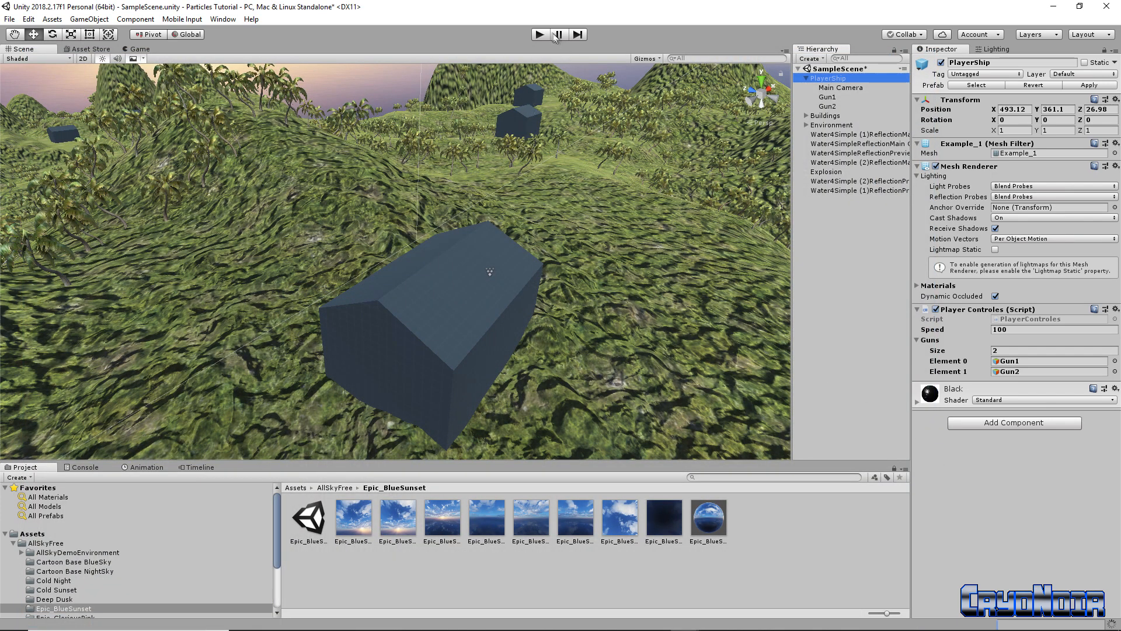
# Run a short Play-mode test, diving, banking and climbing the ship, then stop
pyautogui.hotkey('ctrl', 'p')
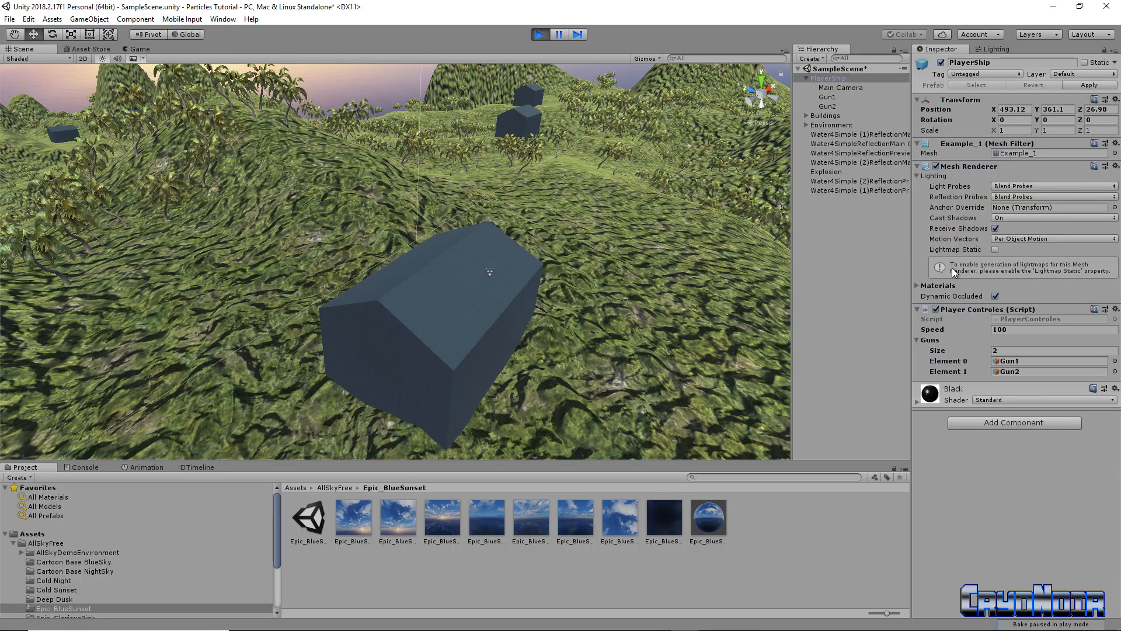
pyautogui.press('w')
pyautogui.press('a')
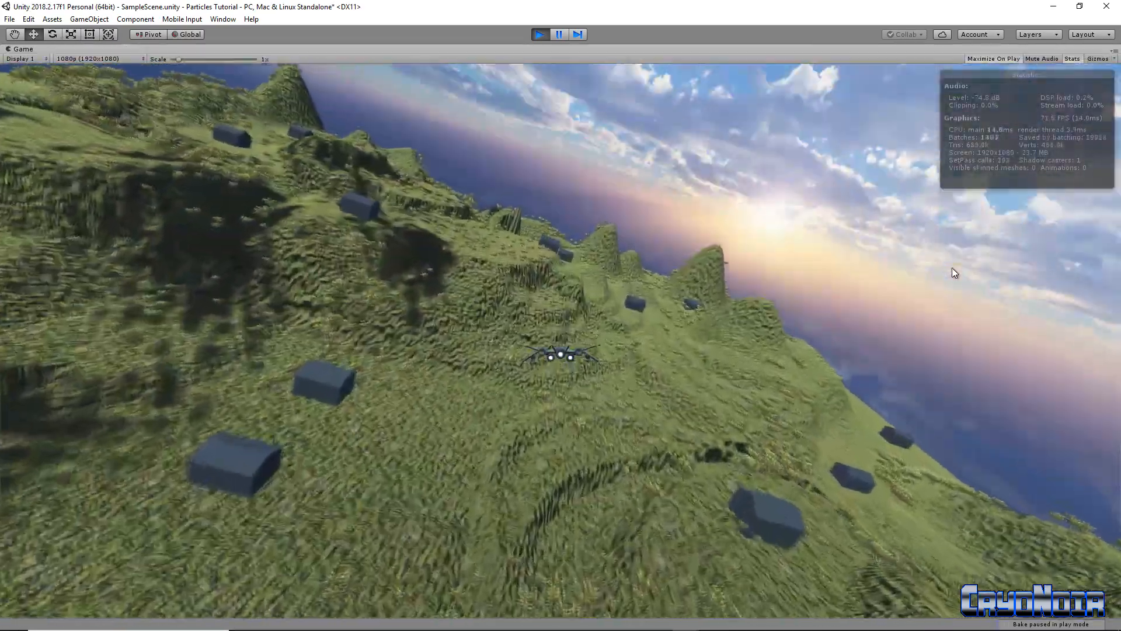
pyautogui.press('s')
pyautogui.press('w')
pyautogui.press('d')
pyautogui.press('s')
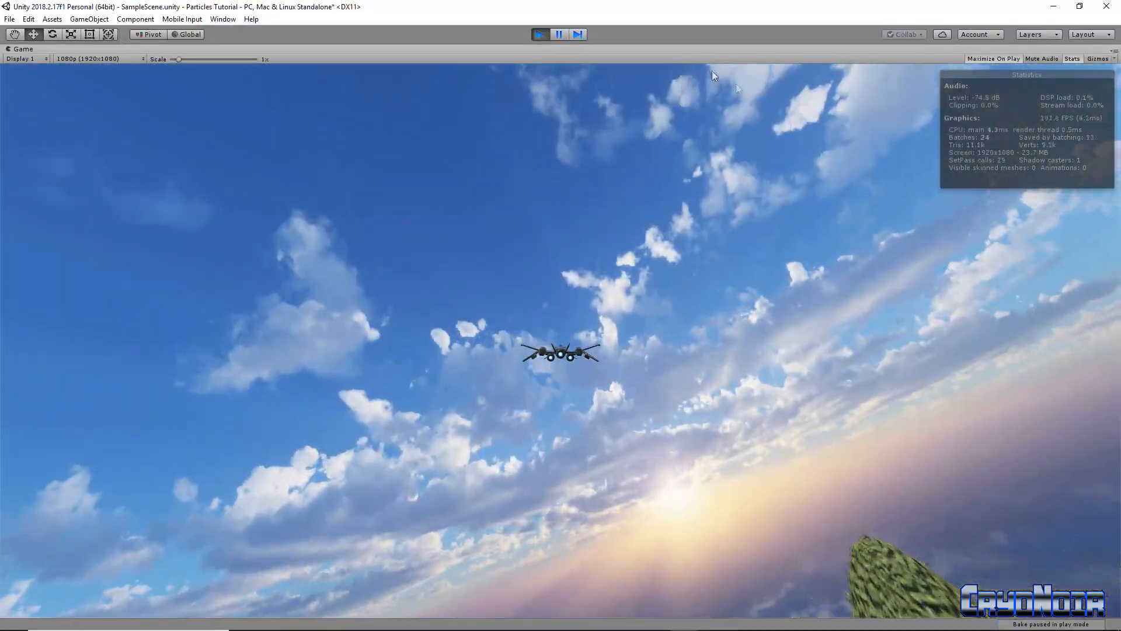
pyautogui.click(542, 34)
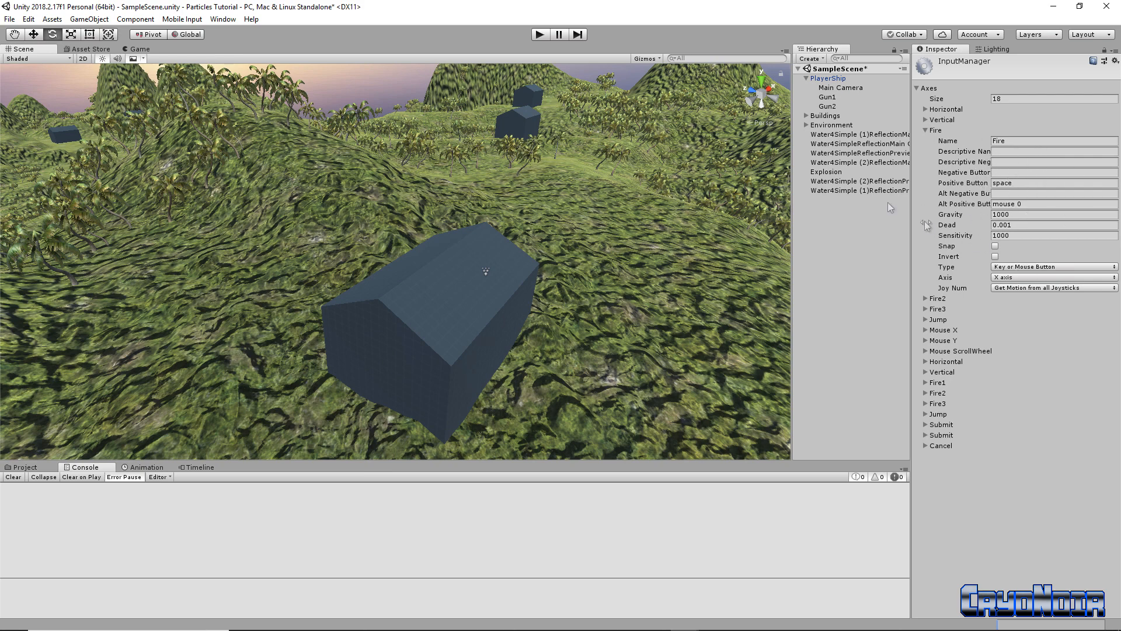
# Play-test again, steering the ship over the terrain with W/A/S/D while firing the guns
pyautogui.click(540, 35)
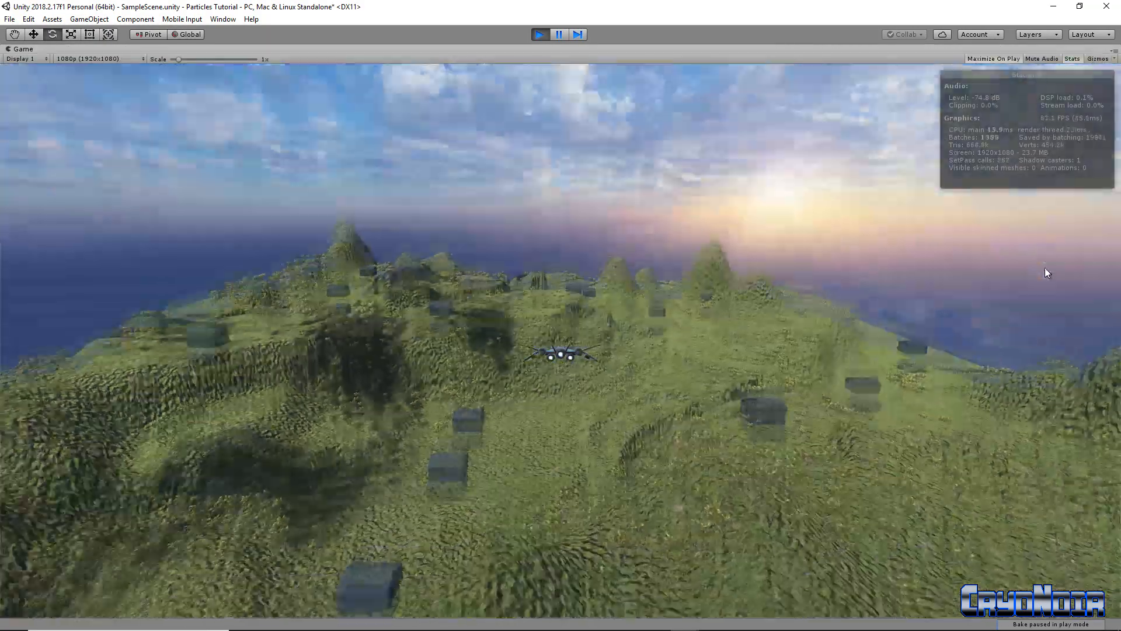
pyautogui.press('w')
pyautogui.press('s')
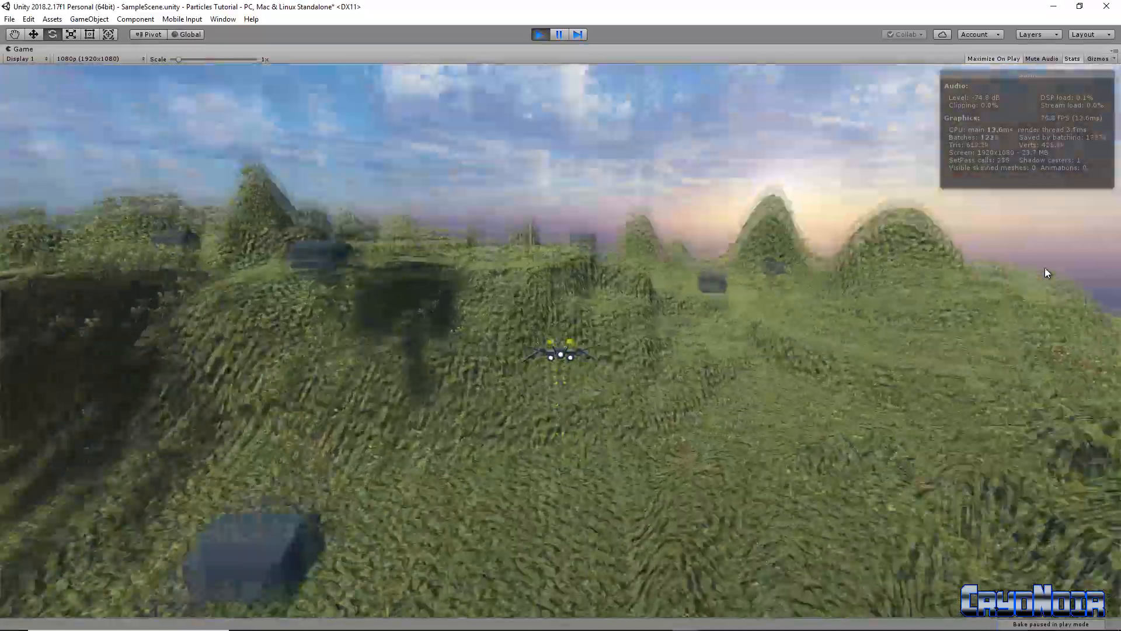
pyautogui.press('a')
pyautogui.press('s')
pyautogui.press('space')
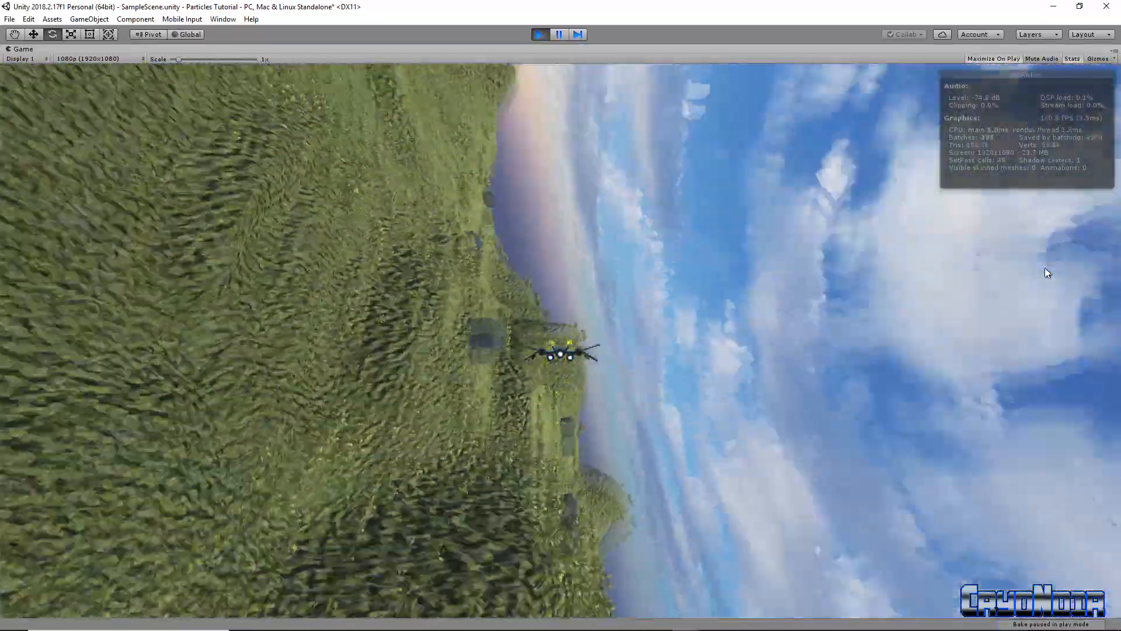
pyautogui.press('d')
pyautogui.press('w')
pyautogui.press('s')
pyautogui.press('a')
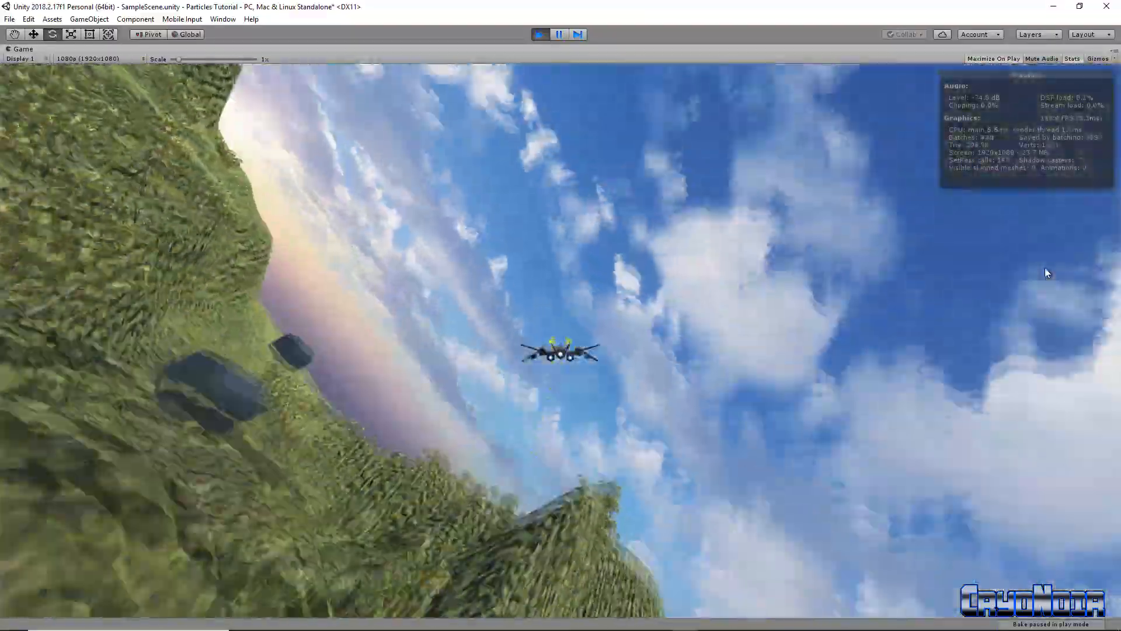
pyautogui.press('d')
pyautogui.press('d')
pyautogui.press('a')
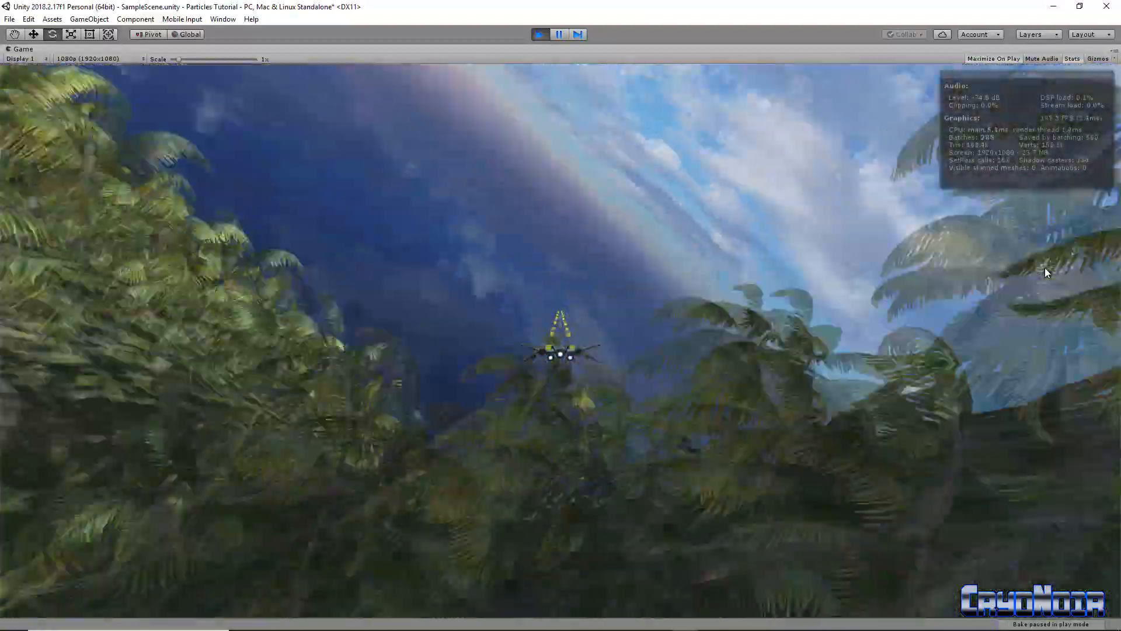
pyautogui.press('s')
pyautogui.press('d')
pyautogui.press('a')
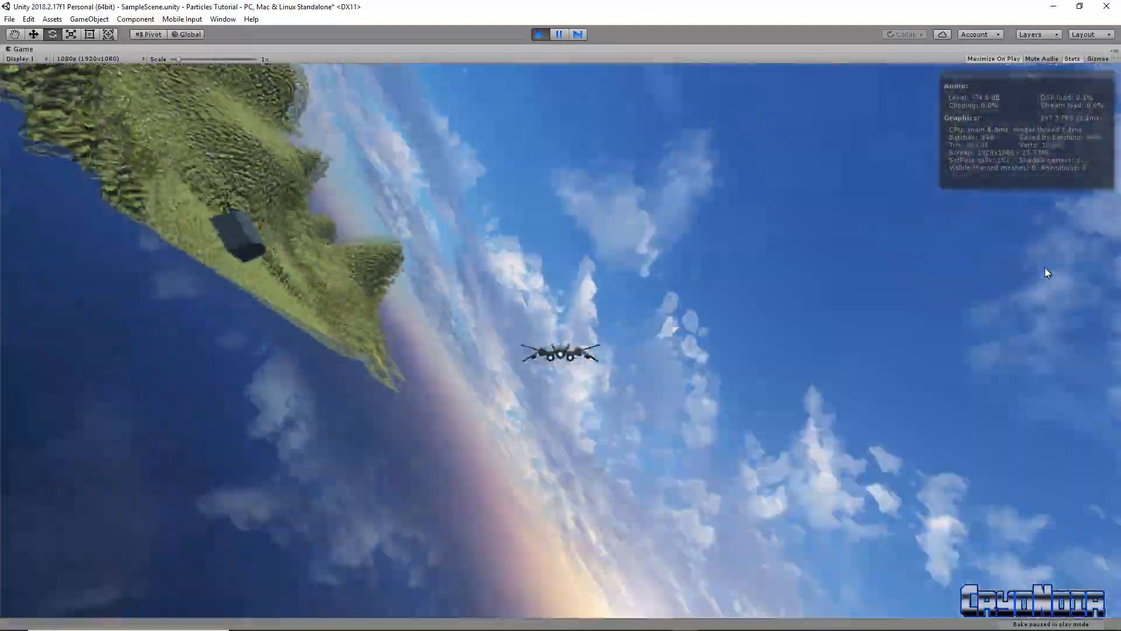
pyautogui.press('d')
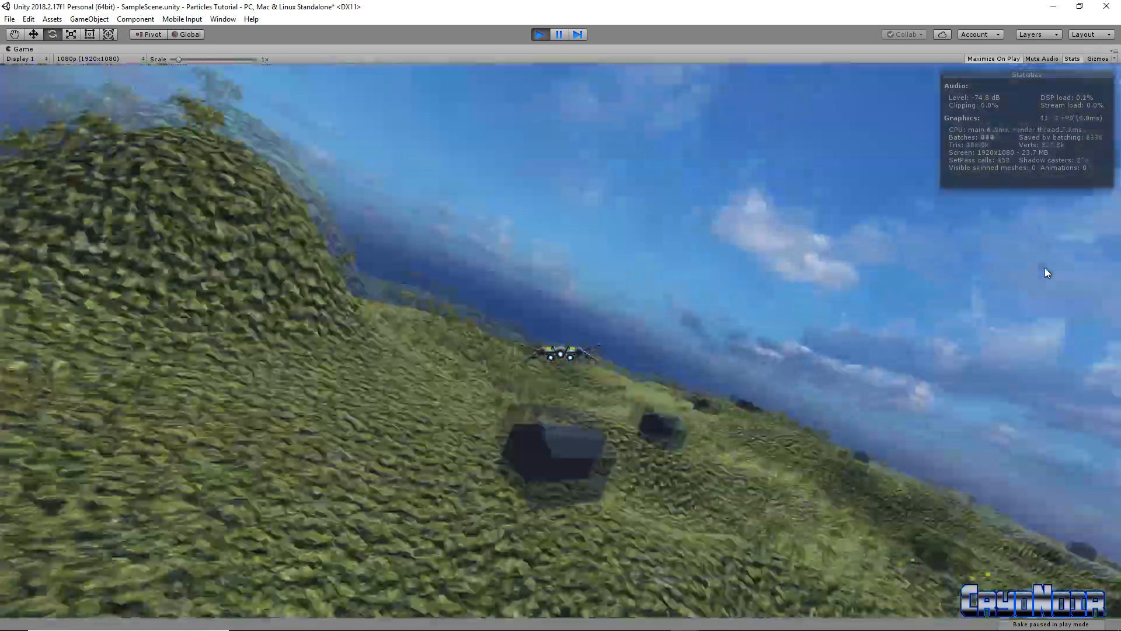
pyautogui.press('s')
pyautogui.press('a')
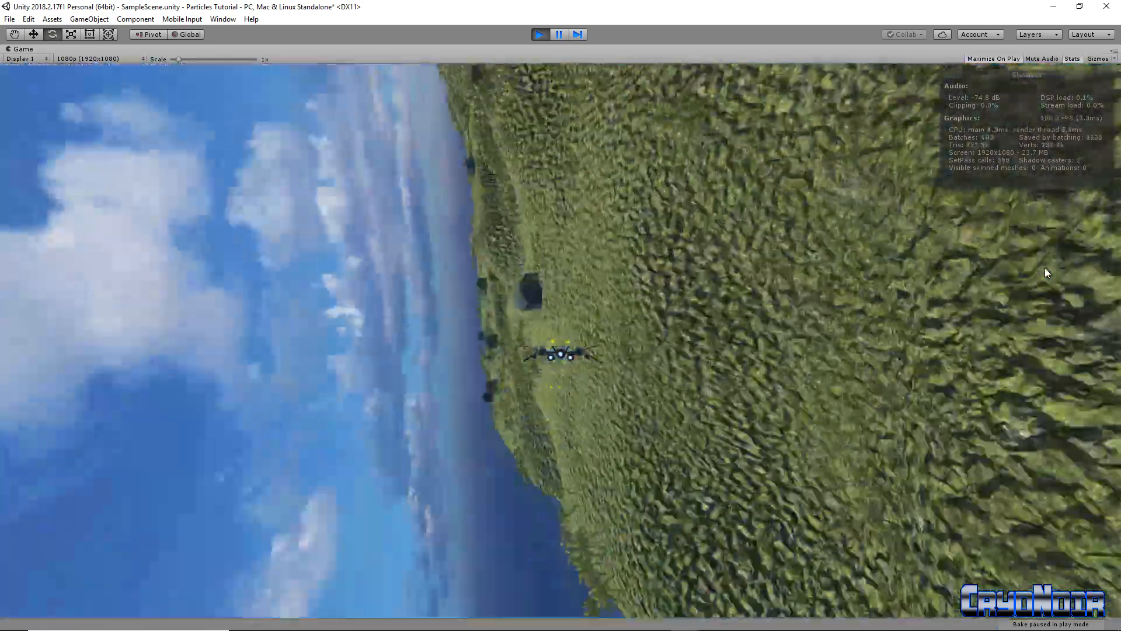
pyautogui.press('a')
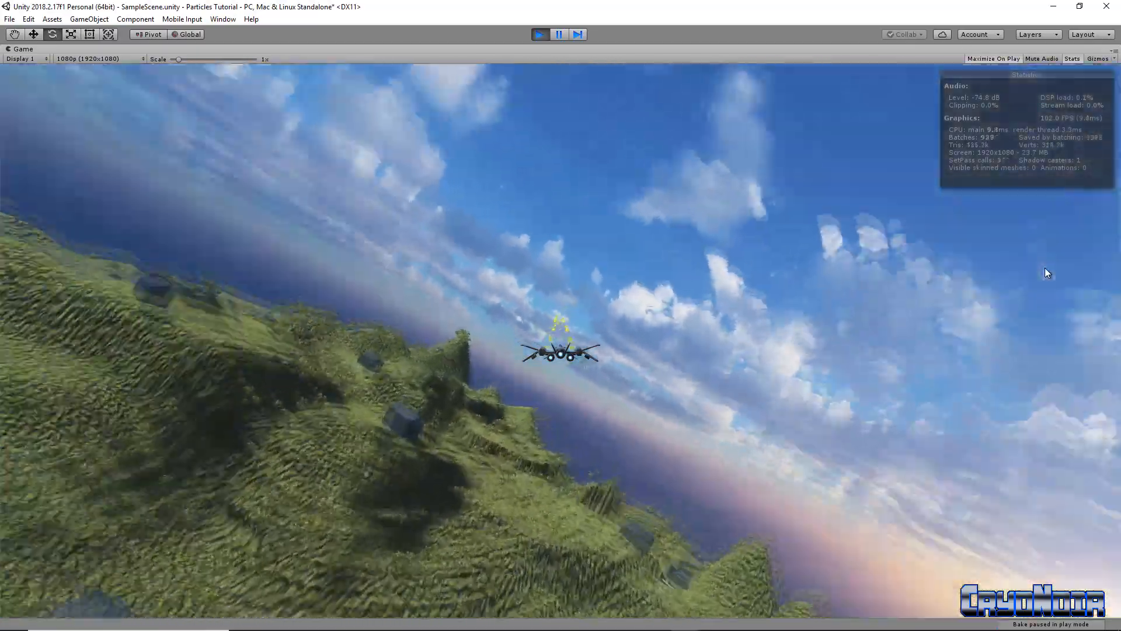
pyautogui.press('a')
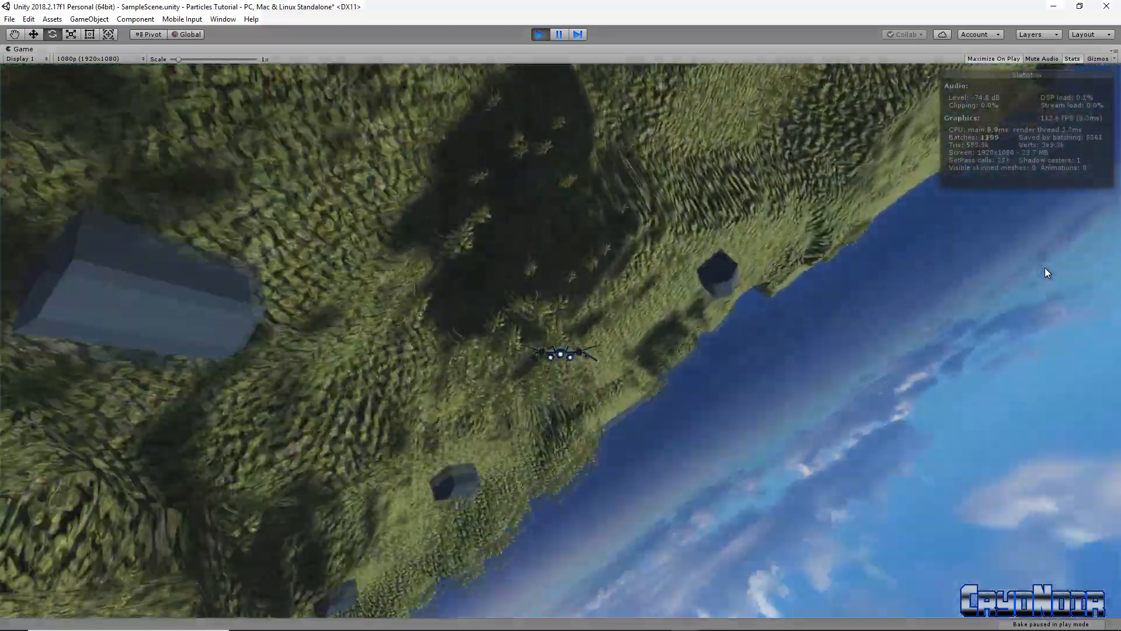
# Set the Explosion particle system's Stop Action from None to Destroy
pyautogui.moveTo(462, 208); pyautogui.dragTo(478, 173, button='right')
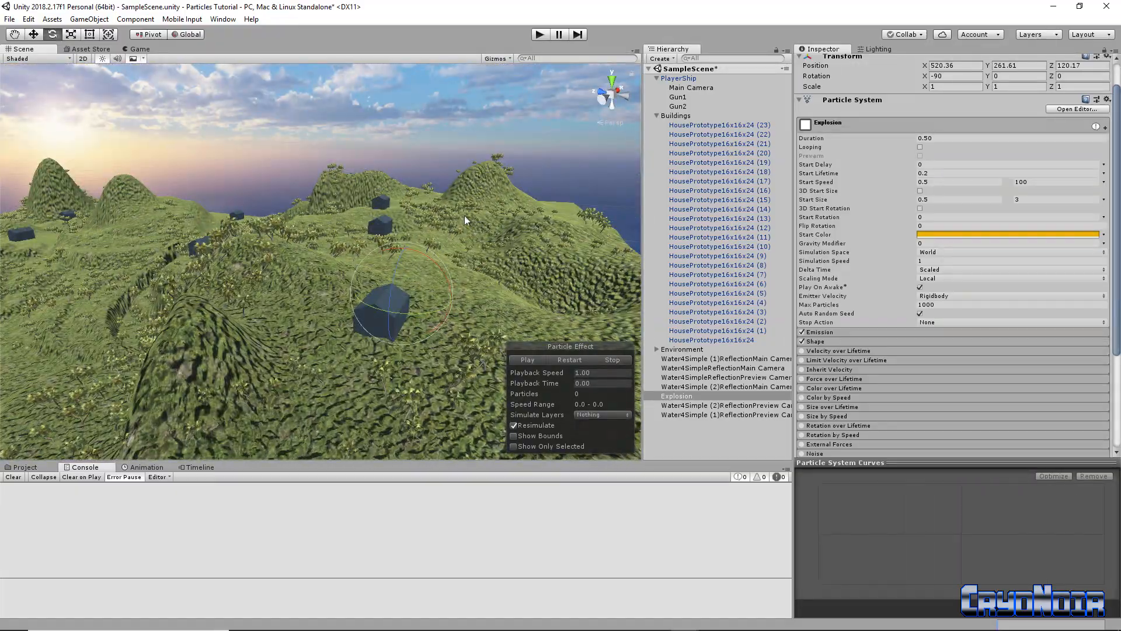
pyautogui.moveTo(455, 227); pyautogui.dragTo(616, 226, button='right')
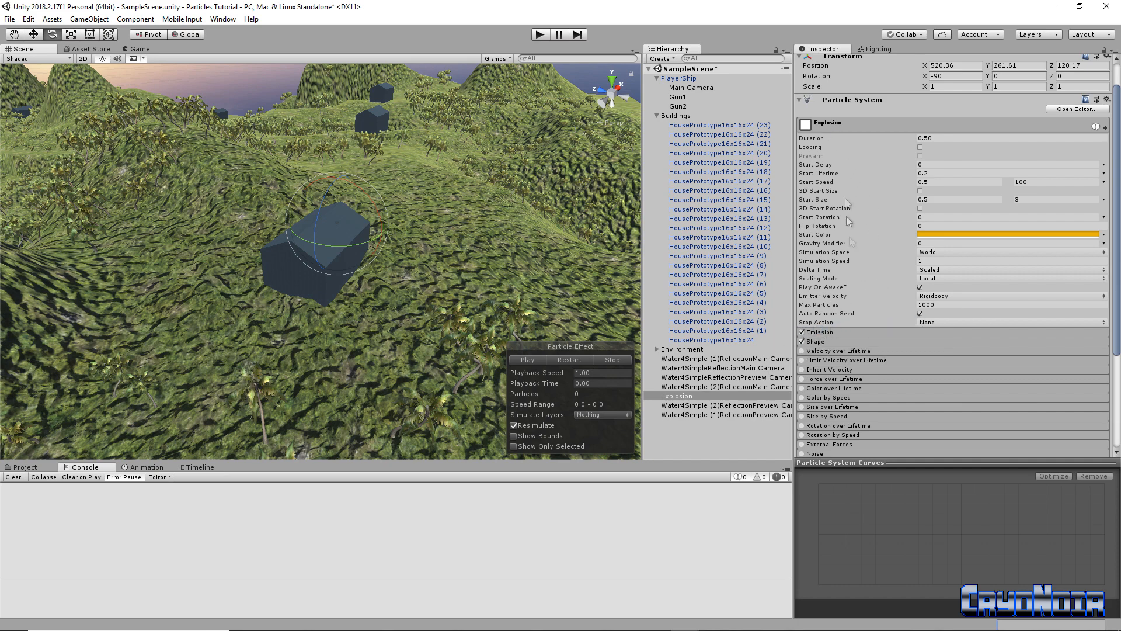
pyautogui.click(940, 323)
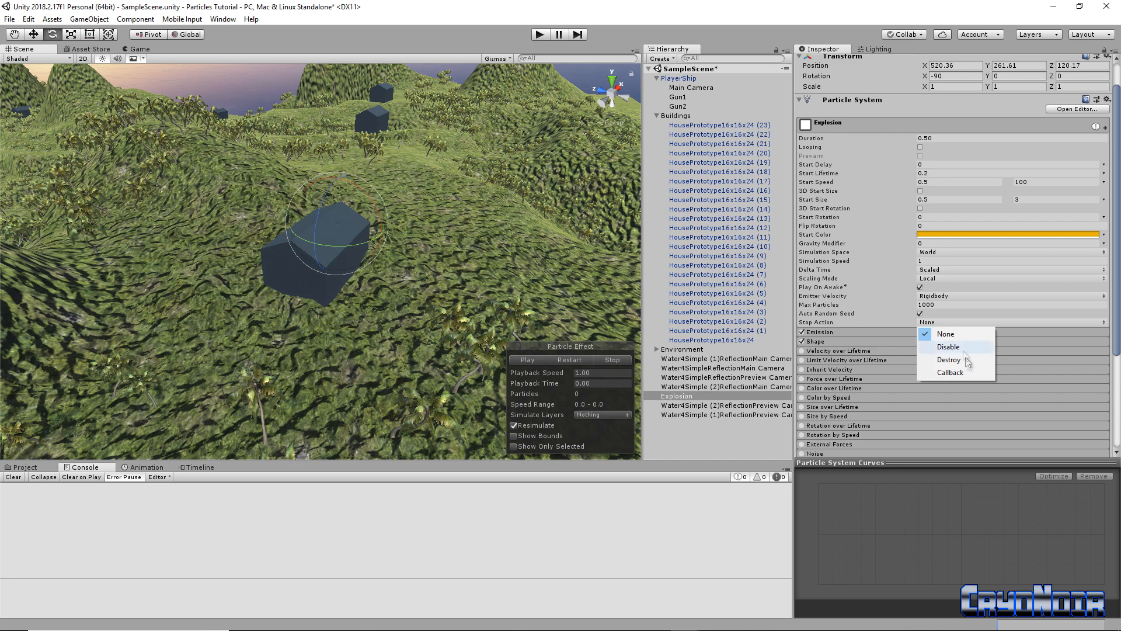
pyautogui.click(963, 361)
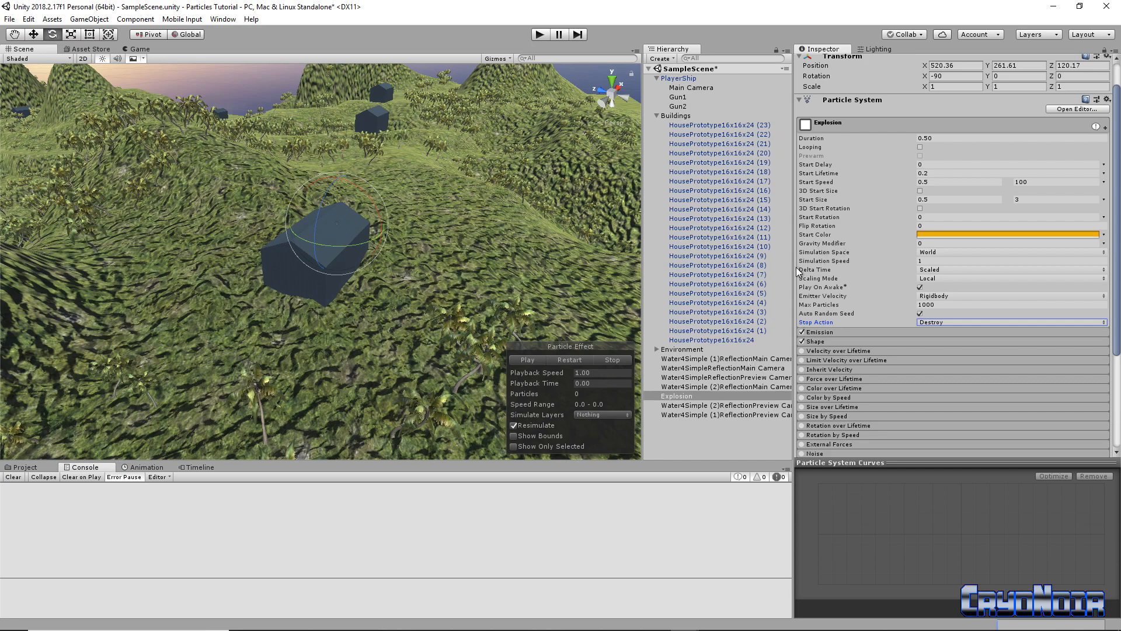
pyautogui.moveTo(797, 270); pyautogui.dragTo(893, 266)
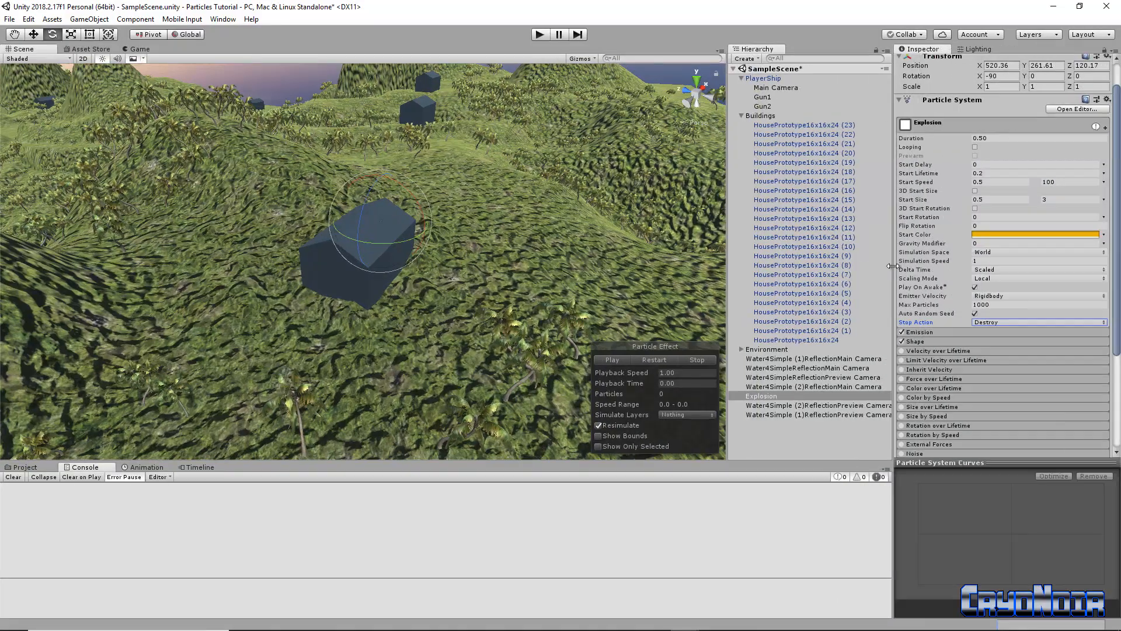
# Delete houses (22) through the base HousePrototype house from the Hierarchy
pyautogui.click(795, 135)
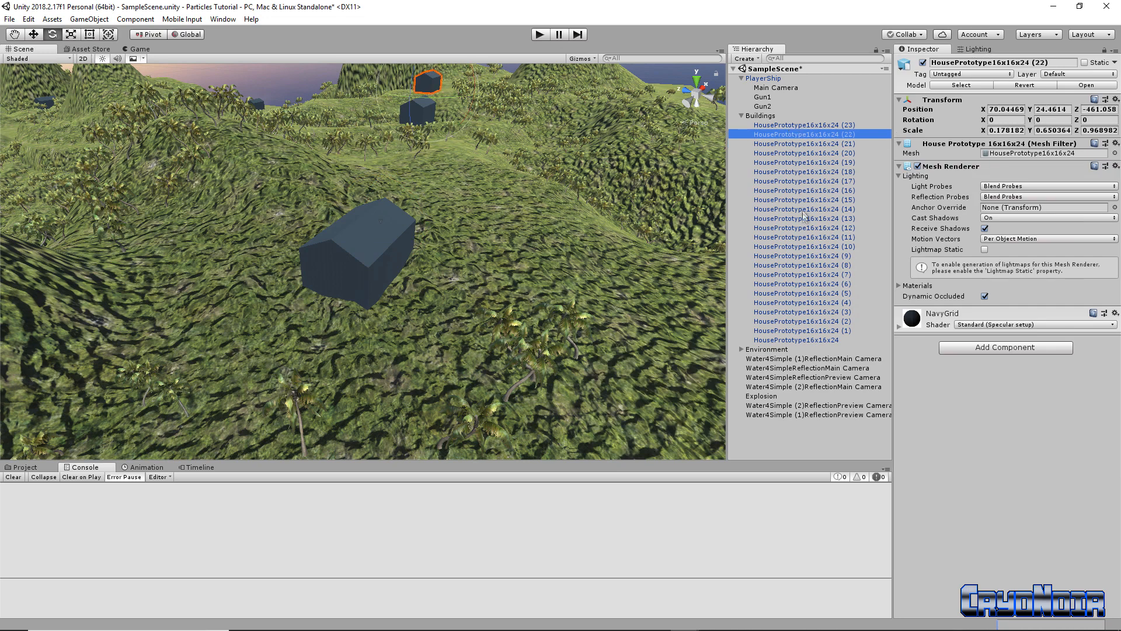
pyautogui.keyDown('ctrl'); pyautogui.click(815, 340); pyautogui.keyUp('ctrl')
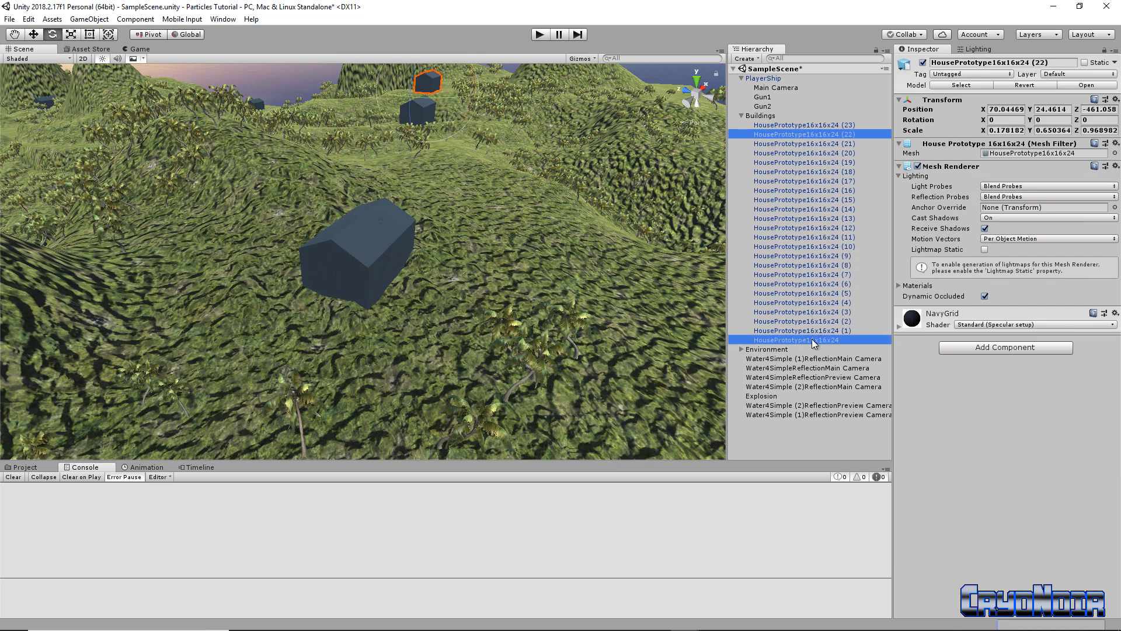
pyautogui.click(808, 146)
pyautogui.click(817, 135)
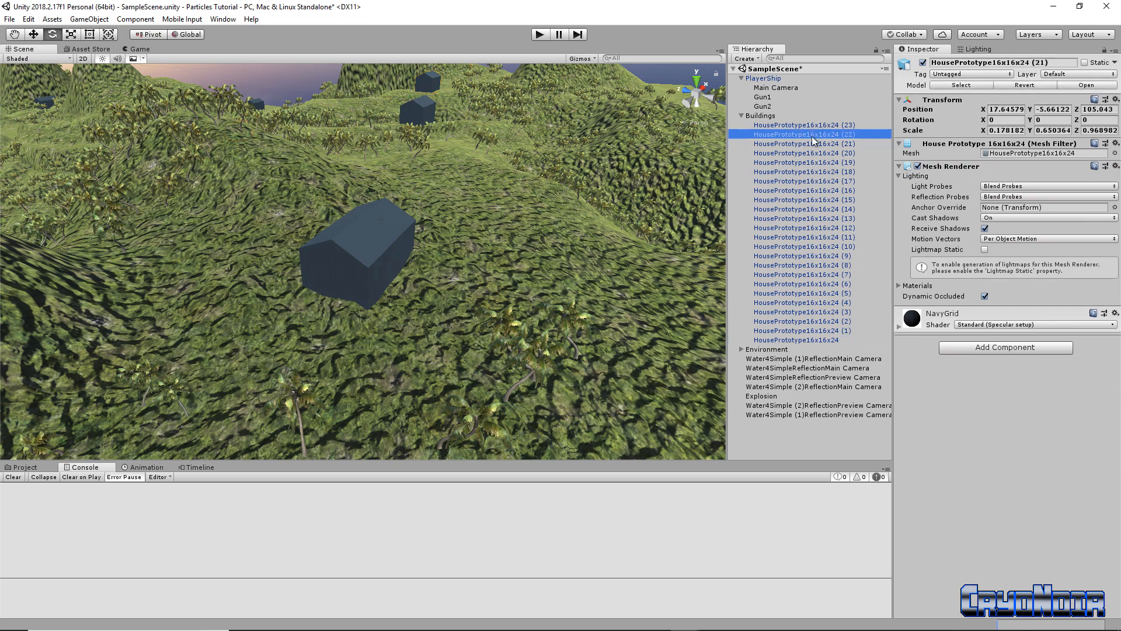
pyautogui.keyDown('shift'); pyautogui.click(823, 340); pyautogui.keyUp('shift')
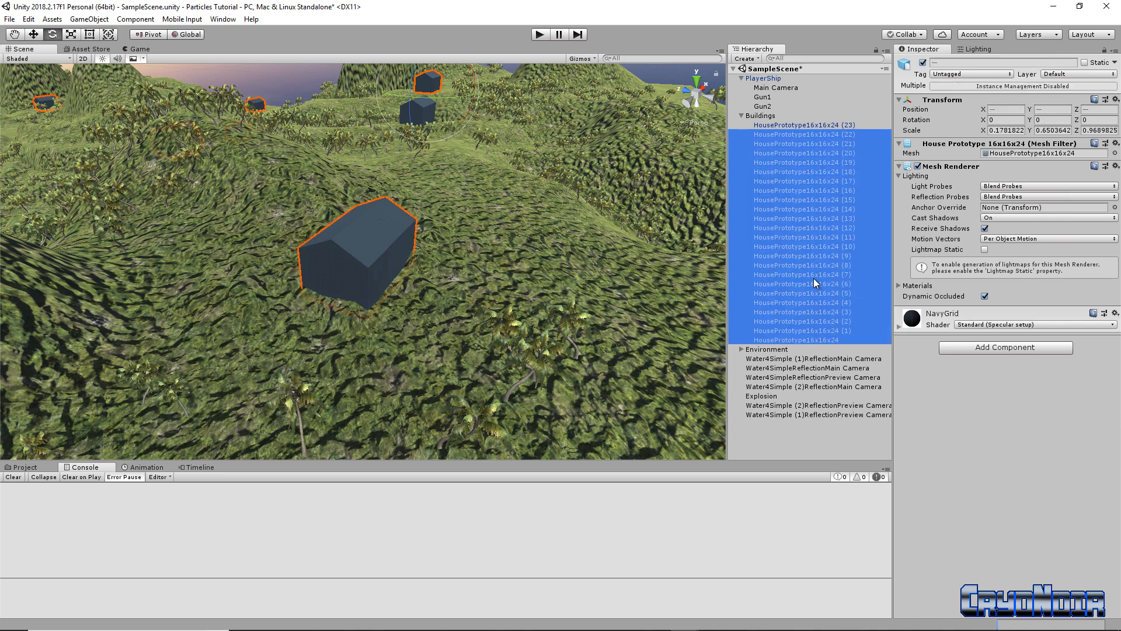
pyautogui.press('Delete')
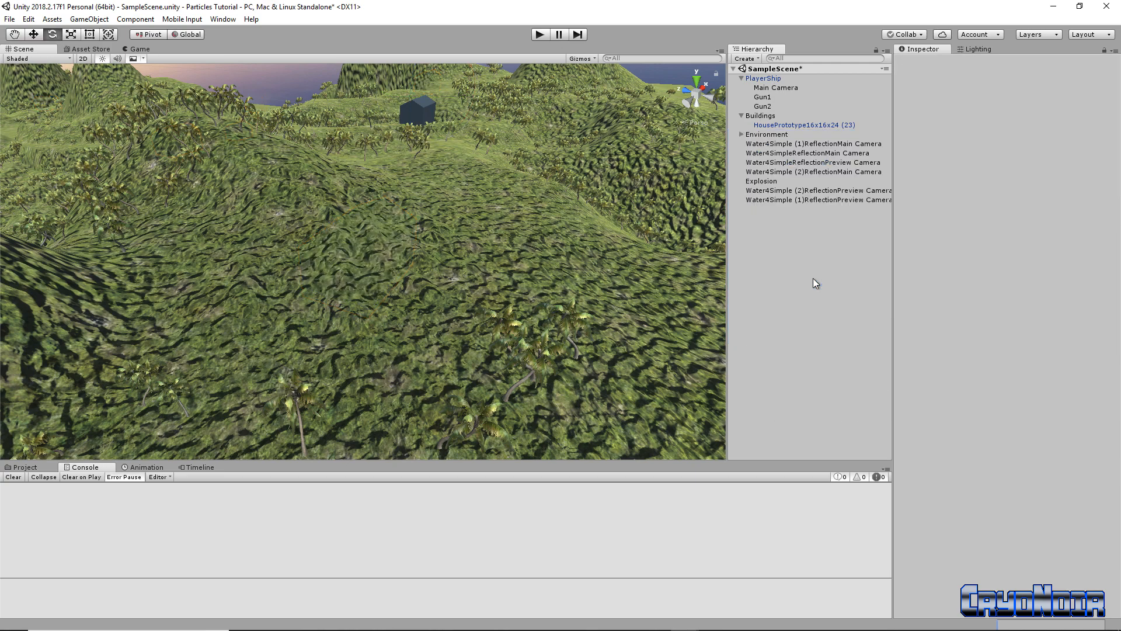
# Rename the remaining house (23) to the owner's name followed by 's Dad's House
pyautogui.doubleClick(818, 125)
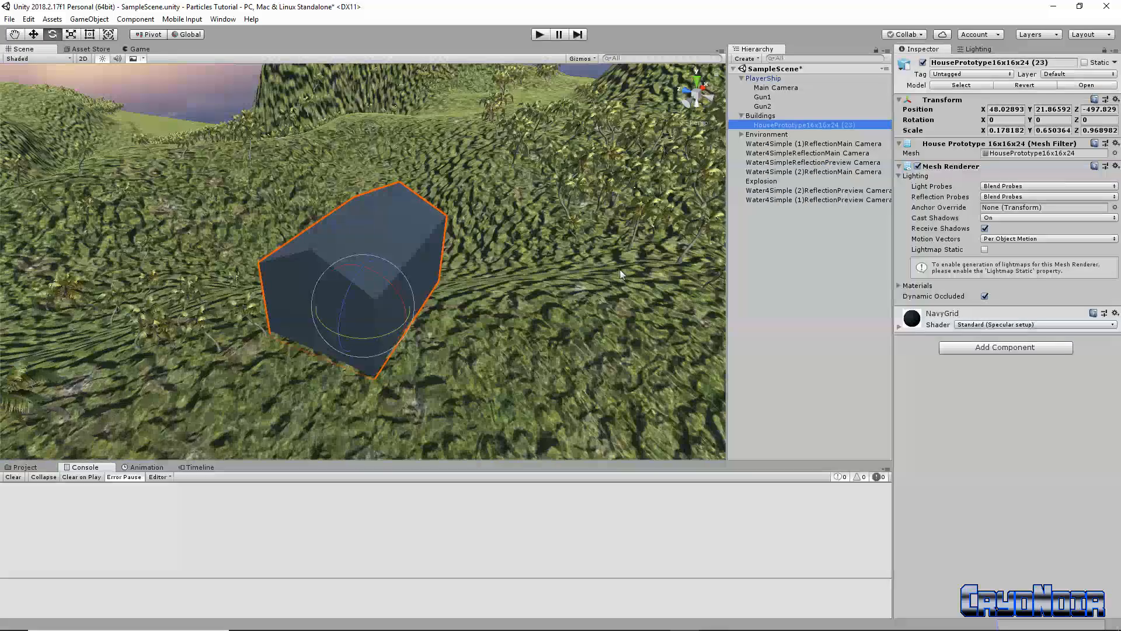
pyautogui.click(1055, 62)
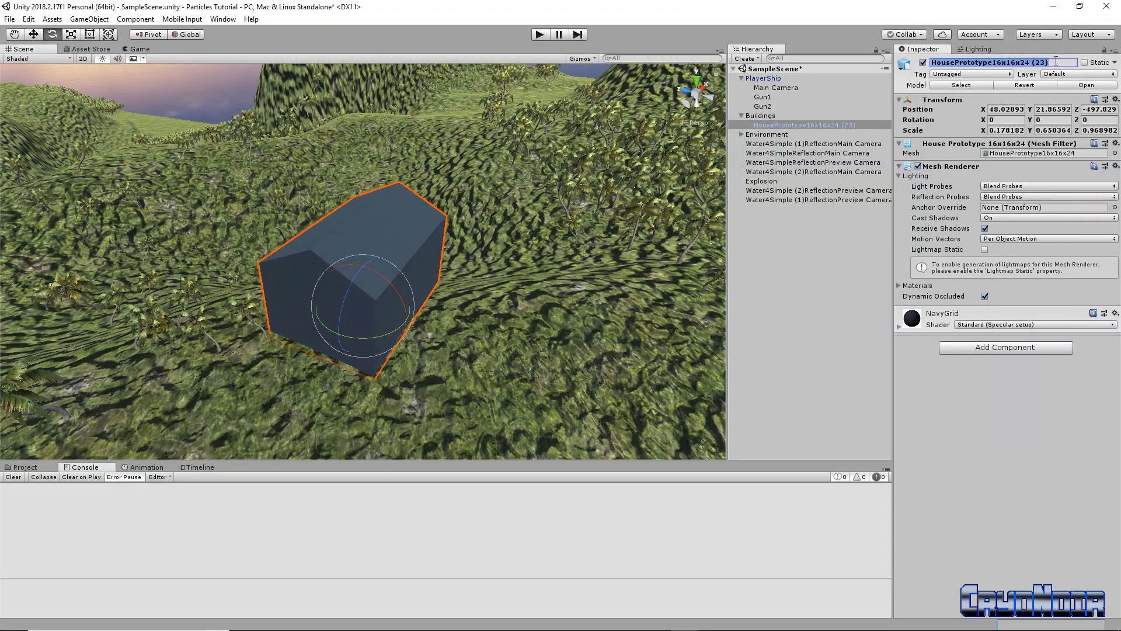
pyautogui.write("Nathen's Da")
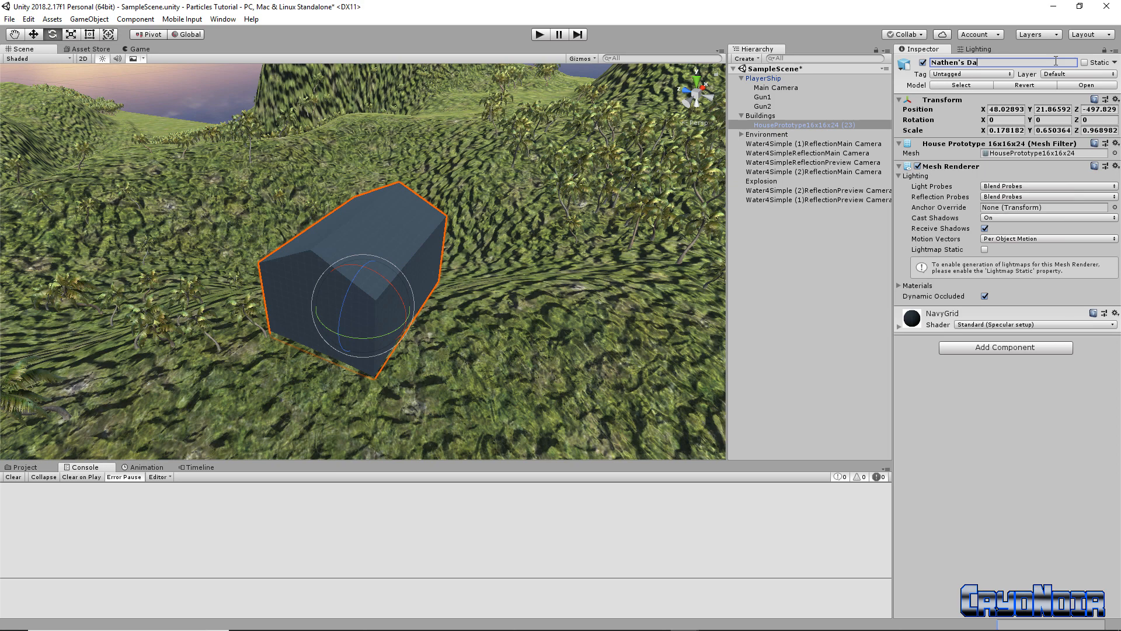
pyautogui.write("d's House")
pyautogui.press('Return')
pyautogui.click(23, 467)
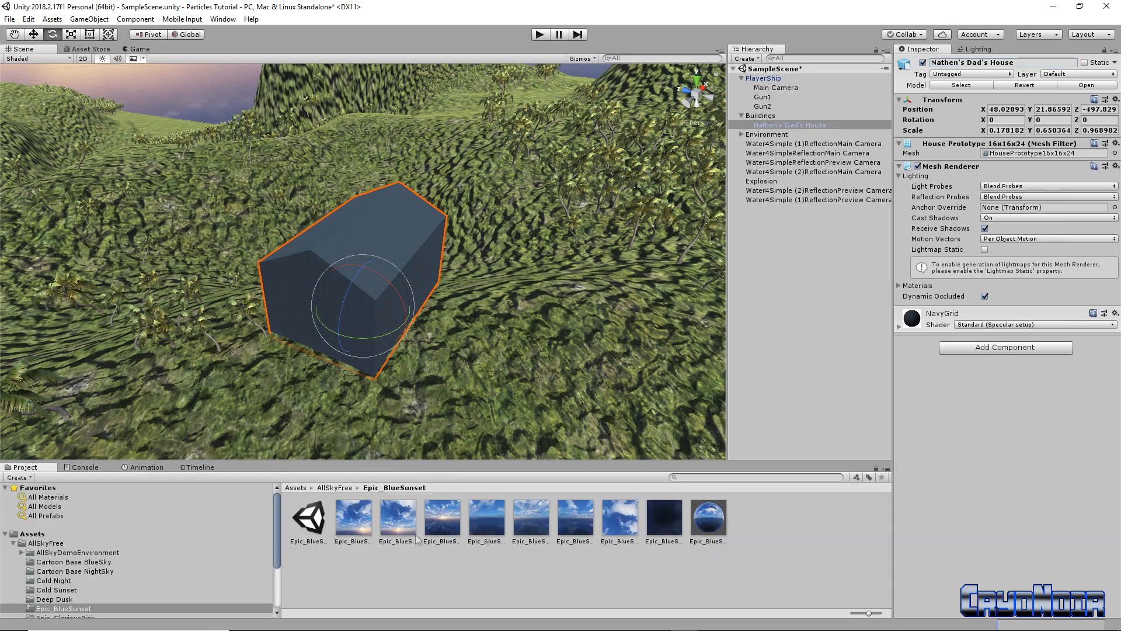
# Drag the renamed Dad's House into the Assets folder to create its prefab
pyautogui.click(32, 534)
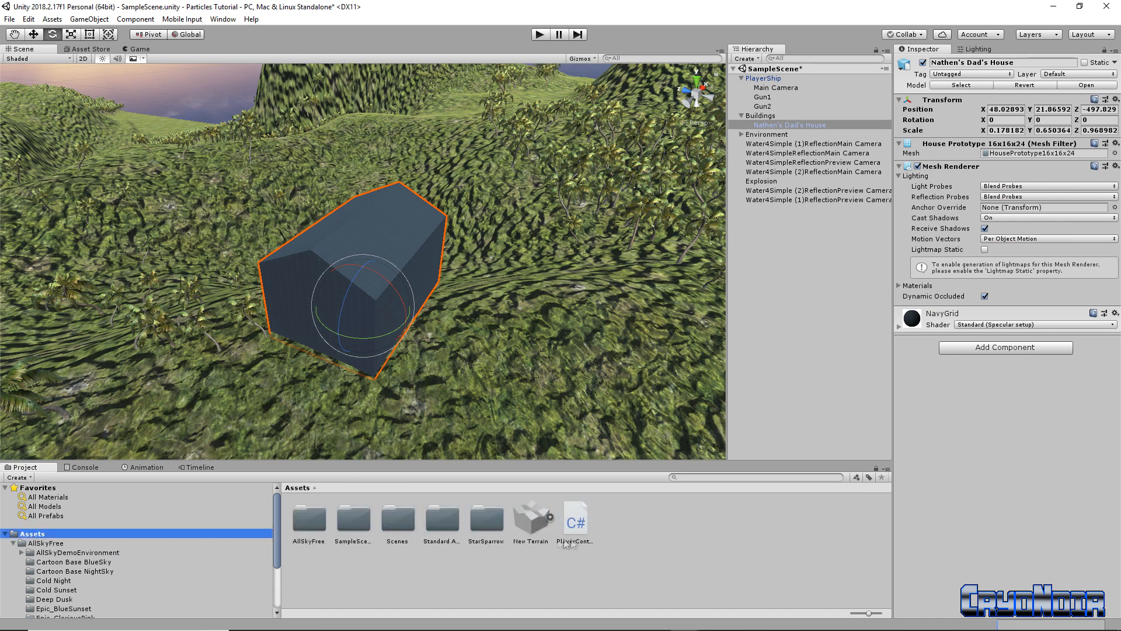
pyautogui.moveTo(790, 120); pyautogui.dragTo(663, 532)
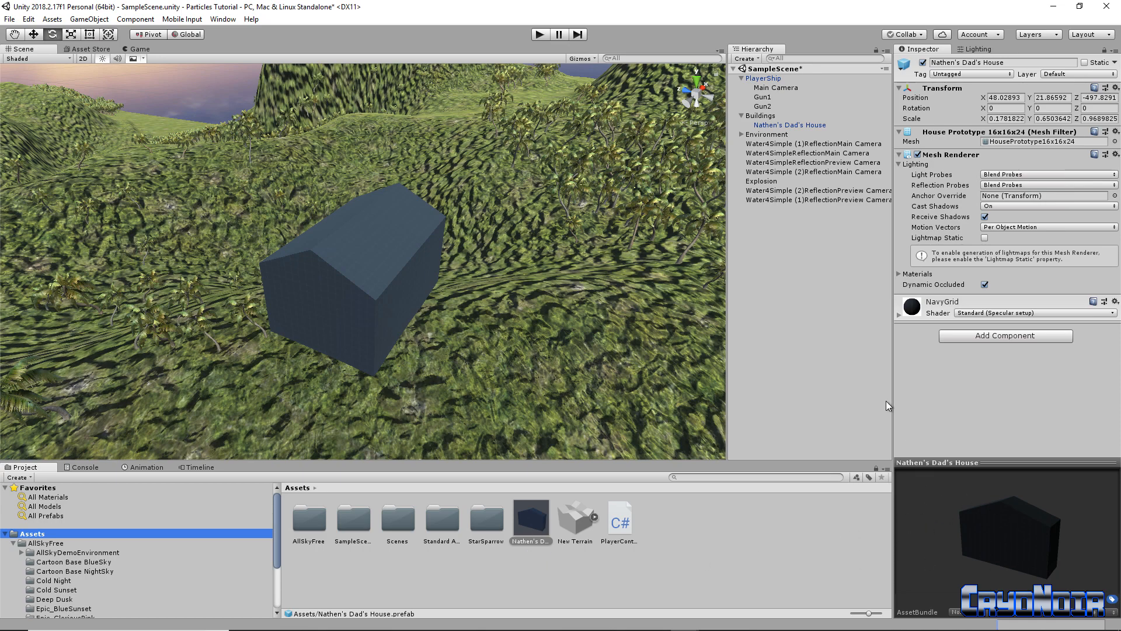
pyautogui.moveTo(893, 398); pyautogui.dragTo(824, 396)
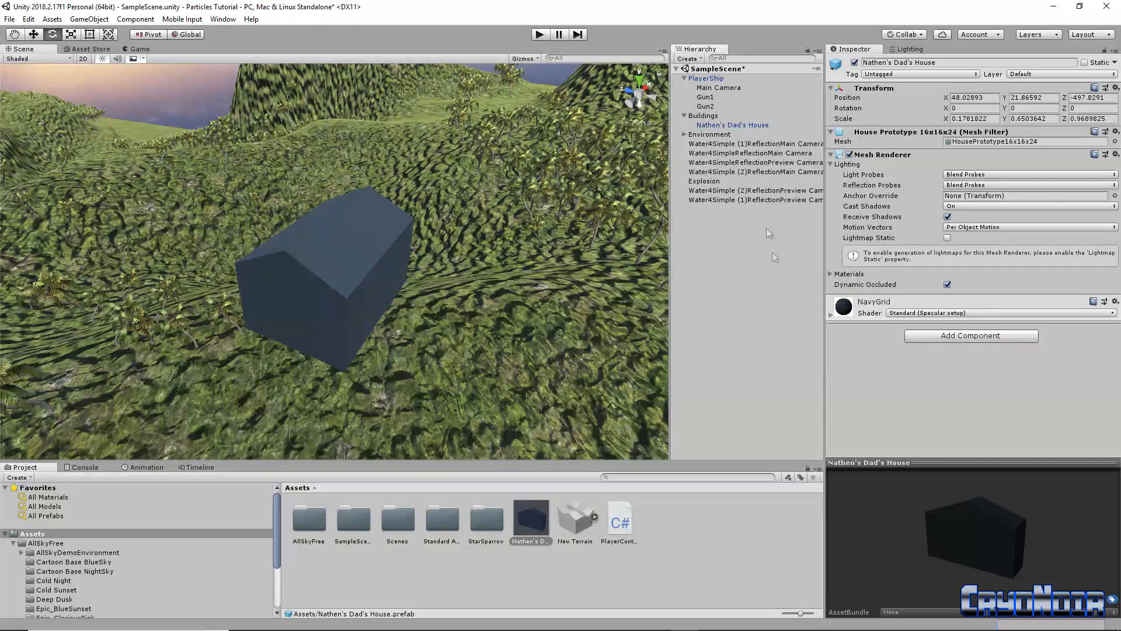
pyautogui.click(759, 125)
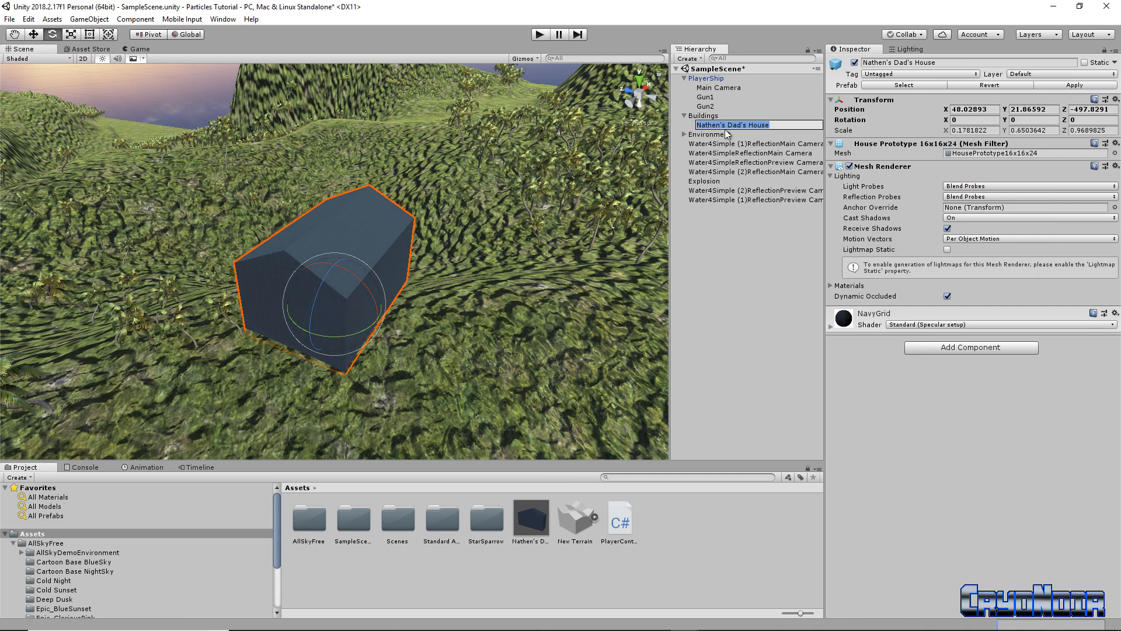
pyautogui.click(698, 116)
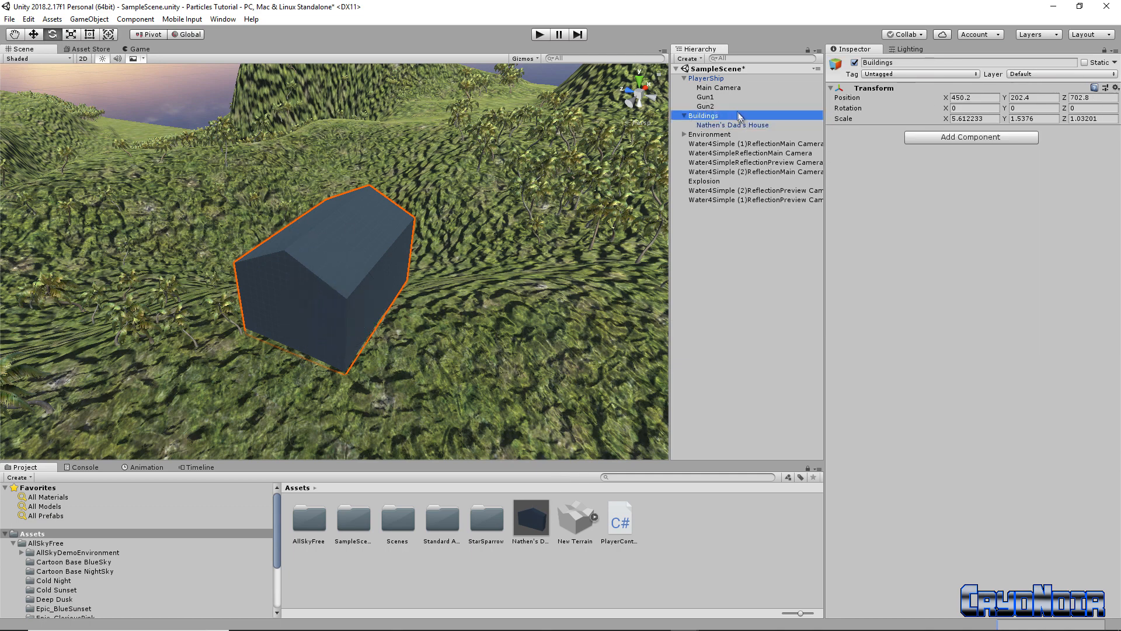
# Drag Explosion into Assets as a prefab, then delete the Explosion object from the Hierarchy
pyautogui.click(714, 182)
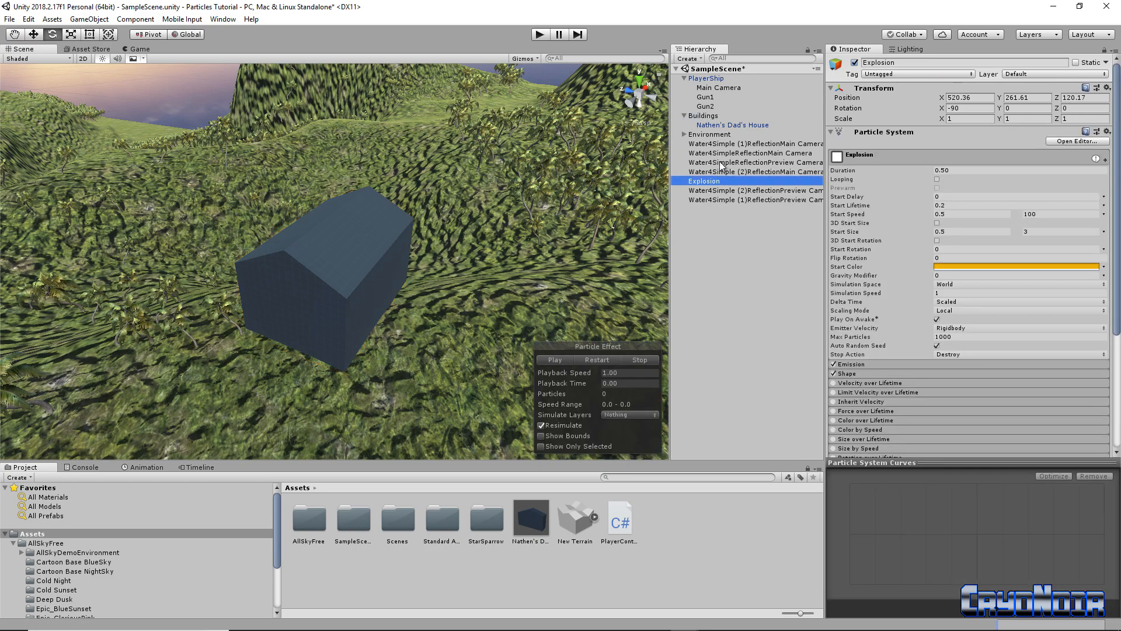
pyautogui.doubleClick(717, 183)
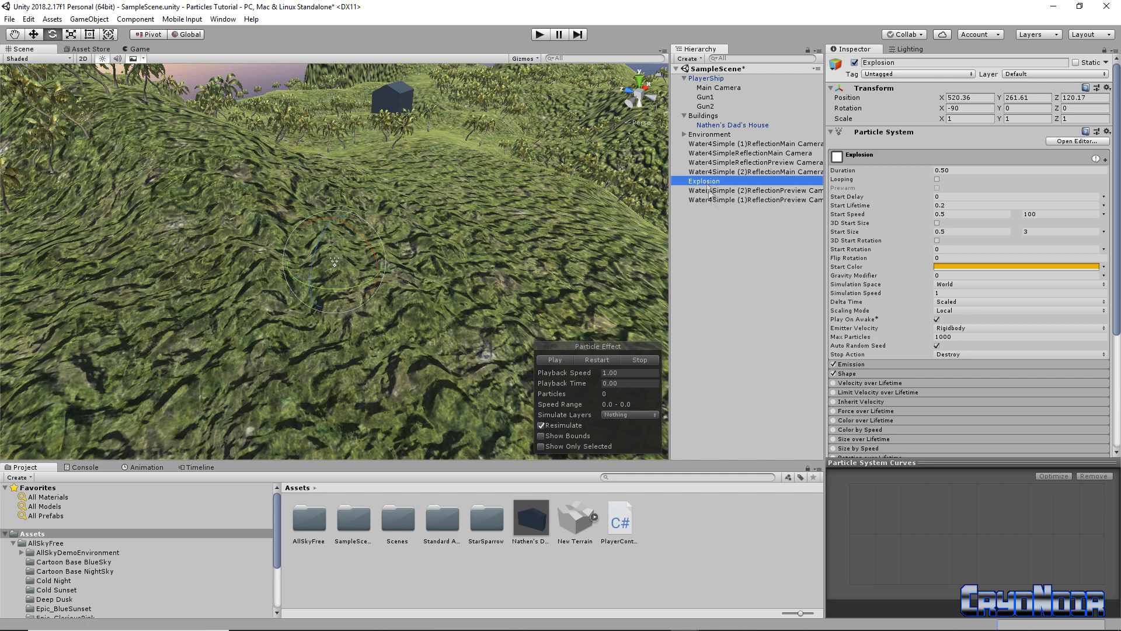
pyautogui.moveTo(709, 184); pyautogui.dragTo(676, 537)
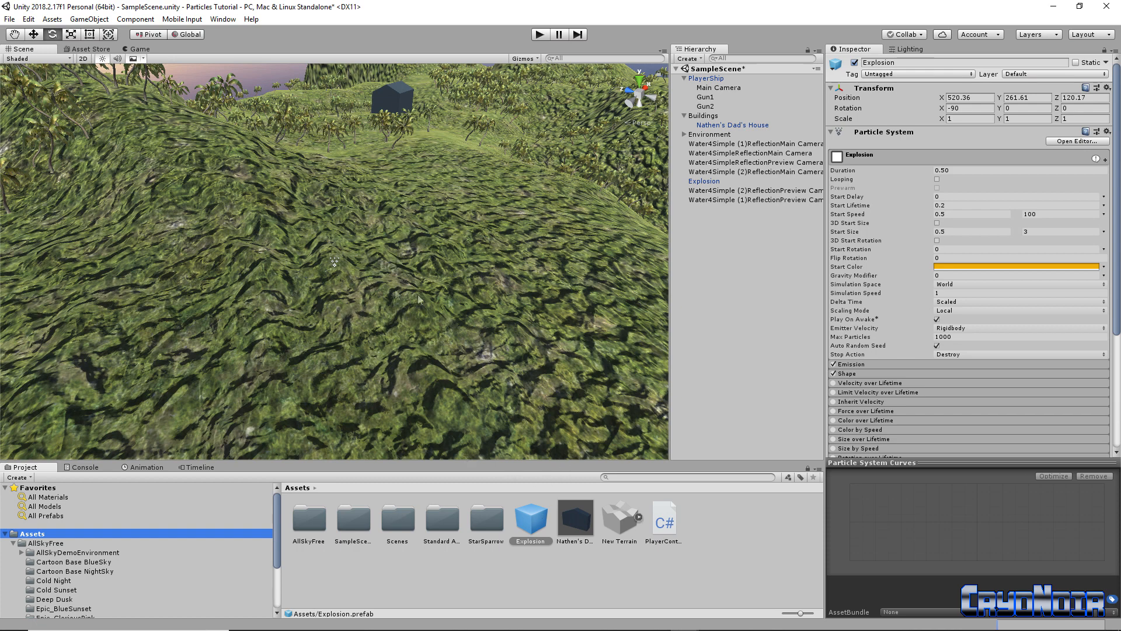
pyautogui.click(711, 182)
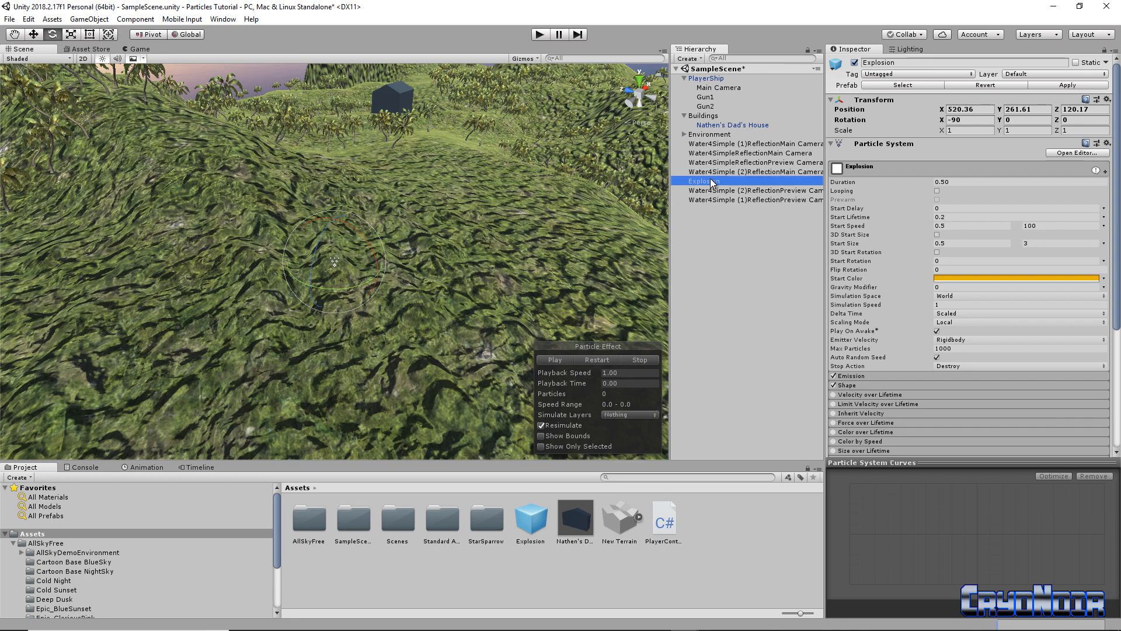
pyautogui.press('Delete')
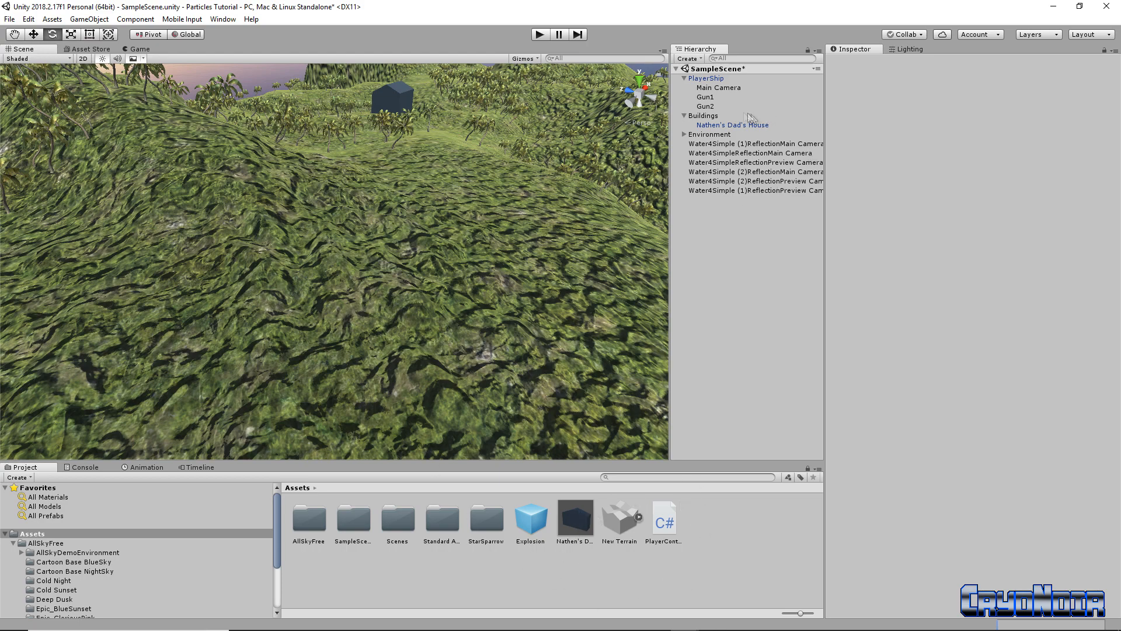
pyautogui.doubleClick(724, 126)
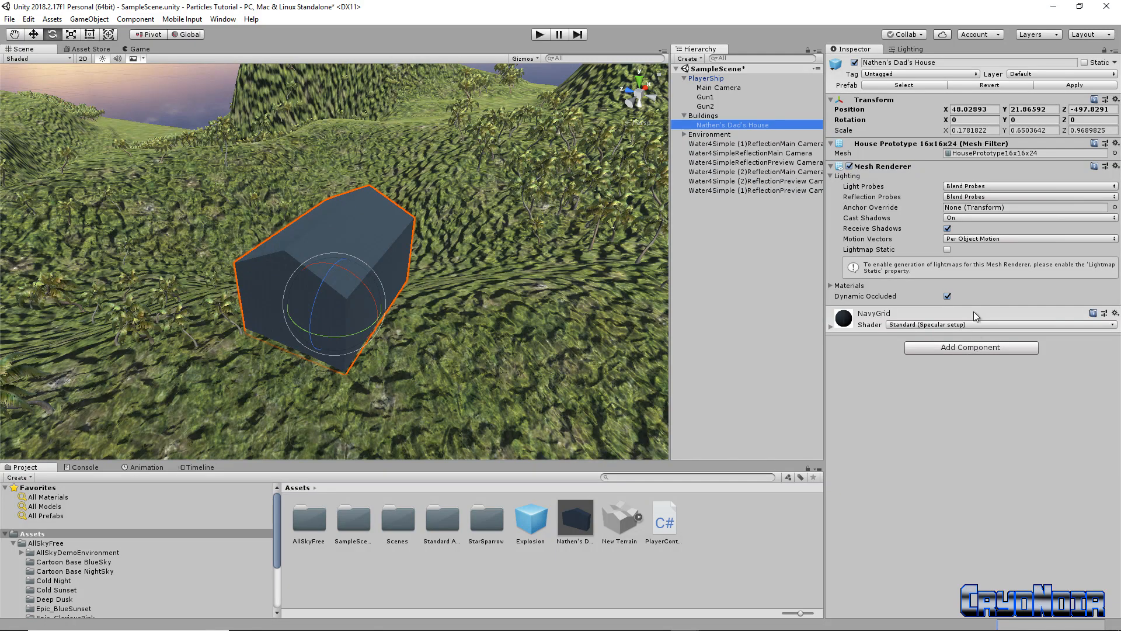
# Add a Box Collider (24 × 16 × 16) to Dad's House via the Add Component search
pyautogui.click(955, 347)
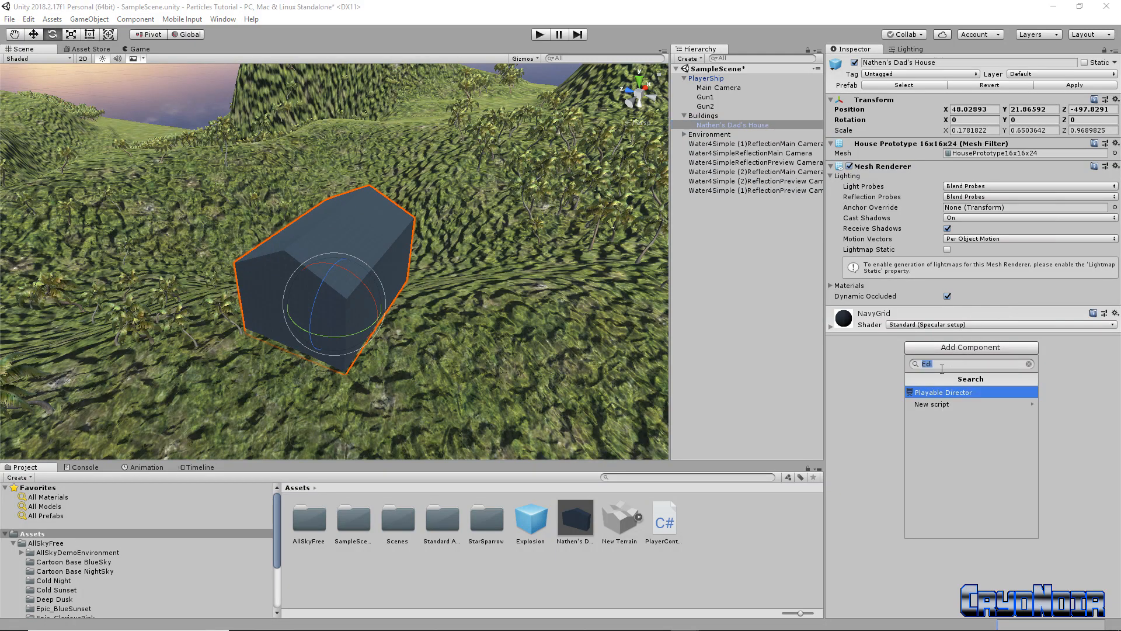
pyautogui.write('B')
pyautogui.press('BackSpace')
pyautogui.write('Co')
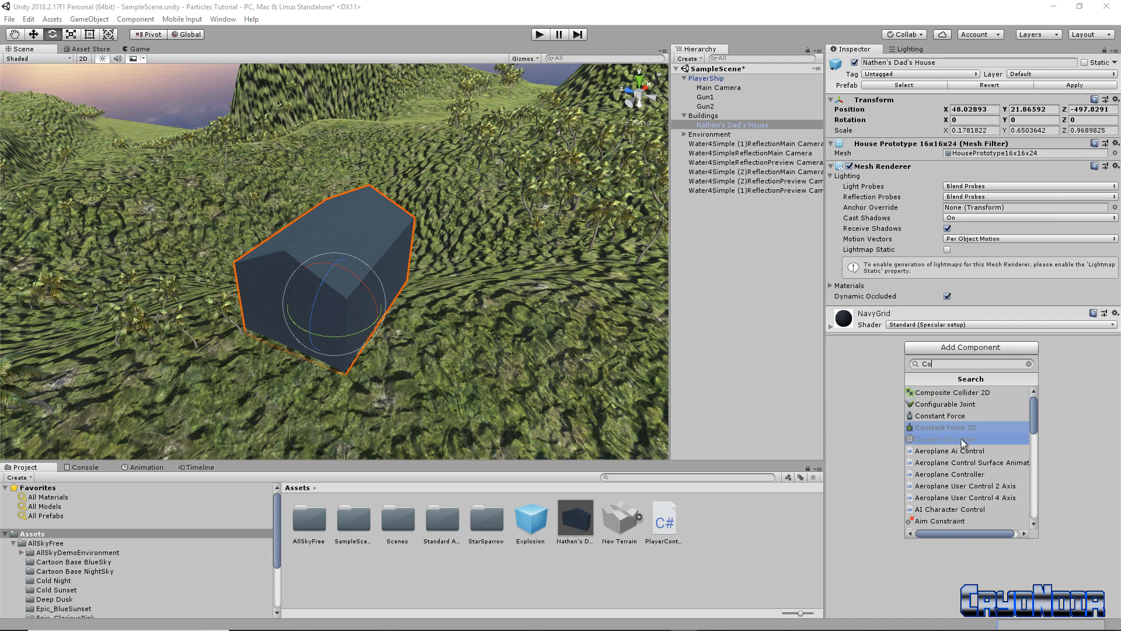
pyautogui.scroll(-3, 972, 455)
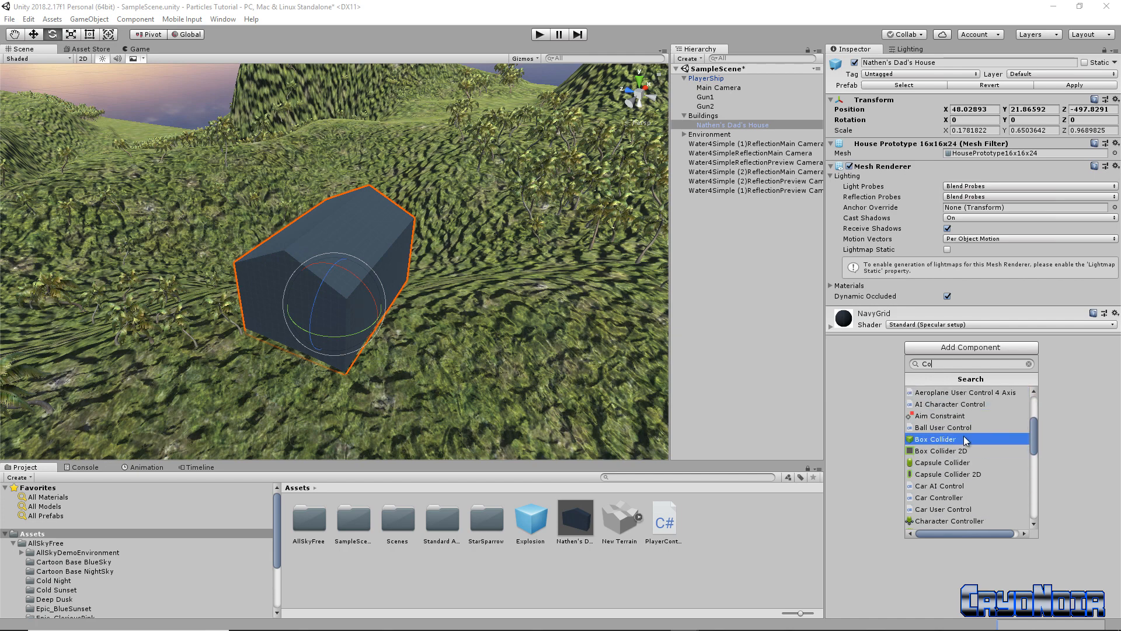
pyautogui.click(954, 442)
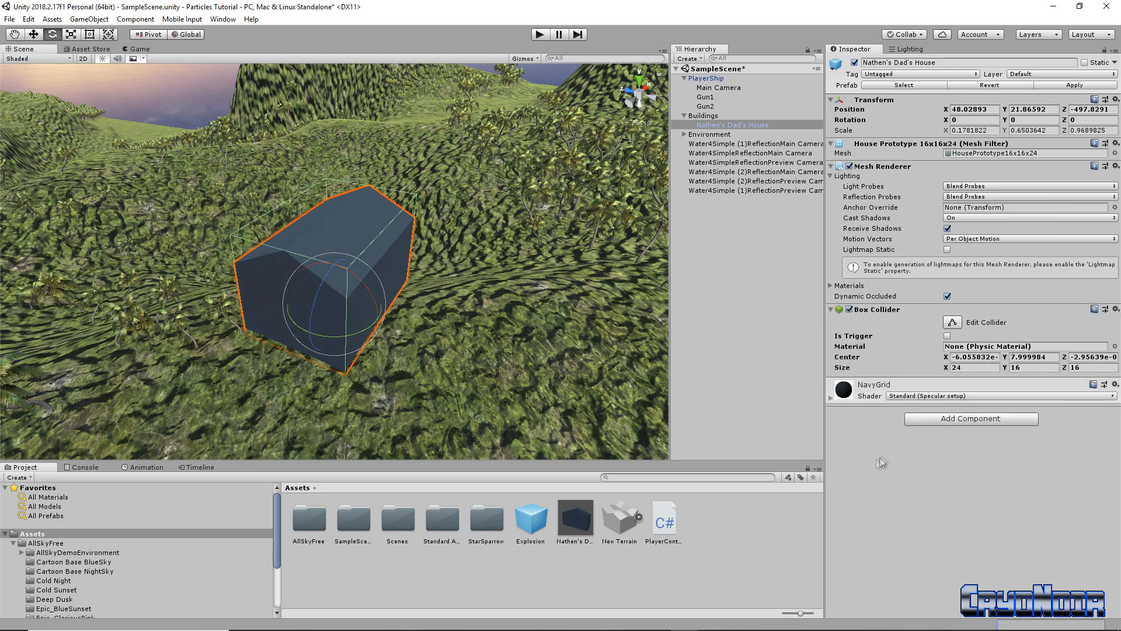
pyautogui.moveTo(495, 310); pyautogui.dragTo(552, 274, button='right')
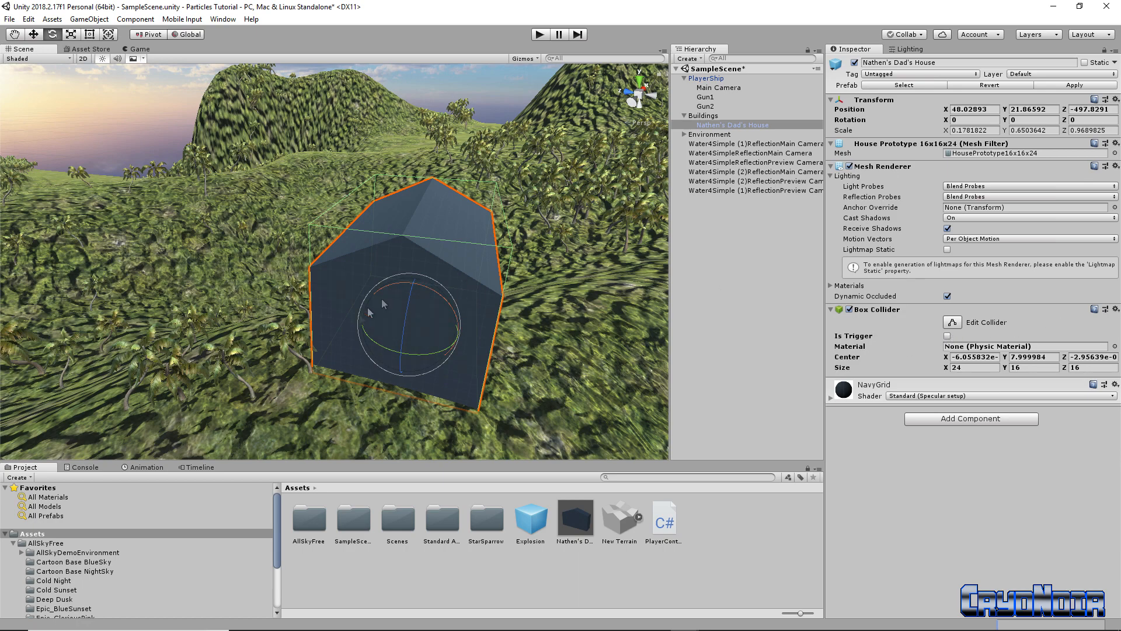
pyautogui.keyDown('alt'); pyautogui.moveTo(636, 321); pyautogui.dragTo(520, 333); pyautogui.keyUp('alt')
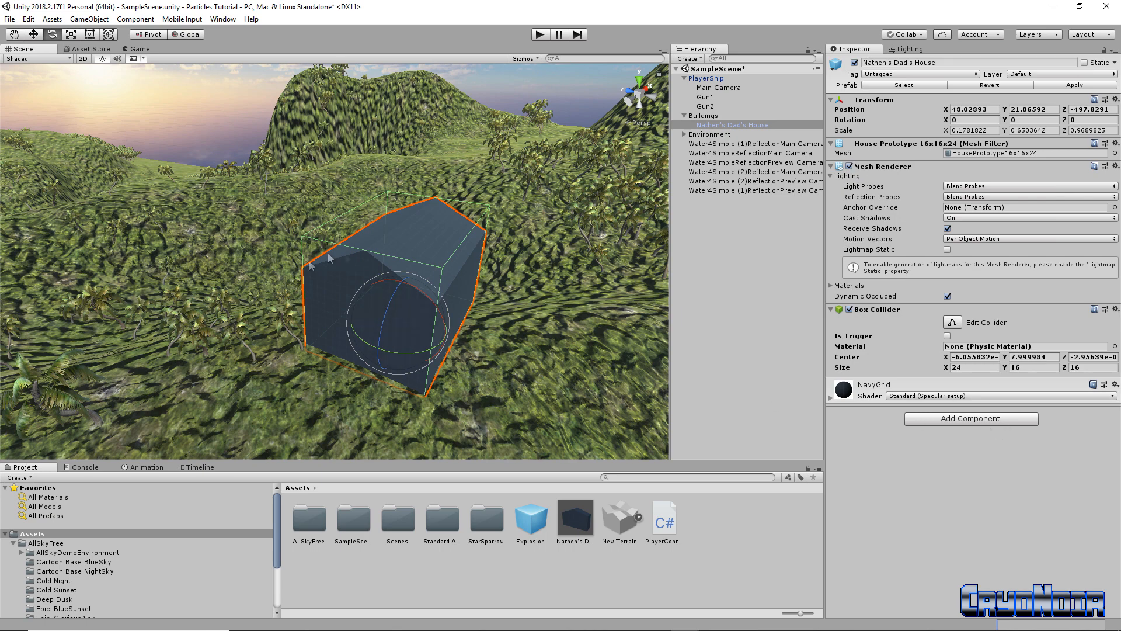
pyautogui.click(964, 419)
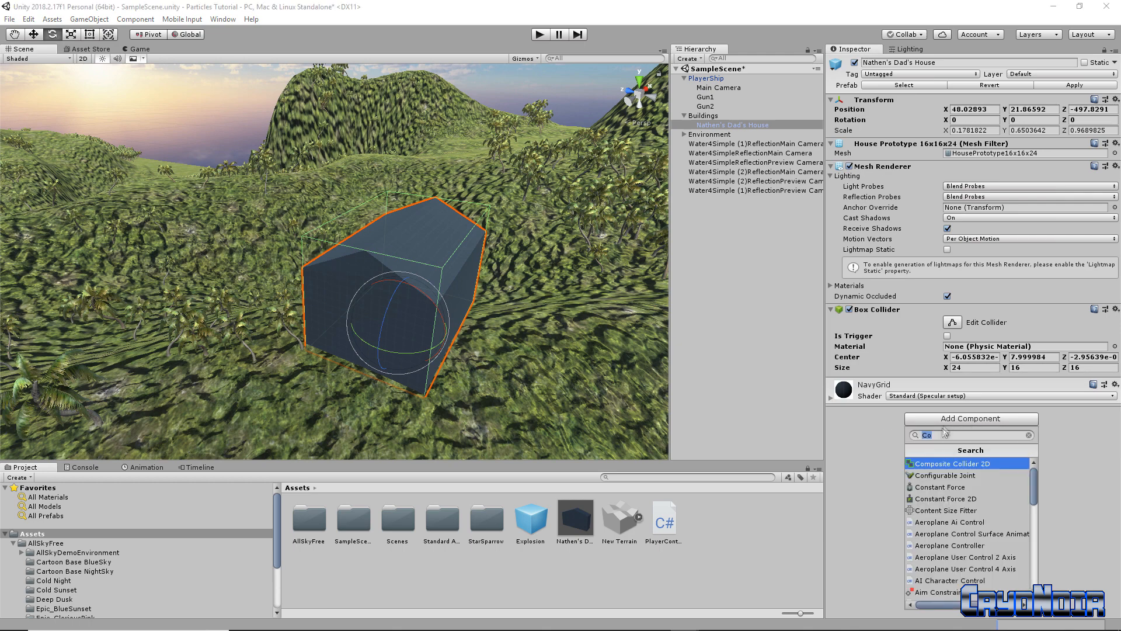
# Add a new script component named House to Dad's House
pyautogui.press('BackSpace')
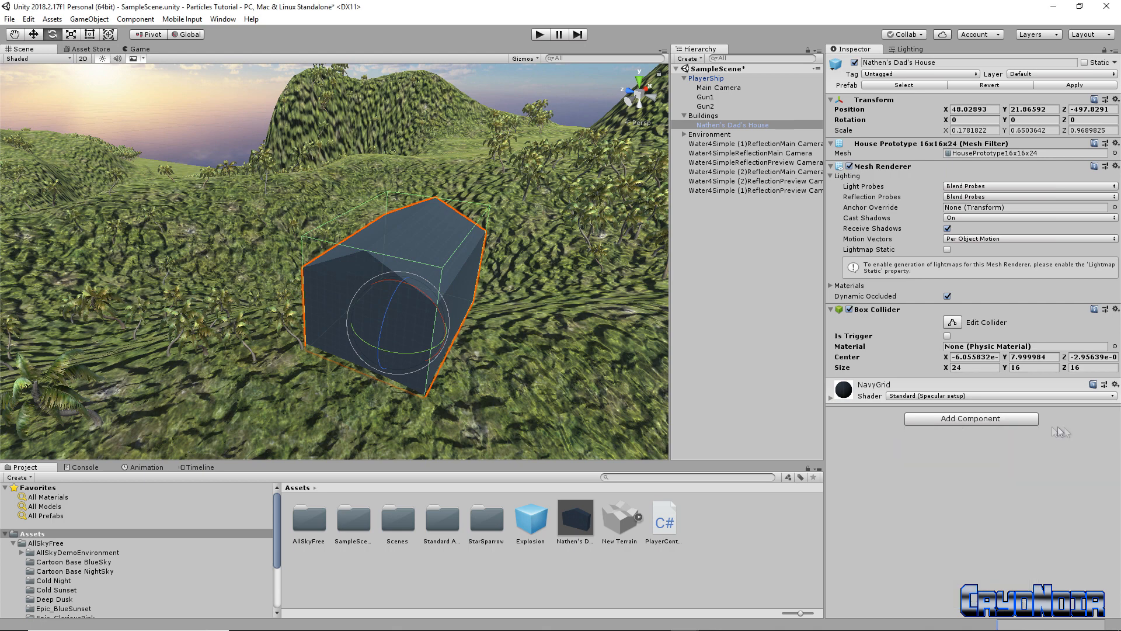
pyautogui.scroll(-5, 1000, 531)
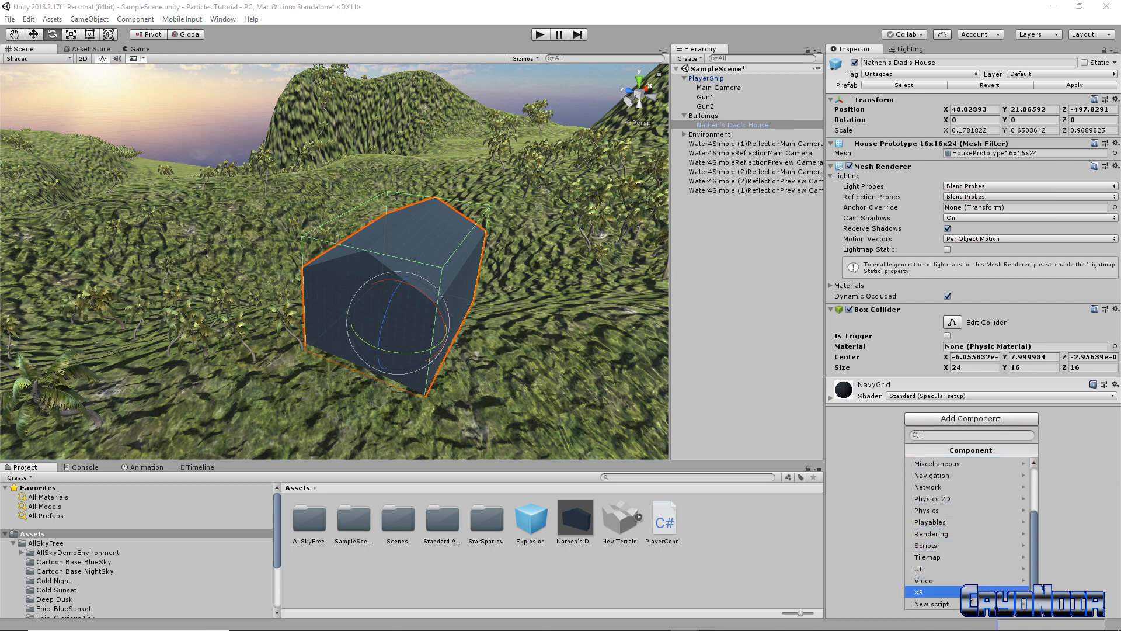
pyautogui.click(955, 604)
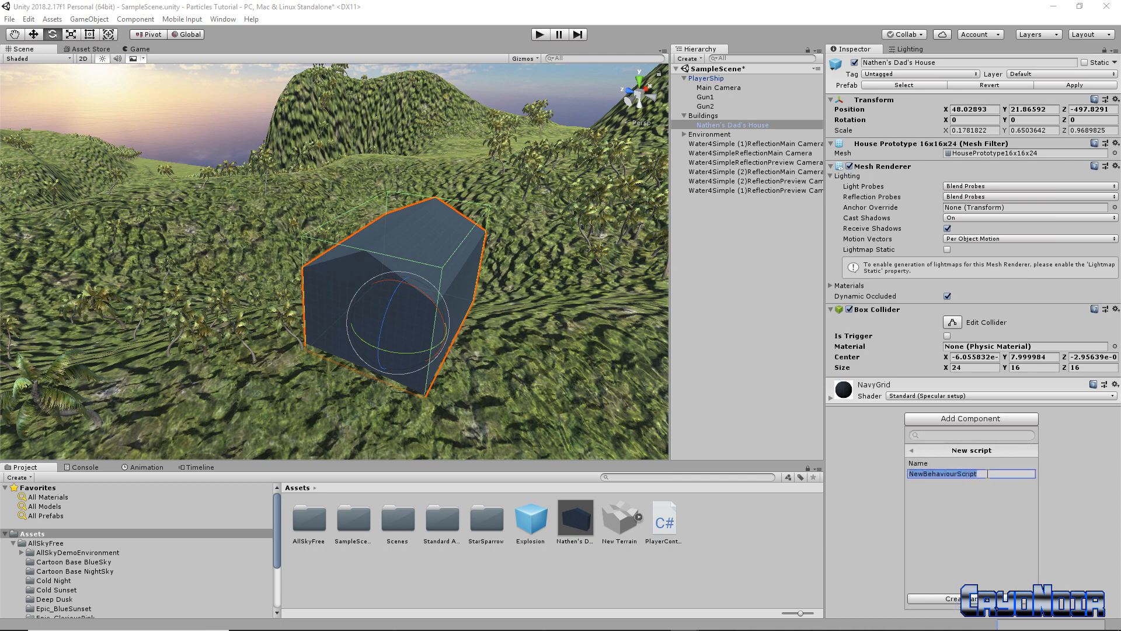
pyautogui.write('House')
pyautogui.press('Return')
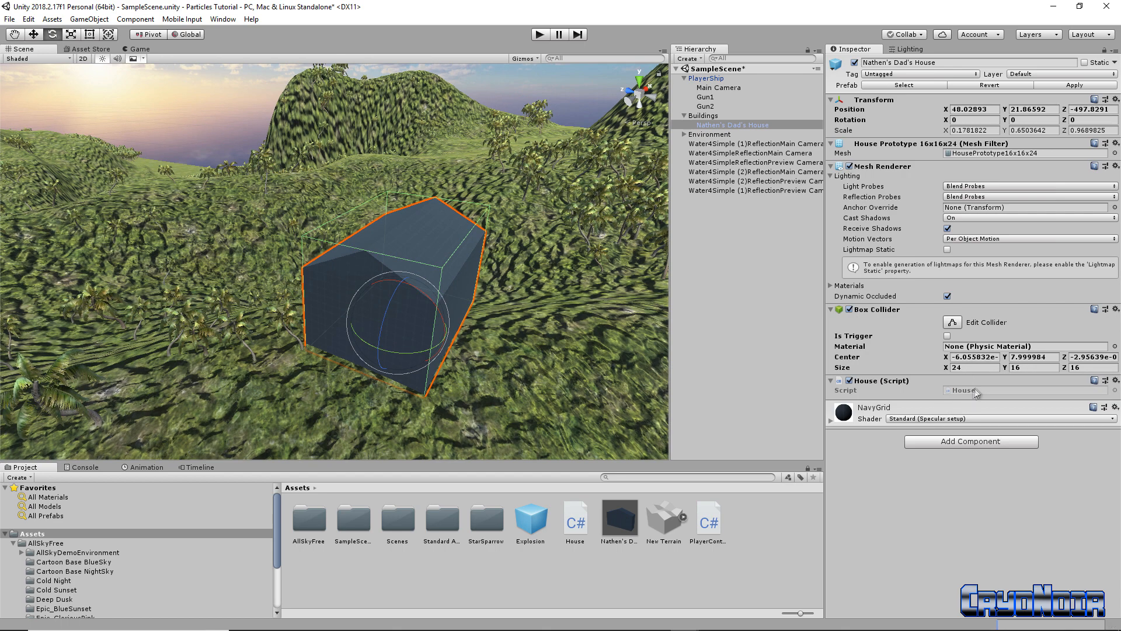
# Open House.cs in Visual Studio and move the class's opening brace onto its own line
pyautogui.doubleClick(972, 389)
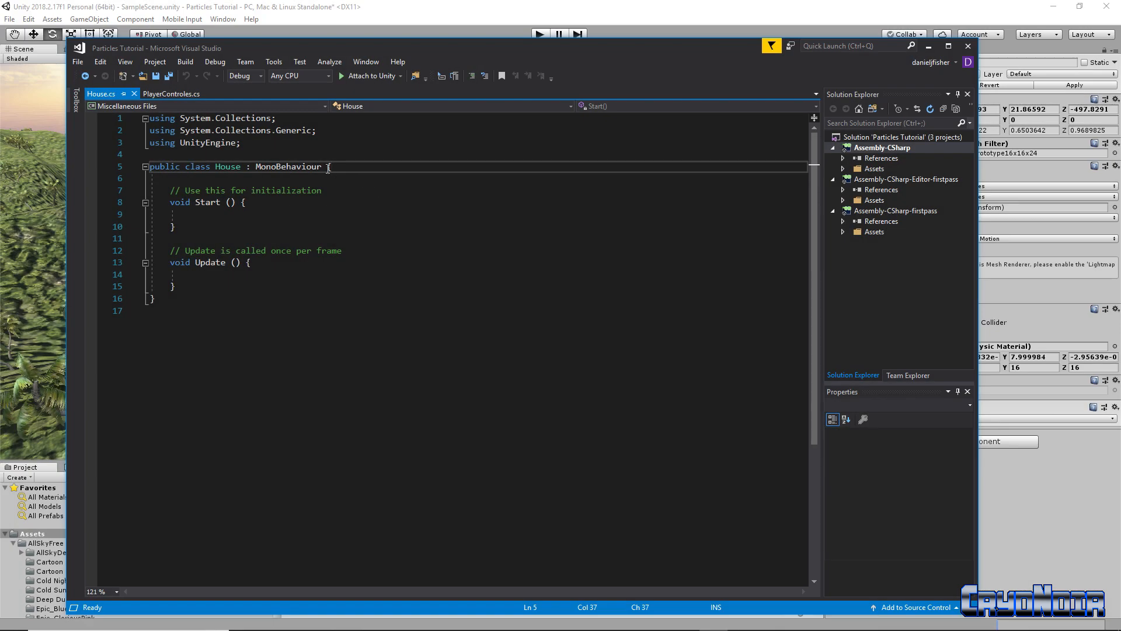
pyautogui.click(328, 167)
pyautogui.press('Return')
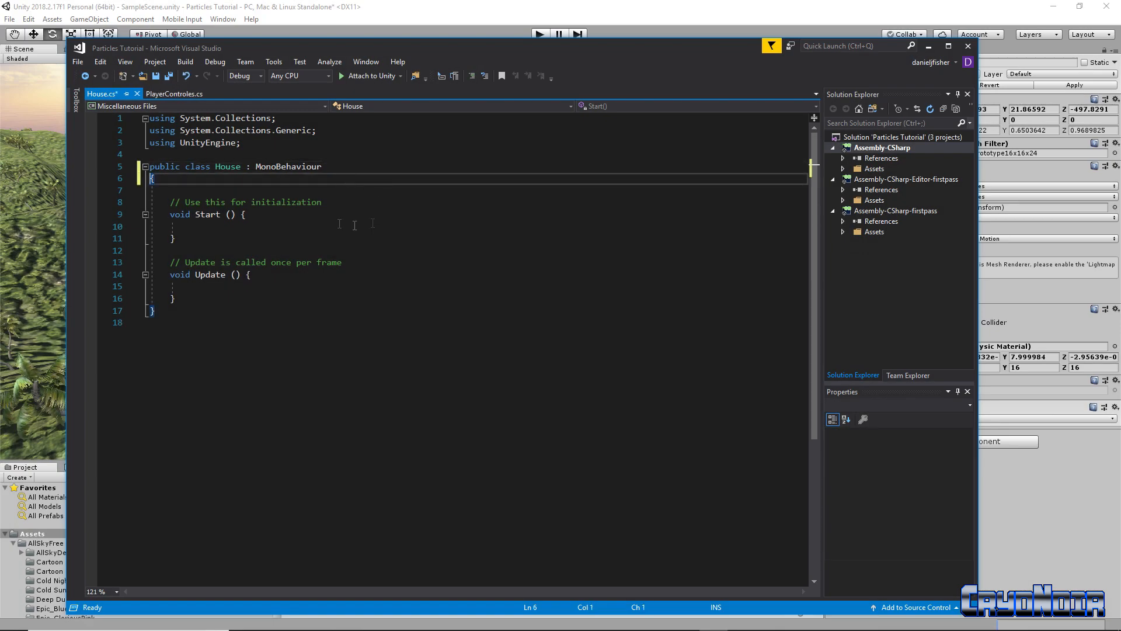
# Add a [SerializeField] attribute on line 7 inside the House class
pyautogui.click(199, 191)
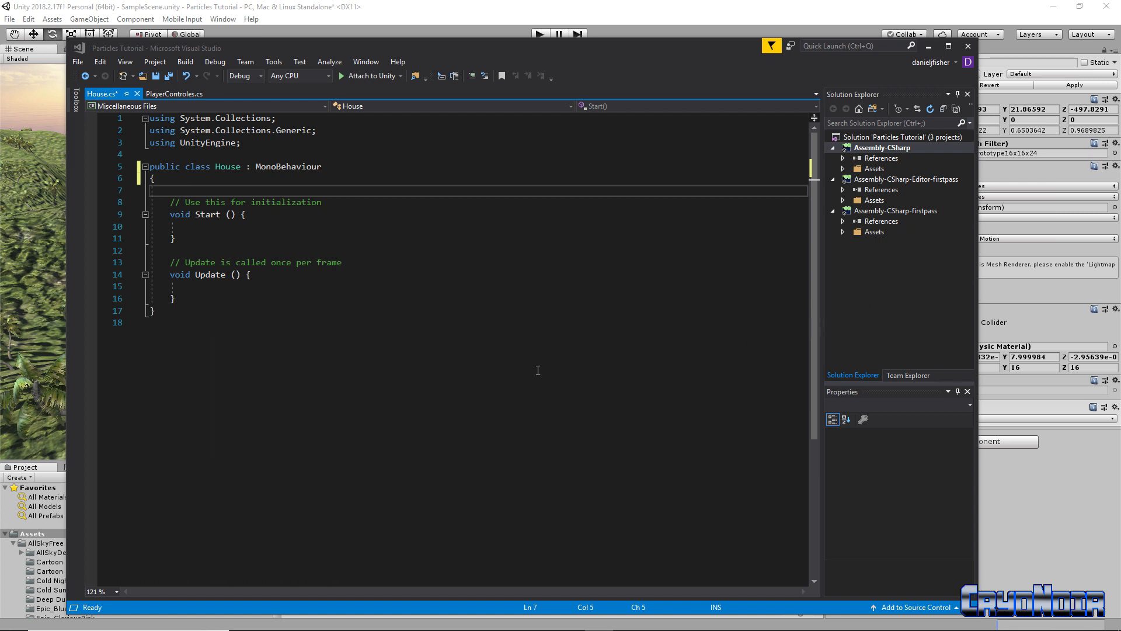
pyautogui.click(183, 190)
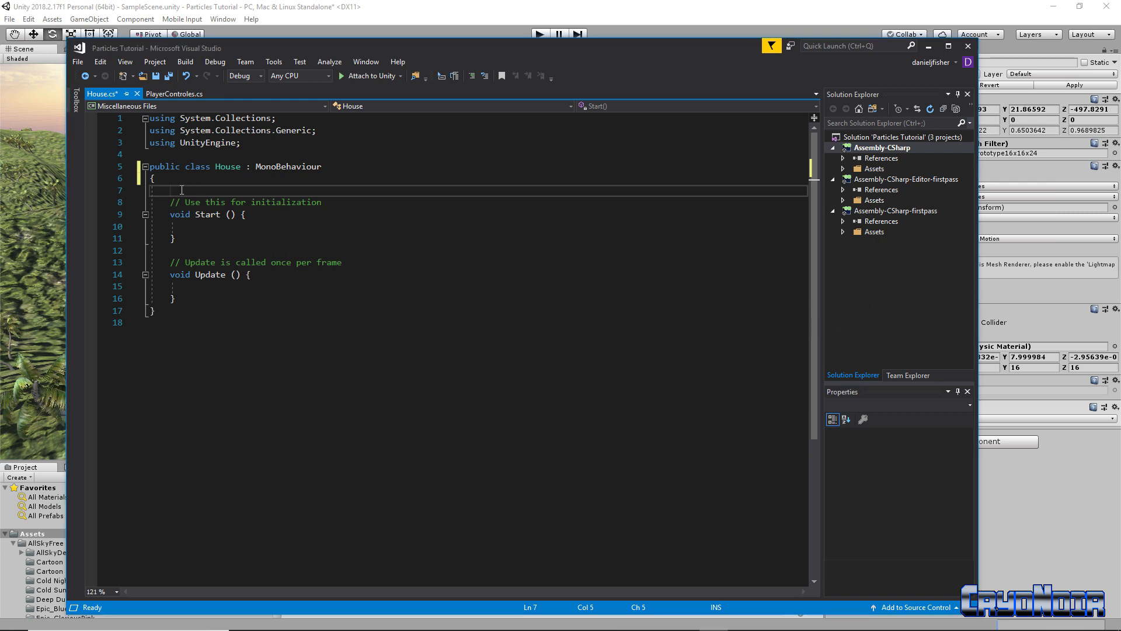
pyautogui.write('[Seer')
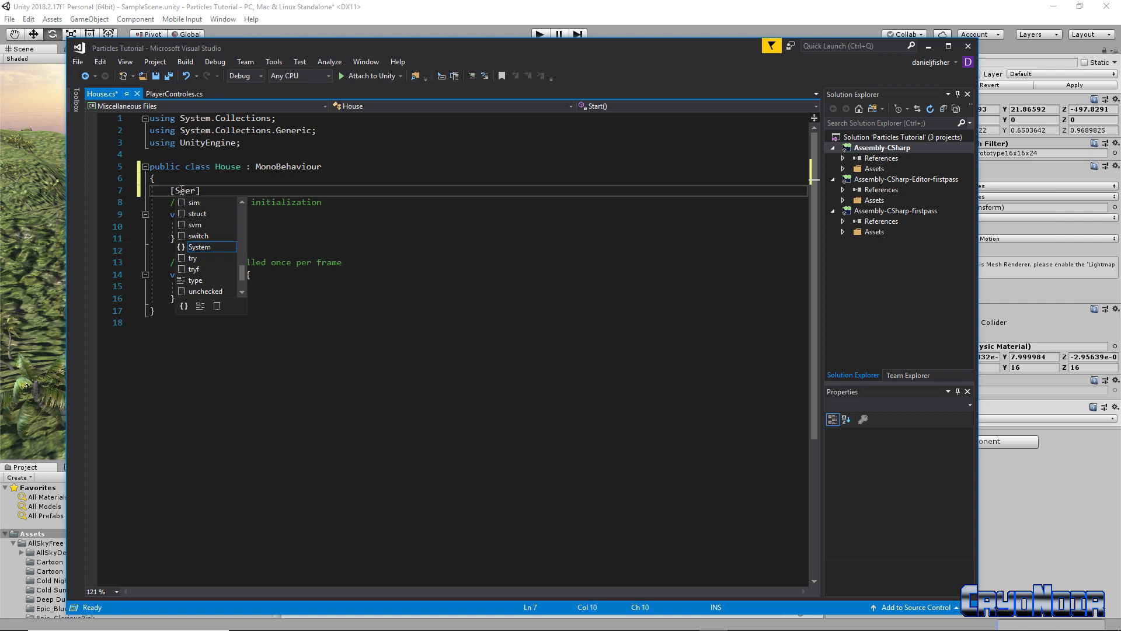
pyautogui.click(271, 193)
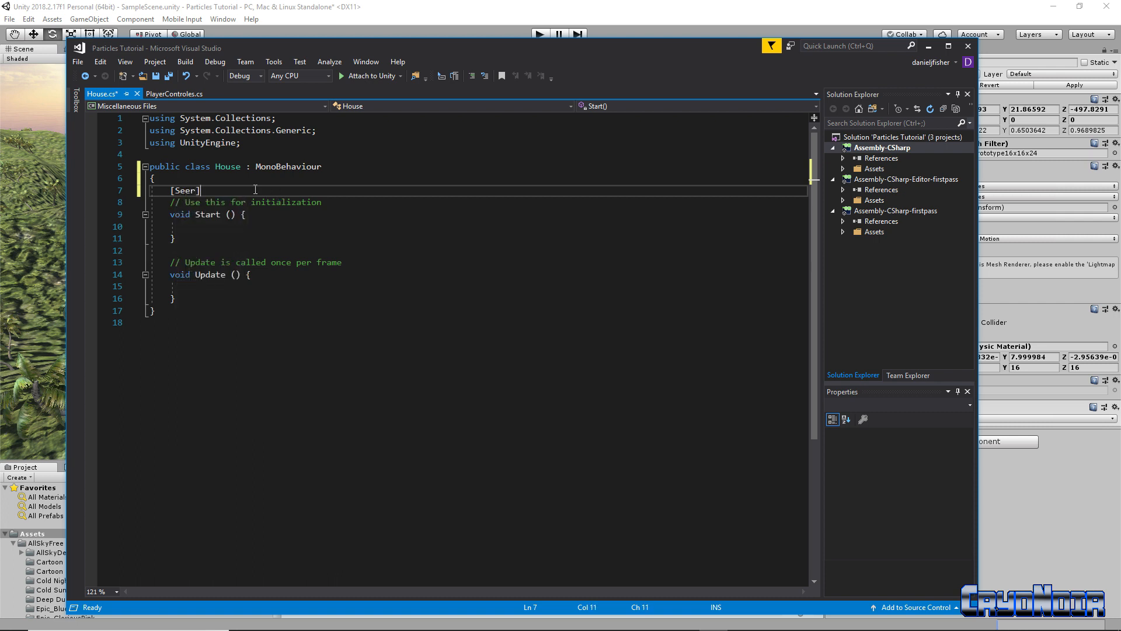
pyautogui.click(199, 191)
pyautogui.press('BackSpace')
pyautogui.press('BackSpace')
pyautogui.write('rializeFis')
pyautogui.press('BackSpace')
pyautogui.write('eld]')
pyautogui.press('Return')
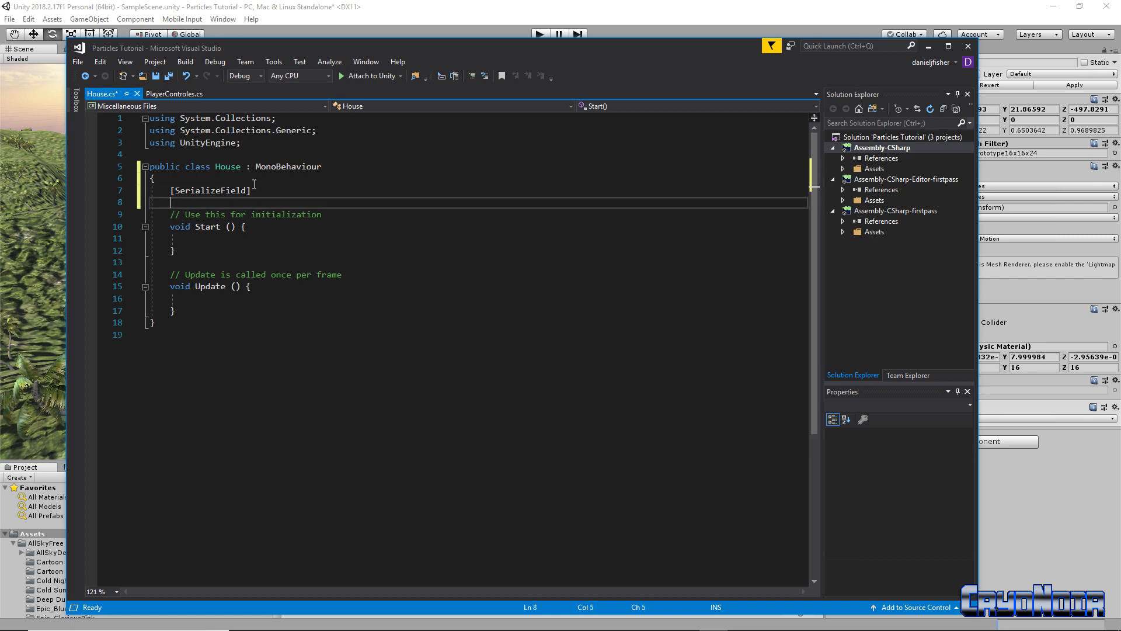
# Copy the serialized guns field from PlayerControles.cs into House.cs, renamed to GameObject deathFX
pyautogui.click(190, 96)
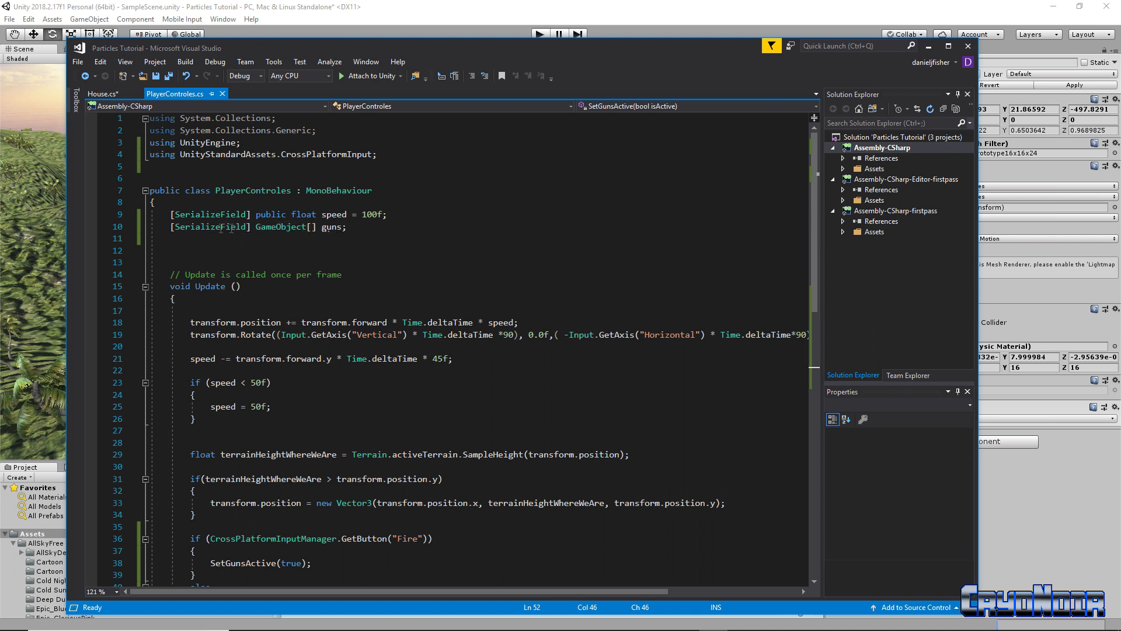
pyautogui.moveTo(171, 227); pyautogui.dragTo(357, 227)
pyautogui.hotkey('ctrl', 'c')
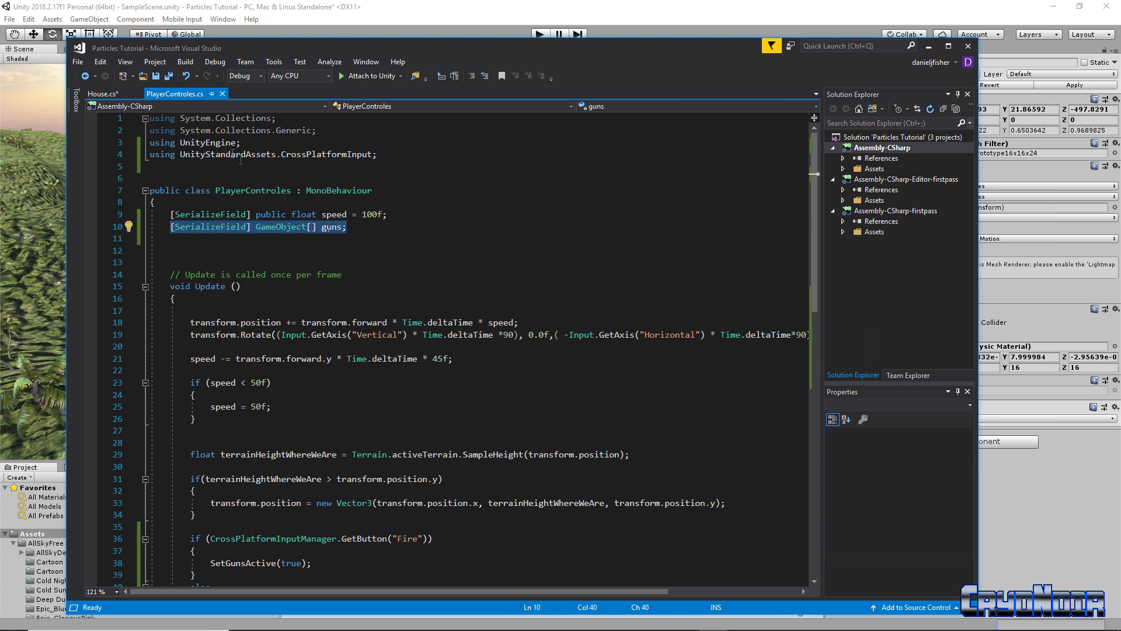
pyautogui.click(105, 96)
pyautogui.moveTo(257, 192); pyautogui.dragTo(172, 193)
pyautogui.hotkey('ctrl', 'v')
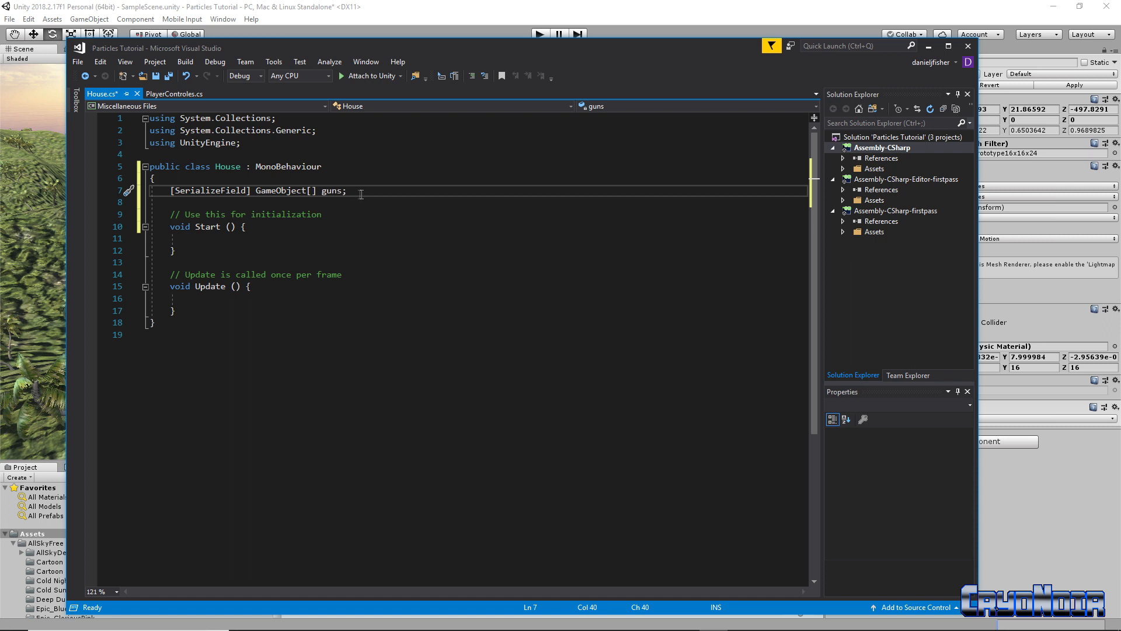
pyautogui.press('BackSpace')
pyautogui.press('BackSpace')
pyautogui.press('BackSpace')
pyautogui.press('BackSpace')
pyautogui.press('BackSpace')
pyautogui.press('BackSpace')
pyautogui.press('BackSpace')
pyautogui.press('BackSpace')
pyautogui.write('death')
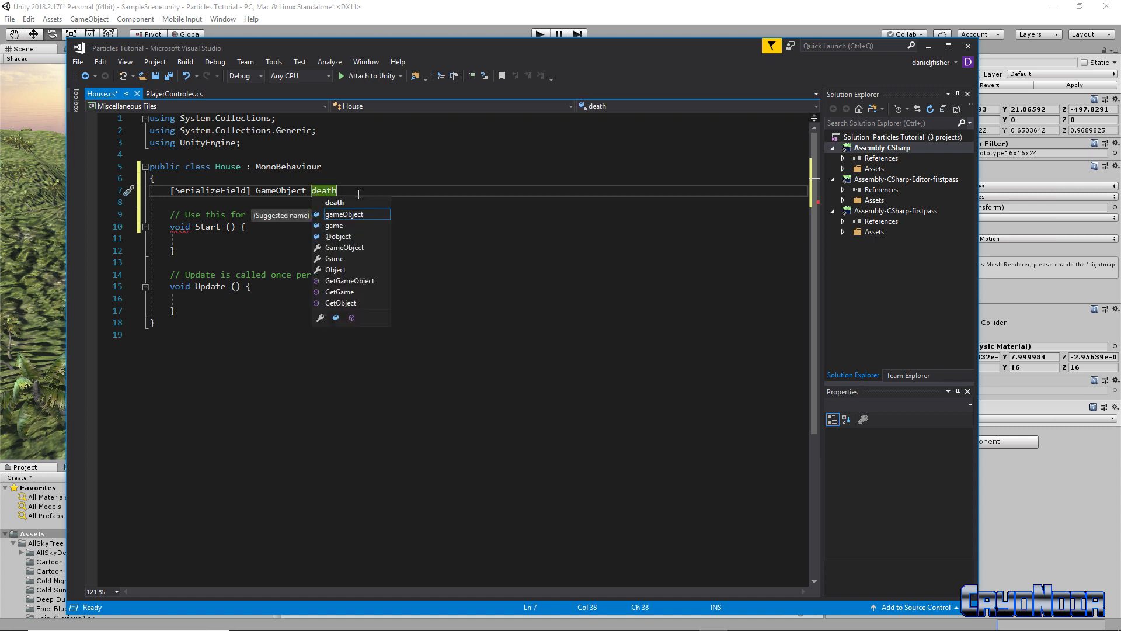
pyautogui.write('FX')
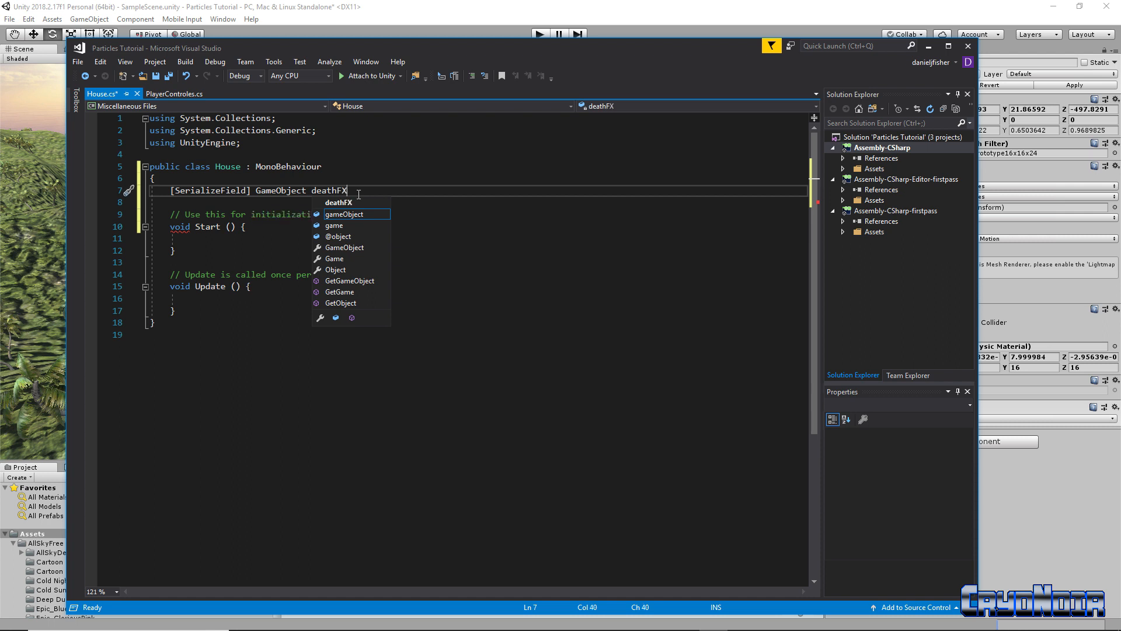
pyautogui.write(';')
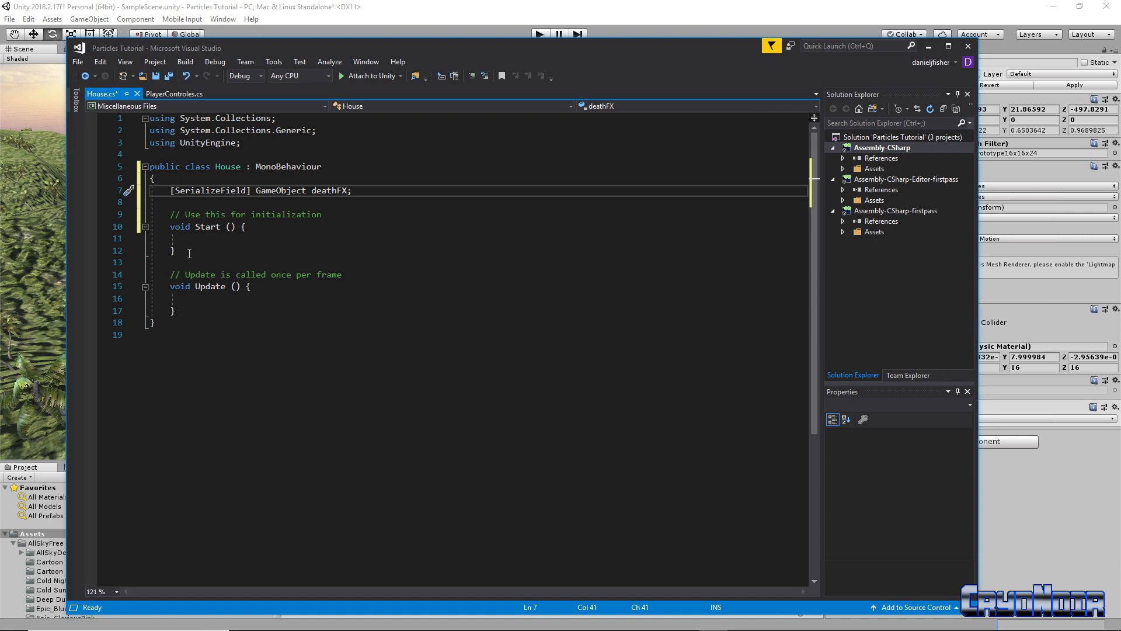
# Delete the Start method and its comment from House.cs
pyautogui.moveTo(192, 252); pyautogui.dragTo(168, 219)
pyautogui.press('BackSpace')
pyautogui.press('Down')
# Remove the leftover blank line and move Update's opening brace onto its own line
pyautogui.press('BackSpace')
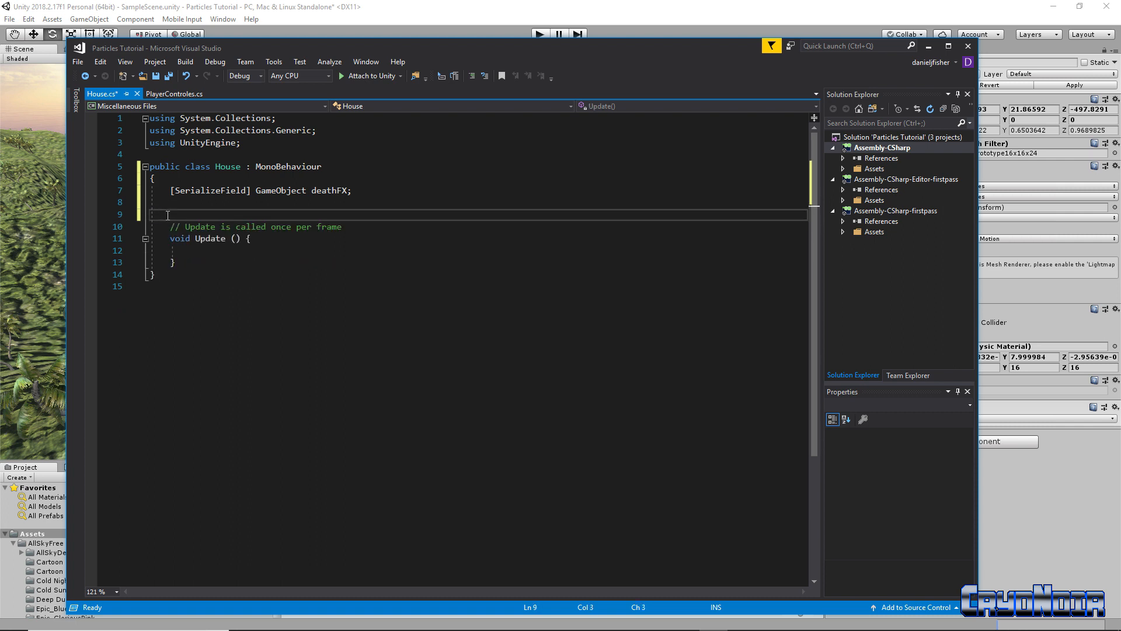
pyautogui.click(248, 241)
pyautogui.press('Return')
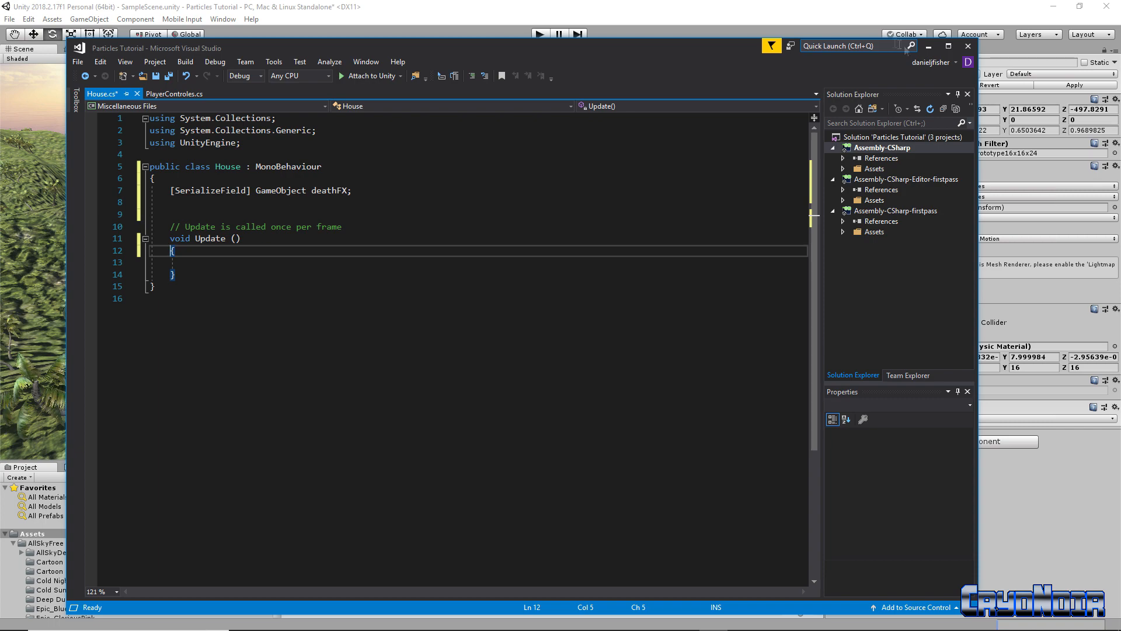
# Save all changes to House.cs and close Visual Studio
pyautogui.click(928, 46)
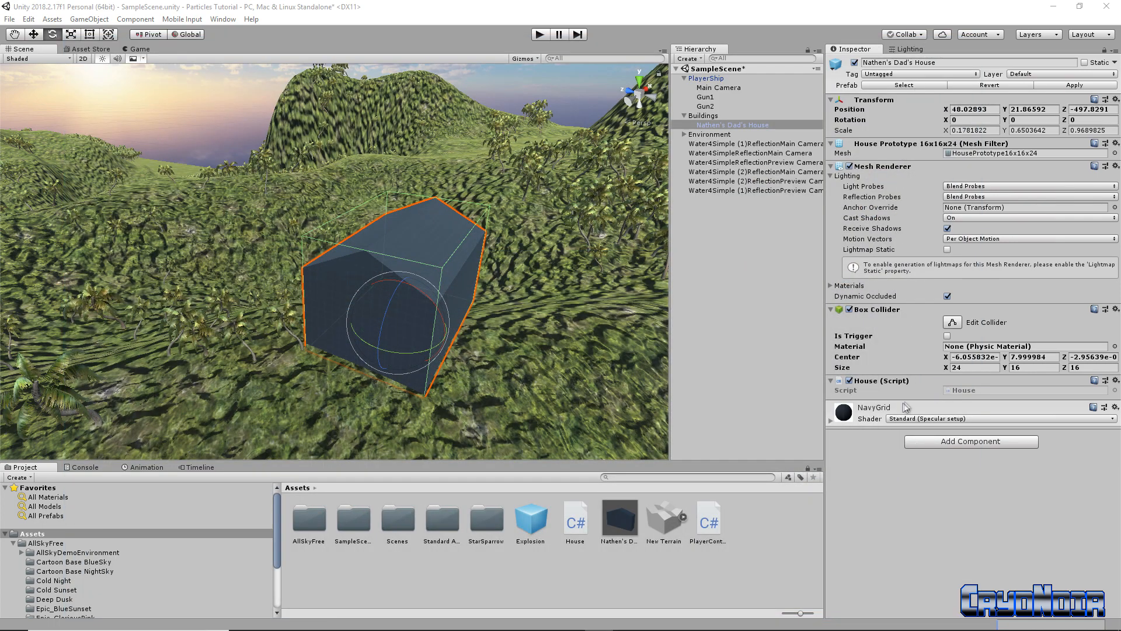
pyautogui.moveTo(643, 630)
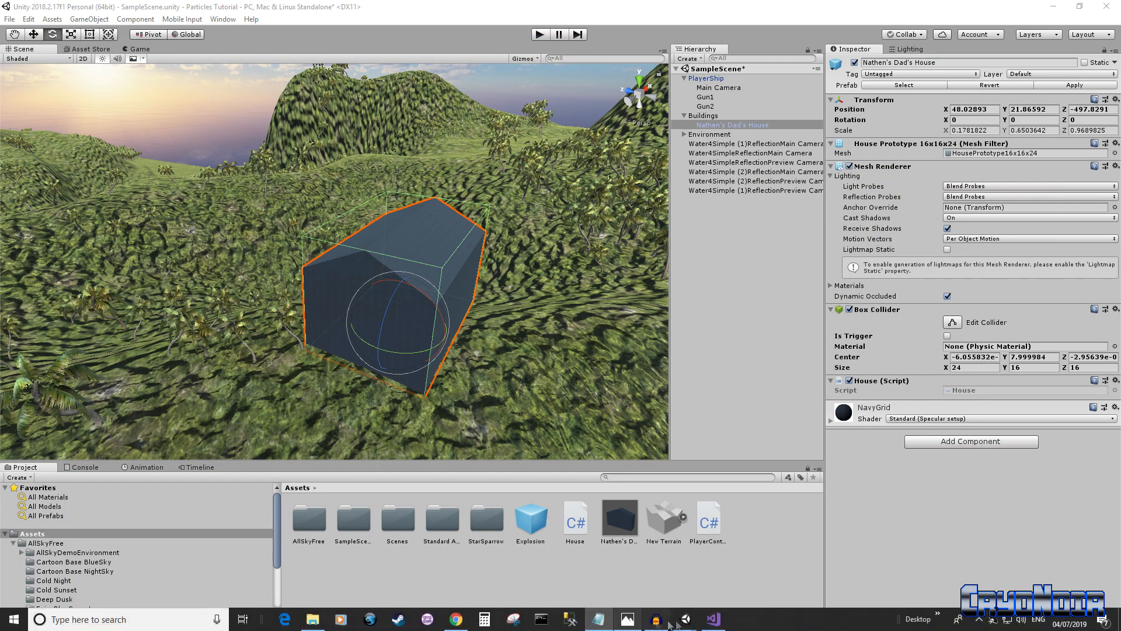
pyautogui.click(712, 620)
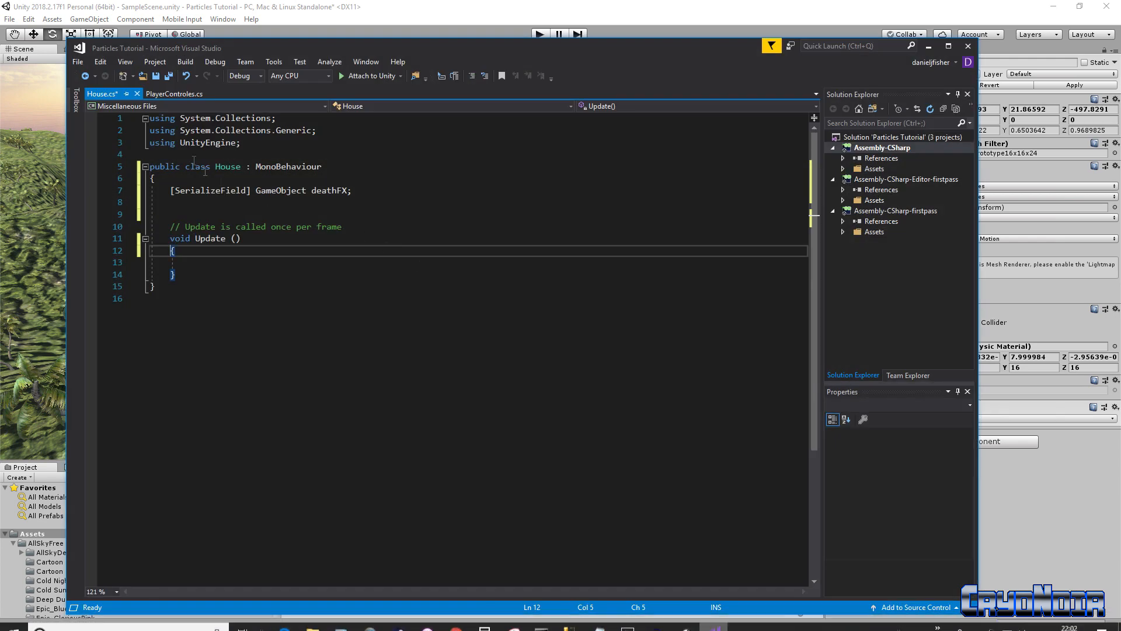
pyautogui.click(156, 76)
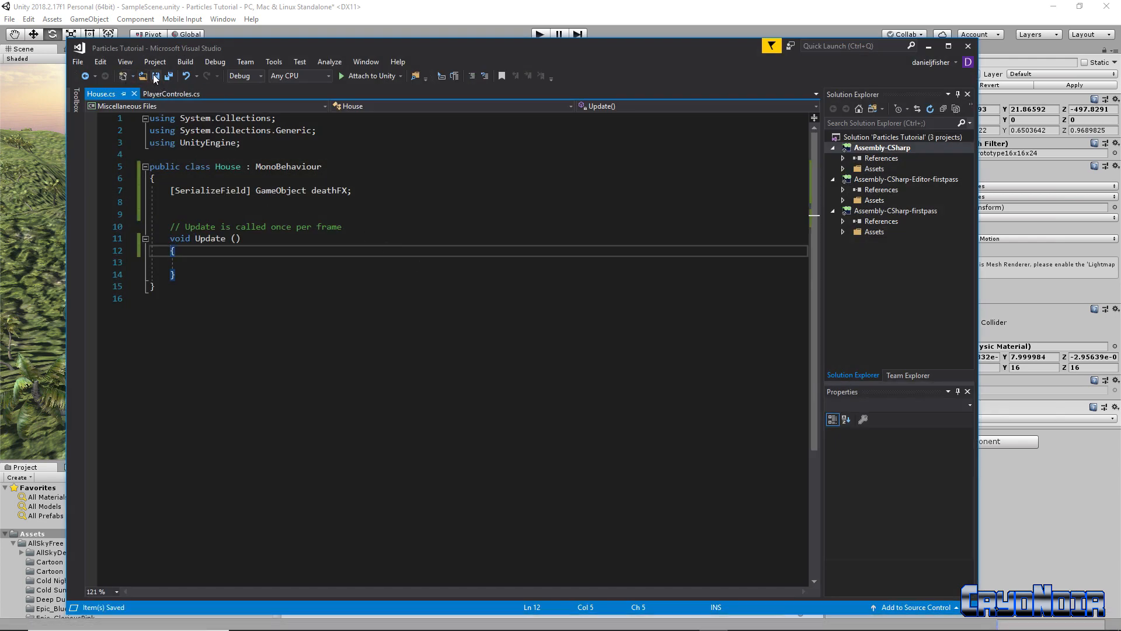
pyautogui.click(929, 46)
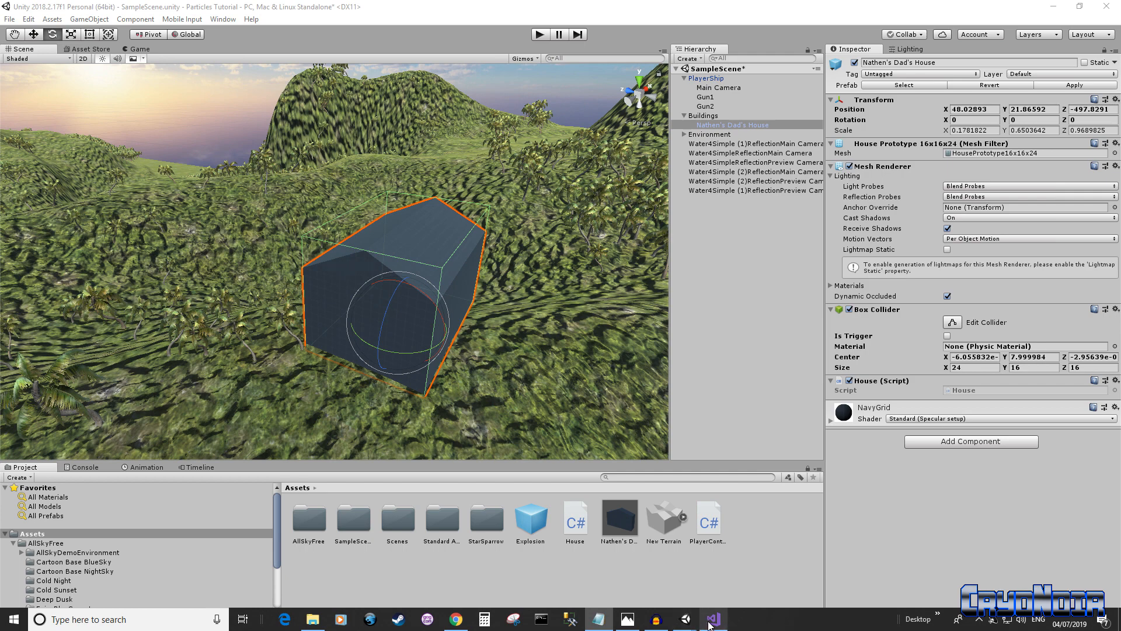
pyautogui.click(714, 623)
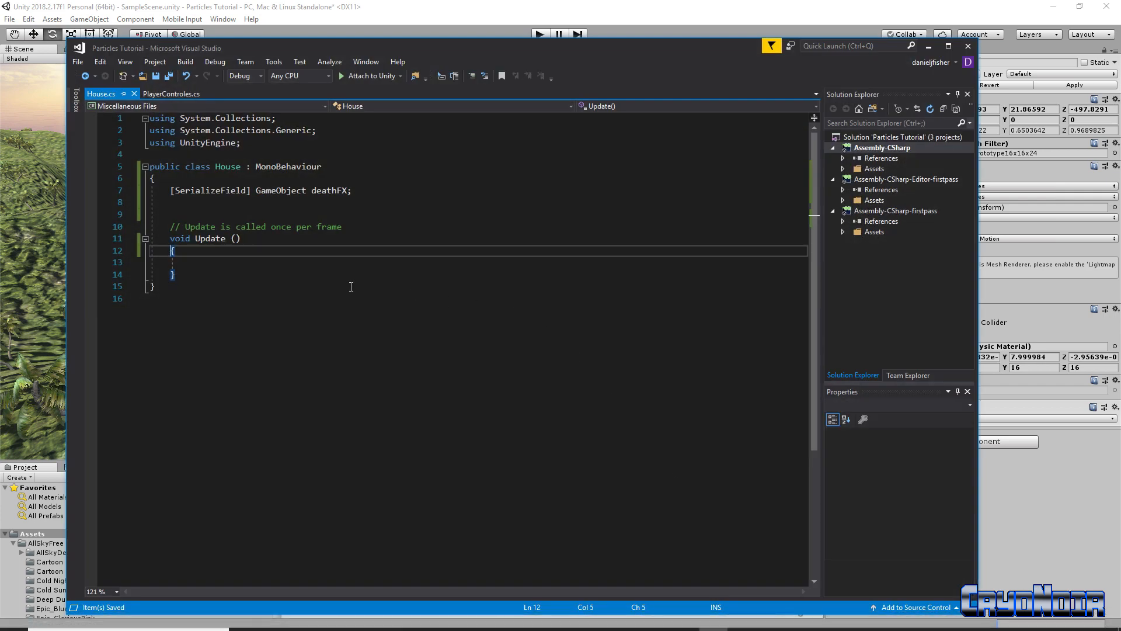
pyautogui.click(168, 76)
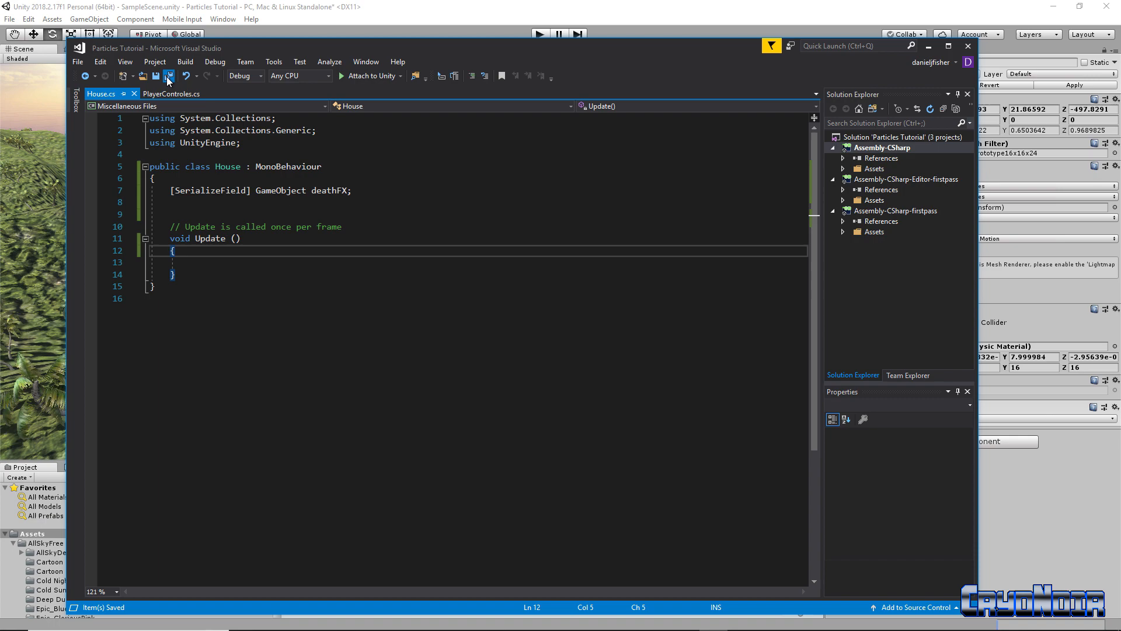
pyautogui.click(968, 46)
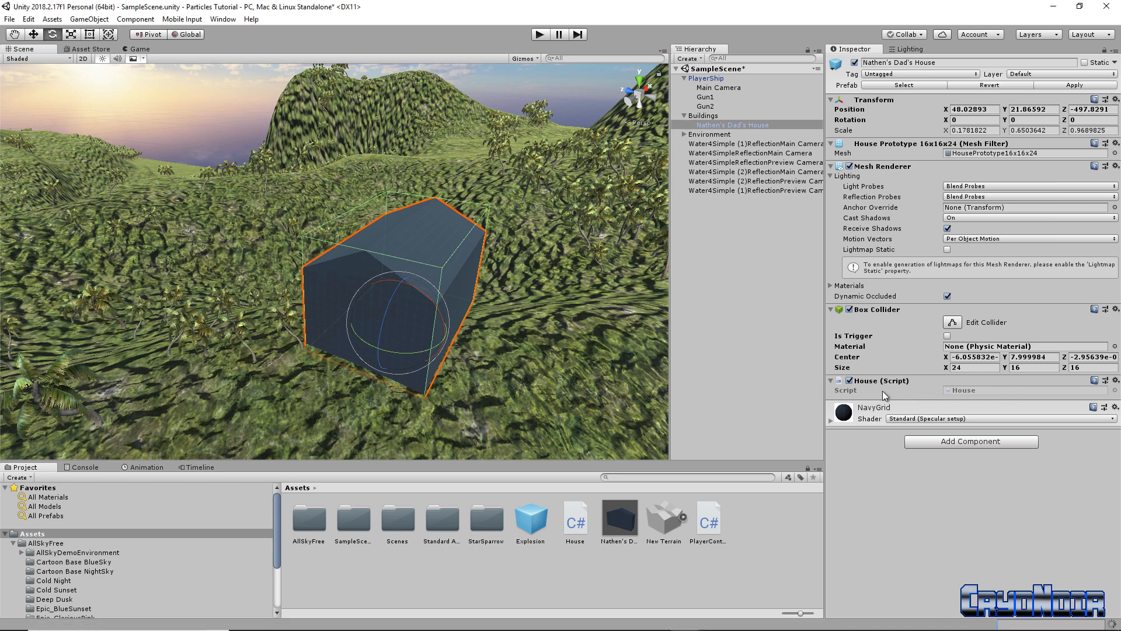
# Drag the Explosion prefab into Dad's House's Death FX slot, then reopen House.cs
pyautogui.doubleClick(575, 521)
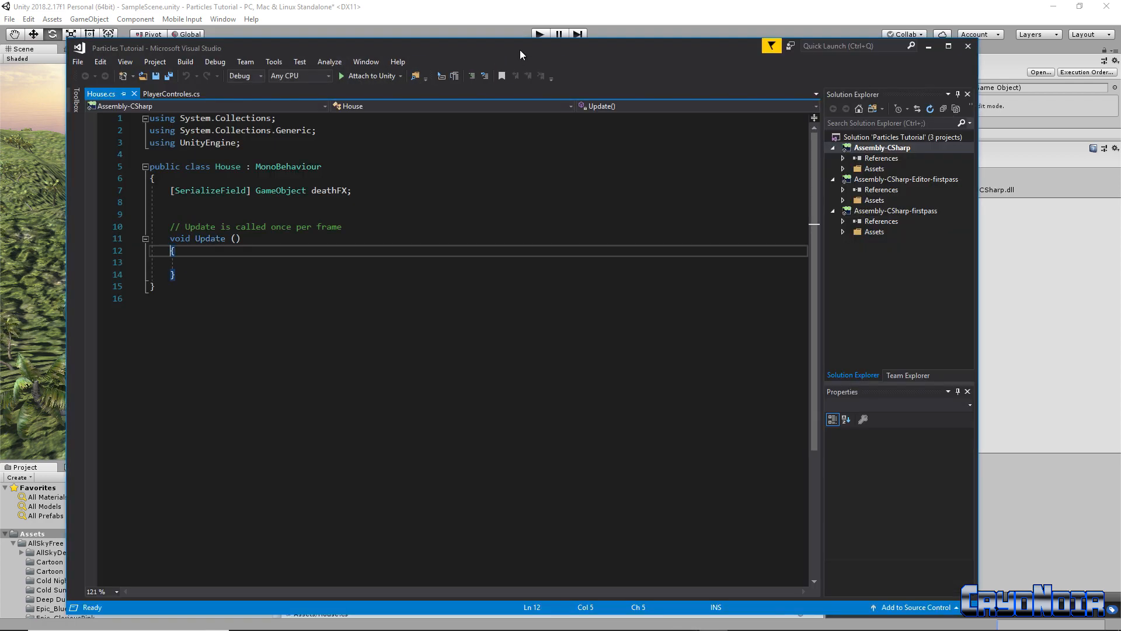
pyautogui.moveTo(519, 50)
pyautogui.mouseDown()
pyautogui.moveTo(464, 51)
pyautogui.moveTo(504, 51)
pyautogui.mouseUp()
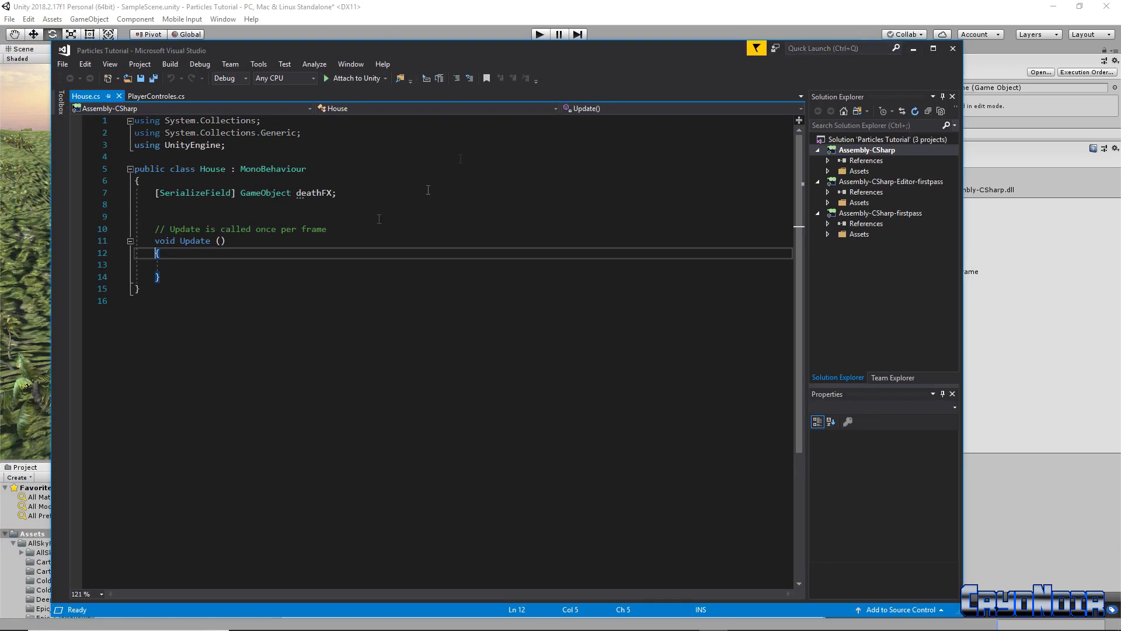
pyautogui.click(914, 49)
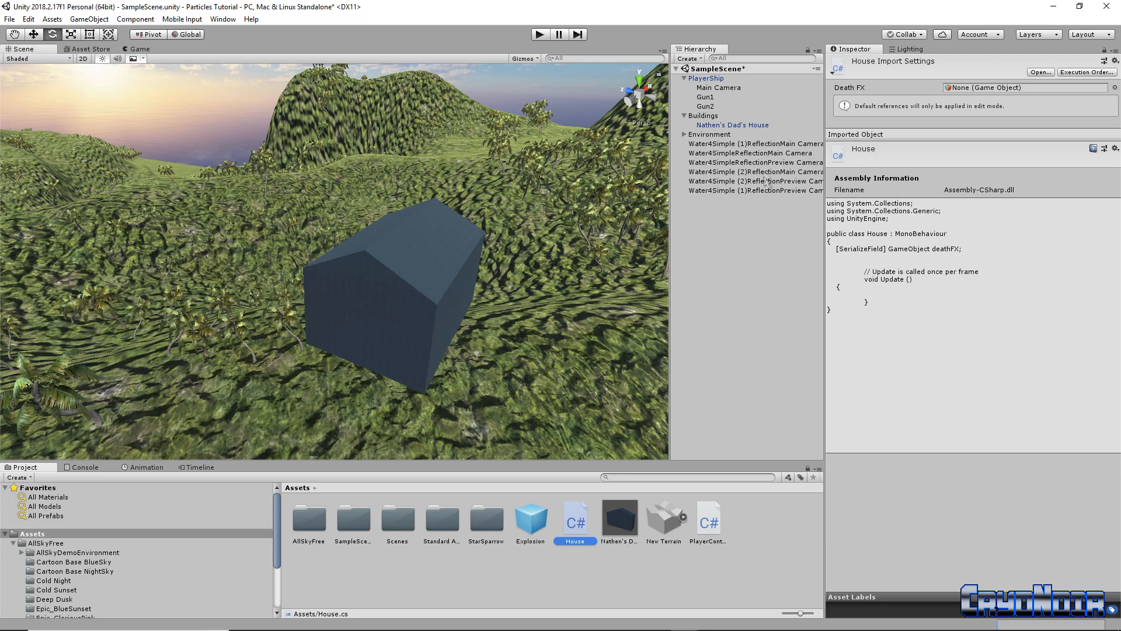
pyautogui.click(768, 124)
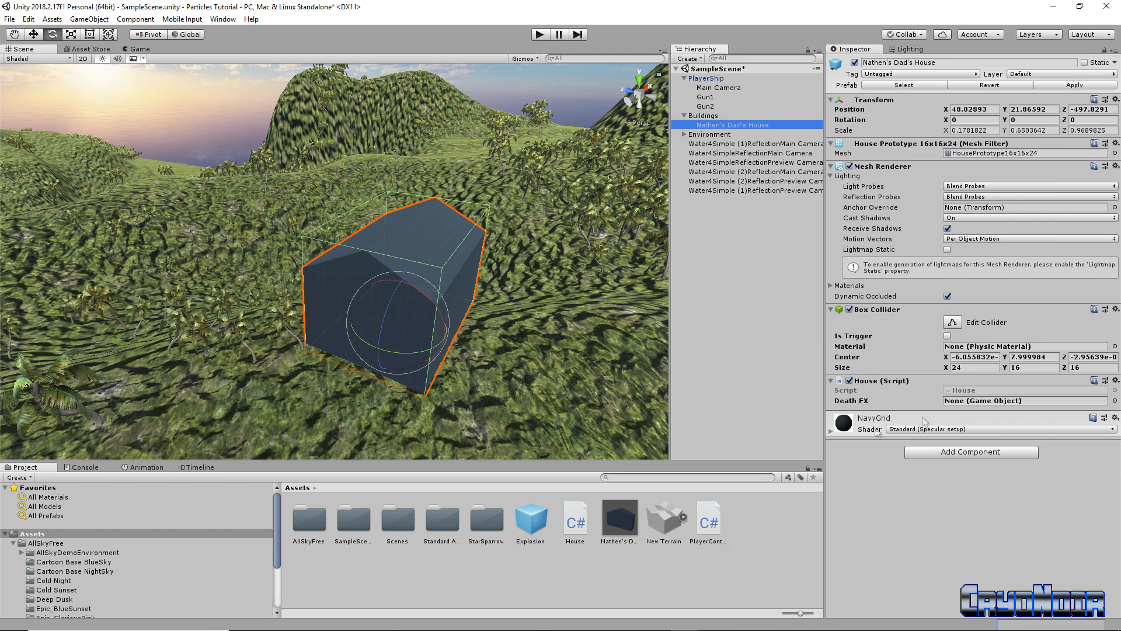
pyautogui.moveTo(530, 520); pyautogui.dragTo(986, 401)
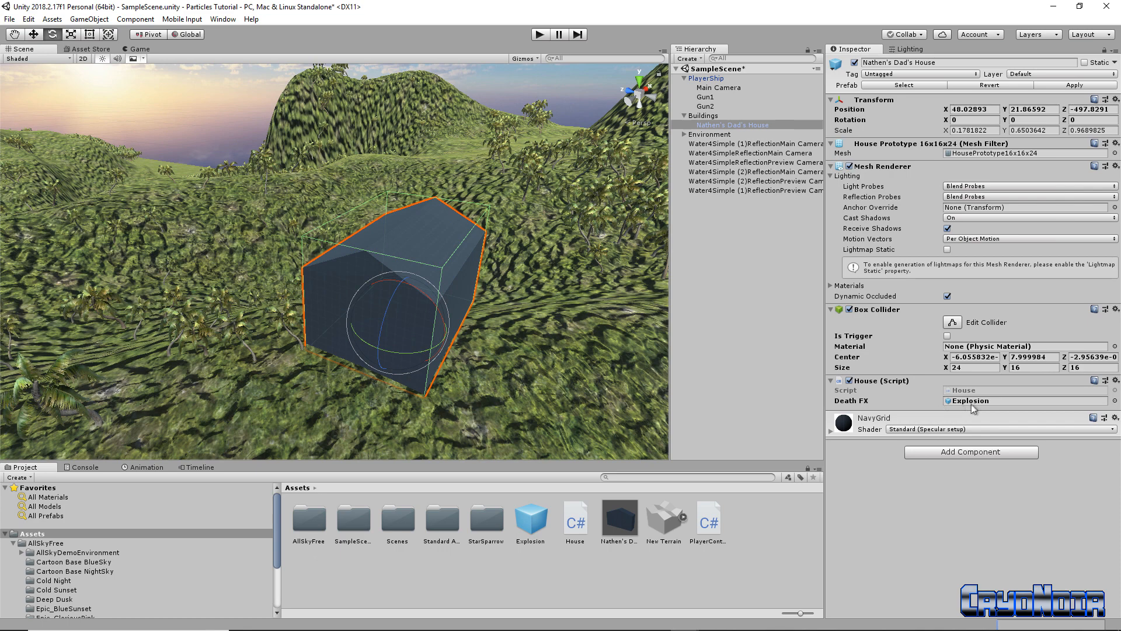
pyautogui.doubleClick(578, 514)
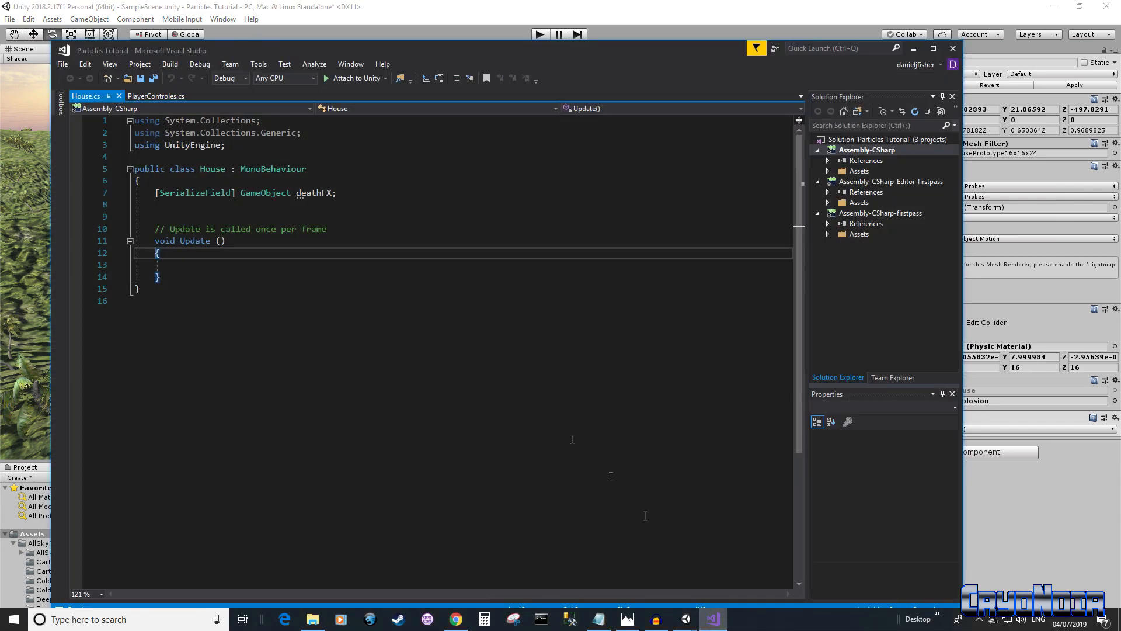
# Delete the empty Update method and its comment, then type 'void OnPa' in its place
pyautogui.moveTo(177, 277); pyautogui.dragTo(156, 229)
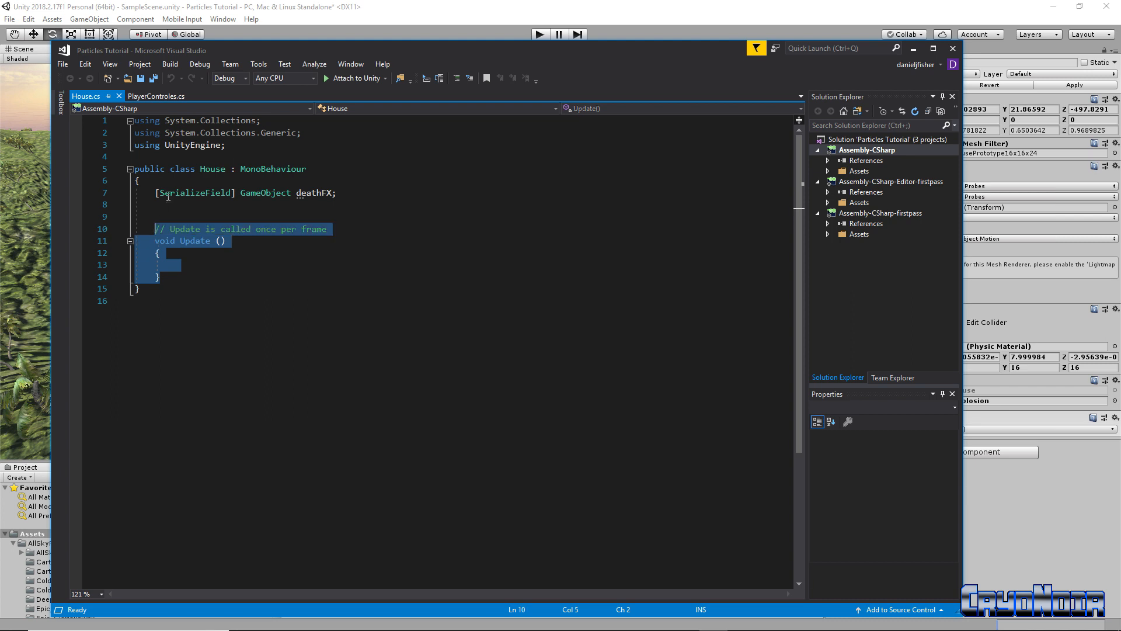
pyautogui.press('Delete')
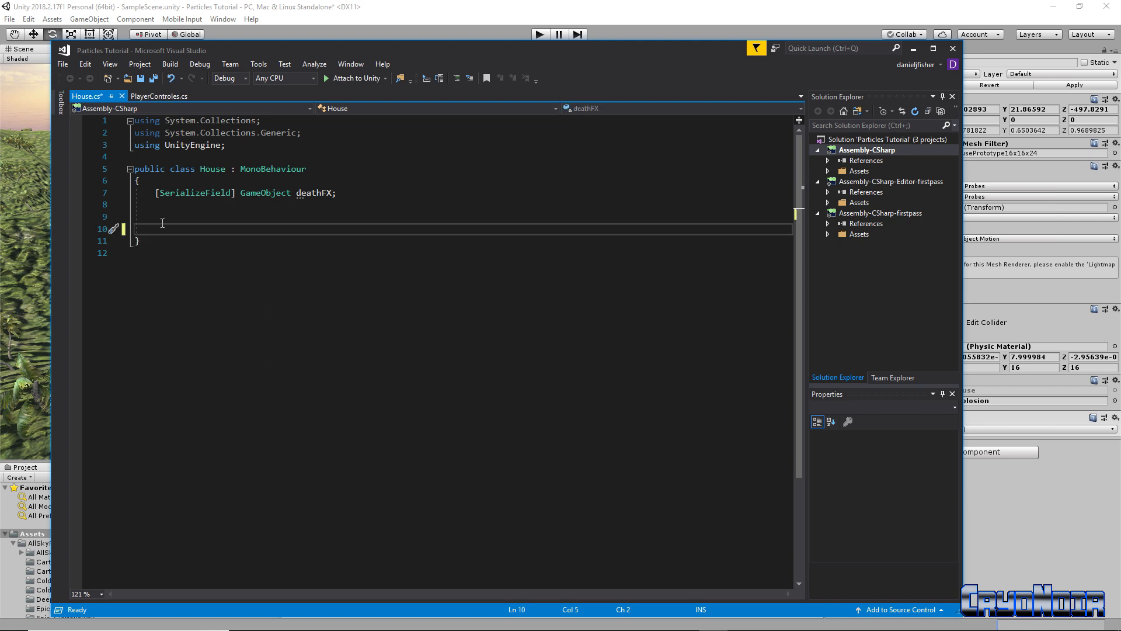
pyautogui.write('void OnPa')
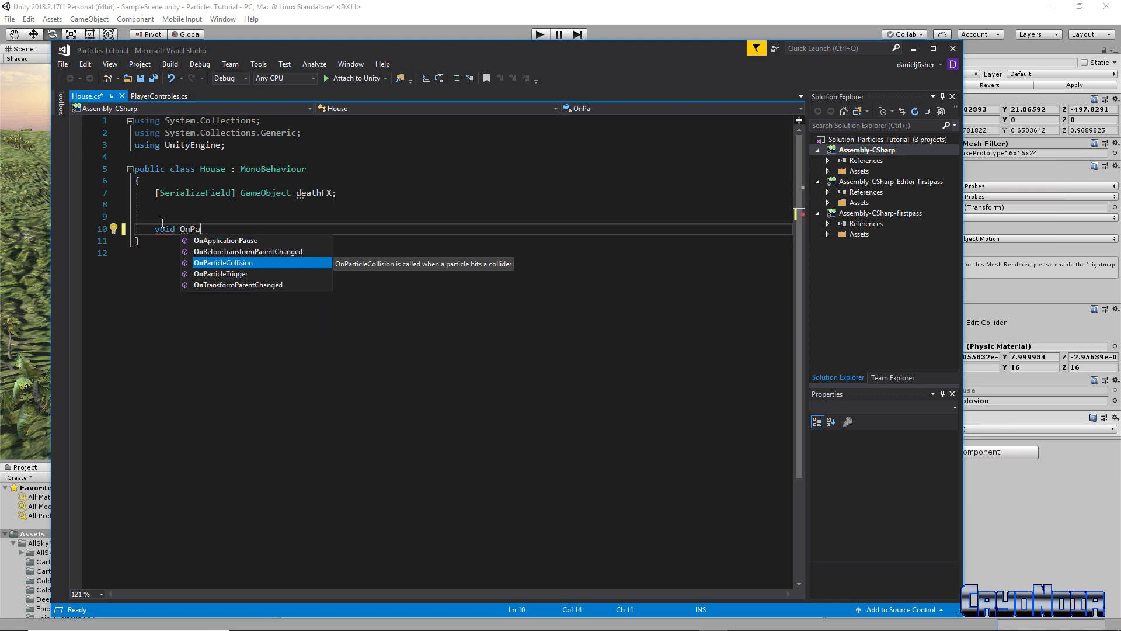
# Complete OnParticleCollision(GameObject other) and begin its body with 'Game'
pyautogui.press('Tab')
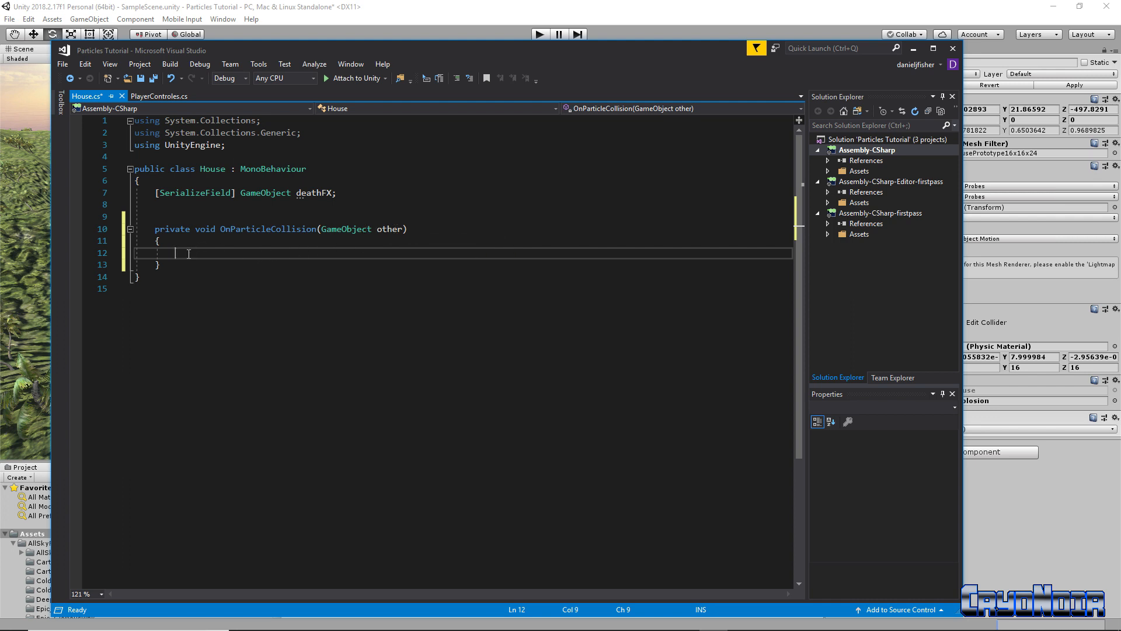
pyautogui.write('GameObject')
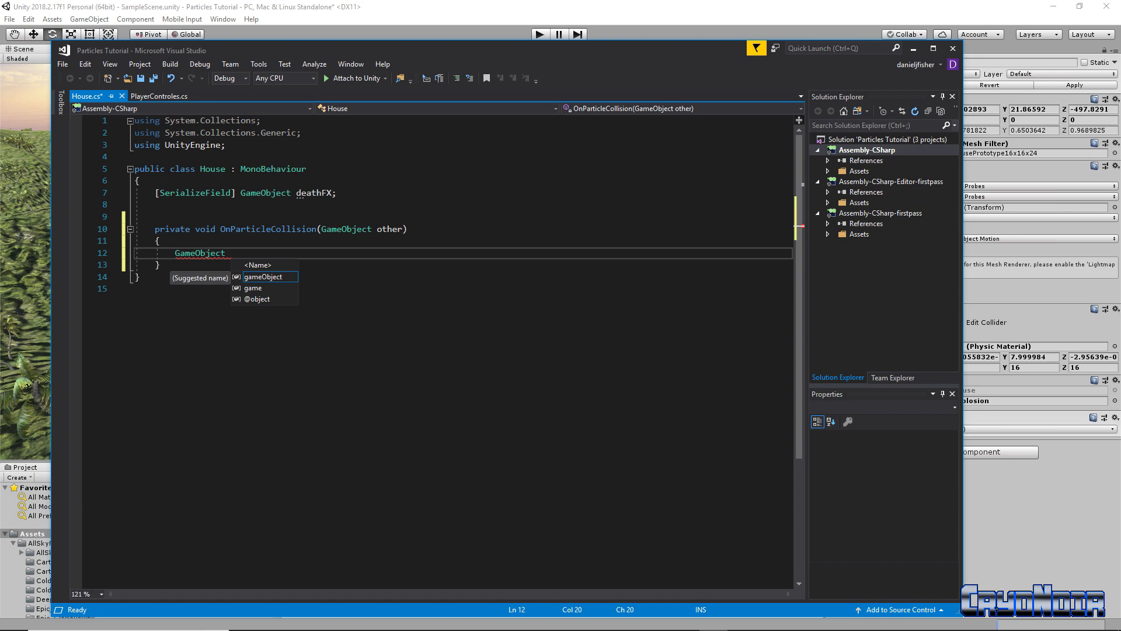
# Begin the statement 'GameObject deathFX = Instantiate(deathFX' inside OnParticleCollision
pyautogui.moveTo(634, 53); pyautogui.dragTo(677, 71)
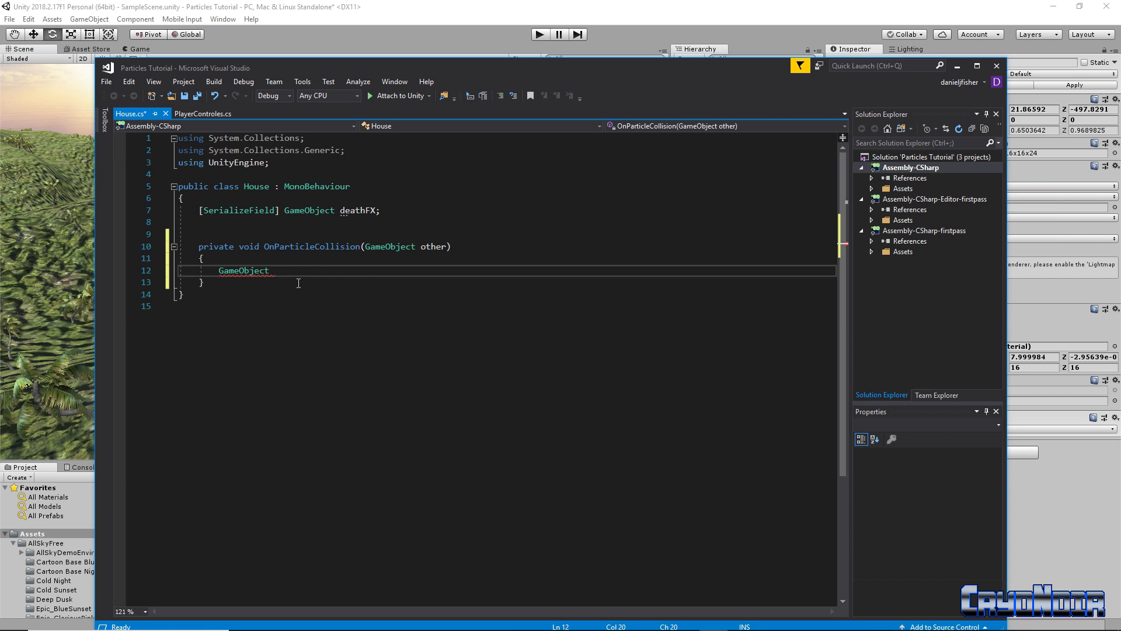
pyautogui.write('d')
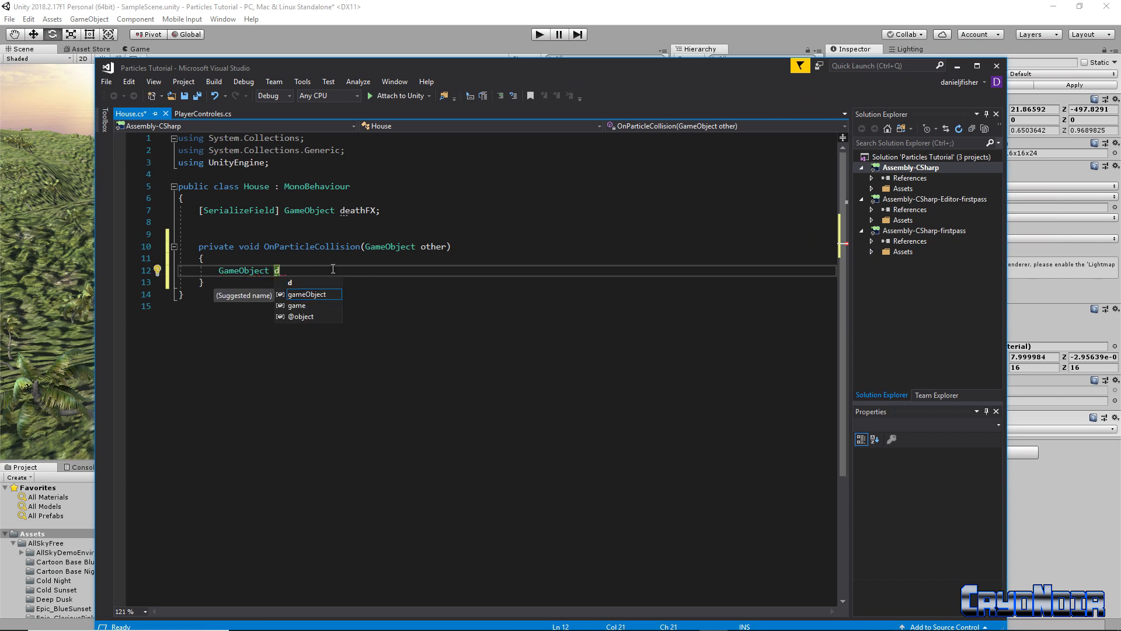
pyautogui.write('eathFX')
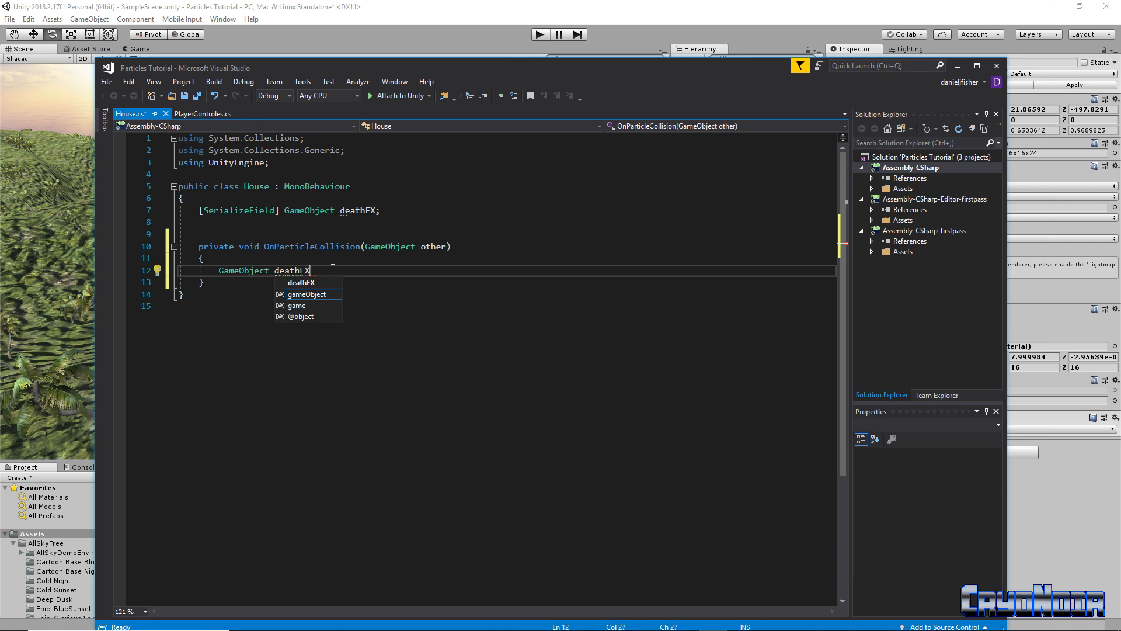
pyautogui.press('Escape')
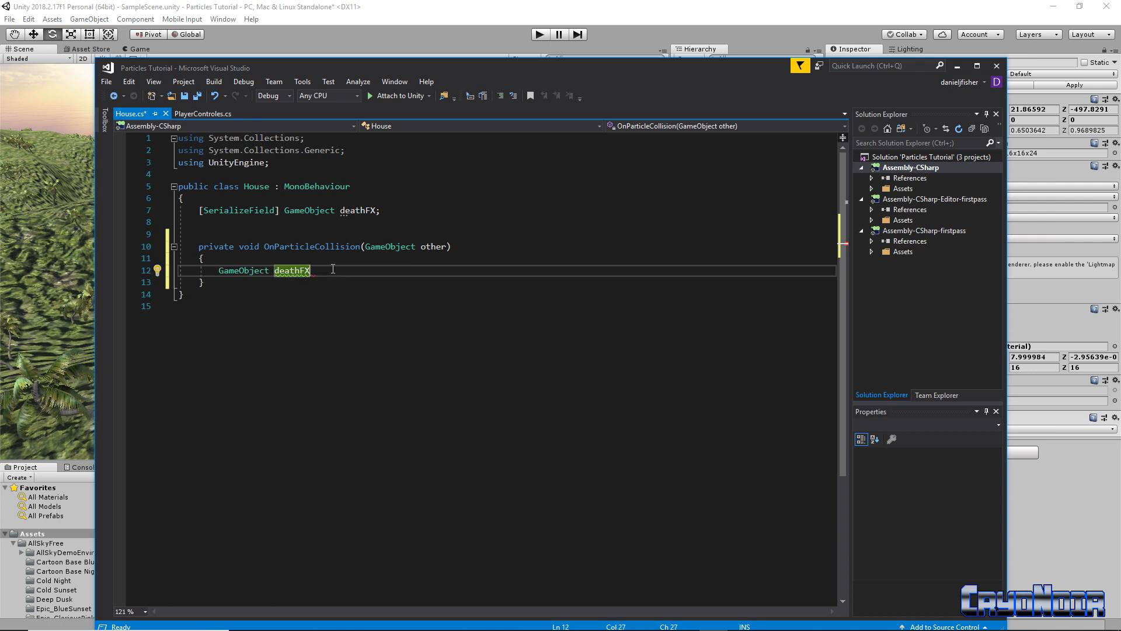
pyautogui.write('= Inst')
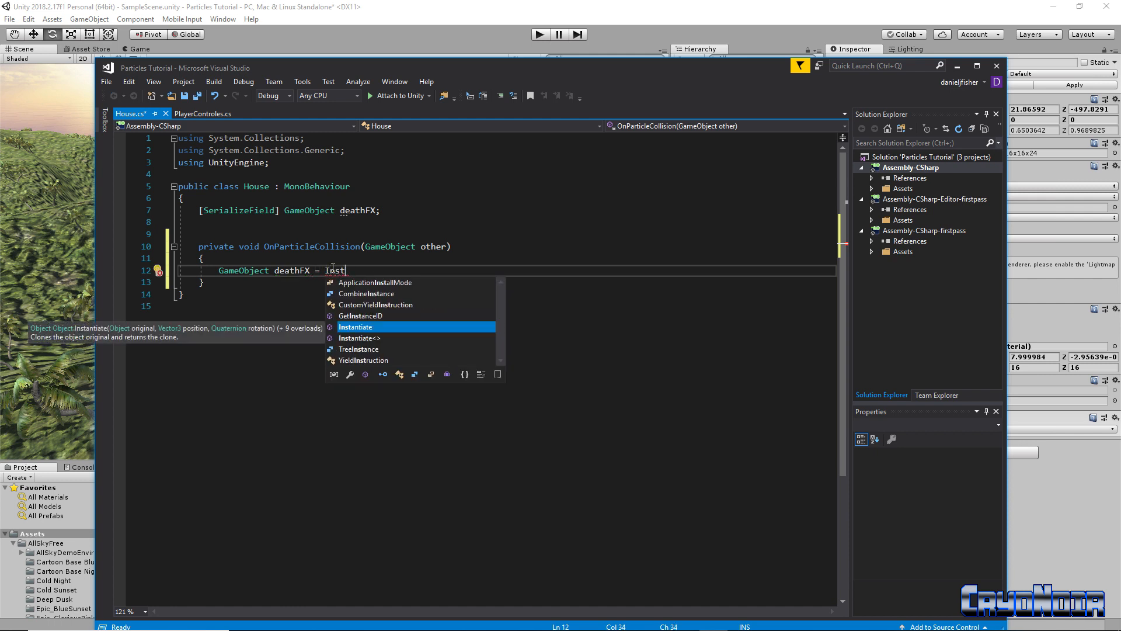
pyautogui.press('Tab')
pyautogui.write('(death')
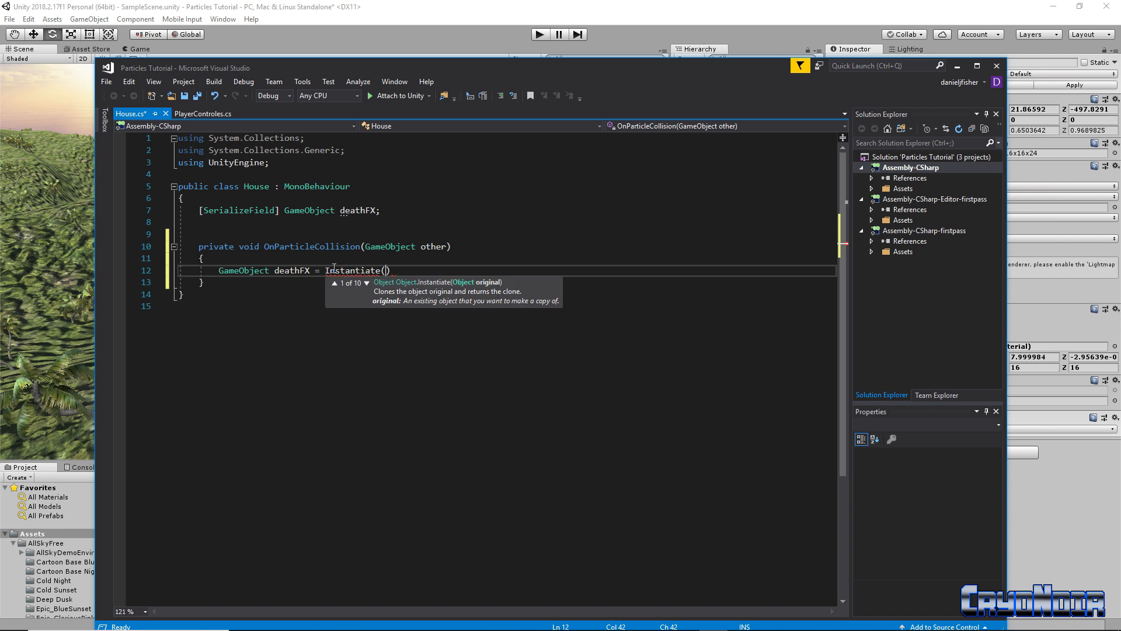
pyautogui.press('Tab')
# Pass transform.position and Quaternion.identity to Instantiate and end the statement with a semicolon
pyautogui.write(', ')
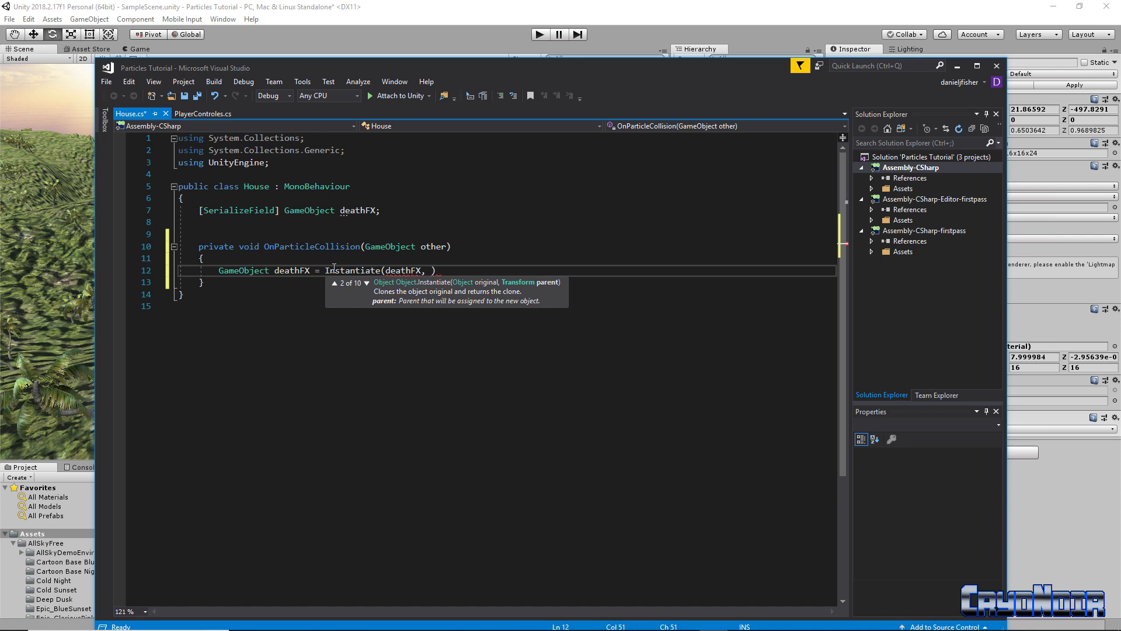
pyautogui.write('tran')
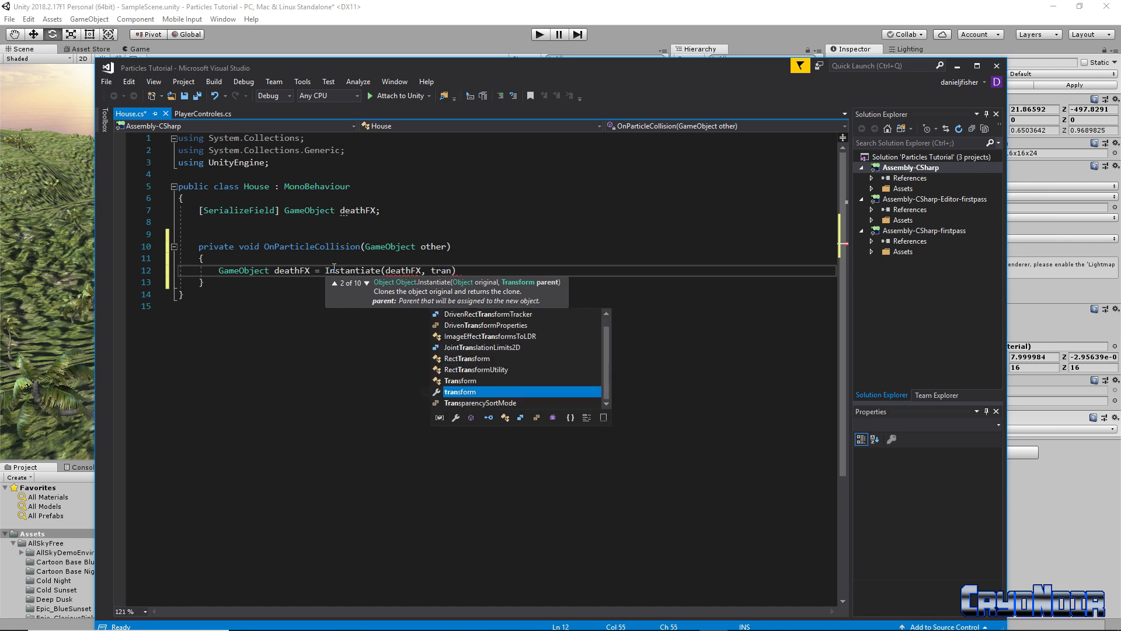
pyautogui.press('Tab')
pyautogui.write('.pos')
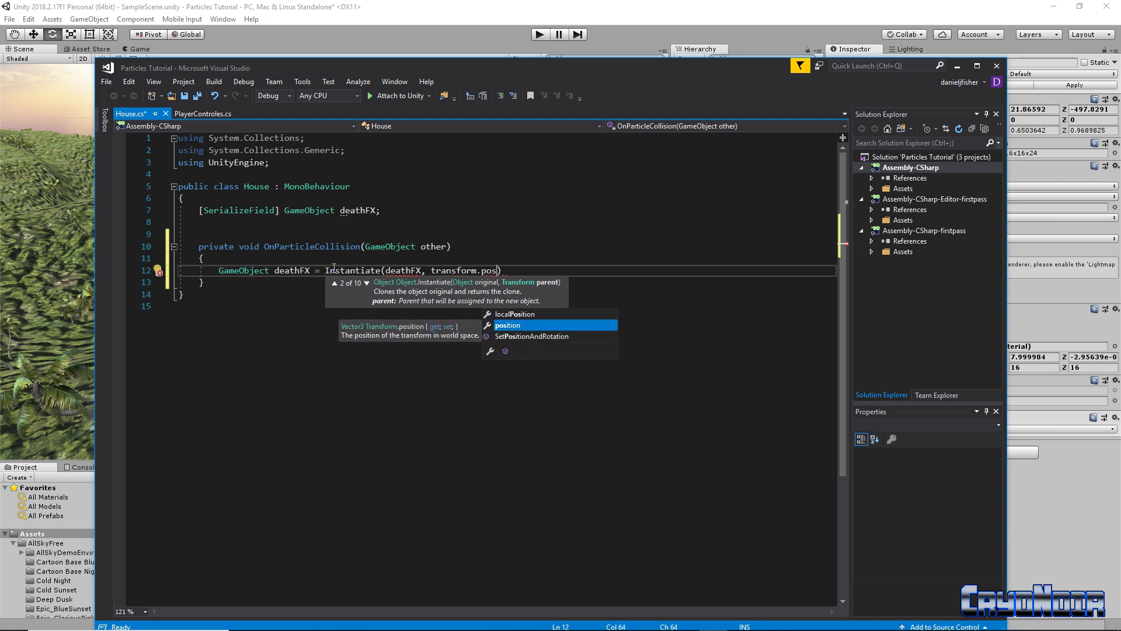
pyautogui.press('Tab')
pyautogui.doubleClick(484, 270)
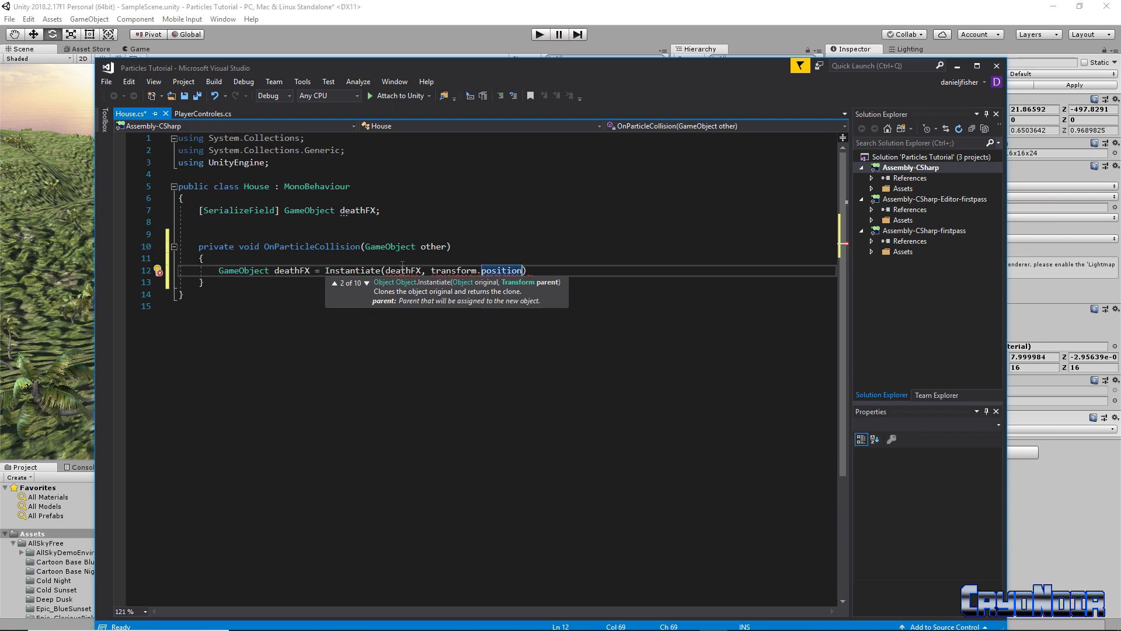
pyautogui.moveTo(519, 270)
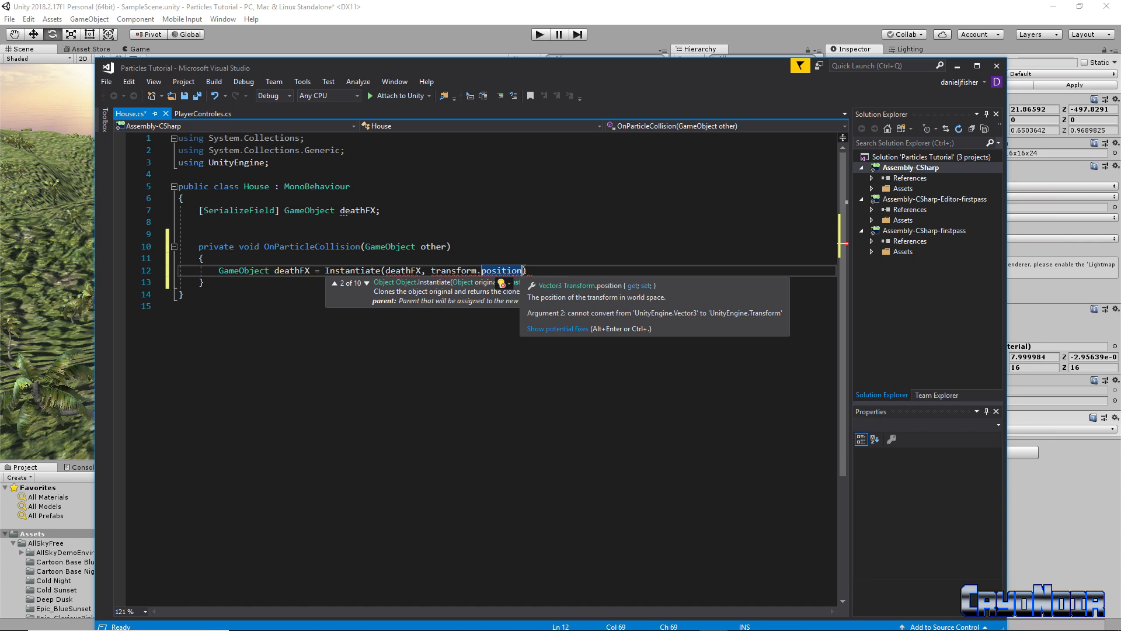
pyautogui.write(', ')
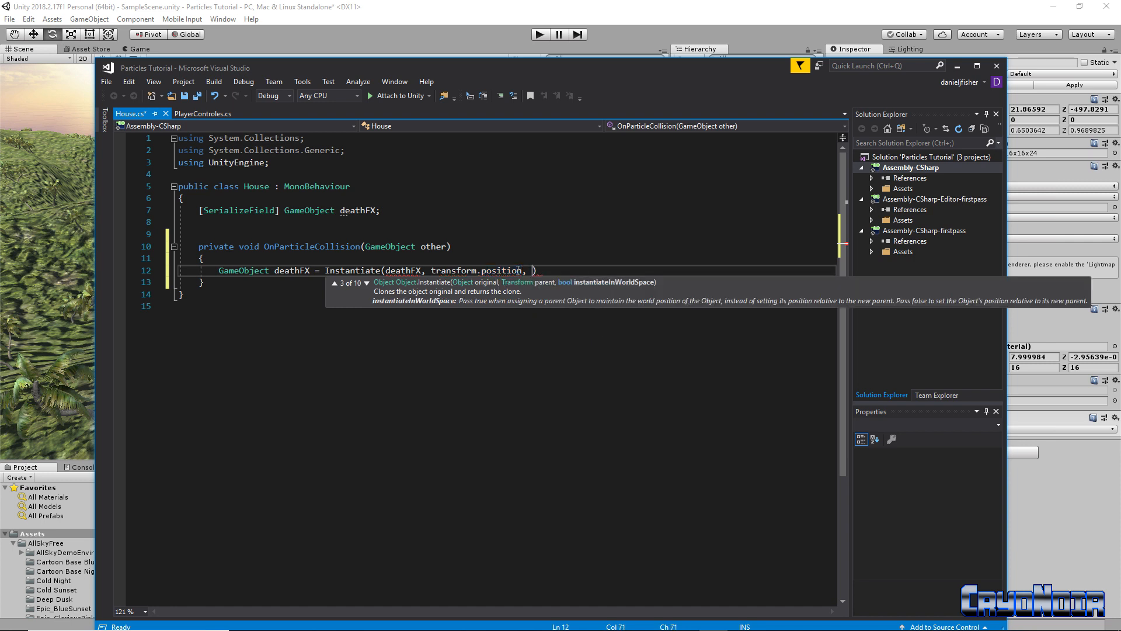
pyautogui.write('Quaternion')
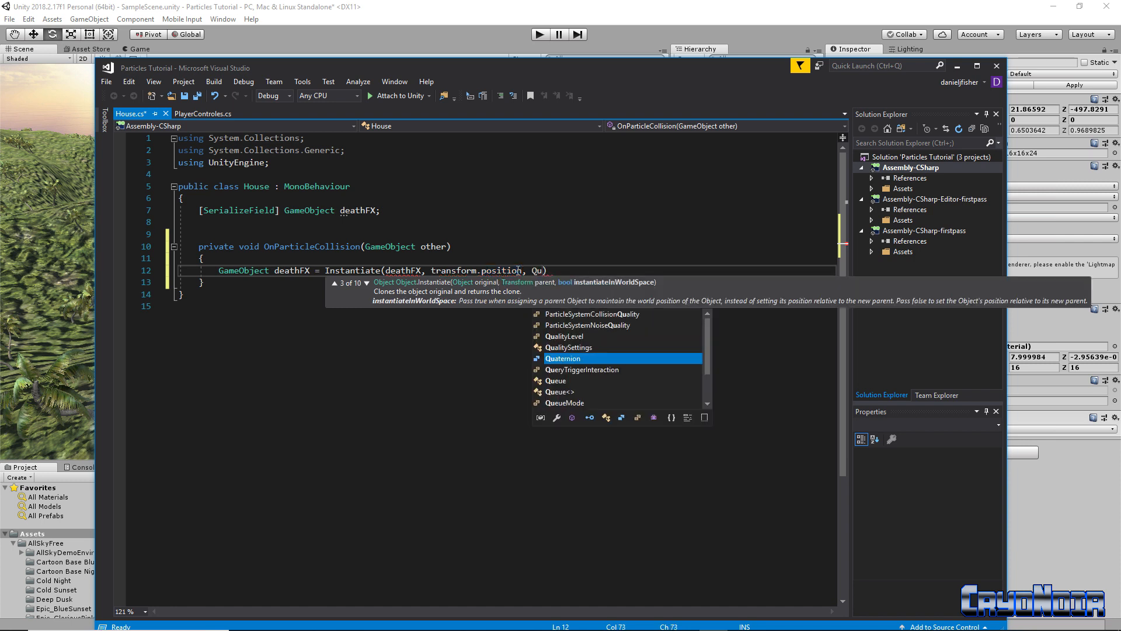
pyautogui.write('.ide')
pyautogui.press('Tab')
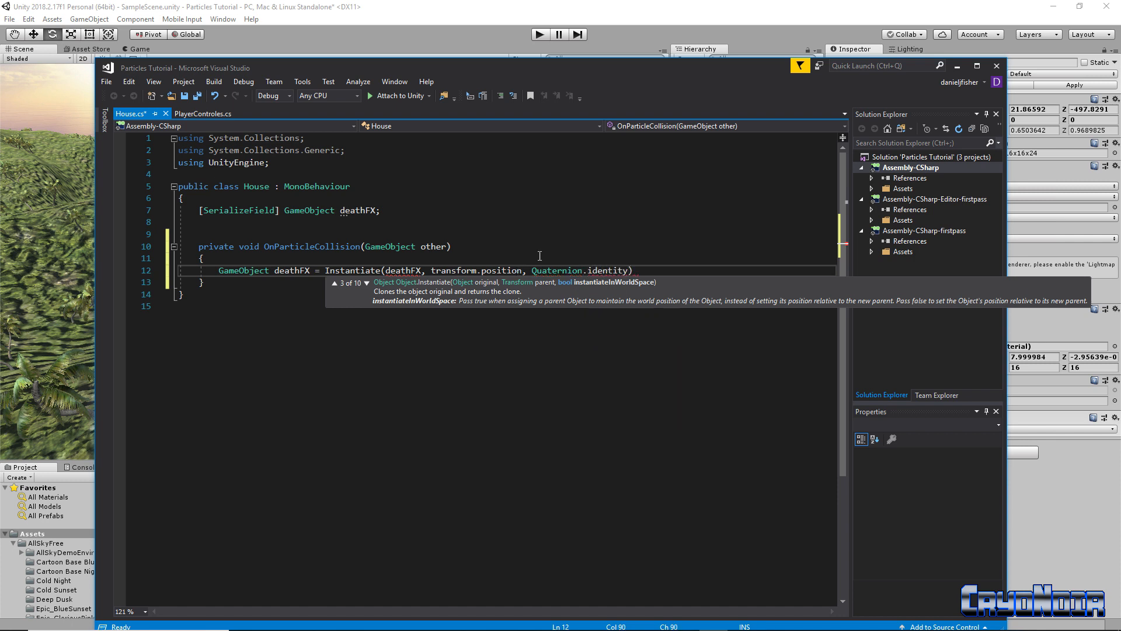
pyautogui.write(')')
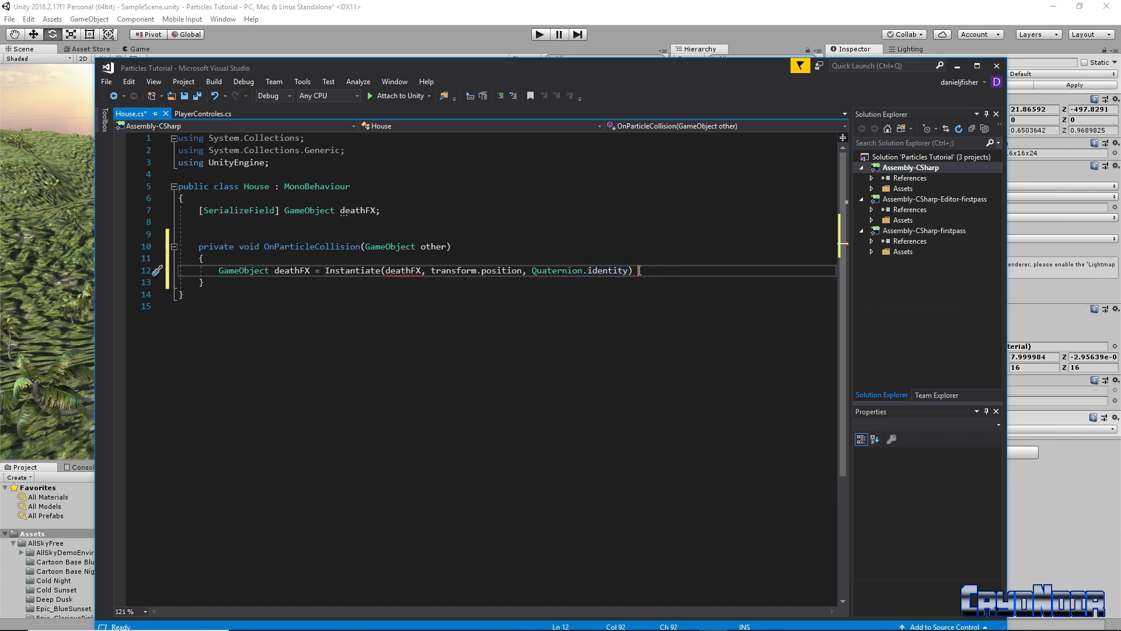
pyautogui.press('BackSpace')
pyautogui.write(';')
pyautogui.press('Return')
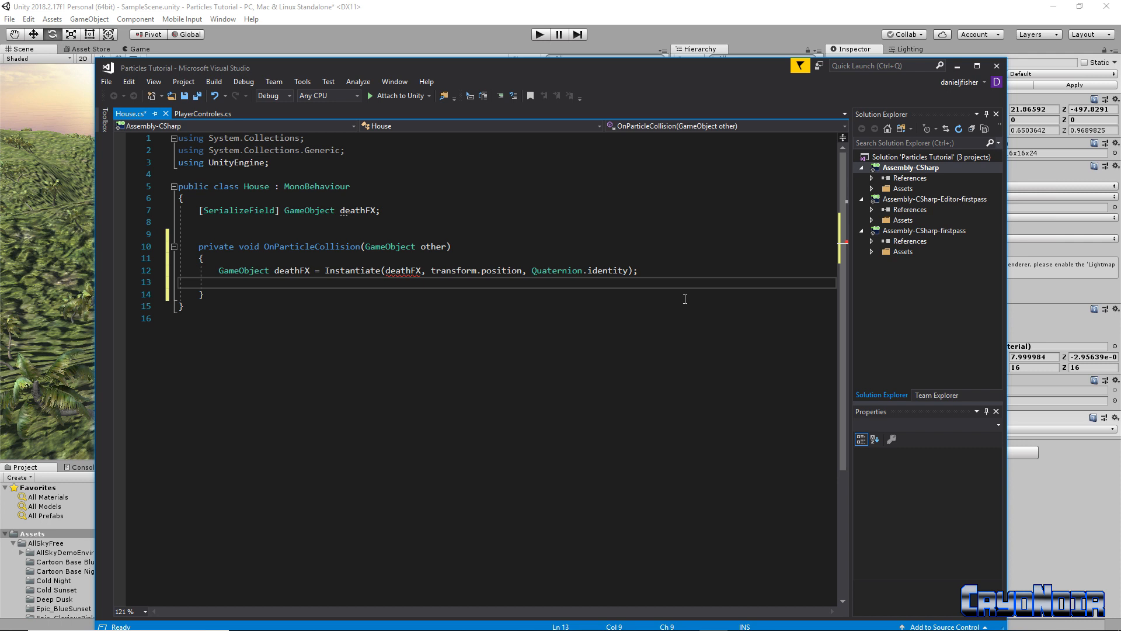
# Add Destroy(gameObject) after the Instantiate line
pyautogui.write('Des')
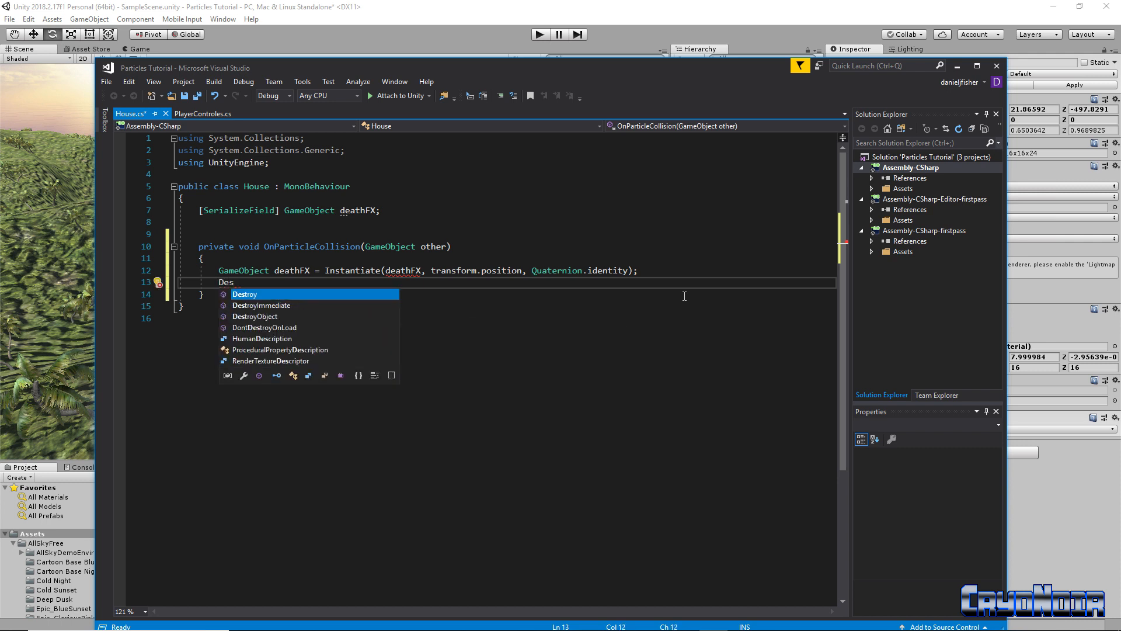
pyautogui.press('Tab')
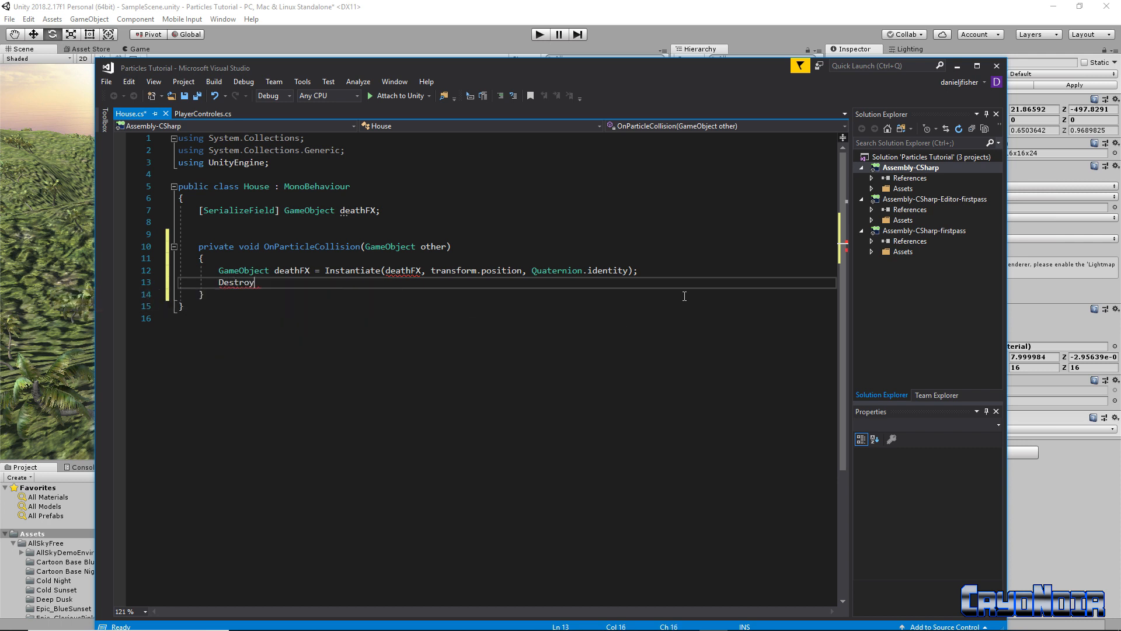
pyautogui.write('(')
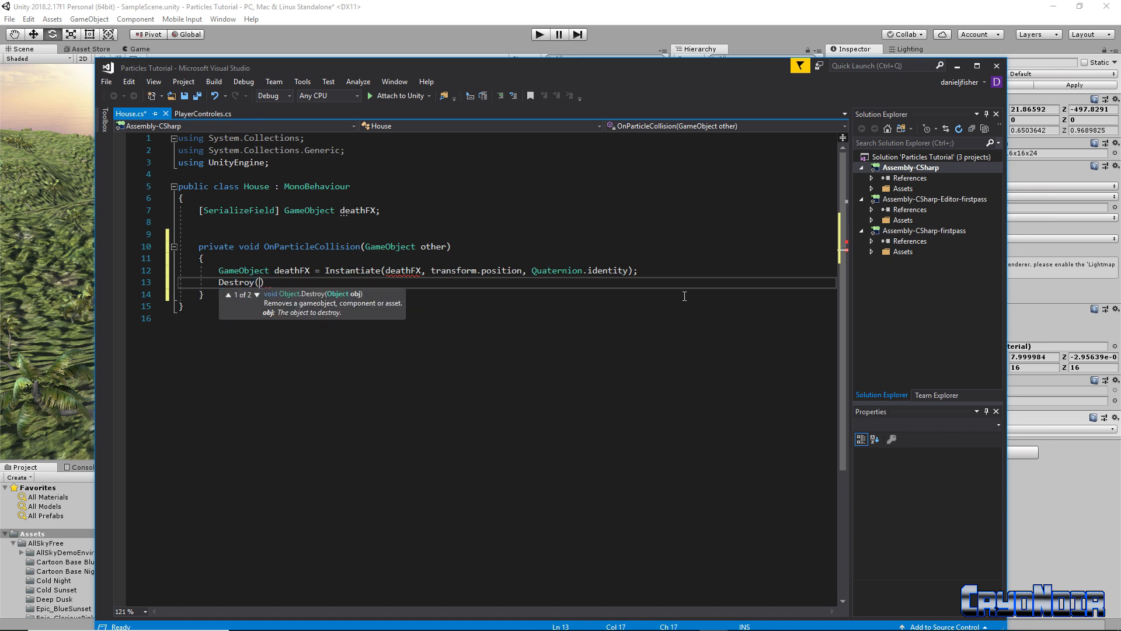
pyautogui.write('gae')
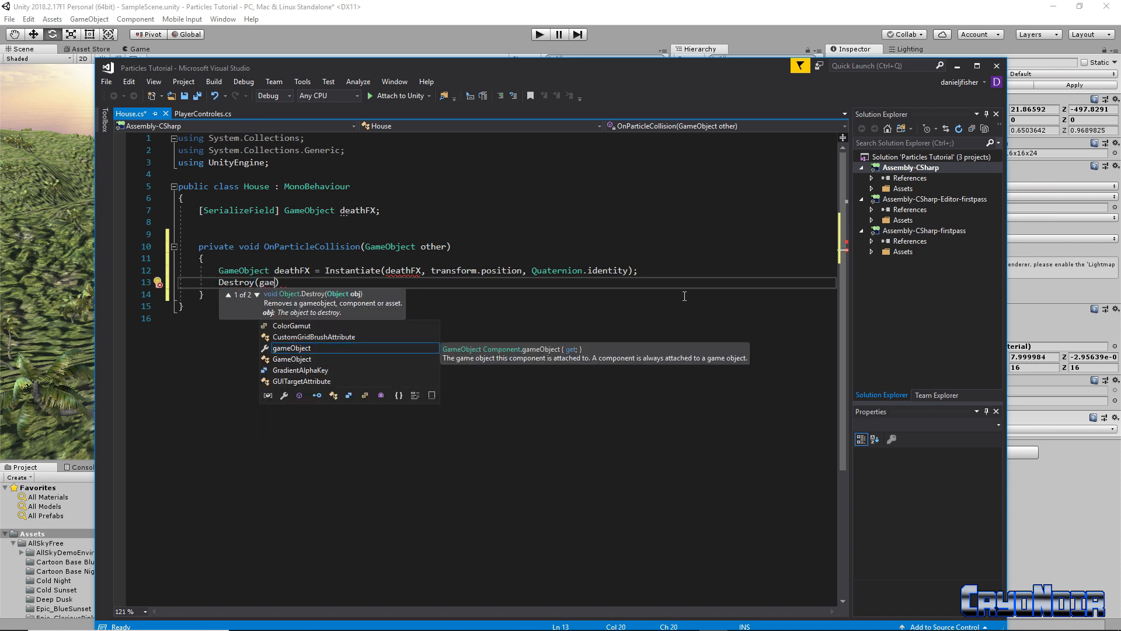
pyautogui.press('Tab')
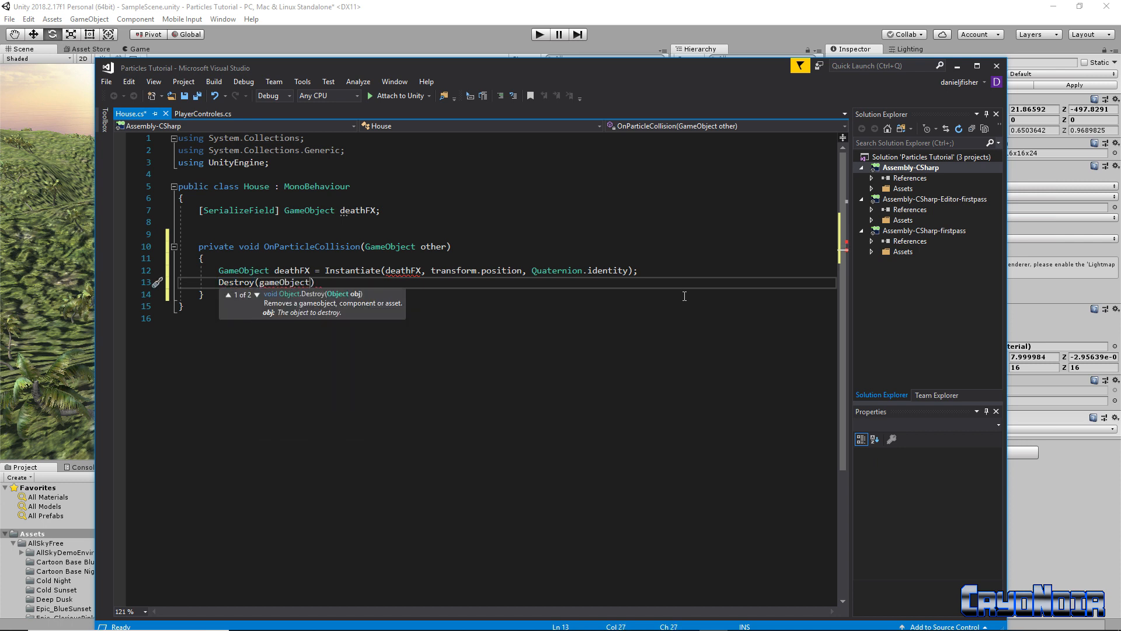
pyautogui.write(')')
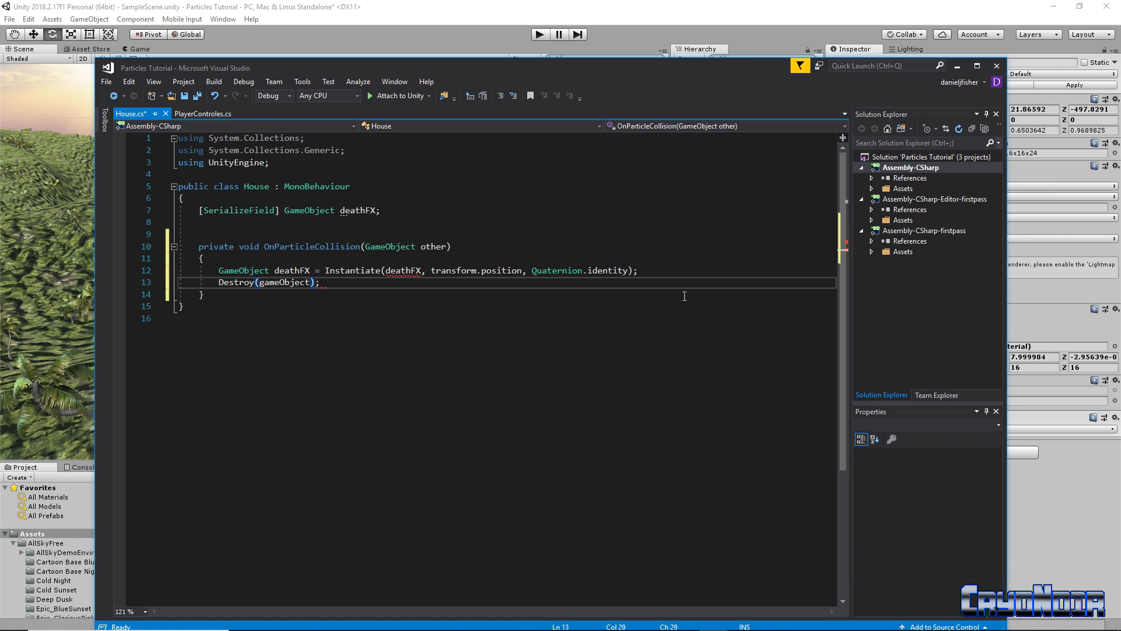
pyautogui.moveTo(408, 275)
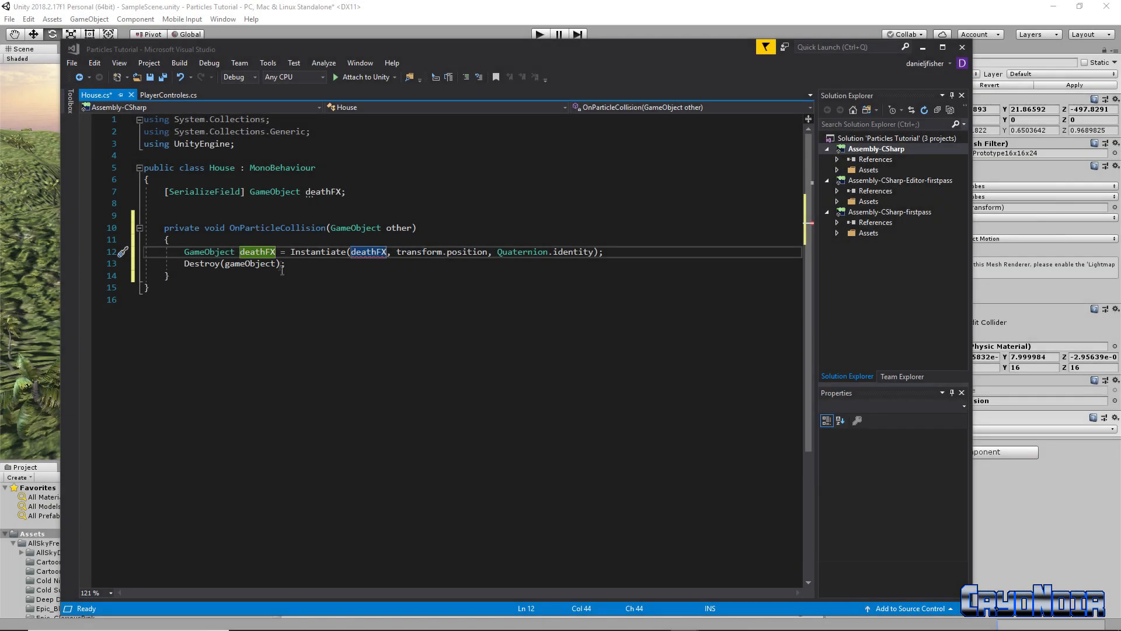
# Delete 'GameObject deathFX = ' from line 12, save House.cs, and return to Unity
pyautogui.moveTo(290, 252); pyautogui.dragTo(184, 251)
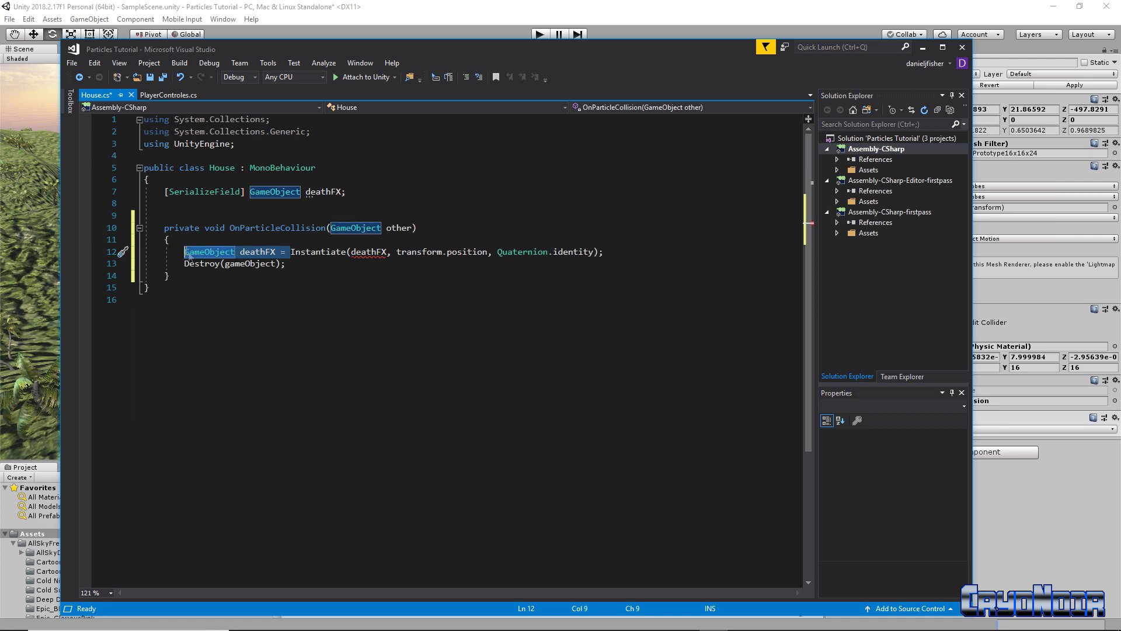
pyautogui.press('Delete')
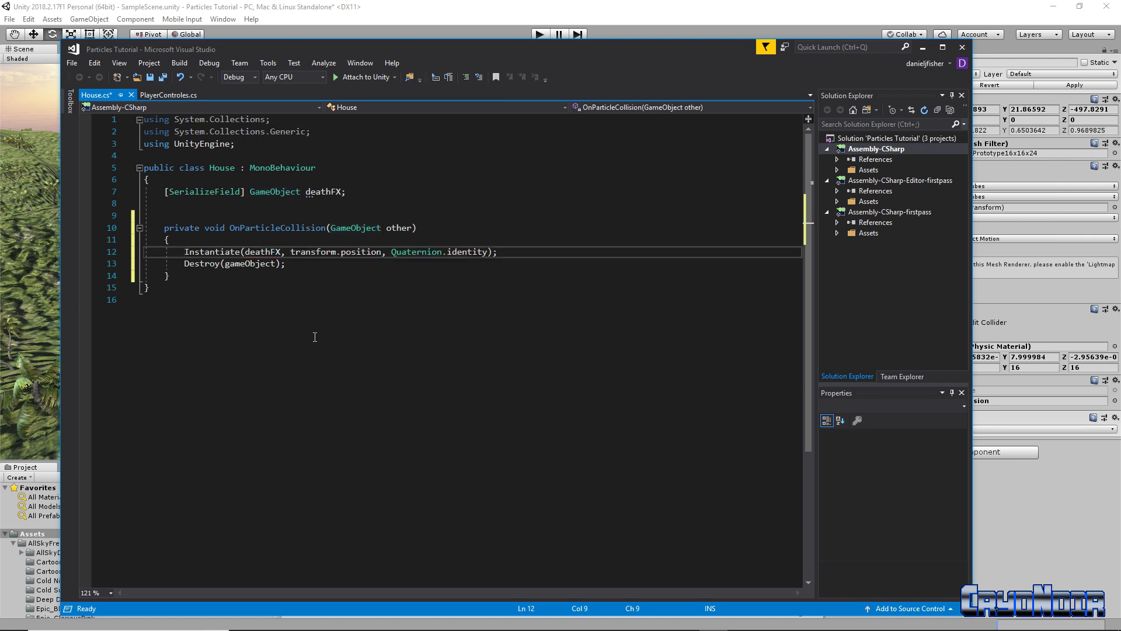
pyautogui.click(294, 277)
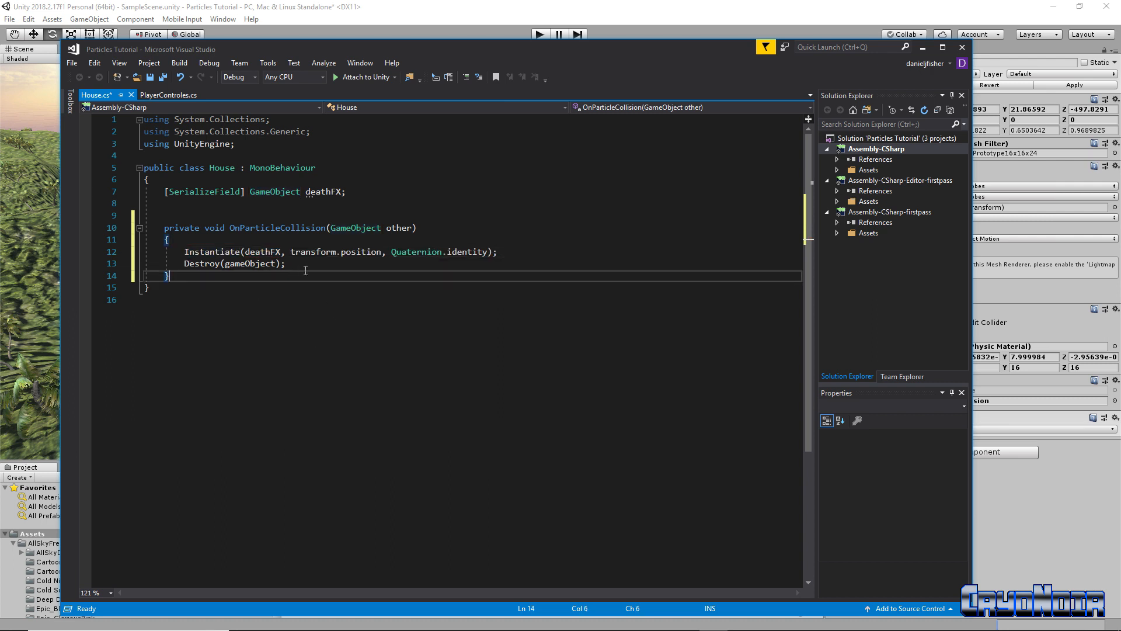
pyautogui.press('Up')
pyautogui.press('End')
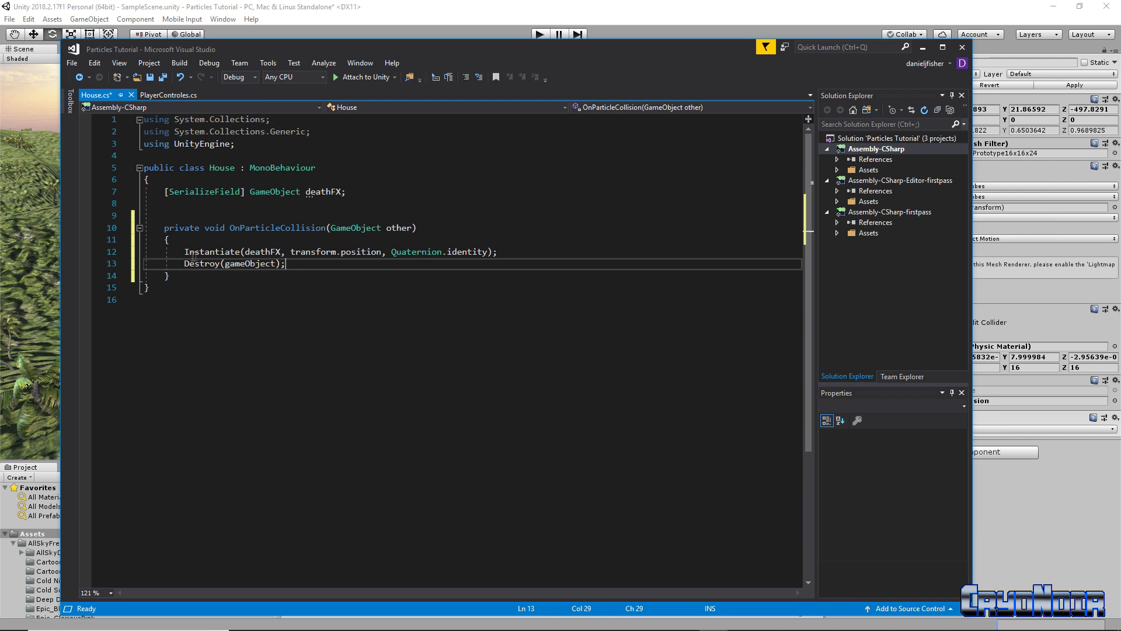
pyautogui.click(163, 78)
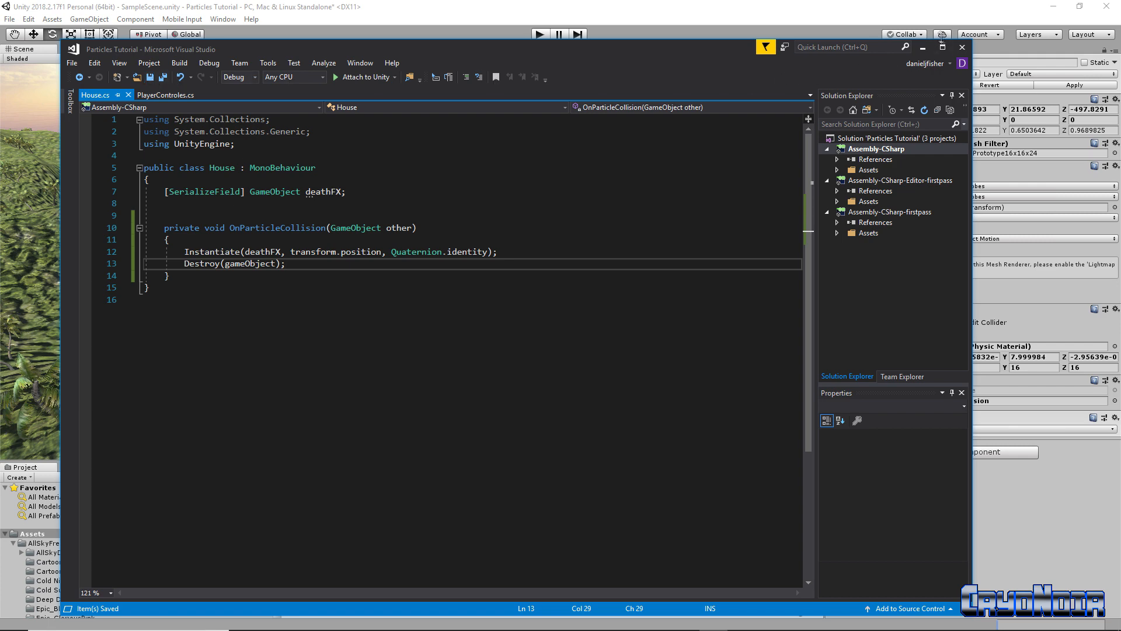
pyautogui.click(923, 47)
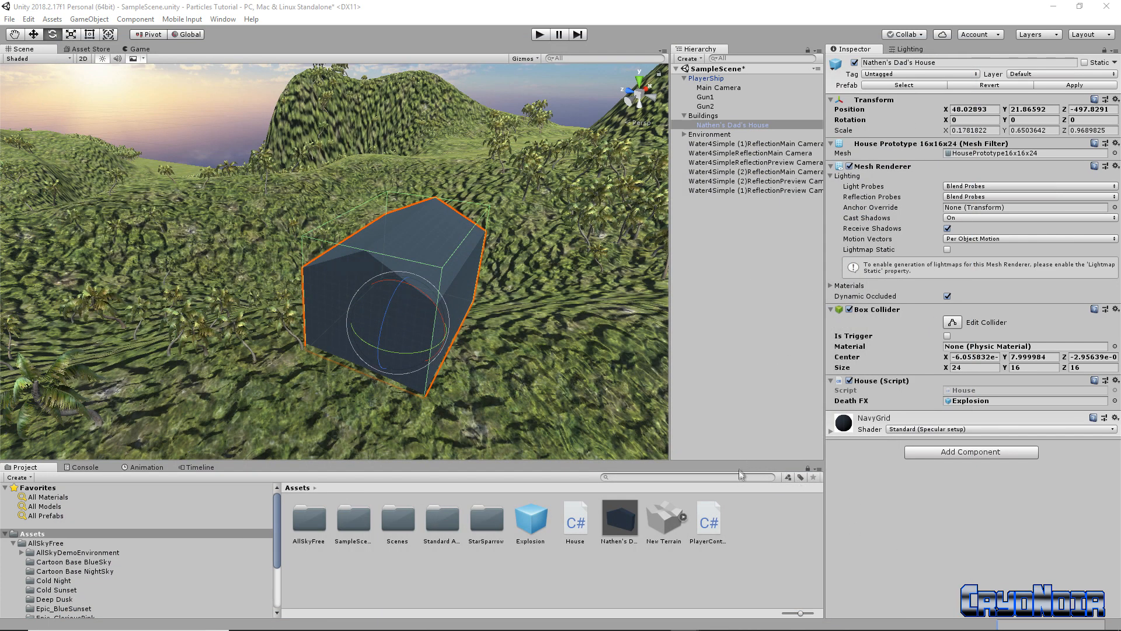
# Enter Play mode and roll the ship alternately left and right with A and D
pyautogui.click(540, 35)
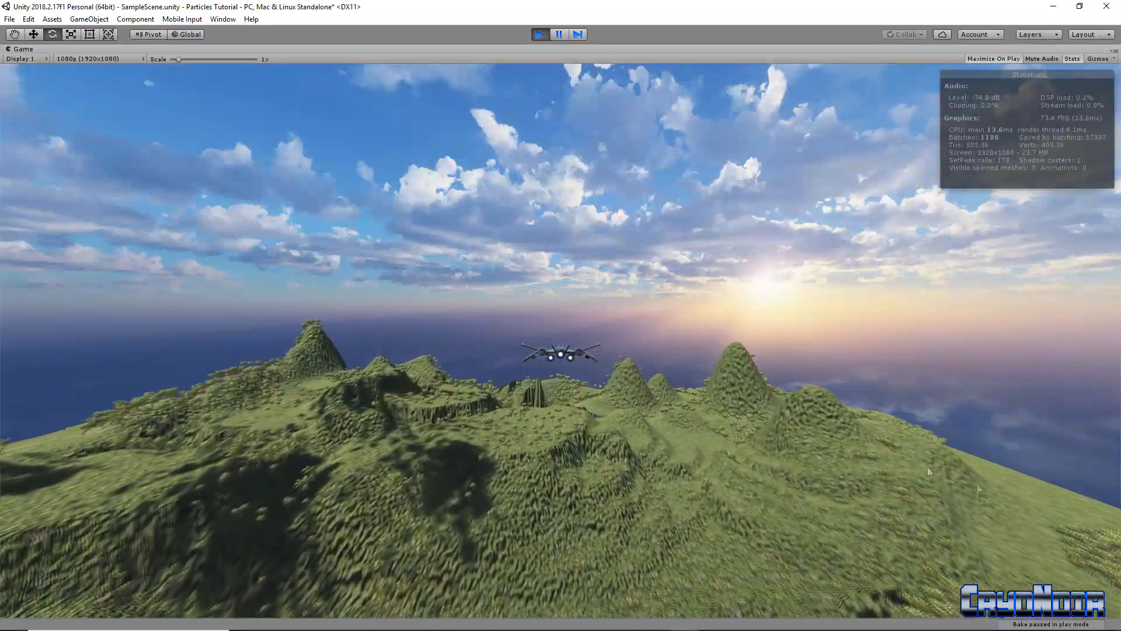
pyautogui.press('a')
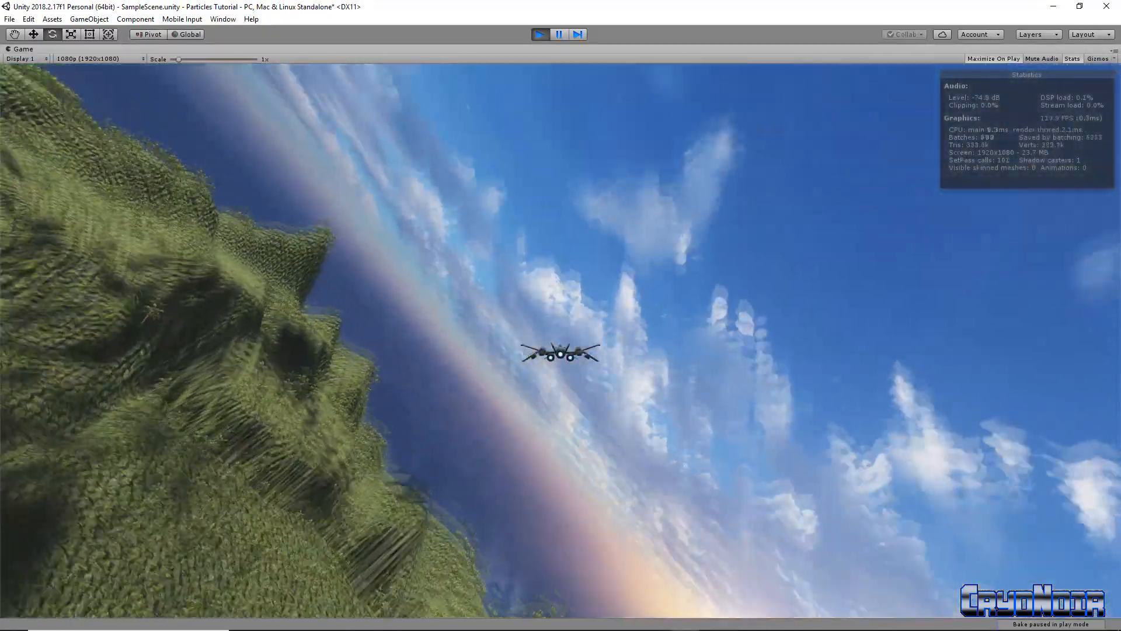
pyautogui.press('d')
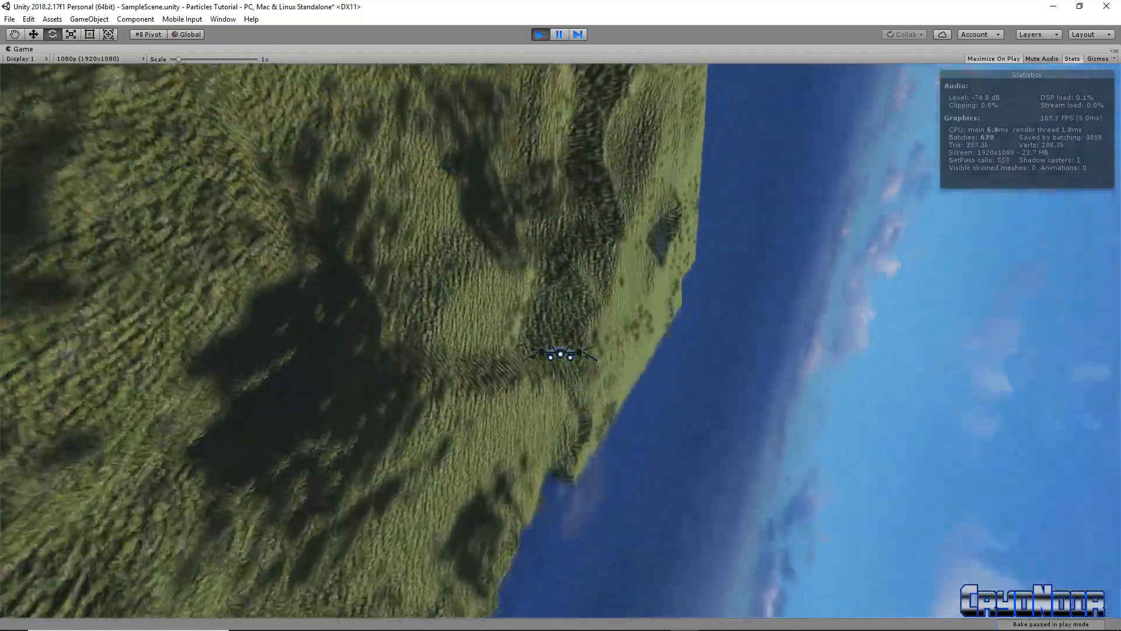
pyautogui.press('a')
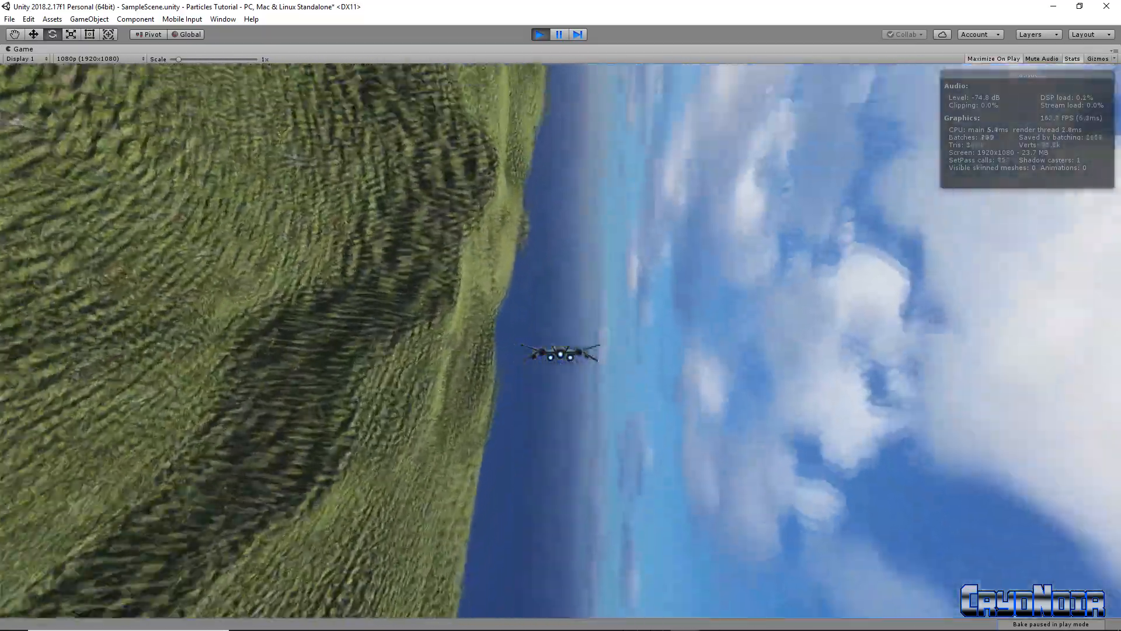
pyautogui.press('d')
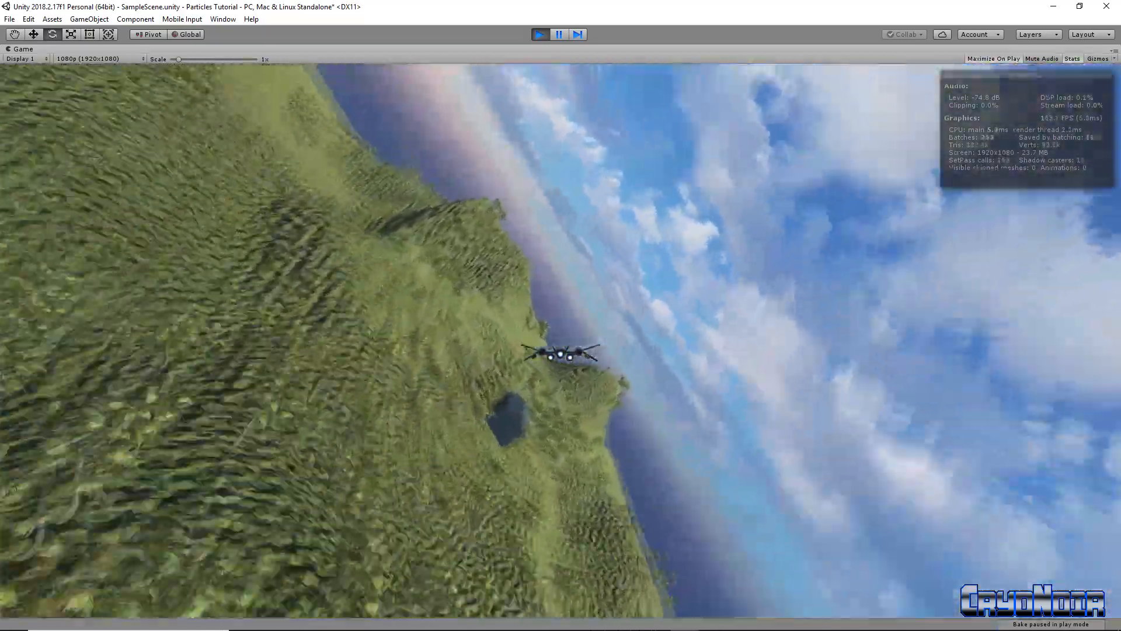
pyautogui.press('a')
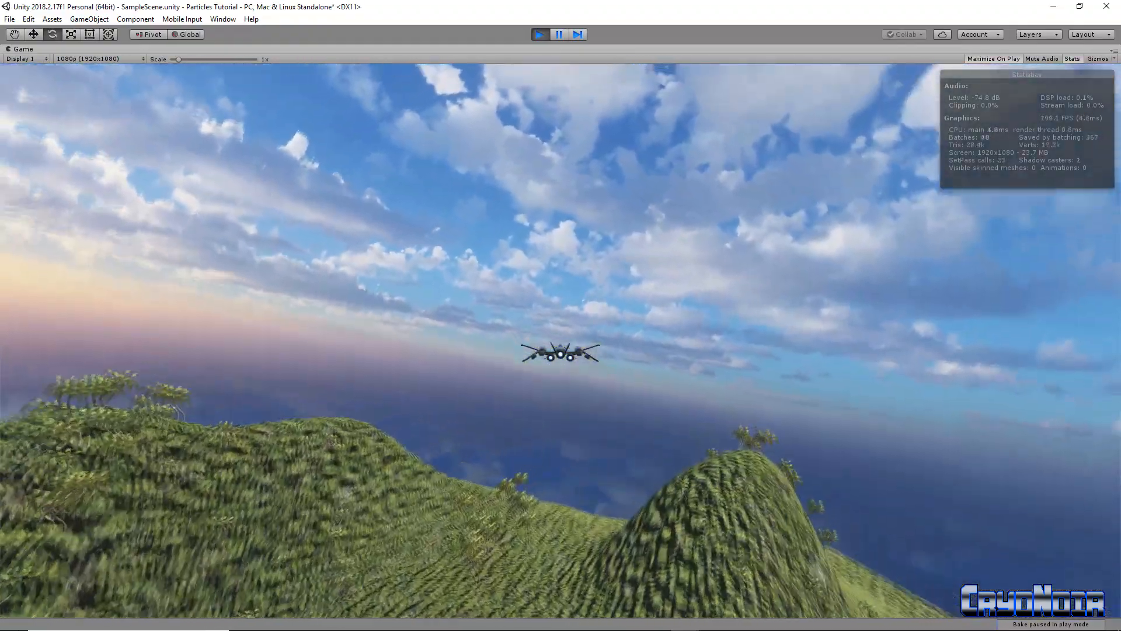
pyautogui.press('d')
# Bank the ship steeply left, pull up with S, and fire its guns with Space
pyautogui.press('a')
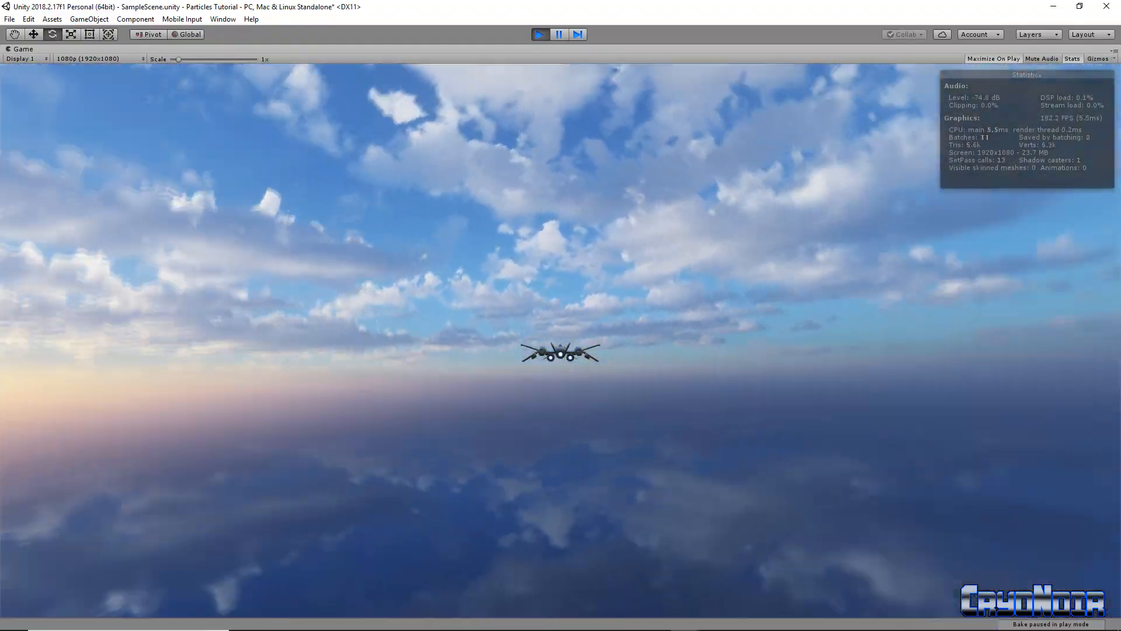
pyautogui.press('s')
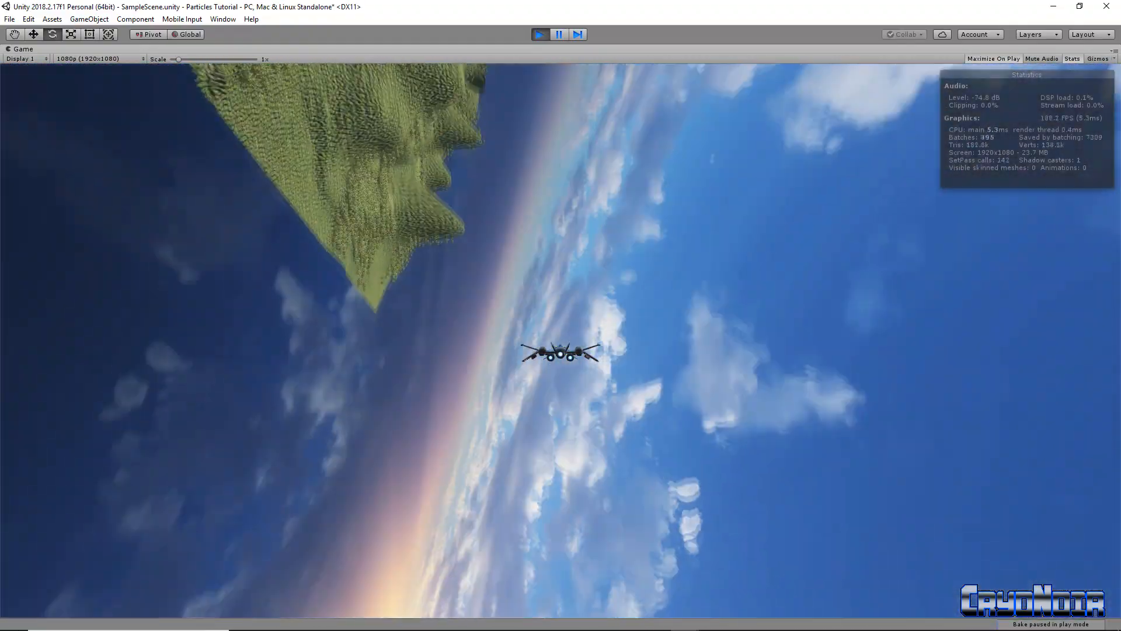
pyautogui.press('a')
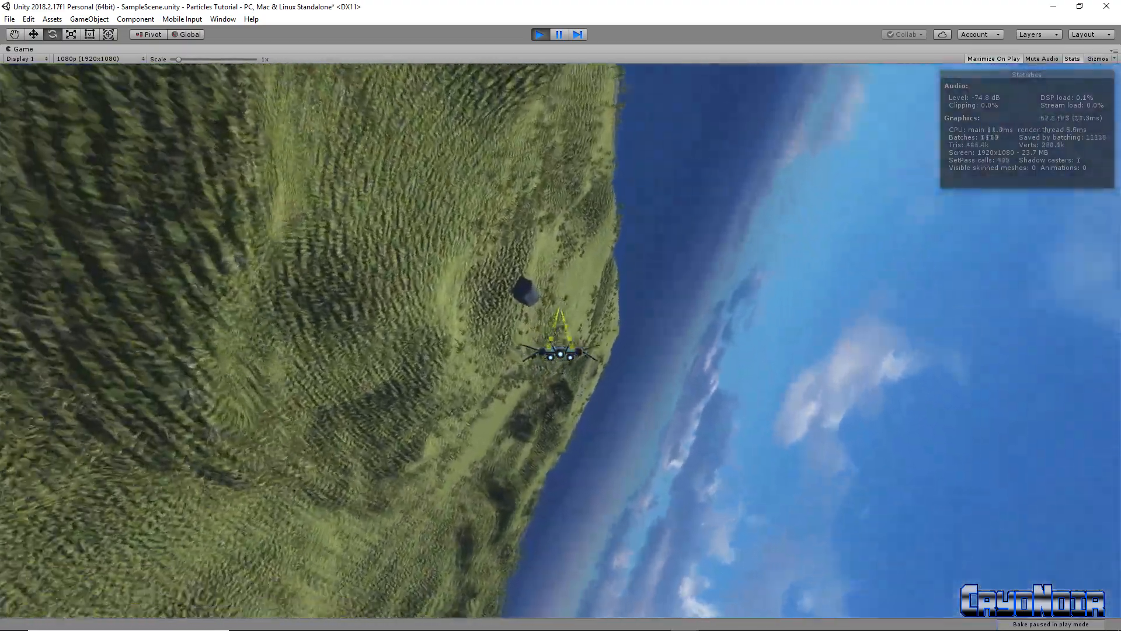
pyautogui.press('space')
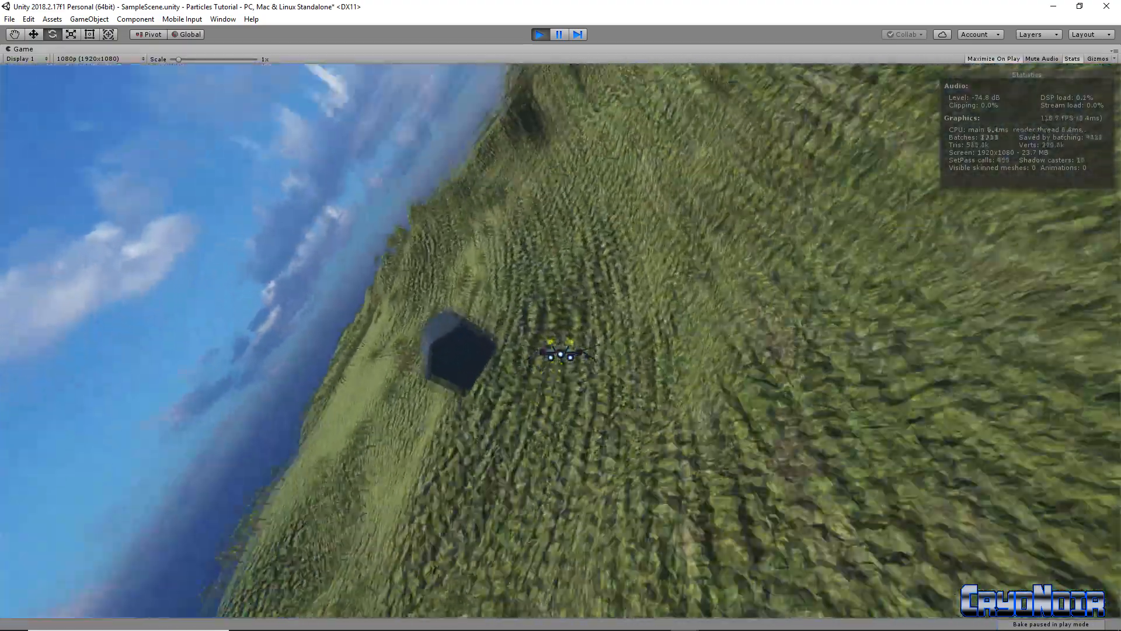
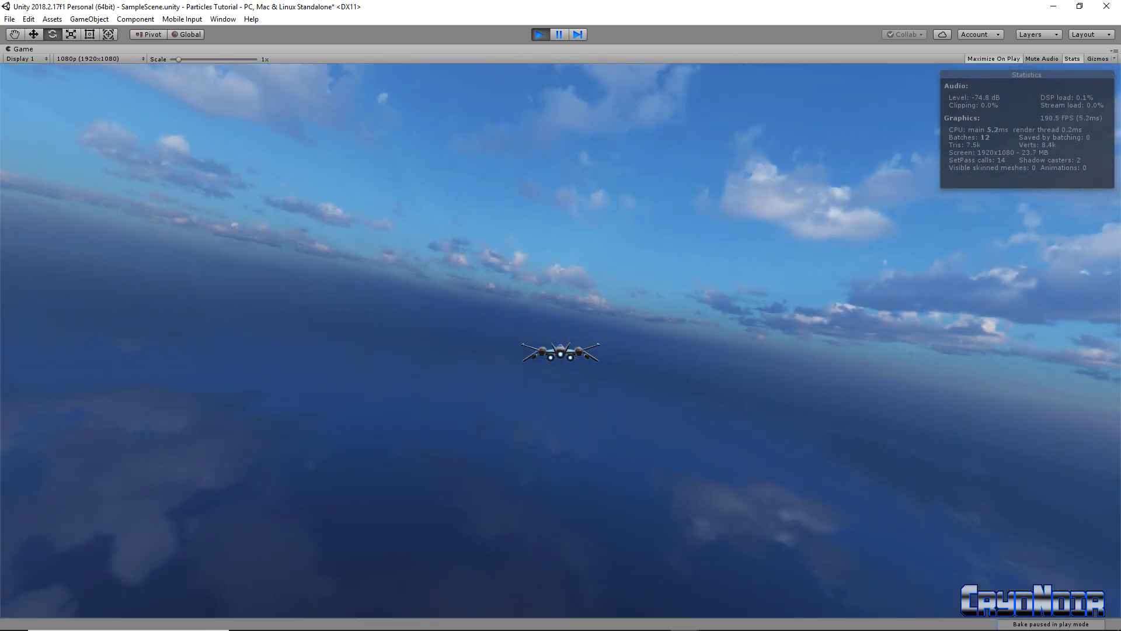
# Fly the ship at the dark house, rolling with A/D and firing with Space
pyautogui.press('a')
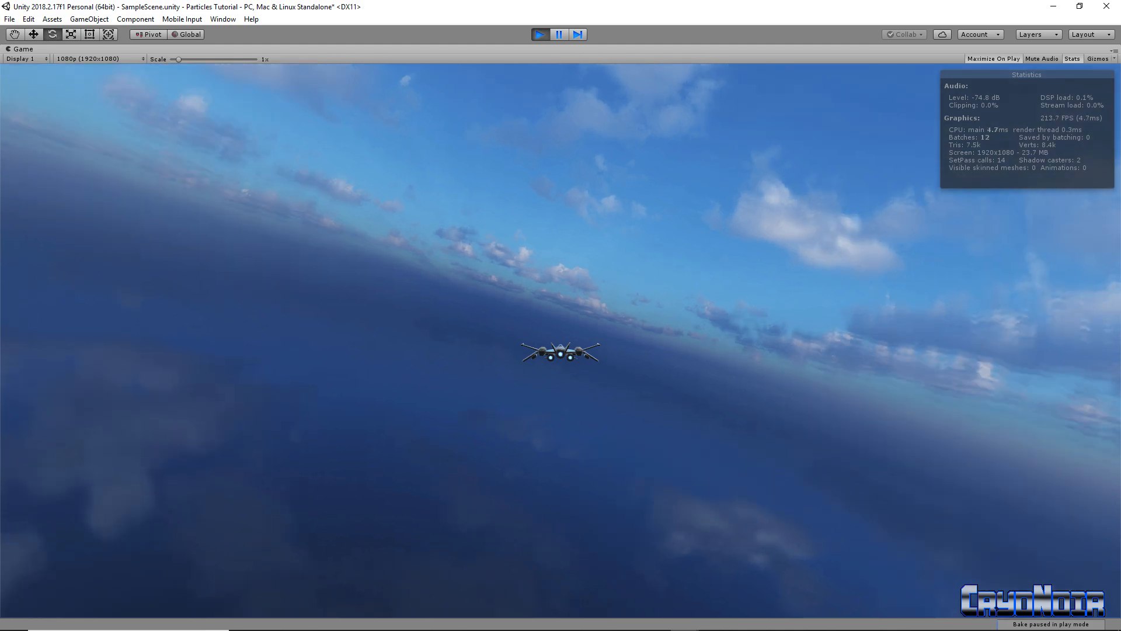
pyautogui.press('s')
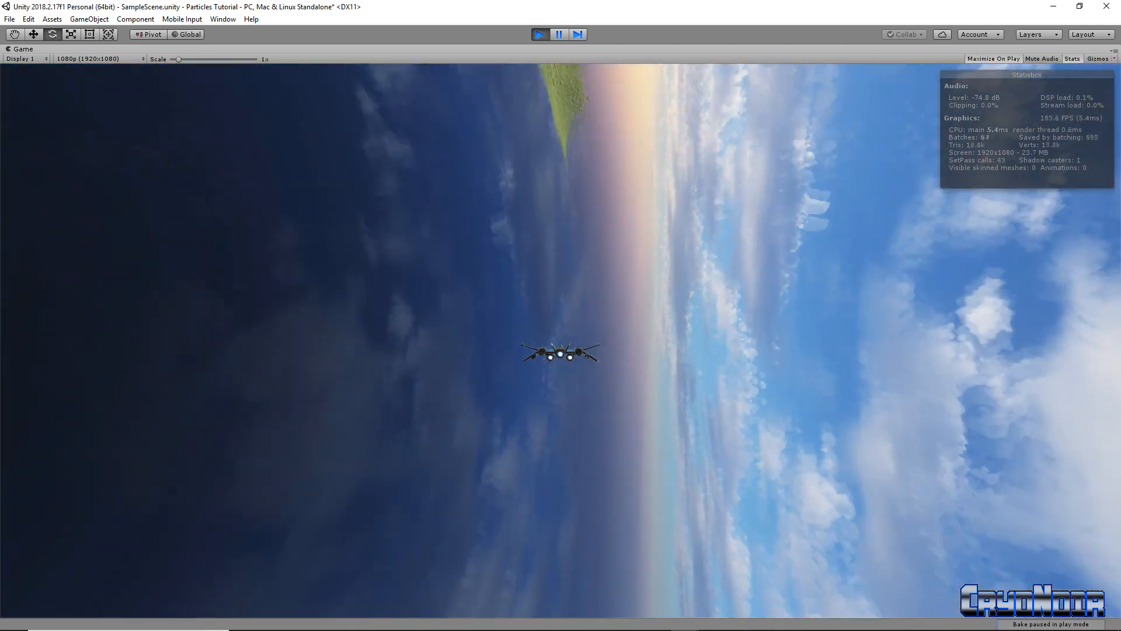
pyautogui.press('space')
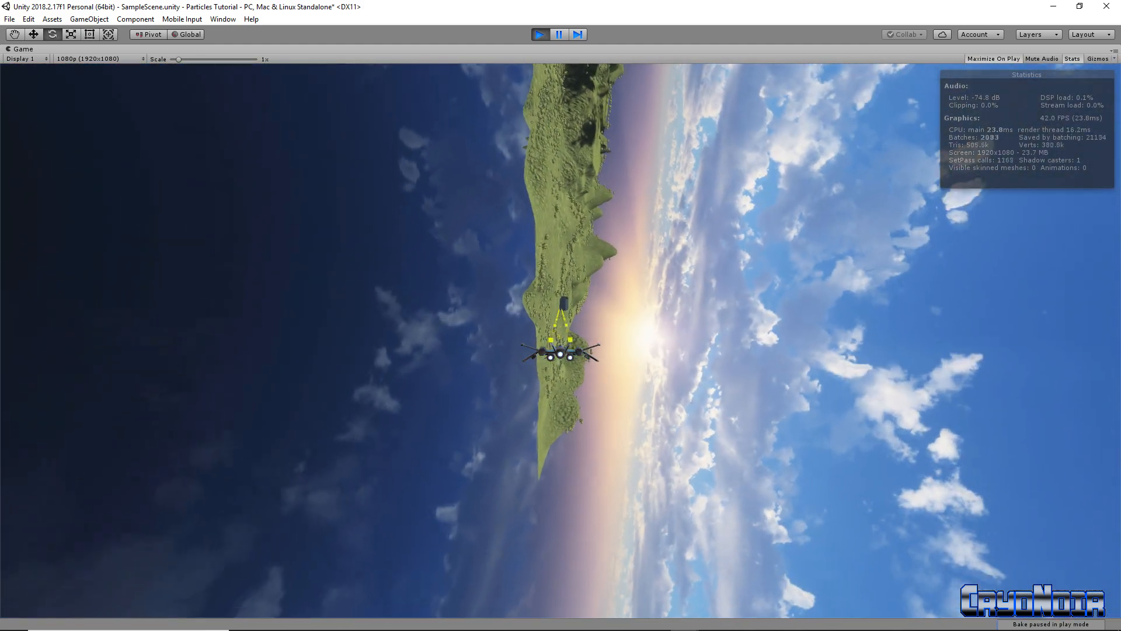
pyautogui.press('d')
pyautogui.press('d')
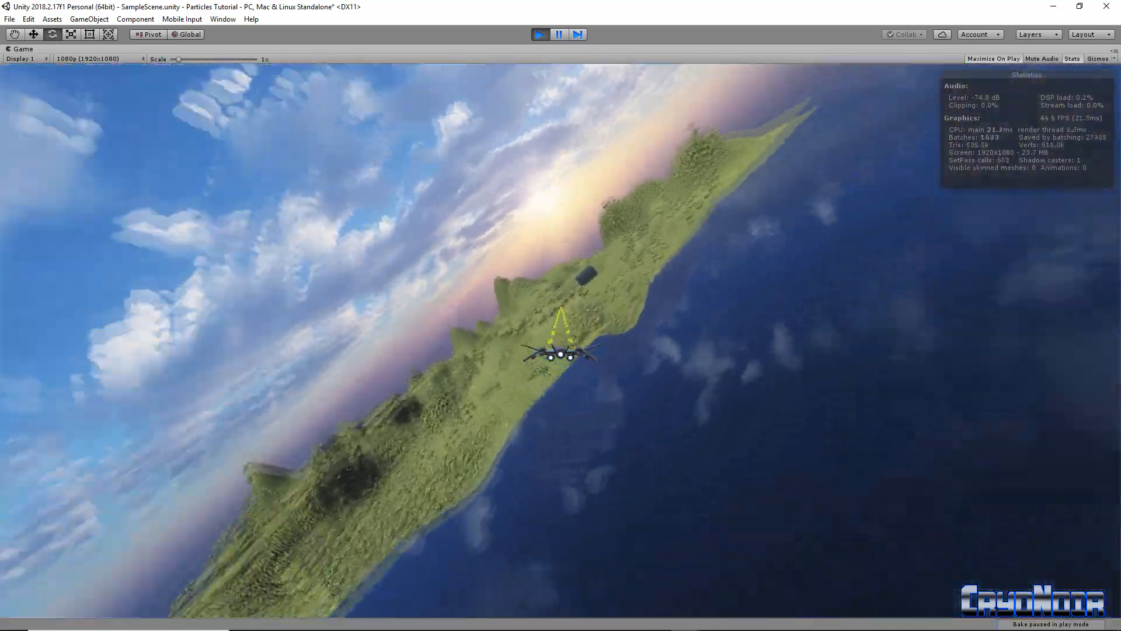
pyautogui.press('space')
pyautogui.press('d')
pyautogui.press('space')
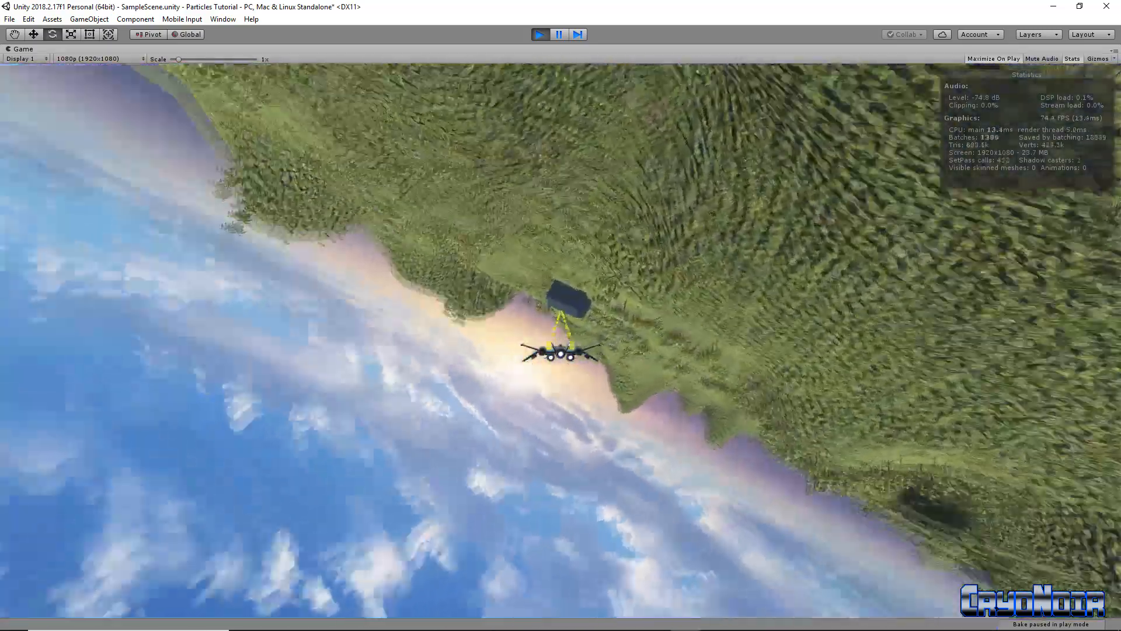
pyautogui.press('d')
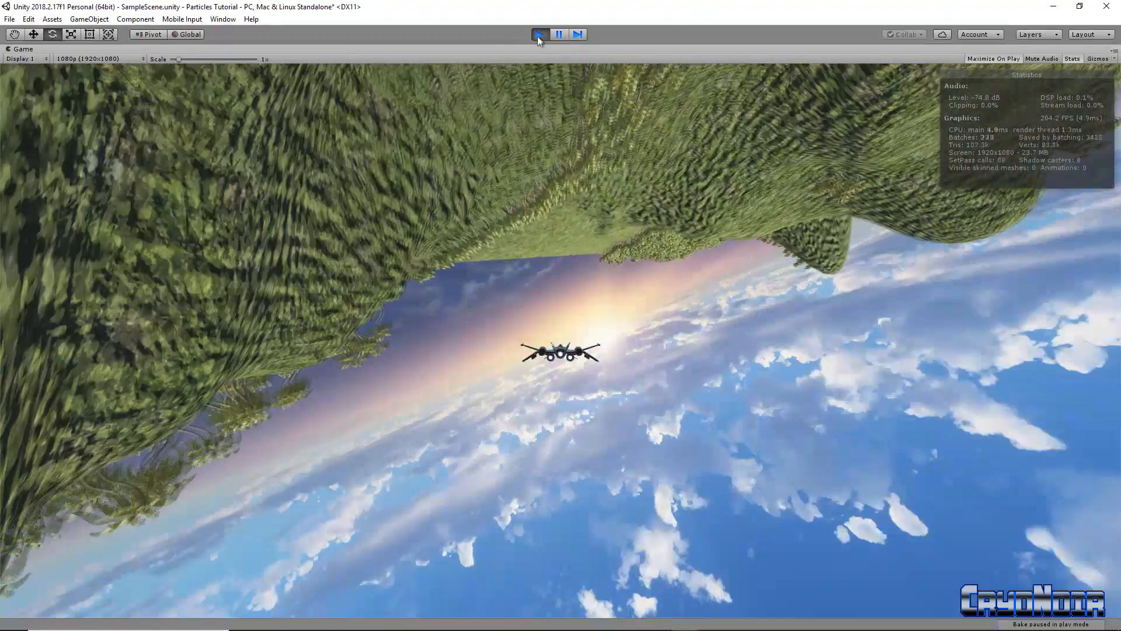
# Stop Play, apply the house's changes to its prefab, and restart Play
pyautogui.click(538, 35)
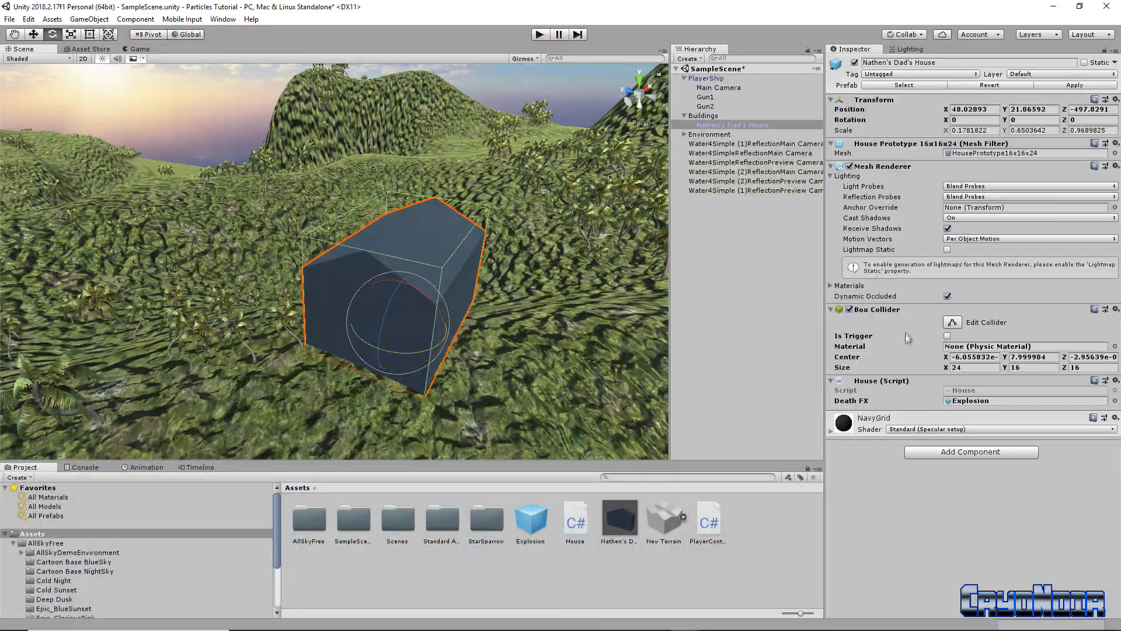
pyautogui.click(1066, 86)
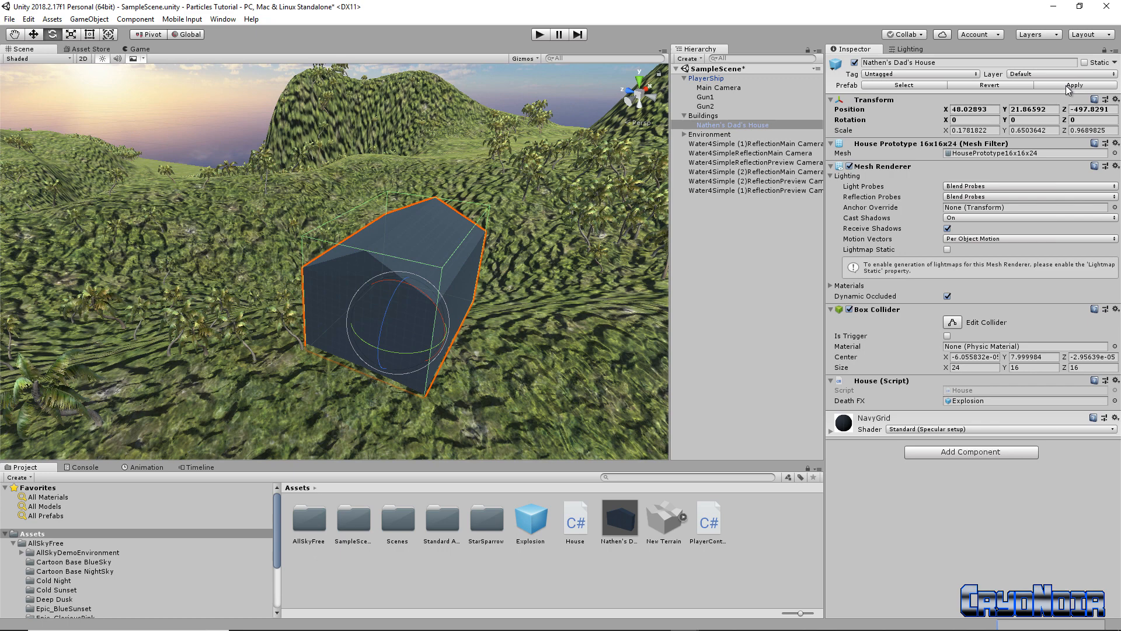
pyautogui.click(539, 35)
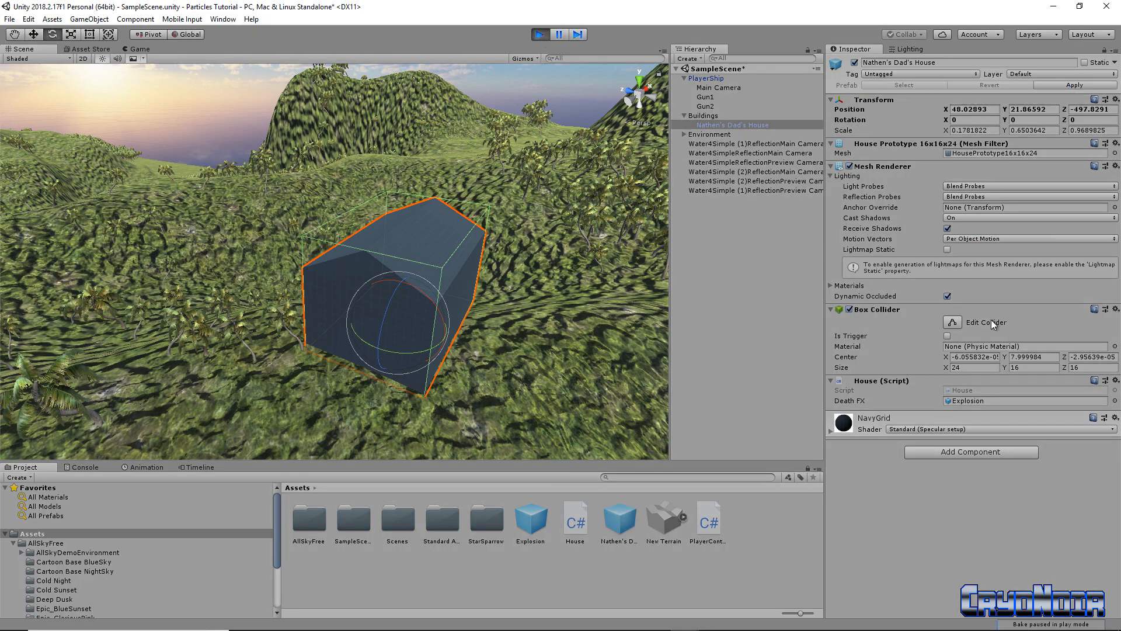
# Retest by pitching and rolling the ship over the island, then stop Play
pyautogui.press('s')
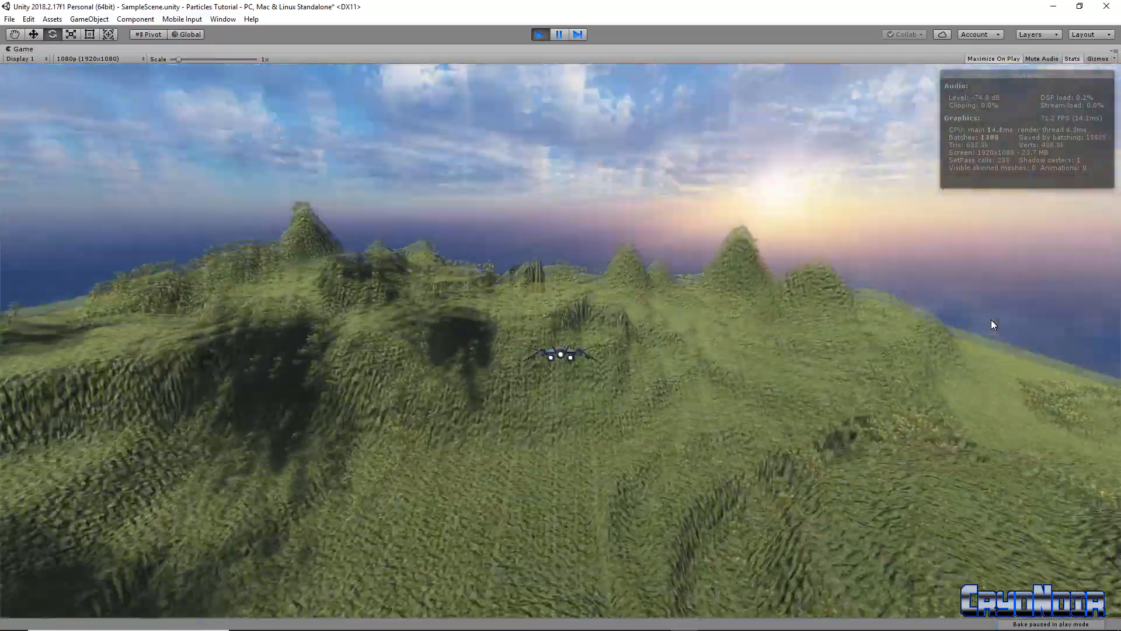
pyautogui.press('a')
pyautogui.press('s')
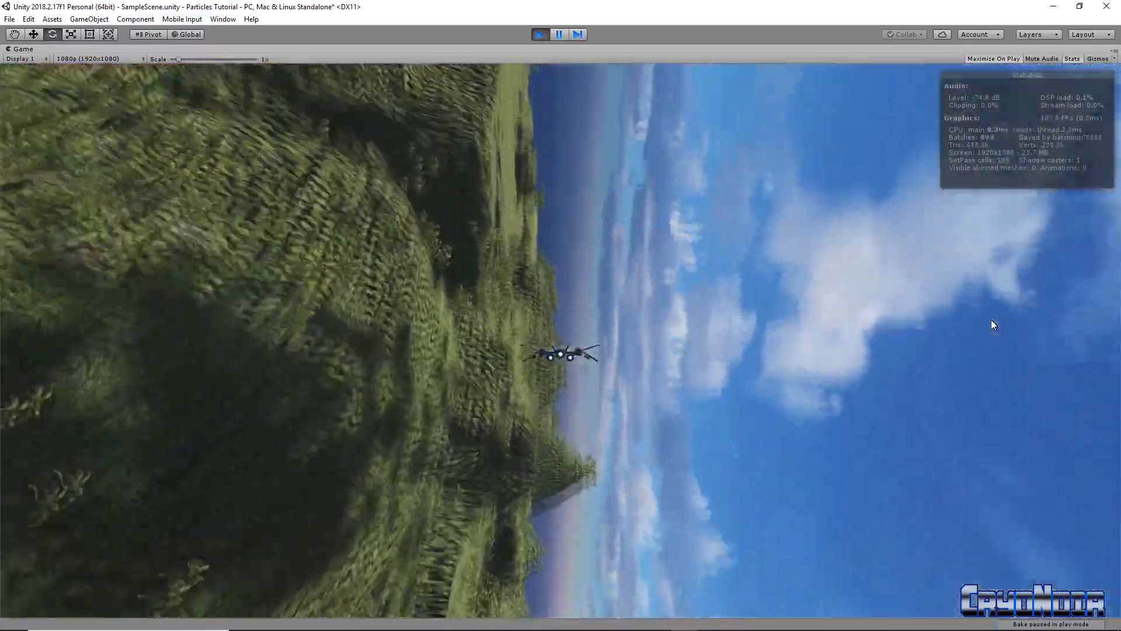
pyautogui.press('d')
pyautogui.press('a')
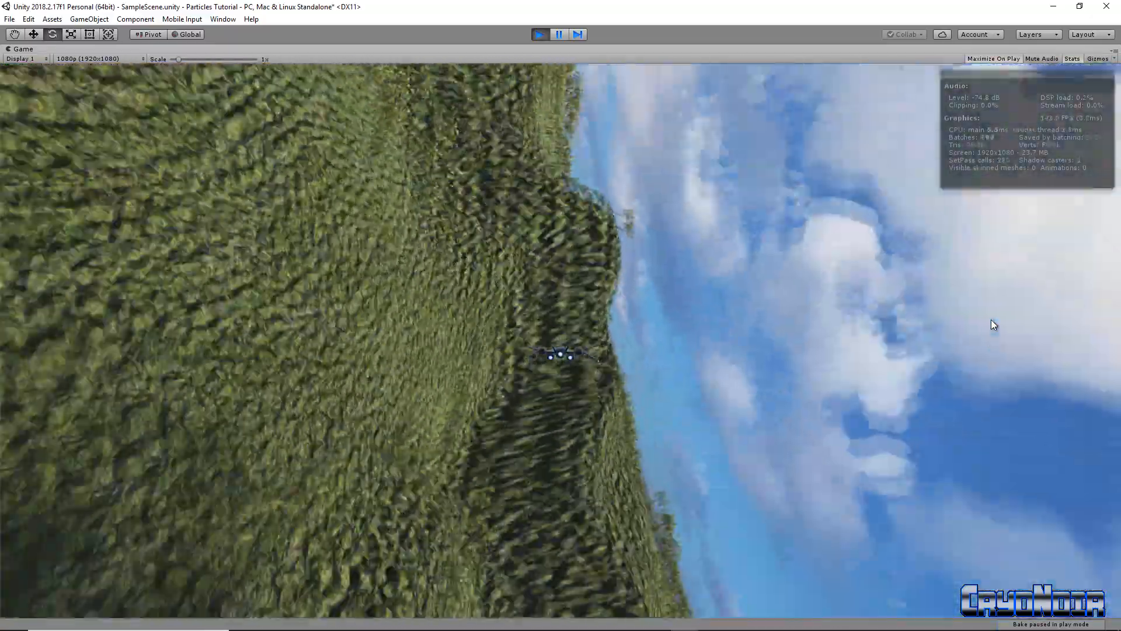
pyautogui.press('s')
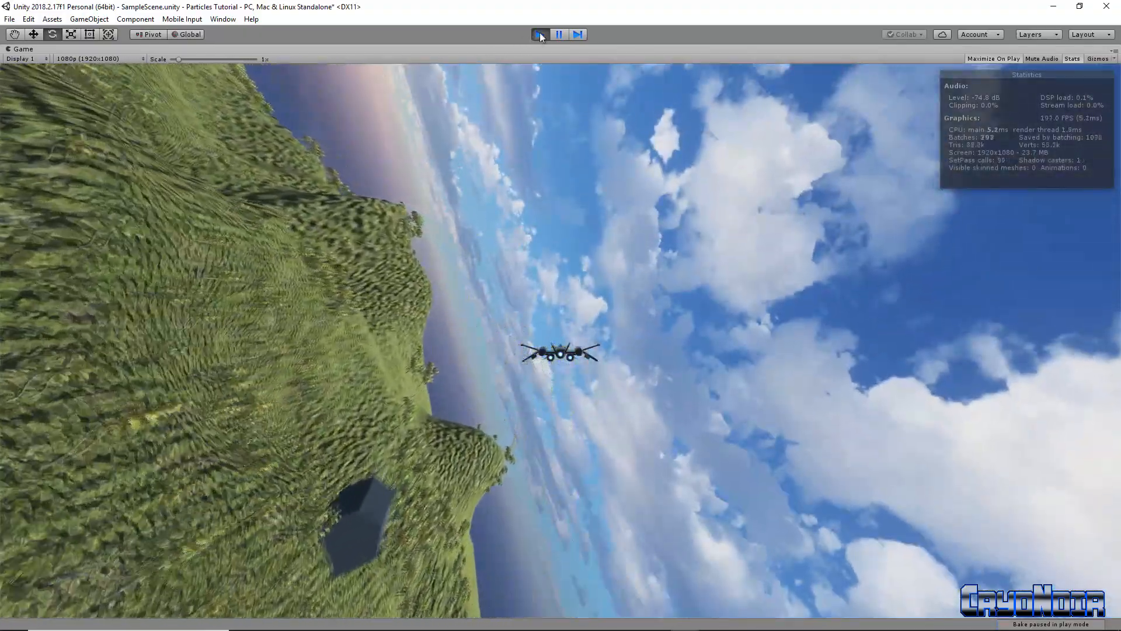
pyautogui.click(540, 34)
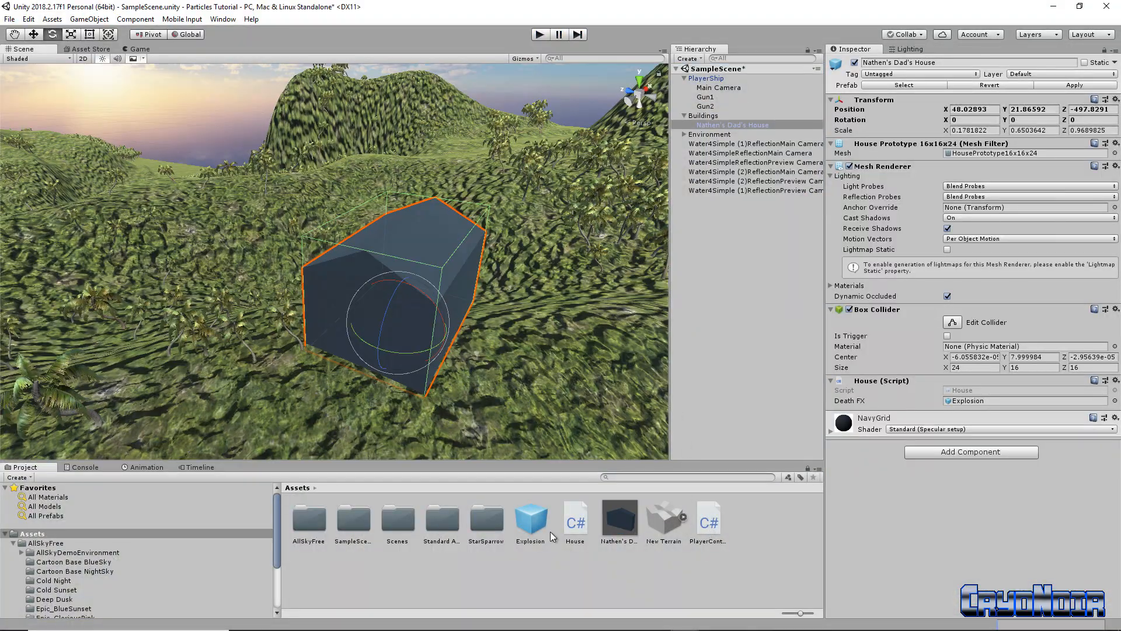
# Open House.cs in Visual Studio and Save All
pyautogui.click(575, 522)
pyautogui.click(709, 522)
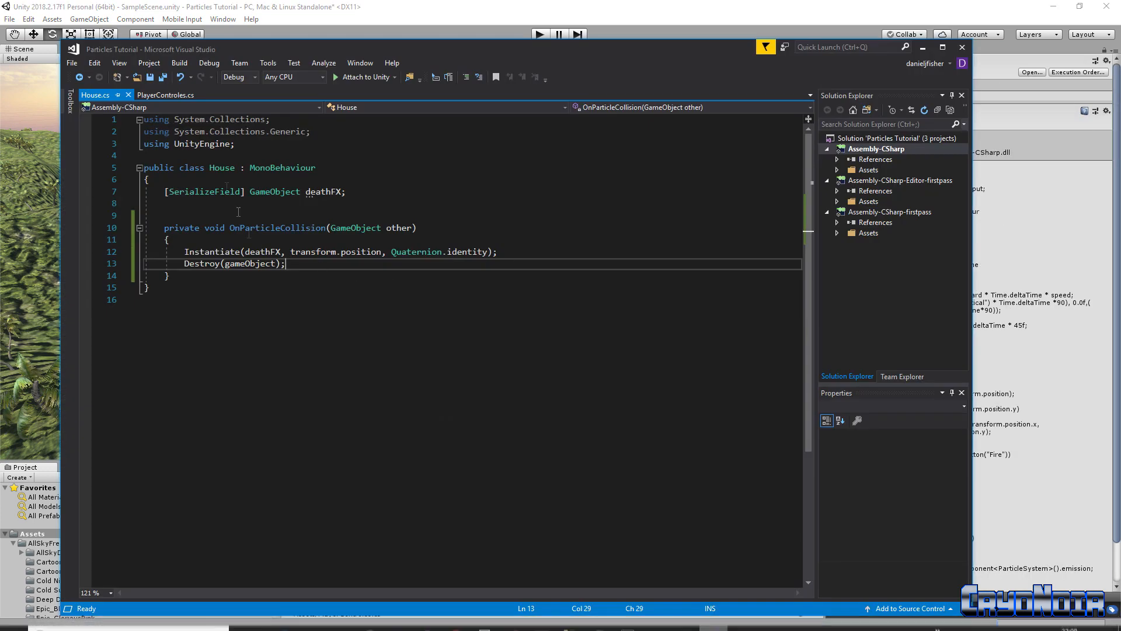
pyautogui.click(163, 77)
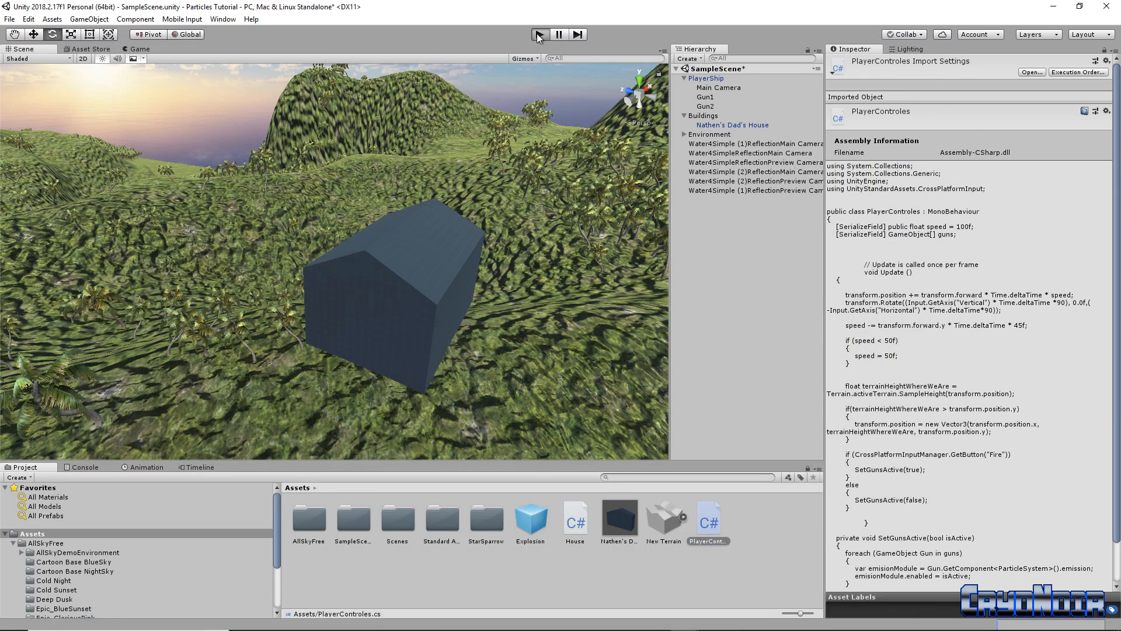
# Playtest the ship, check the Console's four out-of-view-frustum errors, stop, and press Play again
pyautogui.click(539, 35)
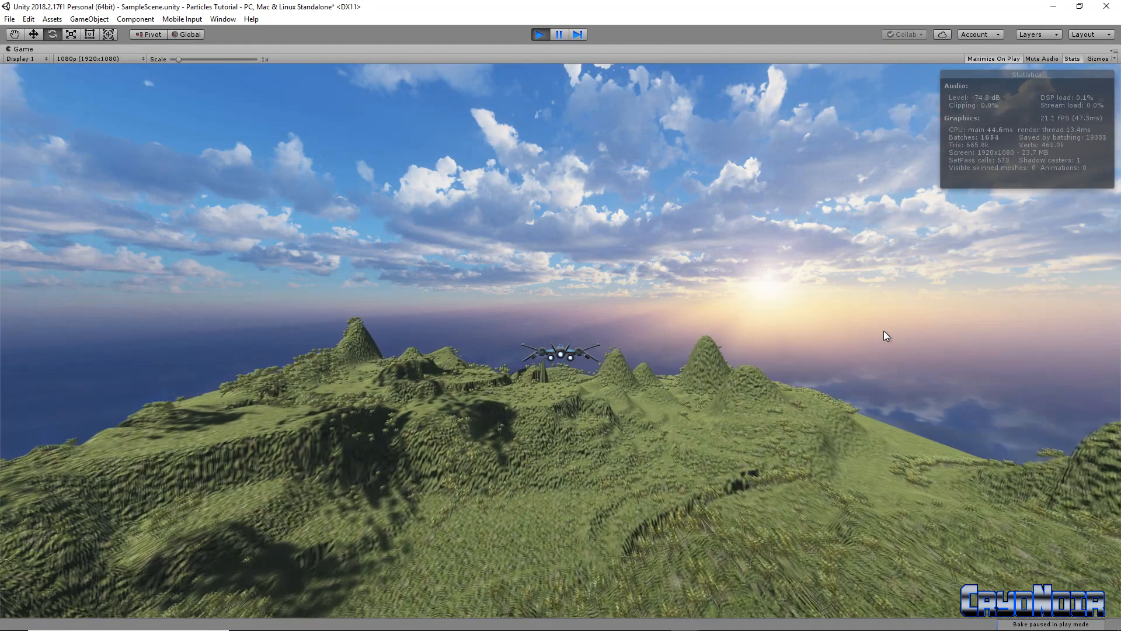
pyautogui.press('d')
pyautogui.press('a')
pyautogui.press('d')
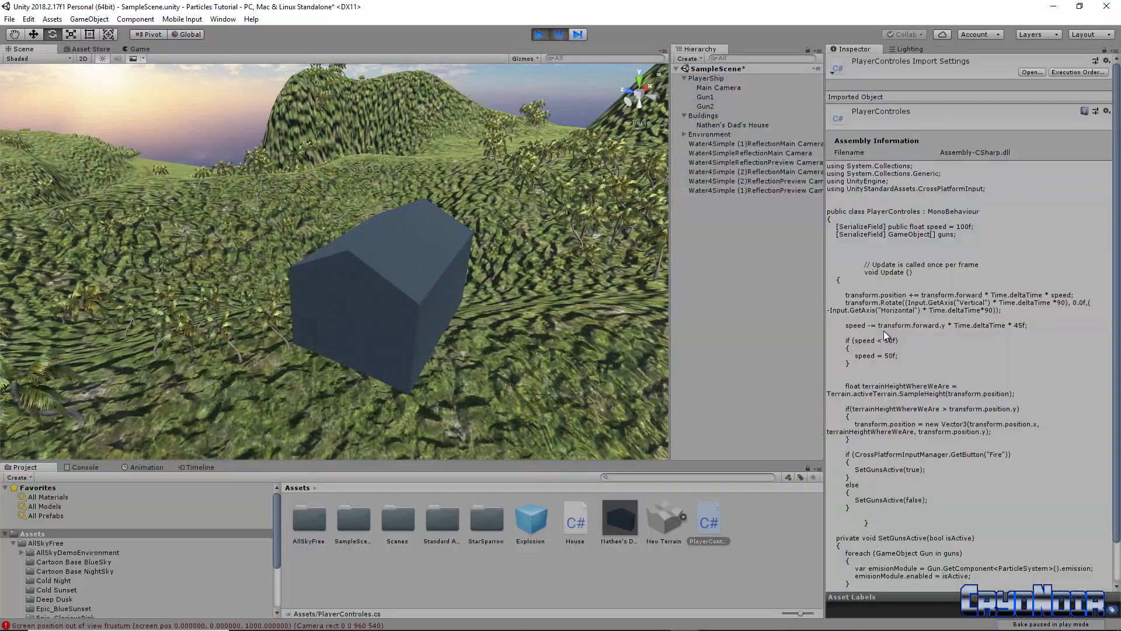
pyautogui.click(261, 624)
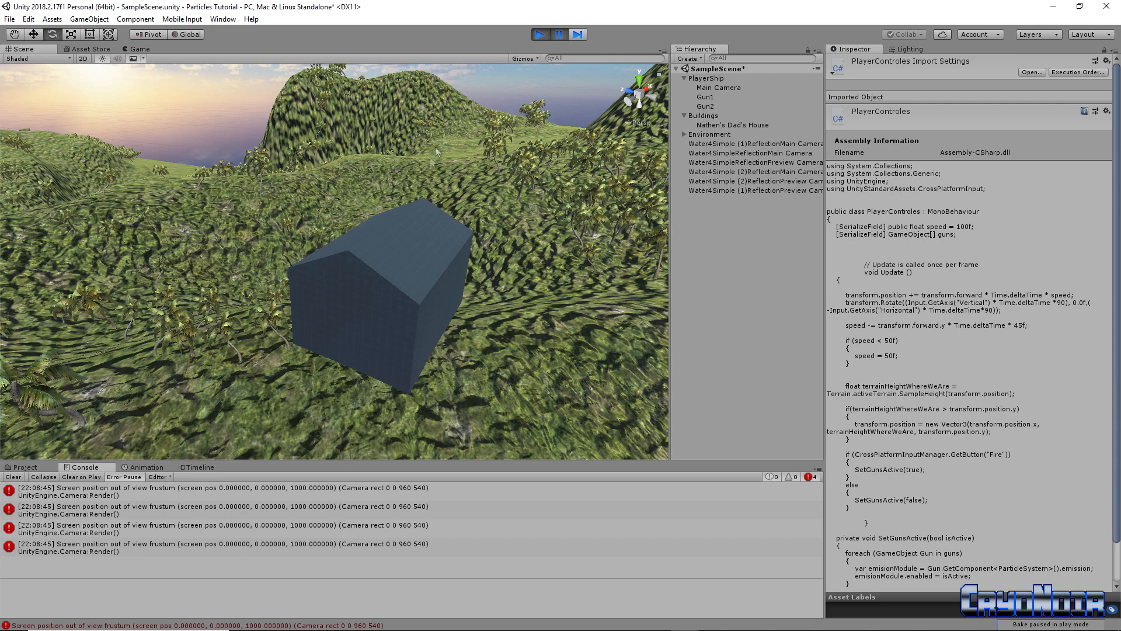
pyautogui.click(539, 35)
pyautogui.click(540, 36)
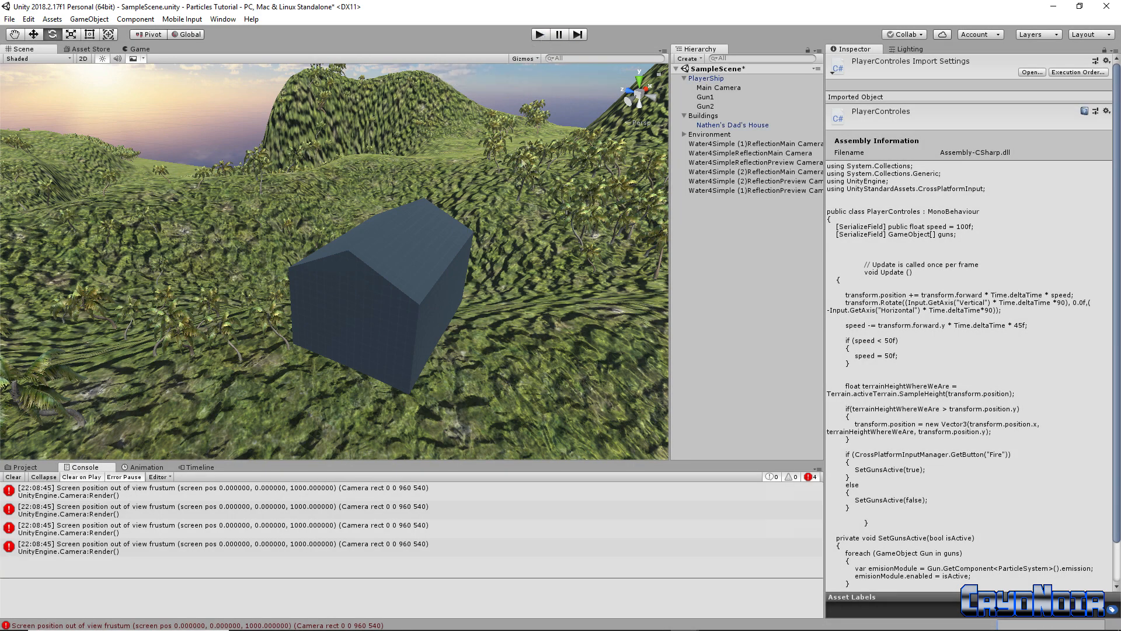
# Run another playtest flight of the ship over the island
pyautogui.click(540, 35)
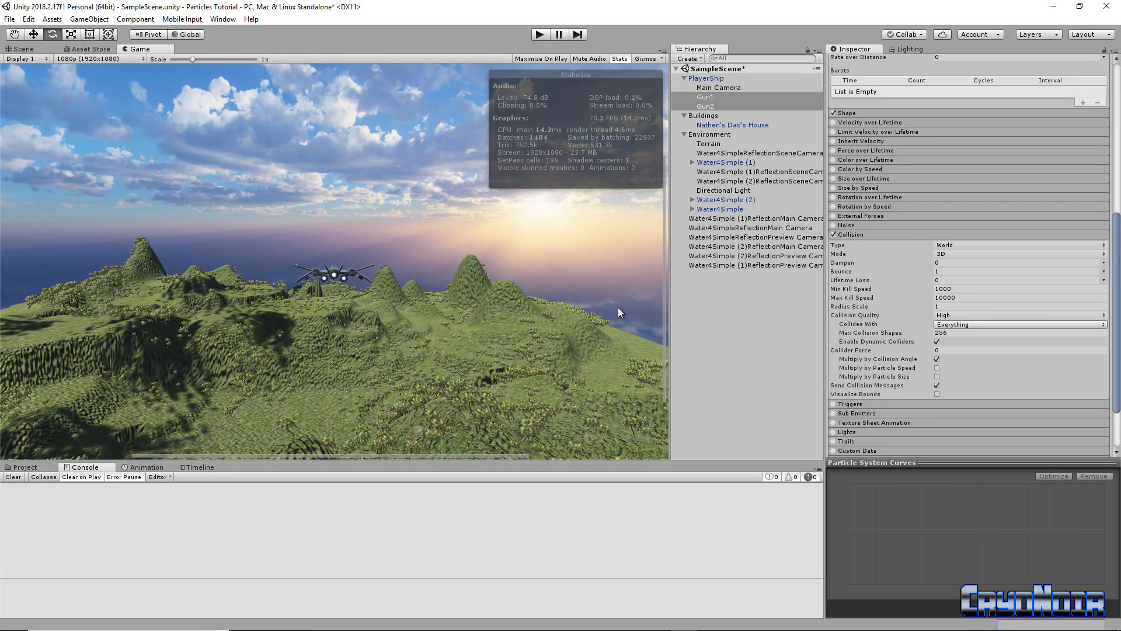
pyautogui.moveTo(713, 624)
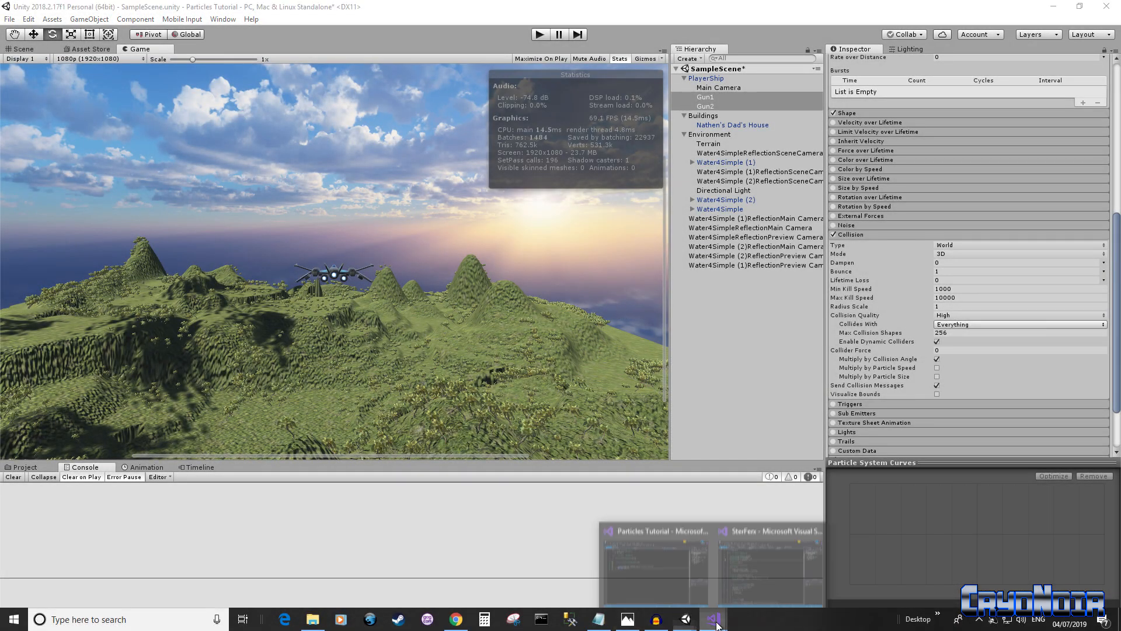
pyautogui.click(640, 576)
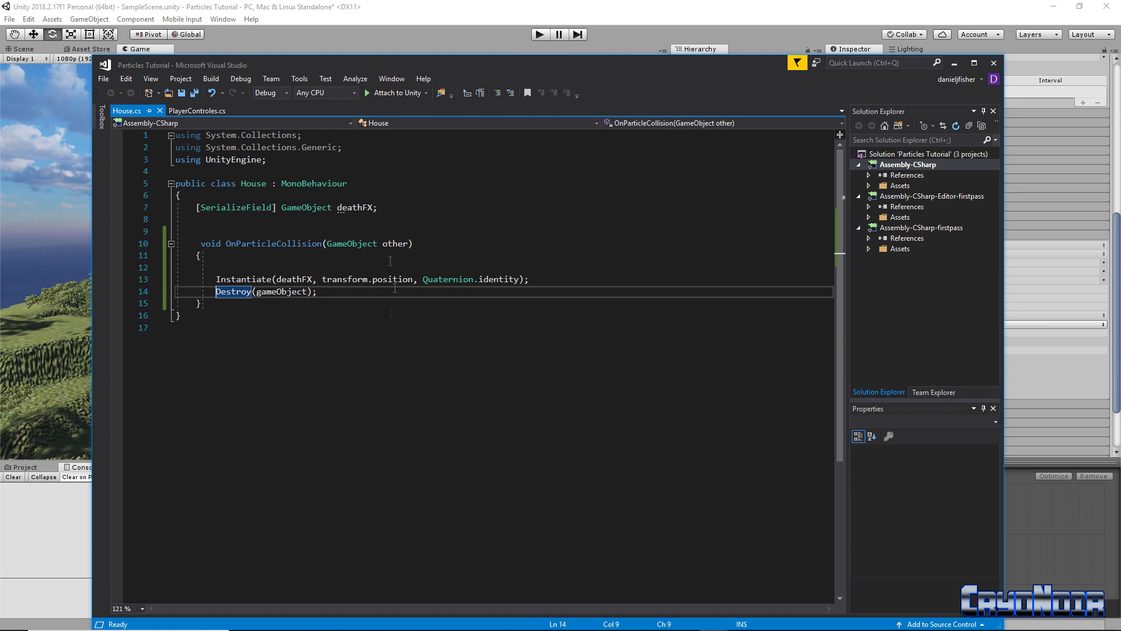
pyautogui.click(954, 63)
pyautogui.scroll(2, 944, 297)
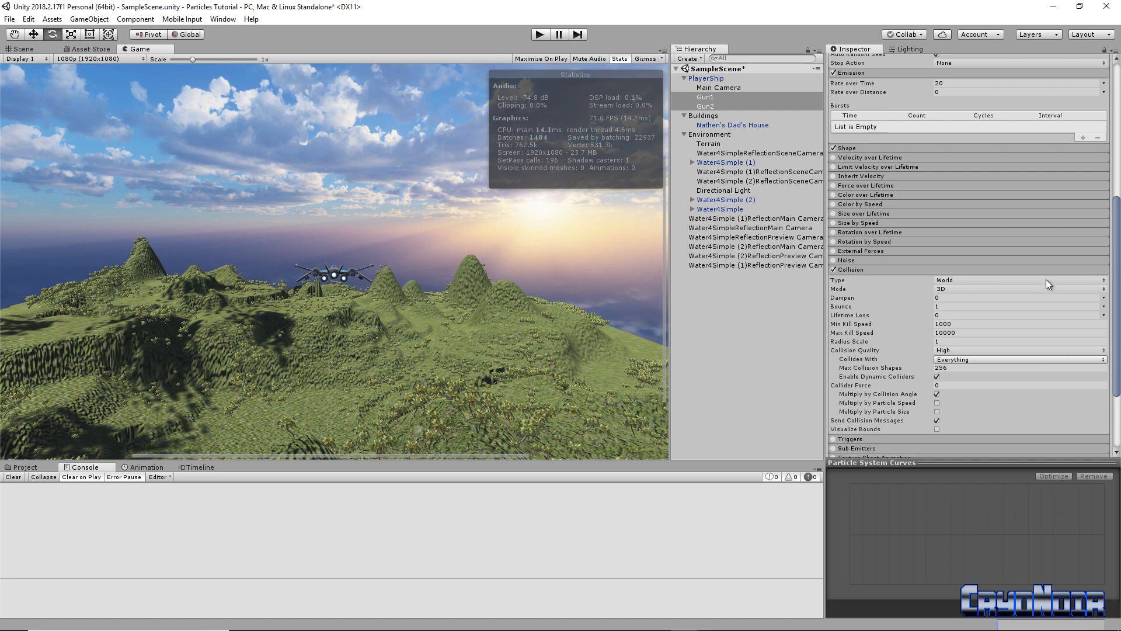
# Keep Gun1's particle Collision Type on World and start Play to test it
pyautogui.click(1045, 279)
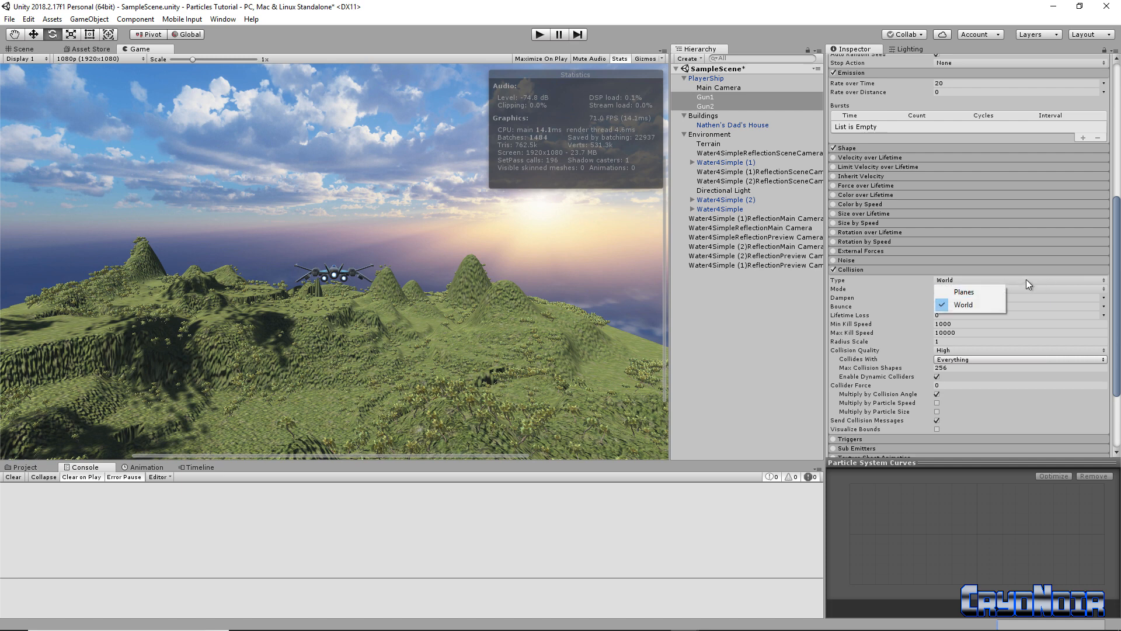
pyautogui.click(961, 306)
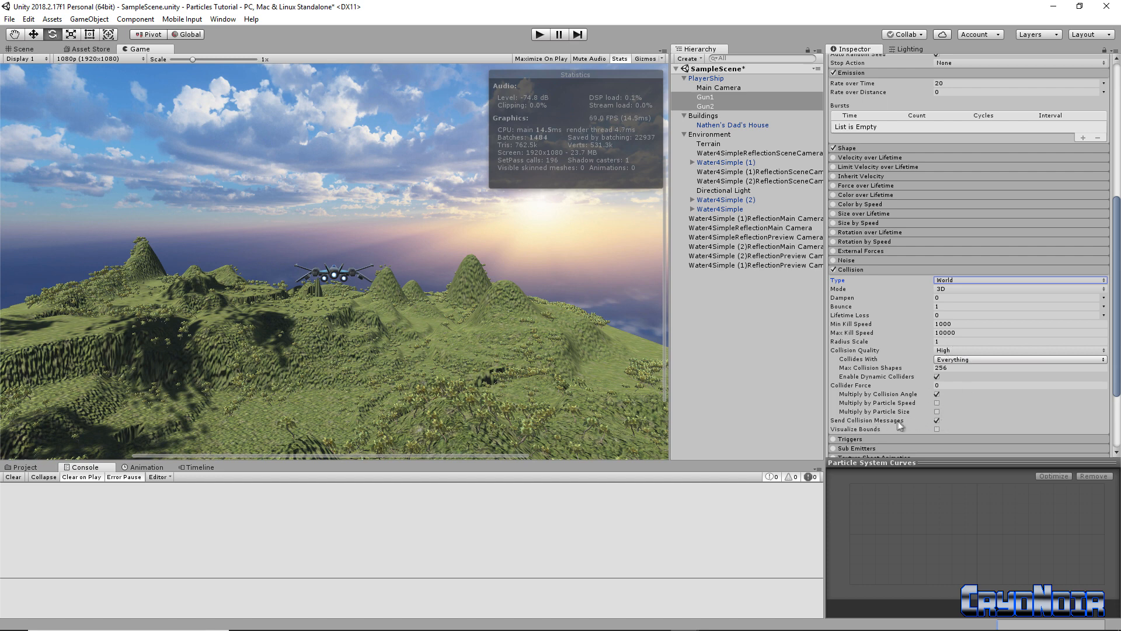
pyautogui.click(540, 35)
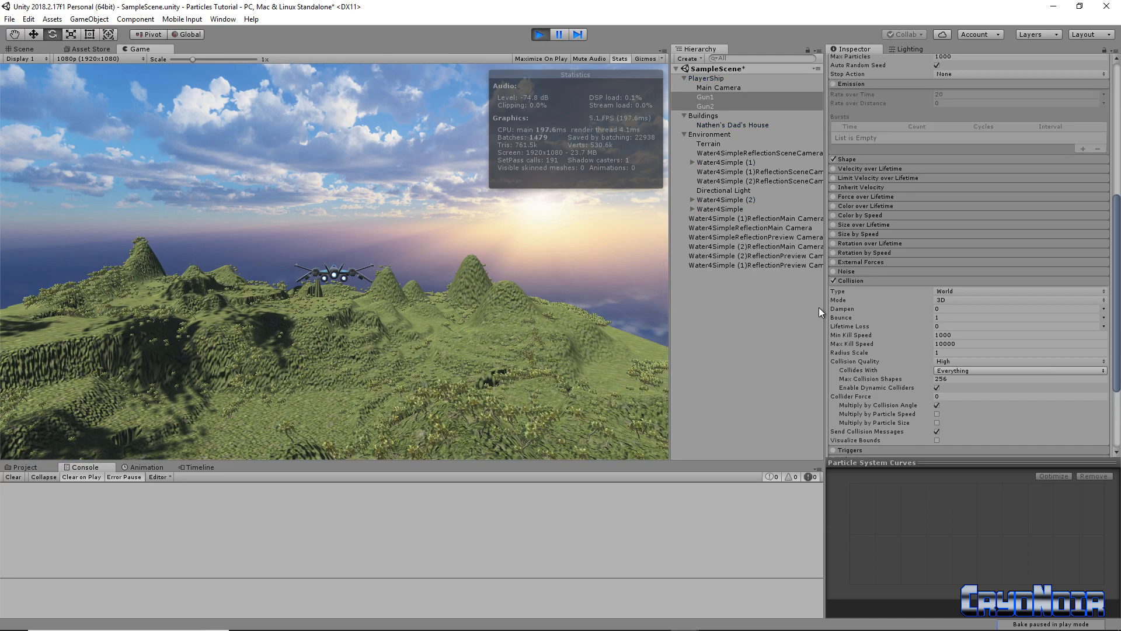
# Bank and pitch the ship around with A, D and S toward the island
pyautogui.press('d')
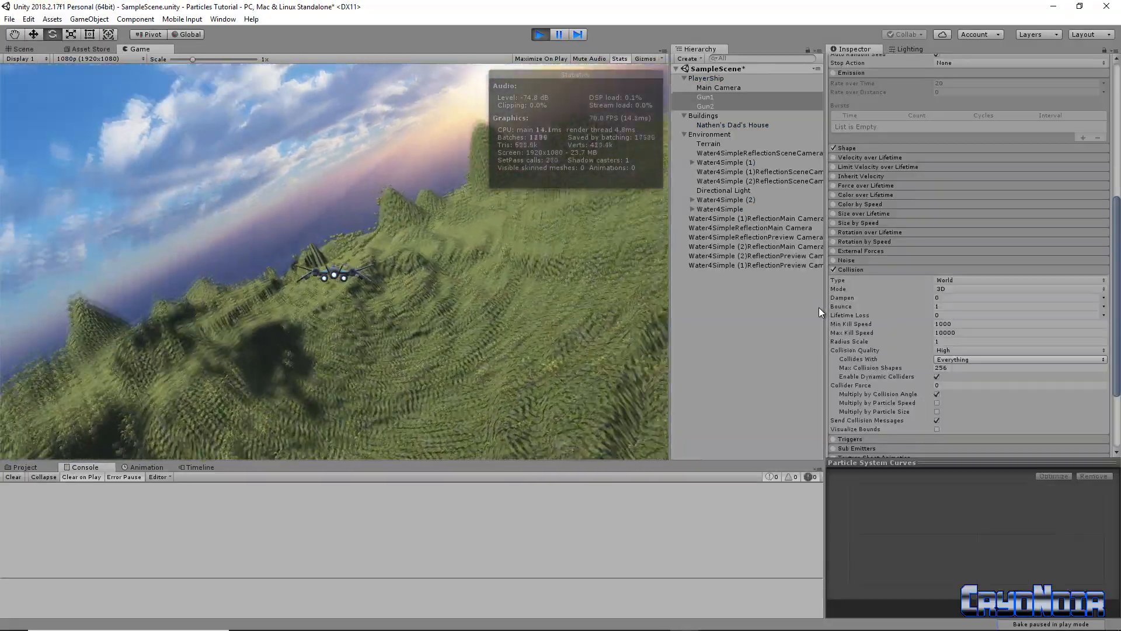
pyautogui.press('s')
pyautogui.press('s')
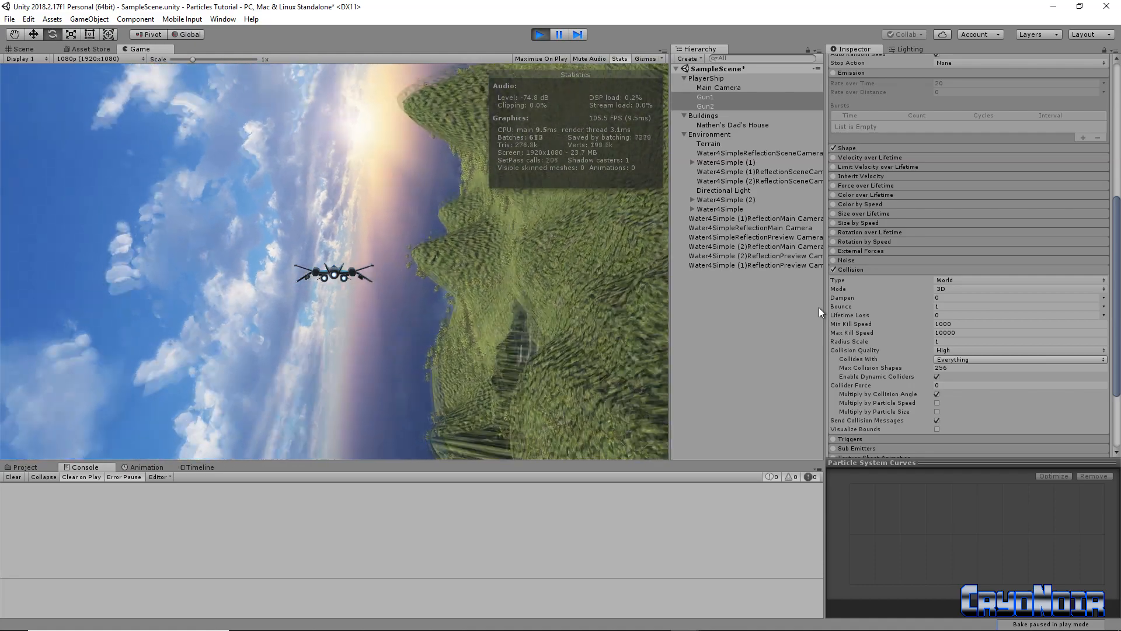
pyautogui.press('a')
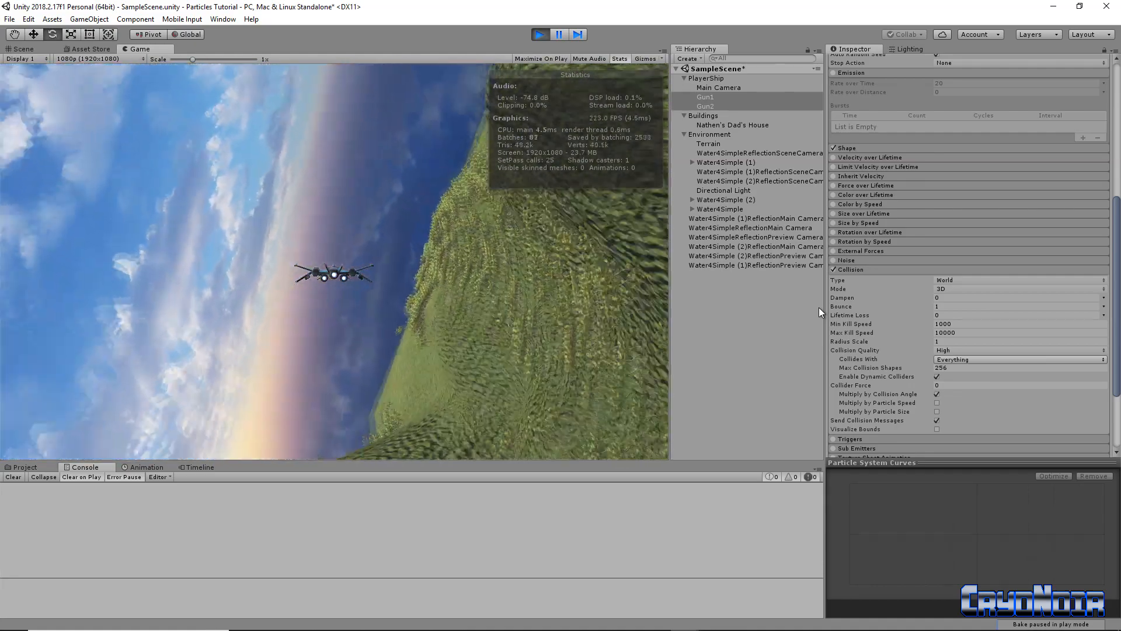
pyautogui.press('s')
pyautogui.press('s')
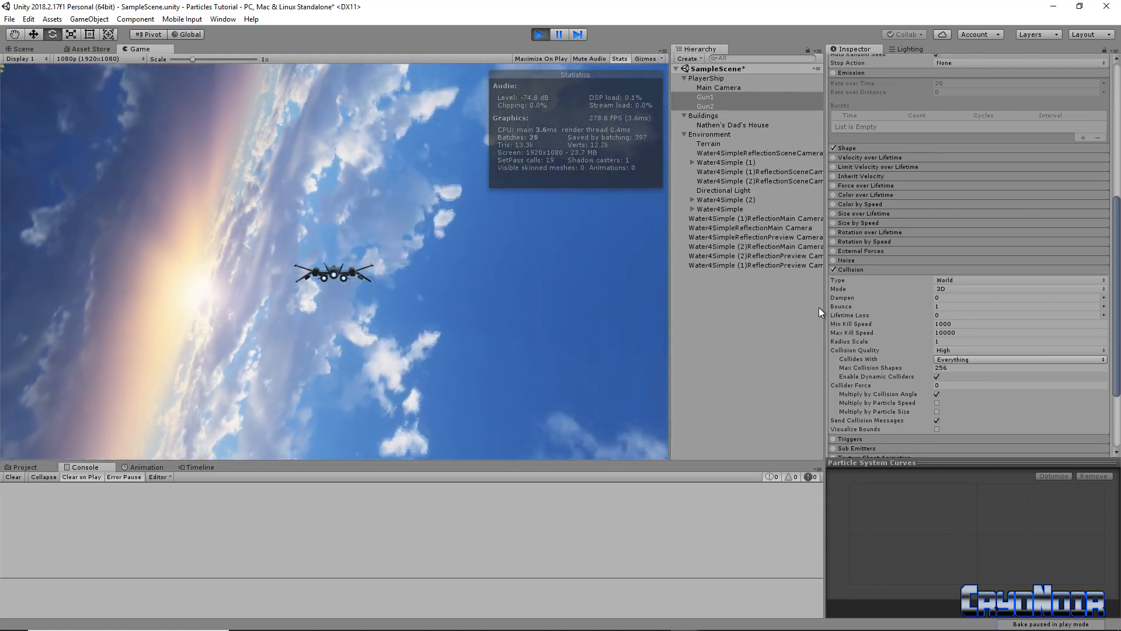
pyautogui.press('a')
pyautogui.press('s')
pyautogui.press('d')
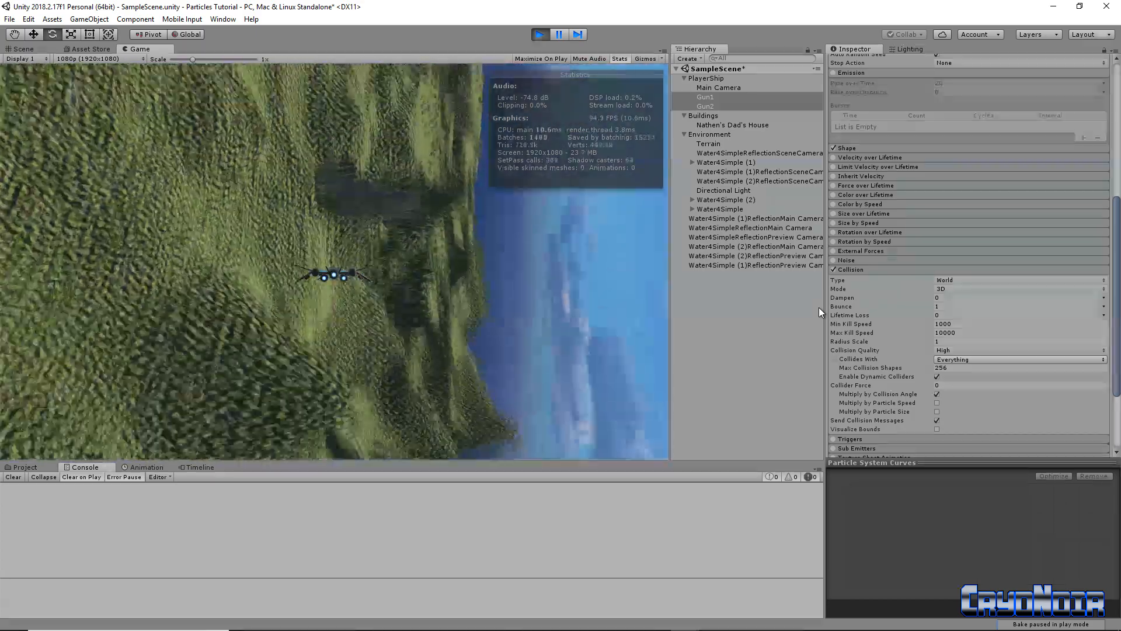
# Fire the guns at the house until it explodes, then pull away and stop Play
pyautogui.press('d')
pyautogui.press('space')
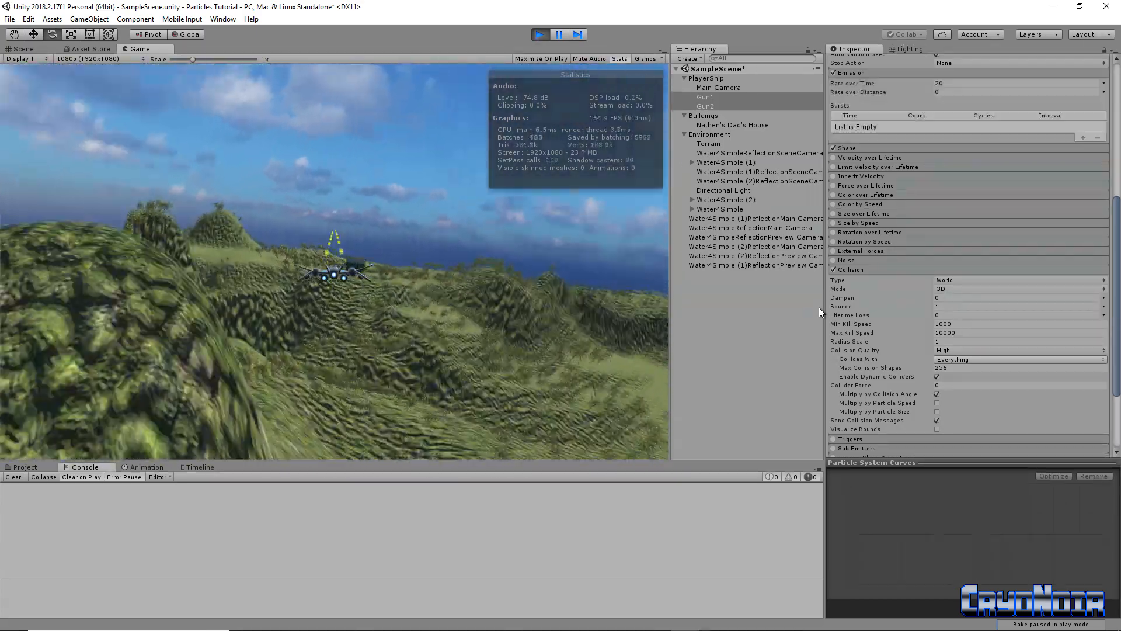
pyautogui.press('s')
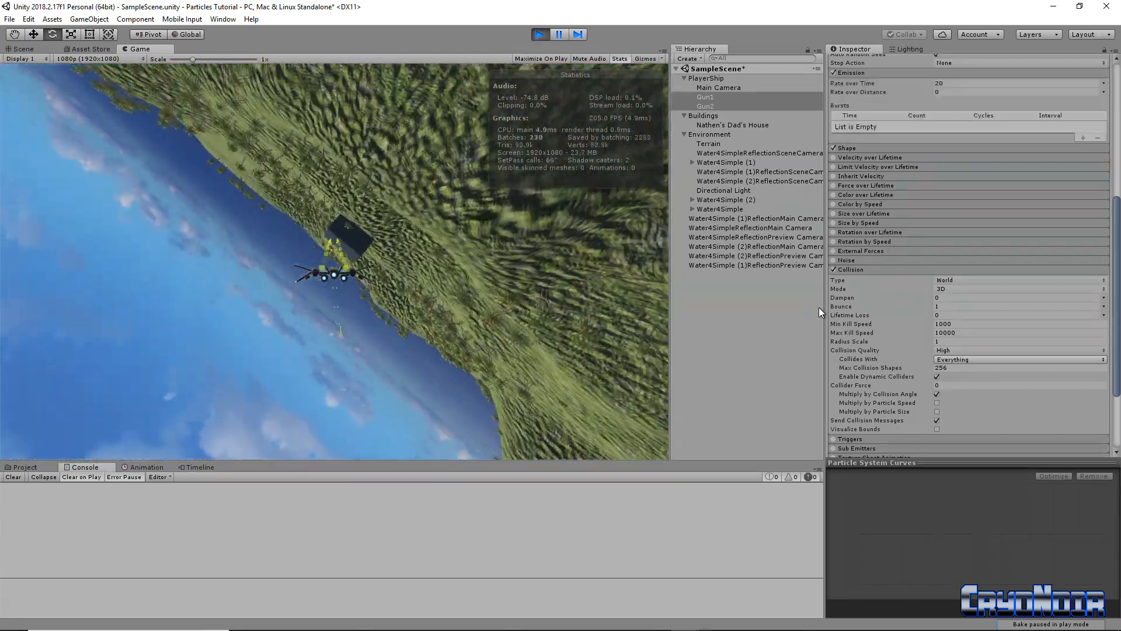
pyautogui.press('a')
pyautogui.press('s')
pyautogui.press('a')
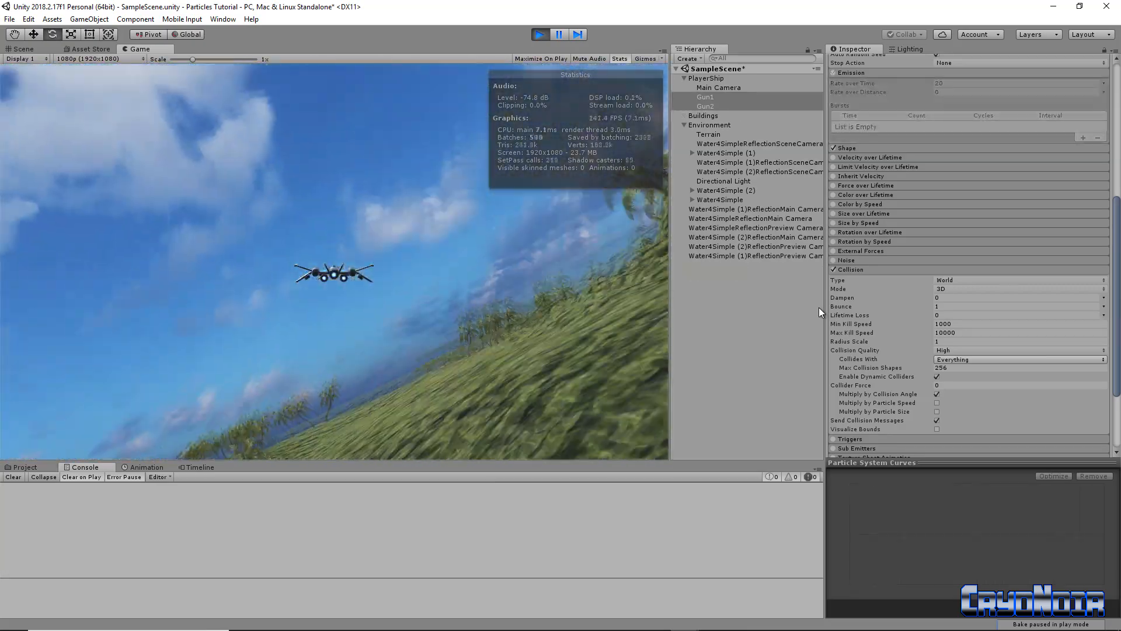
pyautogui.press('w')
pyautogui.press('s')
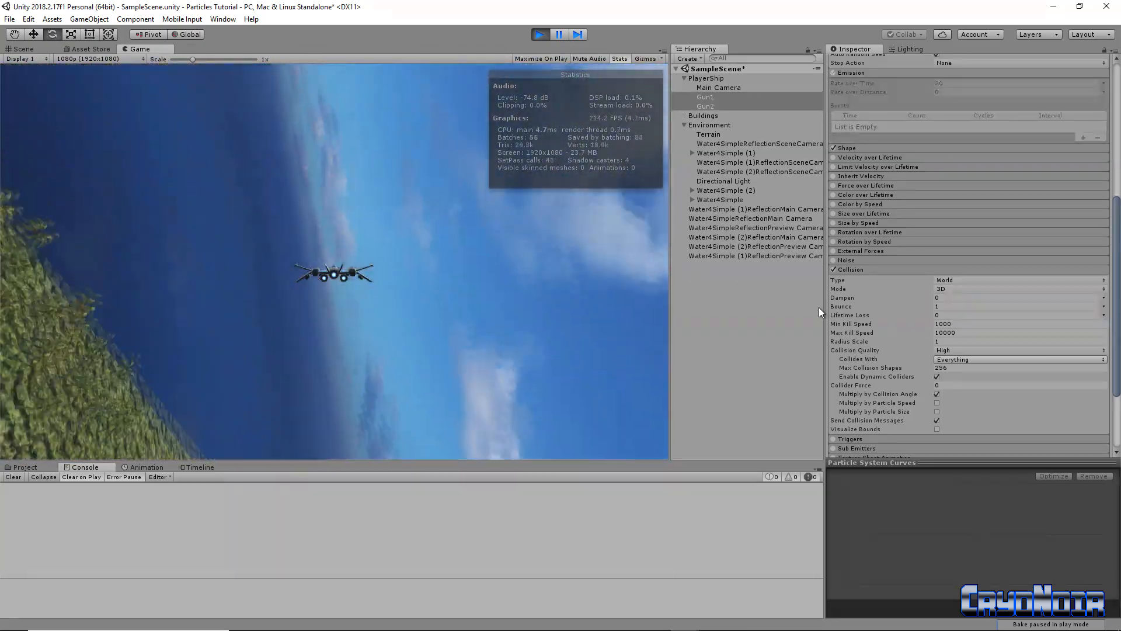
pyautogui.press('space')
pyautogui.press('s')
pyautogui.press('space')
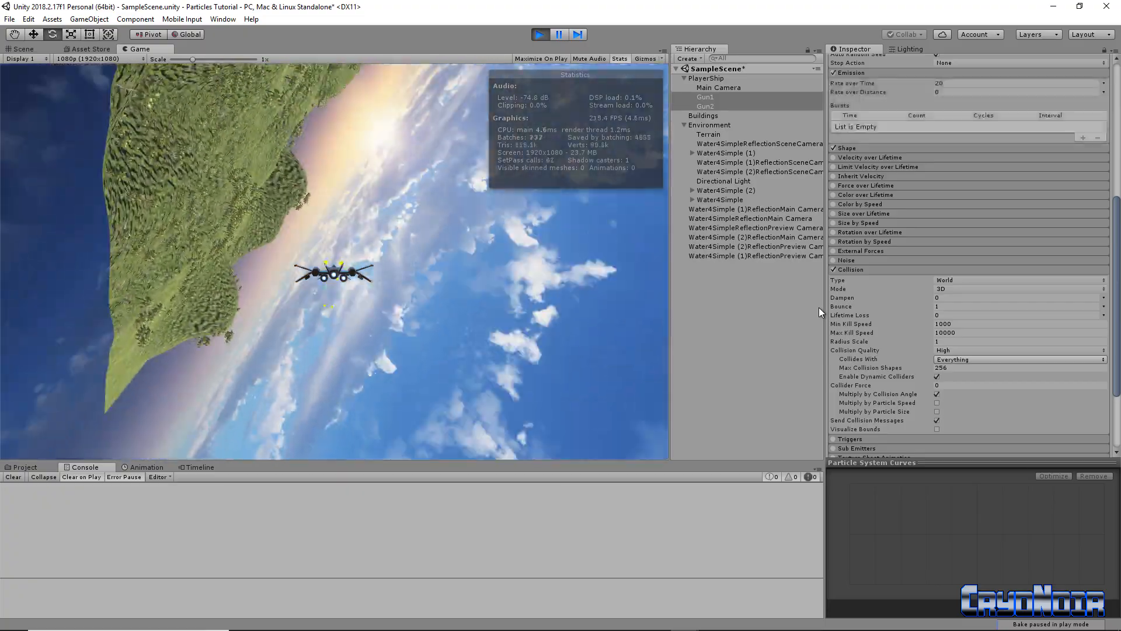
pyautogui.press('d')
pyautogui.press('space')
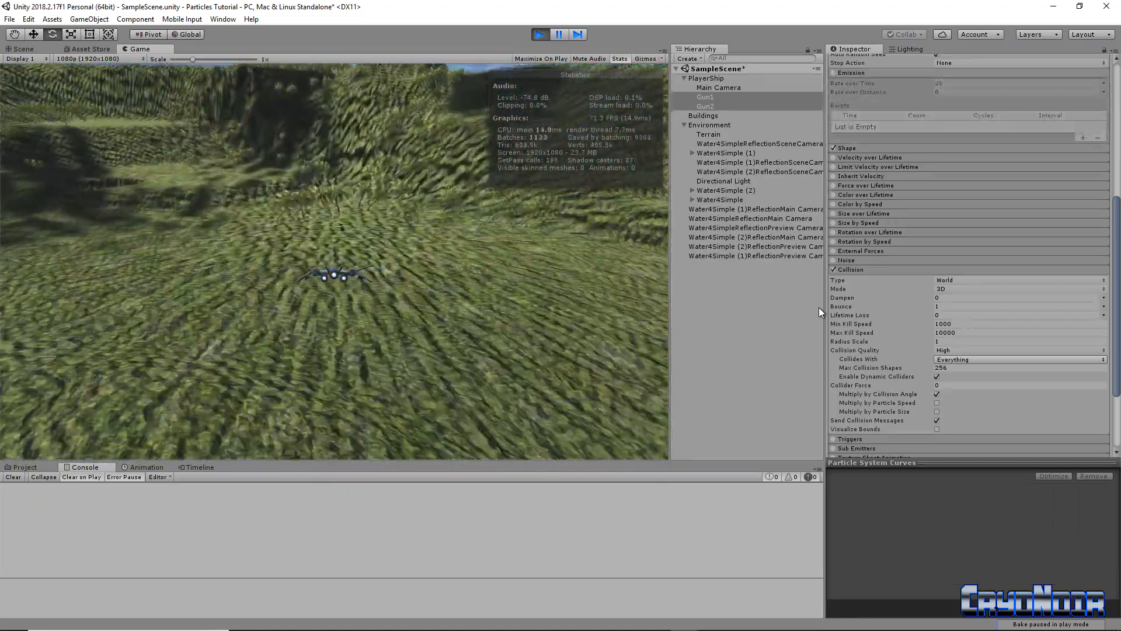
pyautogui.press('s')
pyautogui.press('w')
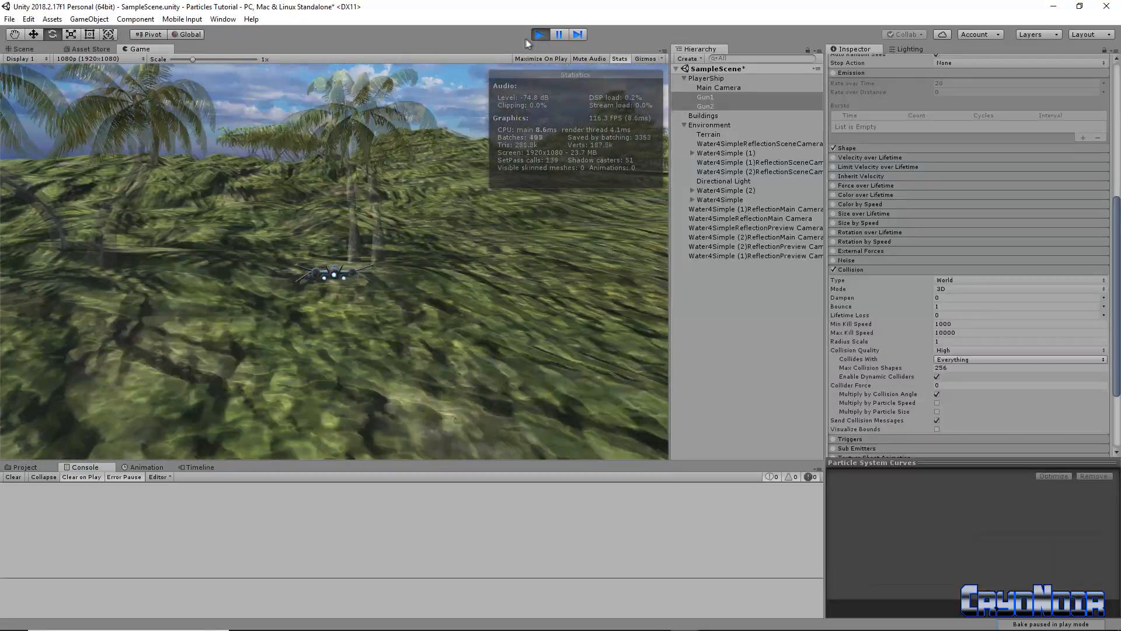
pyautogui.click(539, 35)
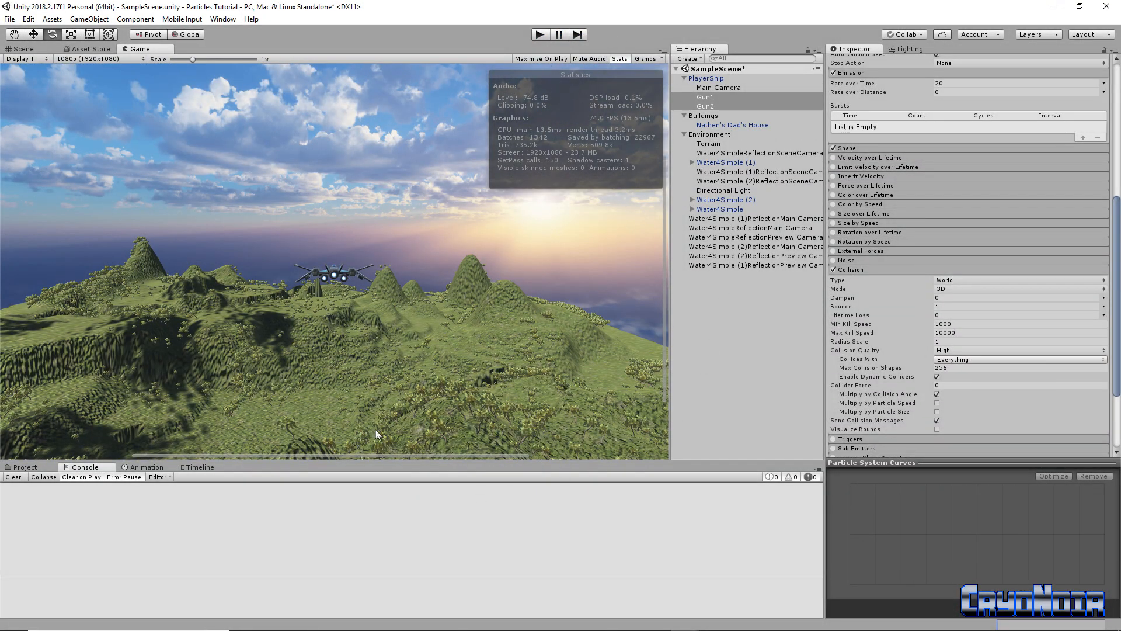
# Place the Explosion prefab in the scene and raise its max Start Speed to 344.9
pyautogui.click(26, 471)
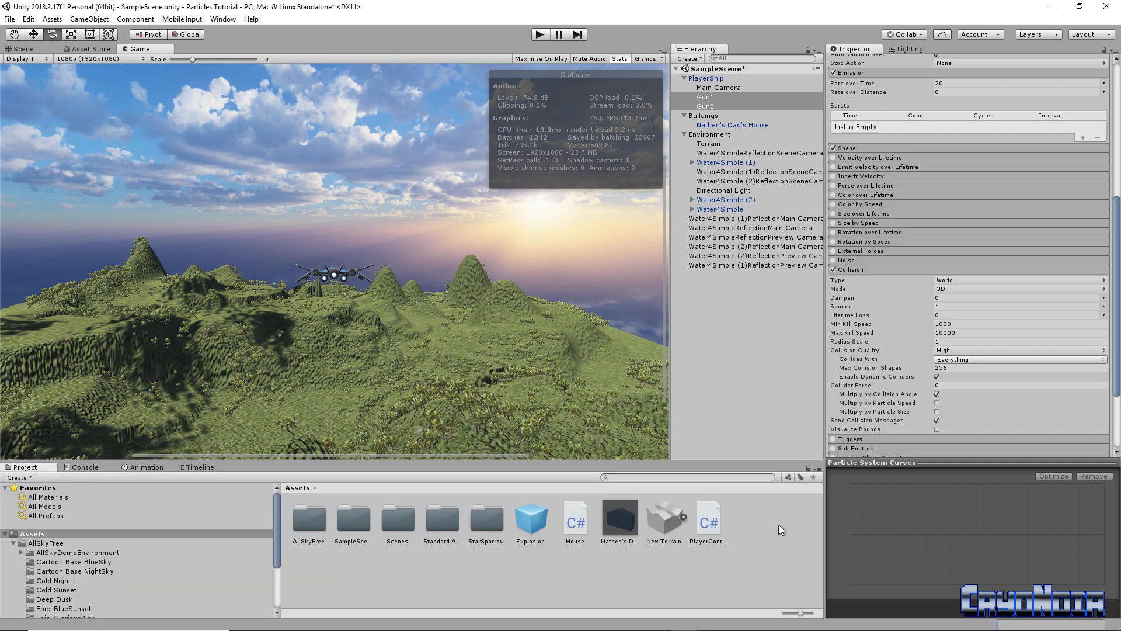
pyautogui.click(541, 523)
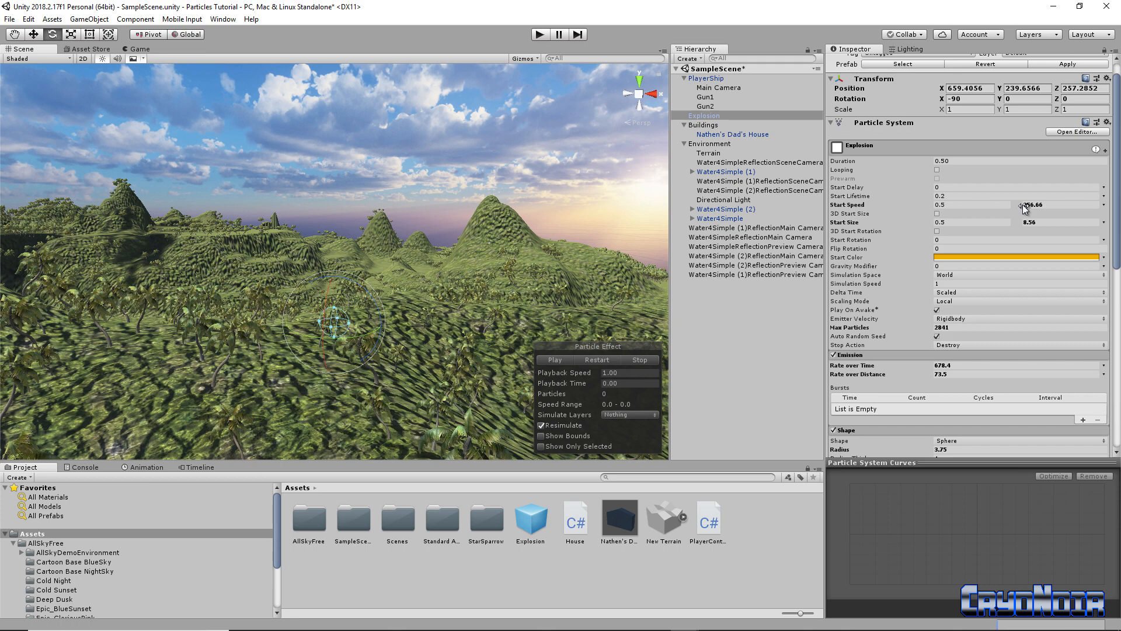
pyautogui.moveTo(1025, 208); pyautogui.dragTo(1108, 208)
pyautogui.click(552, 360)
pyautogui.click(552, 360)
pyautogui.click(552, 360)
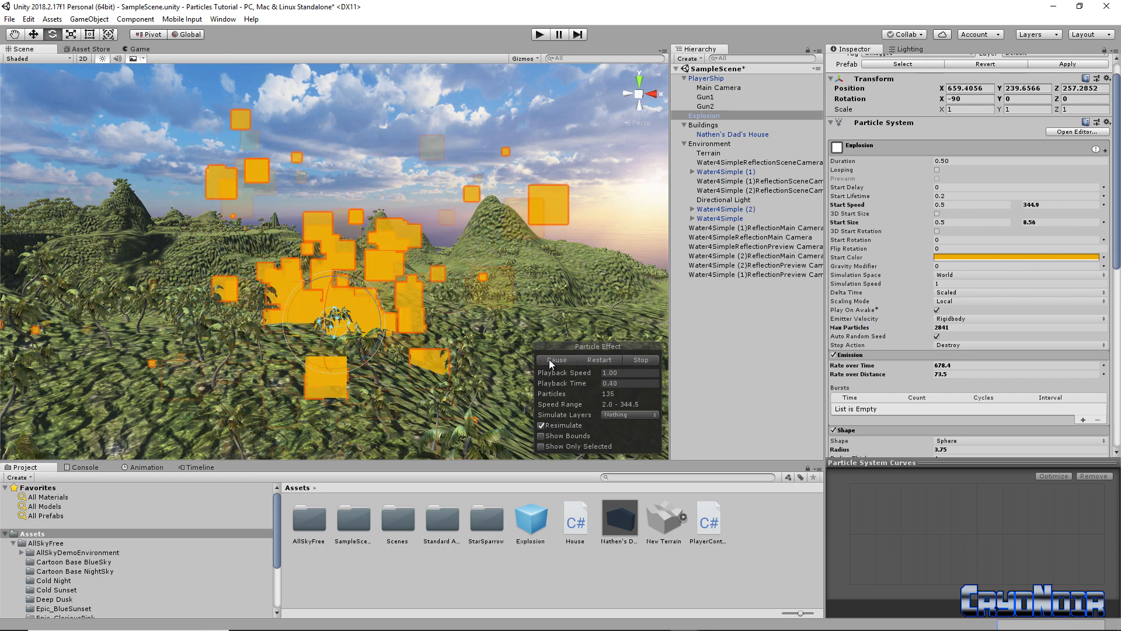
pyautogui.click(552, 360)
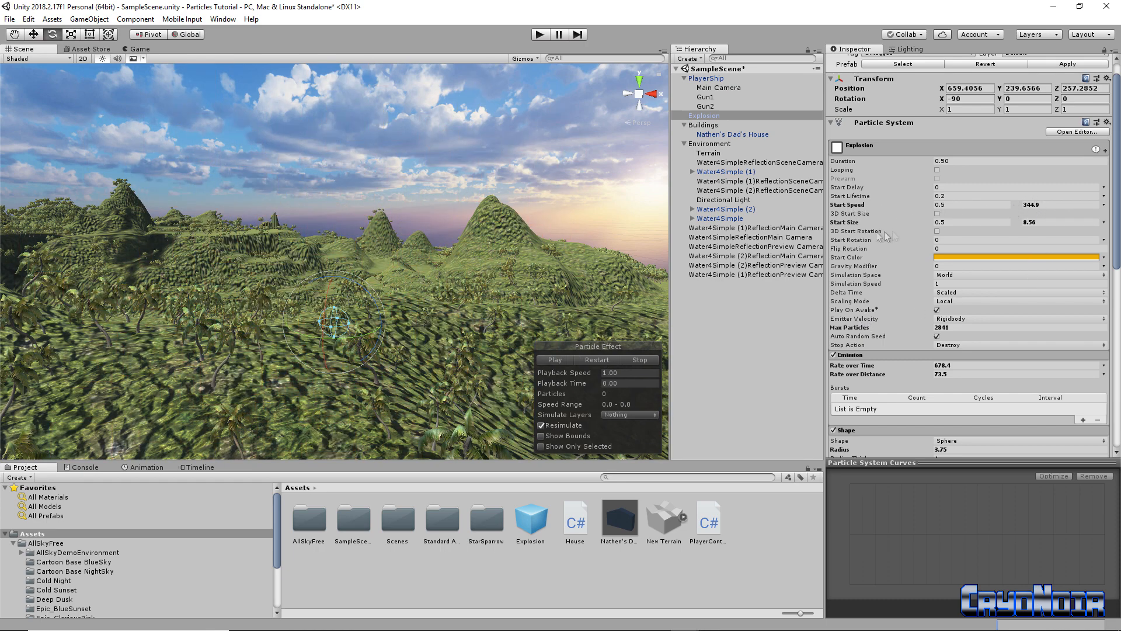
# Set the Explosion's max Start Size to 25.36 and replay the burst
pyautogui.moveTo(1024, 223); pyautogui.dragTo(1052, 230)
pyautogui.click(552, 359)
pyautogui.click(1024, 223)
pyautogui.click(548, 359)
pyautogui.scroll(-12, 305, 311)
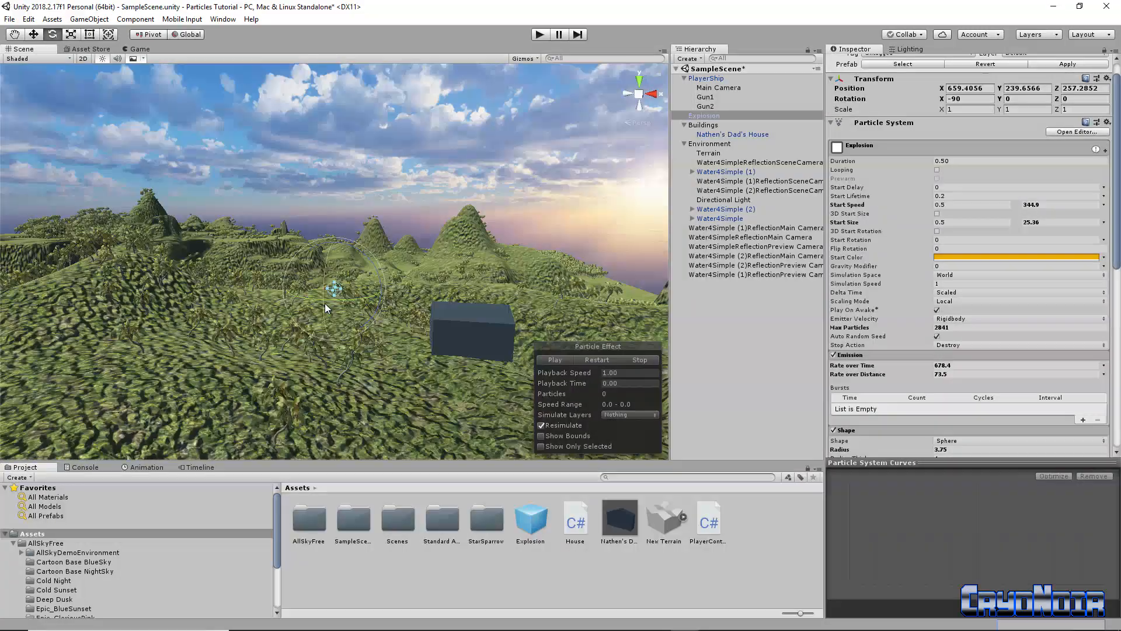
pyautogui.click(547, 359)
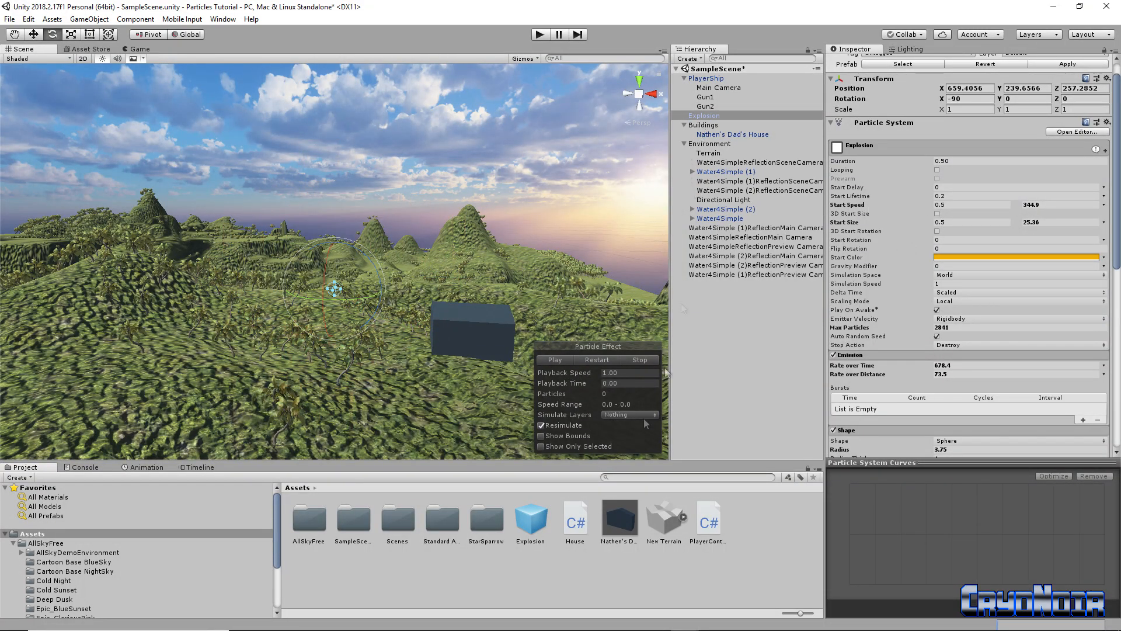
# Apply the tweaks to the Explosion prefab and delete its instance from the Hierarchy
pyautogui.scroll(1, 1078, 179)
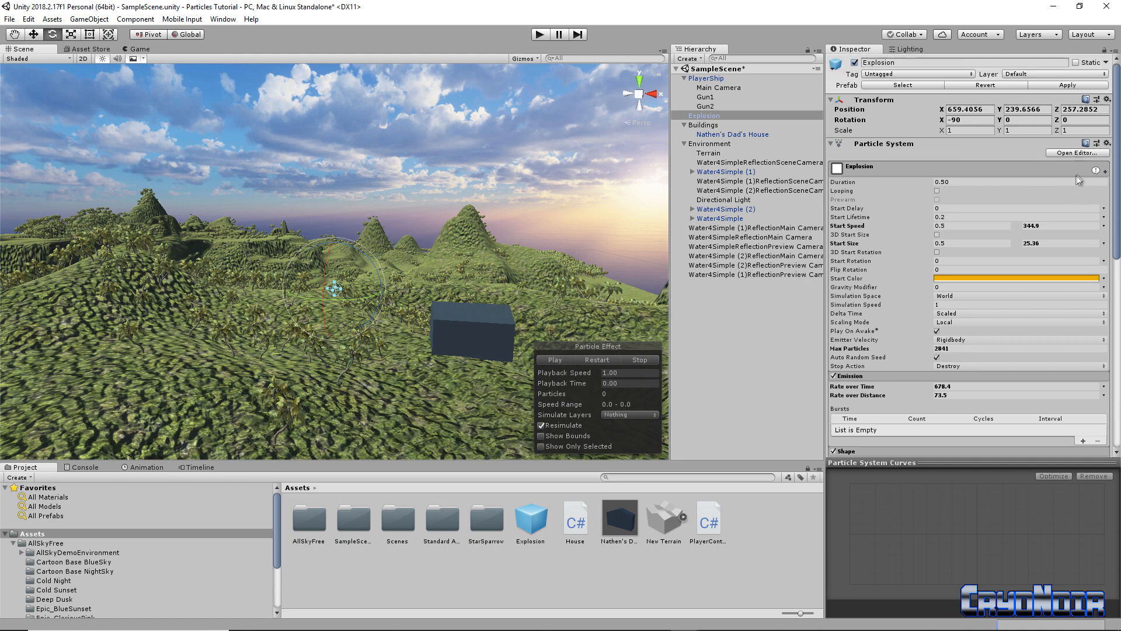
pyautogui.click(1067, 86)
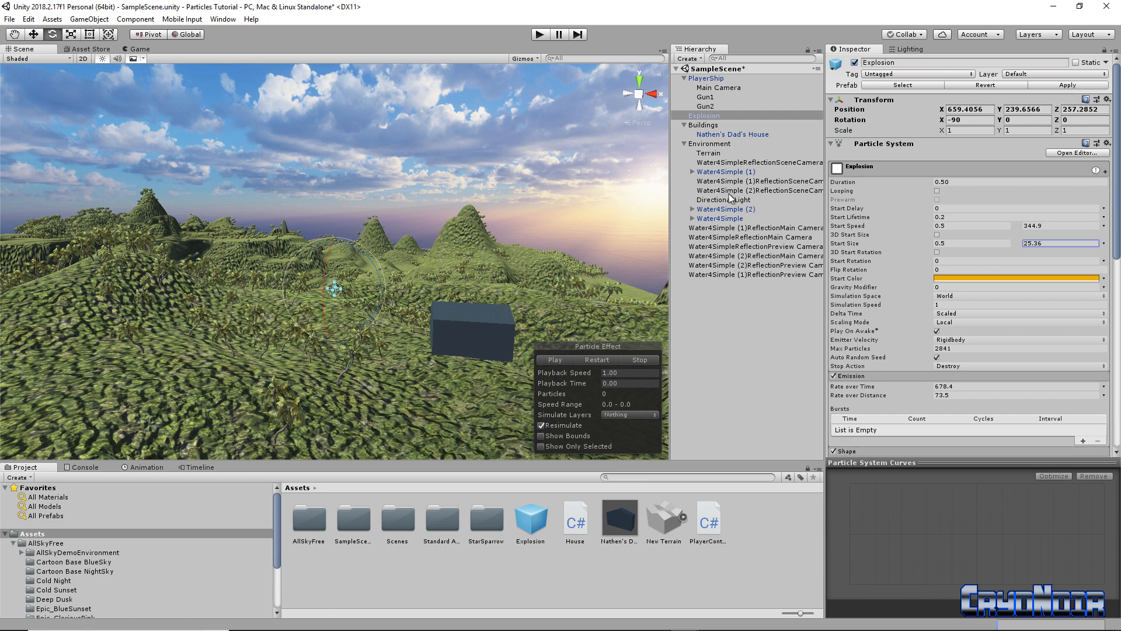
pyautogui.click(706, 116)
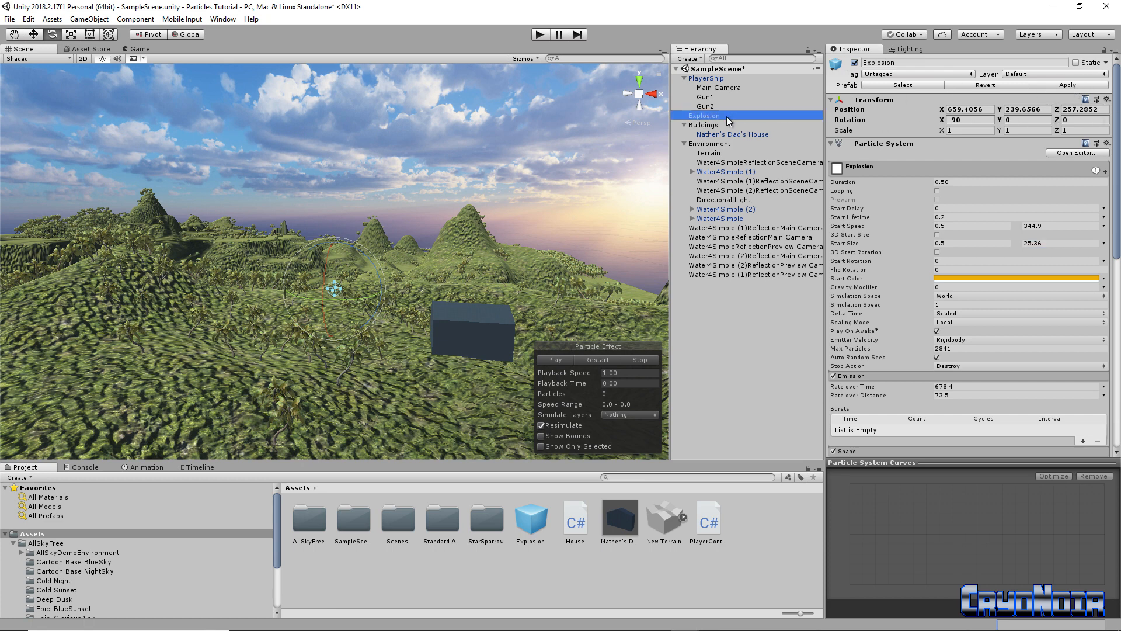
pyautogui.click(728, 116)
pyautogui.press('BackSpace')
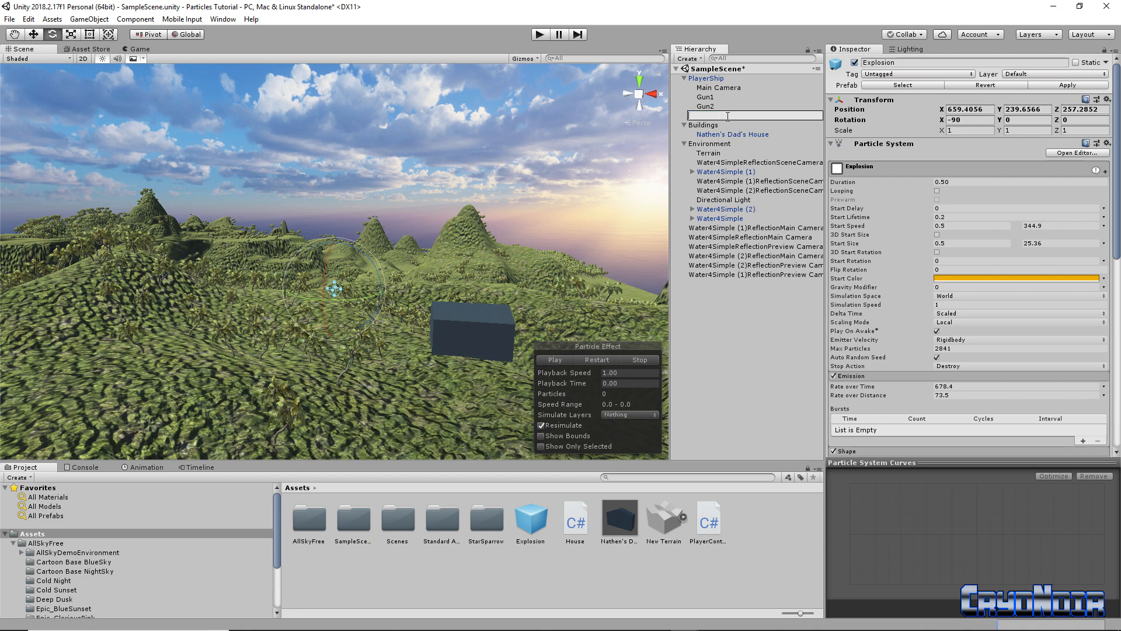
pyautogui.click(718, 236)
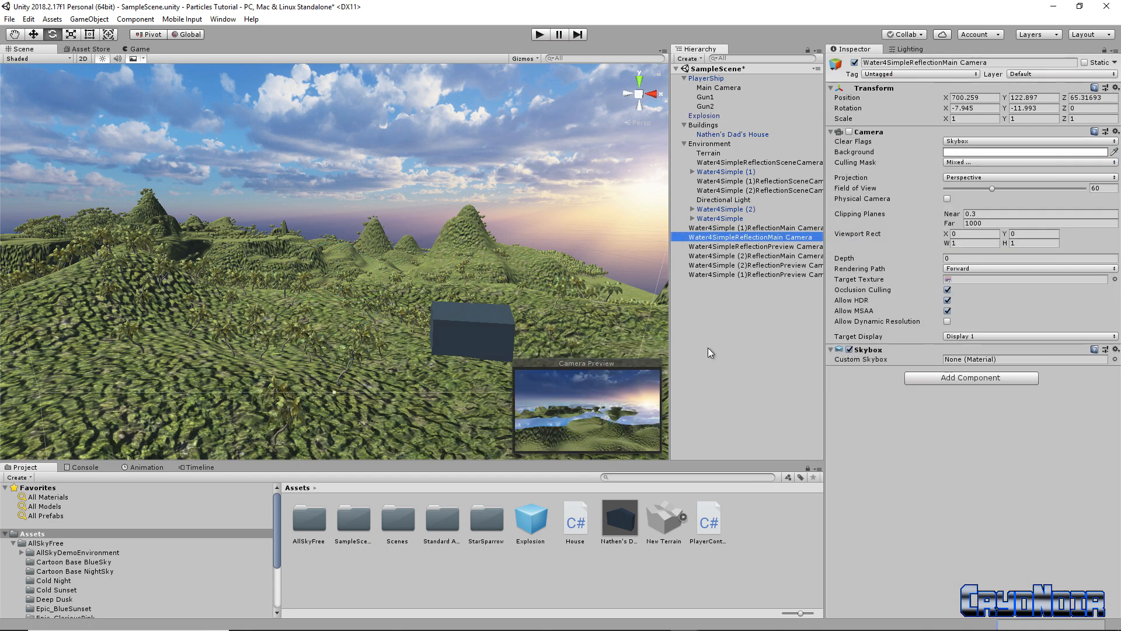
pyautogui.click(704, 116)
pyautogui.press('Delete')
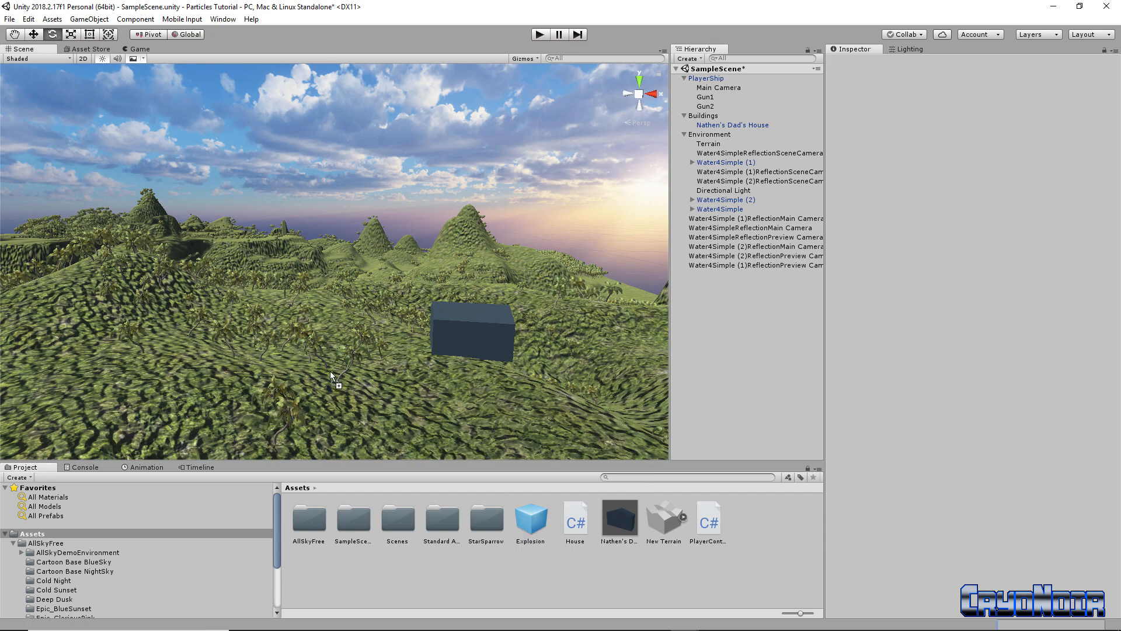
# Select the Explosion asset, press Delete on it, then orbit the view around the house
pyautogui.moveTo(331, 370); pyautogui.dragTo(330, 370)
pyautogui.click(534, 519)
pyautogui.press('Delete')
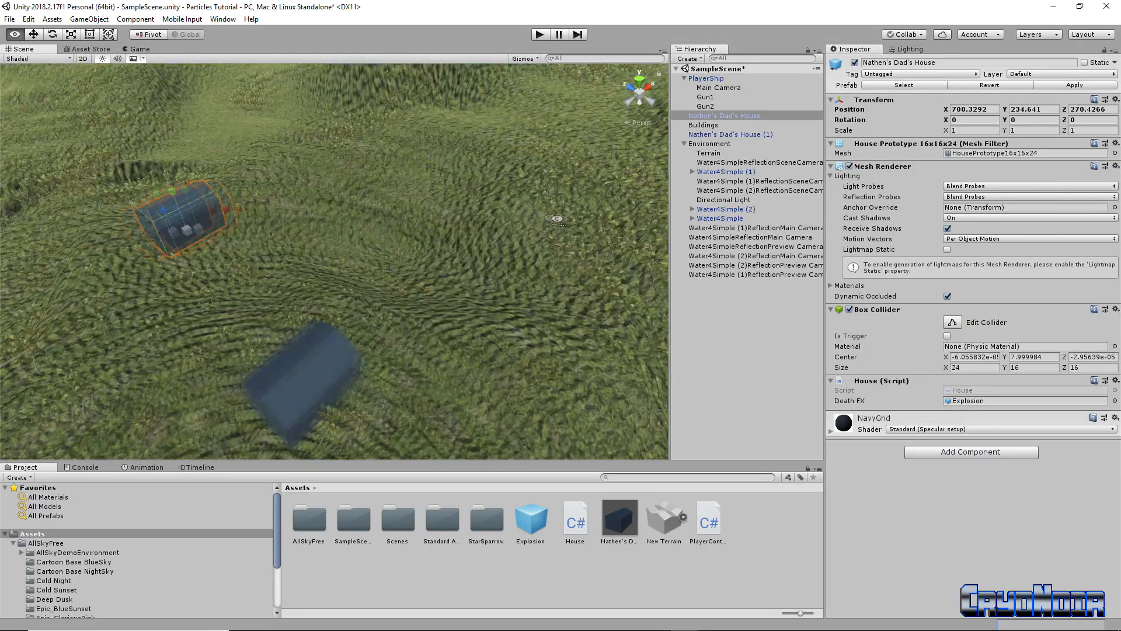
pyautogui.keyDown('alt'); pyautogui.moveTo(527, 225); pyautogui.dragTo(585, 328); pyautogui.keyUp('alt')
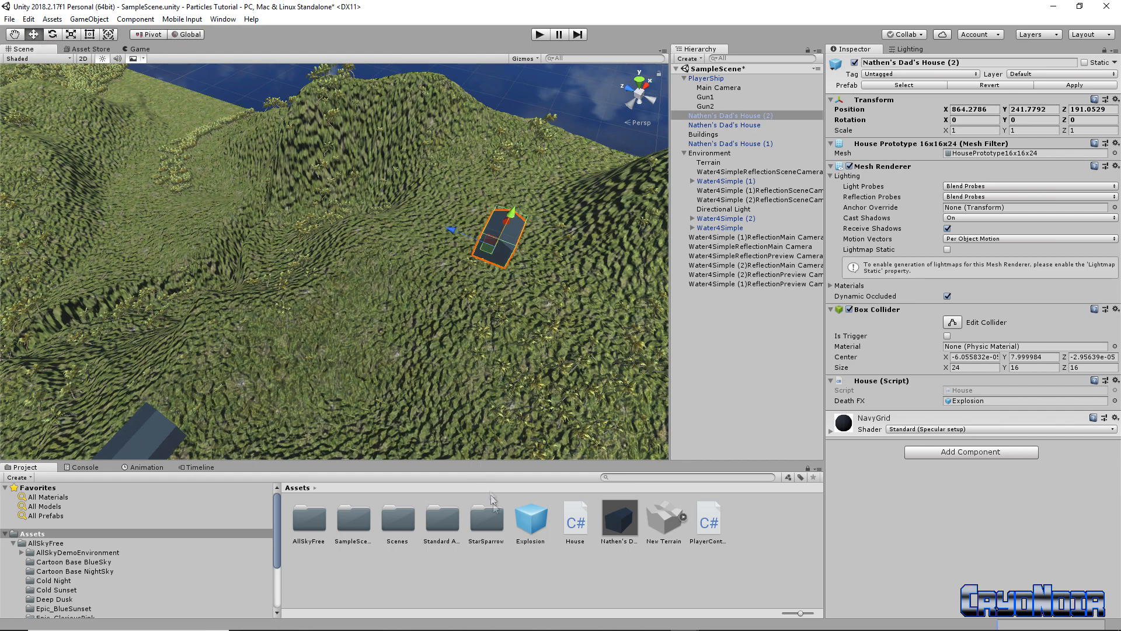
pyautogui.keyDown('alt'); pyautogui.moveTo(194, 235); pyautogui.dragTo(227, 241); pyautogui.keyUp('alt')
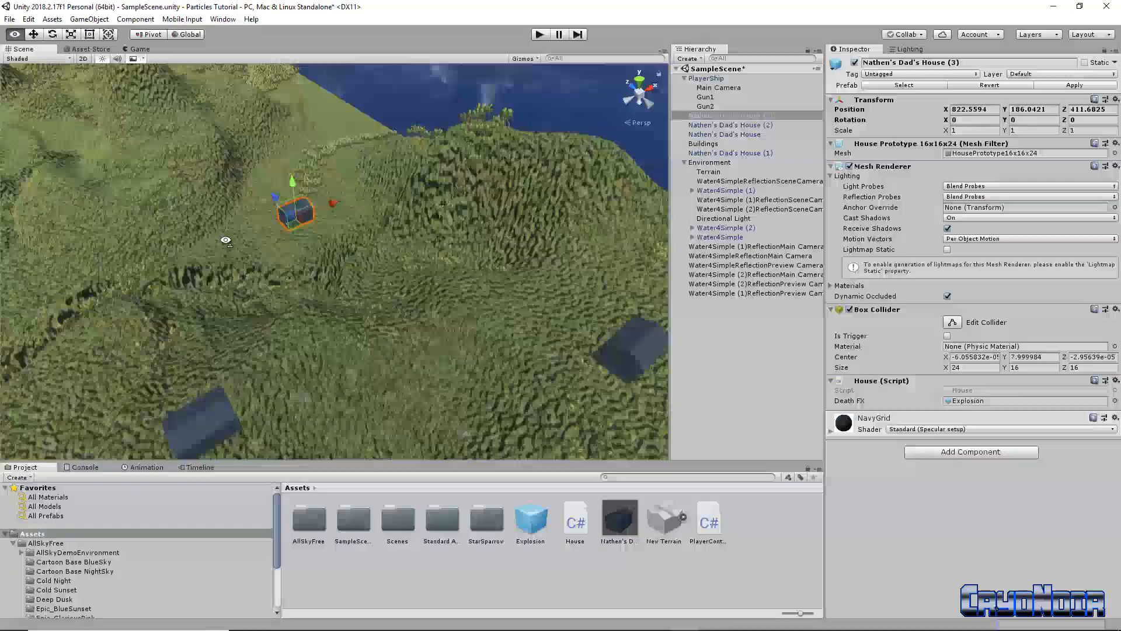
# Start Play mode, pull the ship up and shoot at a house while rolling left
pyautogui.press('e')
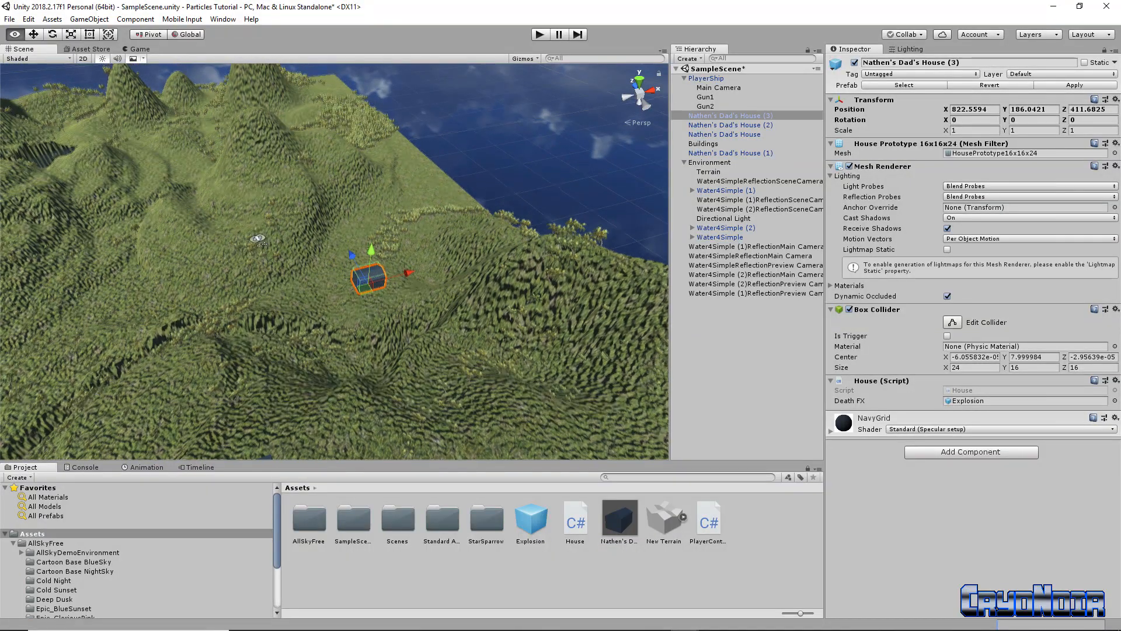
pyautogui.hotkey('ctrl', 'p')
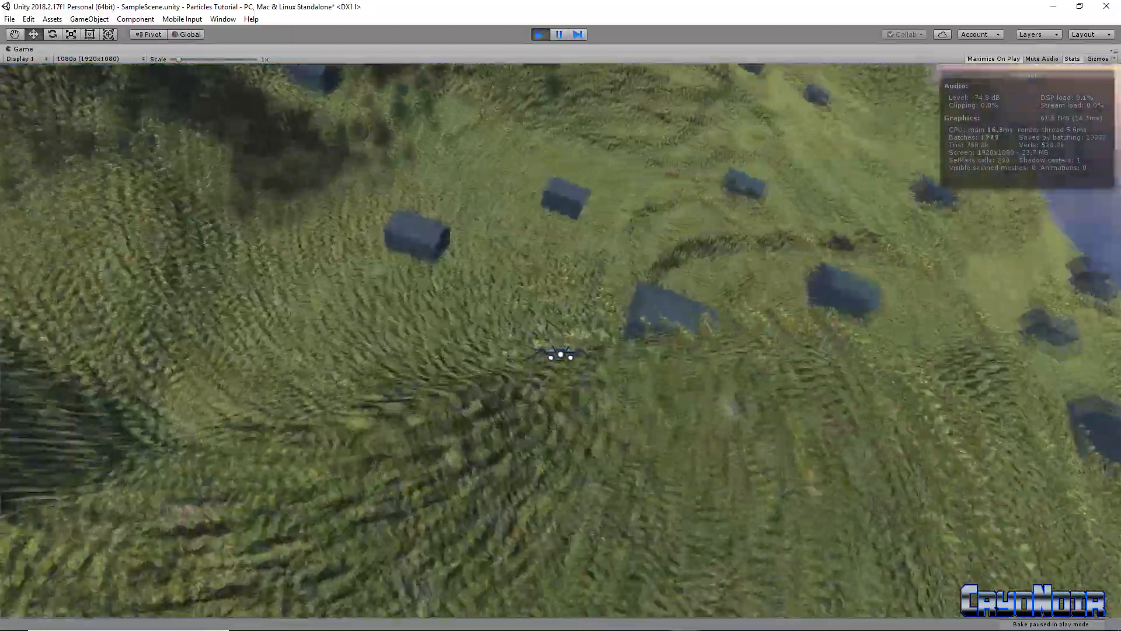
pyautogui.press('space')
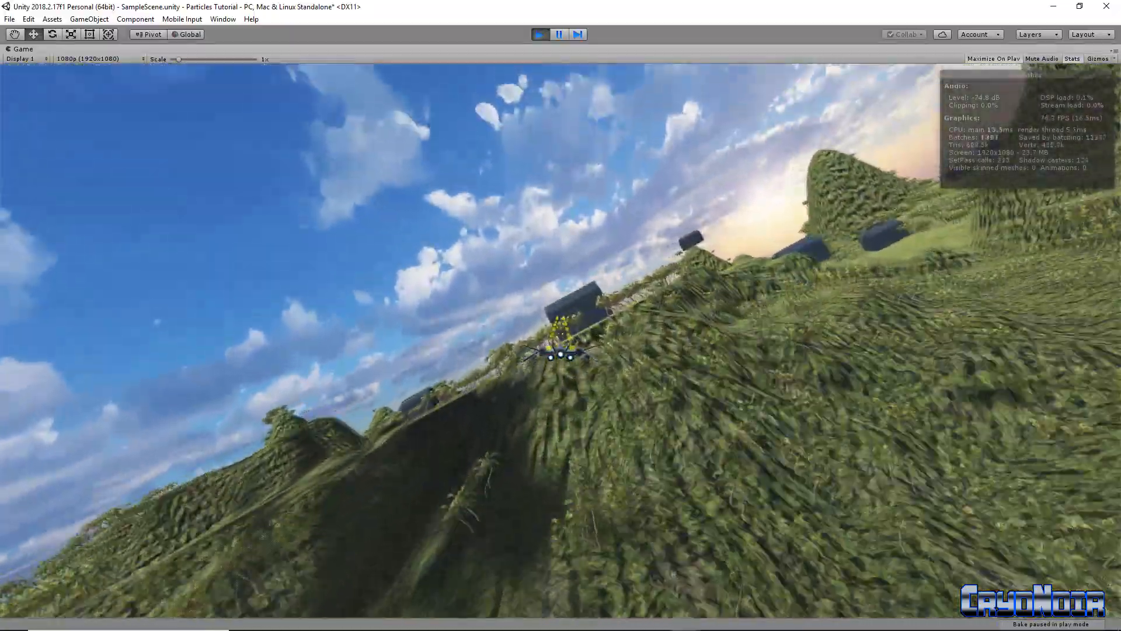
pyautogui.press('space')
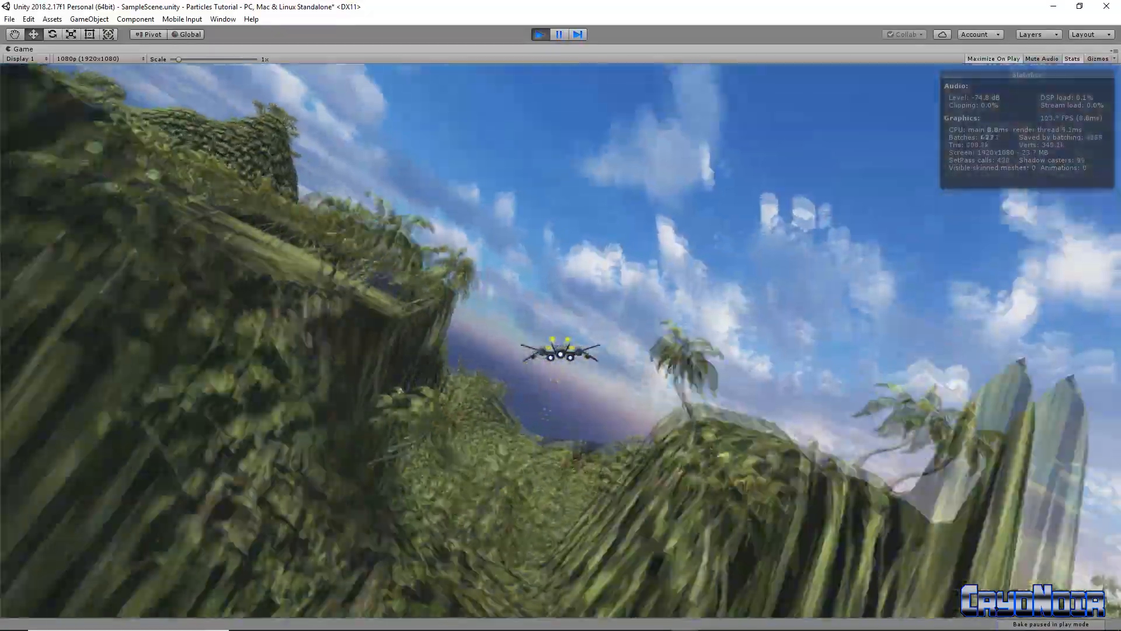
pyautogui.press('a')
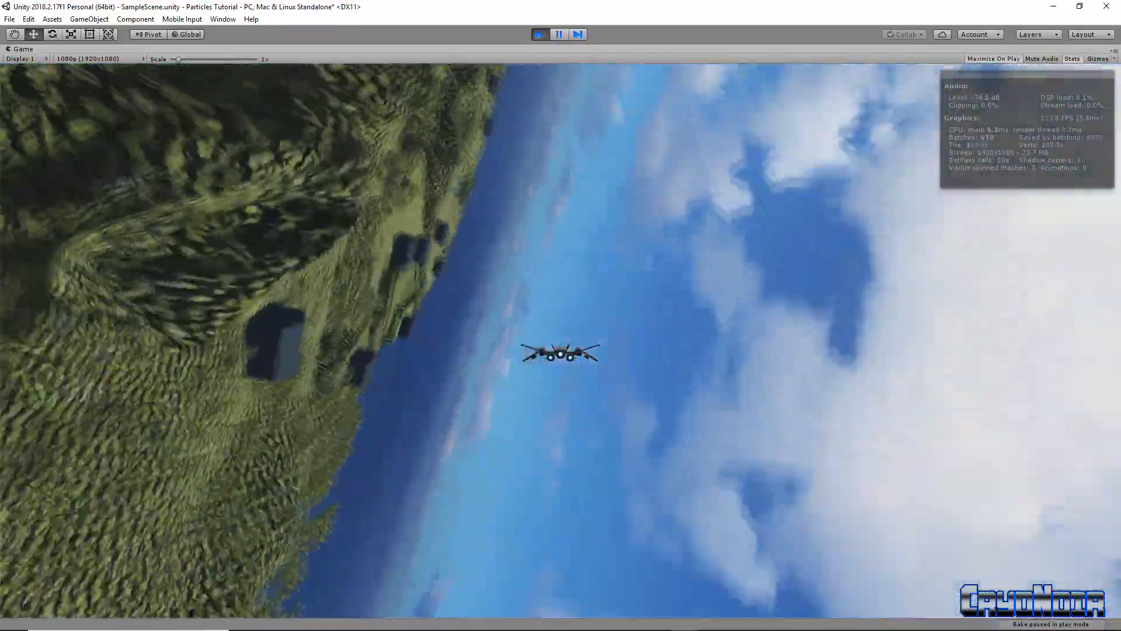
# Dive at the terrain while firing, roll the ship inverted, then pull back up into the sky
pyautogui.press('space')
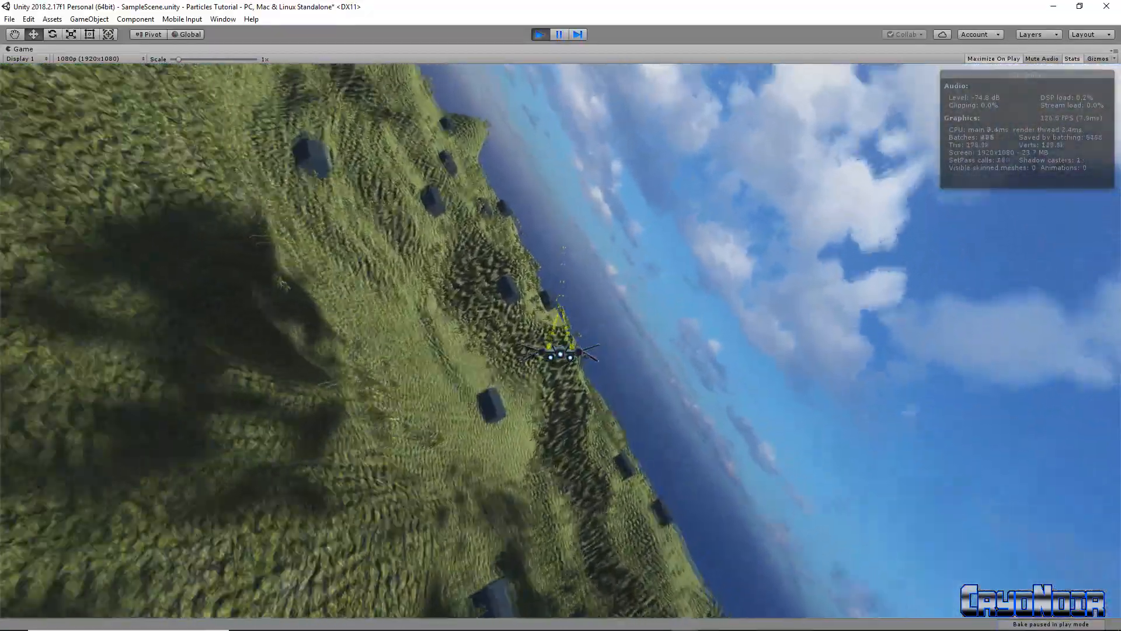
pyautogui.press('a')
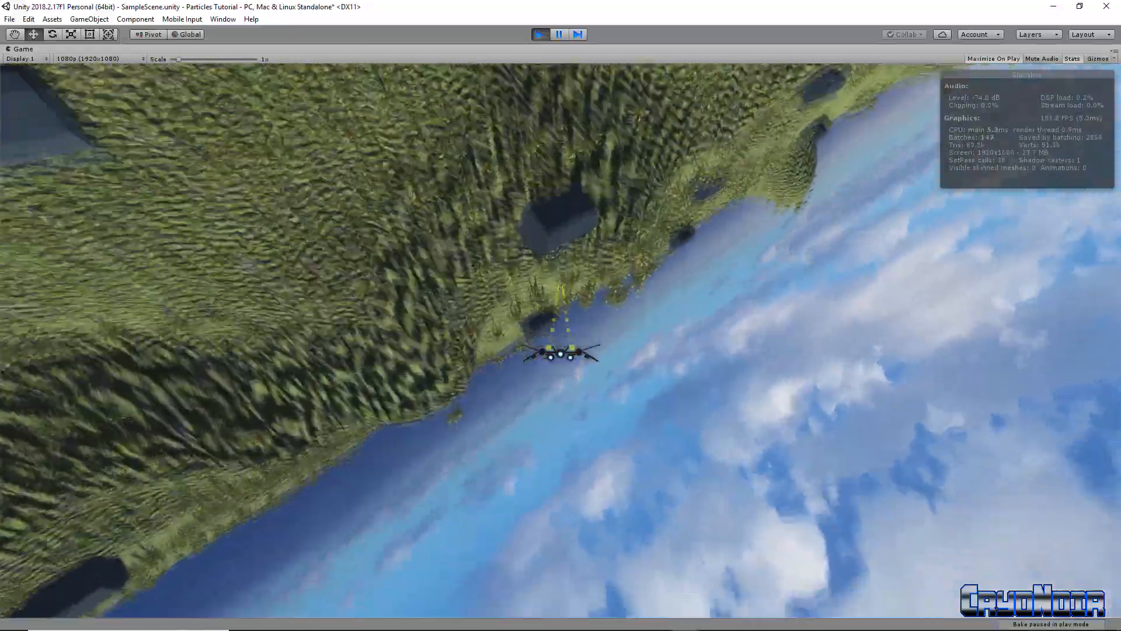
pyautogui.press('a')
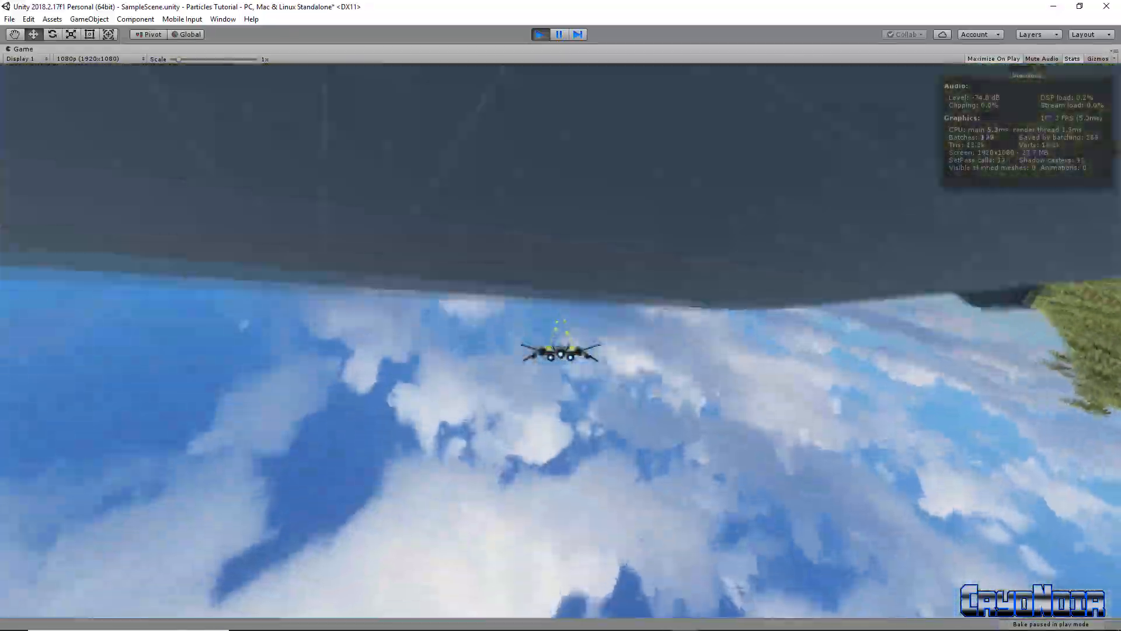
pyautogui.press('s')
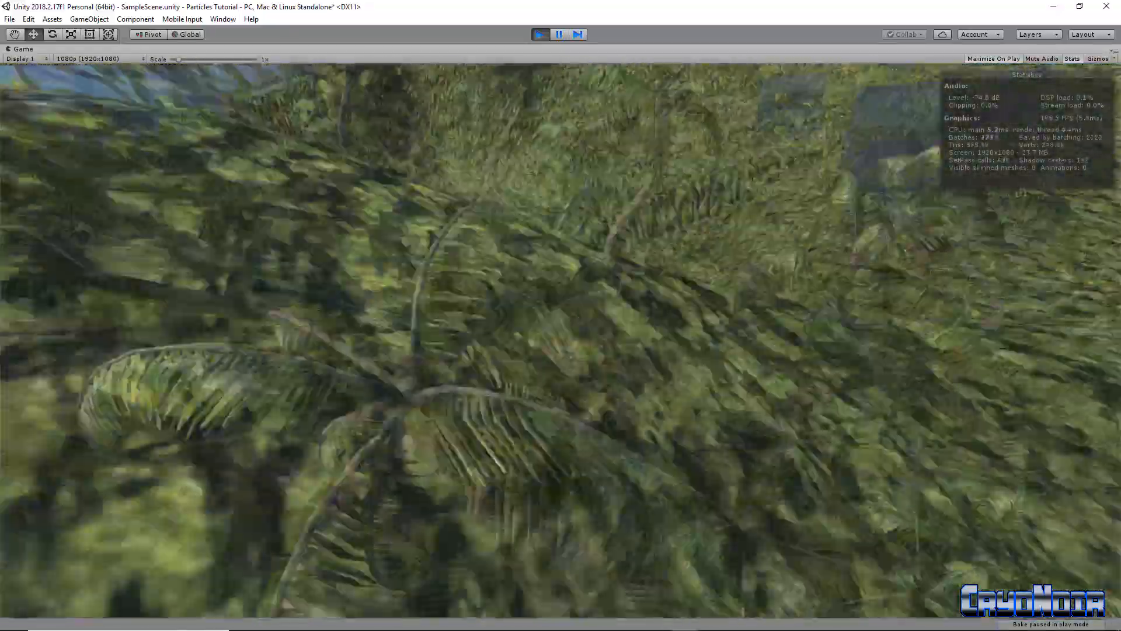
pyautogui.press('s')
pyautogui.press('s')
pyautogui.press('a')
pyautogui.press('w')
pyautogui.press('a')
# Level the ship, climb through the clouds, then dive at the houses firing
pyautogui.press('s')
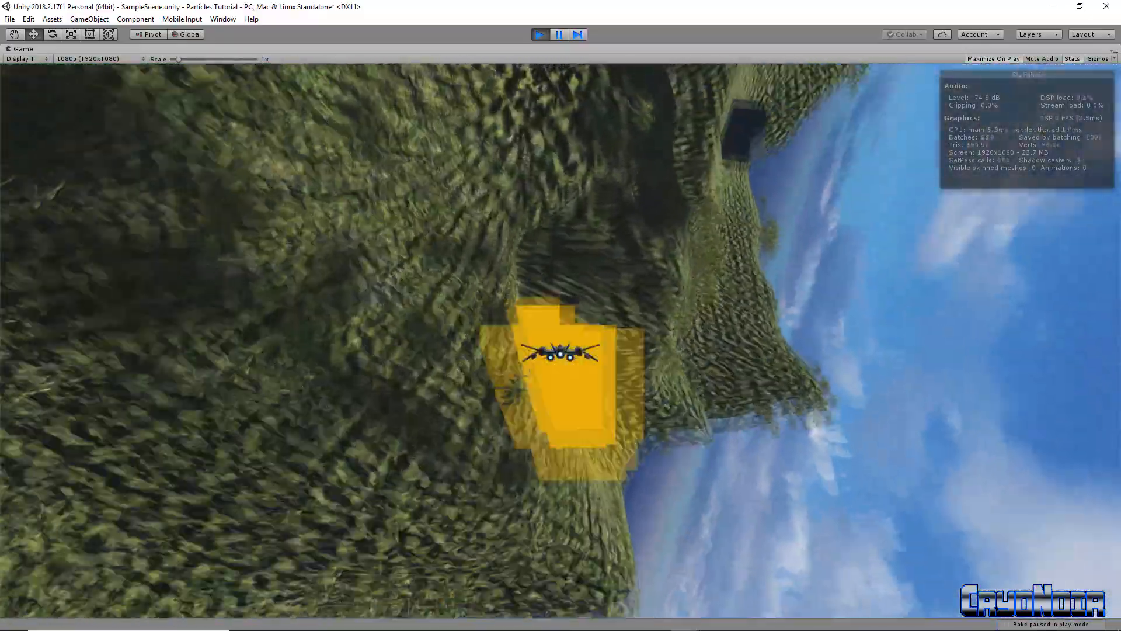
pyautogui.press('d')
pyautogui.press('s')
pyautogui.press('a')
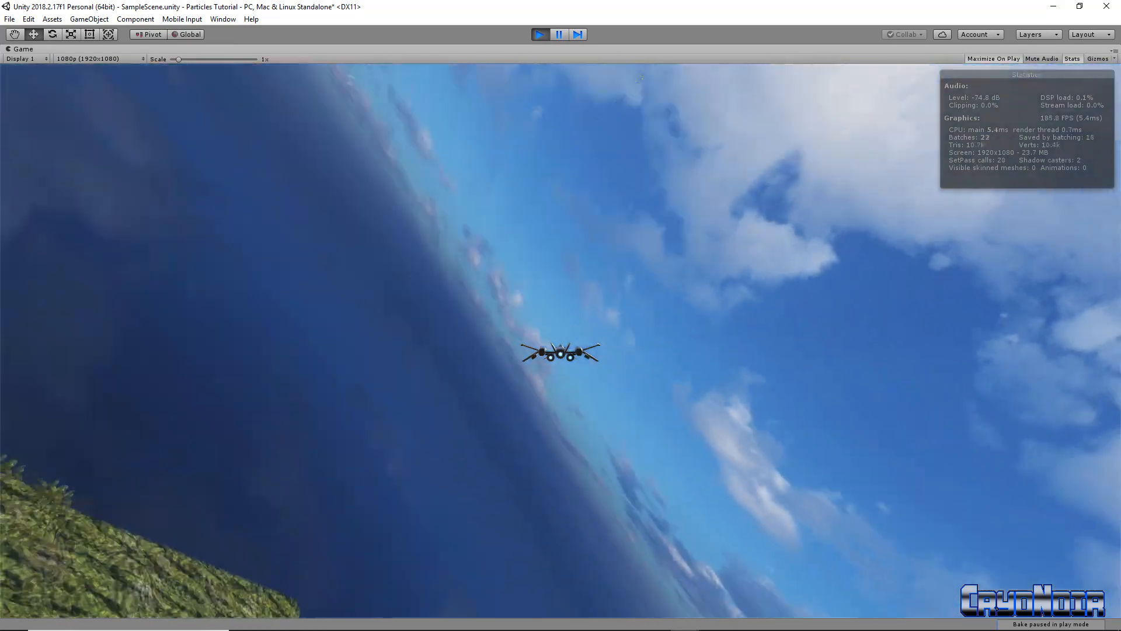
pyautogui.press('d')
pyautogui.press('s')
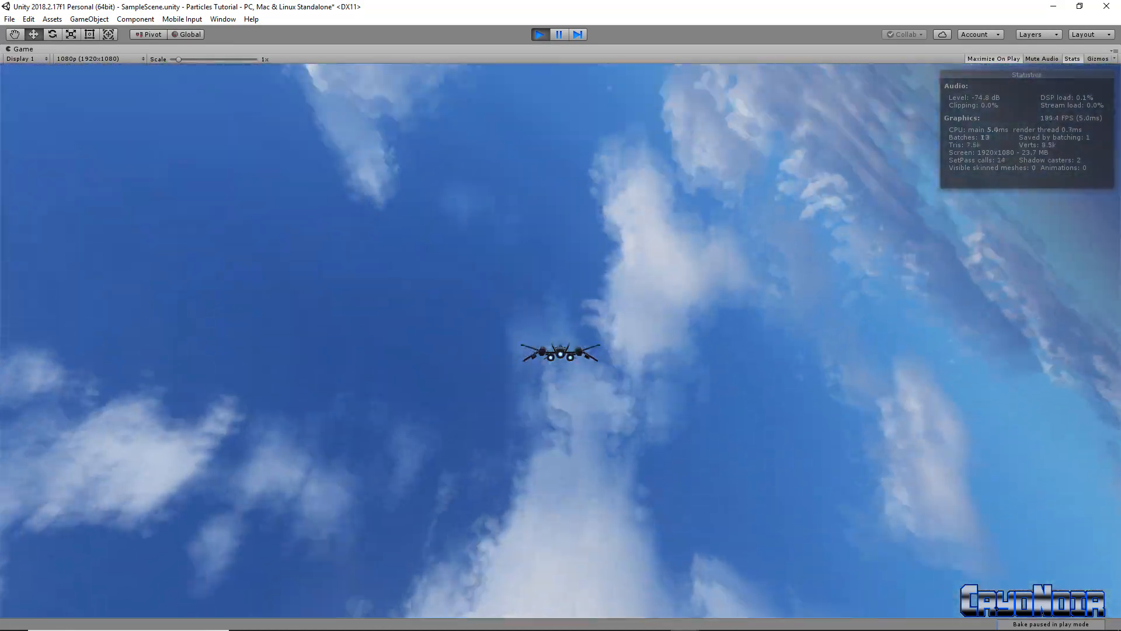
pyautogui.press('s')
pyautogui.press('a')
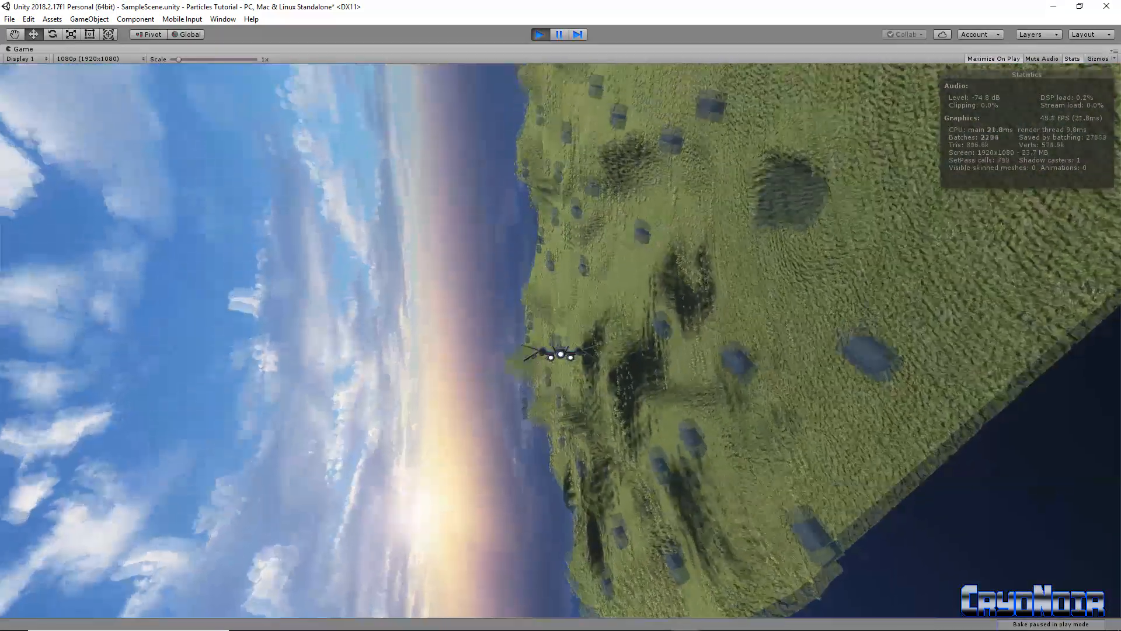
pyautogui.press('space')
pyautogui.press('a')
pyautogui.press('w')
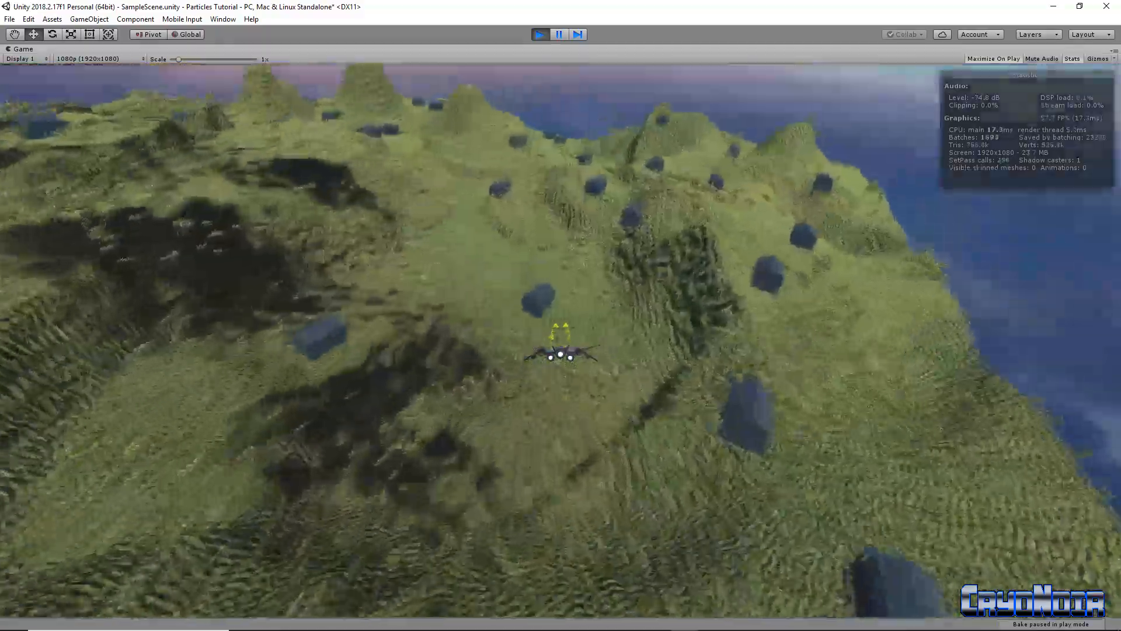
# Bank over the grassy terrain firing at houses, then climb back into the sky
pyautogui.press('d')
pyautogui.press('s')
pyautogui.press('a')
pyautogui.press('a')
pyautogui.press('w')
pyautogui.press('s')
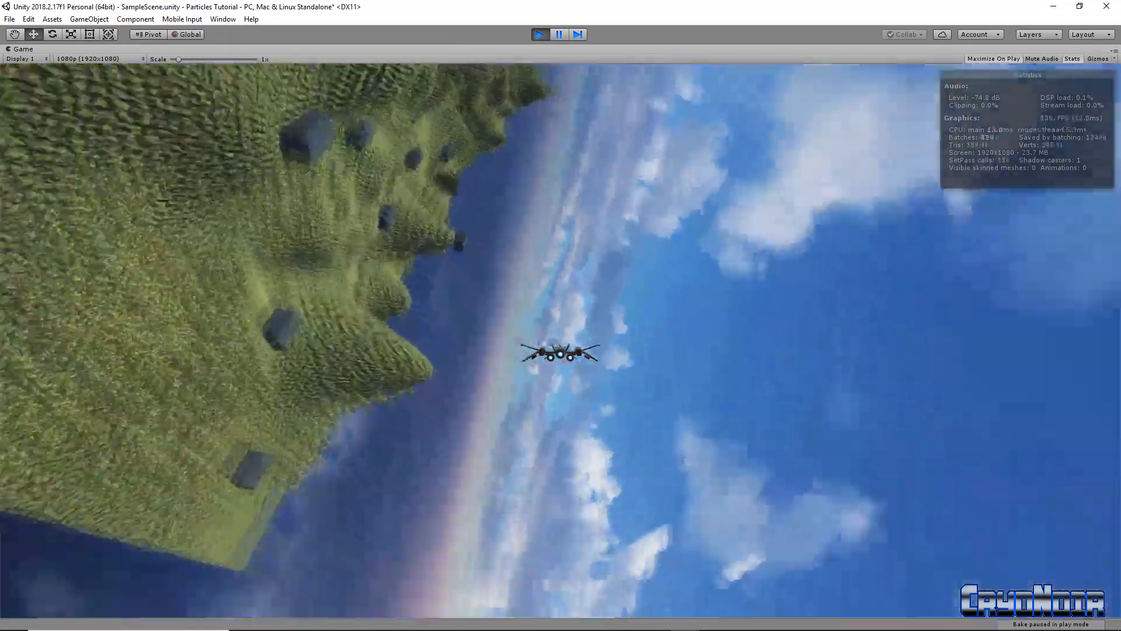
pyautogui.press('a')
pyautogui.press('d')
pyautogui.press('s')
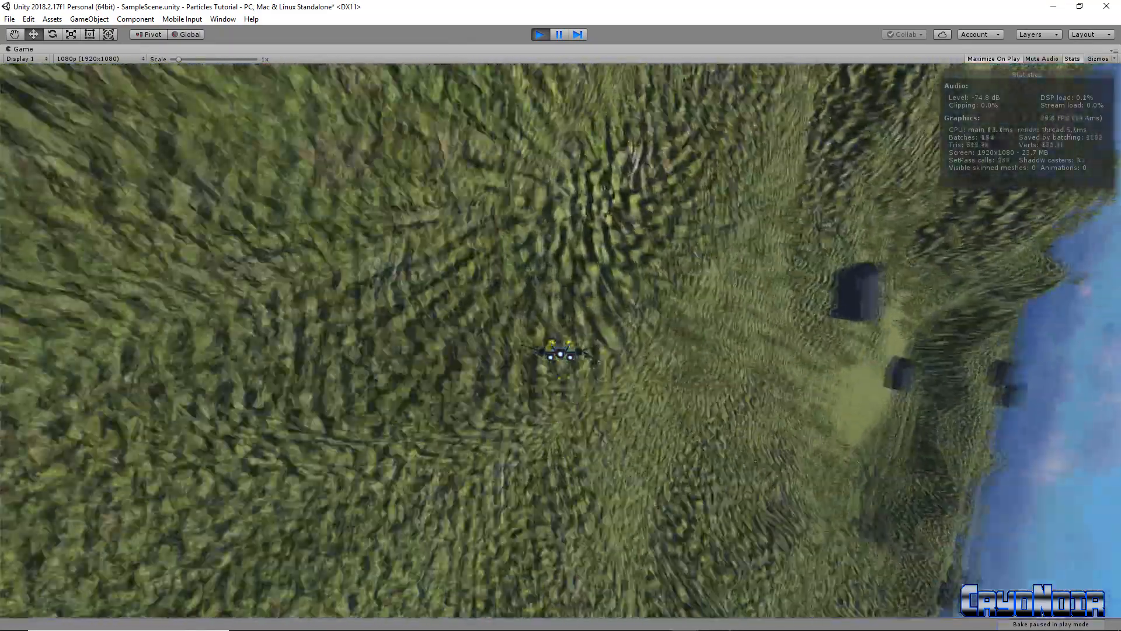
pyautogui.press('s')
# Roll right and turn toward the terrain to fire at houses, then climb into the dark sky
pyautogui.press('d')
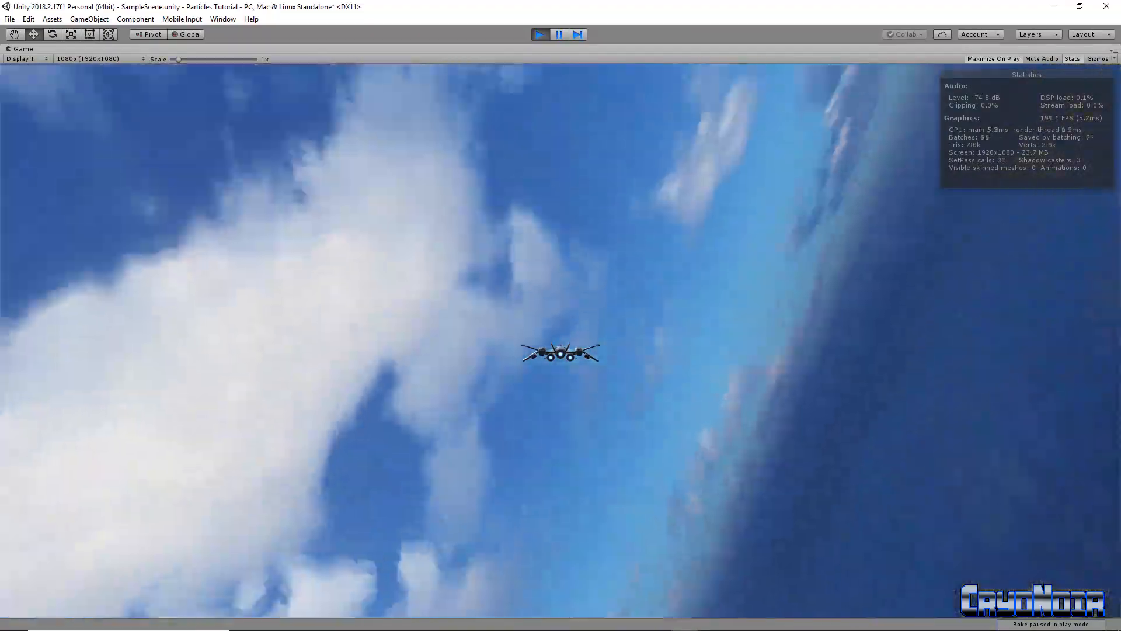
pyautogui.press('d')
pyautogui.press('s')
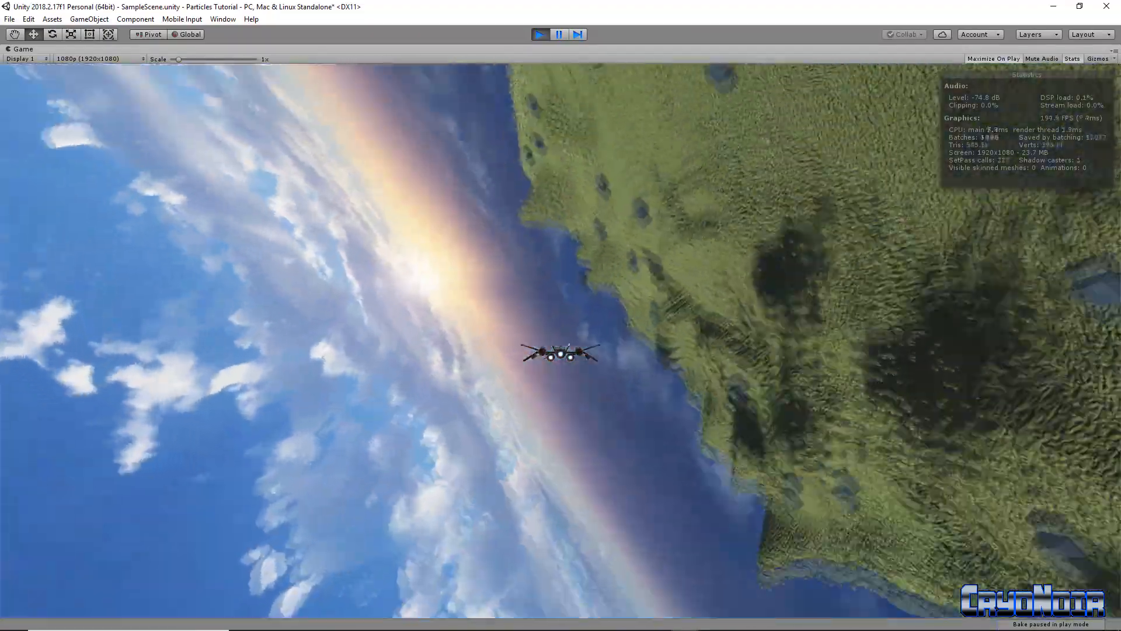
pyautogui.press('a')
pyautogui.press('space')
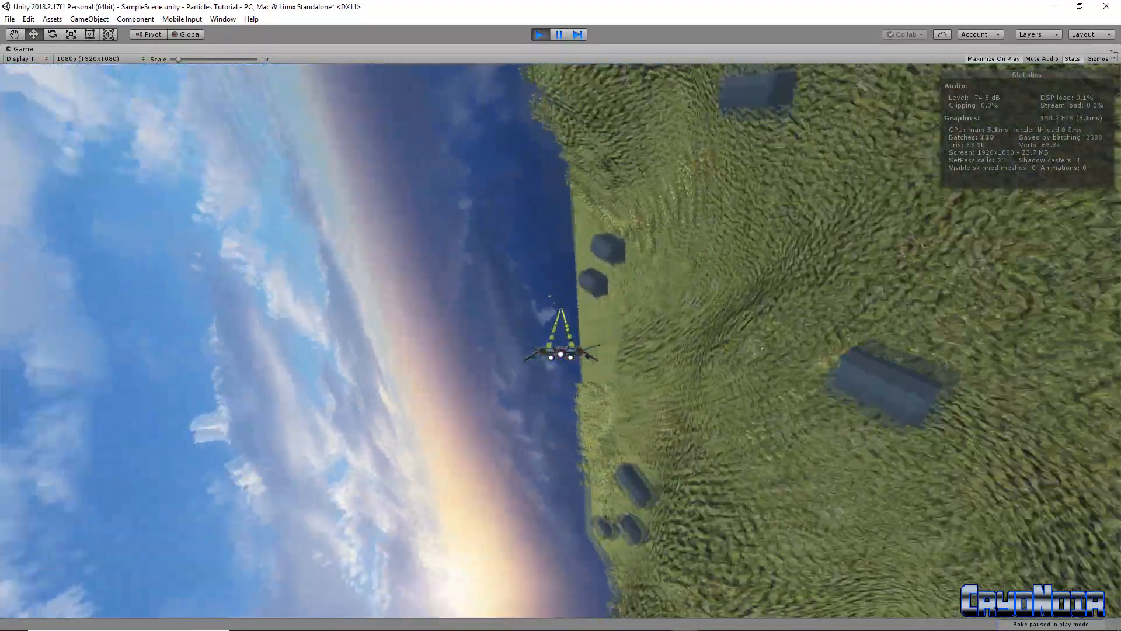
pyautogui.press('d')
pyautogui.press('s')
pyautogui.press('w')
pyautogui.press('s')
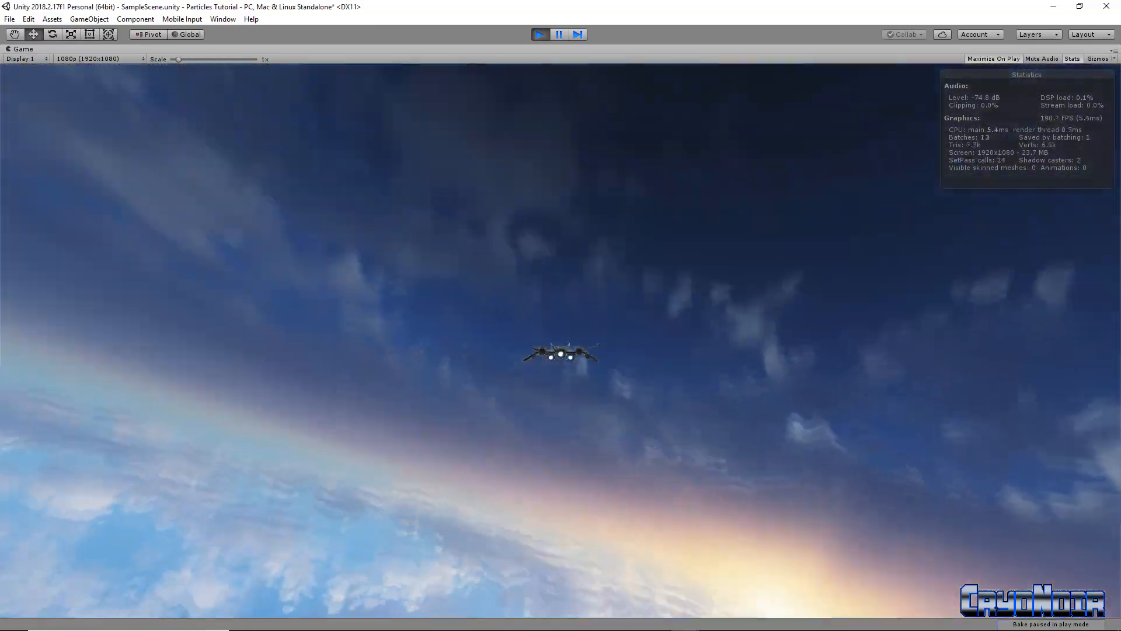
pyautogui.press('s')
# Swing the ship back around toward the island, firing as it crosses over
pyautogui.press('s')
pyautogui.press('a')
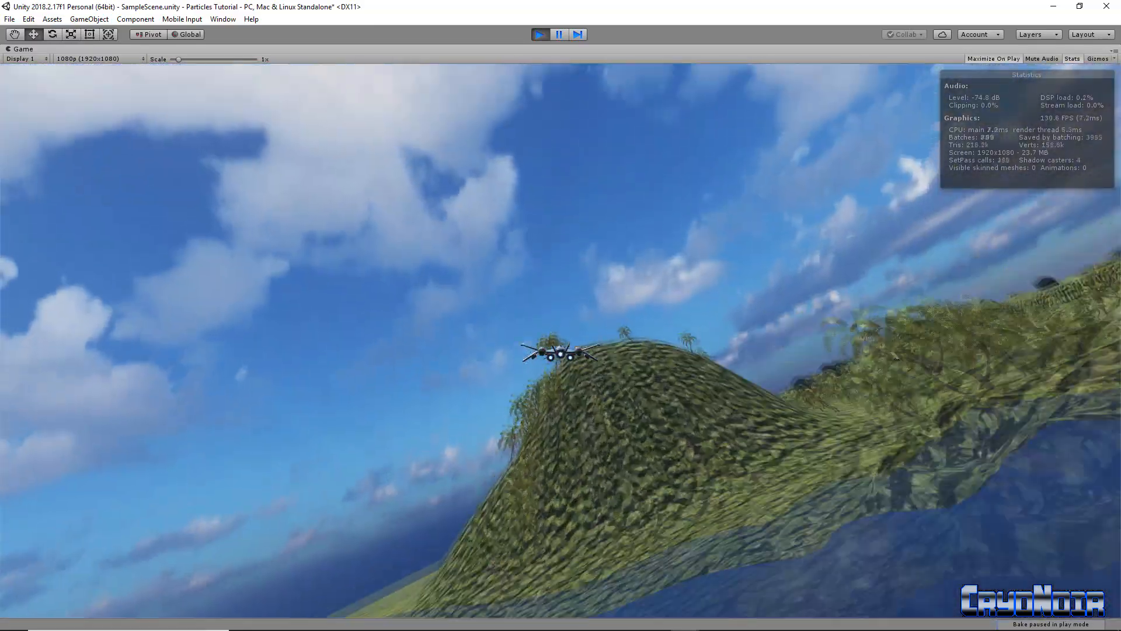
pyautogui.press('d')
pyautogui.press('d')
pyautogui.press('s')
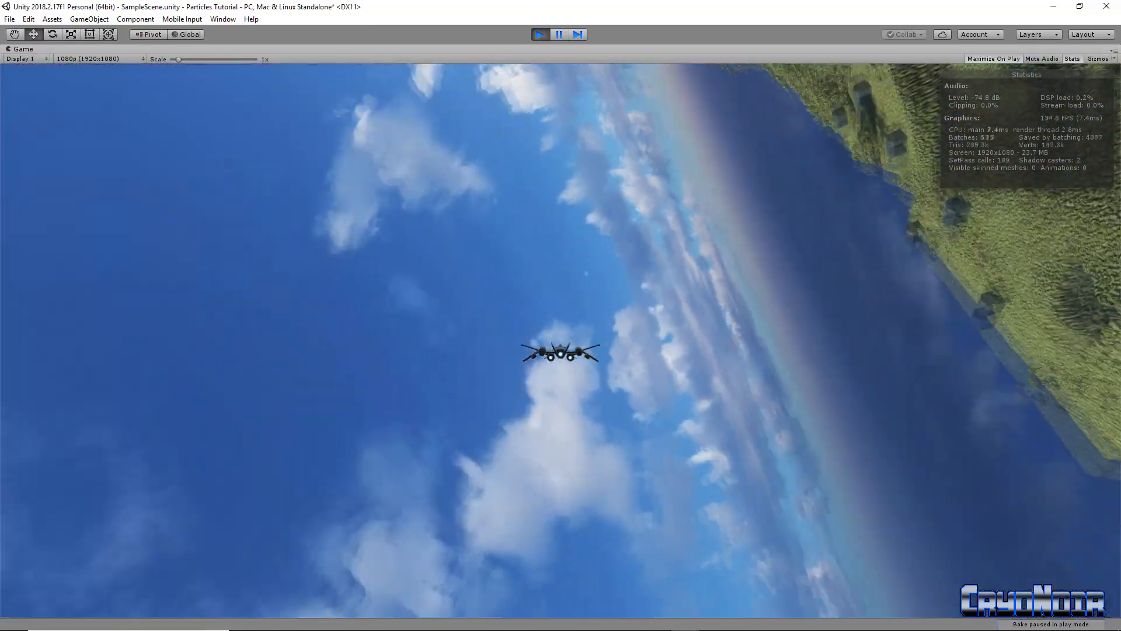
pyautogui.press('a')
pyautogui.press('s')
pyautogui.press('d')
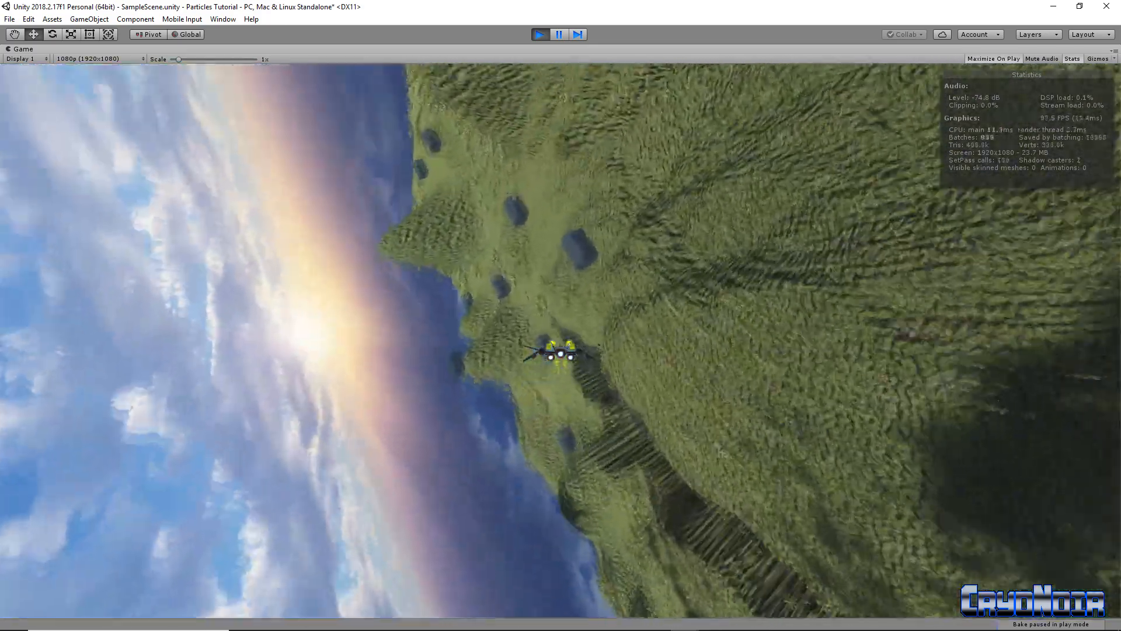
pyautogui.press('a')
# Skim low from the sea over the hills, firing at houses while banking right
pyautogui.press('s')
pyautogui.press('w')
pyautogui.press('a')
pyautogui.press('s')
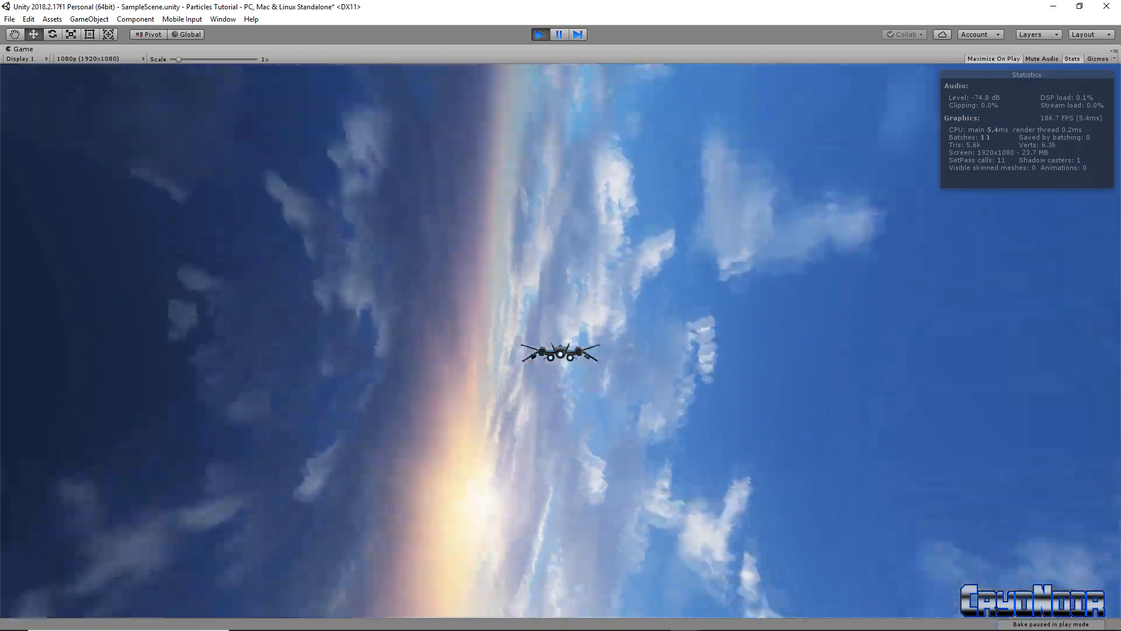
pyautogui.press('d')
pyautogui.press('s')
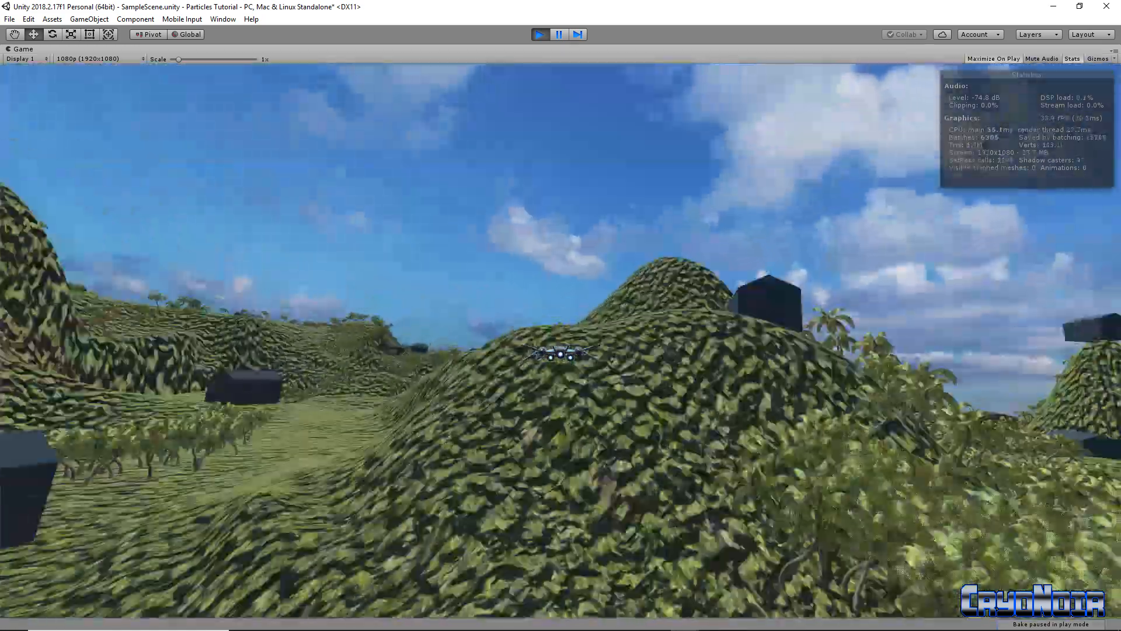
pyautogui.press('s')
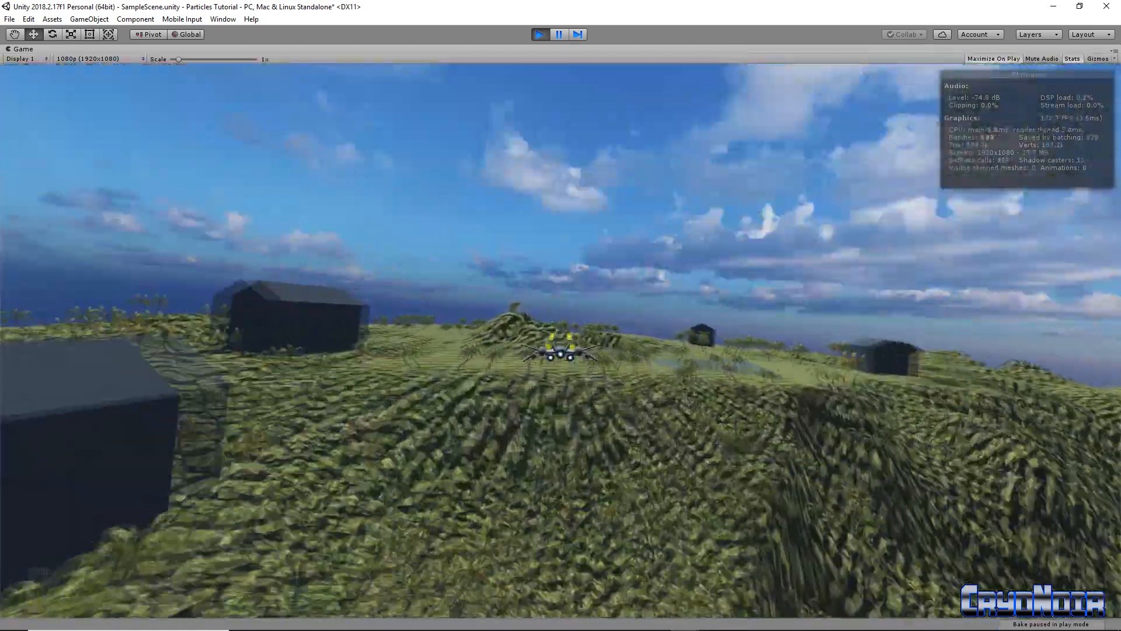
pyautogui.press('d')
pyautogui.press('s')
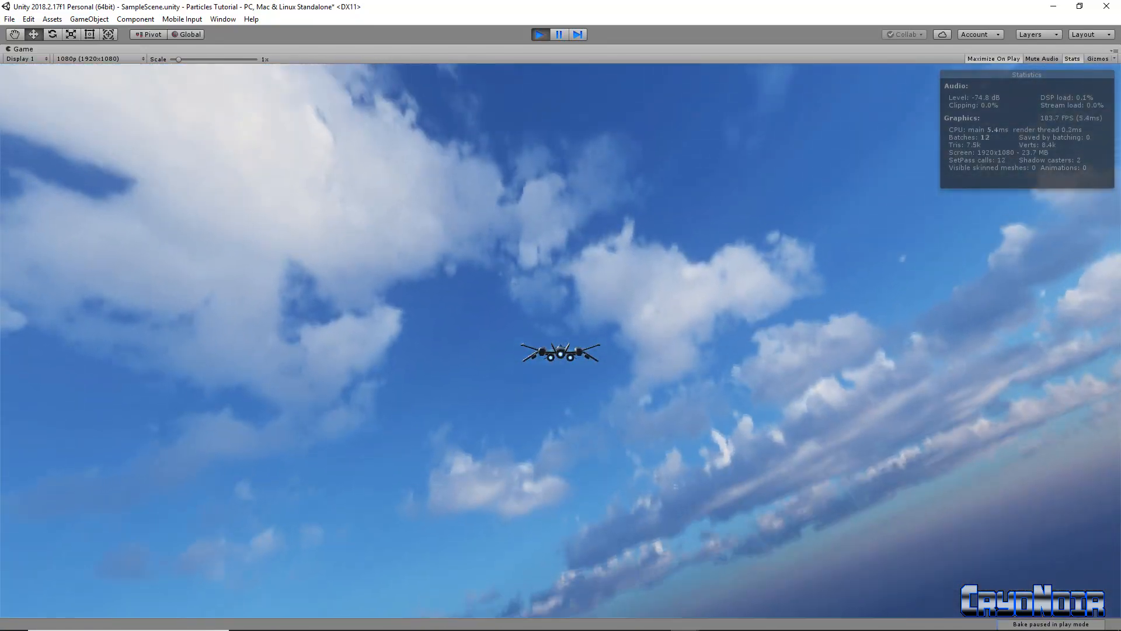
# Dip toward the water, climb while firing, then turn to face the island and shoot
pyautogui.press('w')
pyautogui.press('space')
pyautogui.press('s')
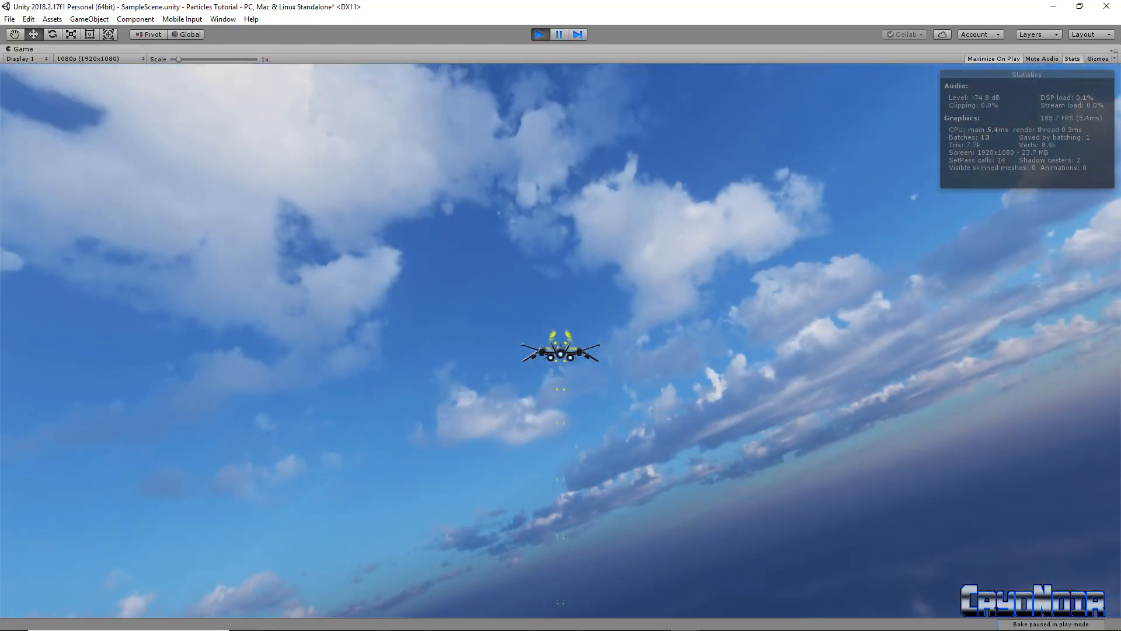
pyautogui.press('w')
pyautogui.press('a')
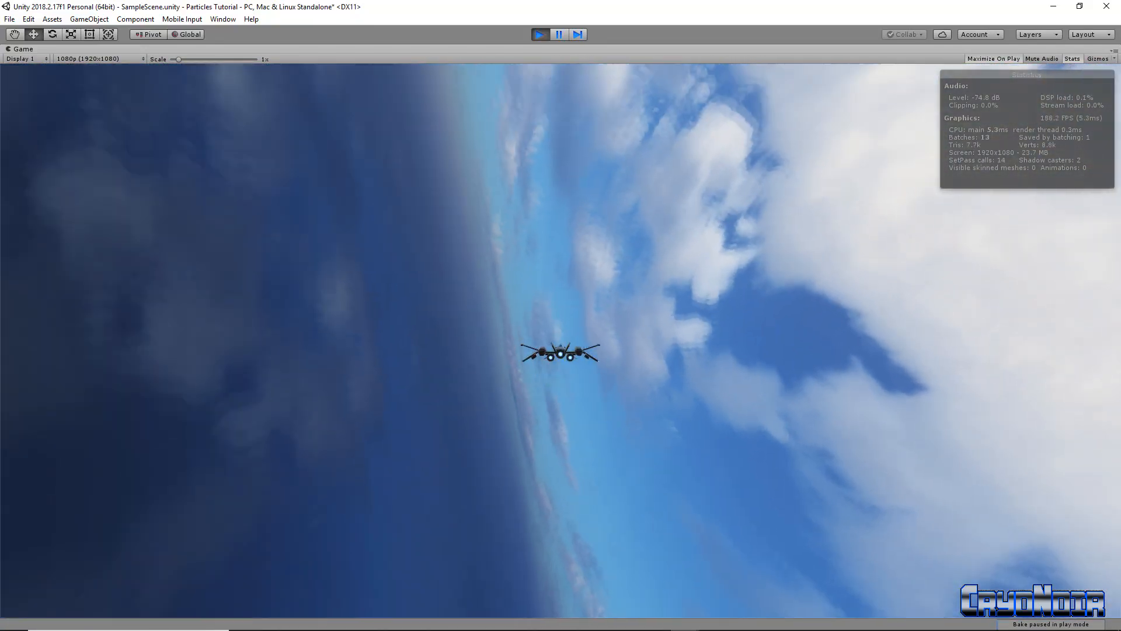
pyautogui.press('a')
pyautogui.press('s')
pyautogui.press('space')
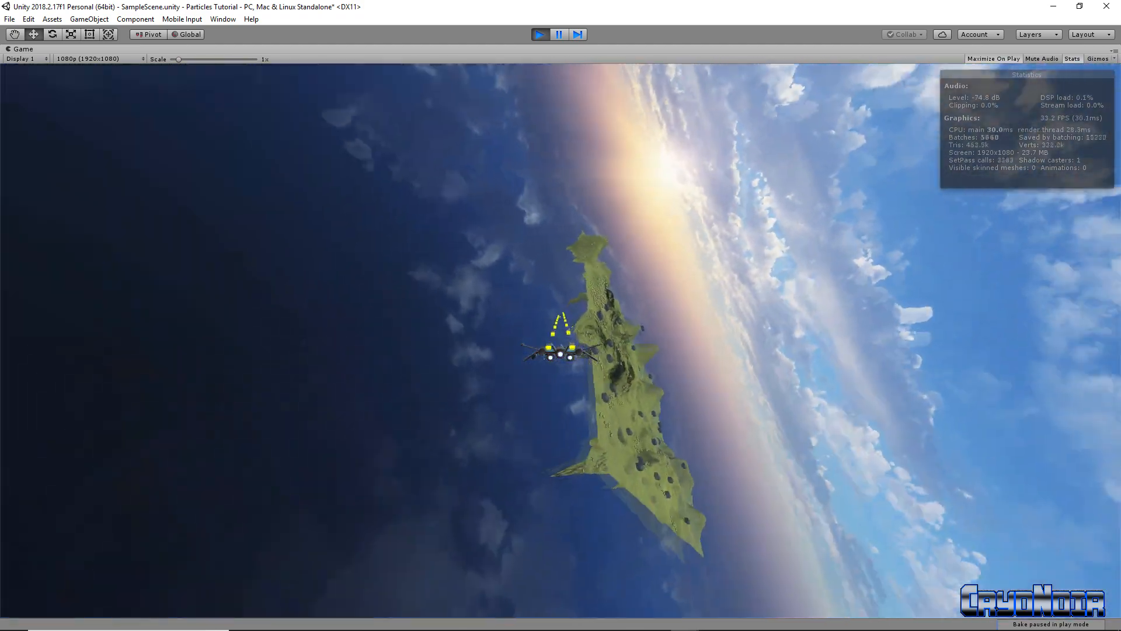
pyautogui.press('d')
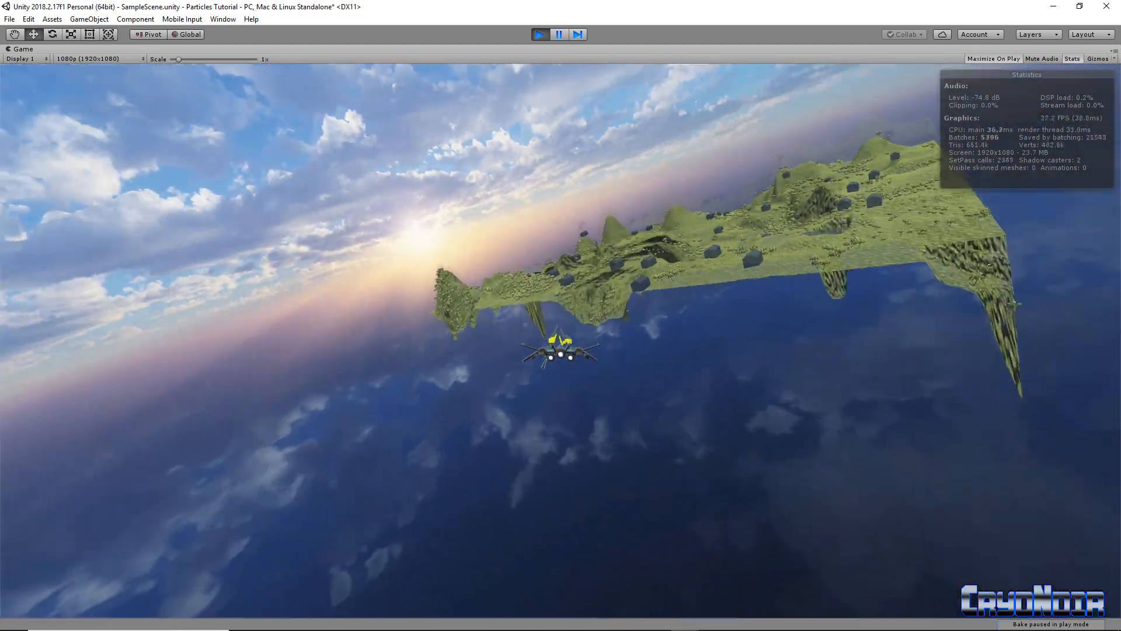
# Dive on the hillside houses firing, then roll away and pitch up over the island
pyautogui.press('w')
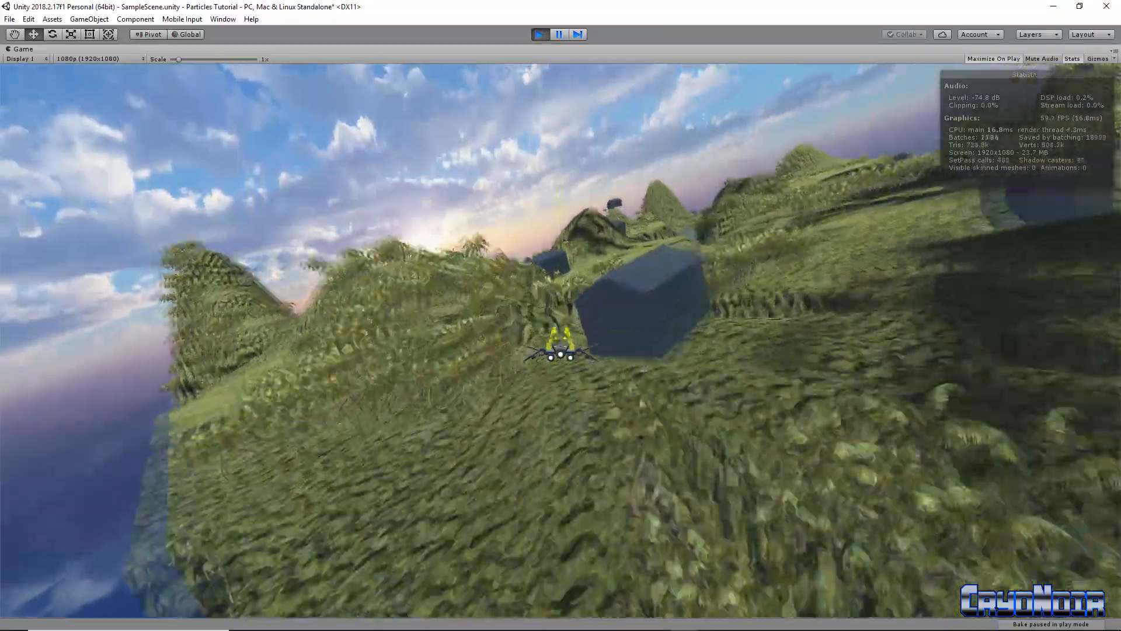
pyautogui.press('space')
pyautogui.press('d')
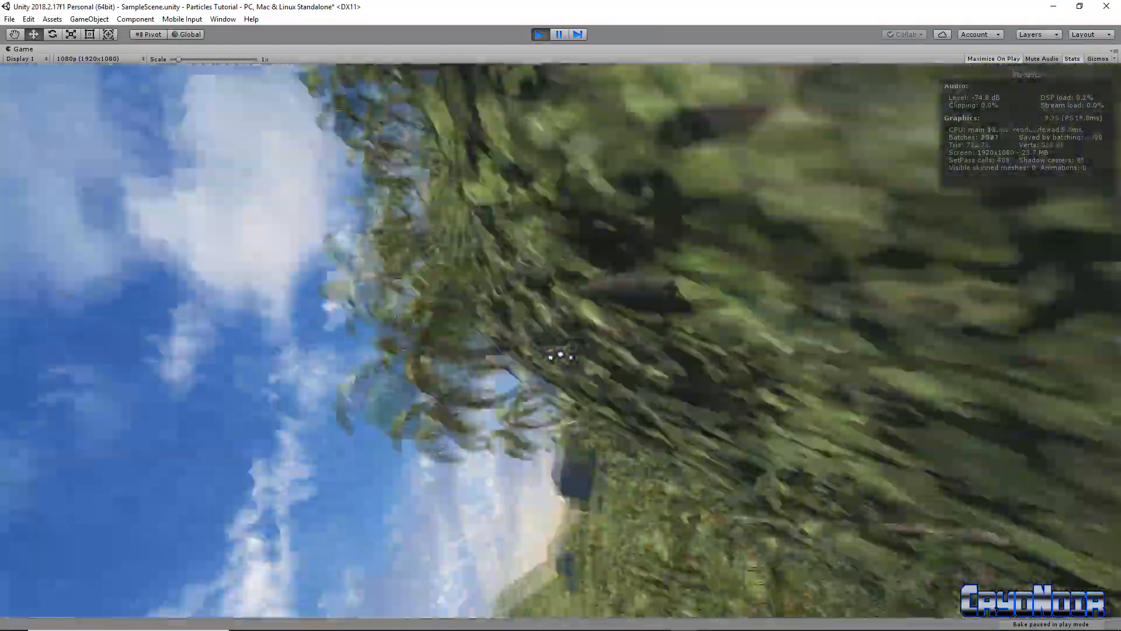
pyautogui.press('d')
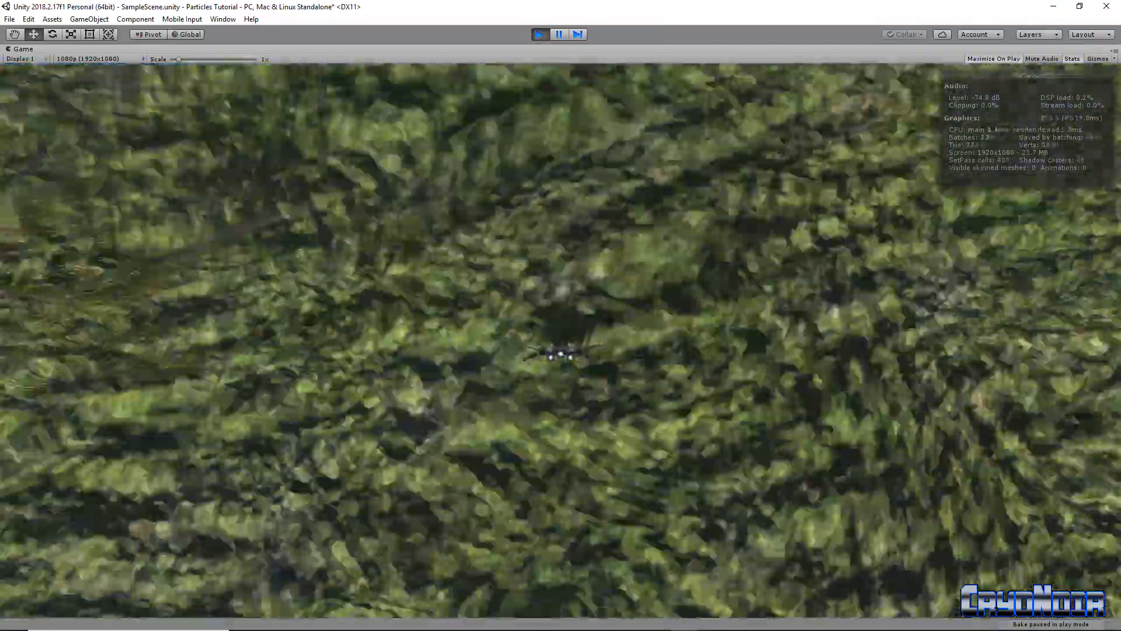
pyautogui.press('a')
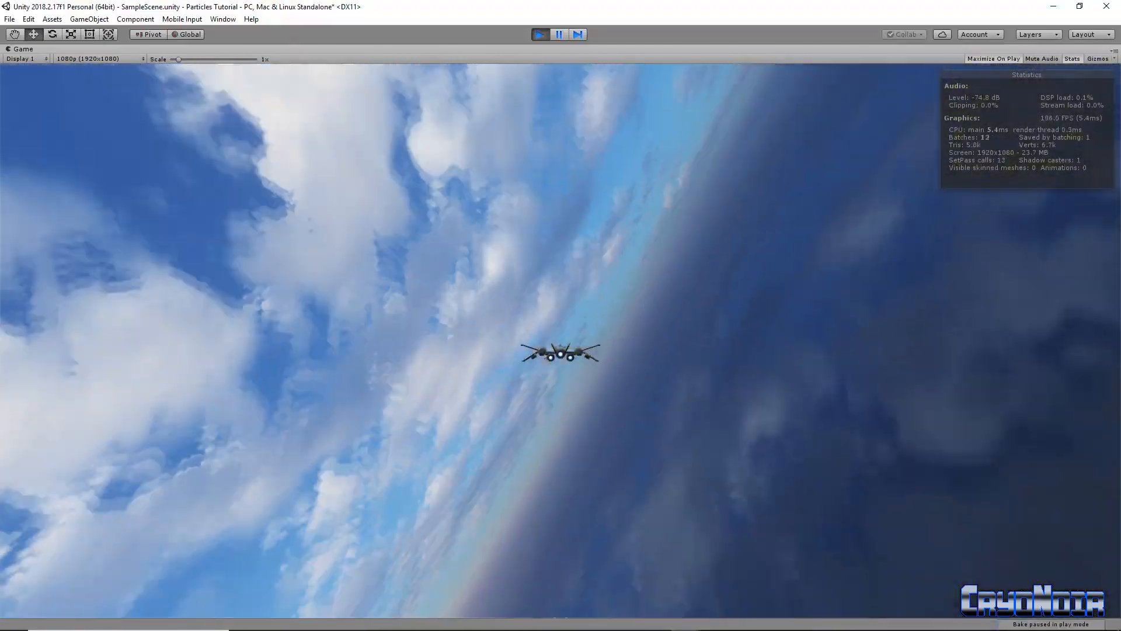
pyautogui.press('a')
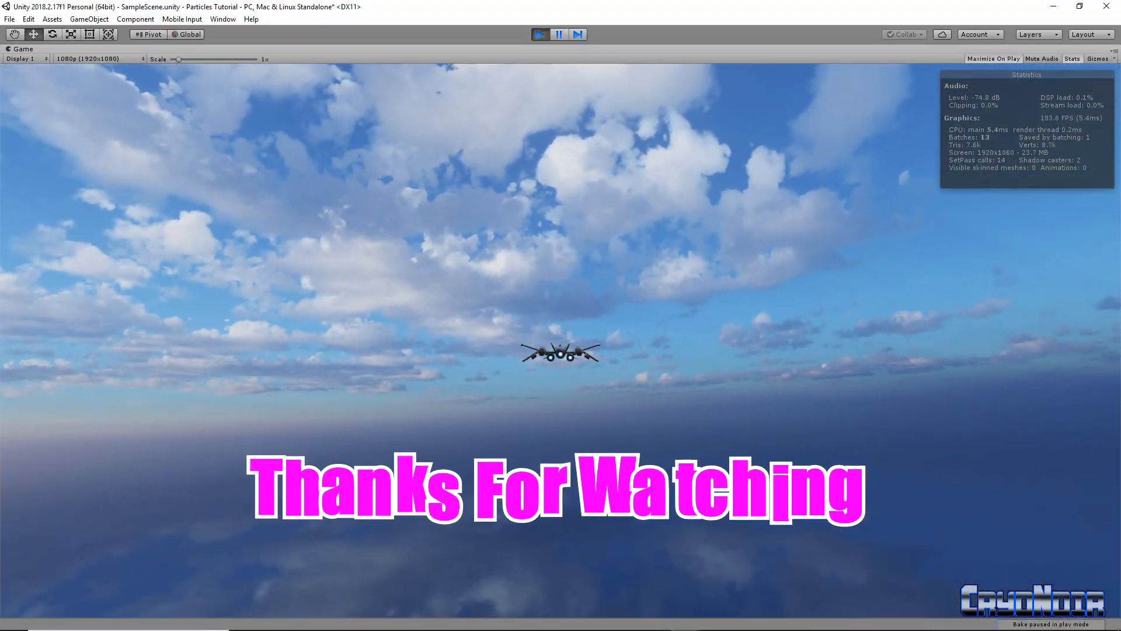
pyautogui.press('a')
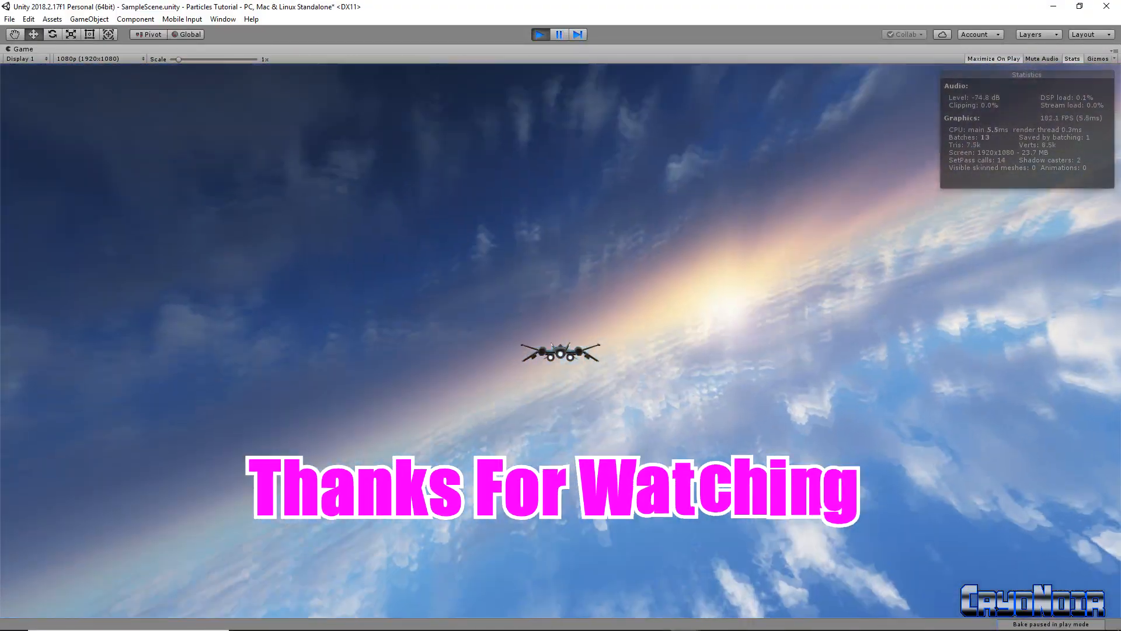
pyautogui.press('d')
pyautogui.press('s')
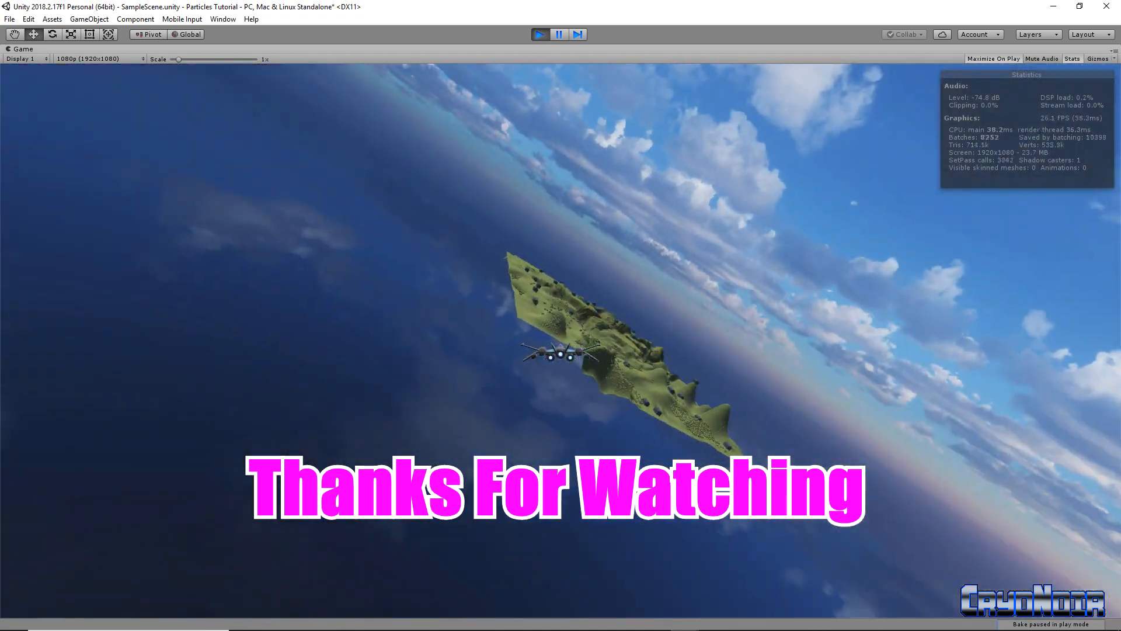